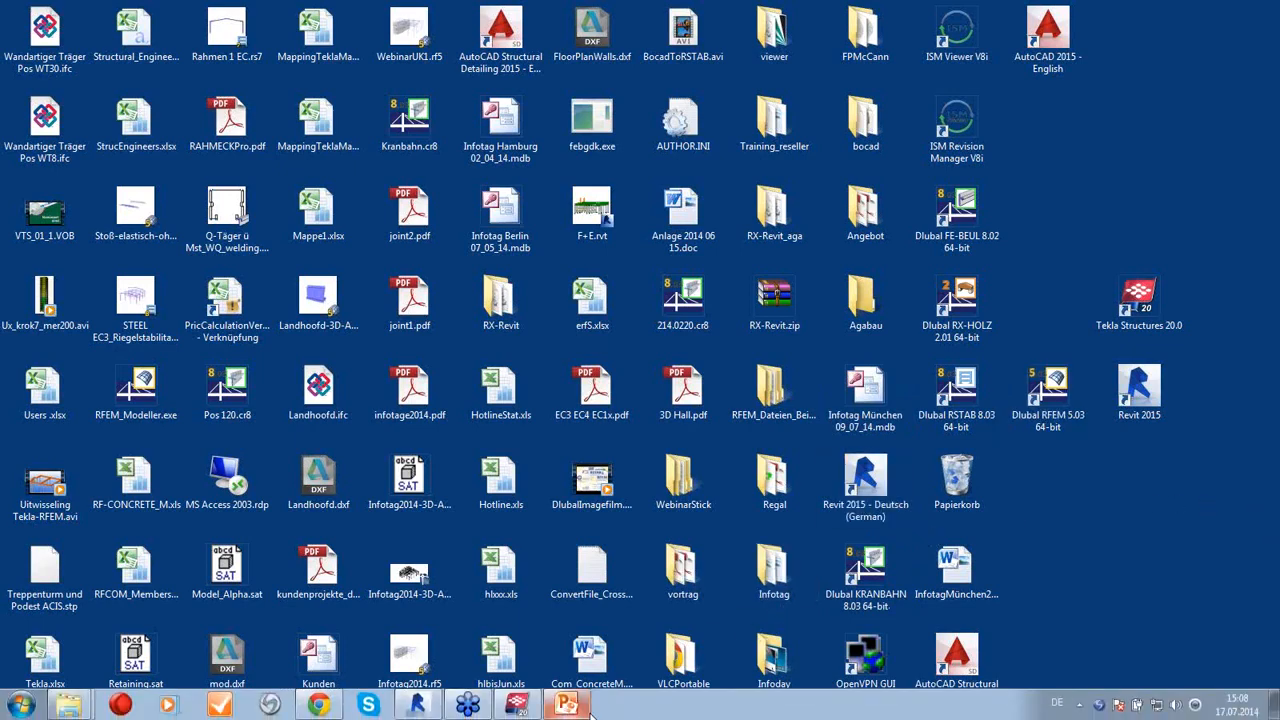
Close the running Revit session and restart Revit 2015 in a maximized window
{"action": "right_click", "coordinate": [416, 705]}
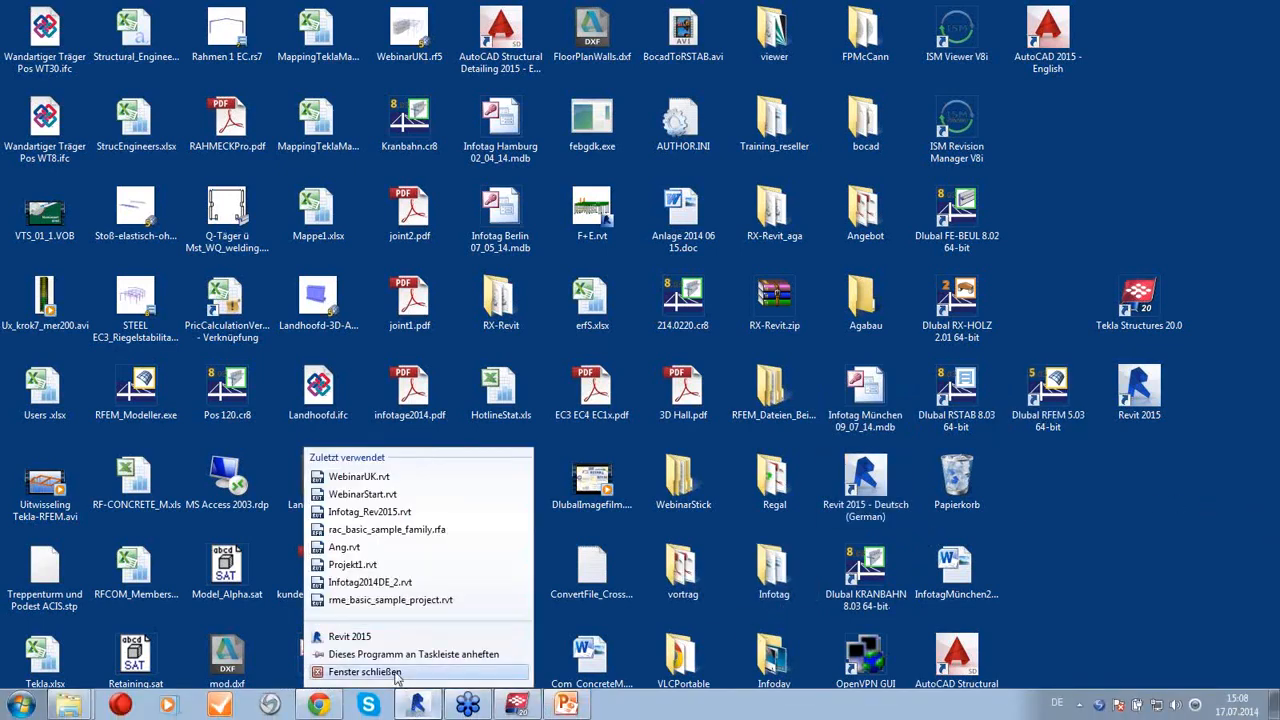
{"action": "left_click", "coordinate": [396, 673]}
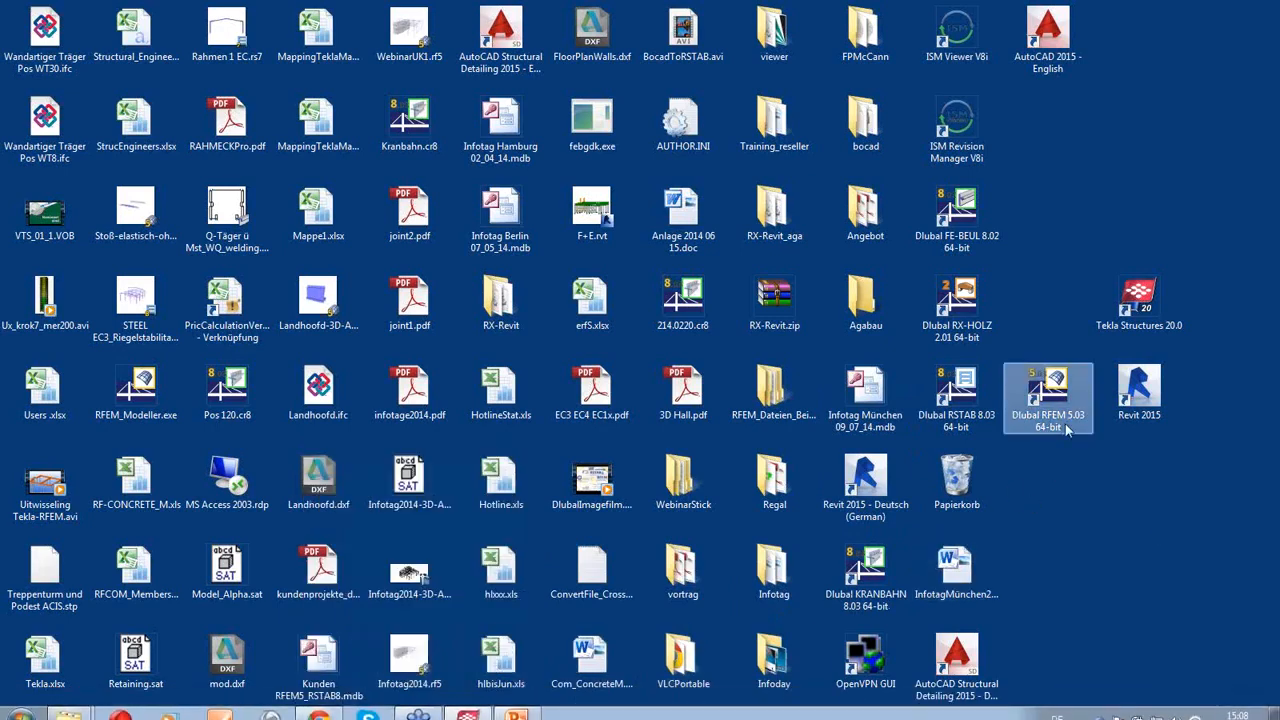
{"action": "double_click", "coordinate": [1132, 418]}
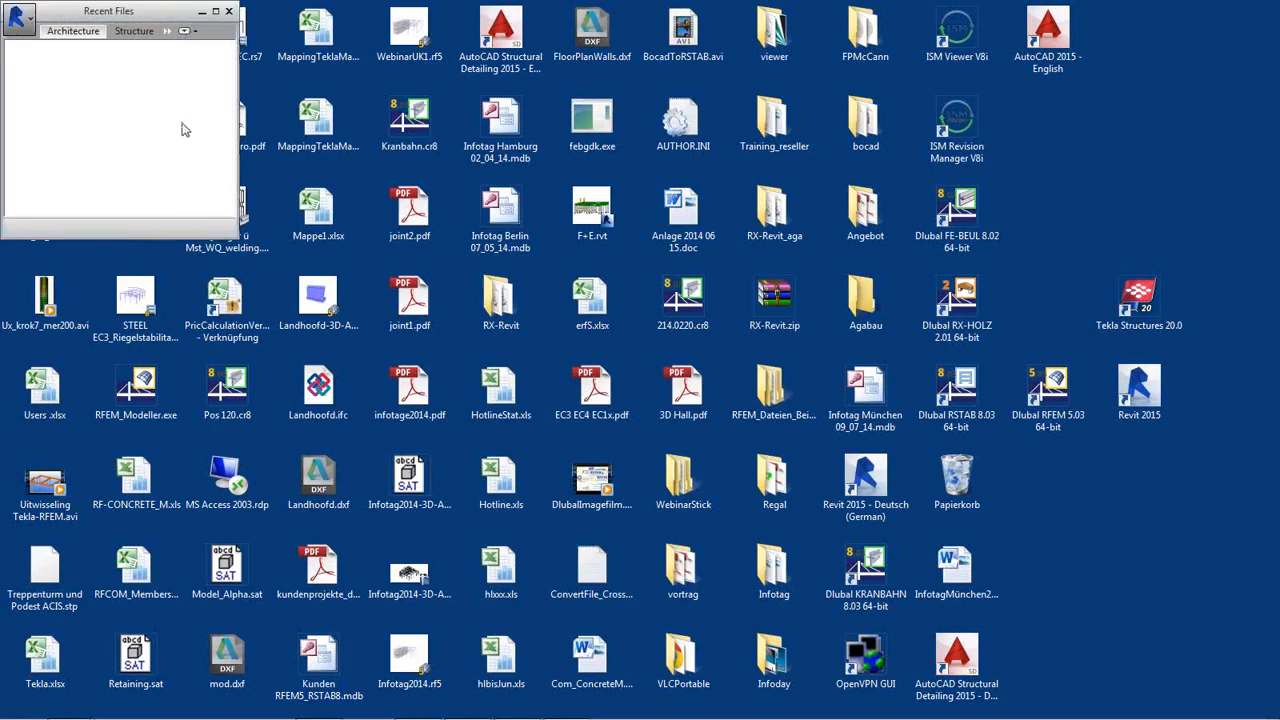
{"action": "left_click", "coordinate": [216, 14]}
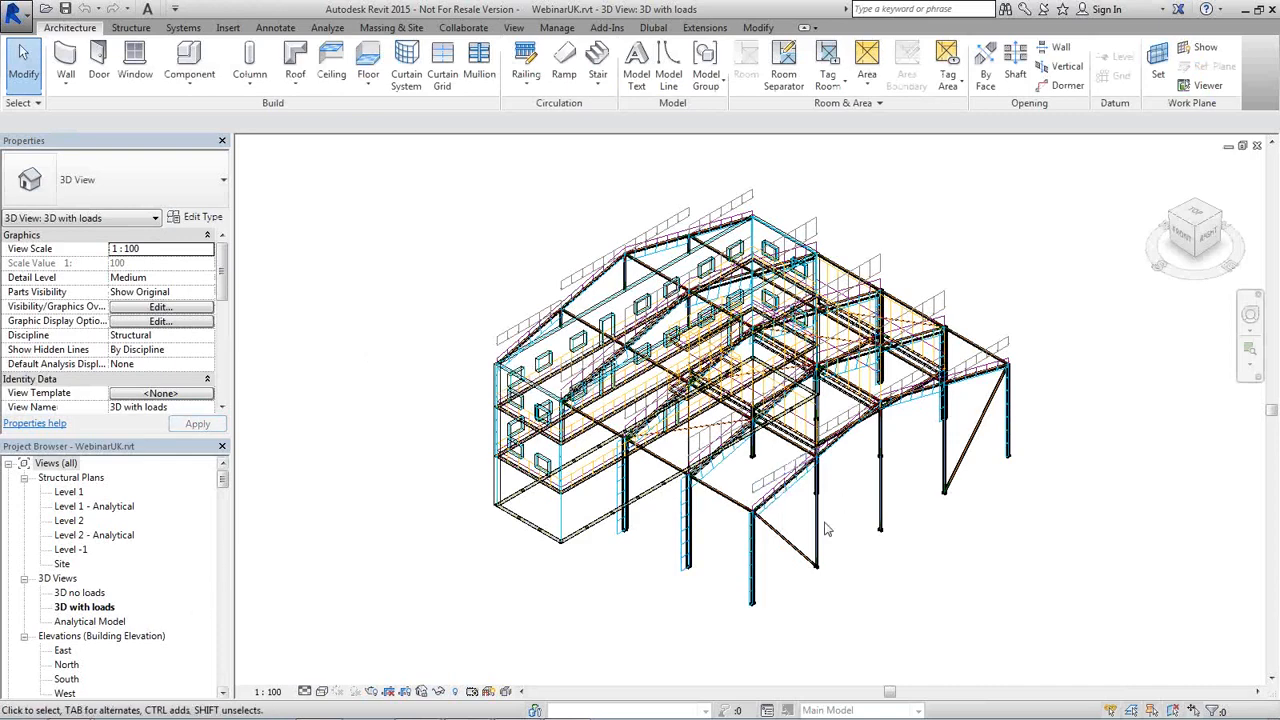
Open the "3D no loads" view and examine the physical steel frame, walls and openings of the building
{"action": "mouse_move", "coordinate": [828, 532]}
{"action": "middle_mouse_down", "text": "shift"}
{"action": "mouse_move", "coordinate": [857, 466]}
{"action": "mouse_move", "coordinate": [822, 447]}
{"action": "mouse_move", "coordinate": [812, 540]}
{"action": "middle_mouse_up", "text": "shift"}
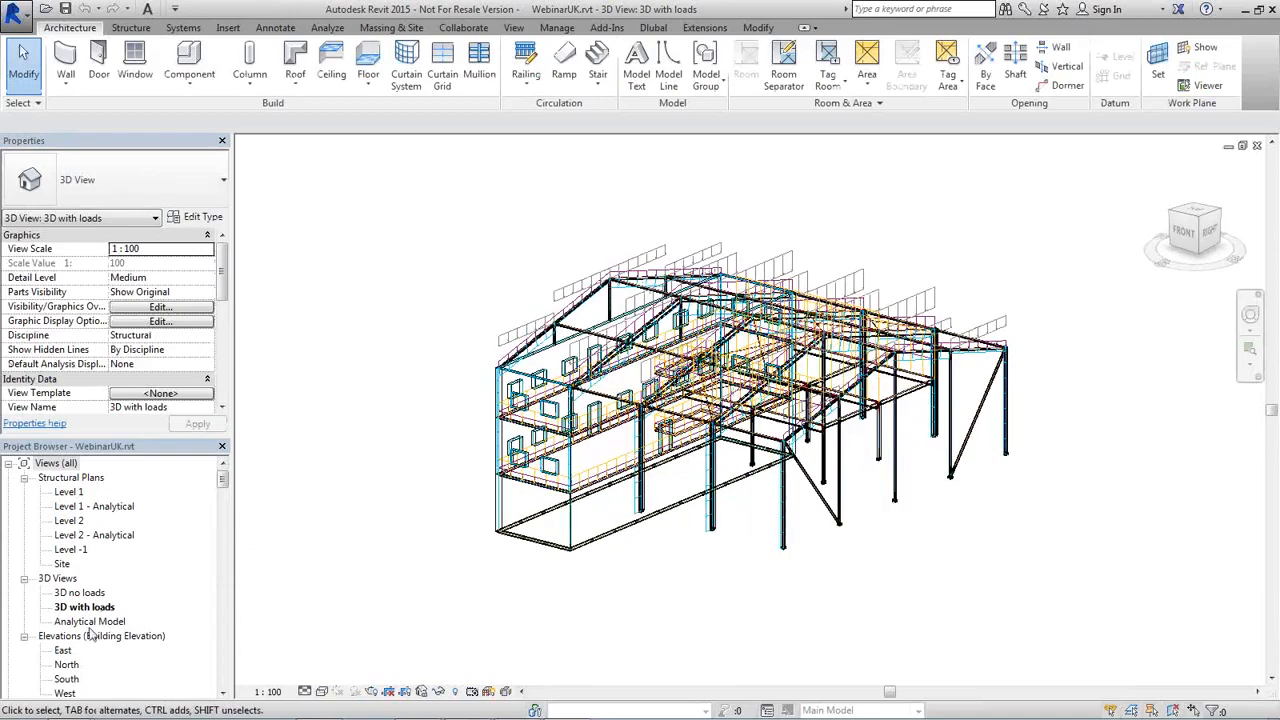
{"action": "double_click", "coordinate": [80, 592]}
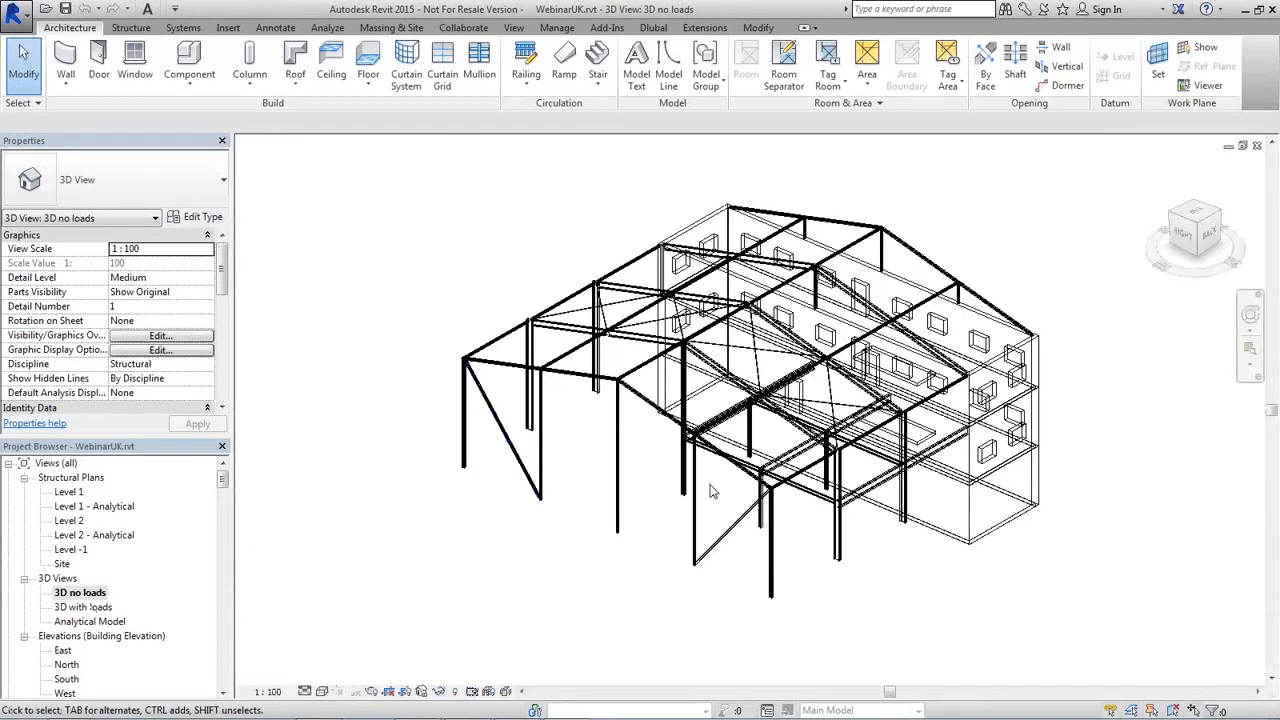
{"action": "middle_click_drag", "start_coordinate": [717, 486], "coordinate": [936, 444], "text": "shift"}
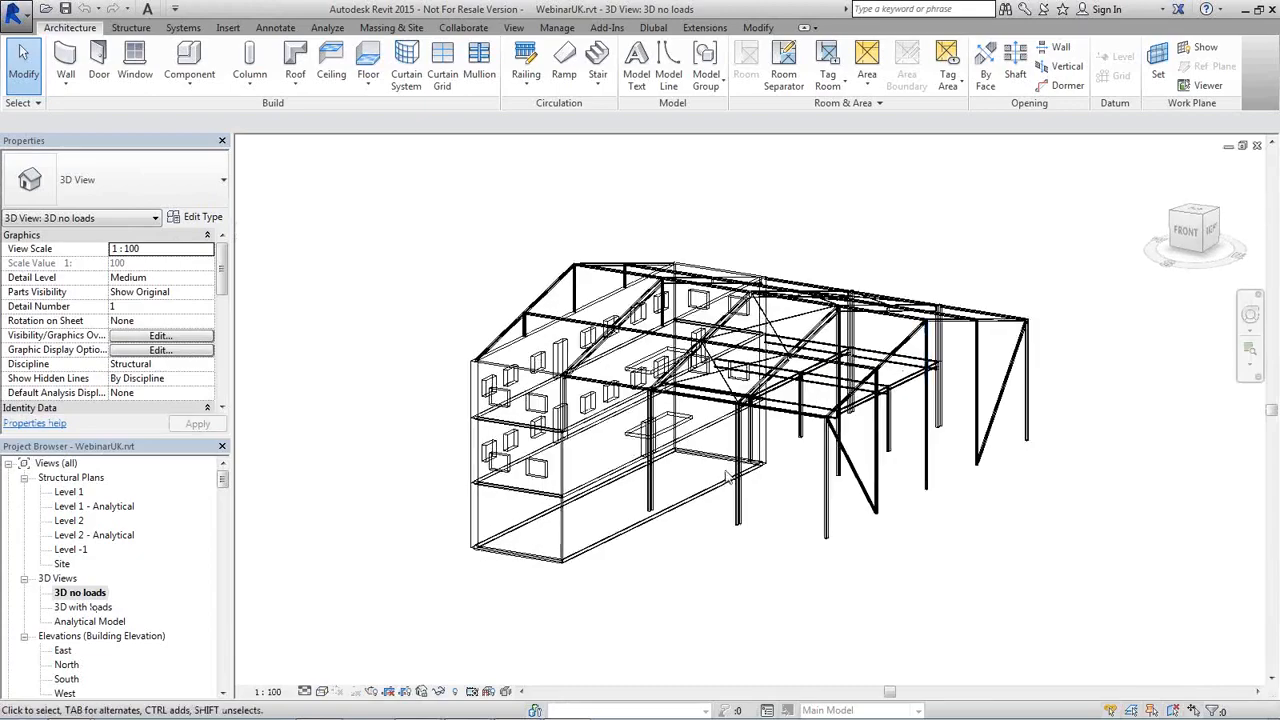
{"action": "scroll", "coordinate": [695, 477], "scroll_direction": "up", "scroll_amount": 2}
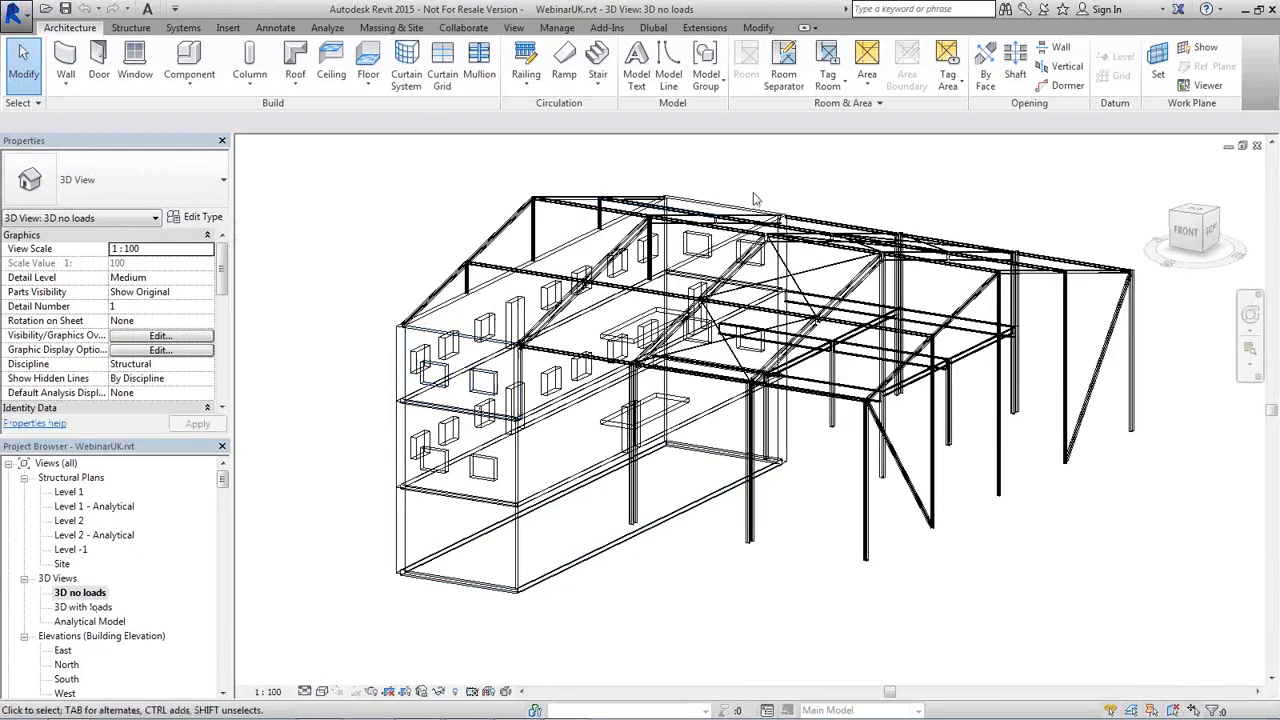
{"action": "scroll", "coordinate": [578, 350], "scroll_direction": "up", "scroll_amount": 2}
{"action": "scroll", "coordinate": [578, 350], "scroll_direction": "up", "scroll_amount": 2}
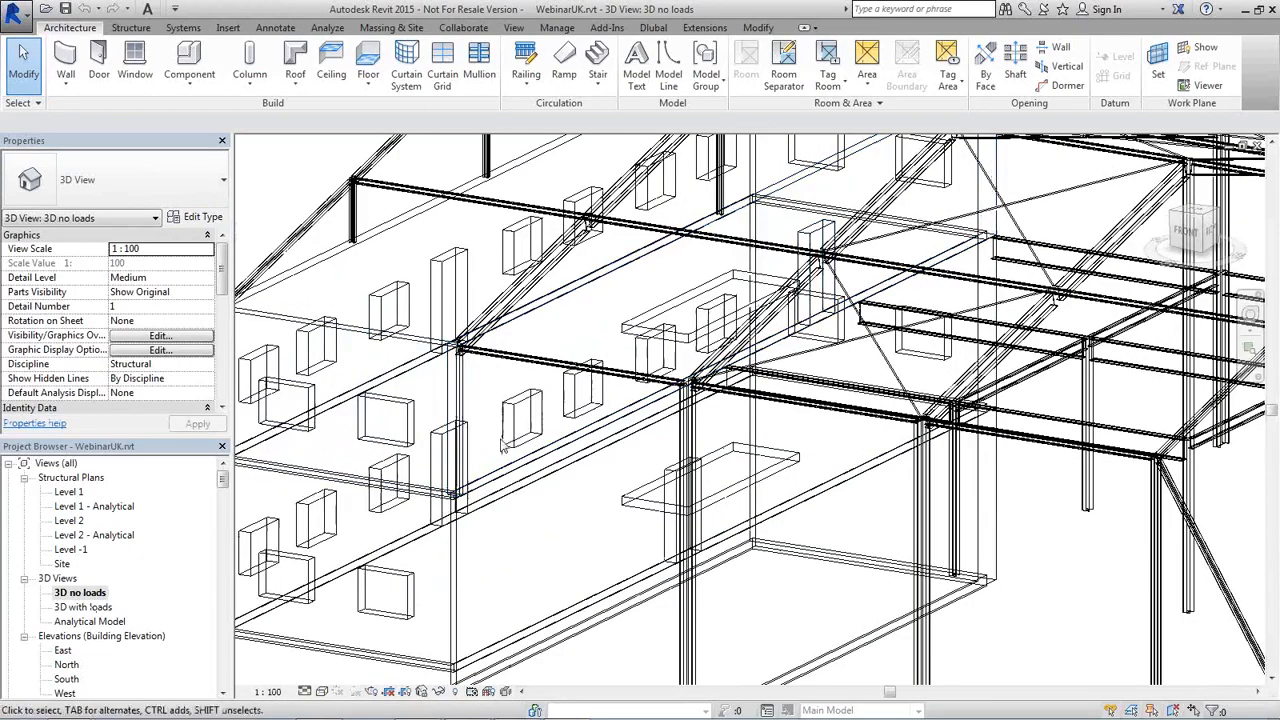
{"action": "middle_click_drag", "start_coordinate": [588, 402], "coordinate": [597, 455], "text": "shift"}
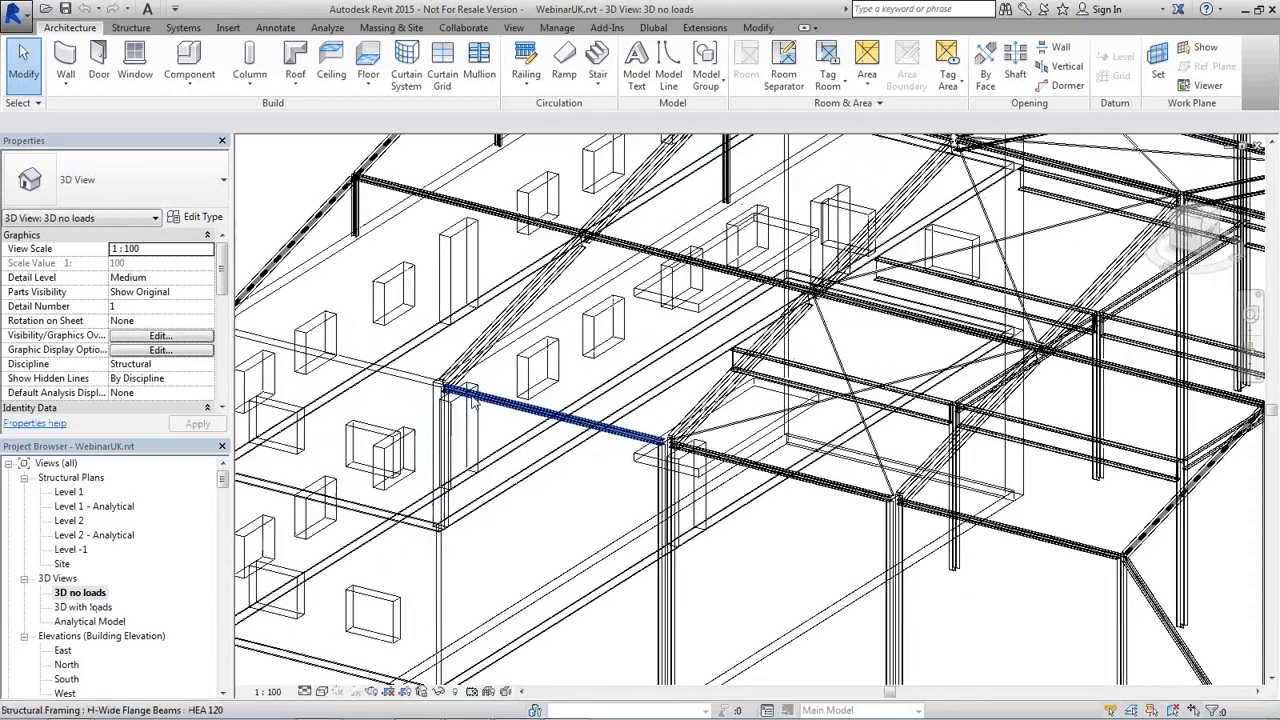
{"action": "scroll", "coordinate": [590, 430], "scroll_direction": "down", "scroll_amount": 2}
{"action": "scroll", "coordinate": [560, 472], "scroll_direction": "up", "scroll_amount": 1}
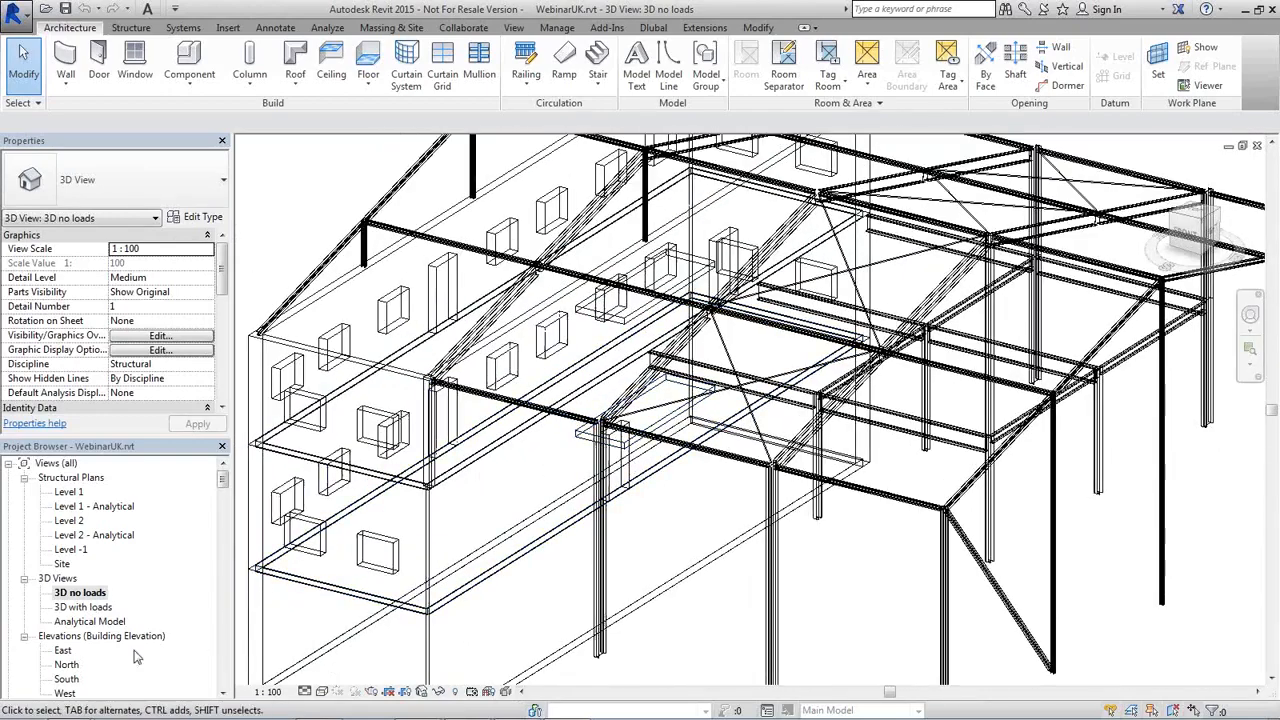
Open the "3D with loads" view and examine the analytical members, line loads and member ends at the beam-to-column joints
{"action": "double_click", "coordinate": [86, 608]}
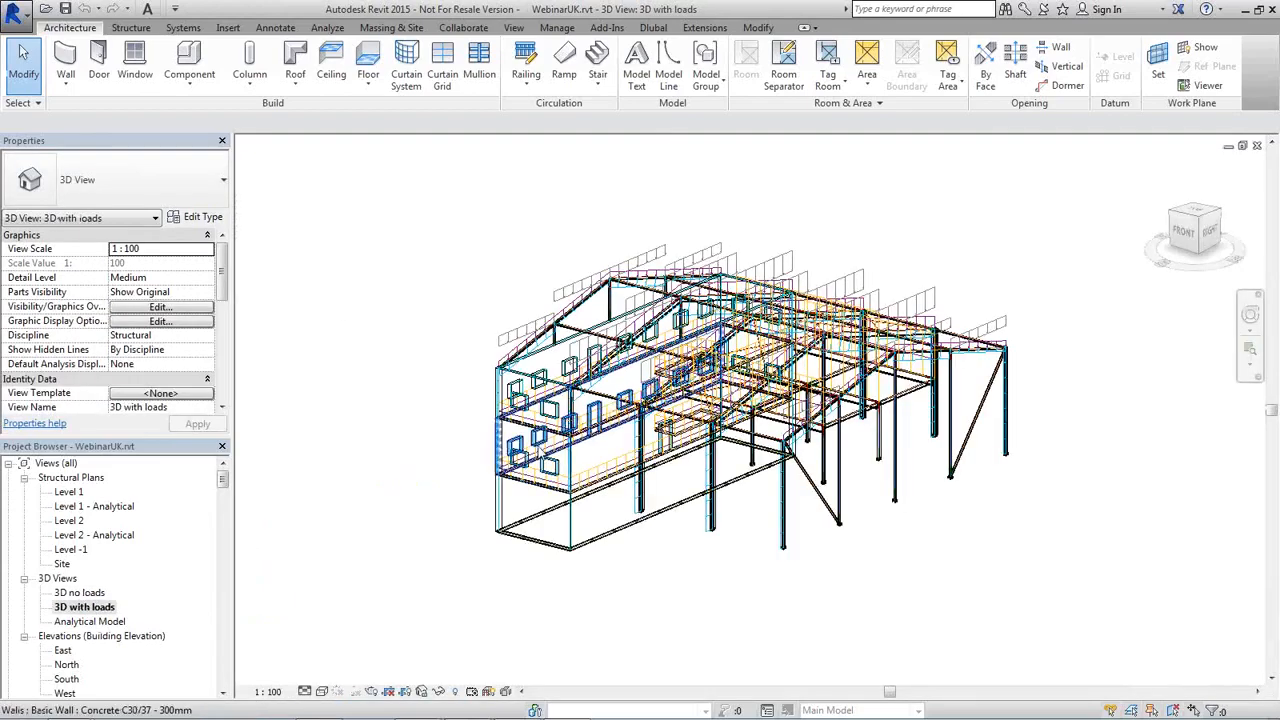
{"action": "scroll", "coordinate": [616, 450], "scroll_direction": "up", "scroll_amount": 5}
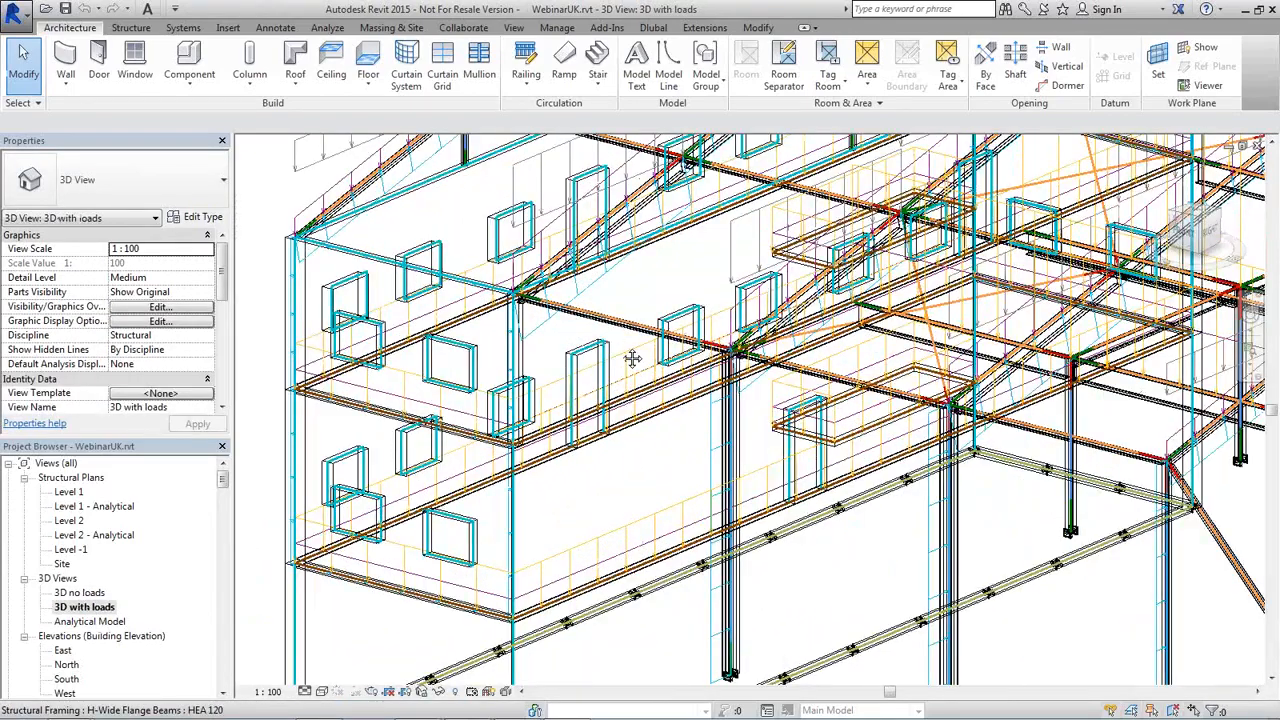
{"action": "scroll", "coordinate": [545, 412], "scroll_direction": "up", "scroll_amount": 6}
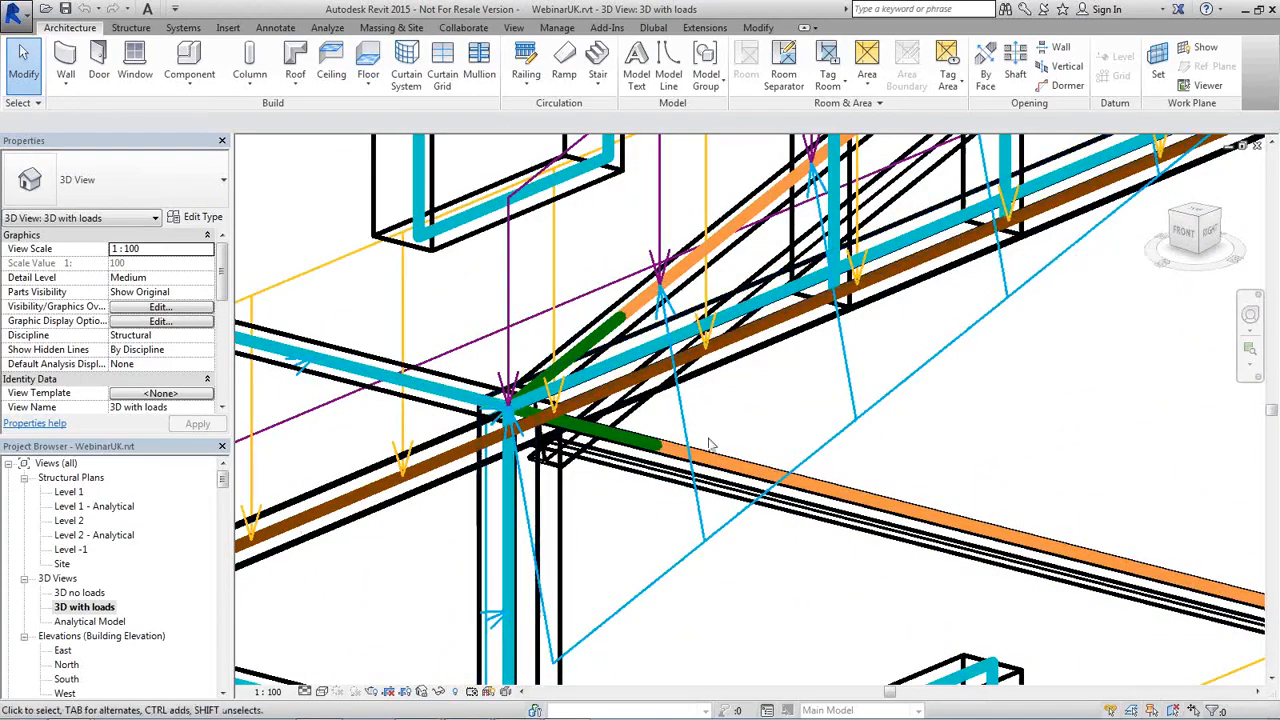
{"action": "middle_click_drag", "start_coordinate": [759, 478], "coordinate": [510, 325]}
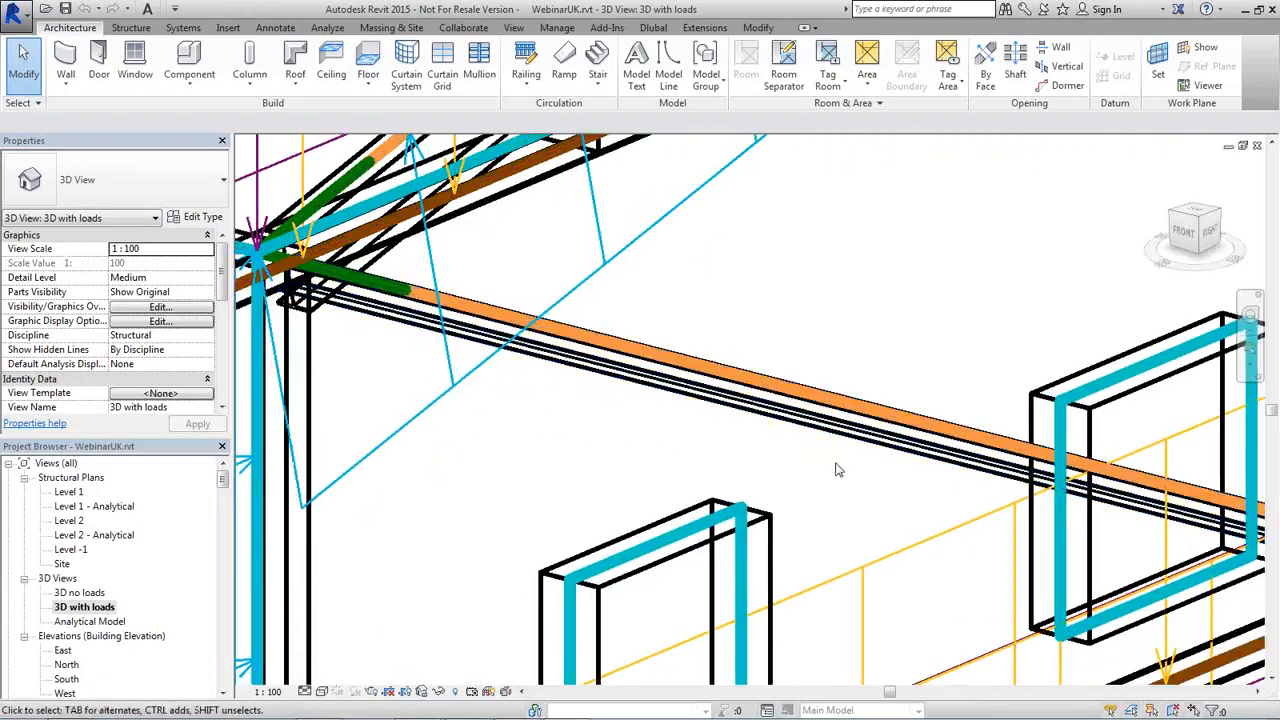
{"action": "middle_click_drag", "start_coordinate": [837, 469], "coordinate": [674, 323]}
{"action": "scroll", "coordinate": [710, 428], "scroll_direction": "up", "scroll_amount": 1}
{"action": "middle_click_drag", "start_coordinate": [710, 428], "coordinate": [778, 482], "text": "shift"}
{"action": "middle_click_drag", "start_coordinate": [926, 515], "coordinate": [862, 372]}
{"action": "scroll", "coordinate": [811, 515], "scroll_direction": "up", "scroll_amount": 1}
{"action": "scroll", "coordinate": [825, 428], "scroll_direction": "up", "scroll_amount": 1}
{"action": "middle_click_drag", "start_coordinate": [813, 454], "coordinate": [751, 540]}
{"action": "scroll", "coordinate": [748, 528], "scroll_direction": "up", "scroll_amount": 1}
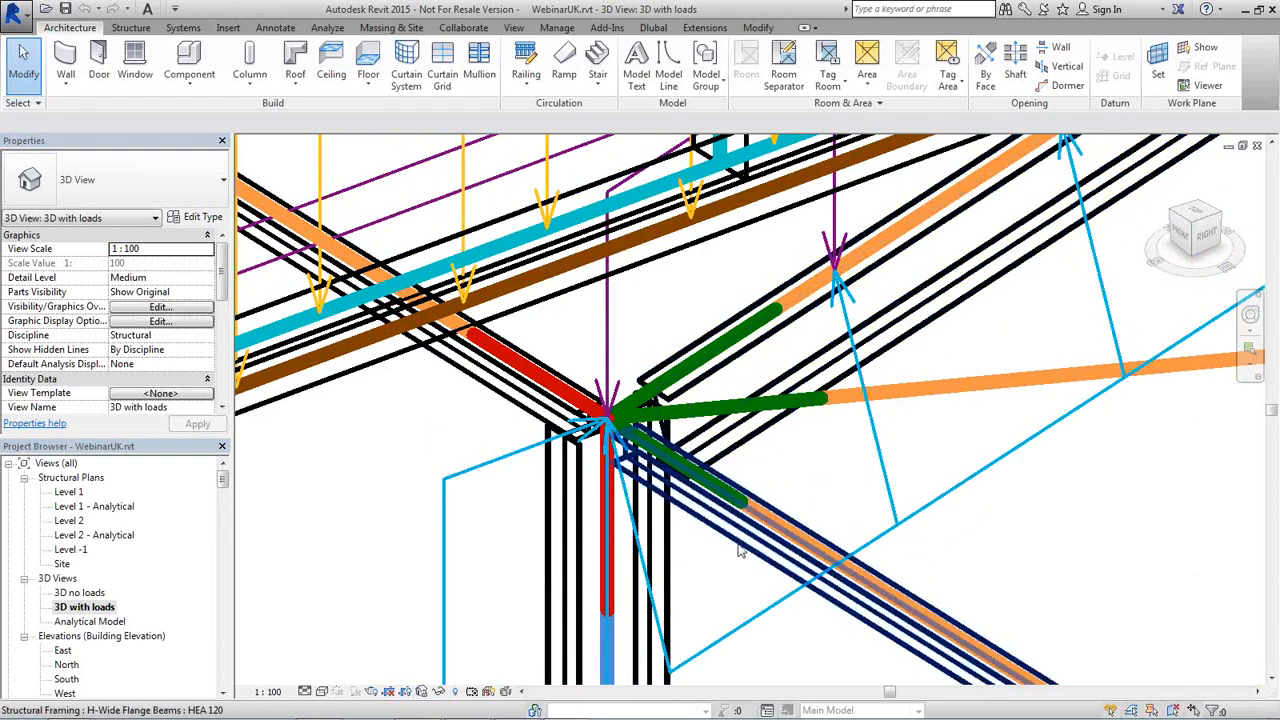
{"action": "middle_click_drag", "start_coordinate": [740, 550], "coordinate": [645, 463]}
{"action": "scroll", "coordinate": [641, 457], "scroll_direction": "down", "scroll_amount": 1}
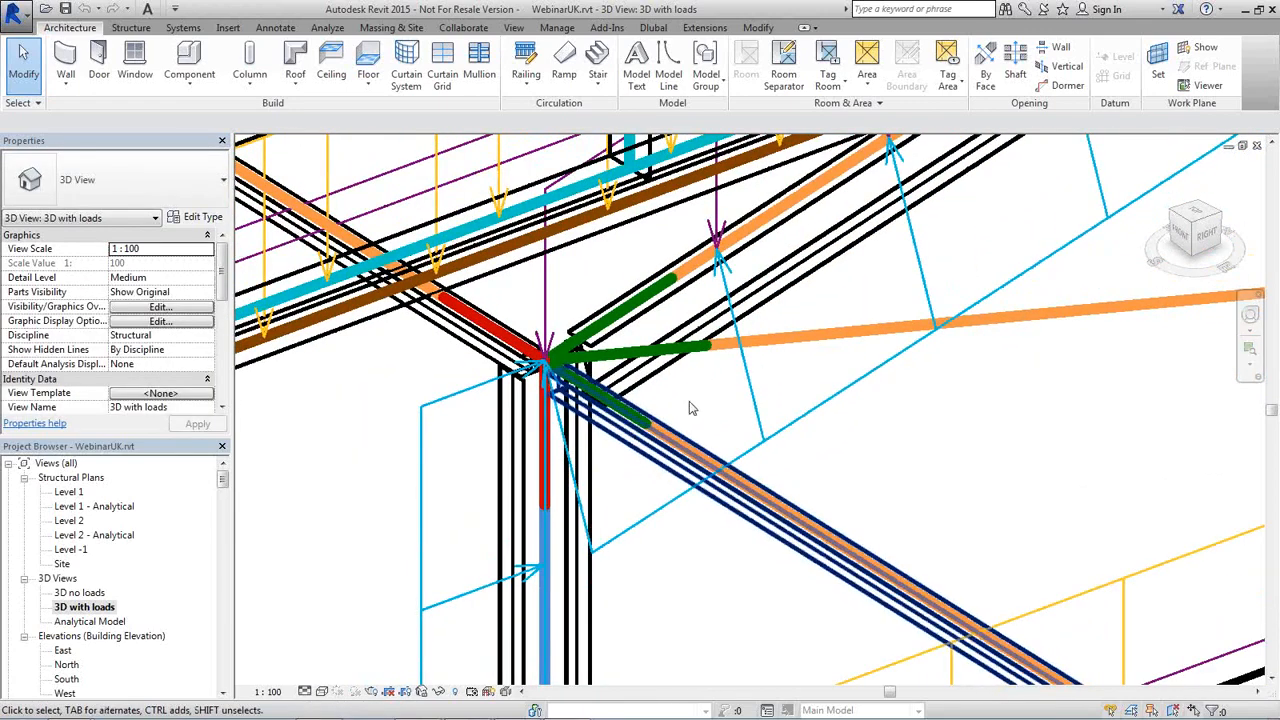
Select the RD 30 round bar brace and review the start and end releases of its analytical beam
{"action": "left_click", "coordinate": [724, 353]}
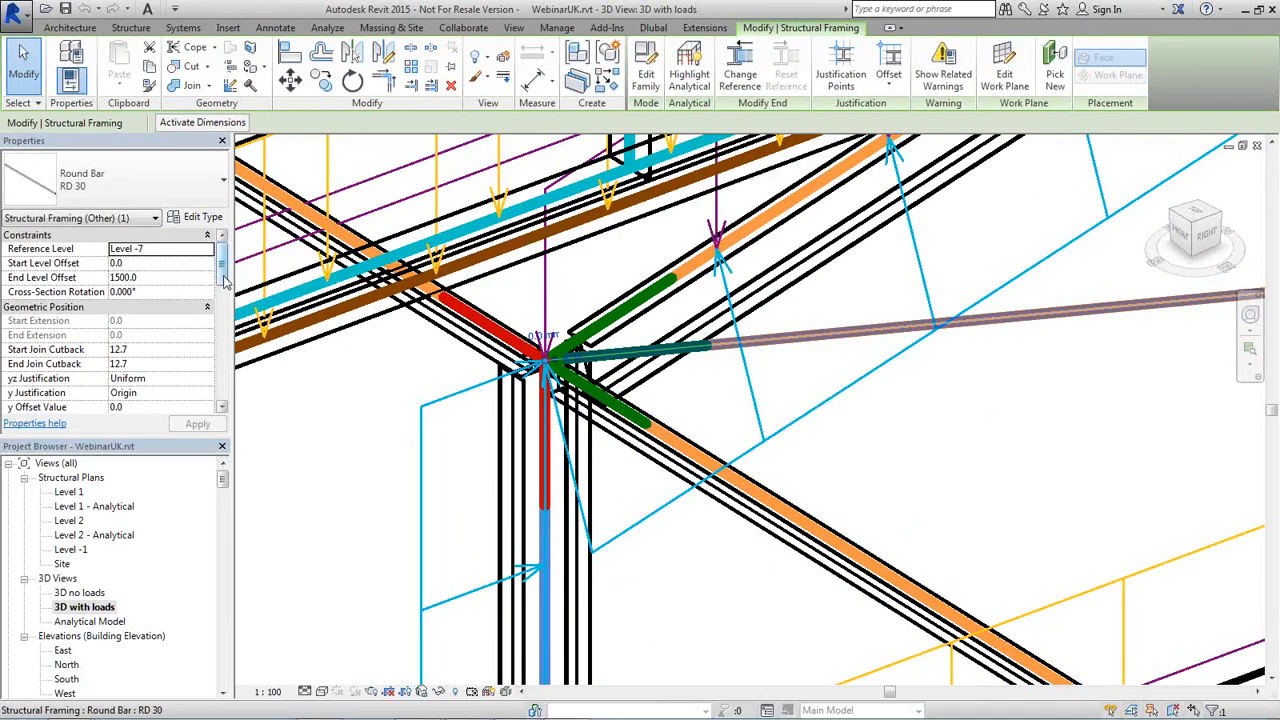
{"action": "left_click", "coordinate": [98, 219]}
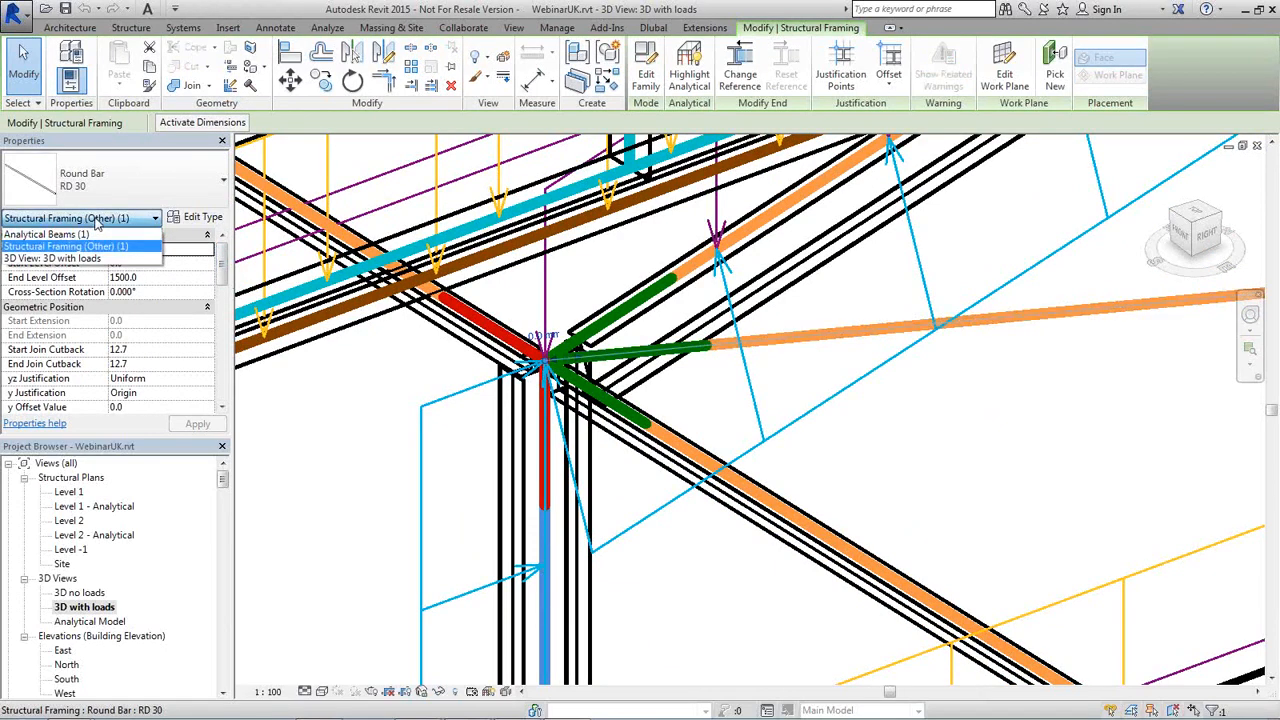
{"action": "left_click", "coordinate": [78, 234]}
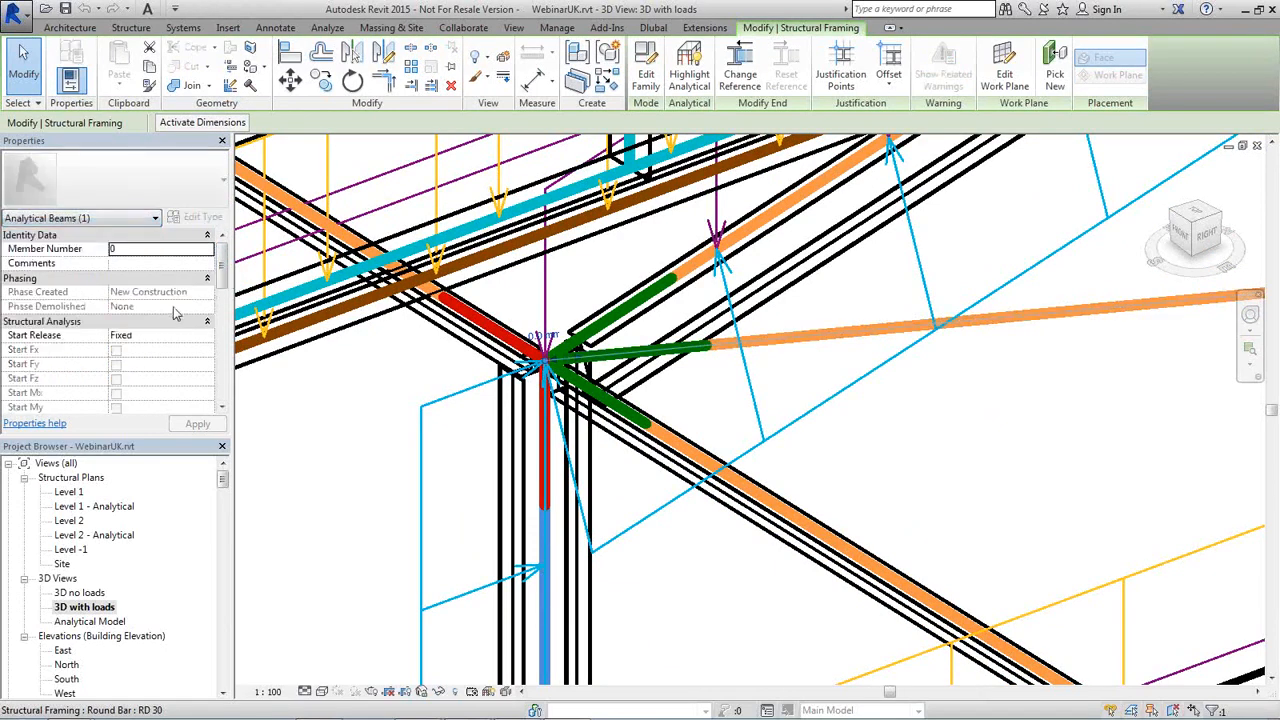
{"action": "mouse_move", "coordinate": [213, 294]}
{"action": "left_mouse_down"}
{"action": "mouse_move", "coordinate": [213, 333]}
{"action": "mouse_move", "coordinate": [213, 304]}
{"action": "left_mouse_up"}
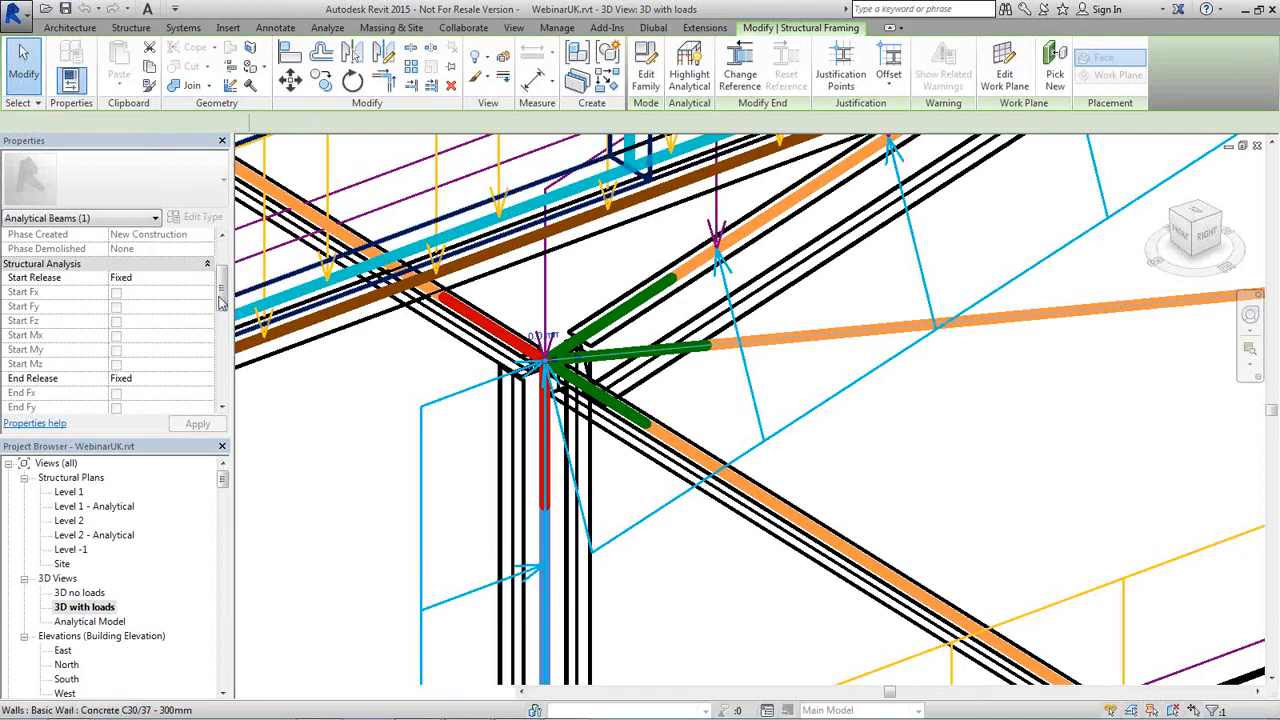
{"action": "left_click_drag", "start_coordinate": [218, 296], "coordinate": [213, 378]}
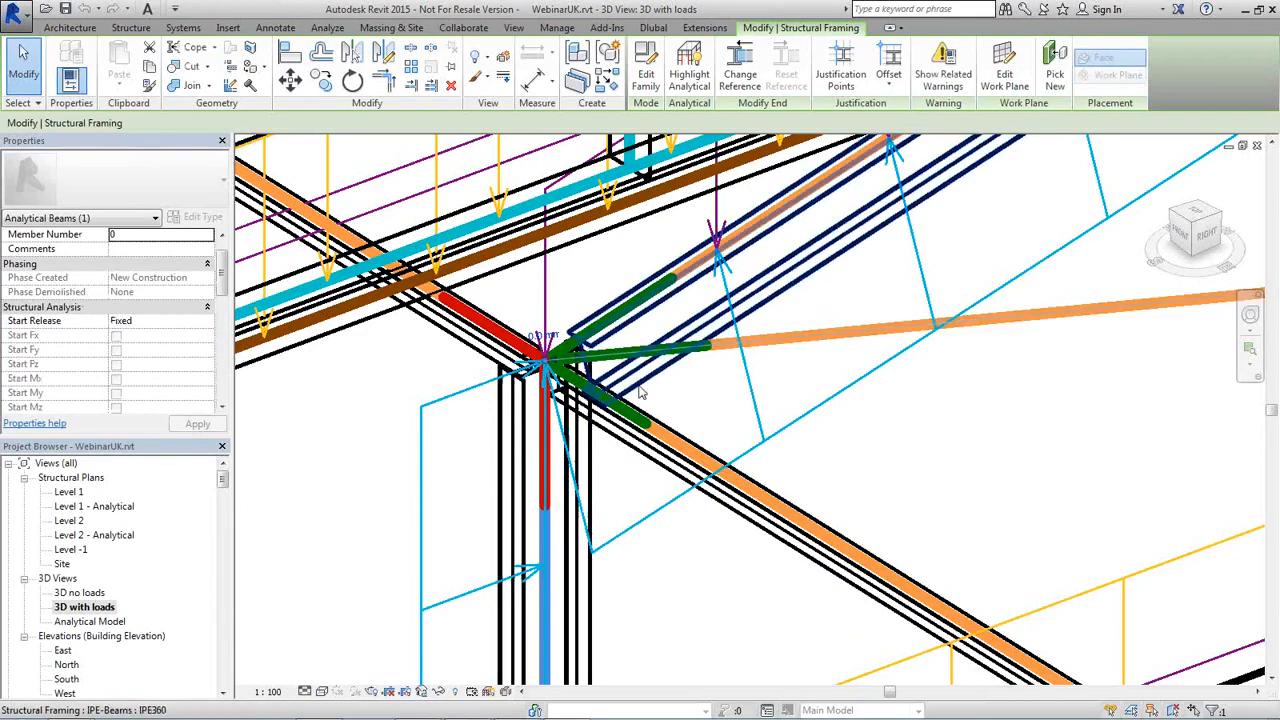
Inspect the translation and rotation settings of the boundary condition at a front column's base, then clear the selection
{"action": "middle_click_drag", "start_coordinate": [649, 480], "coordinate": [550, 343]}
{"action": "scroll", "coordinate": [559, 358], "scroll_direction": "down", "scroll_amount": 6}
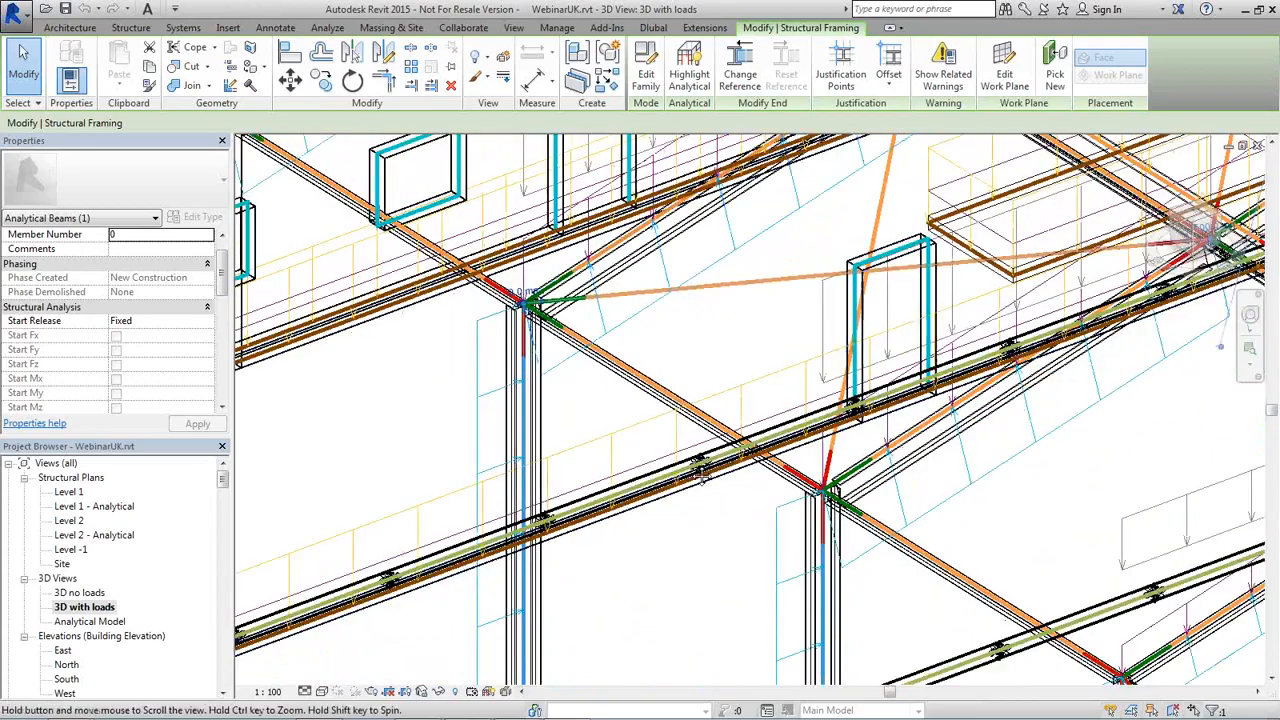
{"action": "middle_click_drag", "start_coordinate": [731, 505], "coordinate": [633, 341]}
{"action": "scroll", "coordinate": [691, 443], "scroll_direction": "down", "scroll_amount": 5}
{"action": "scroll", "coordinate": [680, 458], "scroll_direction": "up", "scroll_amount": 6}
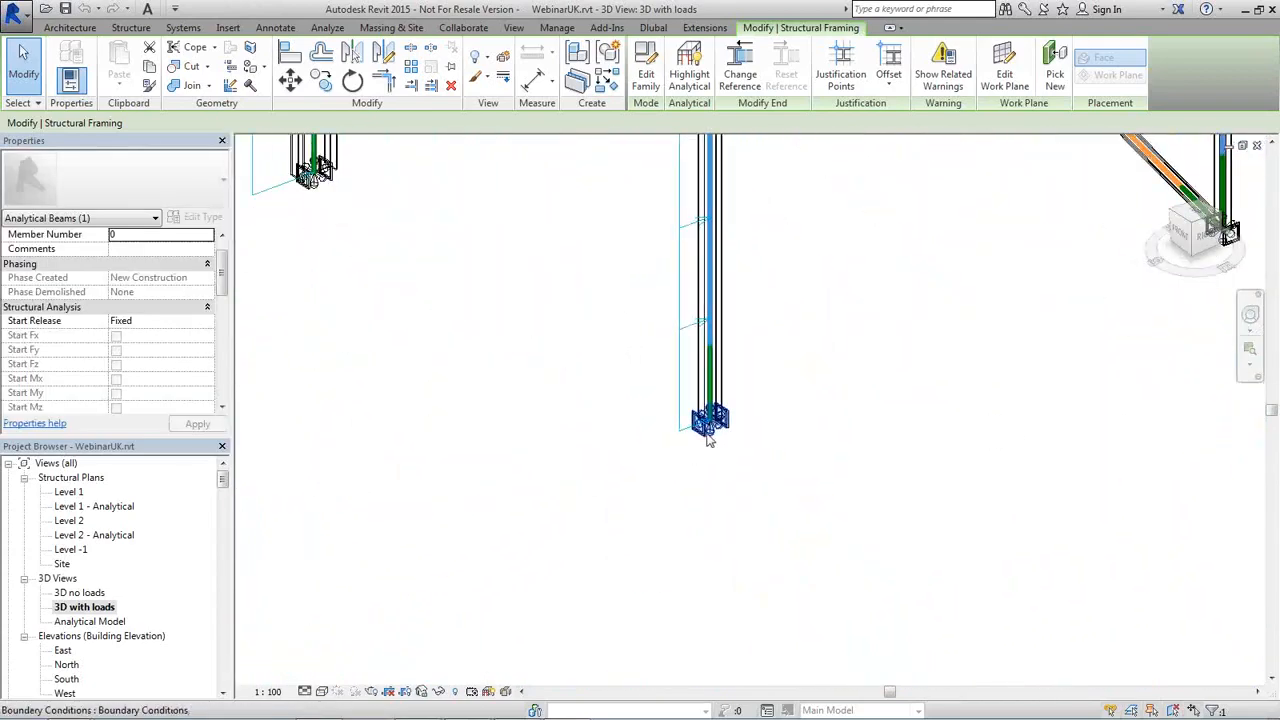
{"action": "left_click", "coordinate": [709, 441]}
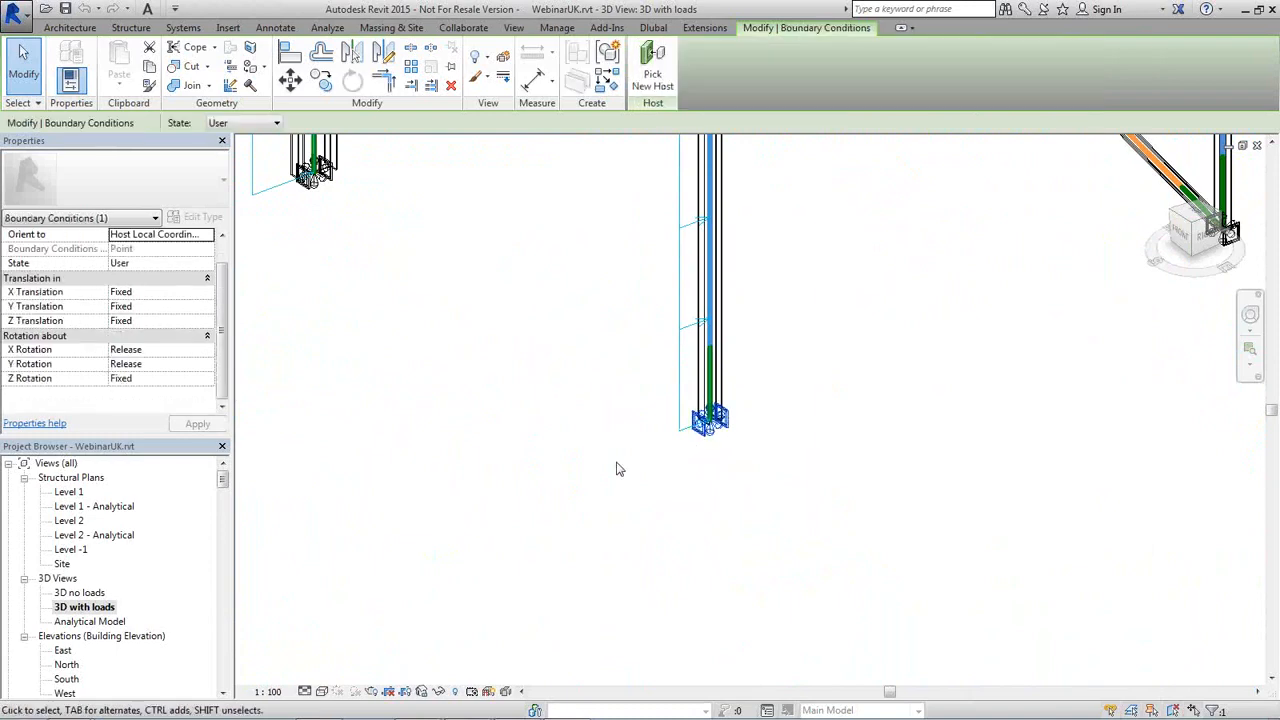
{"action": "left_click", "coordinate": [580, 436]}
{"action": "scroll", "coordinate": [580, 262], "scroll_direction": "down", "scroll_amount": 4}
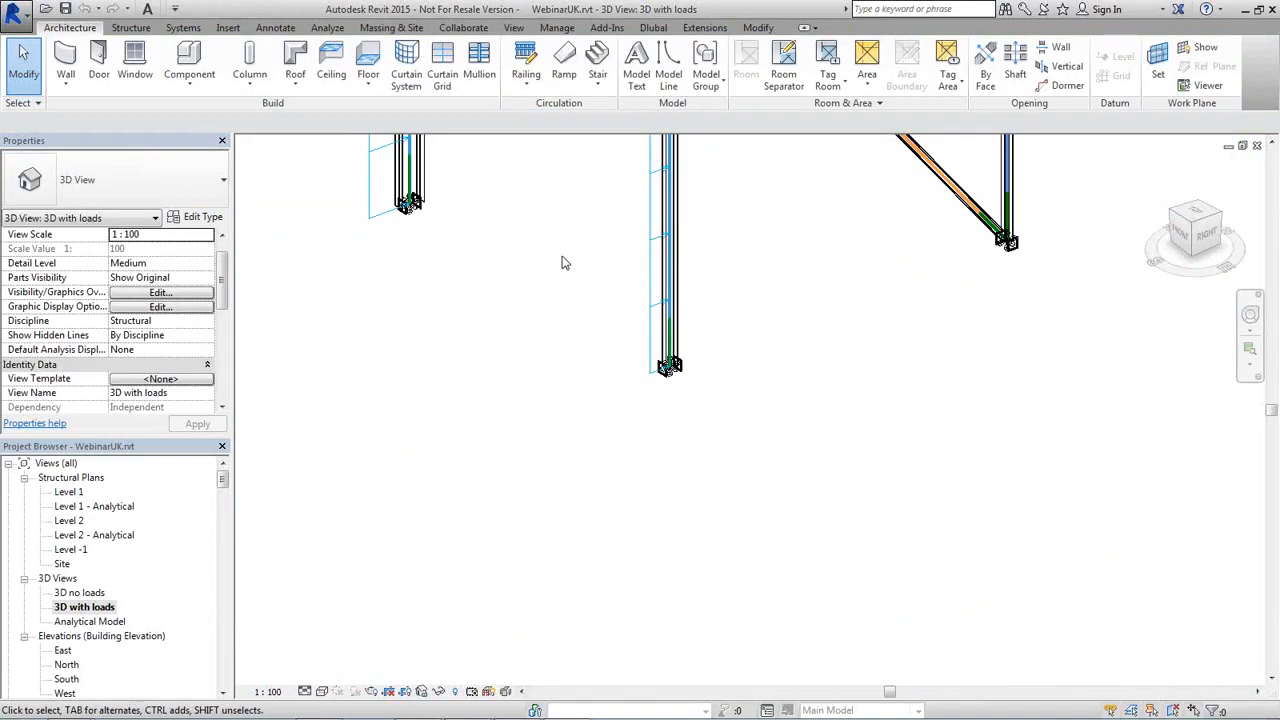
Review the load cases and load natures in the structural settings and leave them without saving
{"action": "left_click", "coordinate": [328, 28]}
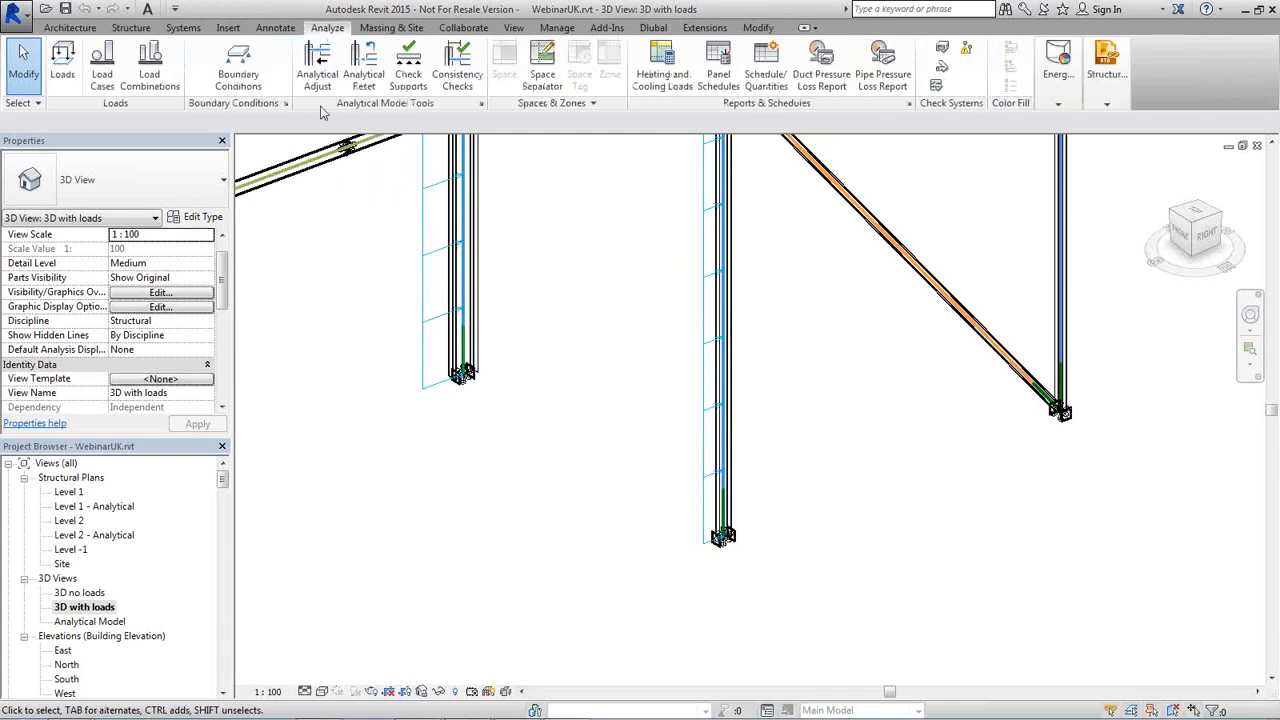
{"action": "left_click", "coordinate": [112, 82]}
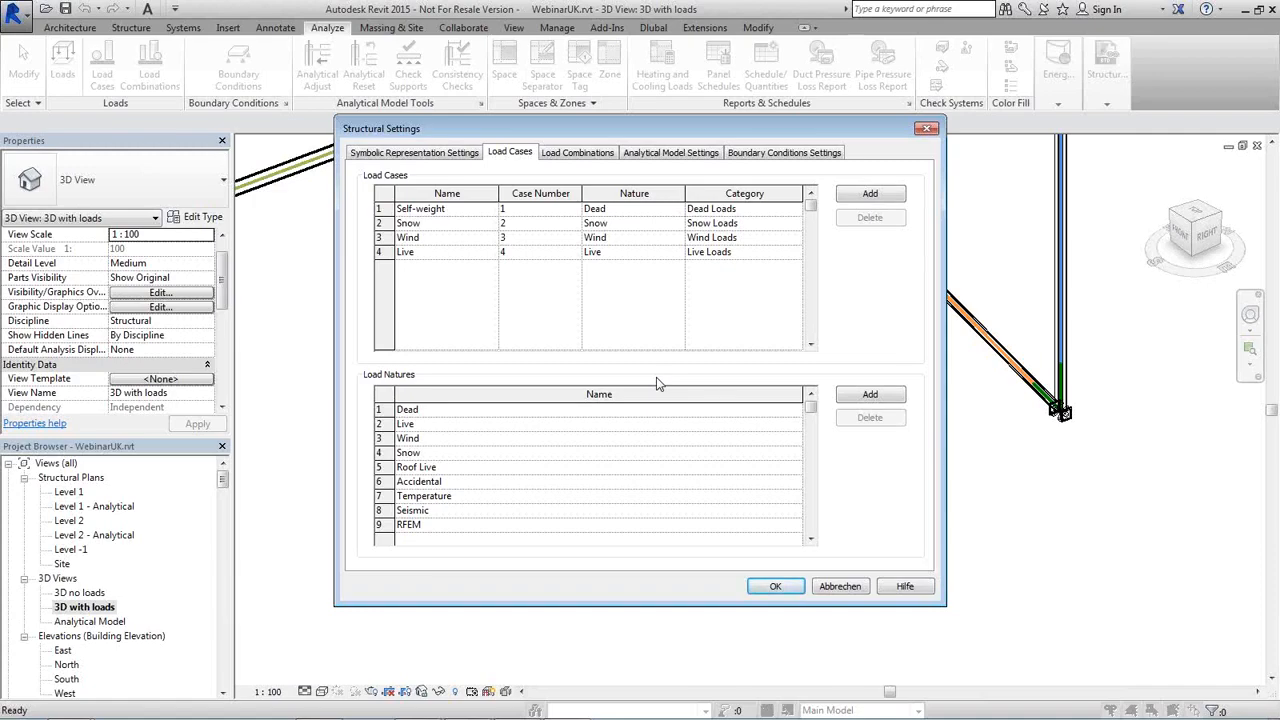
{"action": "left_click", "coordinate": [846, 592]}
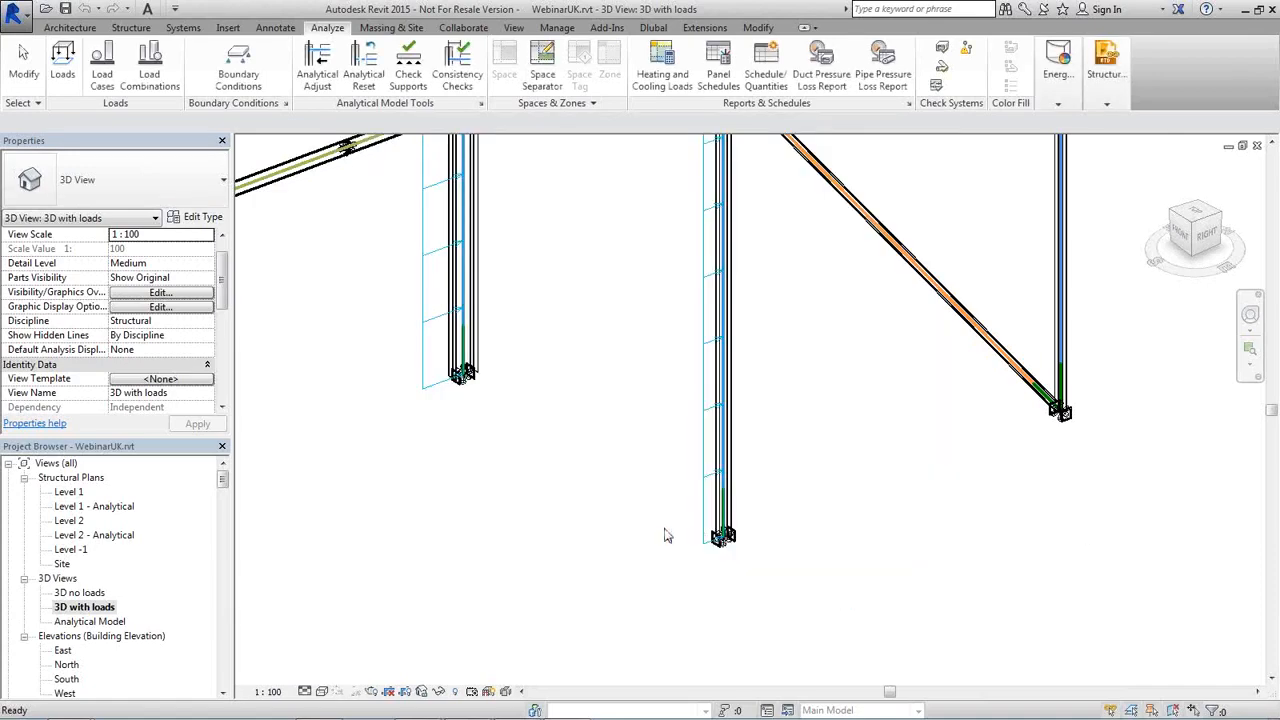
Examine the whole building with its analytical model and loads from an overall front-right angle
{"action": "scroll", "coordinate": [664, 536], "scroll_direction": "down", "scroll_amount": 6}
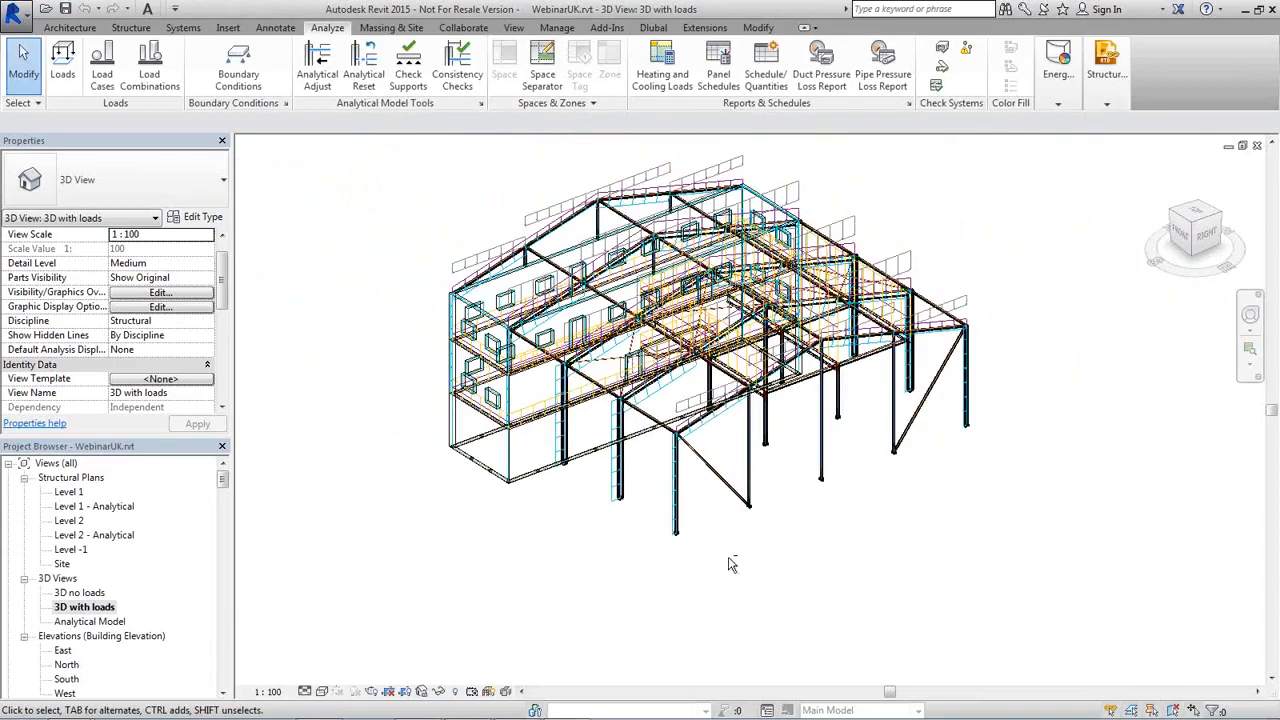
{"action": "middle_click_drag", "start_coordinate": [729, 563], "coordinate": [819, 502], "text": "shift"}
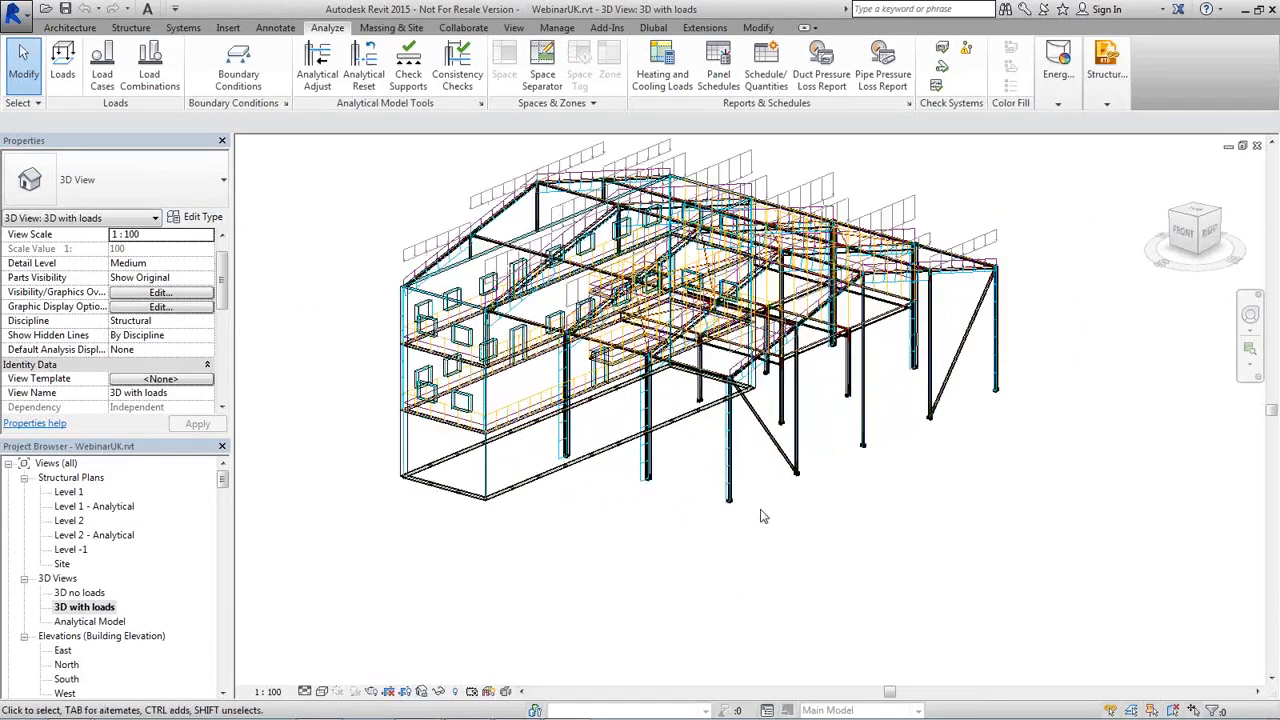
{"action": "scroll", "coordinate": [770, 508], "scroll_direction": "up", "scroll_amount": 3}
{"action": "middle_click_drag", "start_coordinate": [768, 510], "coordinate": [755, 630]}
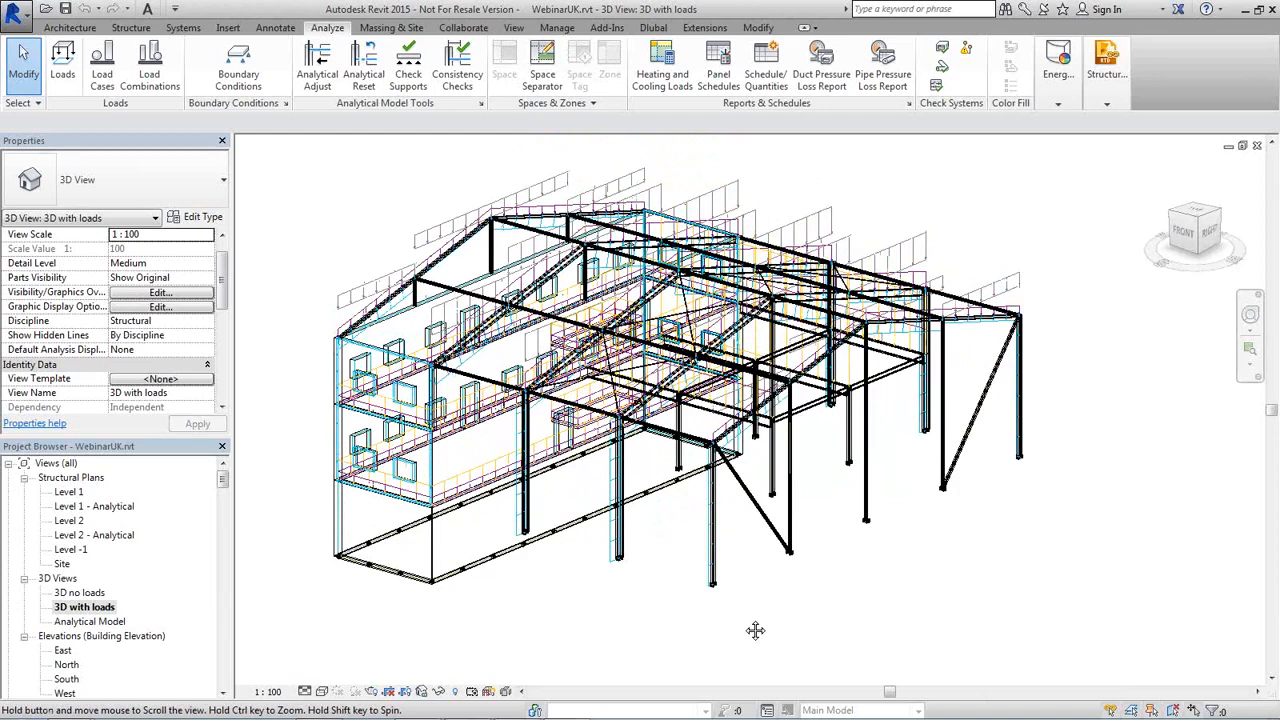
{"action": "middle_click_drag", "start_coordinate": [755, 630], "coordinate": [744, 626]}
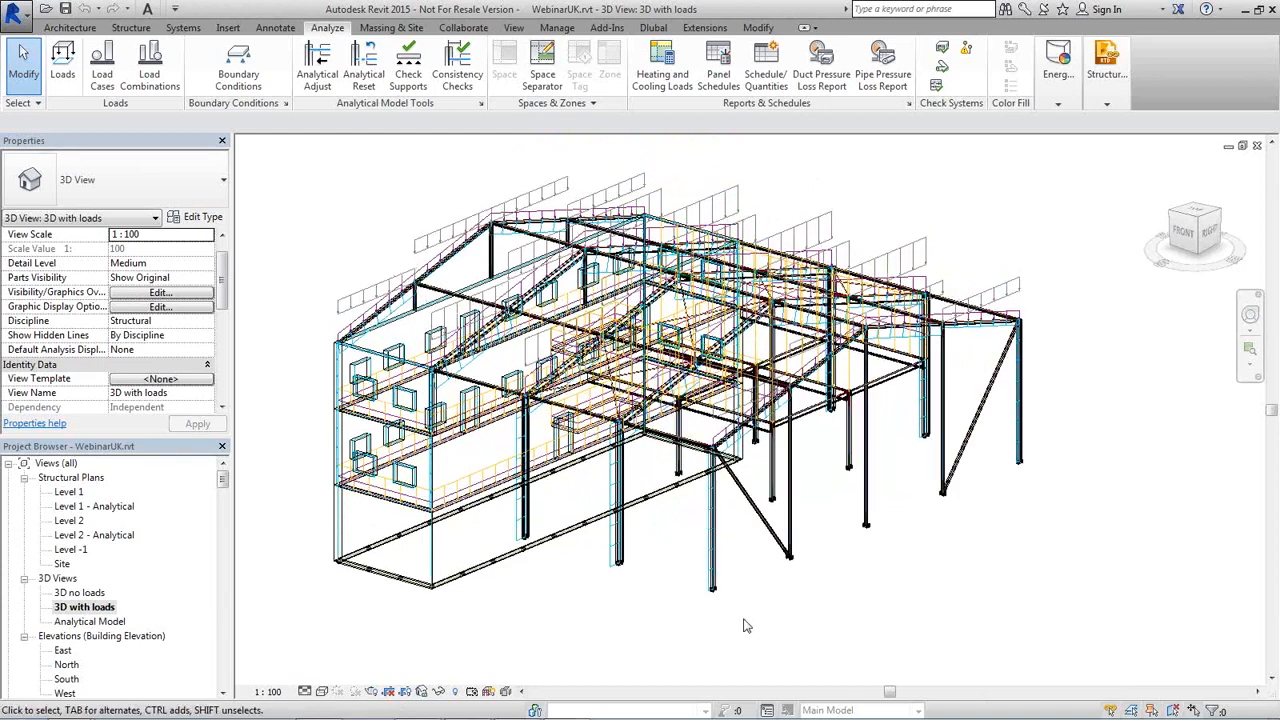
{"action": "scroll", "coordinate": [556, 600], "scroll_direction": "up", "scroll_amount": 2}
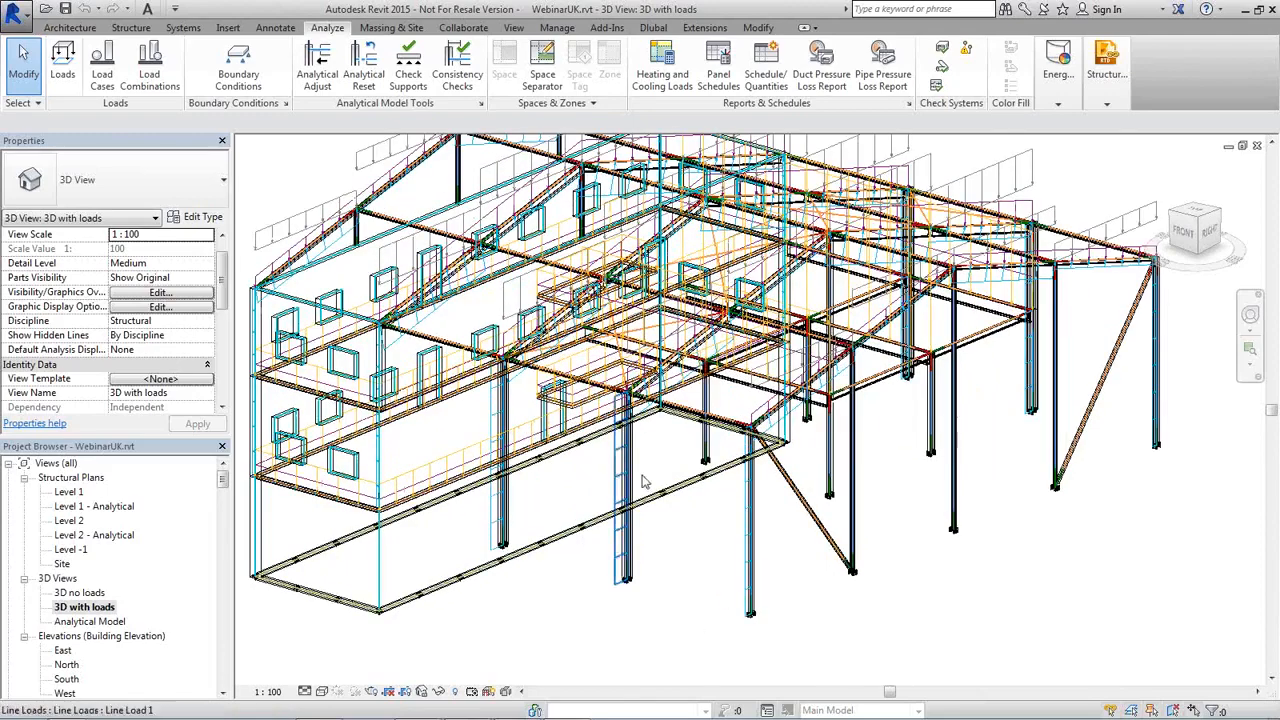
{"action": "scroll", "coordinate": [689, 526], "scroll_direction": "down", "scroll_amount": 2}
{"action": "middle_click_drag", "start_coordinate": [689, 571], "coordinate": [695, 601]}
{"action": "scroll", "coordinate": [687, 583], "scroll_direction": "up", "scroll_amount": 1}
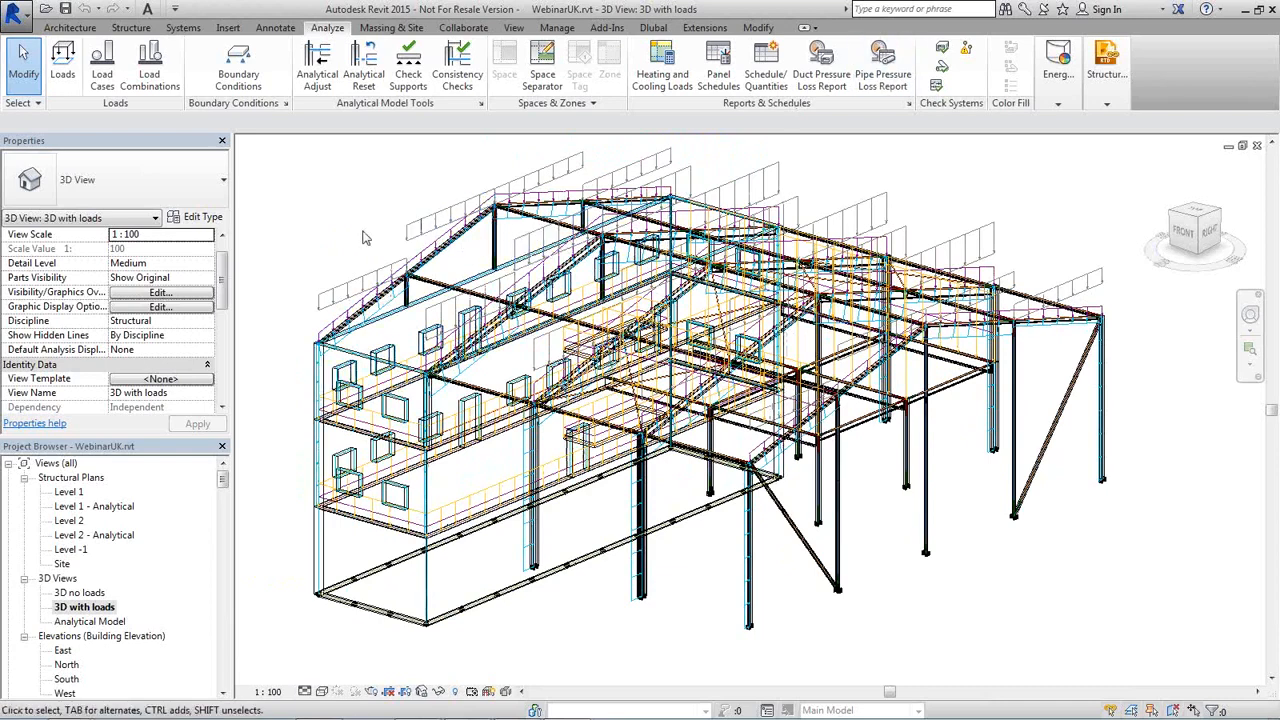
Recheck the defined load cases in the structural settings, leave them without saving and view the whole loaded building
{"action": "left_click", "coordinate": [102, 72]}
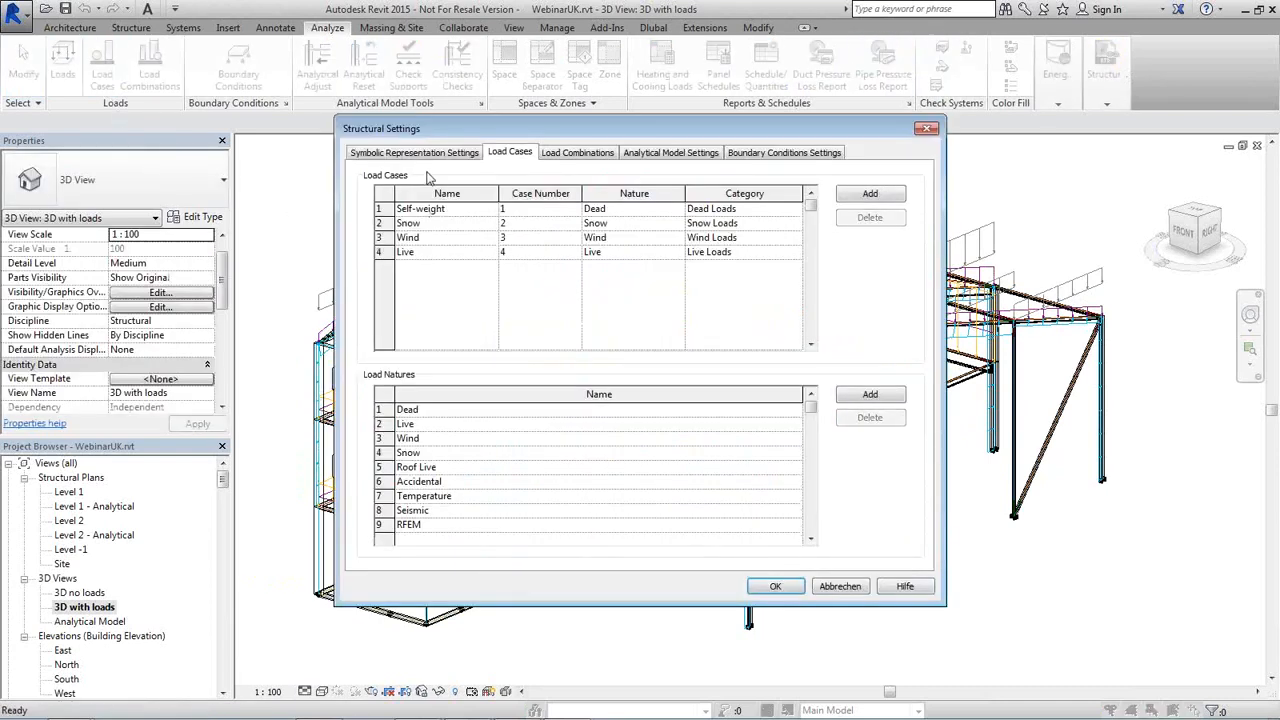
{"action": "left_click", "coordinate": [866, 590]}
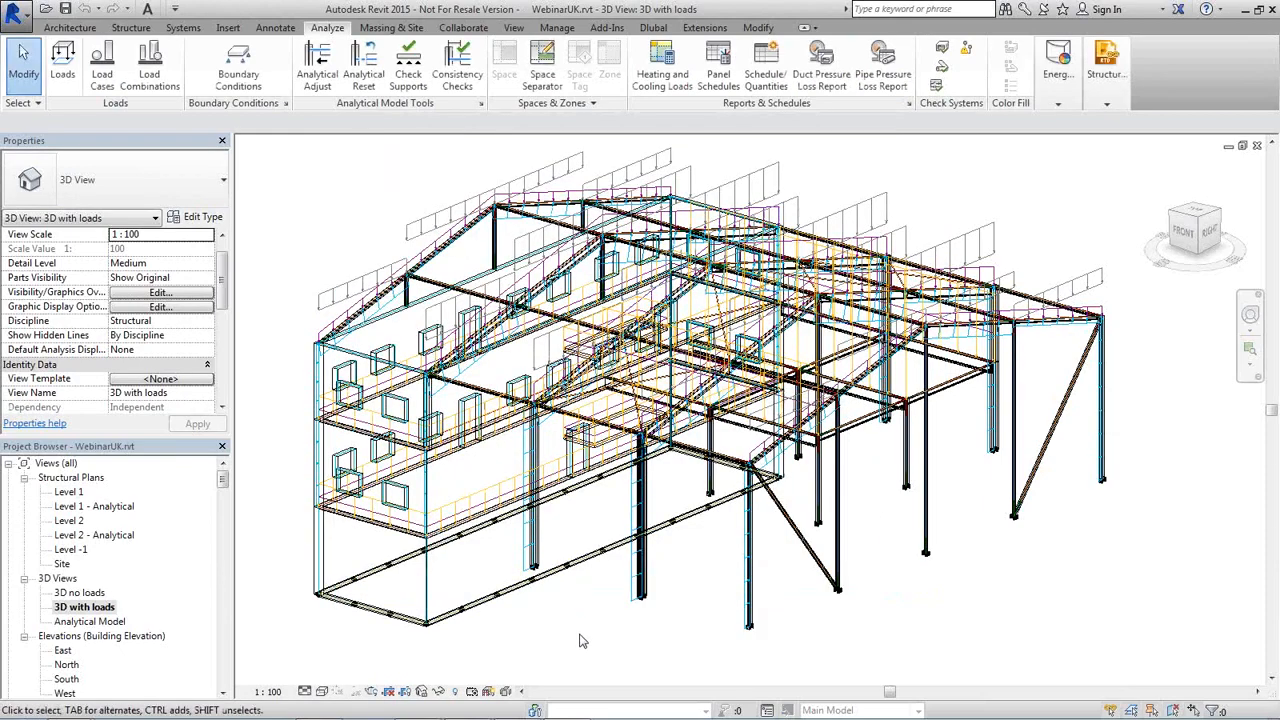
{"action": "middle_click_drag", "start_coordinate": [583, 641], "coordinate": [610, 610], "text": "shift"}
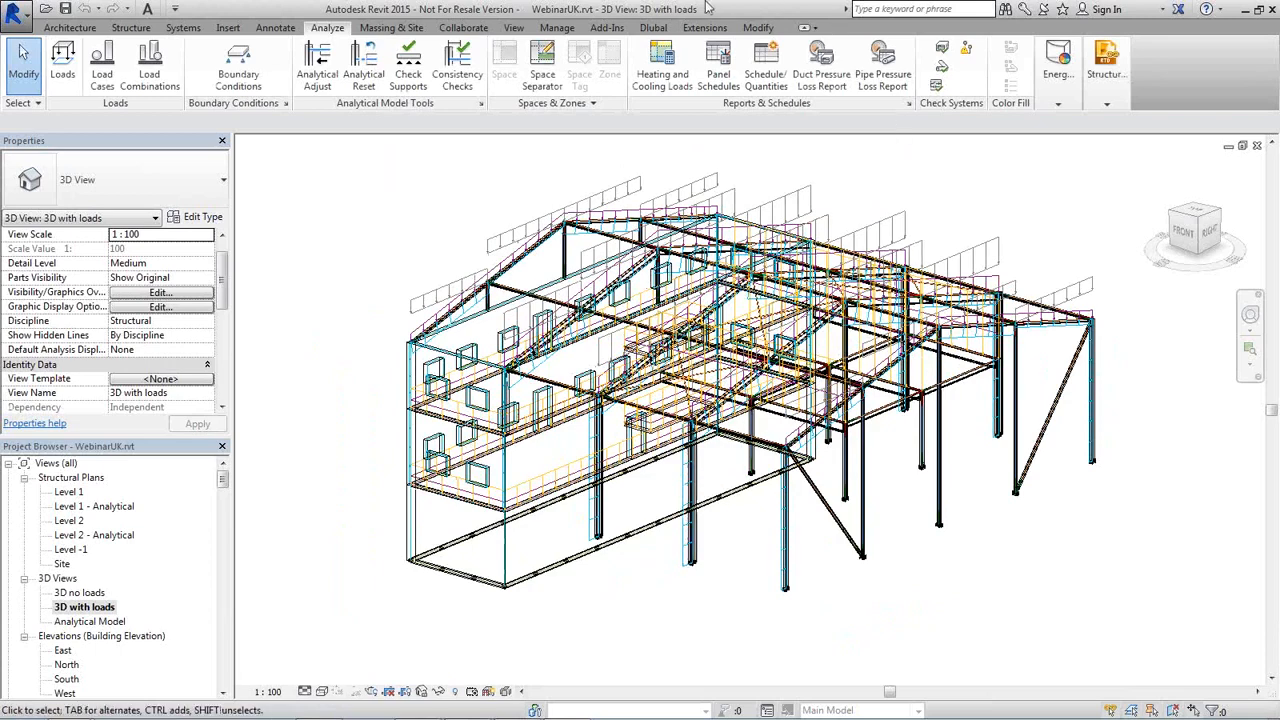
Export the model to RFEM as a new structure, applying the loads and assigning self-weight to the Self-weight load case
{"action": "left_click", "coordinate": [653, 27]}
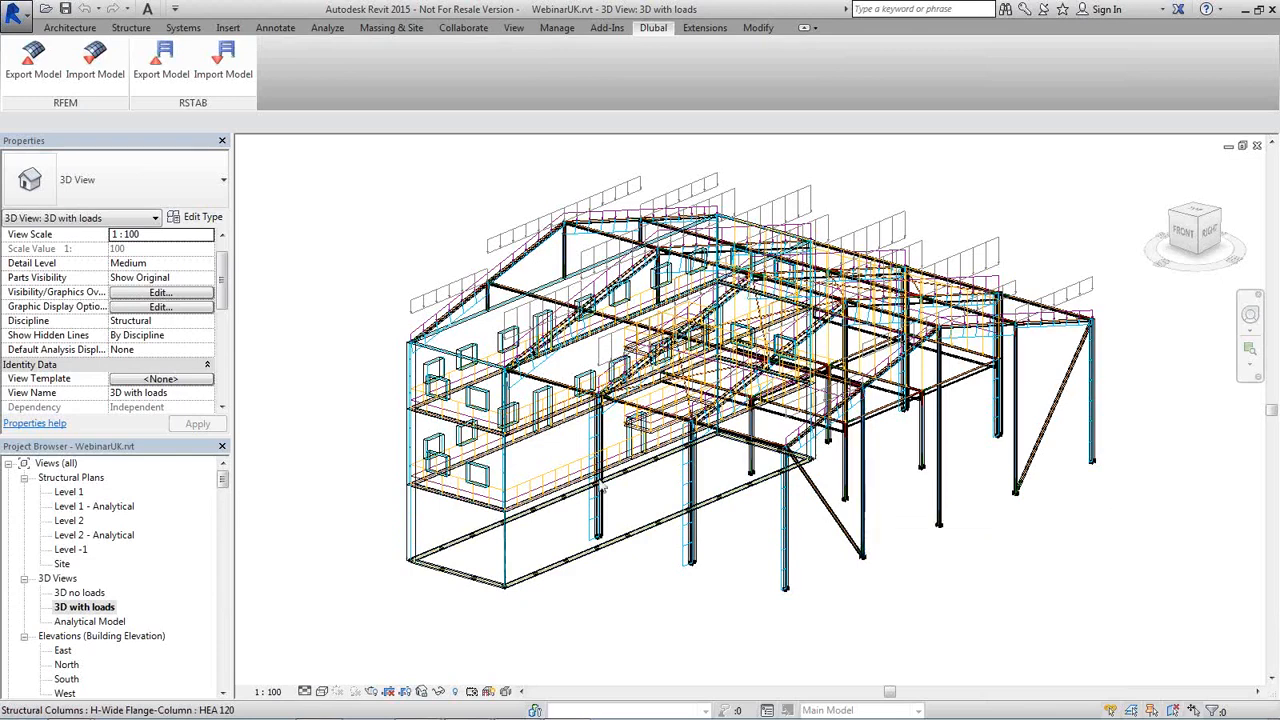
{"action": "left_click", "coordinate": [26, 72]}
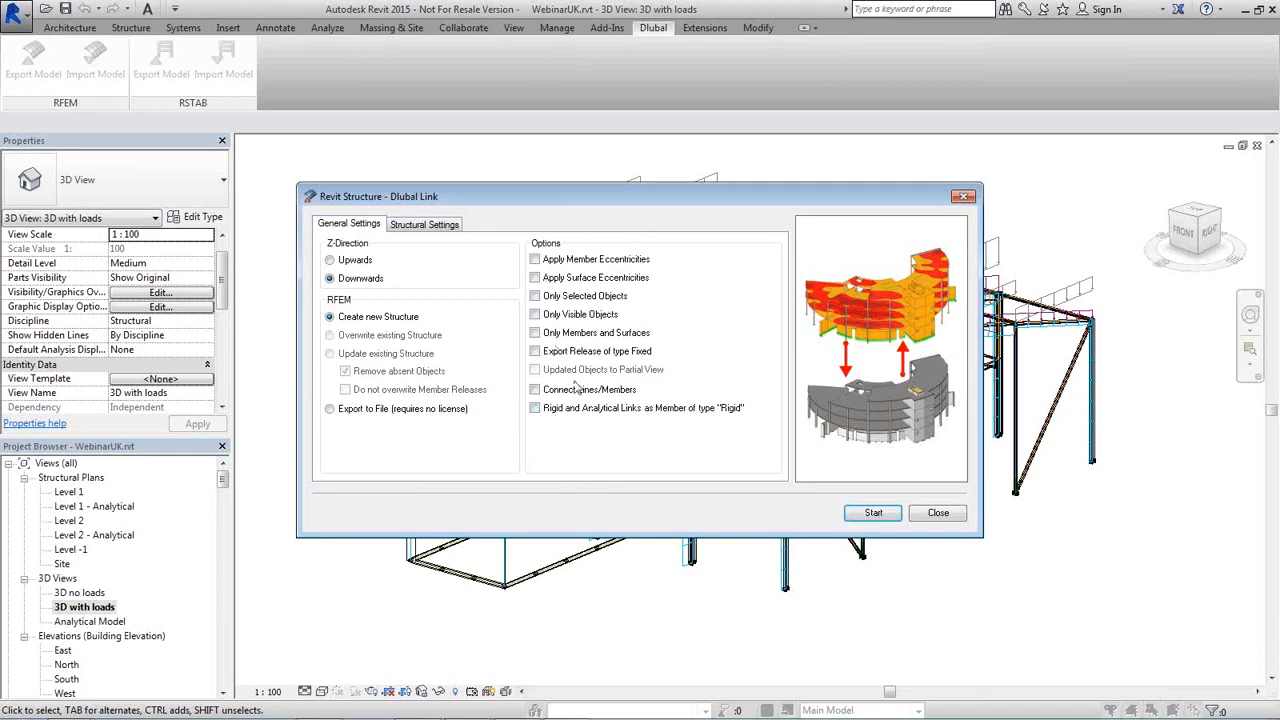
{"action": "left_click", "coordinate": [417, 222]}
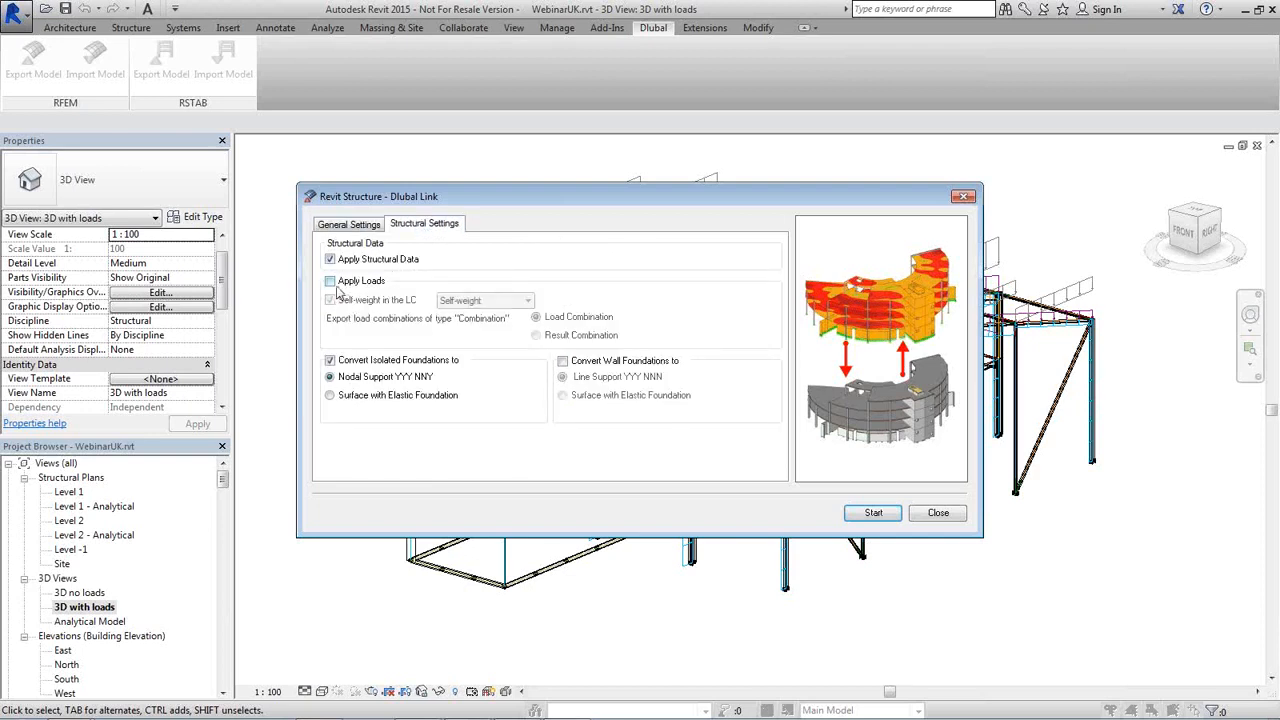
{"action": "left_click", "coordinate": [330, 281]}
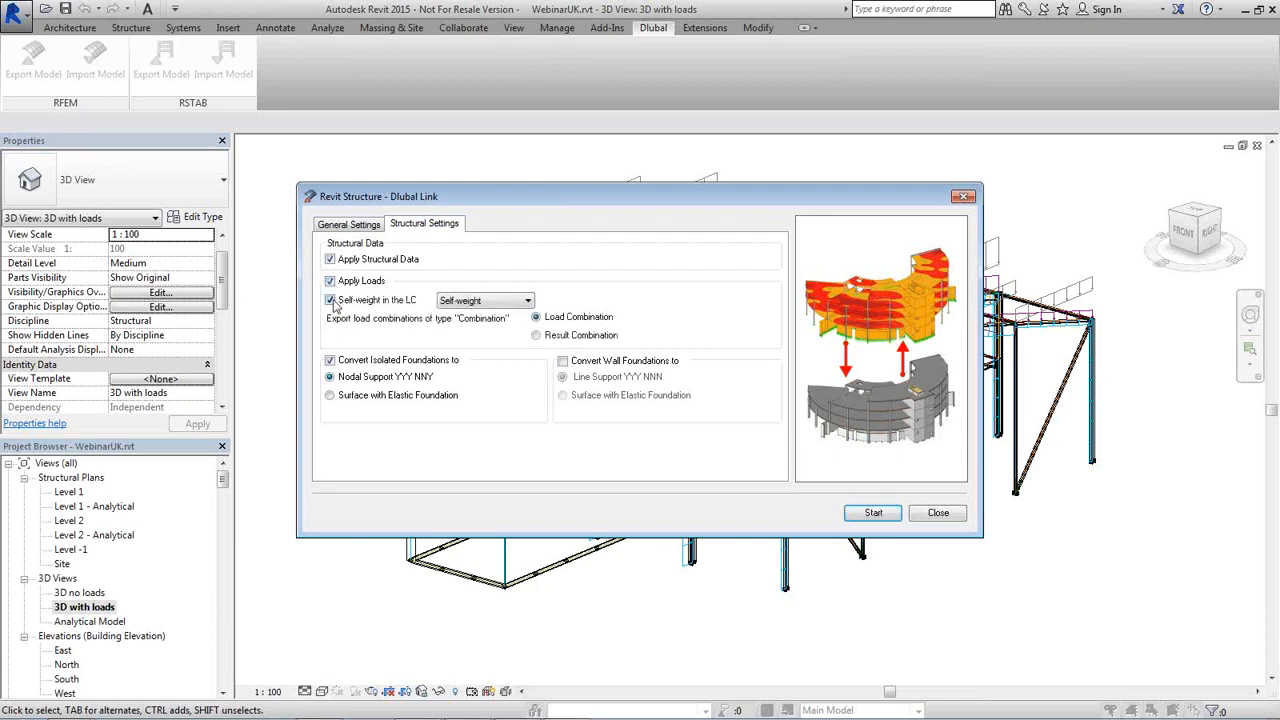
{"action": "left_click", "coordinate": [512, 302]}
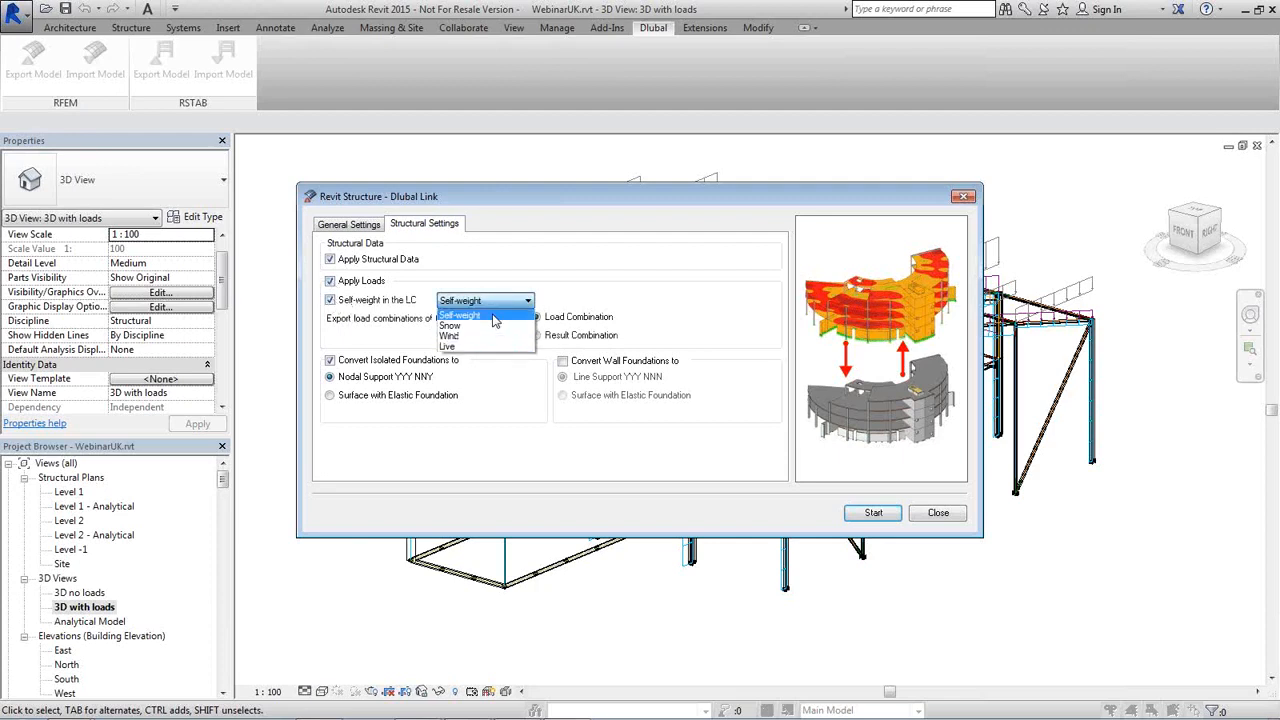
{"action": "left_click", "coordinate": [493, 316]}
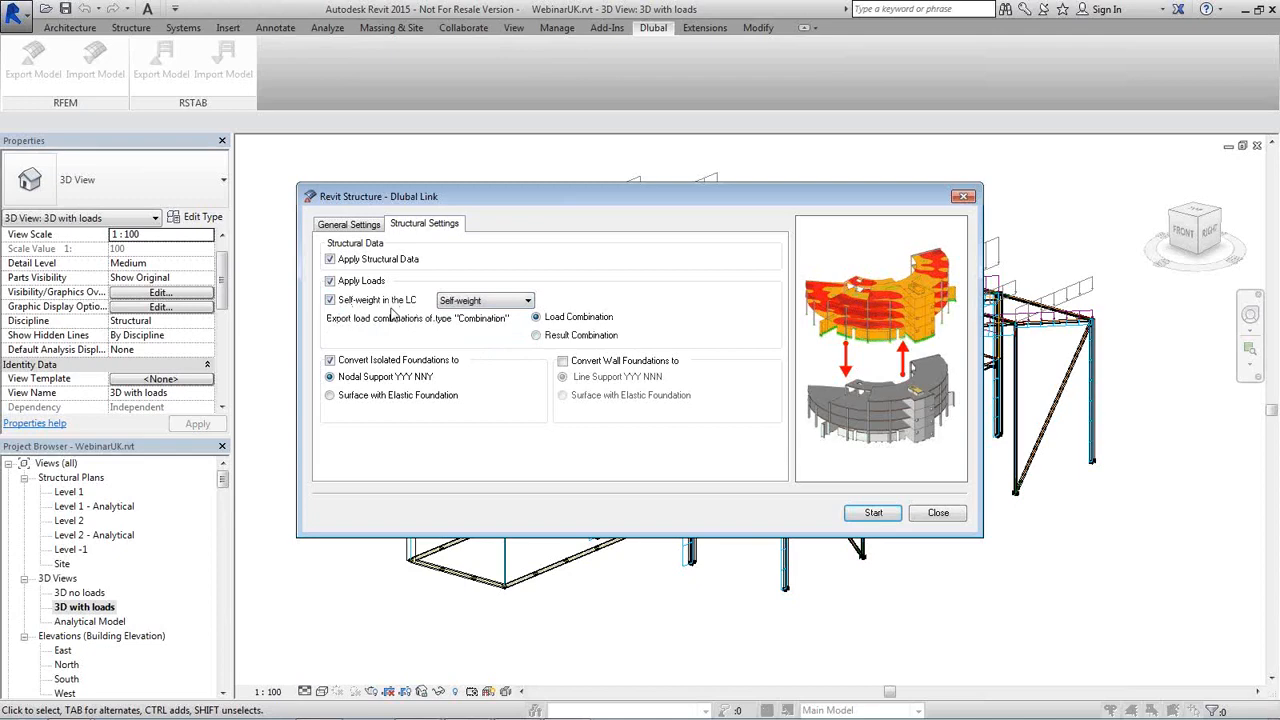
{"action": "left_click", "coordinate": [874, 513]}
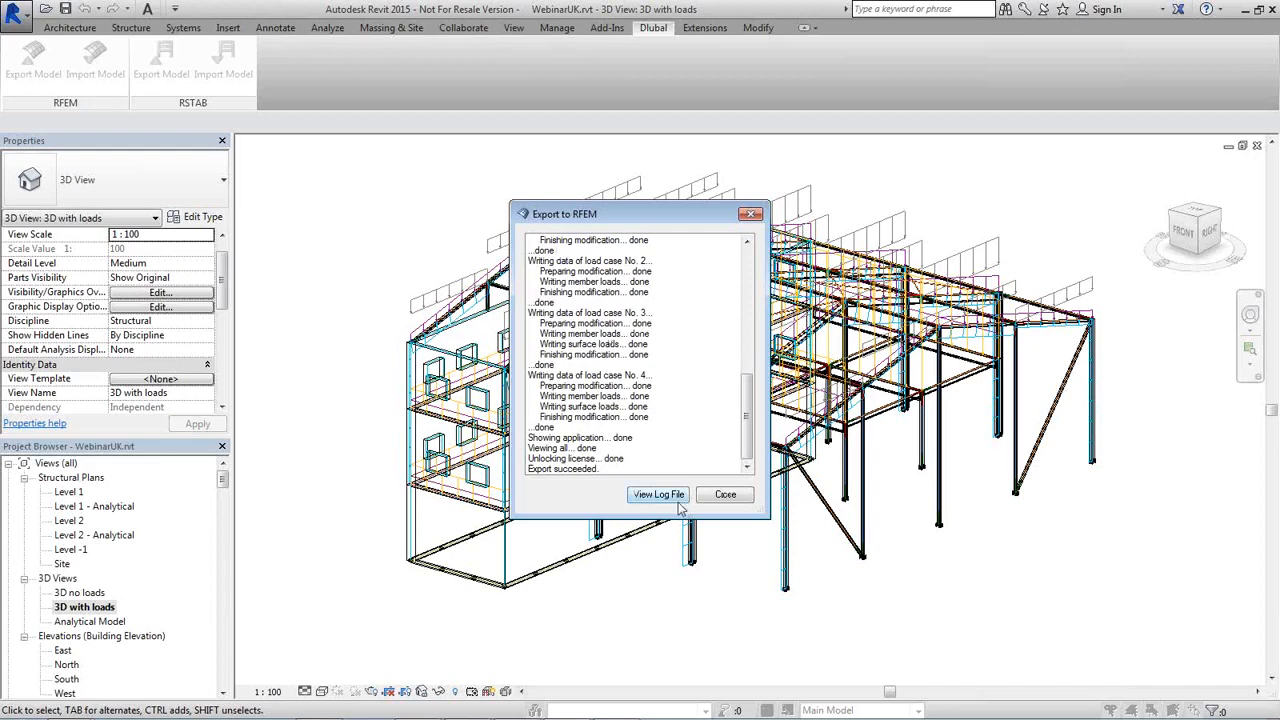
{"action": "left_click", "coordinate": [735, 502]}
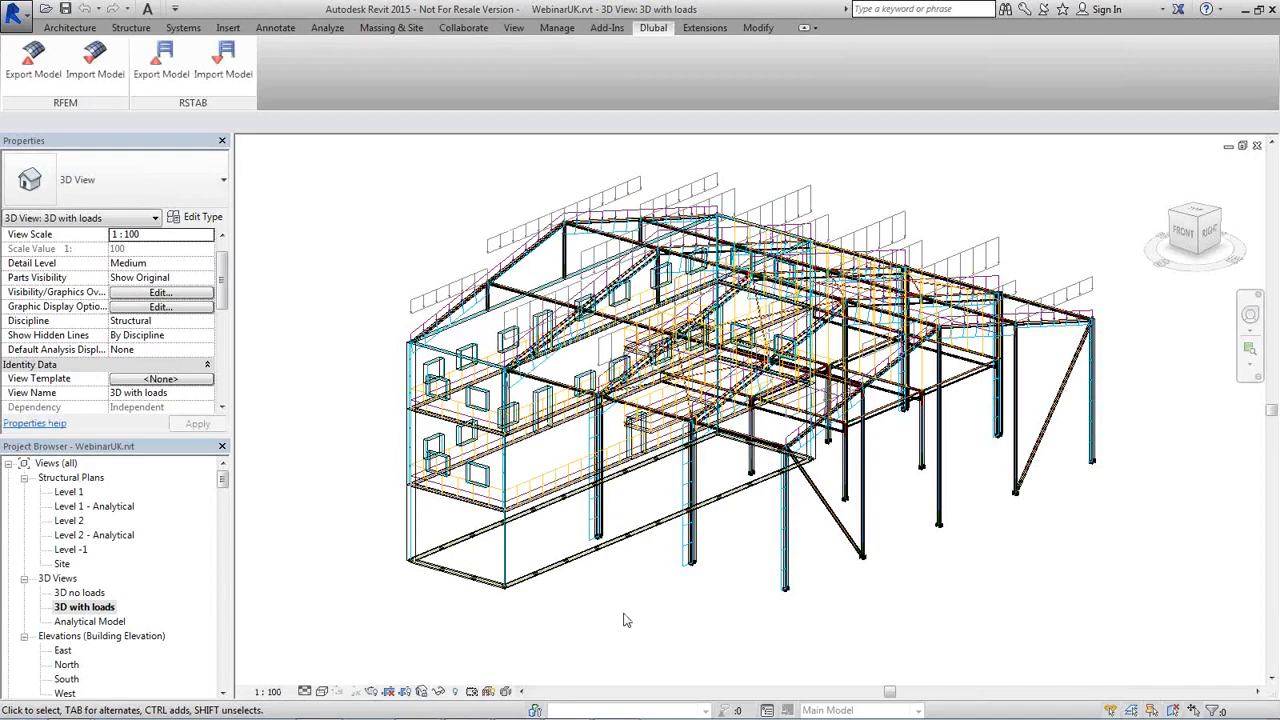
Switch to RFEM and examine the exported WebinarUK model's frame members, wall surfaces, openings and column supports
{"action": "left_click", "coordinate": [617, 705]}
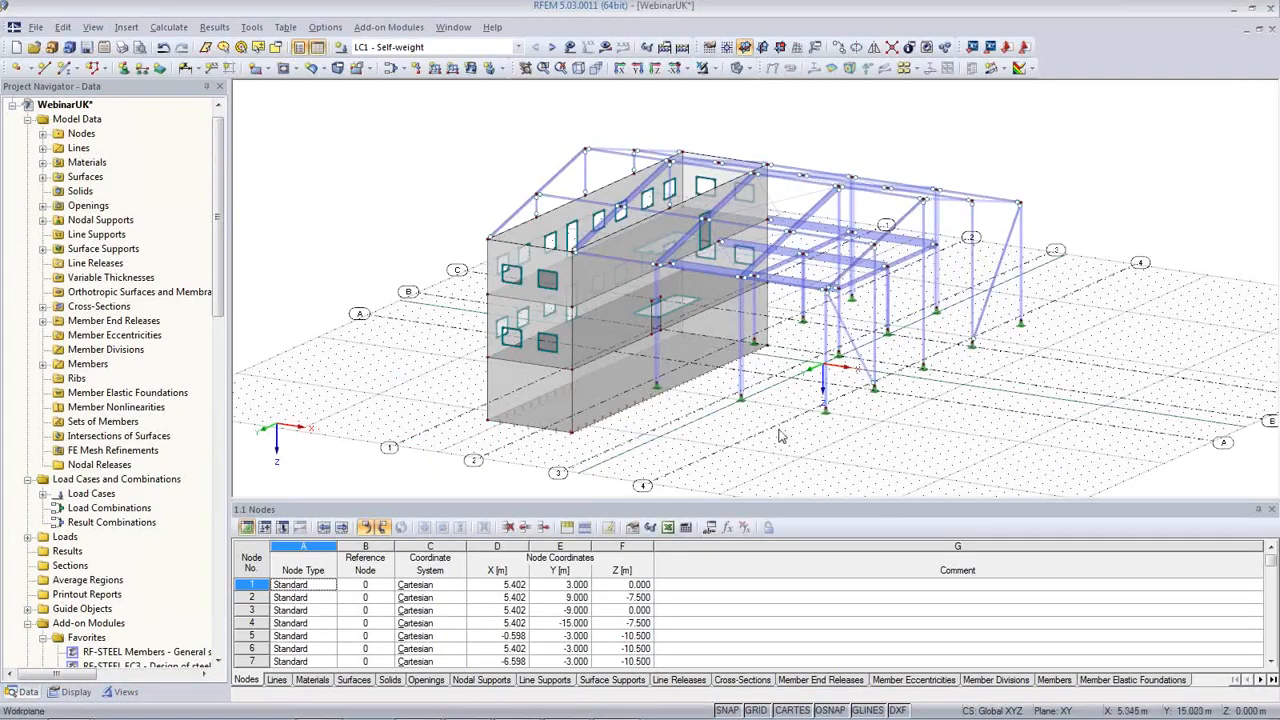
{"action": "middle_click_drag", "start_coordinate": [802, 432], "coordinate": [771, 446], "text": "ctrl"}
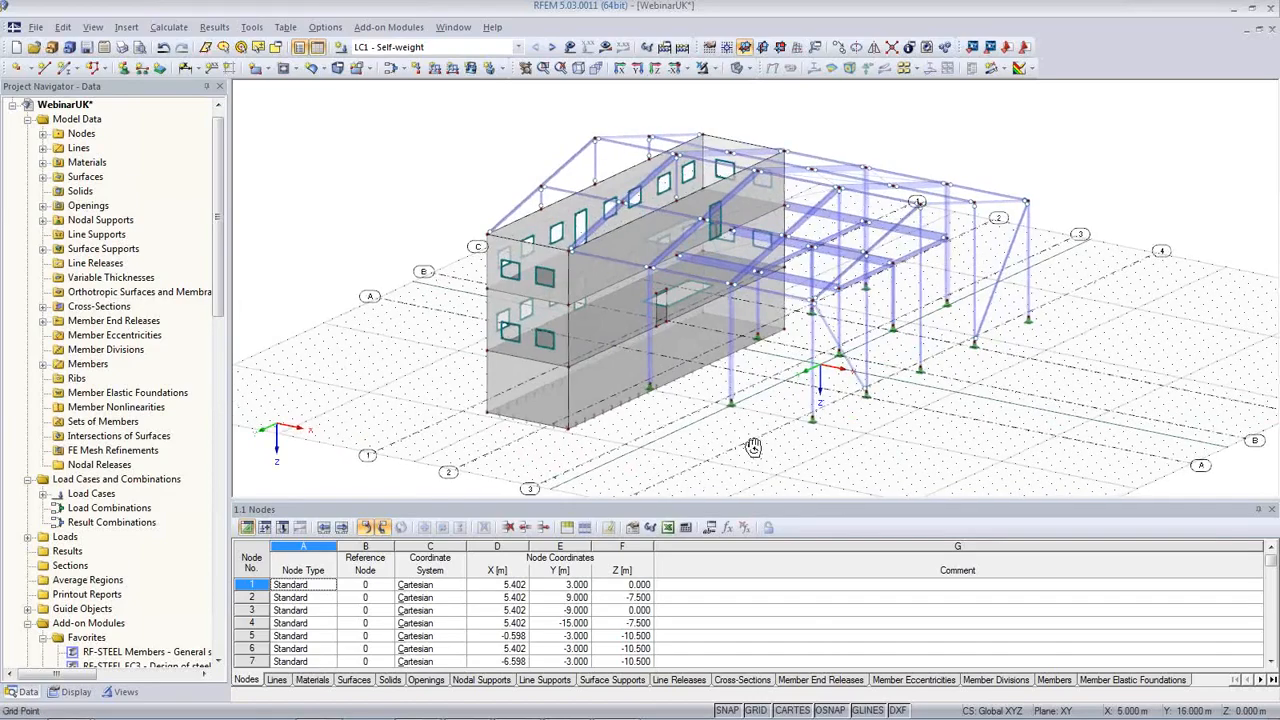
{"action": "middle_click_drag", "start_coordinate": [743, 447], "coordinate": [886, 439], "text": "ctrl"}
{"action": "scroll", "coordinate": [806, 352], "scroll_direction": "up", "scroll_amount": 4}
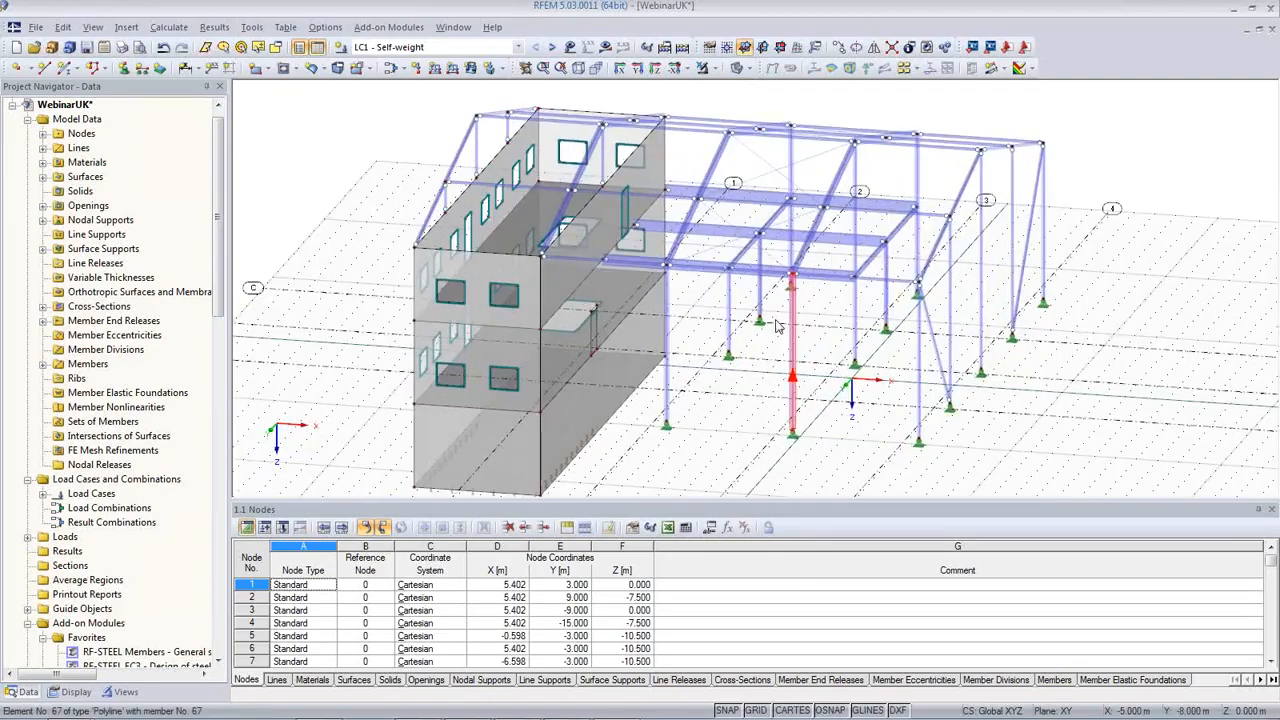
{"action": "middle_click_drag", "start_coordinate": [803, 304], "coordinate": [746, 282], "text": "ctrl"}
{"action": "scroll", "coordinate": [645, 234], "scroll_direction": "up", "scroll_amount": 5}
{"action": "middle_click_drag", "start_coordinate": [658, 232], "coordinate": [821, 302]}
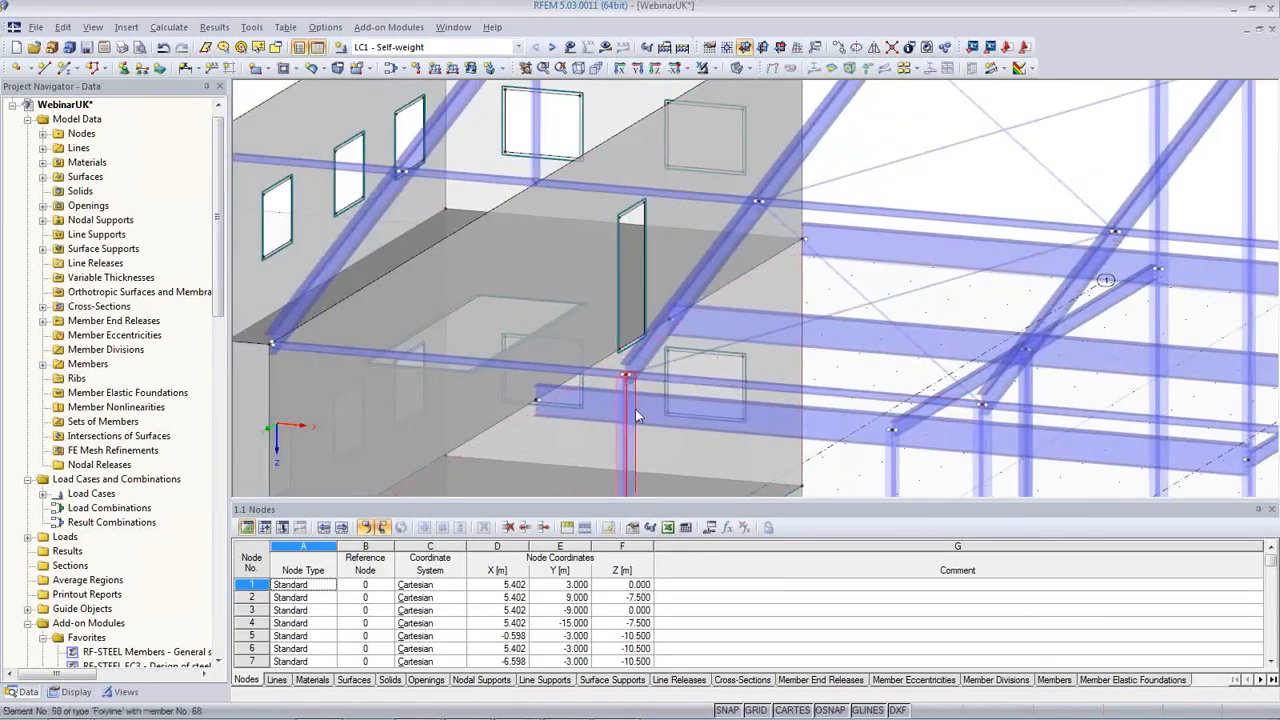
{"action": "scroll", "coordinate": [630, 402], "scroll_direction": "down", "scroll_amount": 5}
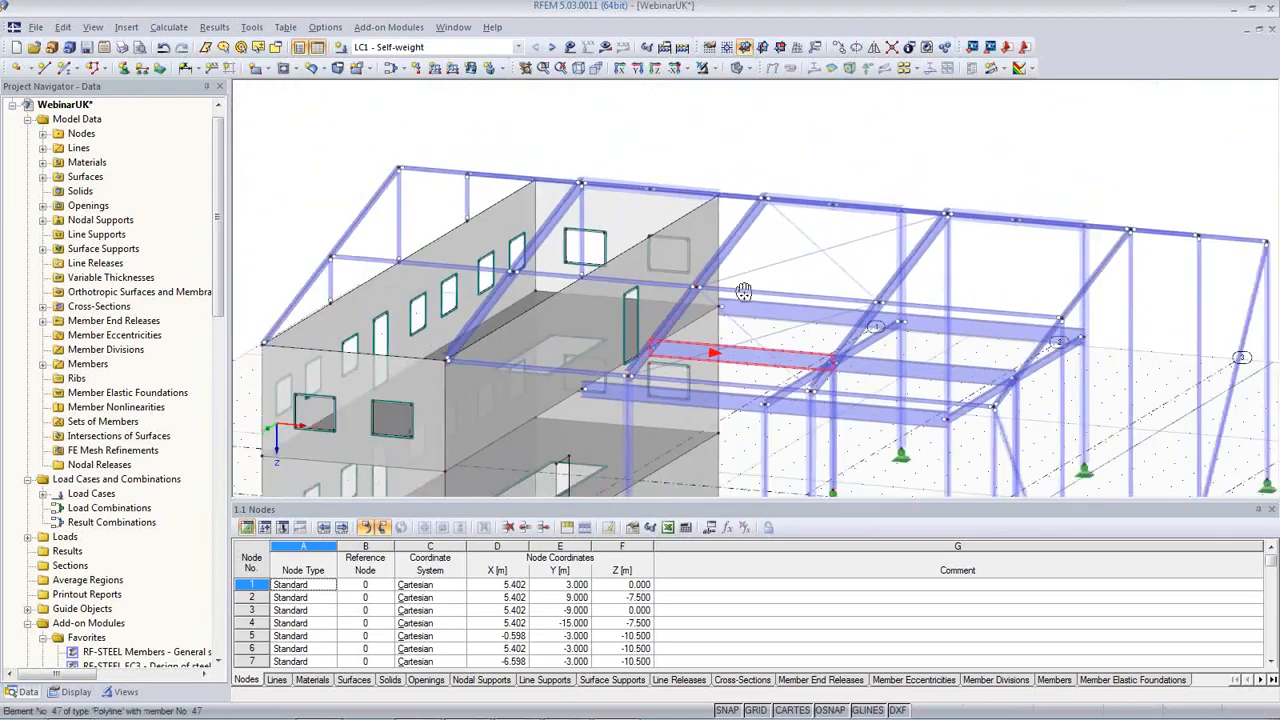
{"action": "scroll", "coordinate": [631, 412], "scroll_direction": "up", "scroll_amount": 4}
{"action": "middle_click_drag", "start_coordinate": [630, 415], "coordinate": [569, 431], "text": "ctrl"}
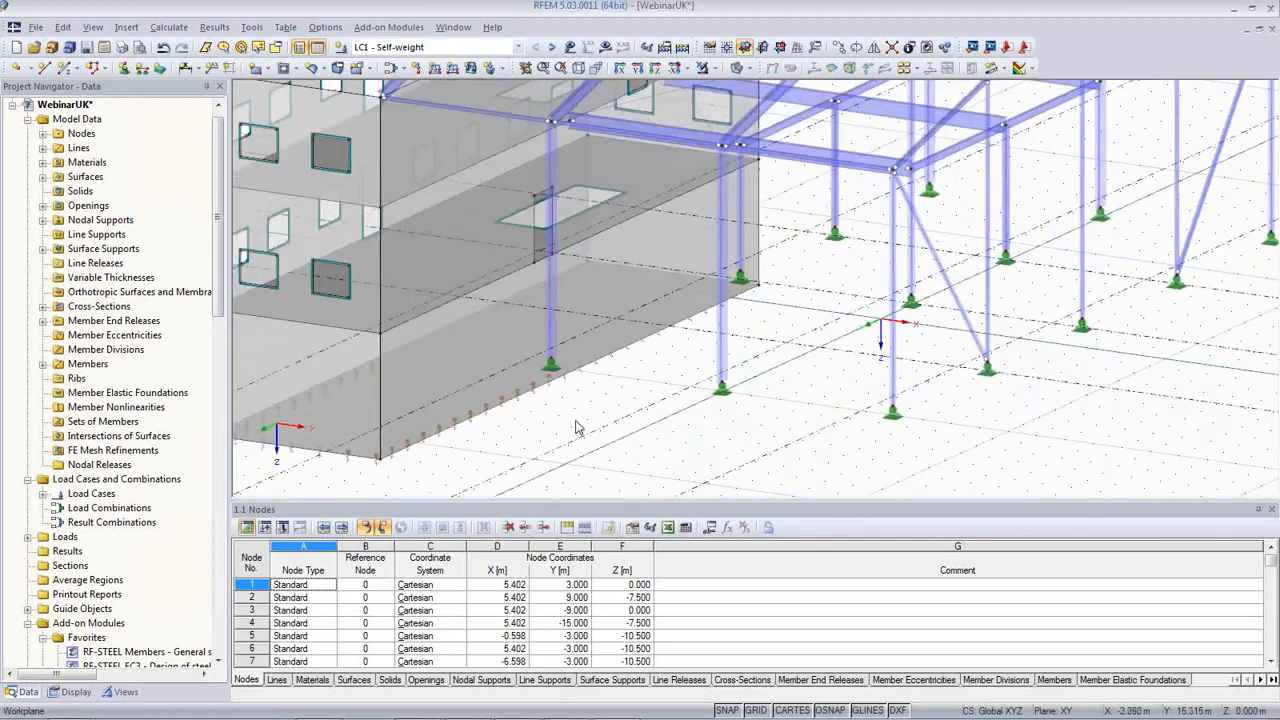
Review the transferred materials and the cross-section comments for HEA 120, HEA 140 and IPE 360 in the data tables
{"action": "left_click", "coordinate": [318, 682]}
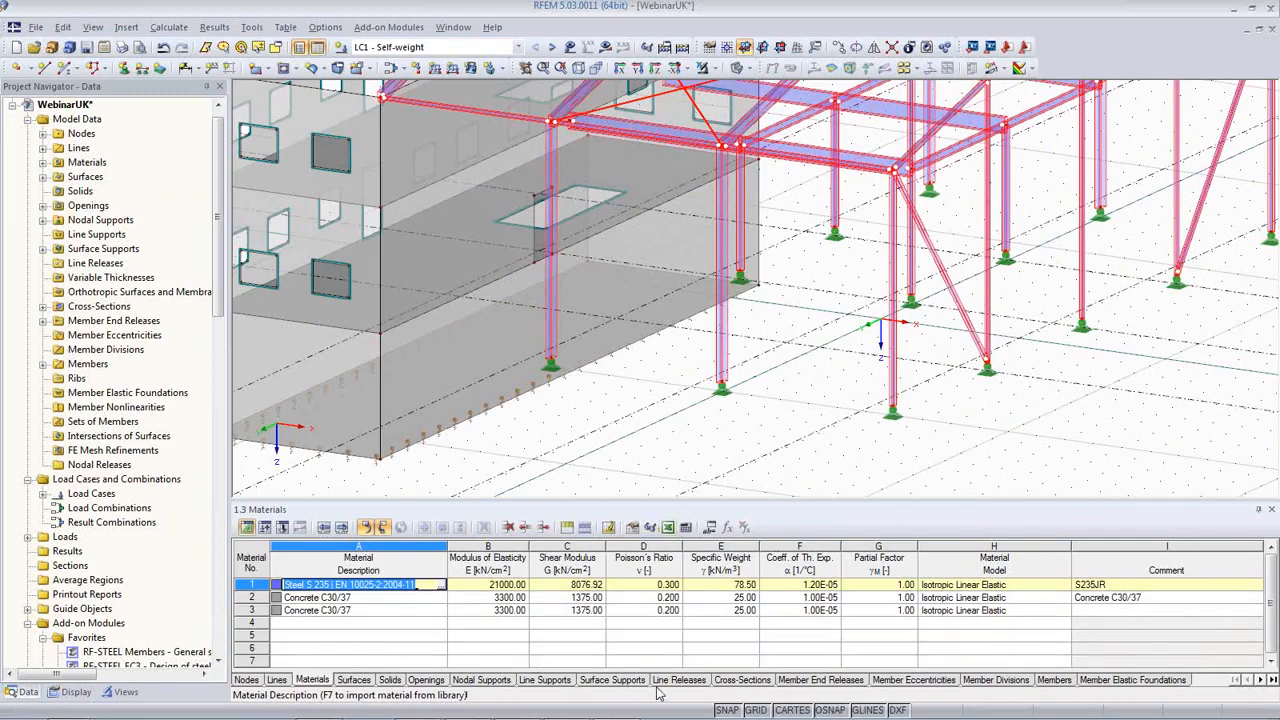
{"action": "left_click", "coordinate": [745, 681]}
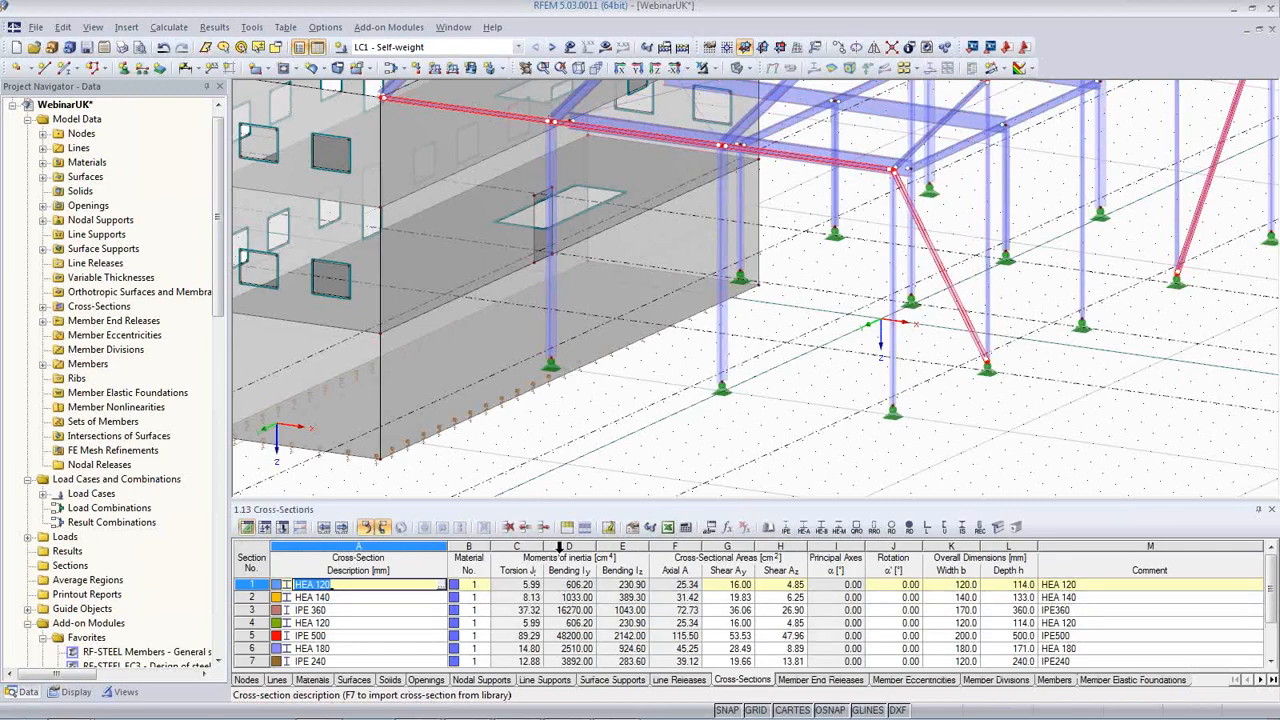
{"action": "left_click", "coordinate": [1095, 585]}
{"action": "left_click", "coordinate": [1080, 597]}
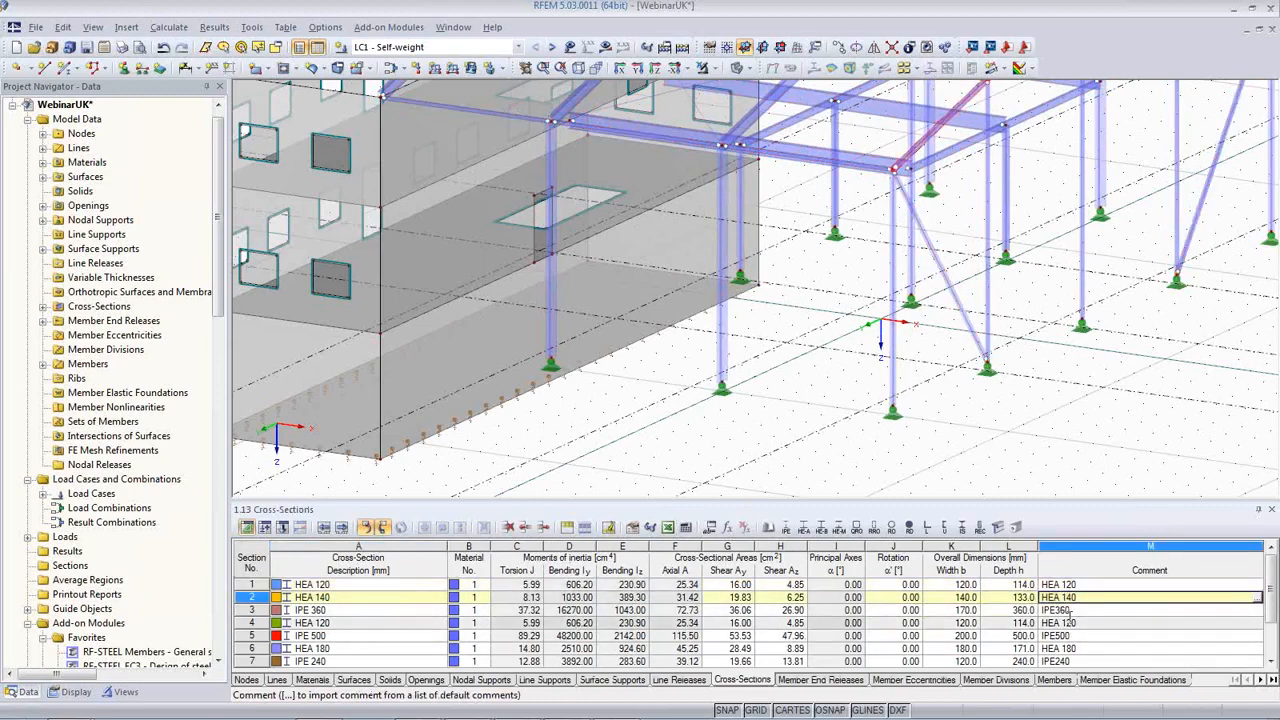
{"action": "left_click", "coordinate": [1070, 610]}
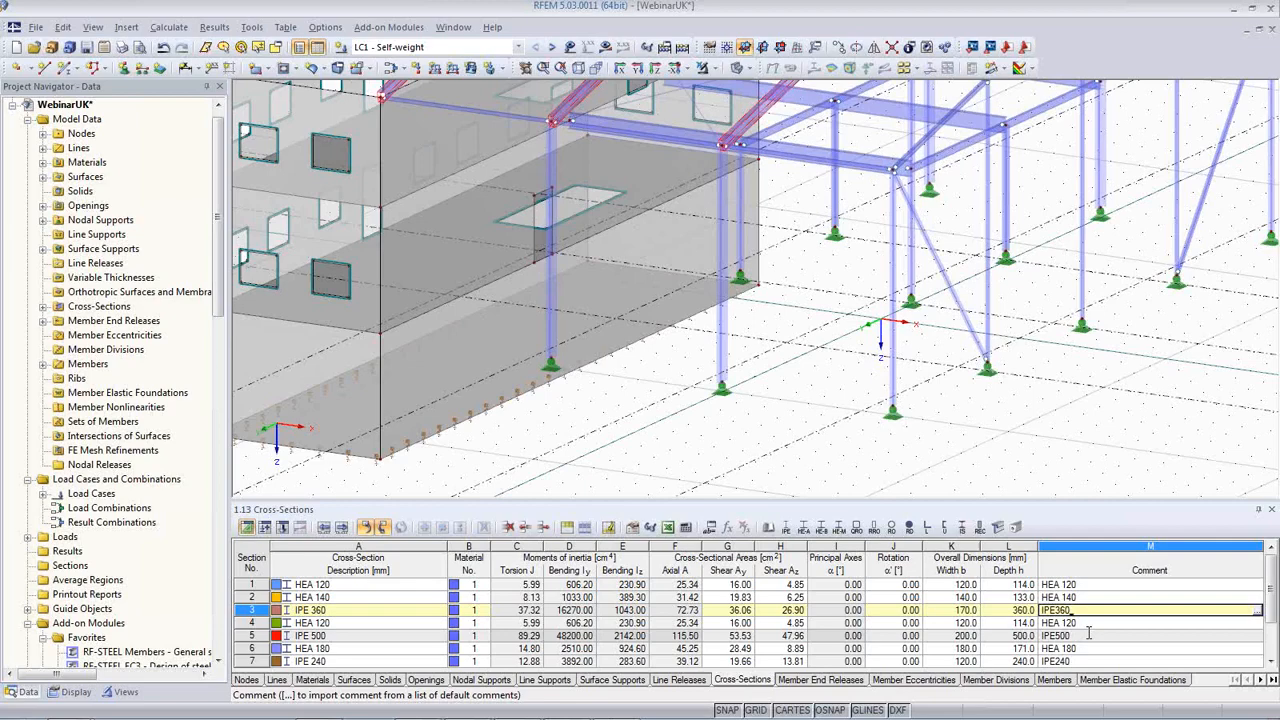
Inspect the material and cross-section conversion tables in the import detail settings and leave them without importing
{"action": "left_click", "coordinate": [35, 27]}
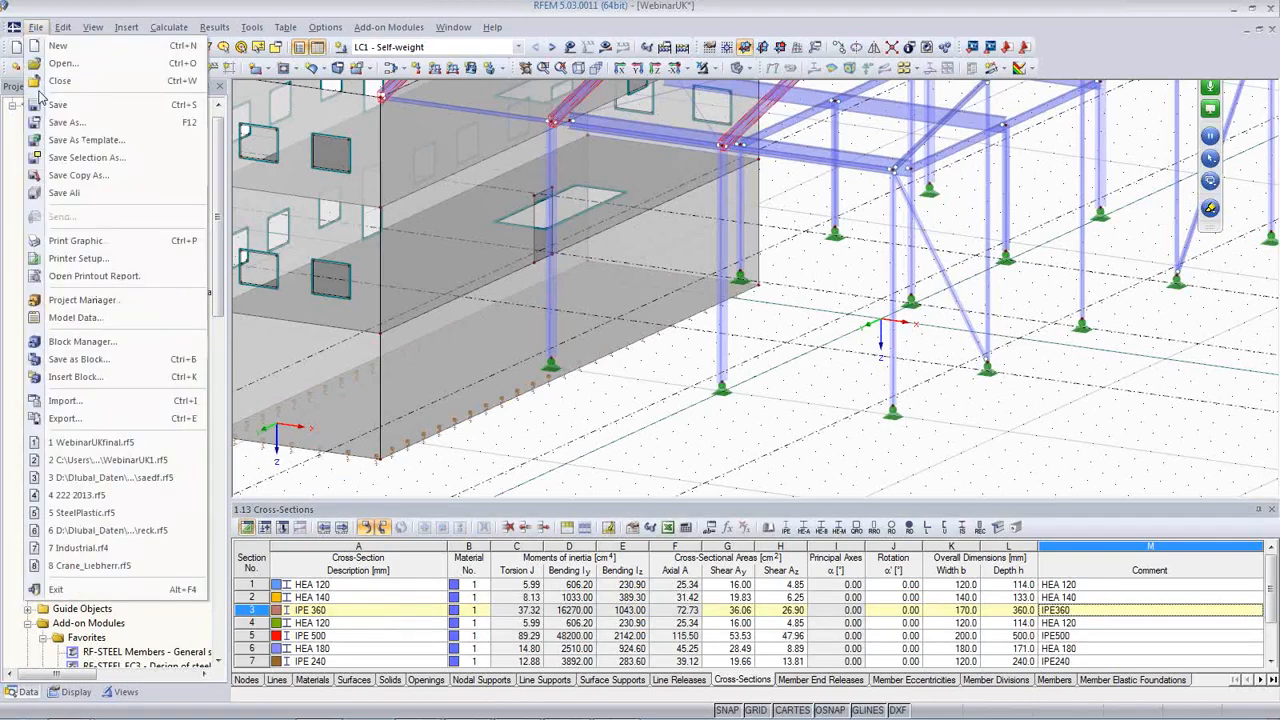
{"action": "left_click", "coordinate": [65, 400]}
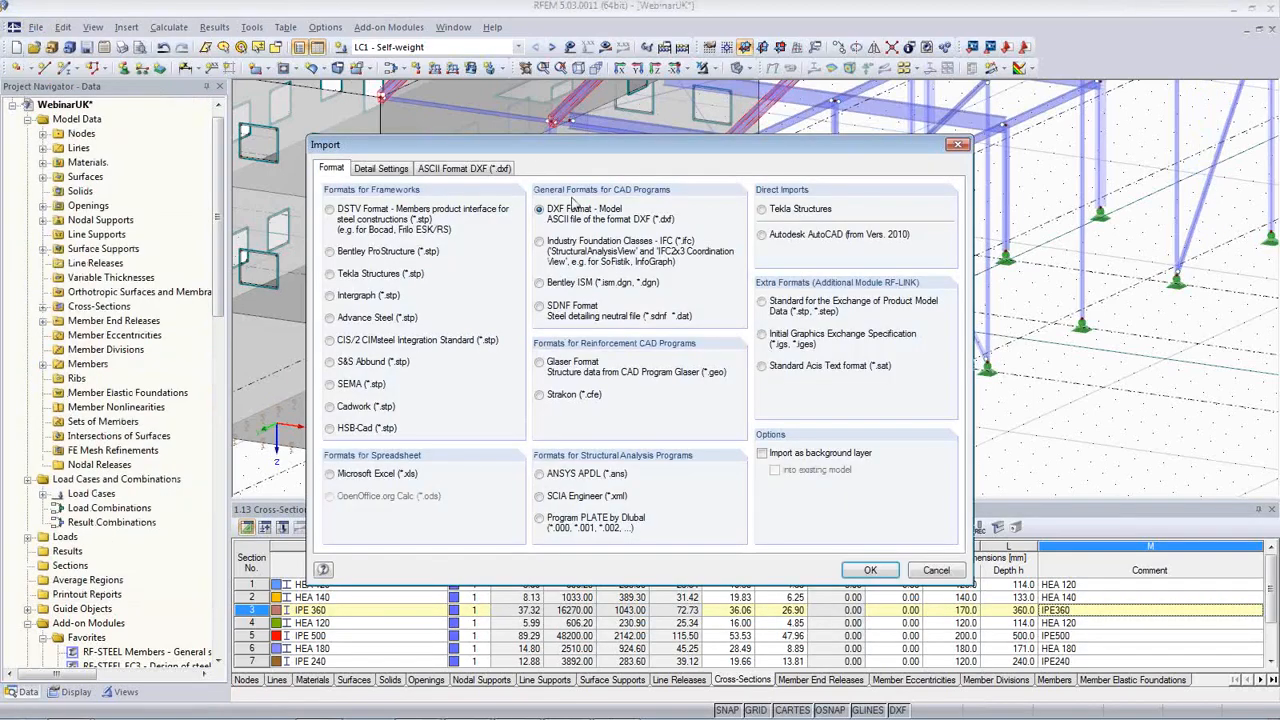
{"action": "left_click", "coordinate": [484, 172]}
{"action": "left_click", "coordinate": [404, 170]}
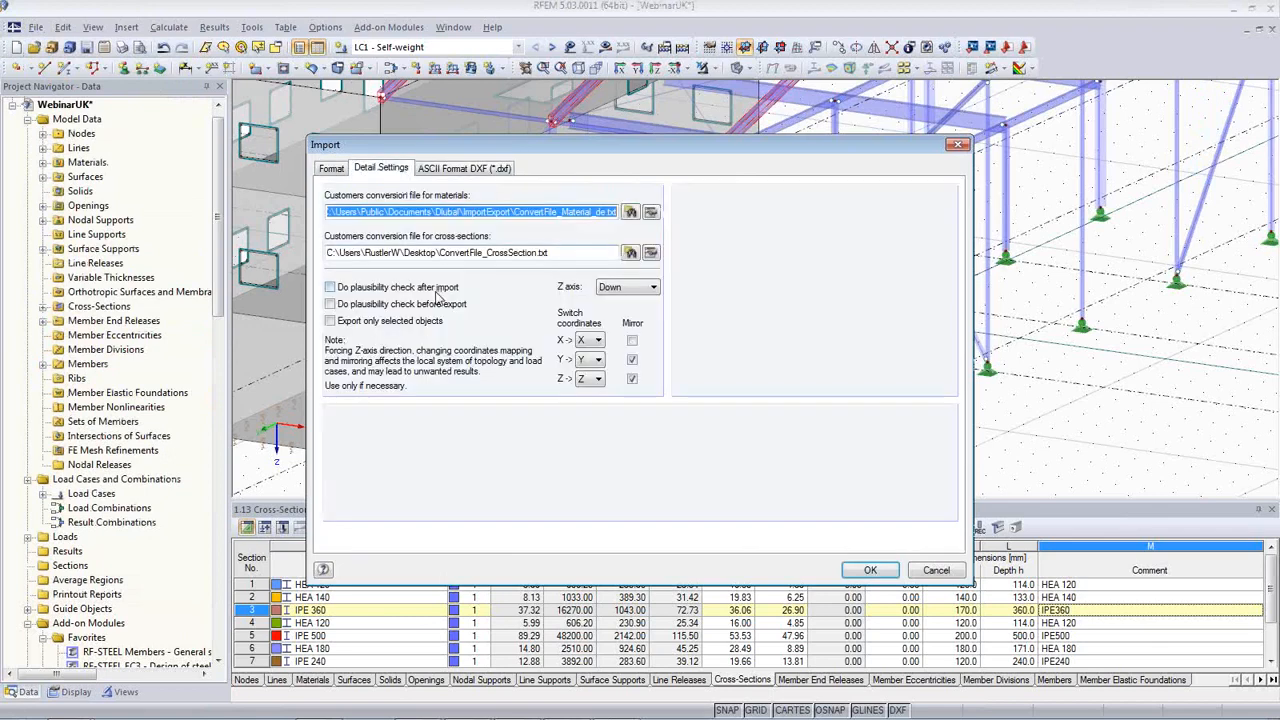
{"action": "left_click", "coordinate": [650, 215]}
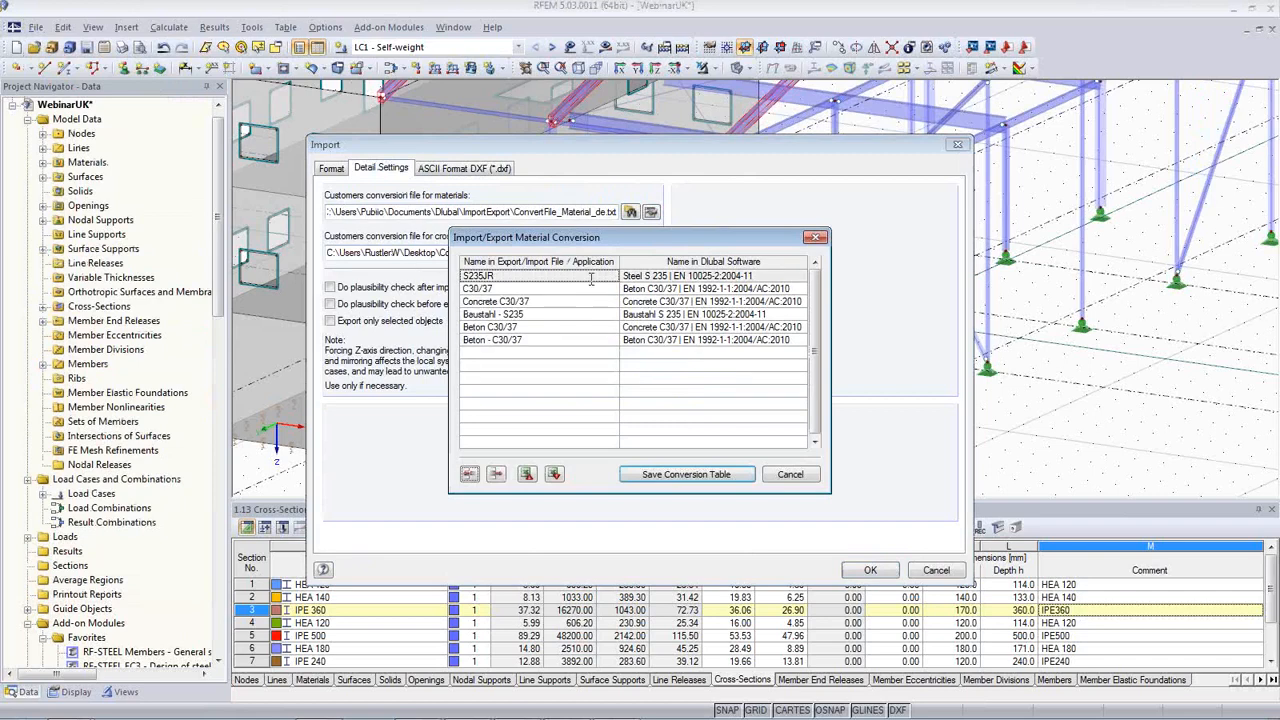
{"action": "left_click", "coordinate": [786, 476]}
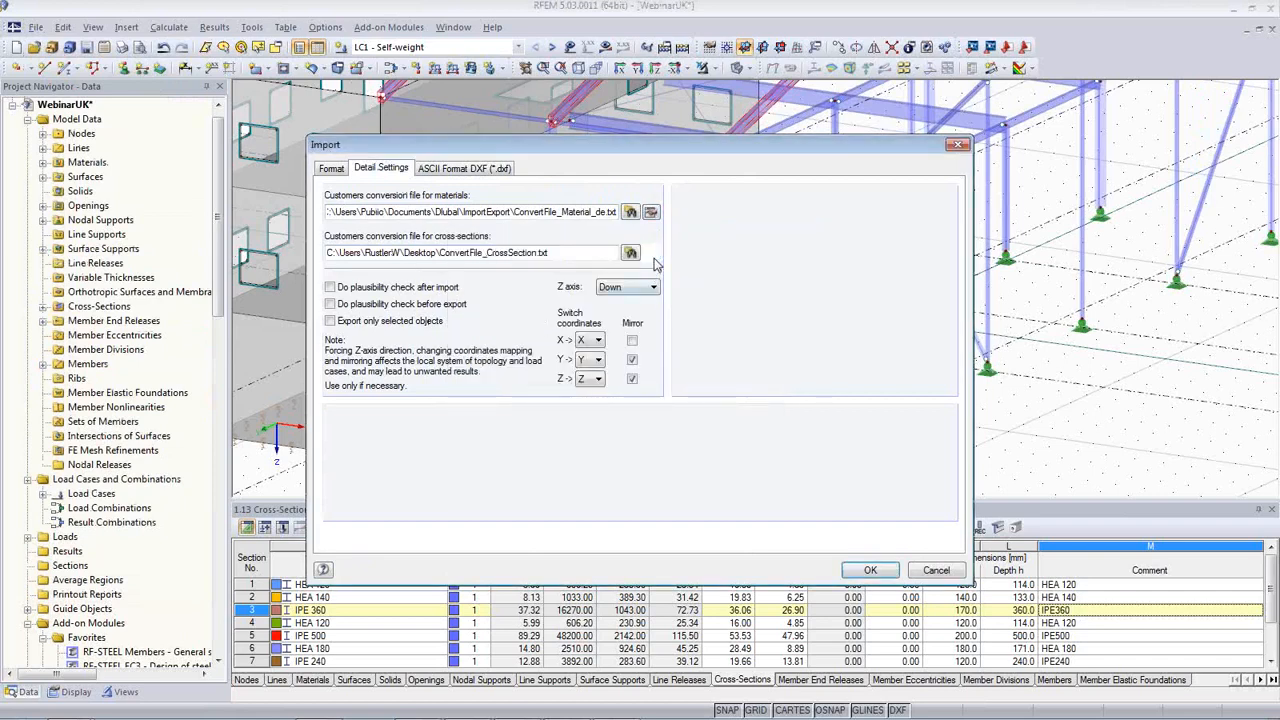
{"action": "left_click", "coordinate": [651, 253]}
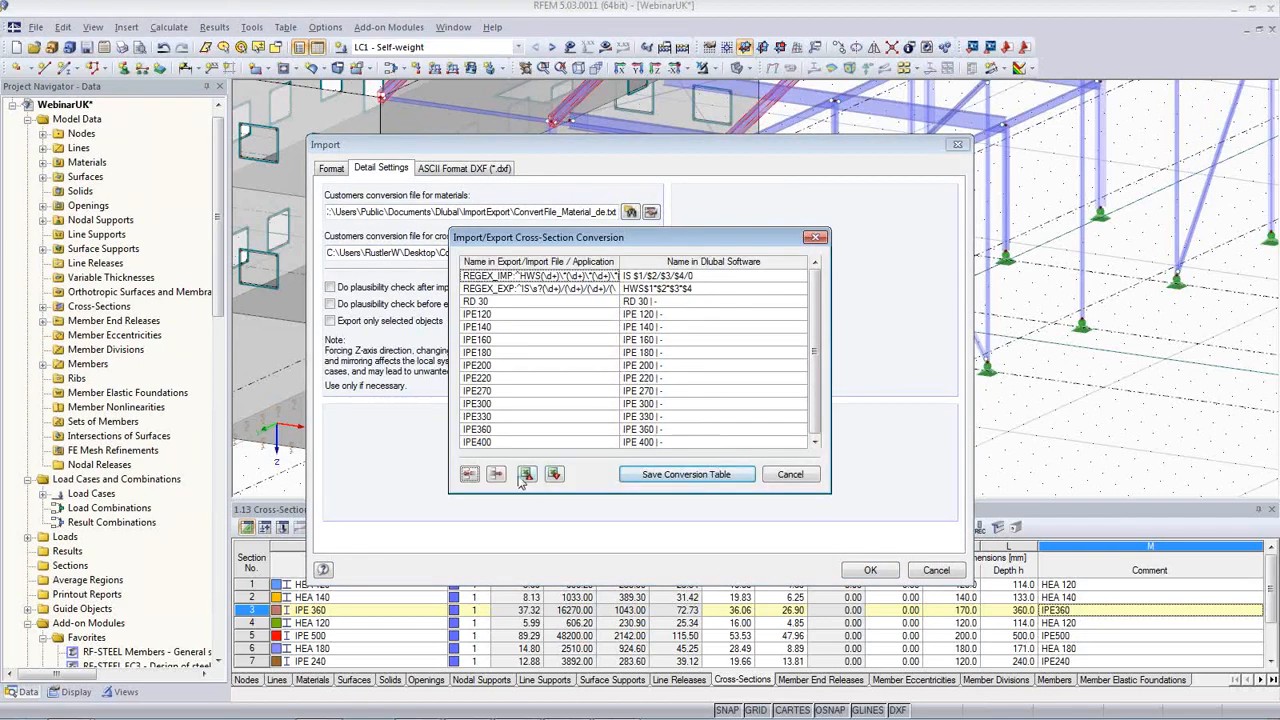
{"action": "left_click", "coordinate": [790, 475]}
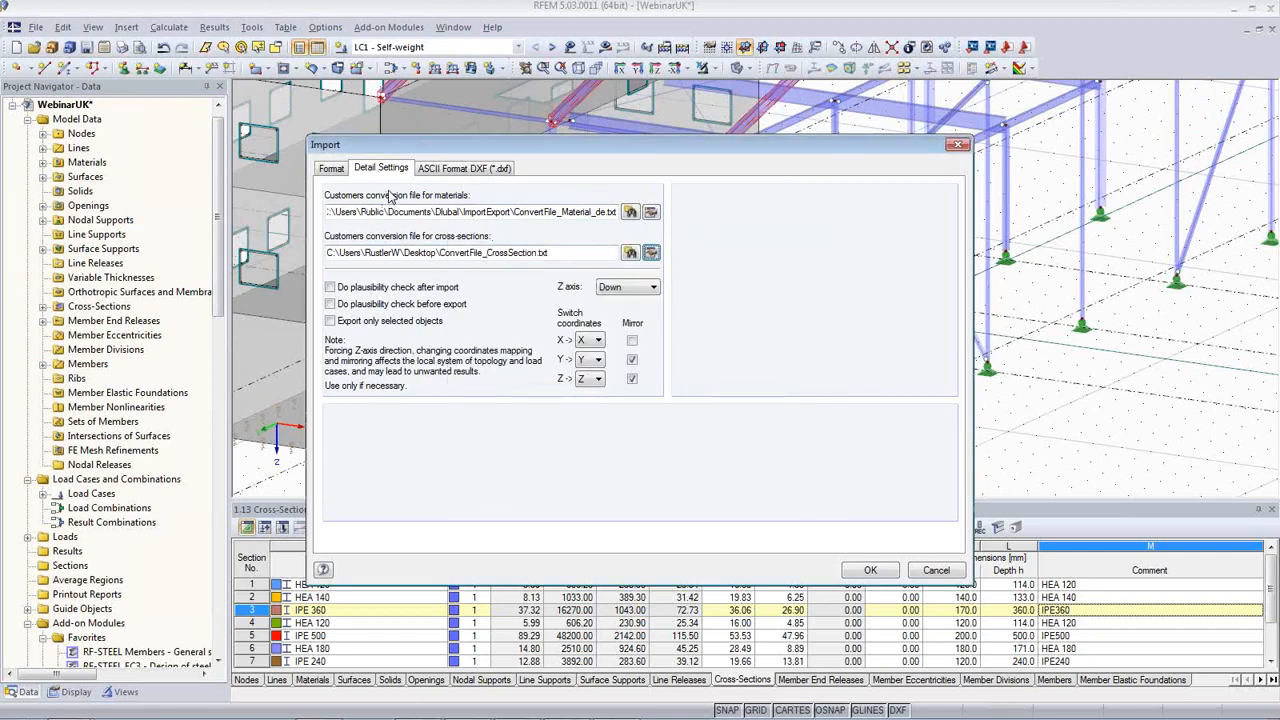
{"action": "left_click", "coordinate": [938, 571]}
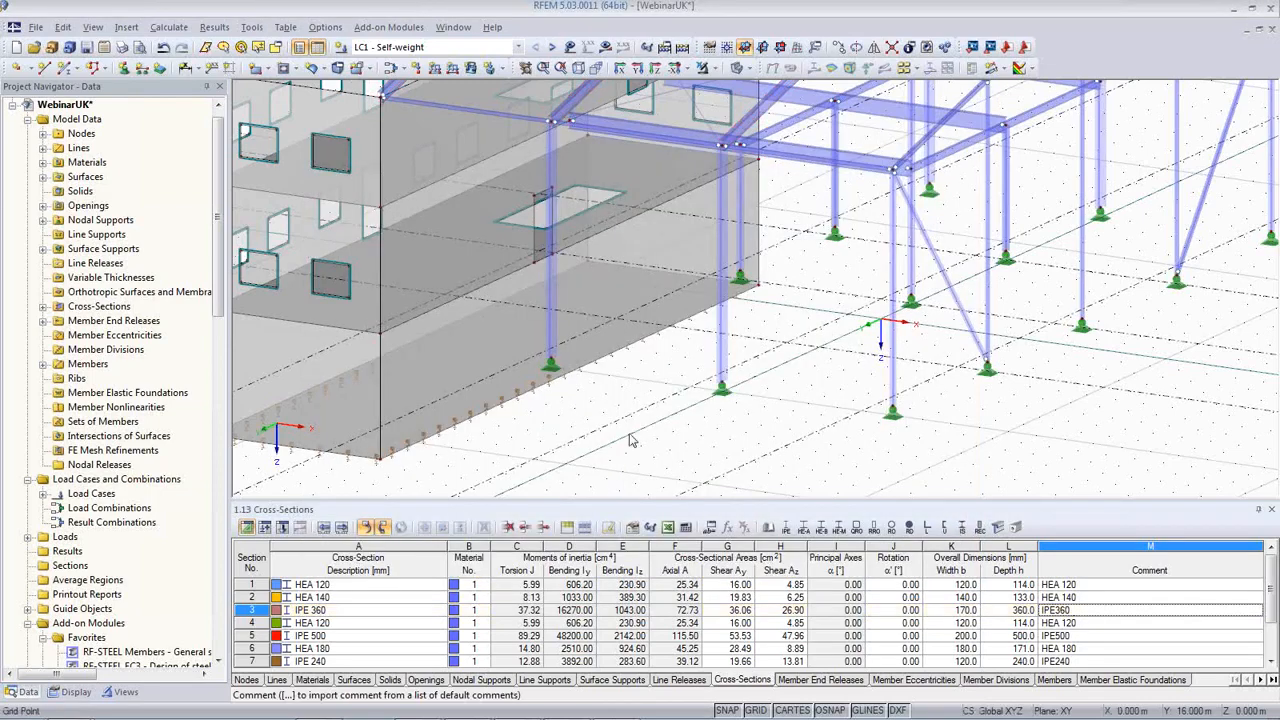
Highlight the floor beams that use the IPE 500 cross-section in a frontal view of the whole building
{"action": "scroll", "coordinate": [620, 455], "scroll_direction": "down", "scroll_amount": 2}
{"action": "middle_click_drag", "start_coordinate": [672, 424], "coordinate": [628, 484], "text": "ctrl"}
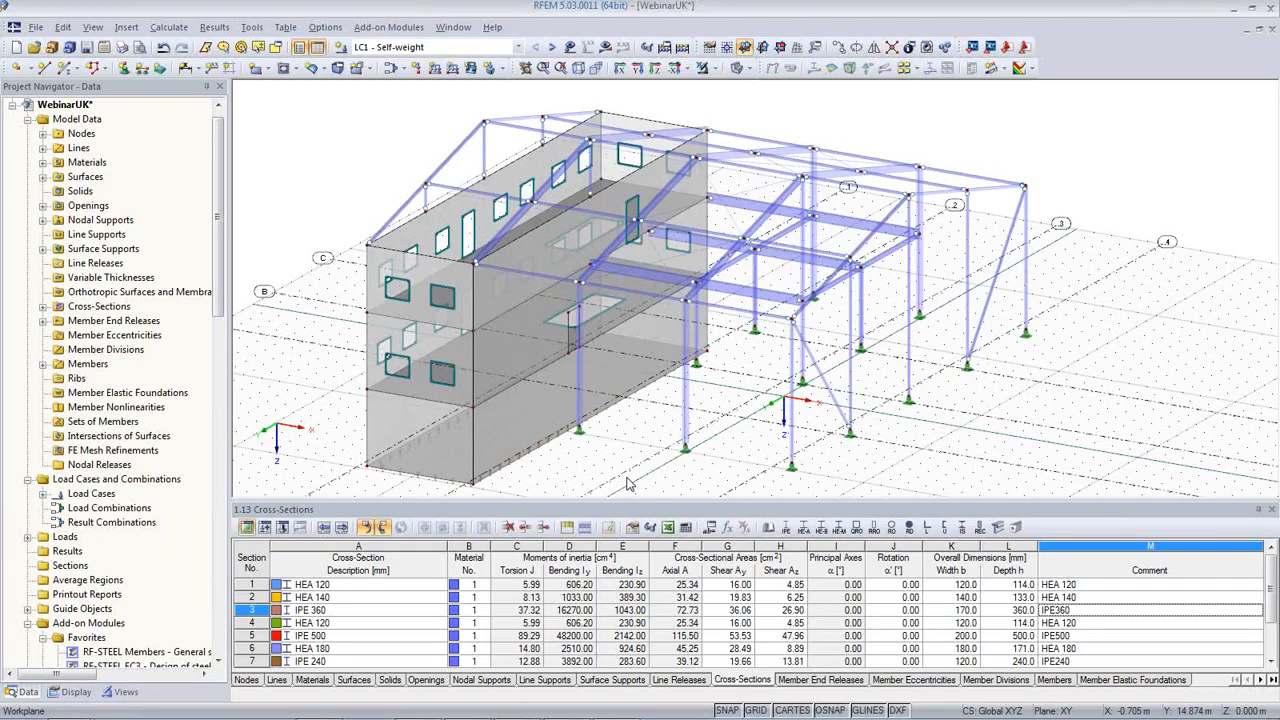
{"action": "middle_click_drag", "start_coordinate": [608, 458], "coordinate": [609, 443], "text": "ctrl"}
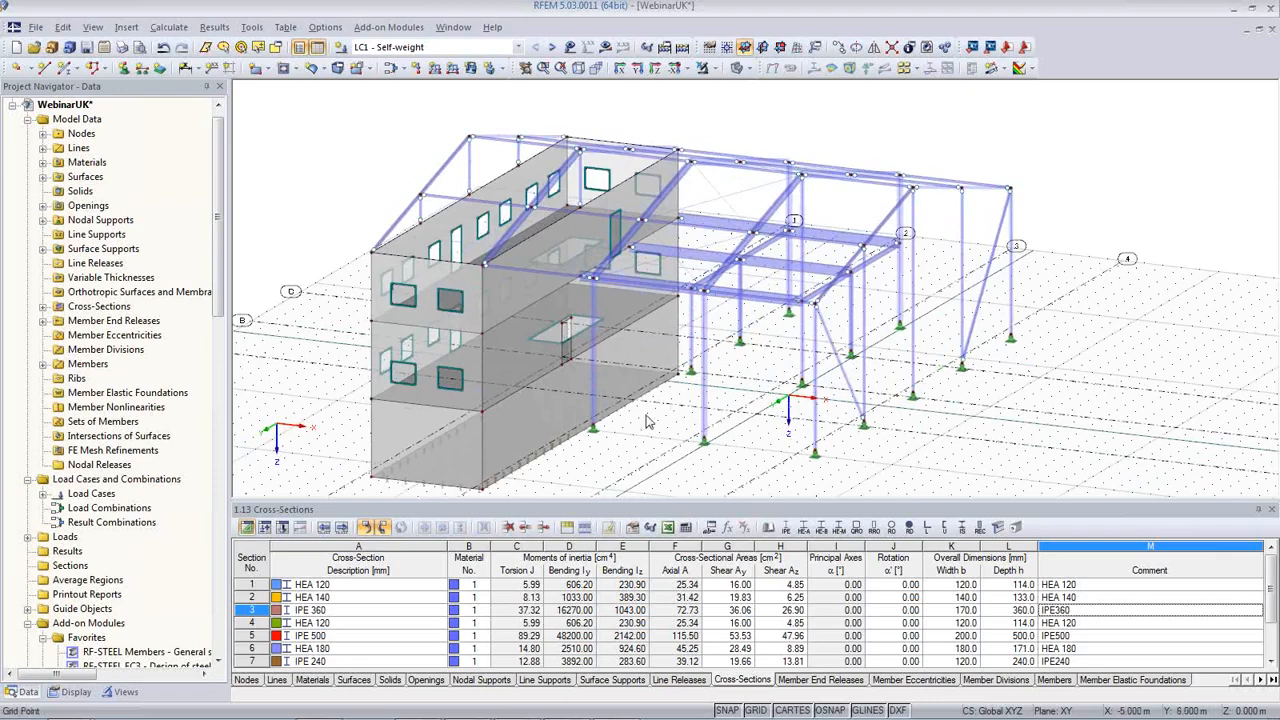
{"action": "middle_click_drag", "start_coordinate": [648, 422], "coordinate": [783, 343], "text": "ctrl"}
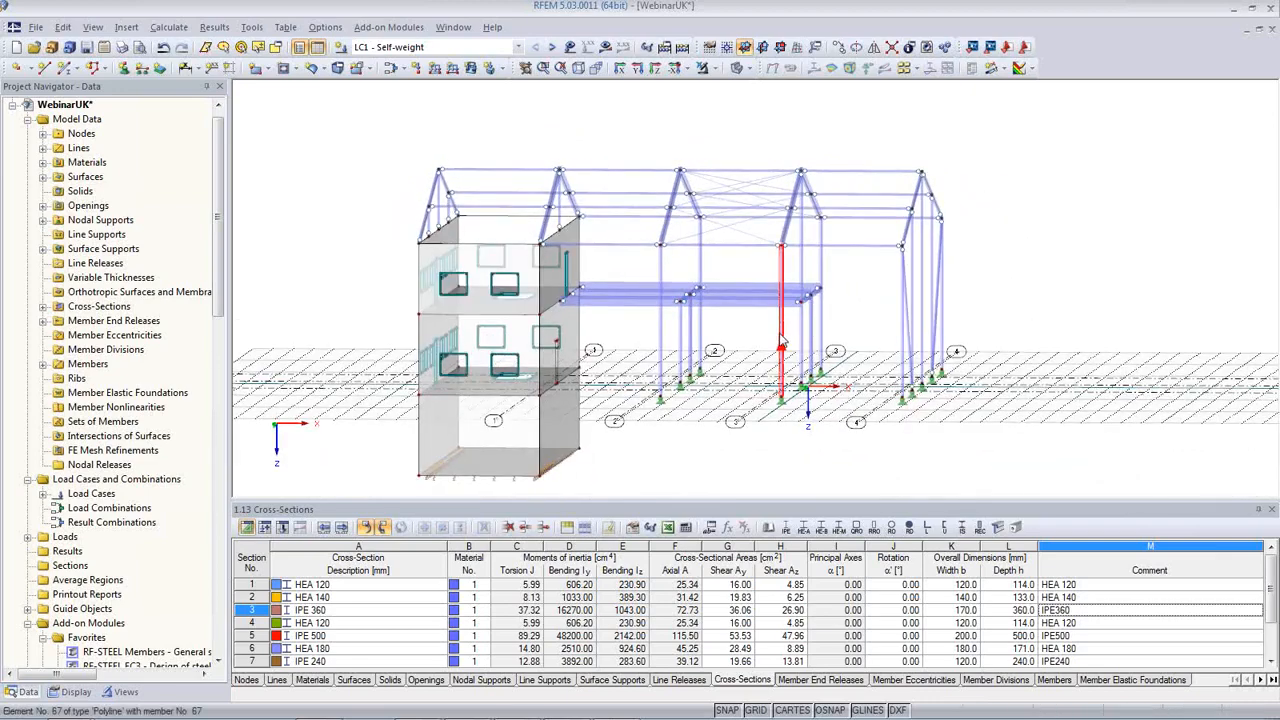
{"action": "left_click", "coordinate": [390, 636]}
Change the member type of all RD 30 roof bracing members to Tension
{"action": "scroll", "coordinate": [400, 650], "scroll_direction": "down", "scroll_amount": 3}
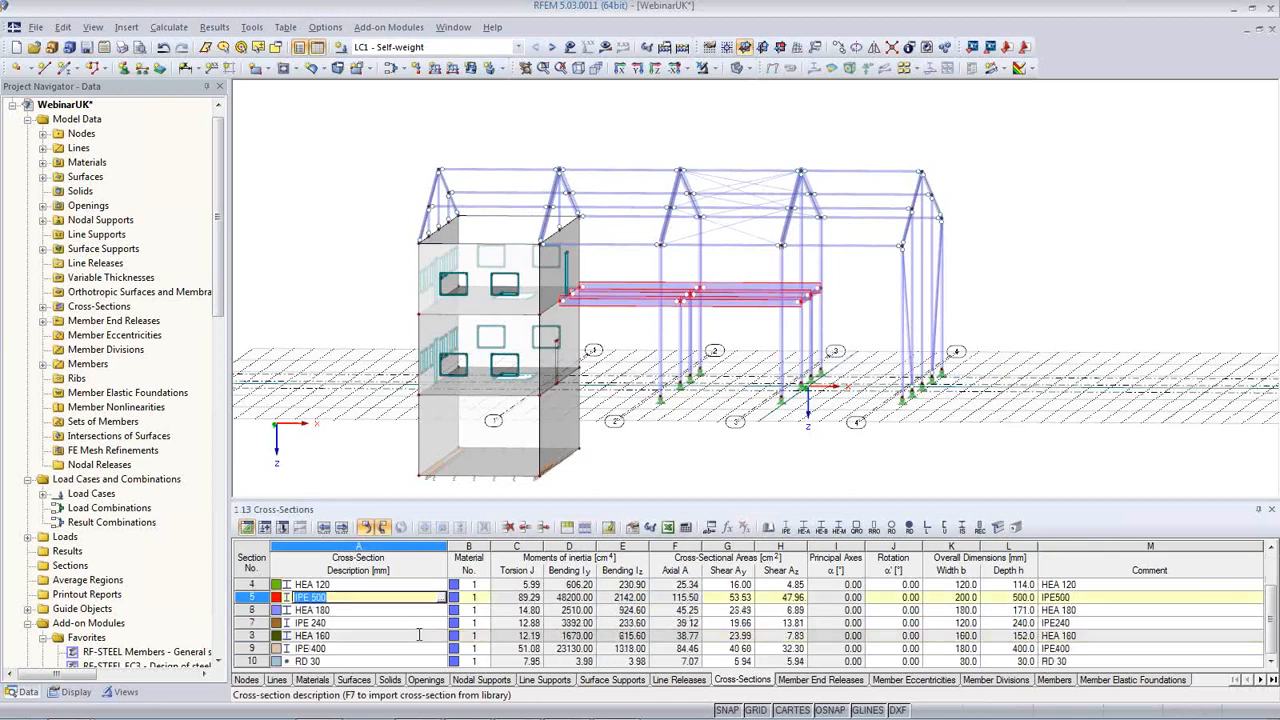
{"action": "left_click", "coordinate": [399, 658]}
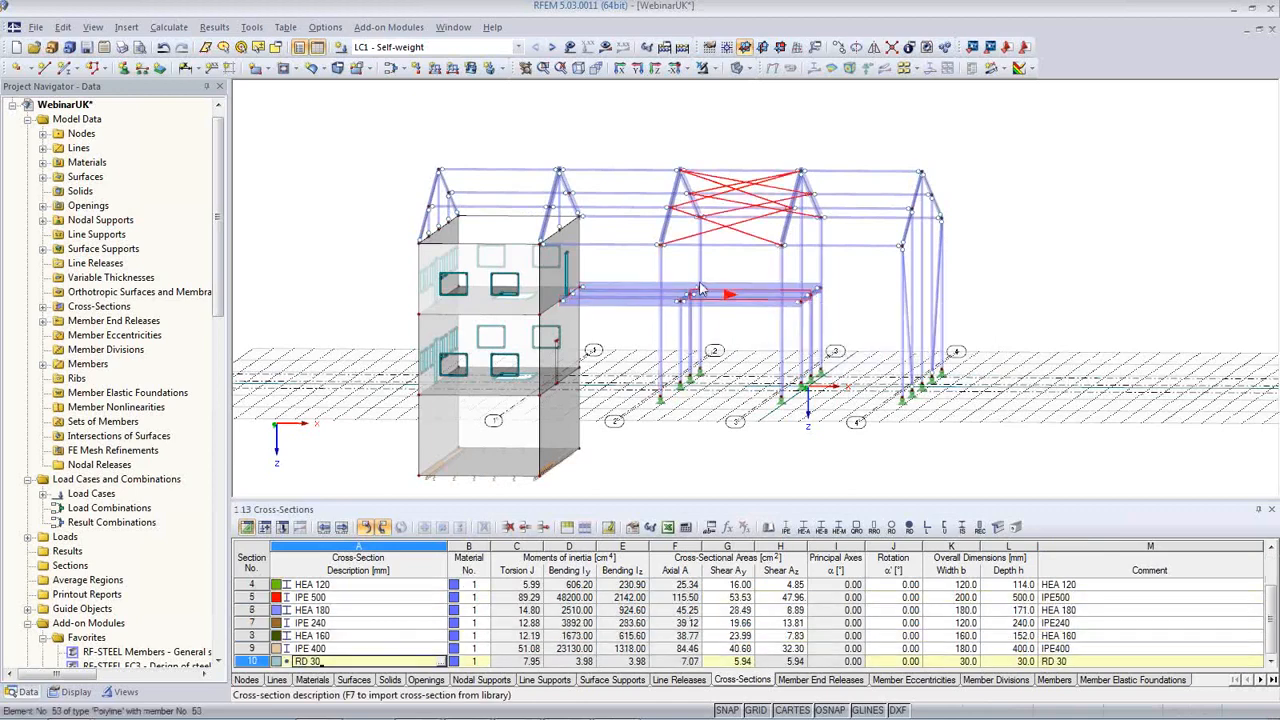
{"action": "double_click", "coordinate": [714, 248]}
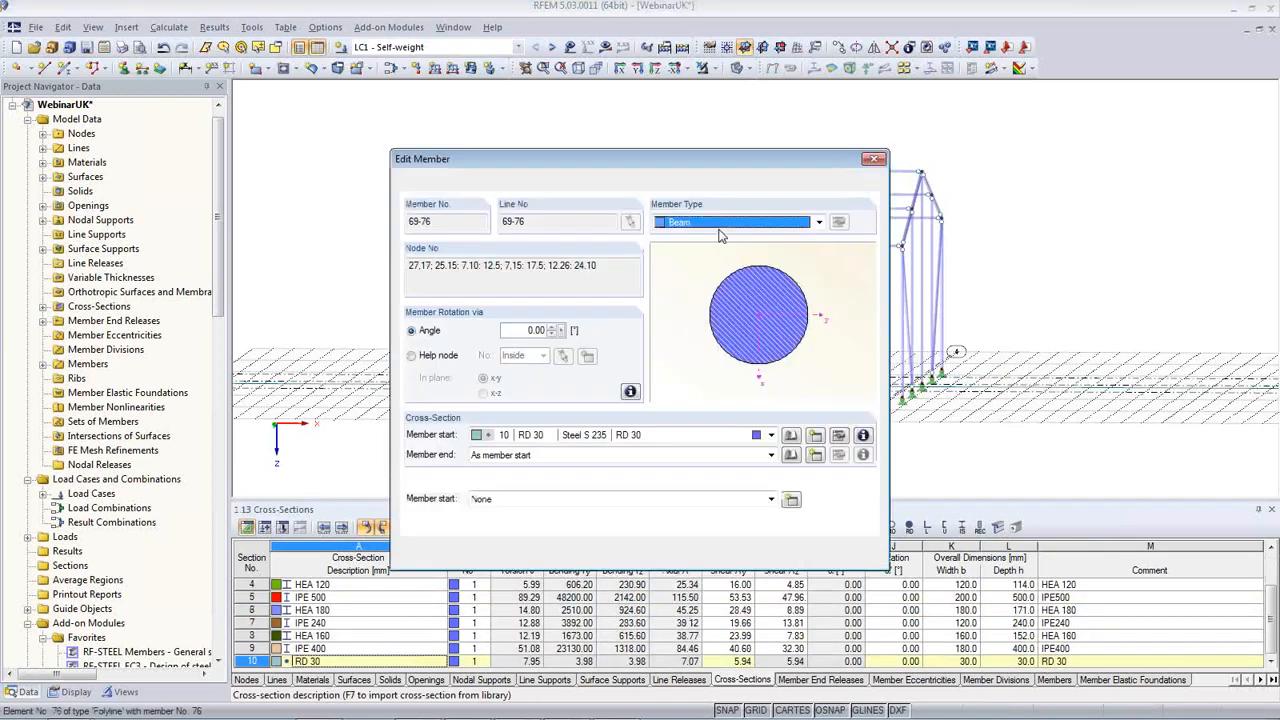
{"action": "left_click", "coordinate": [758, 224]}
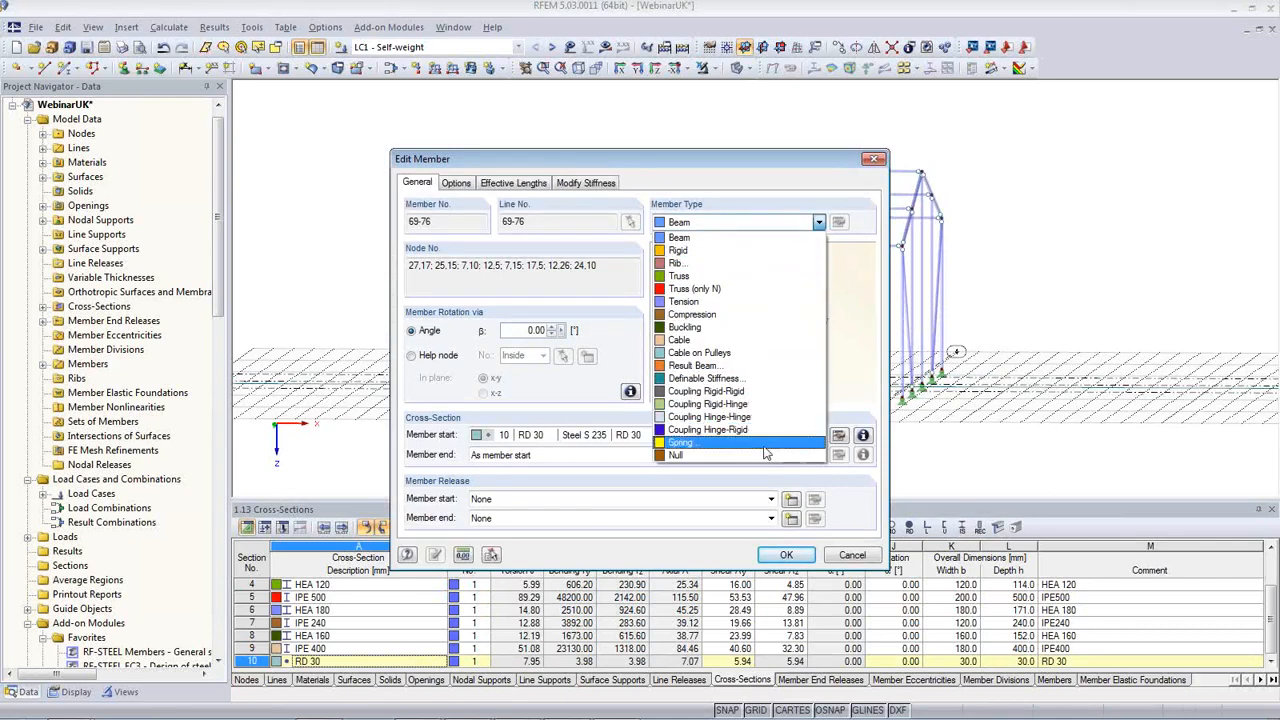
{"action": "left_click", "coordinate": [724, 302]}
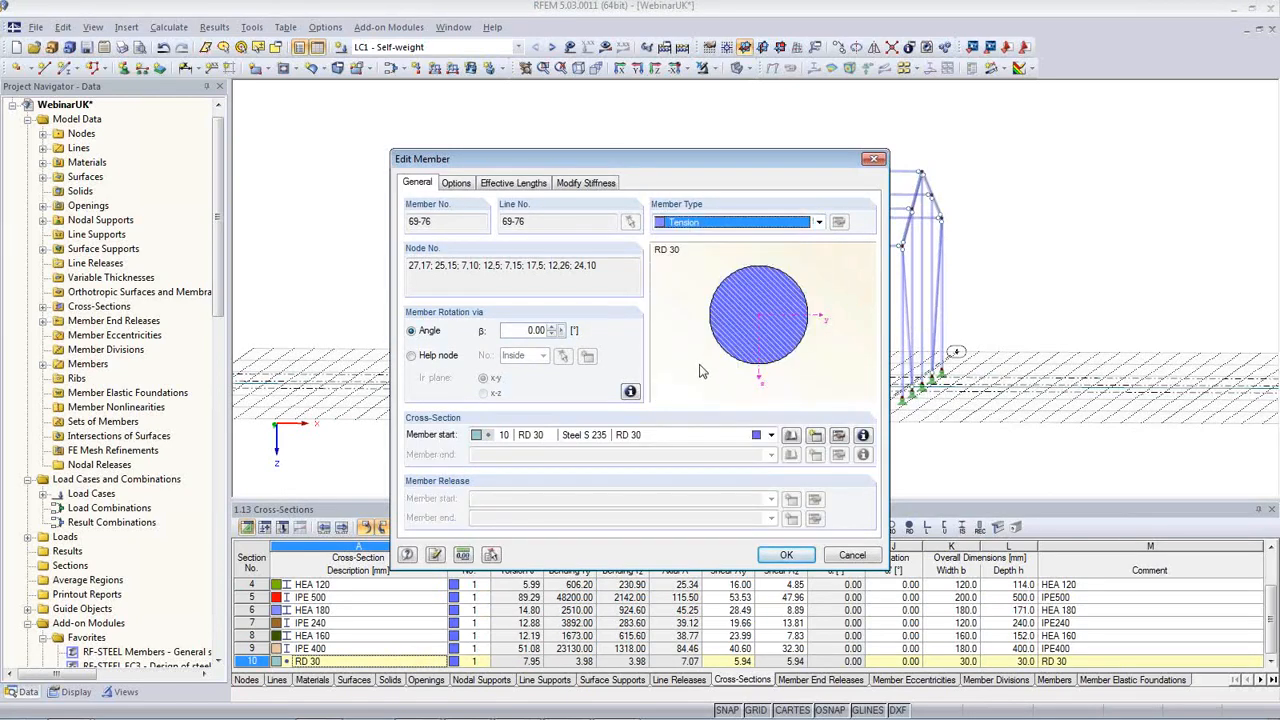
{"action": "left_click", "coordinate": [783, 560]}
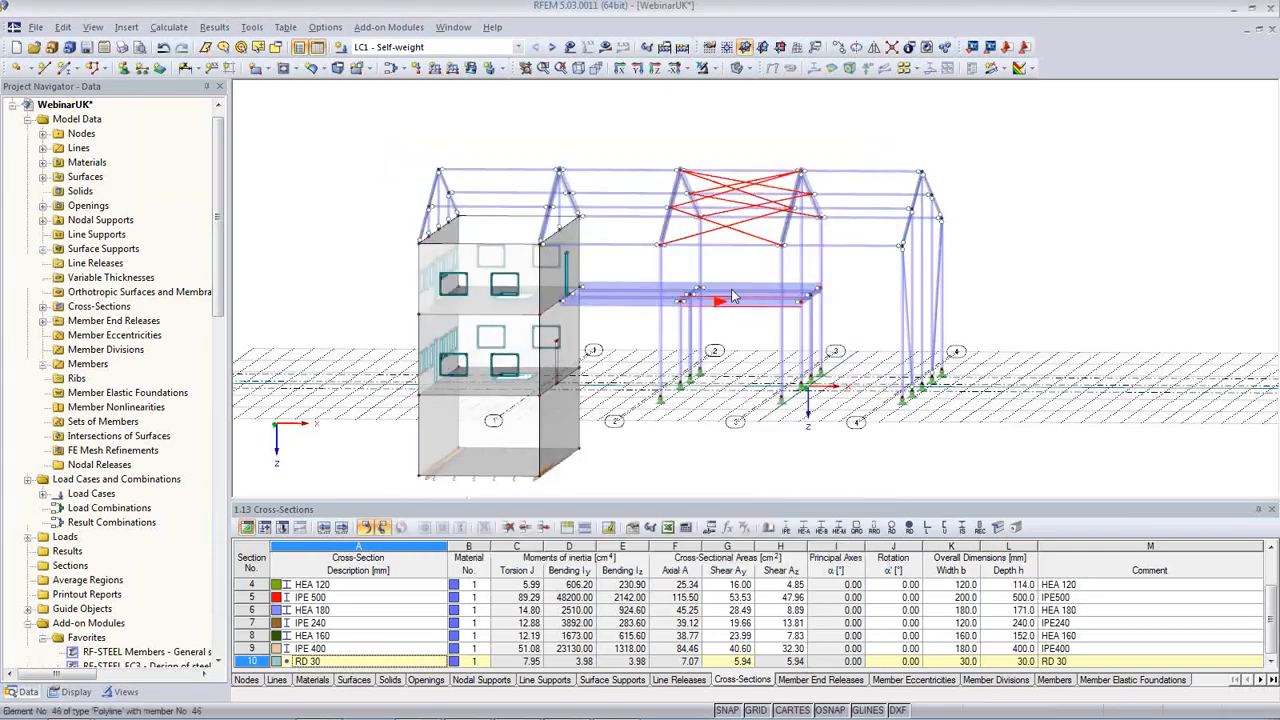
Add line releases to the lower floor slab on lines 87-94, releasing rotations φx, φy and φz
{"action": "middle_click_drag", "start_coordinate": [699, 362], "coordinate": [731, 343], "text": "ctrl"}
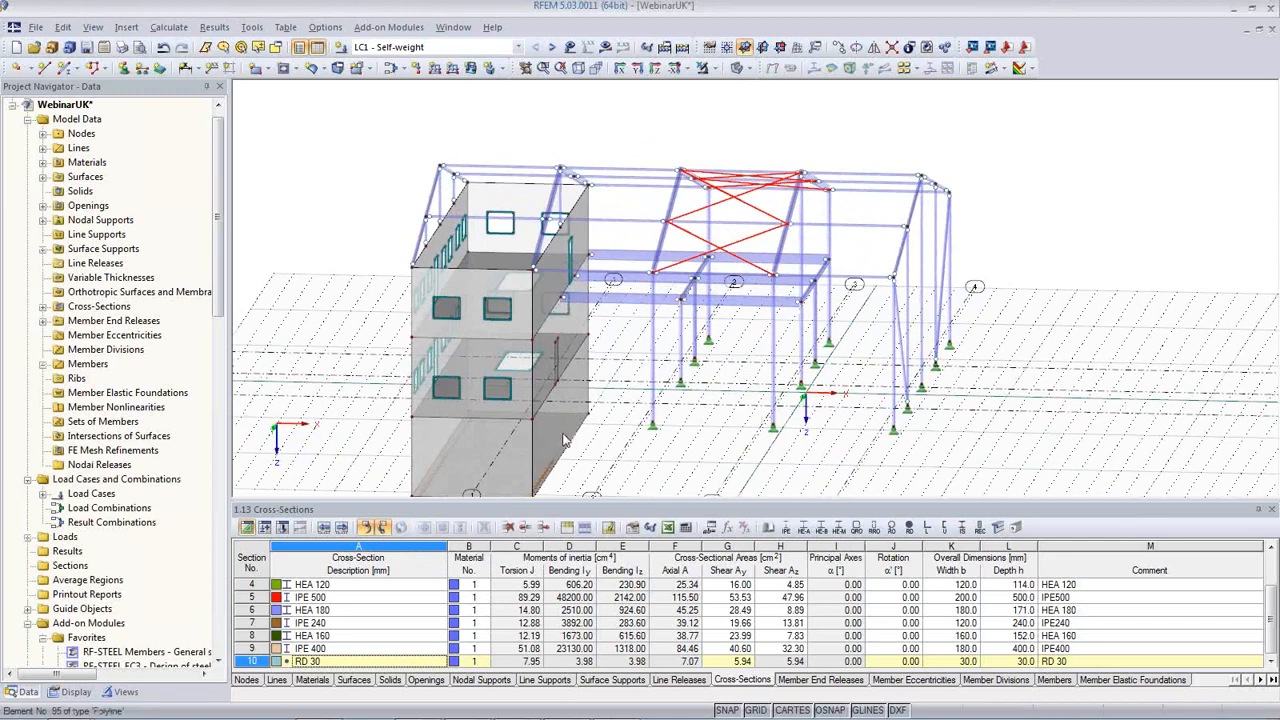
{"action": "left_click", "coordinate": [447, 398]}
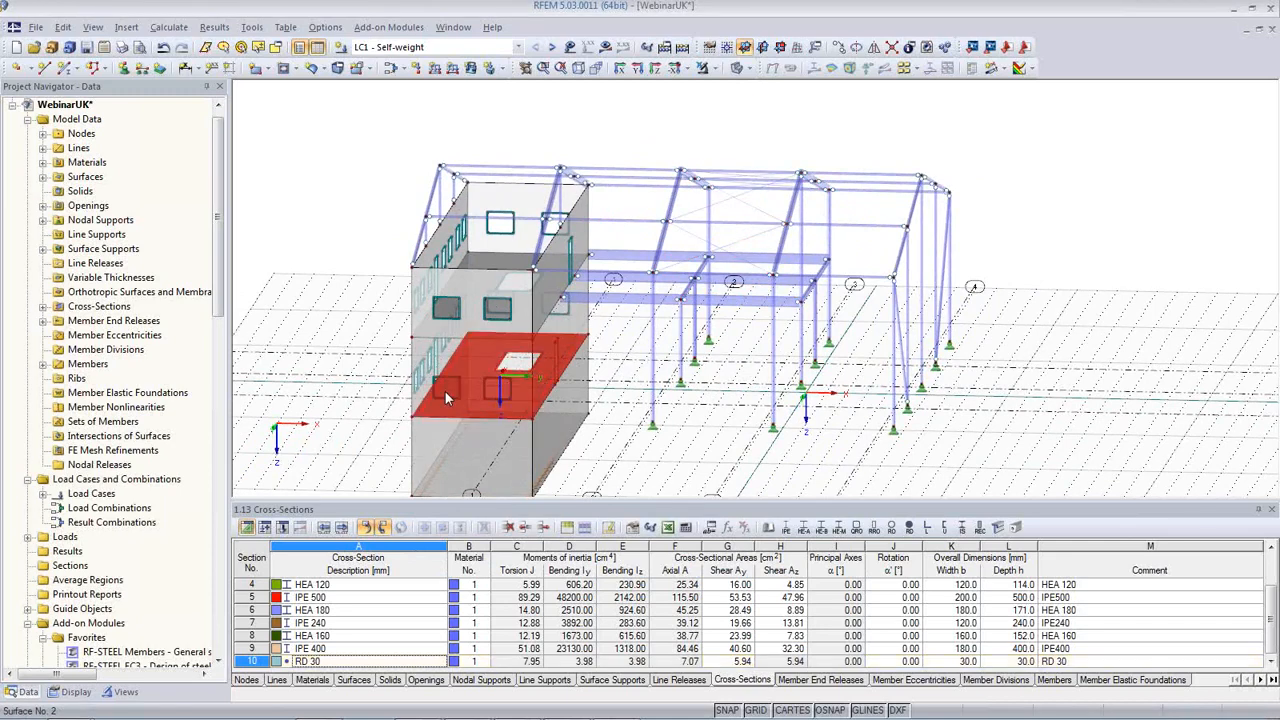
{"action": "double_click", "coordinate": [447, 397]}
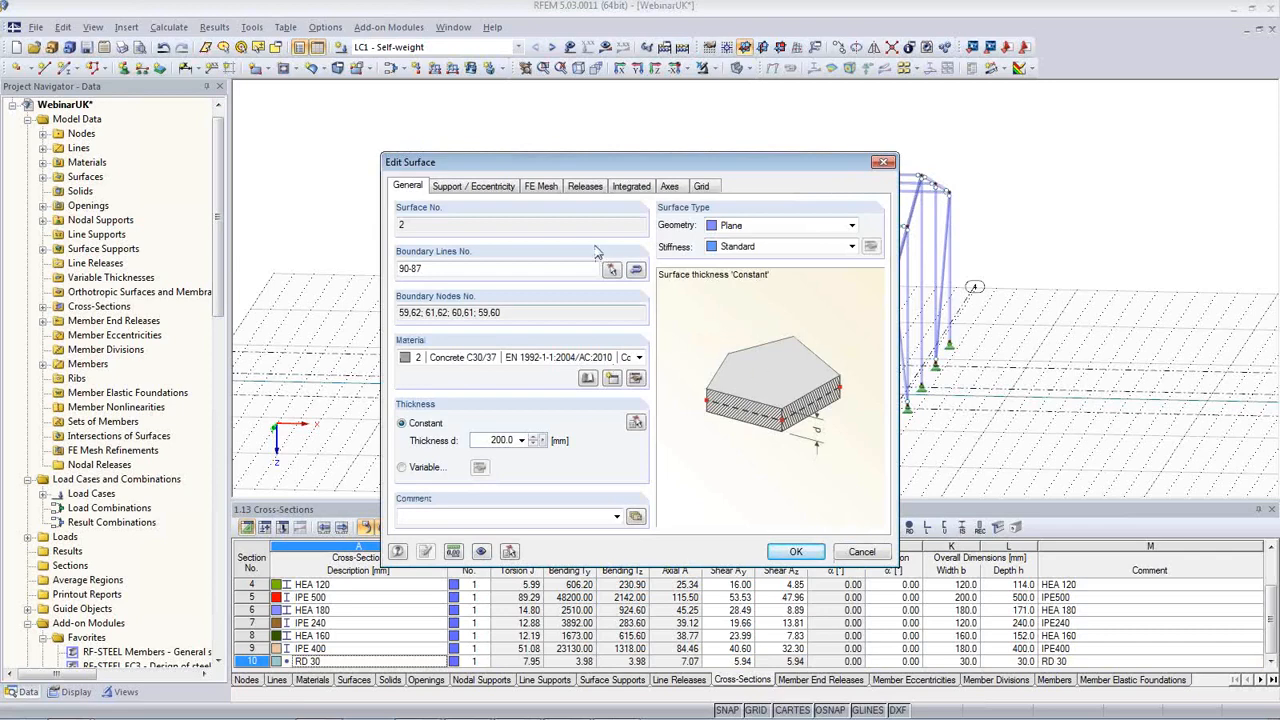
{"action": "left_click", "coordinate": [585, 186]}
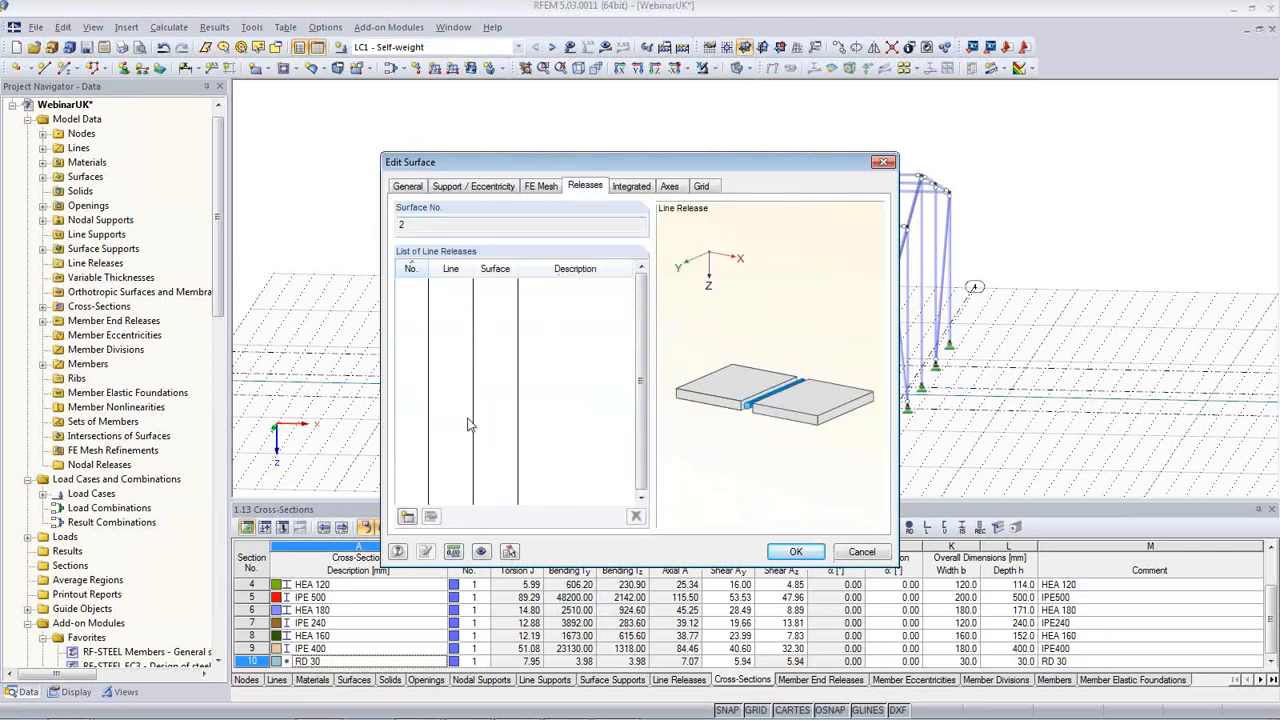
{"action": "left_click", "coordinate": [407, 516]}
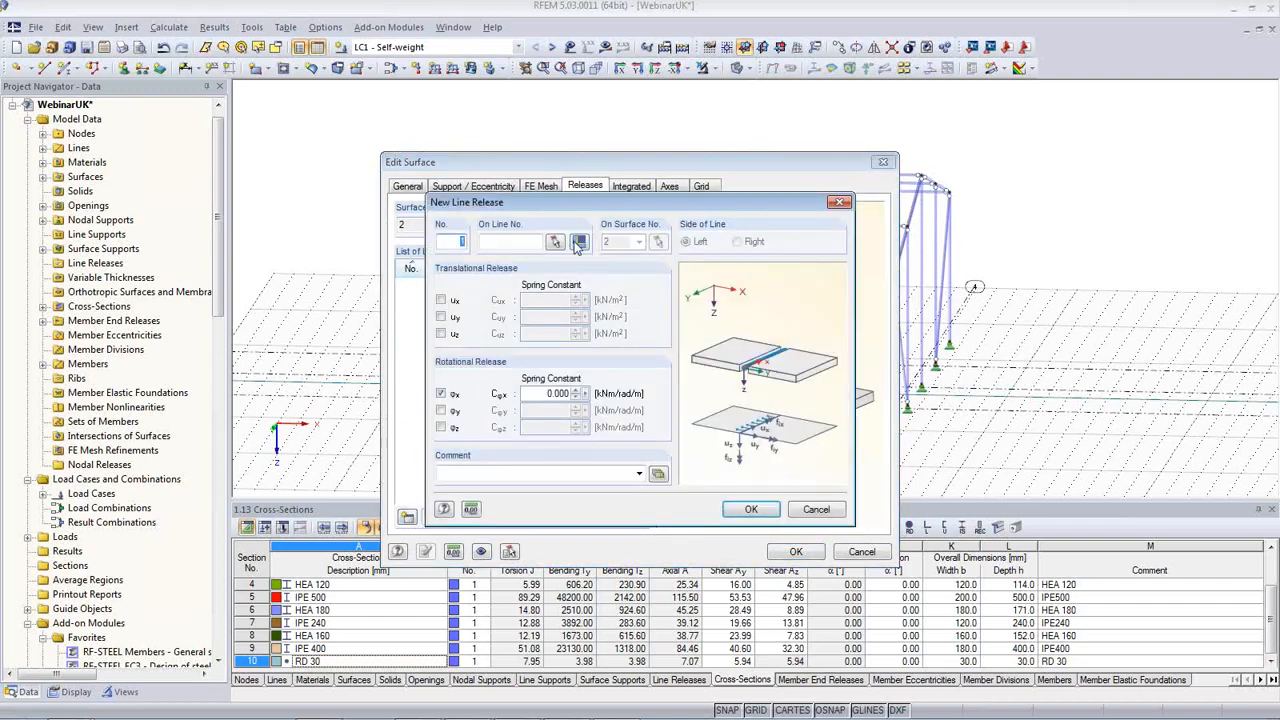
{"action": "left_click", "coordinate": [578, 241]}
{"action": "left_click", "coordinate": [441, 410]}
{"action": "left_click", "coordinate": [441, 427]}
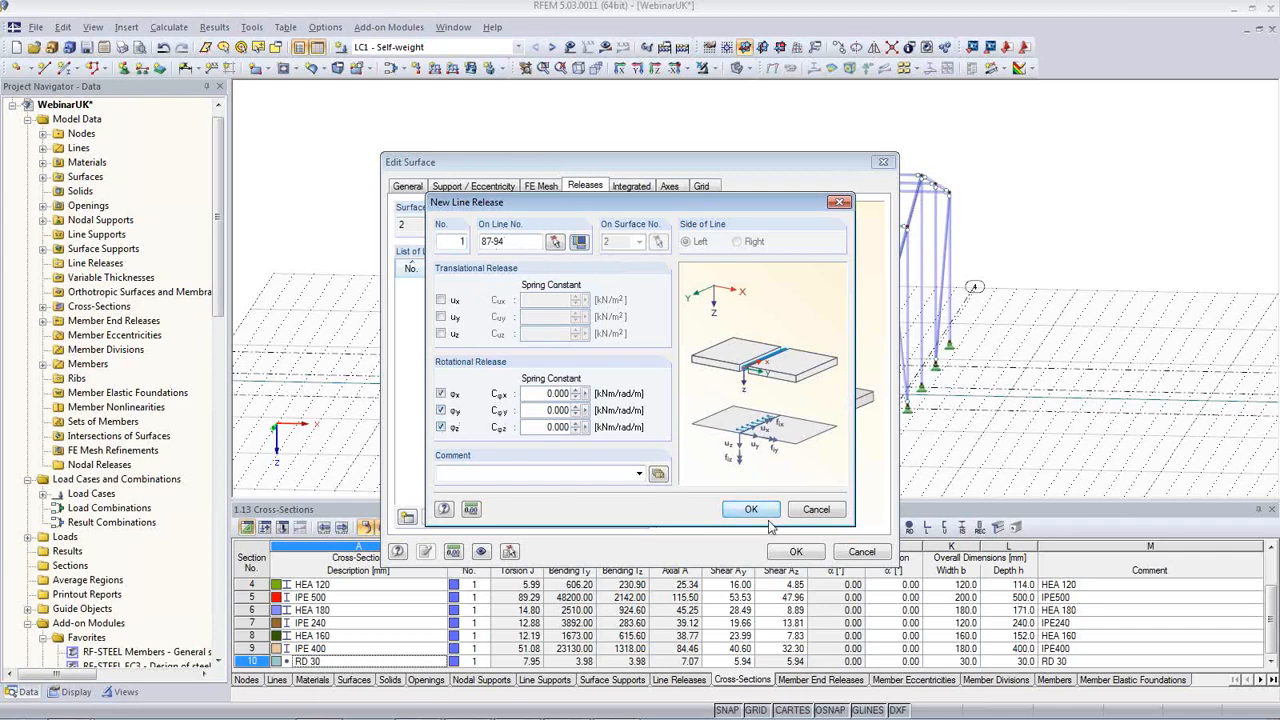
{"action": "left_click", "coordinate": [751, 511]}
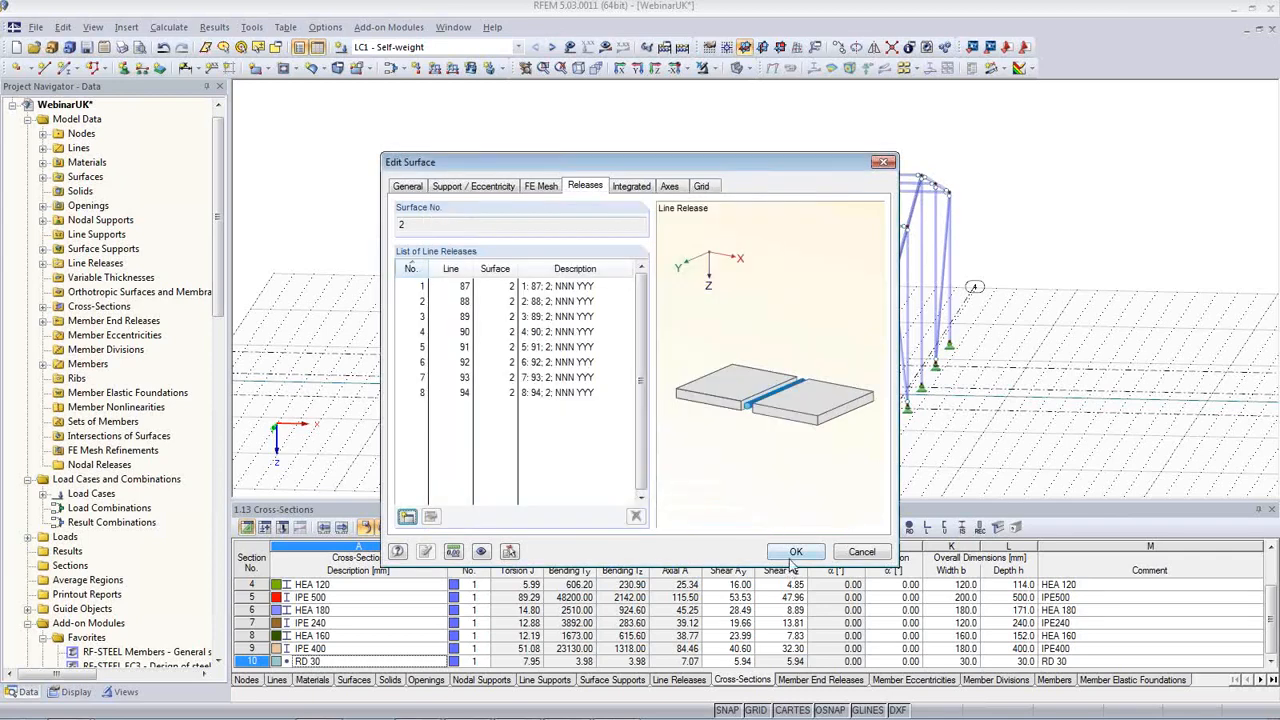
{"action": "left_click", "coordinate": [688, 529]}
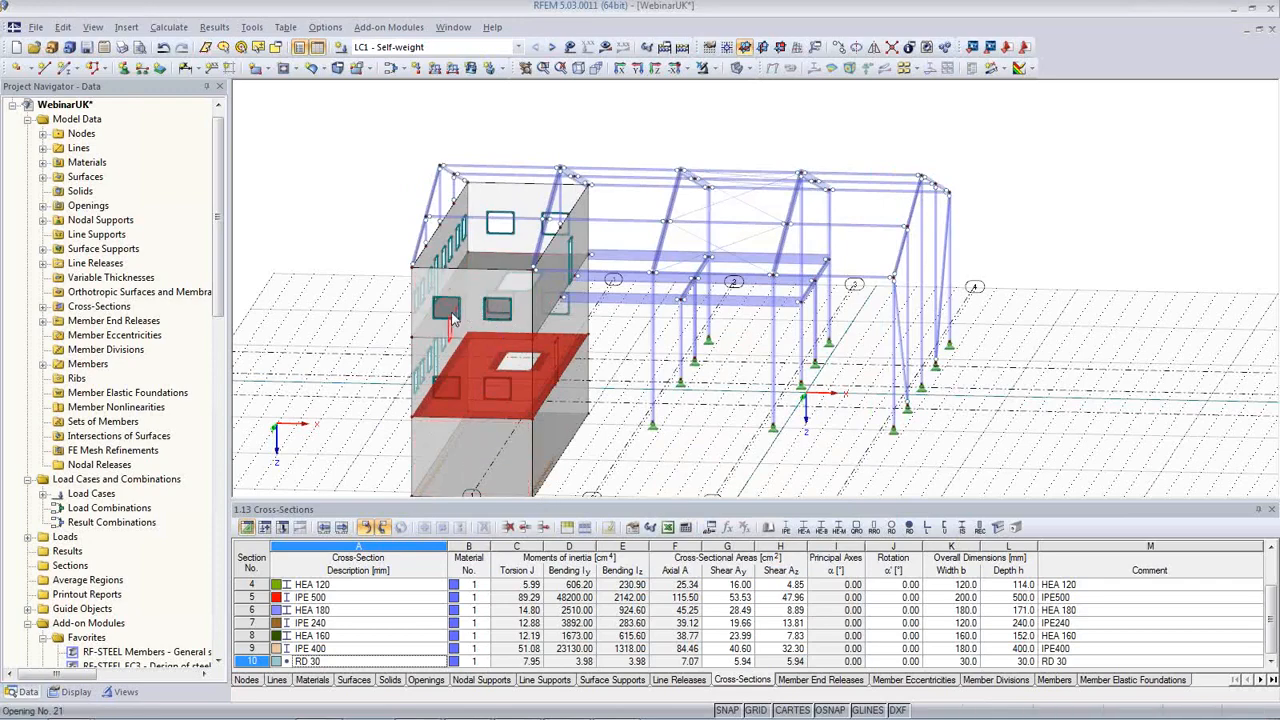
Add line releases to the upper floor slab on lines 79-86, releasing rotations φx, φy and φz
{"action": "double_click", "coordinate": [452, 316]}
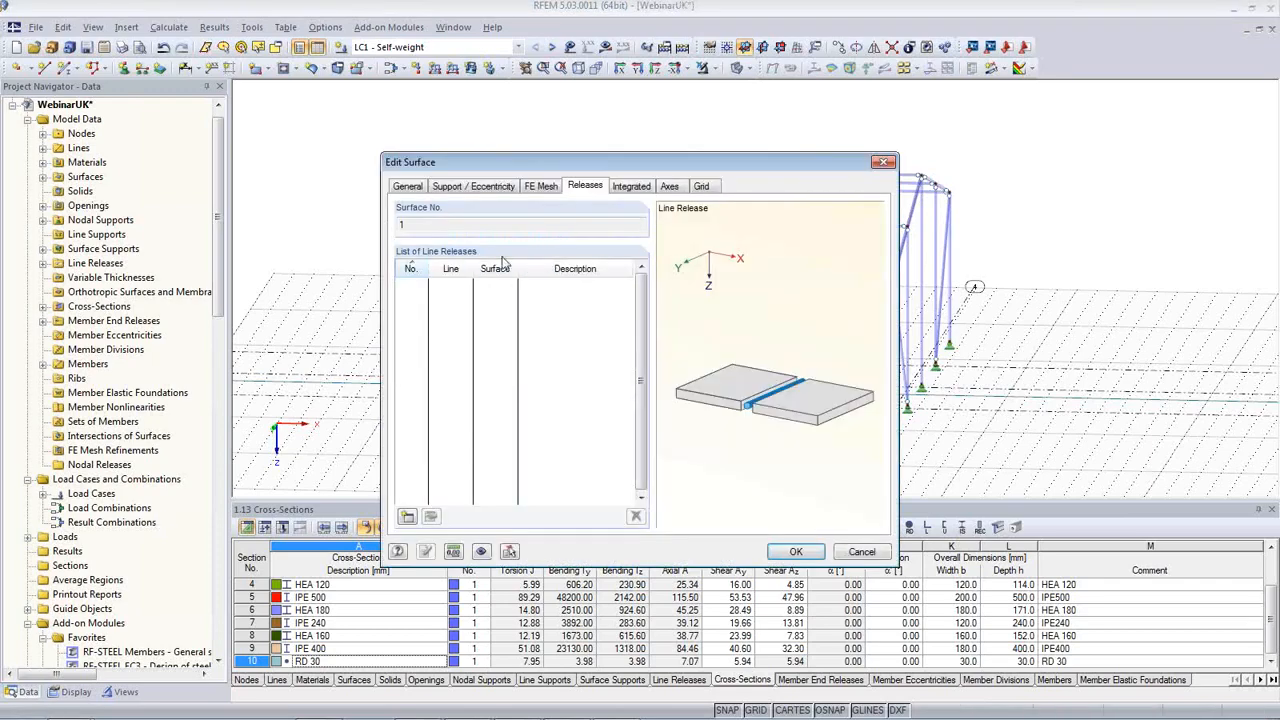
{"action": "left_click", "coordinate": [407, 516]}
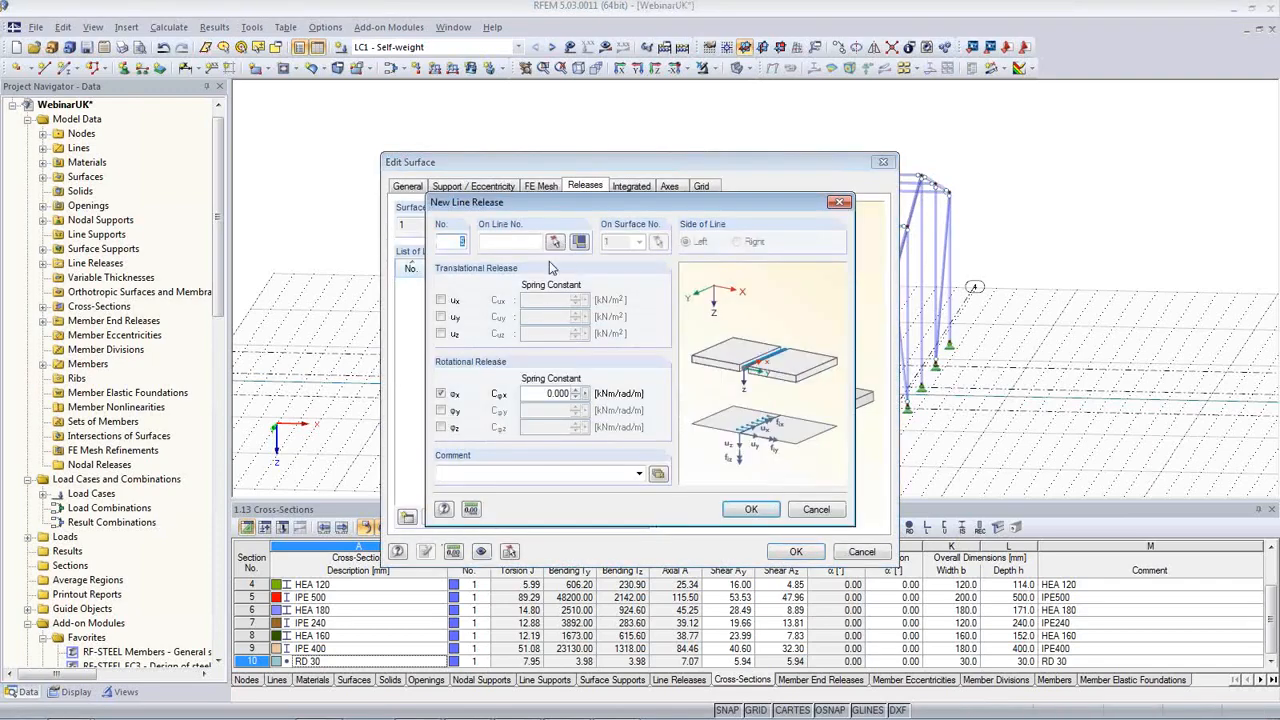
{"action": "left_click", "coordinate": [579, 243]}
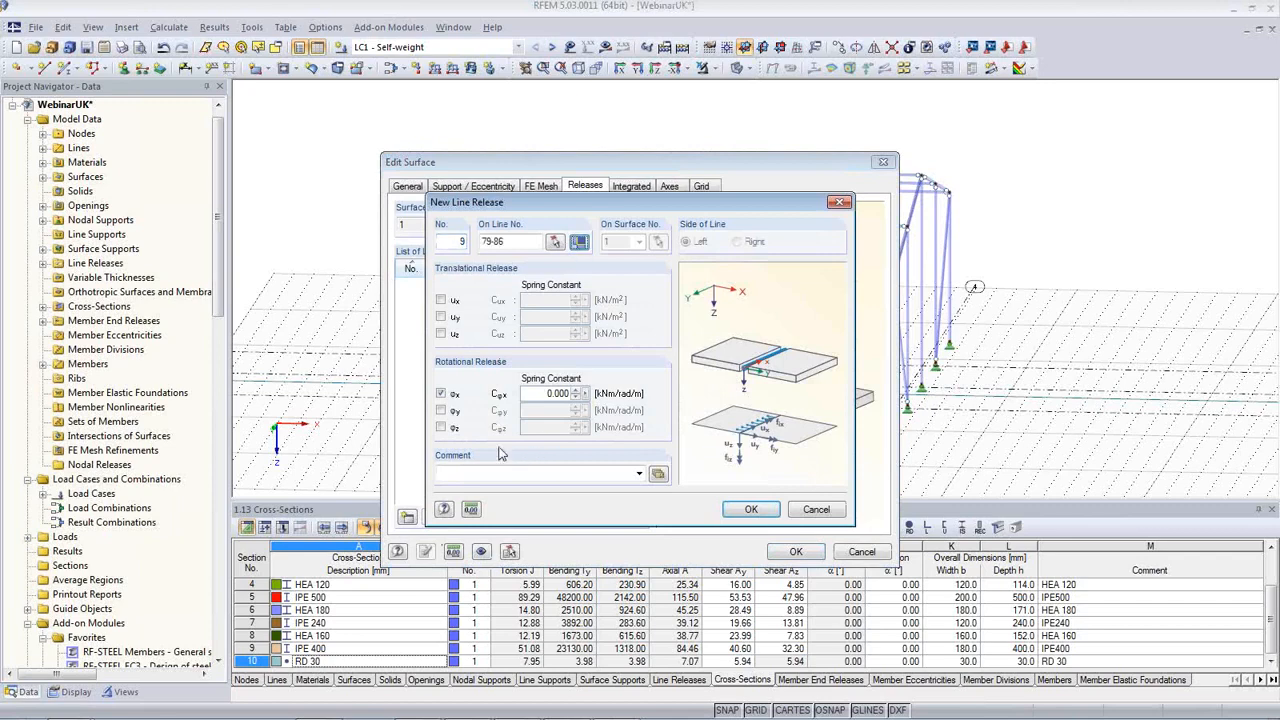
{"action": "left_click", "coordinate": [441, 411]}
{"action": "left_click", "coordinate": [441, 427]}
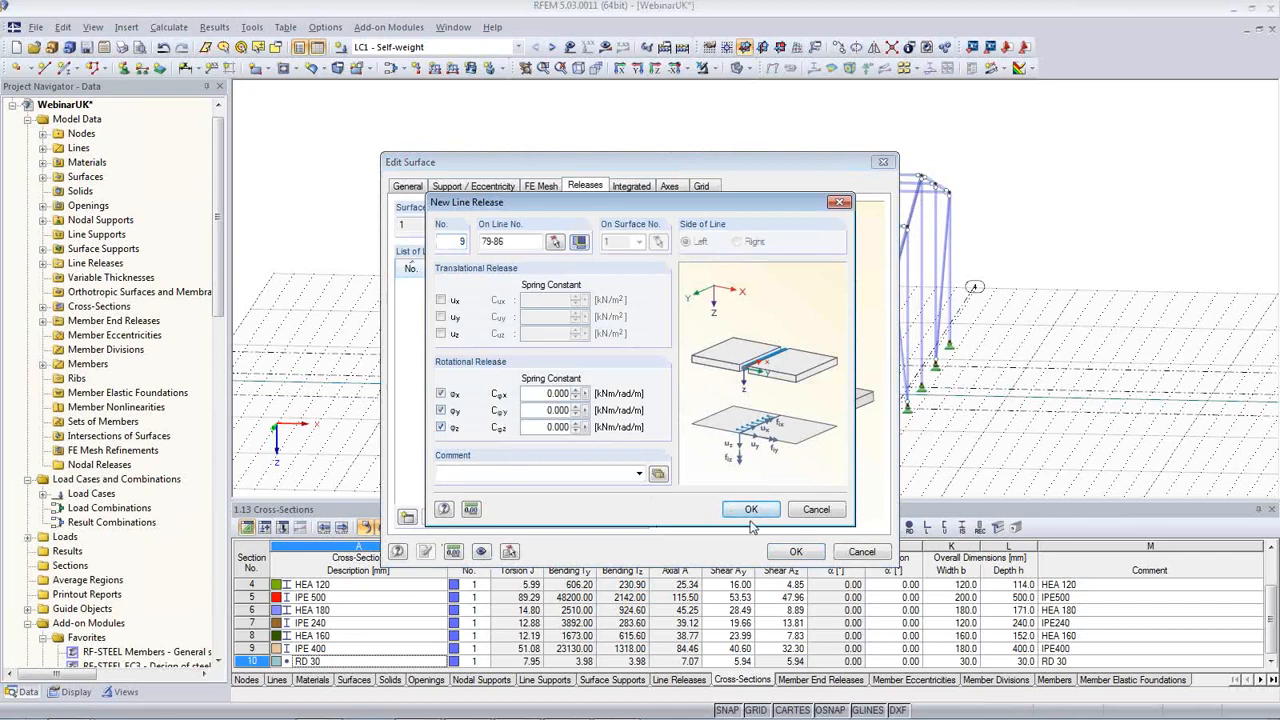
{"action": "left_click", "coordinate": [751, 511]}
{"action": "left_click", "coordinate": [796, 551]}
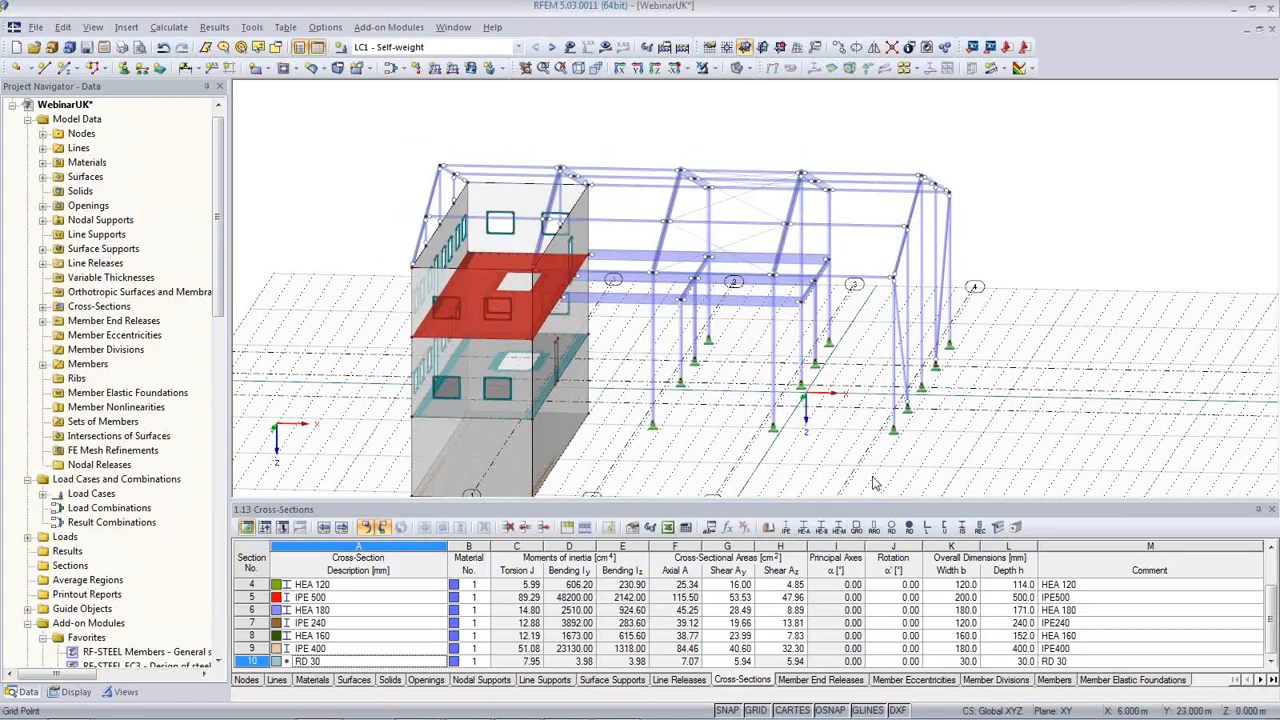
Assign member release 1 (Local) to the member end of the two HEA 180 columns under the floor beams
{"action": "middle_click_drag", "start_coordinate": [852, 463], "coordinate": [708, 477], "text": "ctrl"}
{"action": "scroll", "coordinate": [708, 477], "scroll_direction": "up", "scroll_amount": 5}
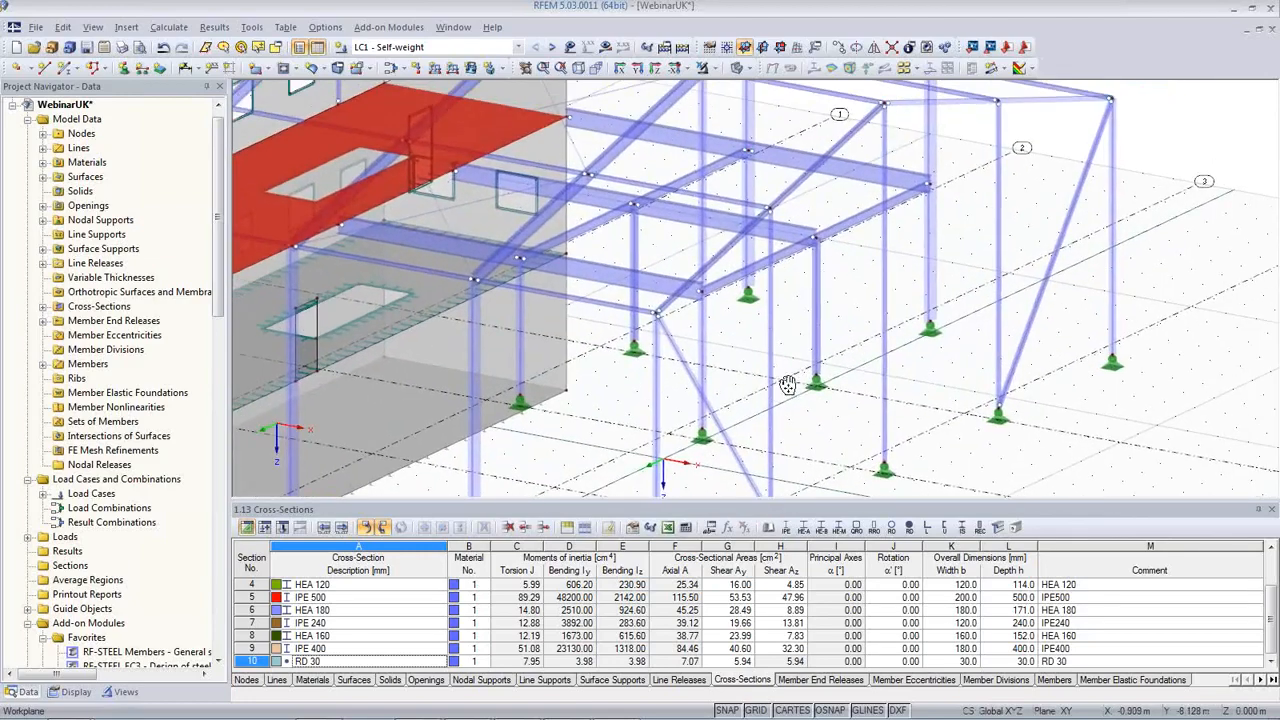
{"action": "scroll", "coordinate": [820, 318], "scroll_direction": "up", "scroll_amount": 4}
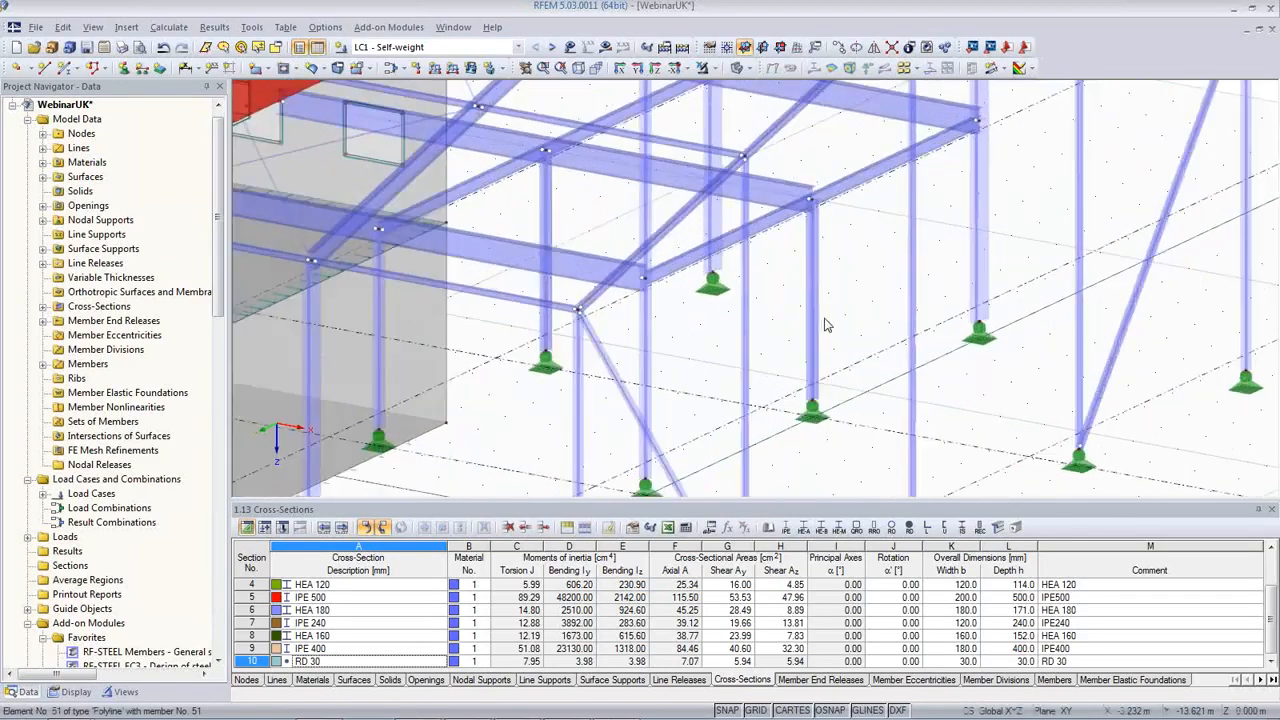
{"action": "middle_click_drag", "start_coordinate": [784, 230], "coordinate": [763, 468]}
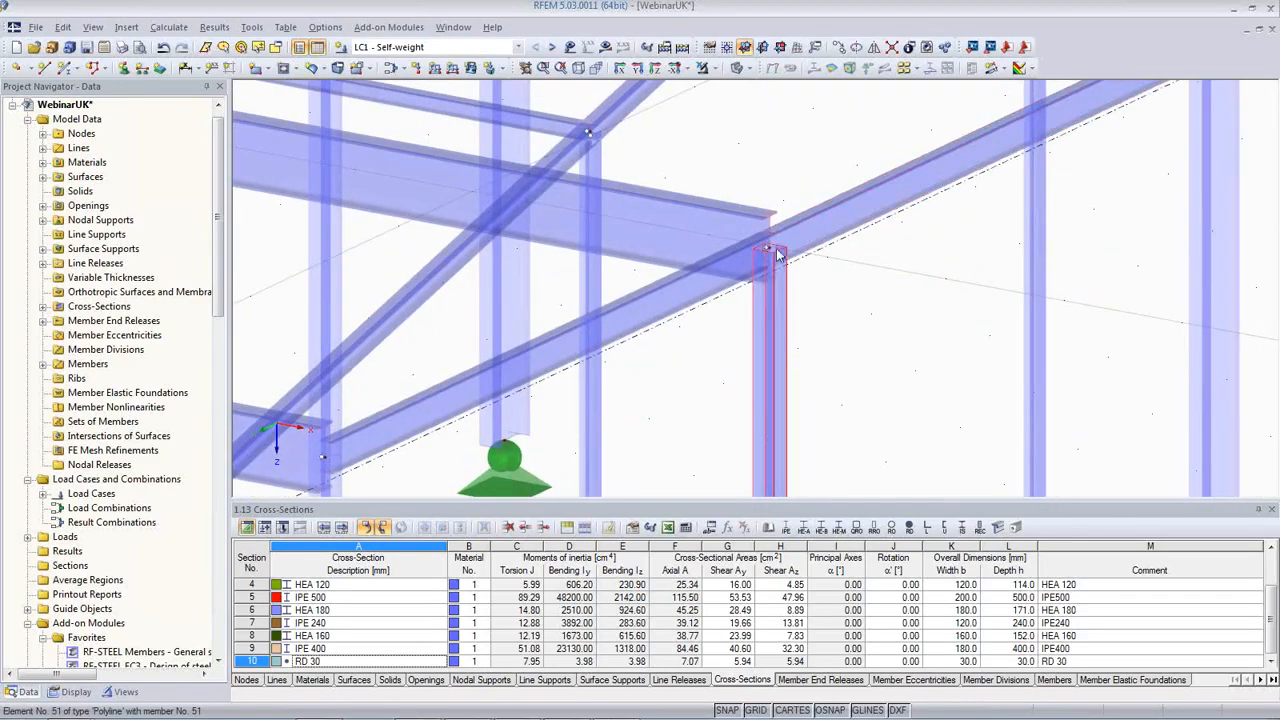
{"action": "scroll", "coordinate": [760, 323], "scroll_direction": "down", "scroll_amount": 4}
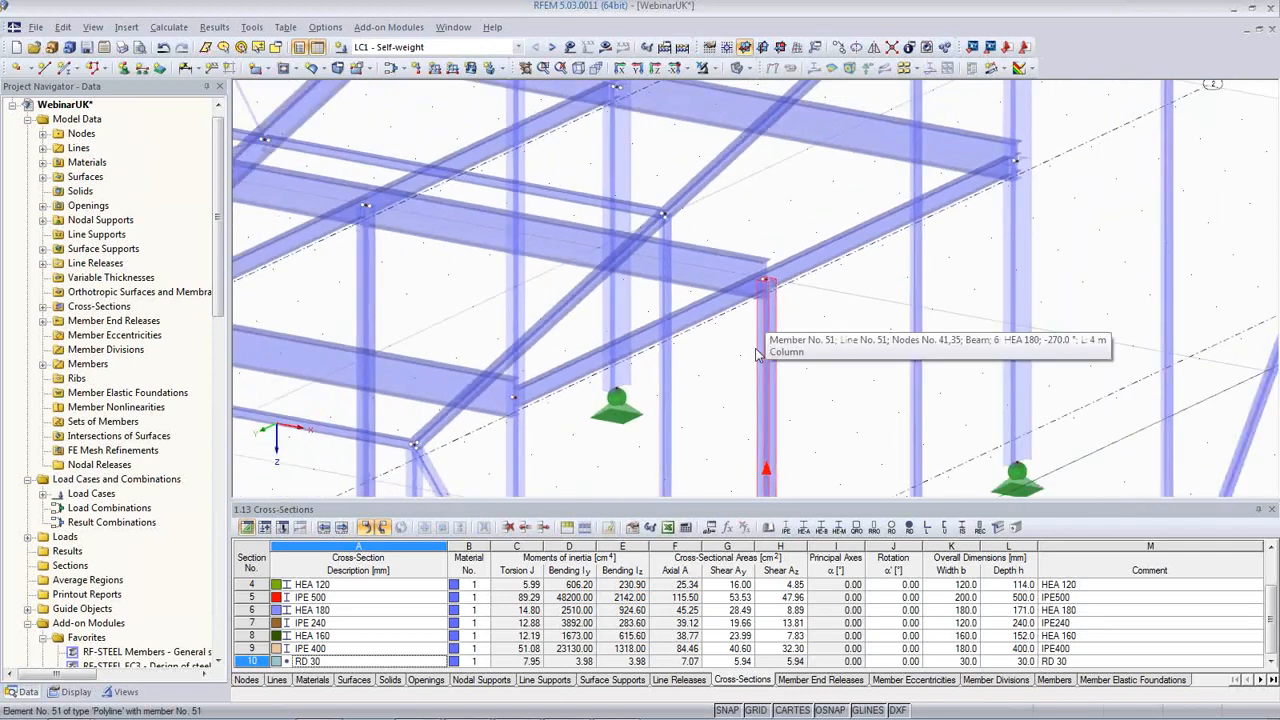
{"action": "scroll", "coordinate": [757, 350], "scroll_direction": "down", "scroll_amount": 2}
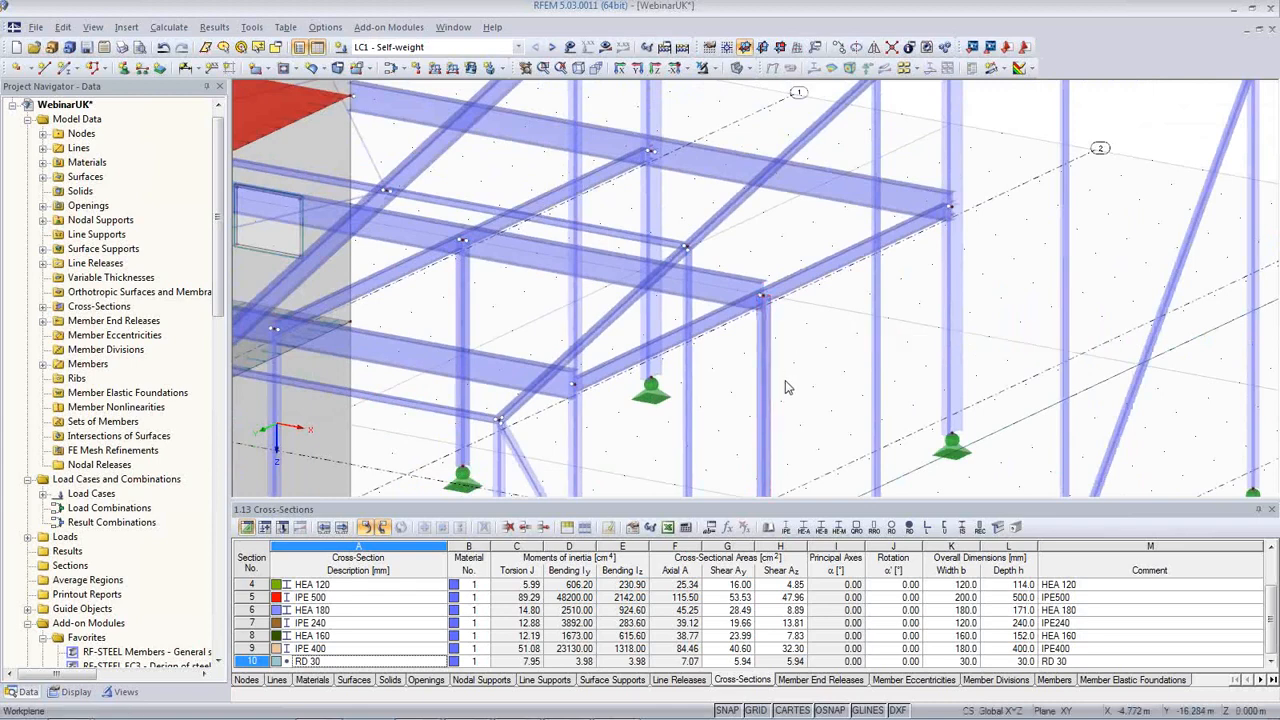
{"action": "left_click", "coordinate": [776, 382]}
{"action": "double_click", "coordinate": [477, 314]}
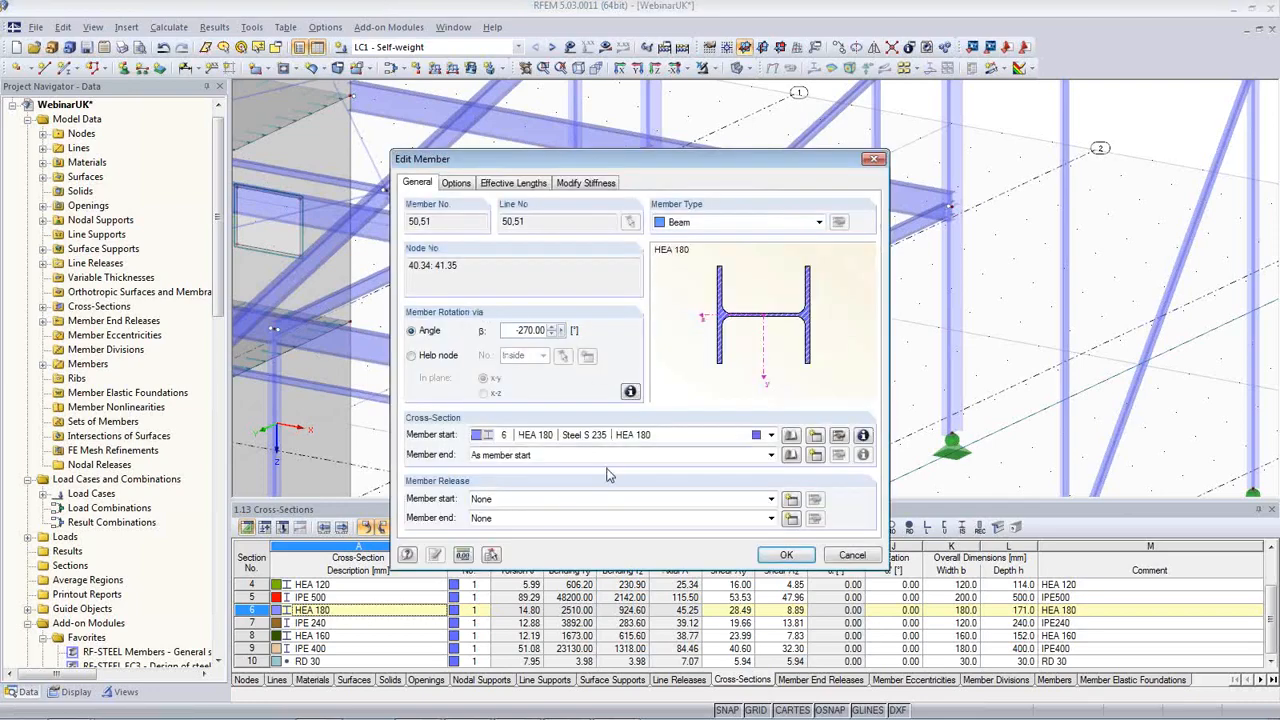
{"action": "left_click", "coordinate": [621, 518]}
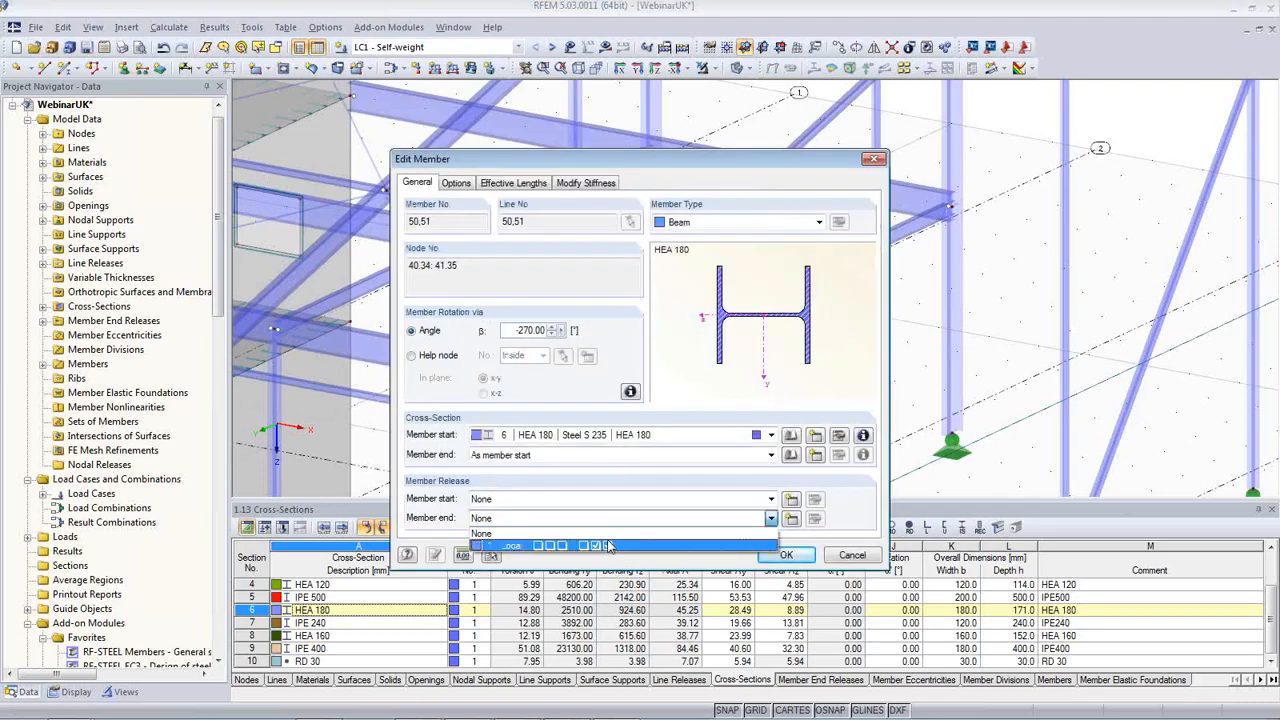
{"action": "left_click", "coordinate": [610, 542]}
{"action": "left_click", "coordinate": [786, 555]}
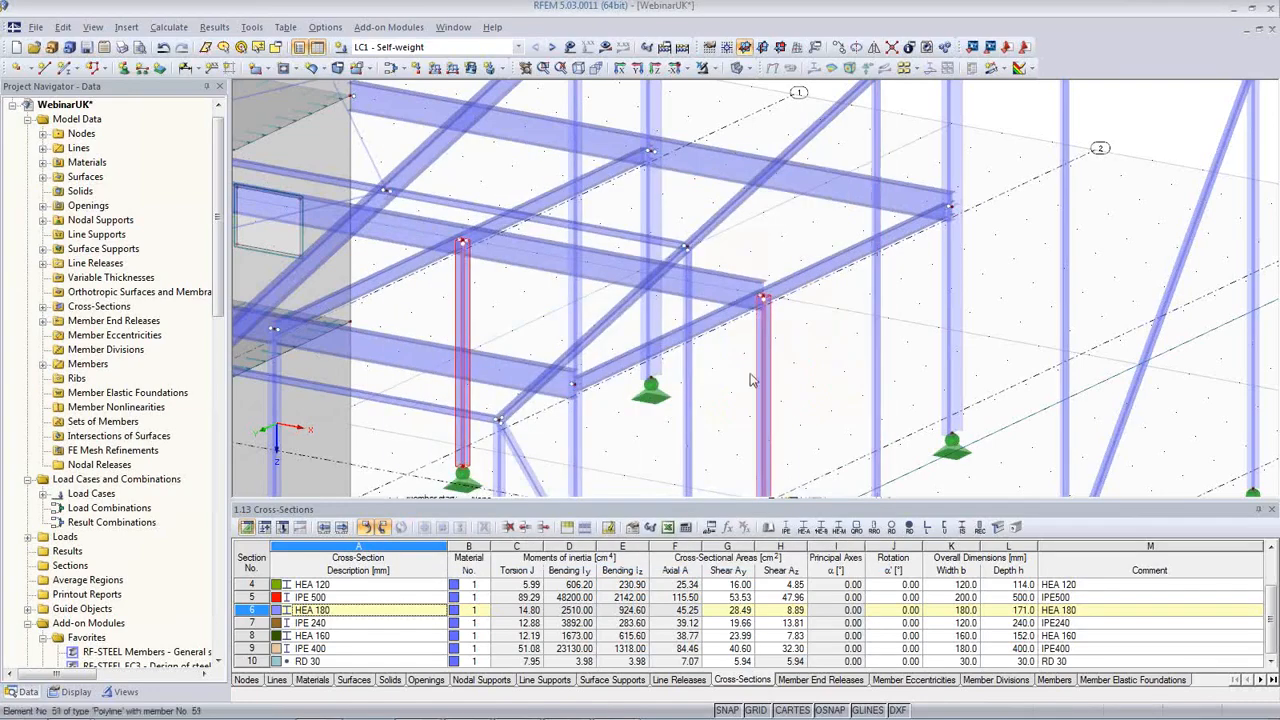
Assign member release 1 (Local) to the member start of IPE 240 floor beam no. 54
{"action": "scroll", "coordinate": [728, 402], "scroll_direction": "down", "scroll_amount": 5}
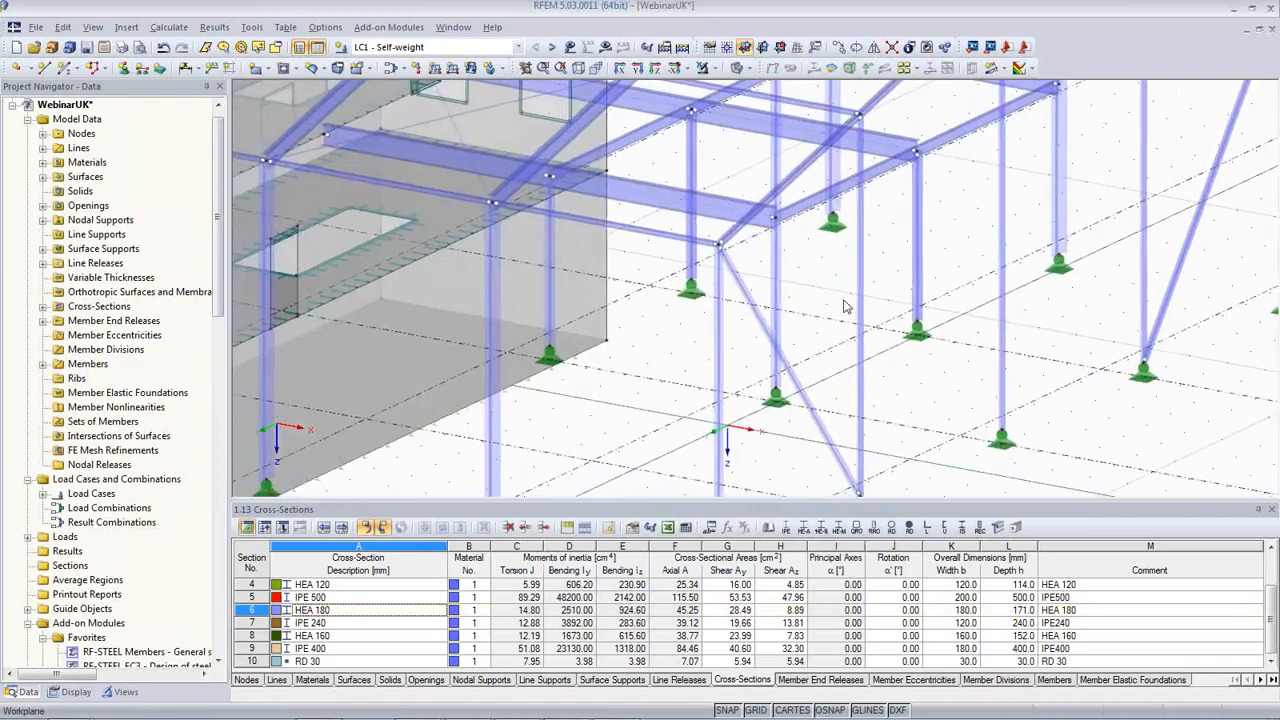
{"action": "middle_click_drag", "start_coordinate": [776, 398], "coordinate": [754, 337], "text": "ctrl"}
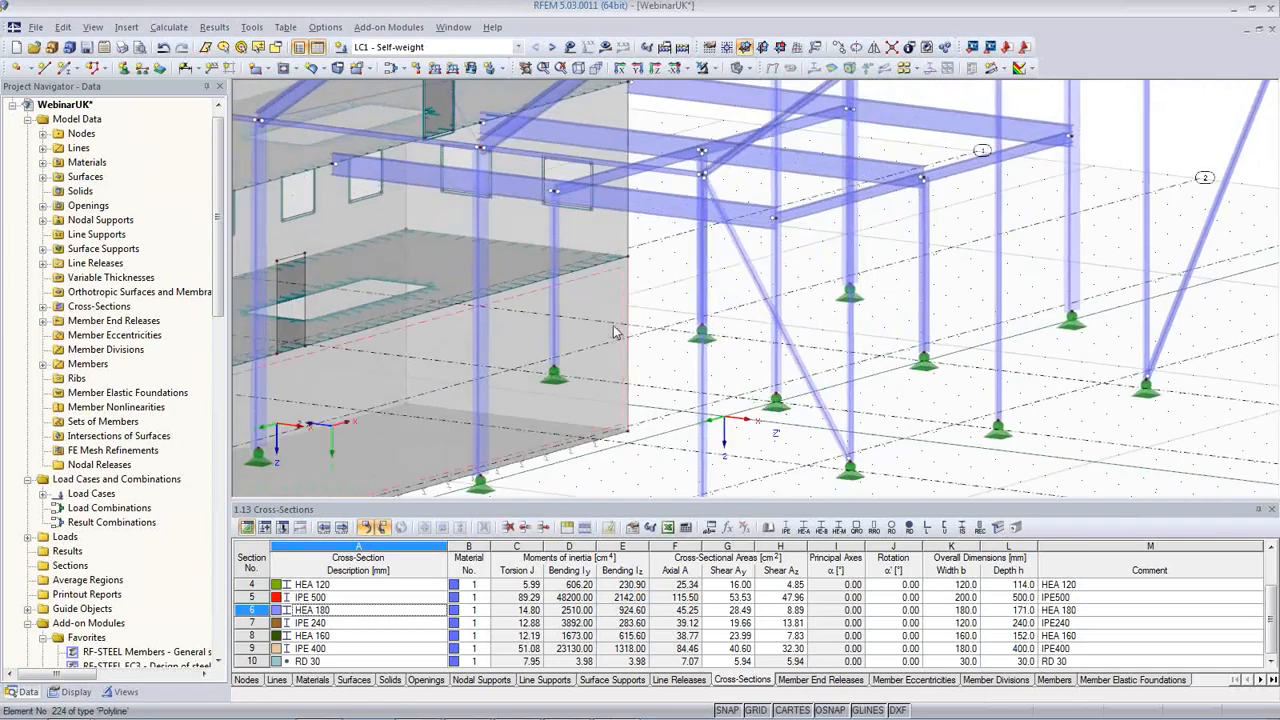
{"action": "middle_click_drag", "start_coordinate": [677, 316], "coordinate": [729, 288]}
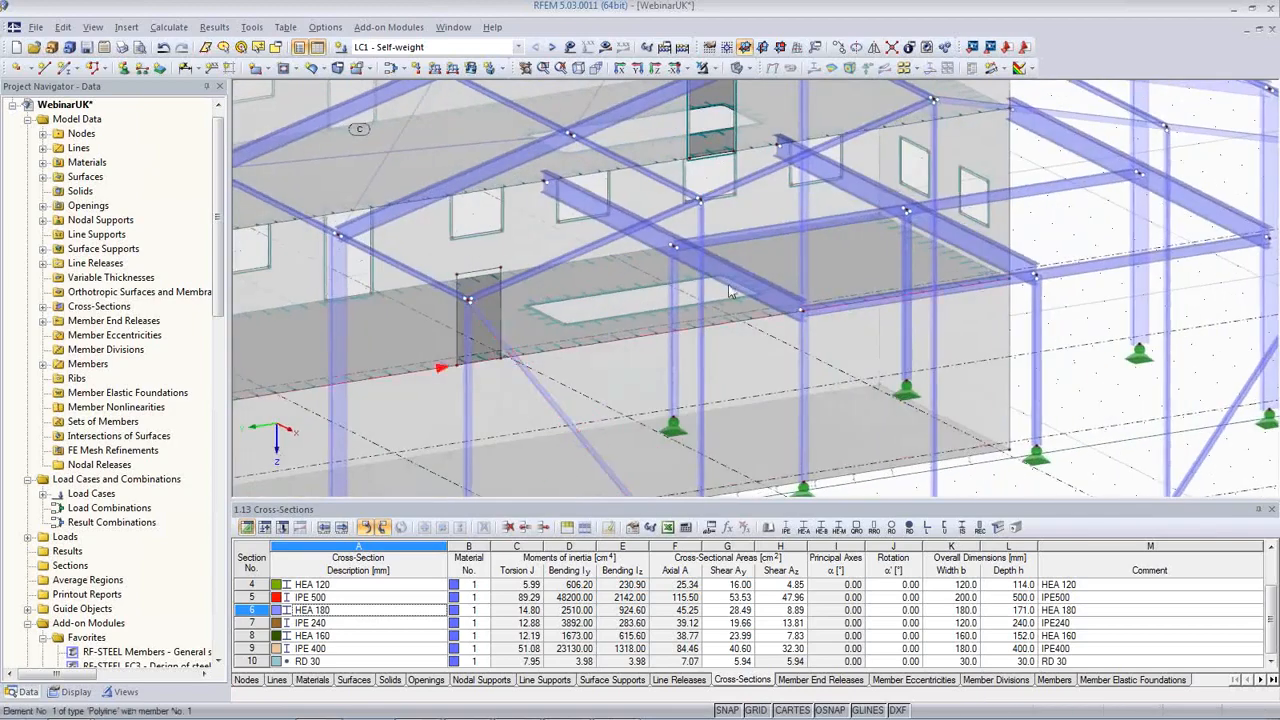
{"action": "left_click", "coordinate": [750, 238]}
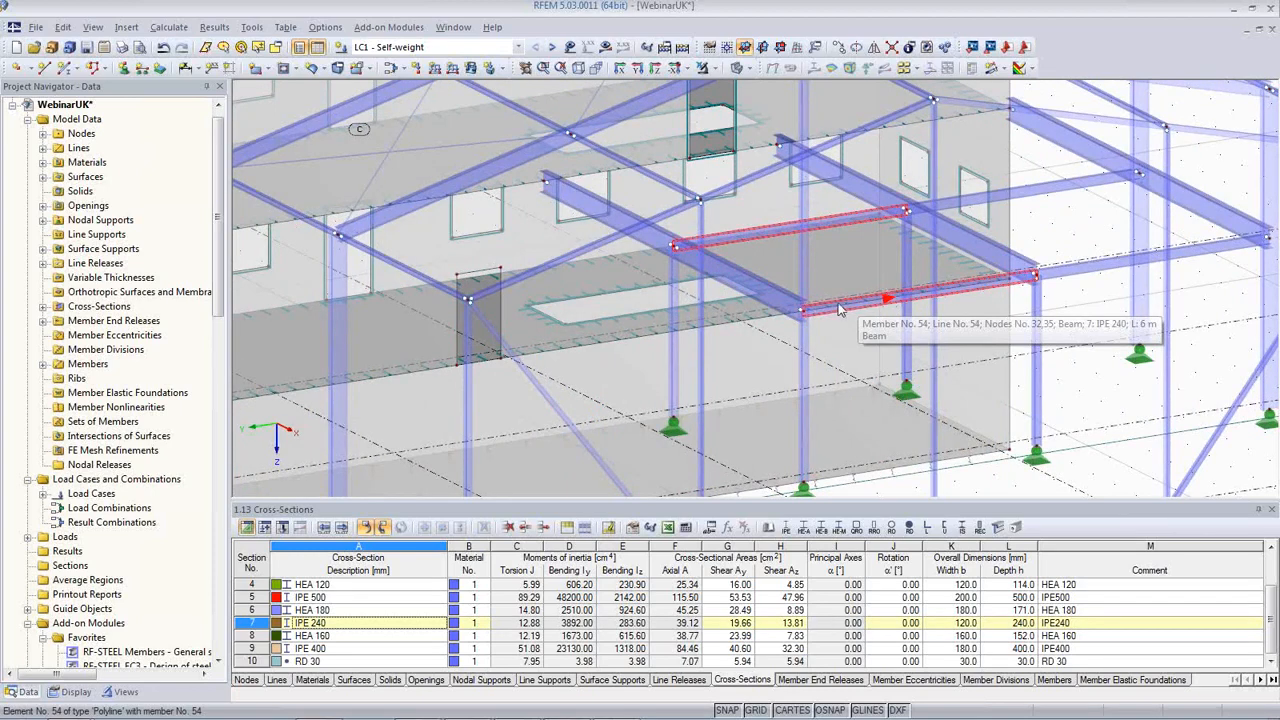
{"action": "double_click", "coordinate": [838, 310]}
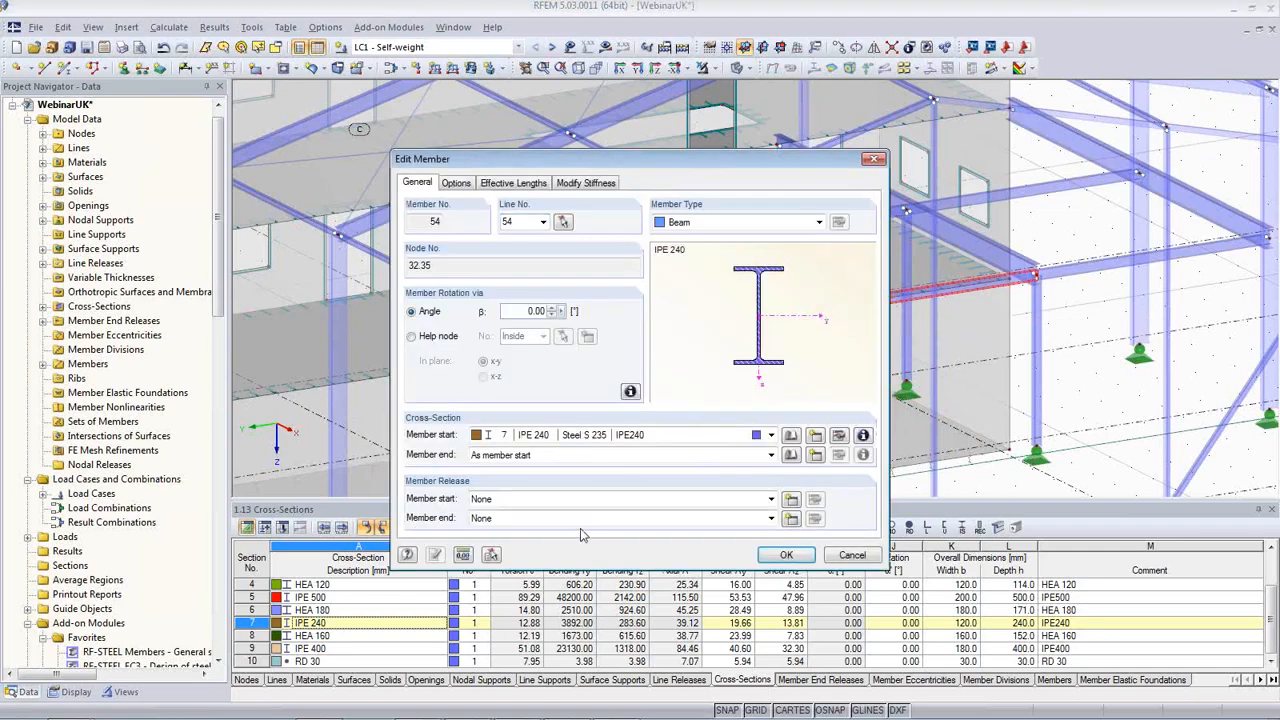
{"action": "left_click", "coordinate": [561, 499]}
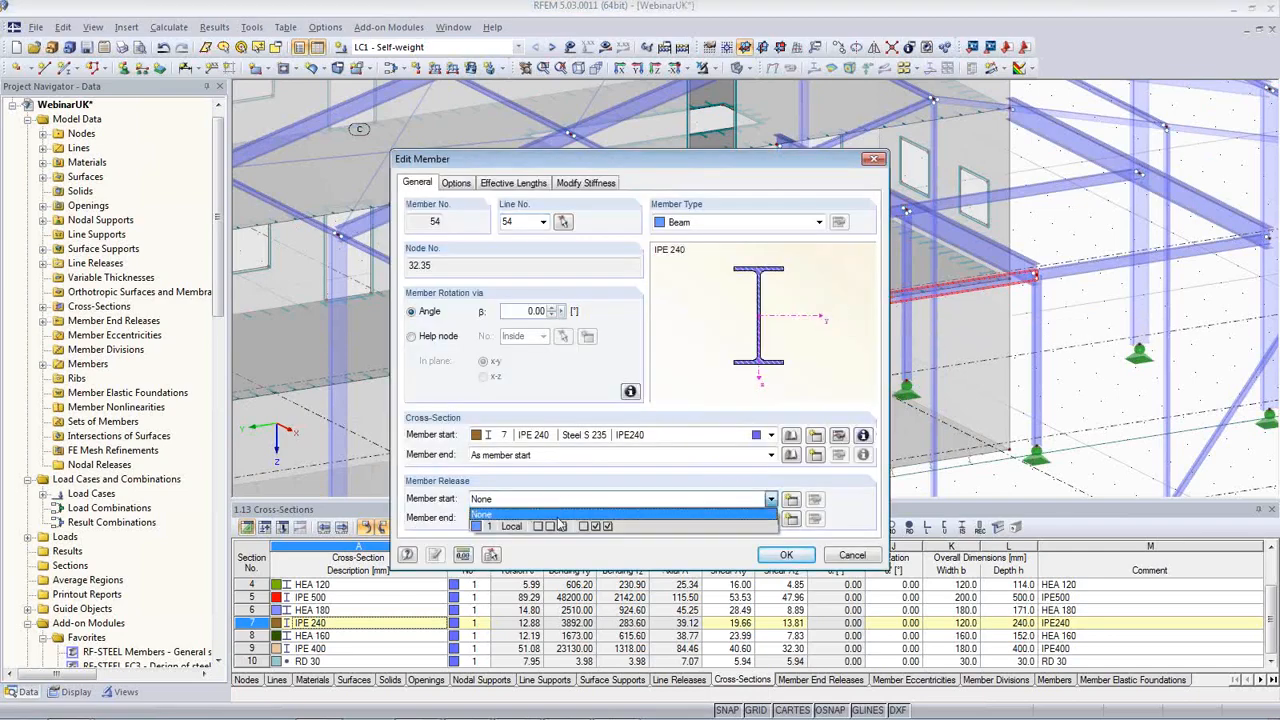
{"action": "left_click", "coordinate": [564, 528]}
{"action": "left_click", "coordinate": [784, 556]}
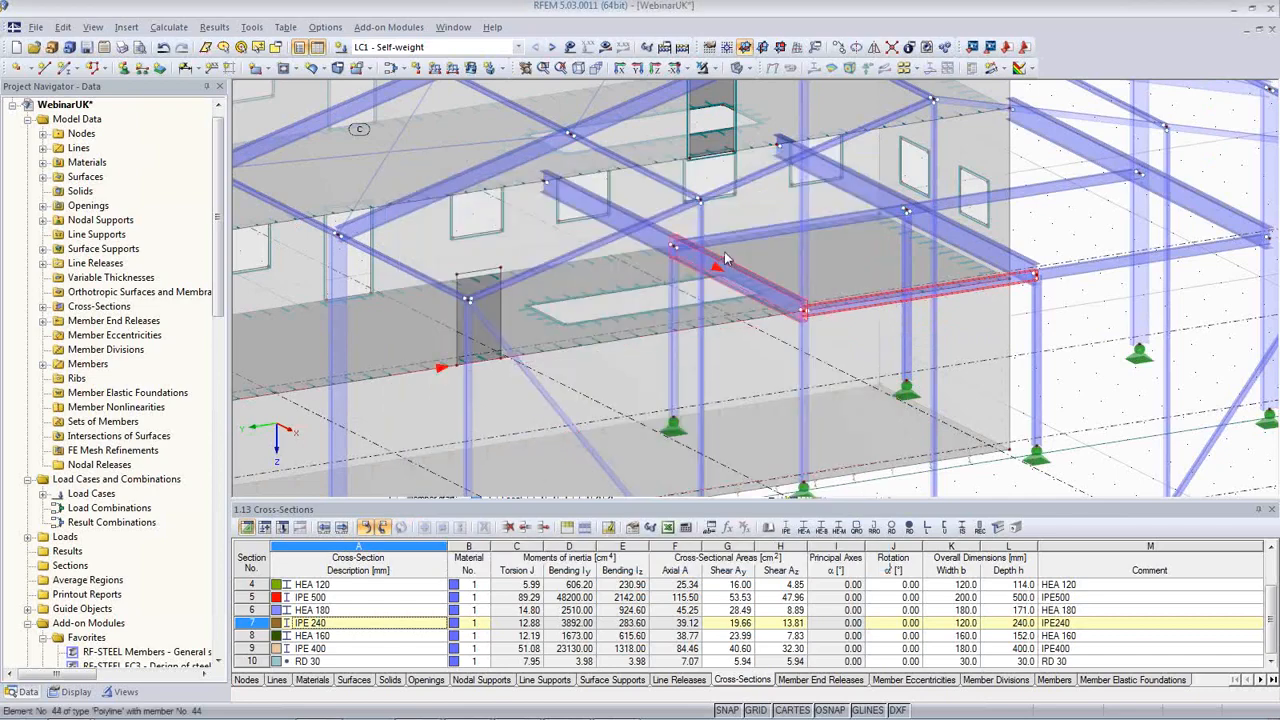
Set member release 1 (Local) at the member start of IPE 240 floor beam no. 52
{"action": "double_click", "coordinate": [754, 236]}
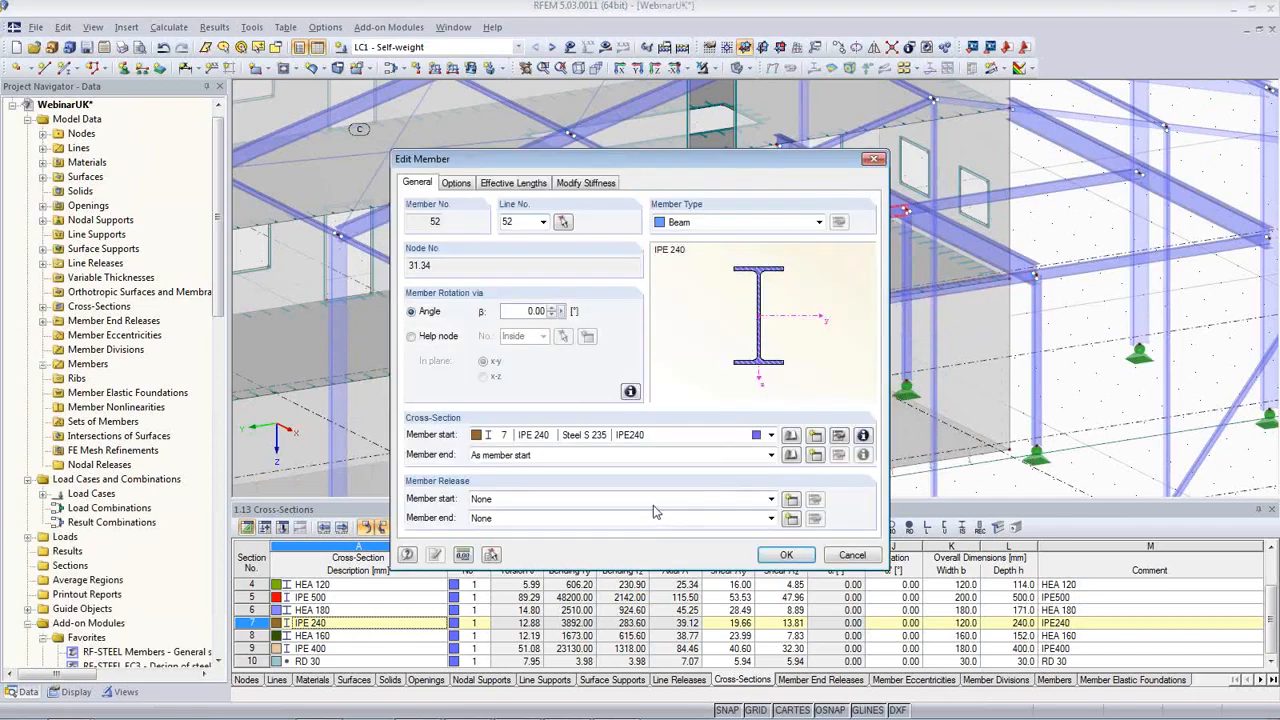
{"action": "left_click", "coordinate": [656, 500]}
{"action": "left_click", "coordinate": [646, 528]}
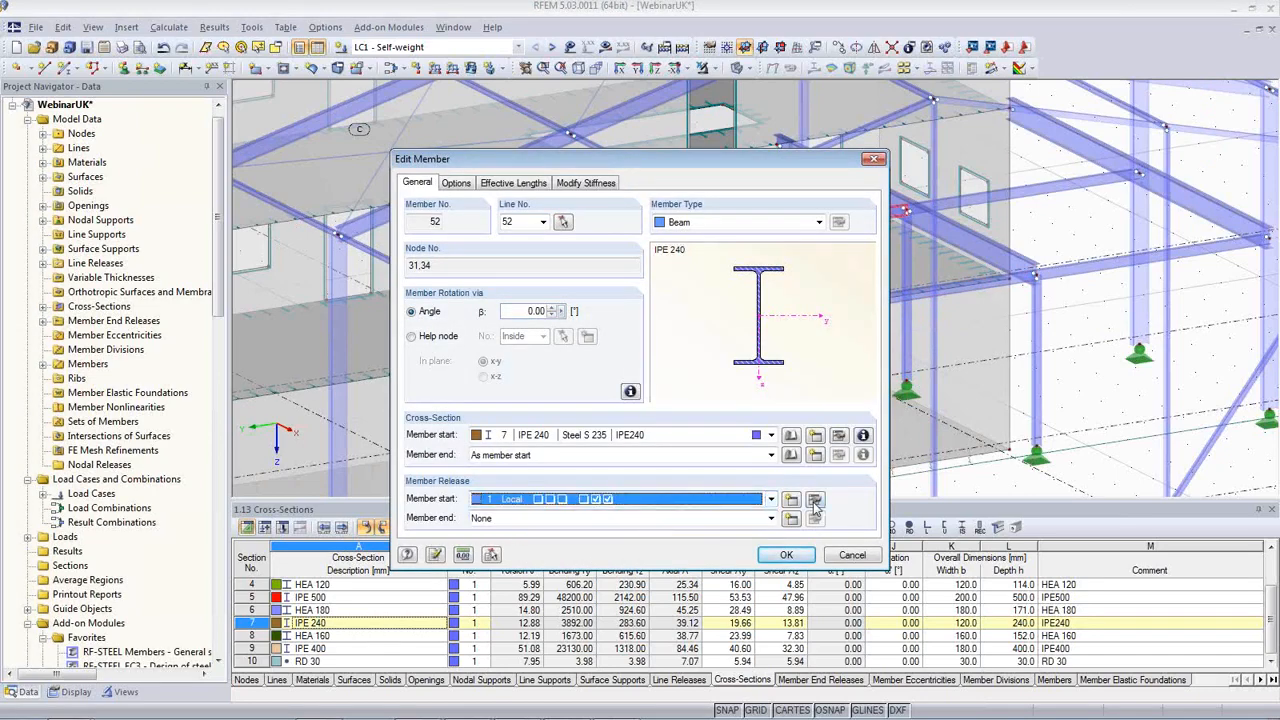
Try the Partial activity nonlinearity for φz in member release 1 and examine its positive-zone options, including yielding from release moment M+
{"action": "left_click", "coordinate": [815, 500]}
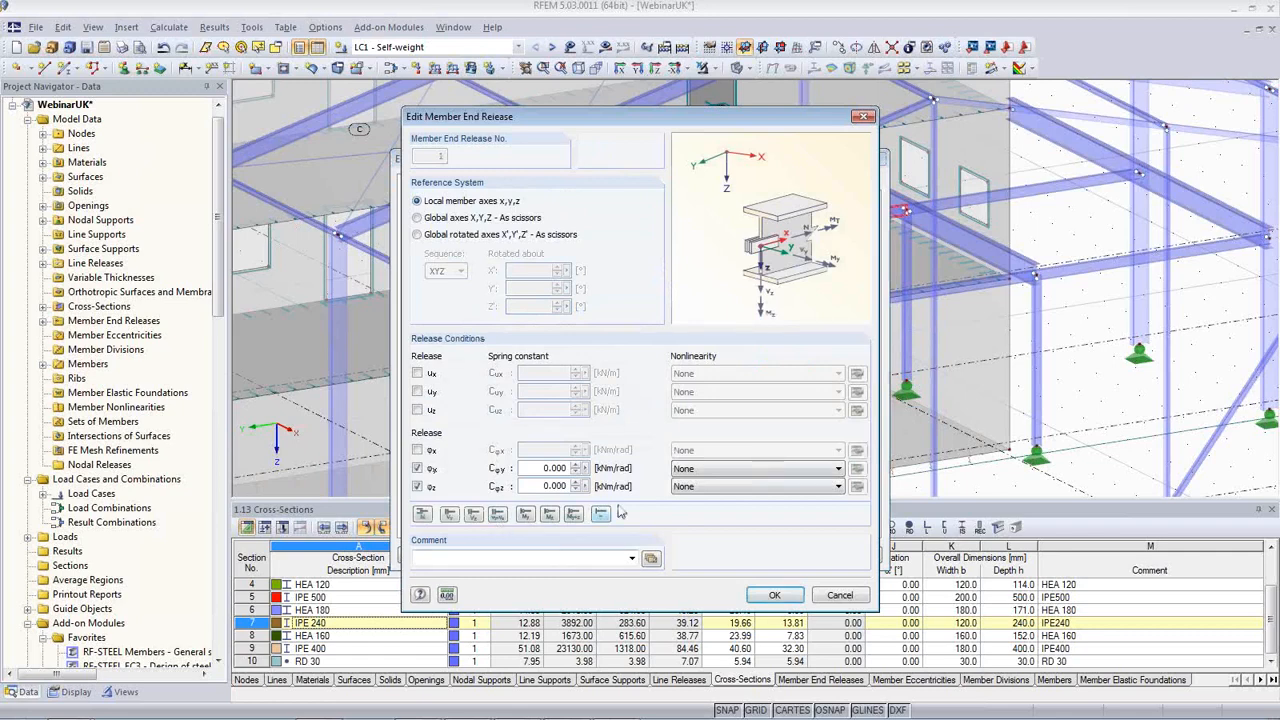
{"action": "left_click", "coordinate": [808, 487]}
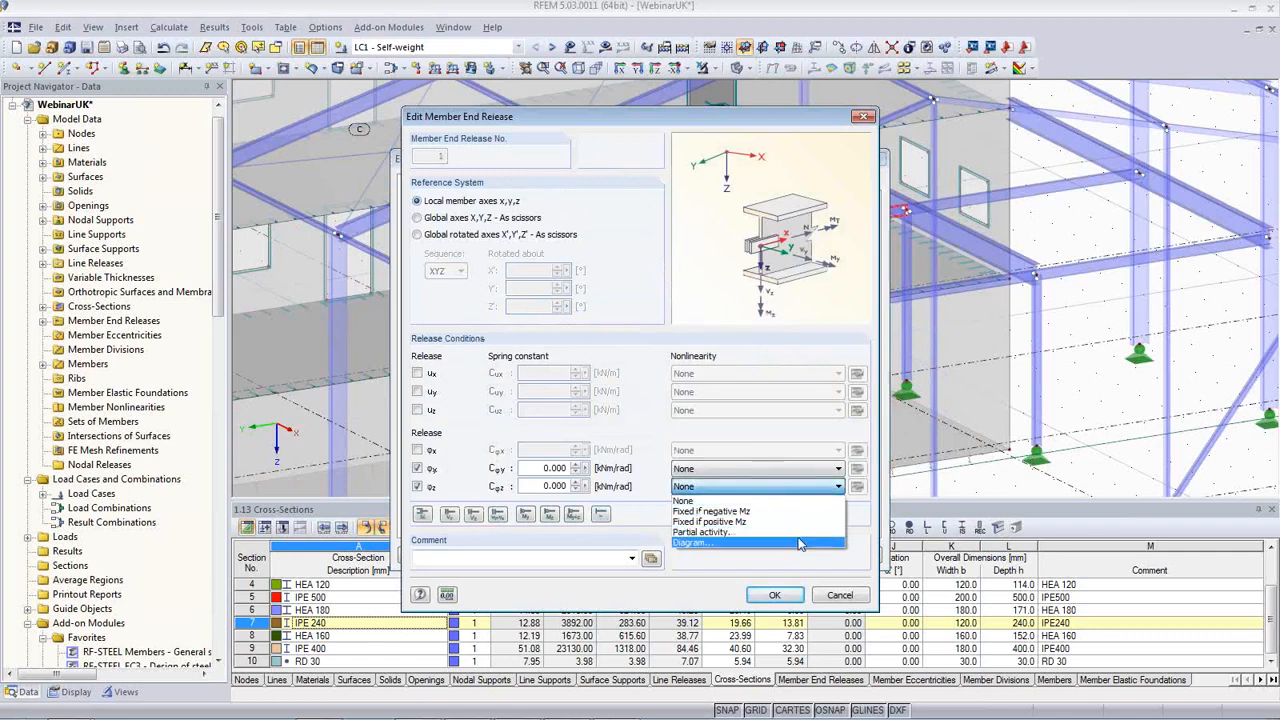
{"action": "left_click", "coordinate": [800, 532]}
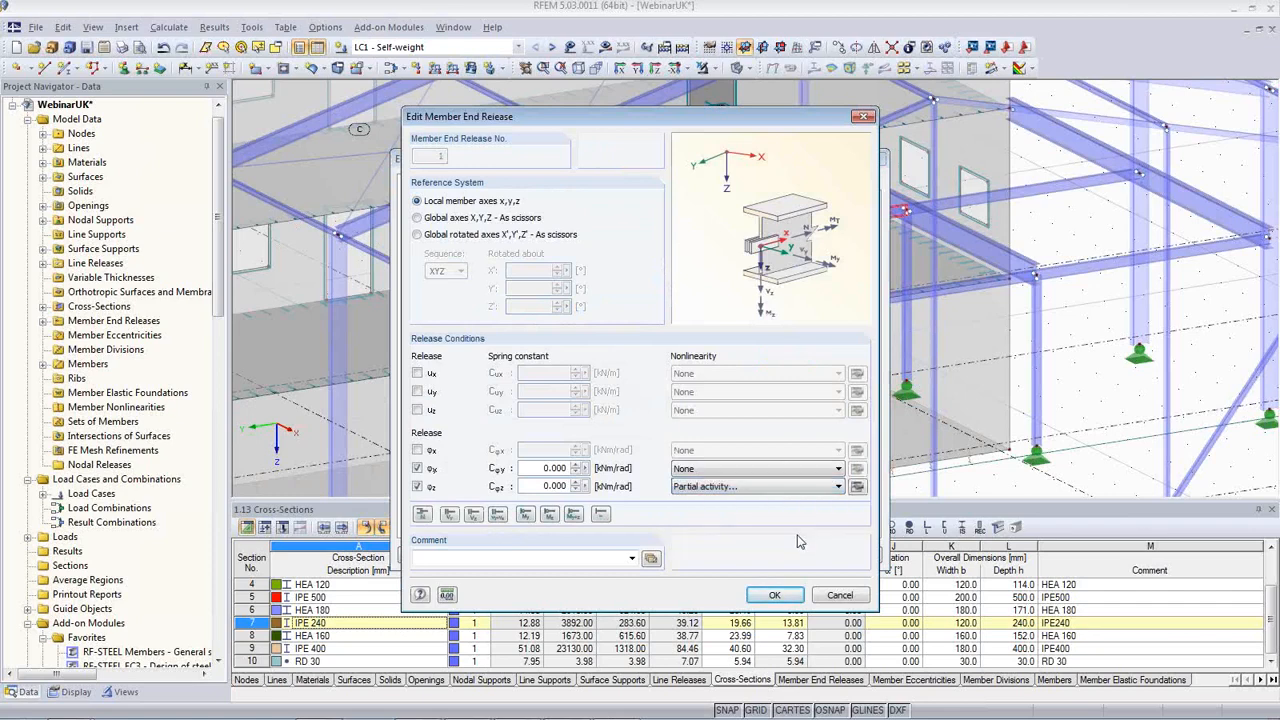
{"action": "left_click", "coordinate": [857, 486]}
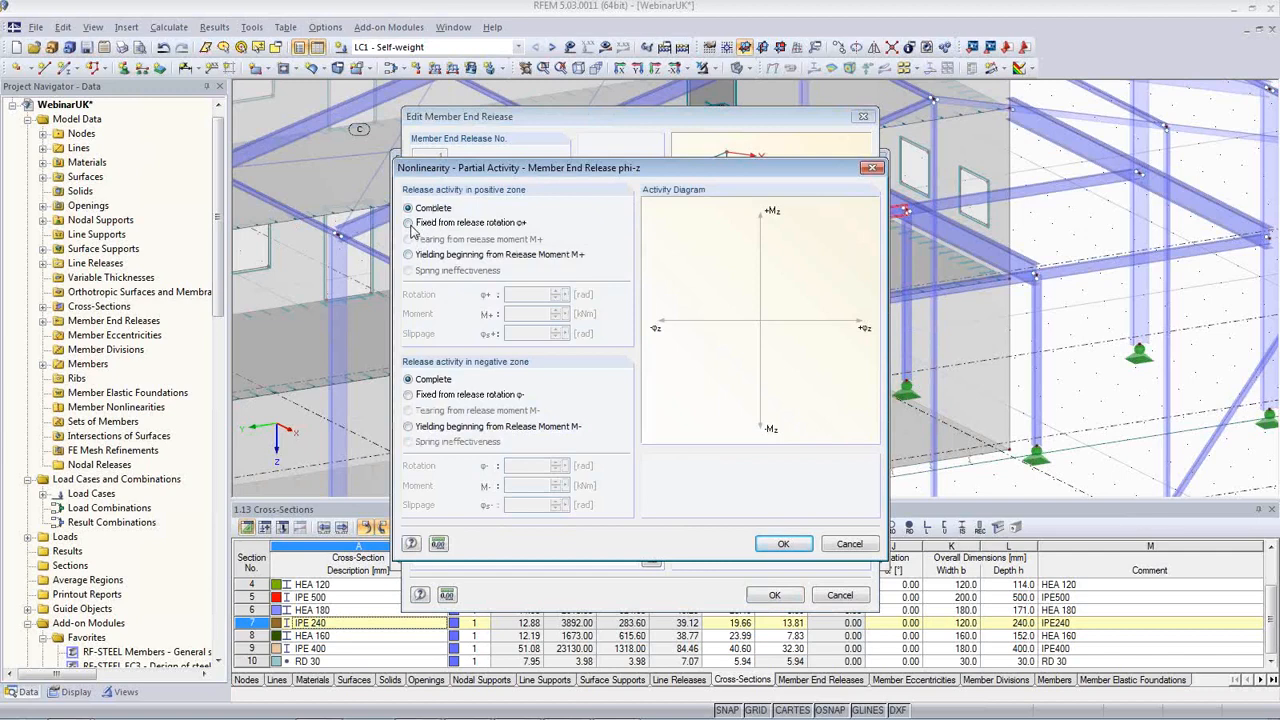
{"action": "left_click", "coordinate": [408, 255]}
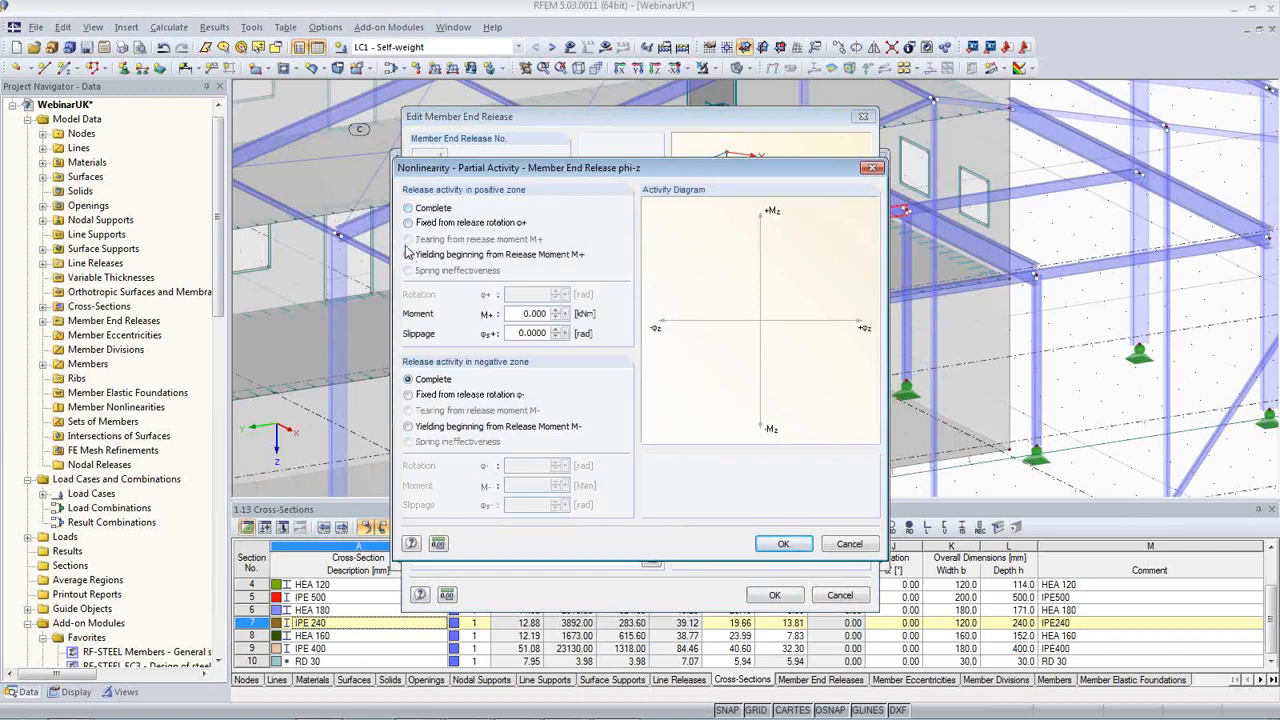
{"action": "left_click", "coordinate": [408, 208]}
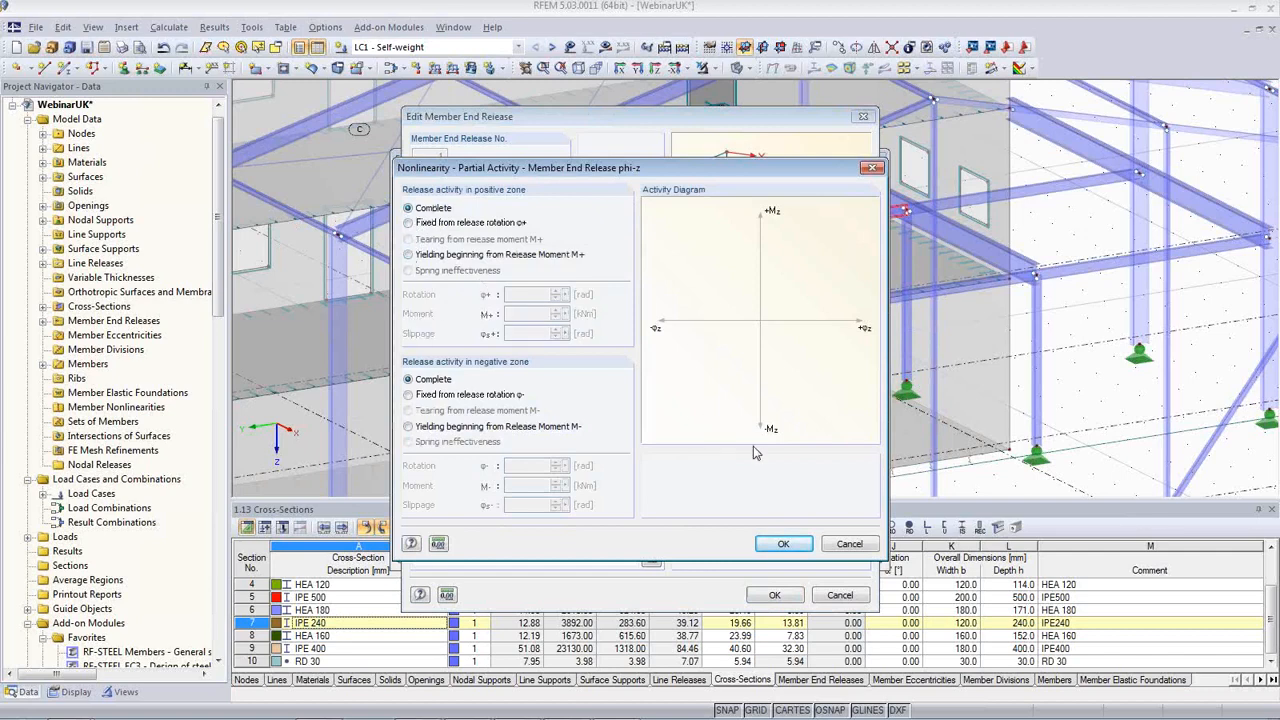
{"action": "left_click", "coordinate": [849, 544]}
Return the φz nonlinearity of member release 1 to None and apply the release to the floor beam
{"action": "left_click", "coordinate": [779, 488]}
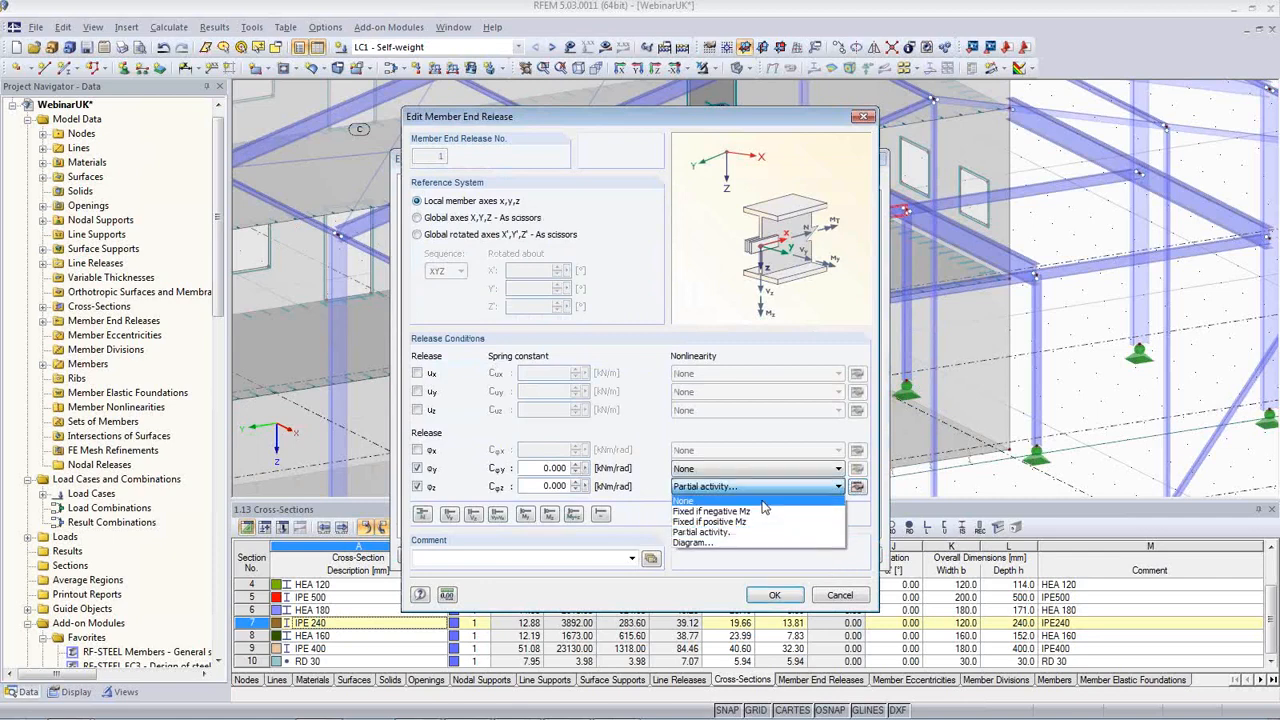
{"action": "left_click", "coordinate": [720, 498]}
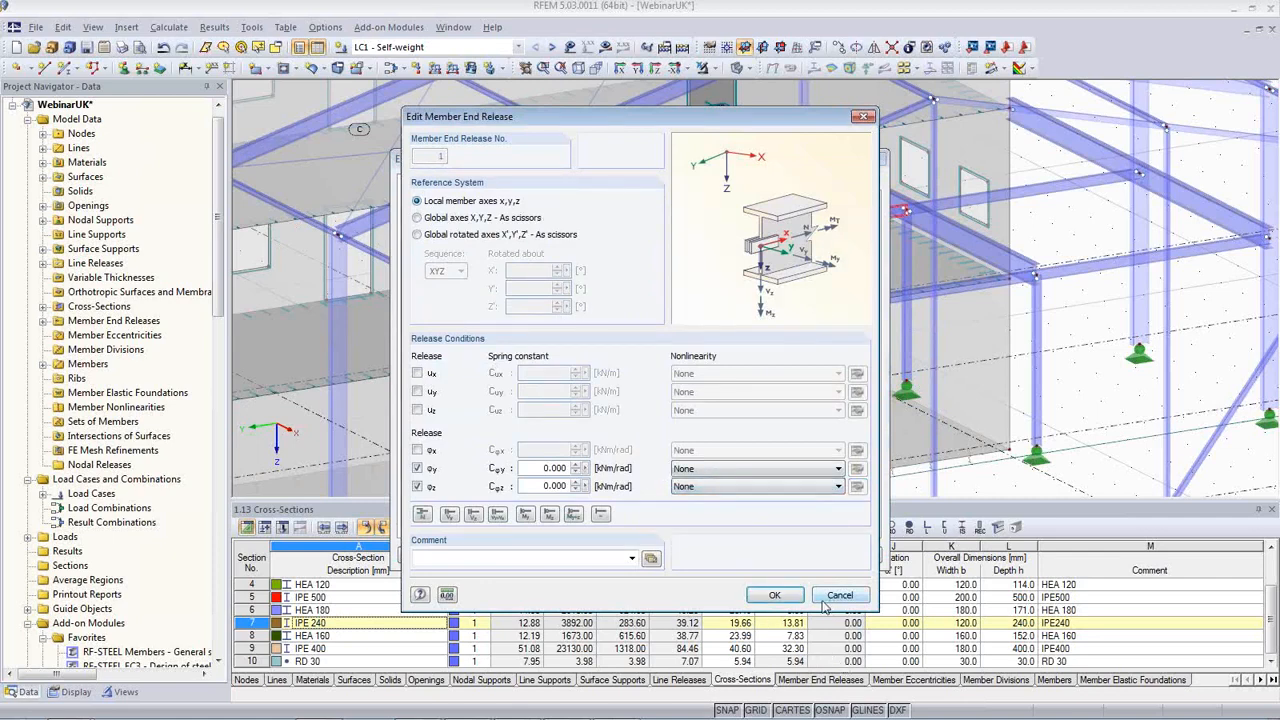
{"action": "left_click", "coordinate": [774, 595]}
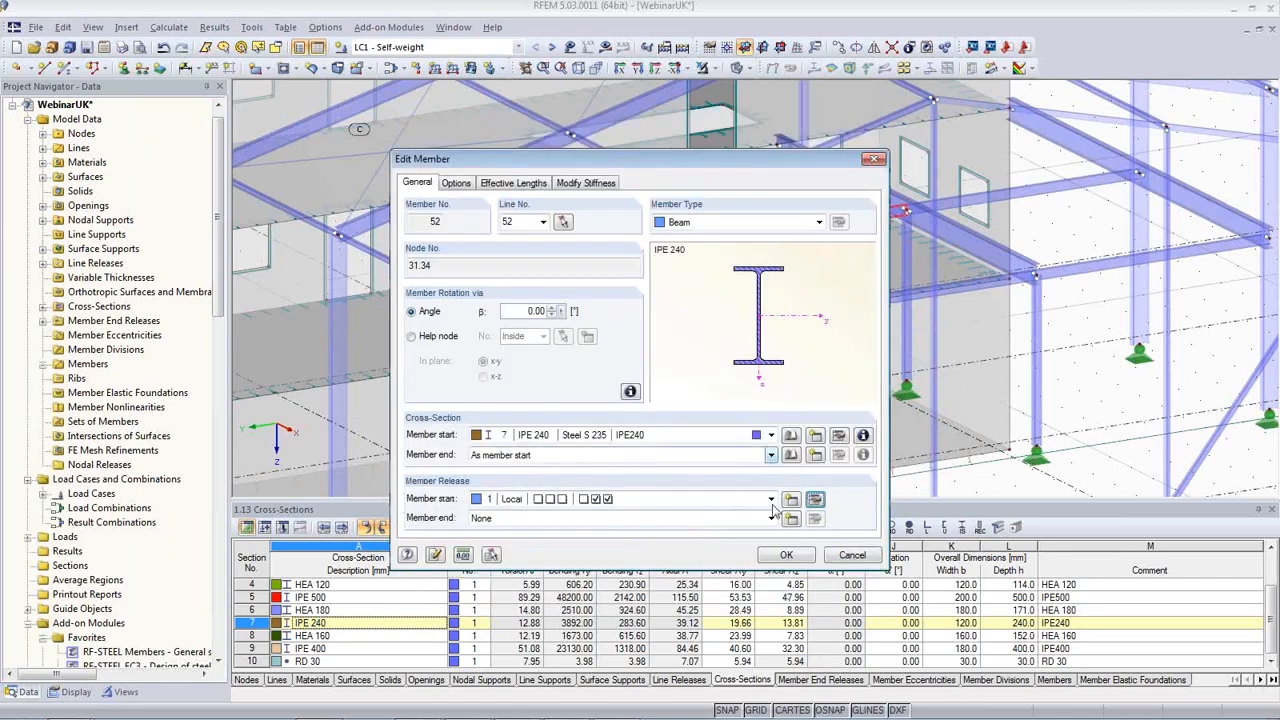
{"action": "left_click", "coordinate": [792, 561]}
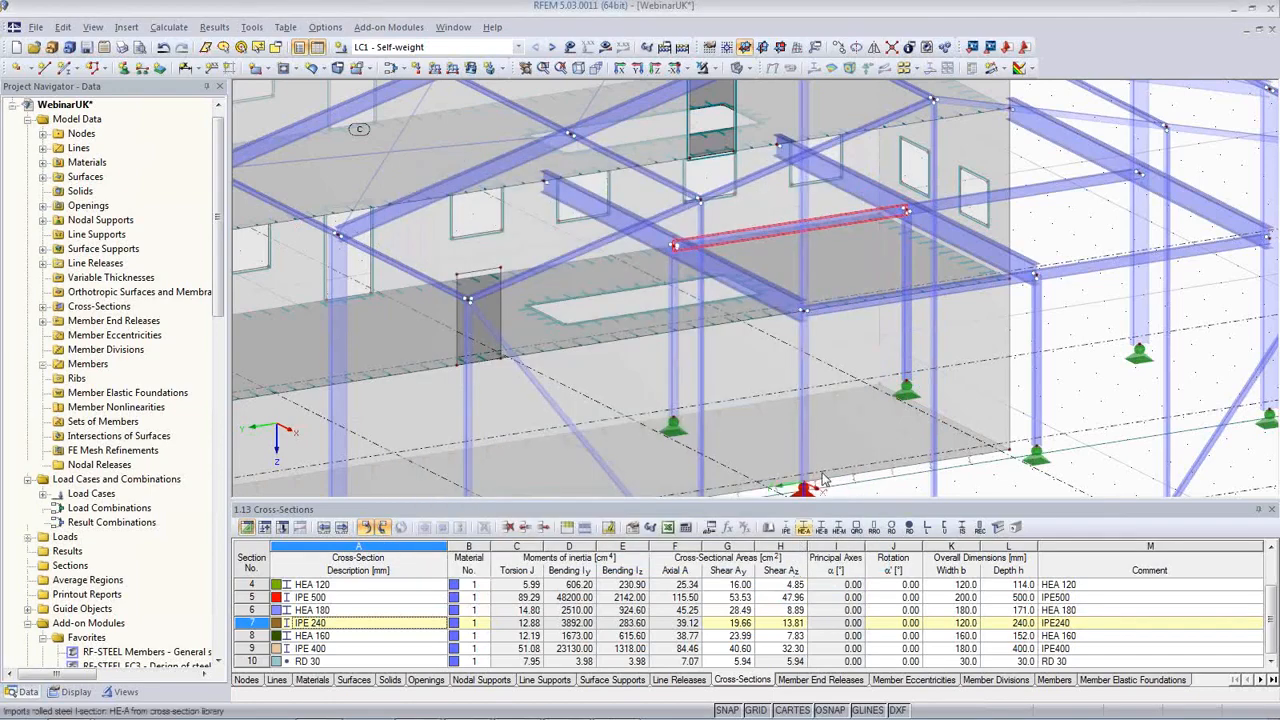
Assign member release 1 (Local) to the member end of IPE 240 floor beams no. 53 and 55
{"action": "middle_click_drag", "start_coordinate": [820, 391], "coordinate": [736, 350], "text": "ctrl"}
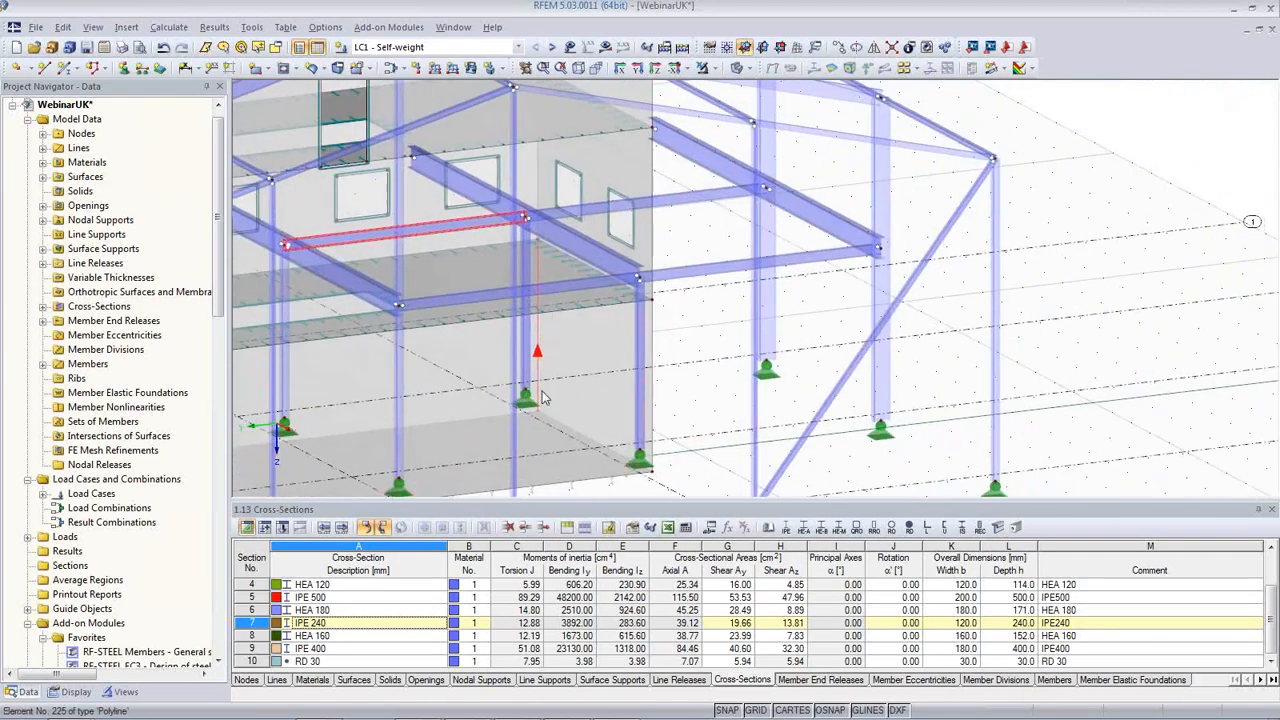
{"action": "left_click", "coordinate": [686, 203]}
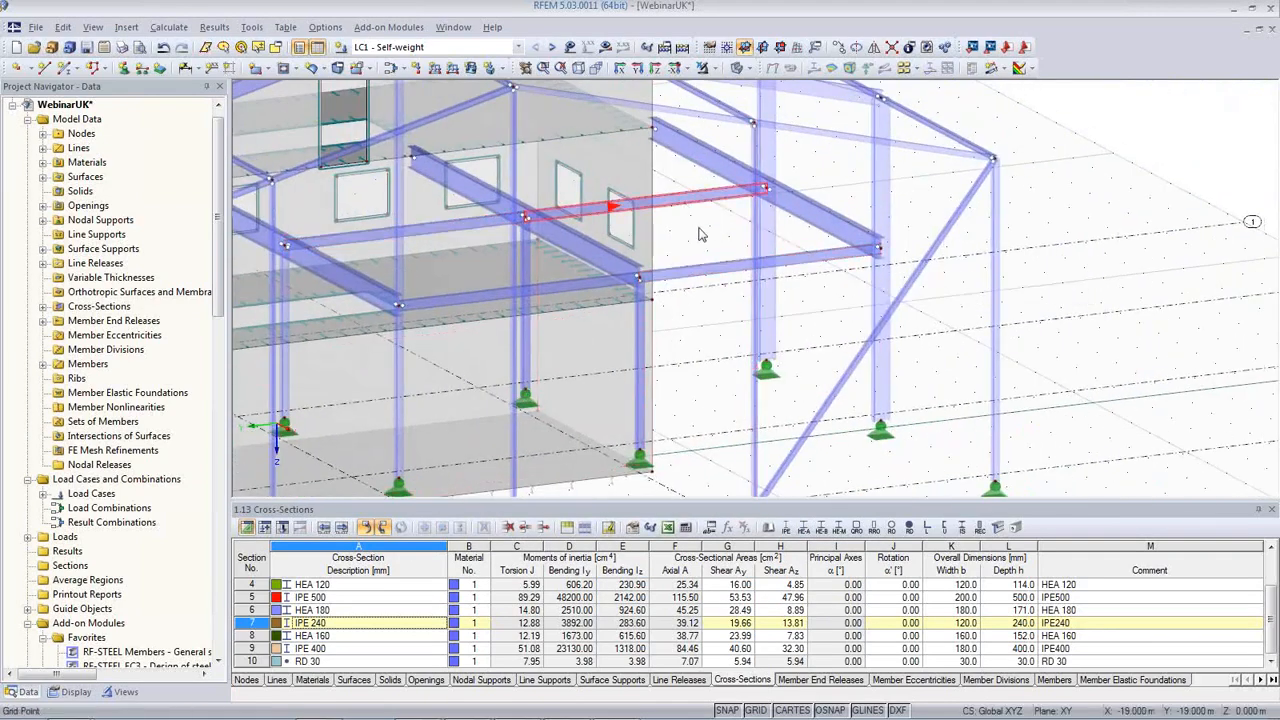
{"action": "double_click", "coordinate": [720, 275]}
{"action": "left_click", "coordinate": [694, 518]}
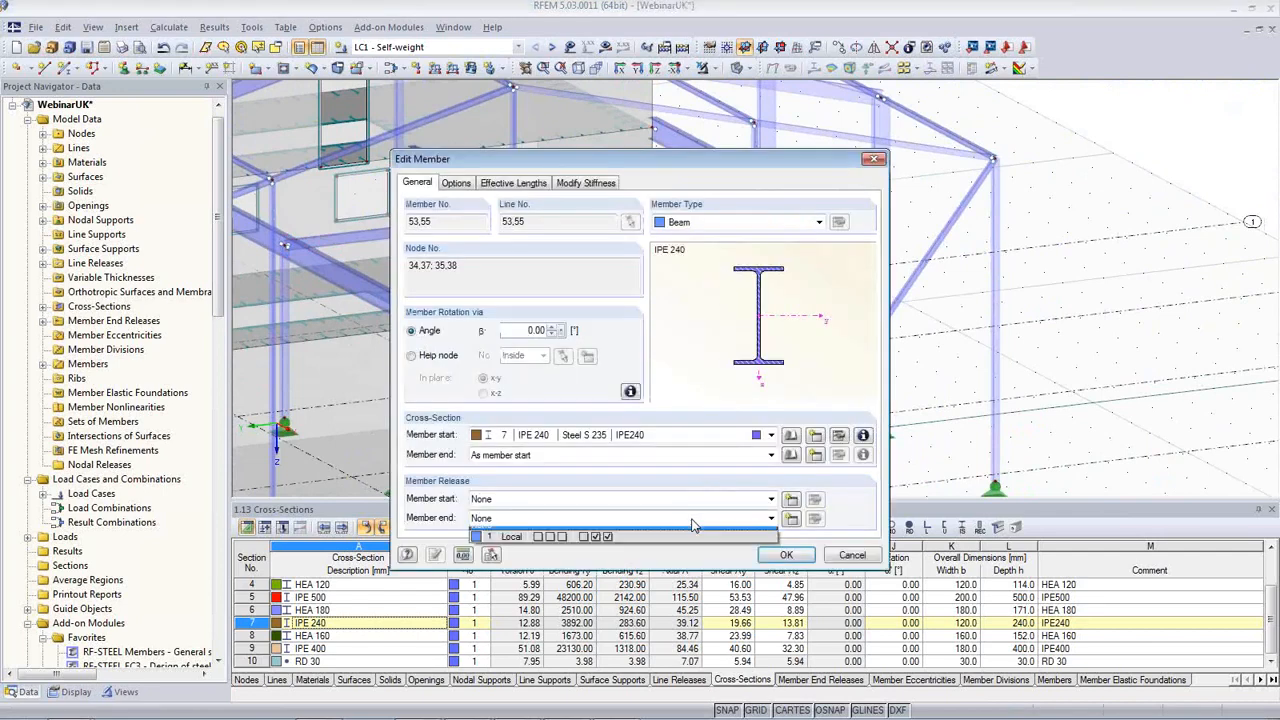
{"action": "left_click", "coordinate": [690, 545]}
{"action": "left_click", "coordinate": [789, 556]}
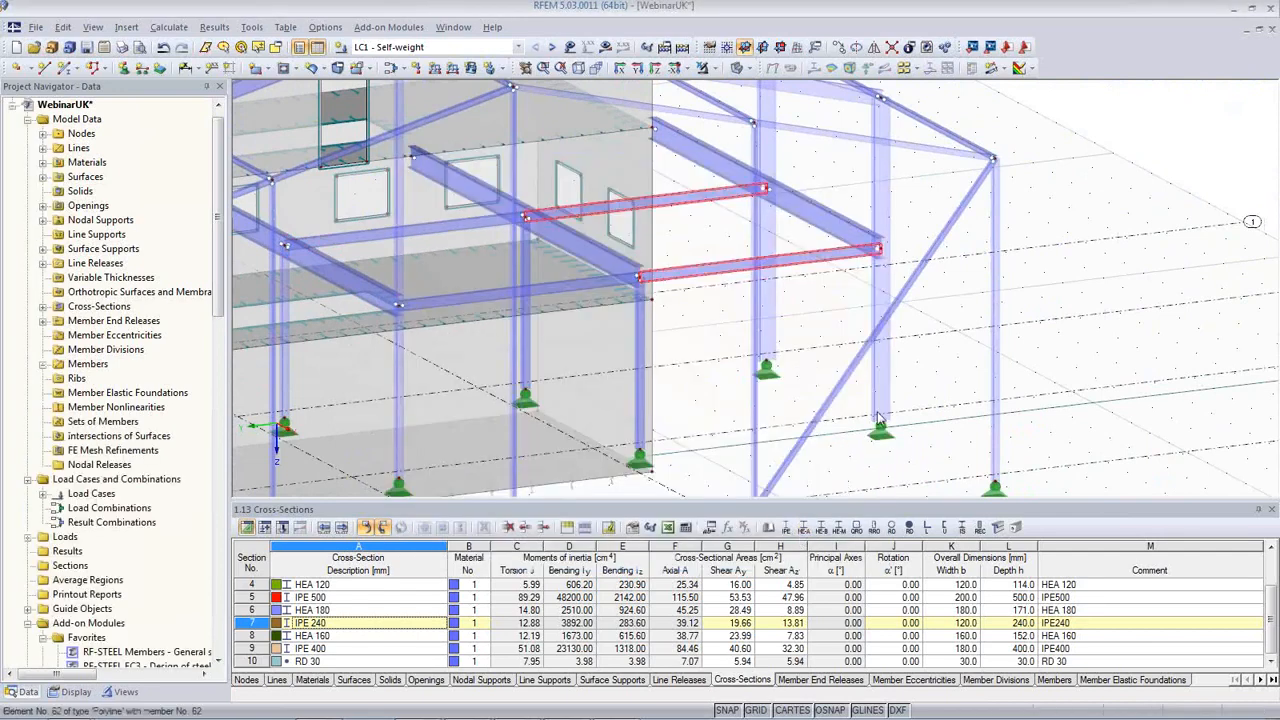
Show the loads of load case LC1 - Self-weight and examine them on the whole building
{"action": "middle_click_drag", "start_coordinate": [925, 340], "coordinate": [976, 333]}
{"action": "scroll", "coordinate": [976, 333], "scroll_direction": "down", "scroll_amount": 5}
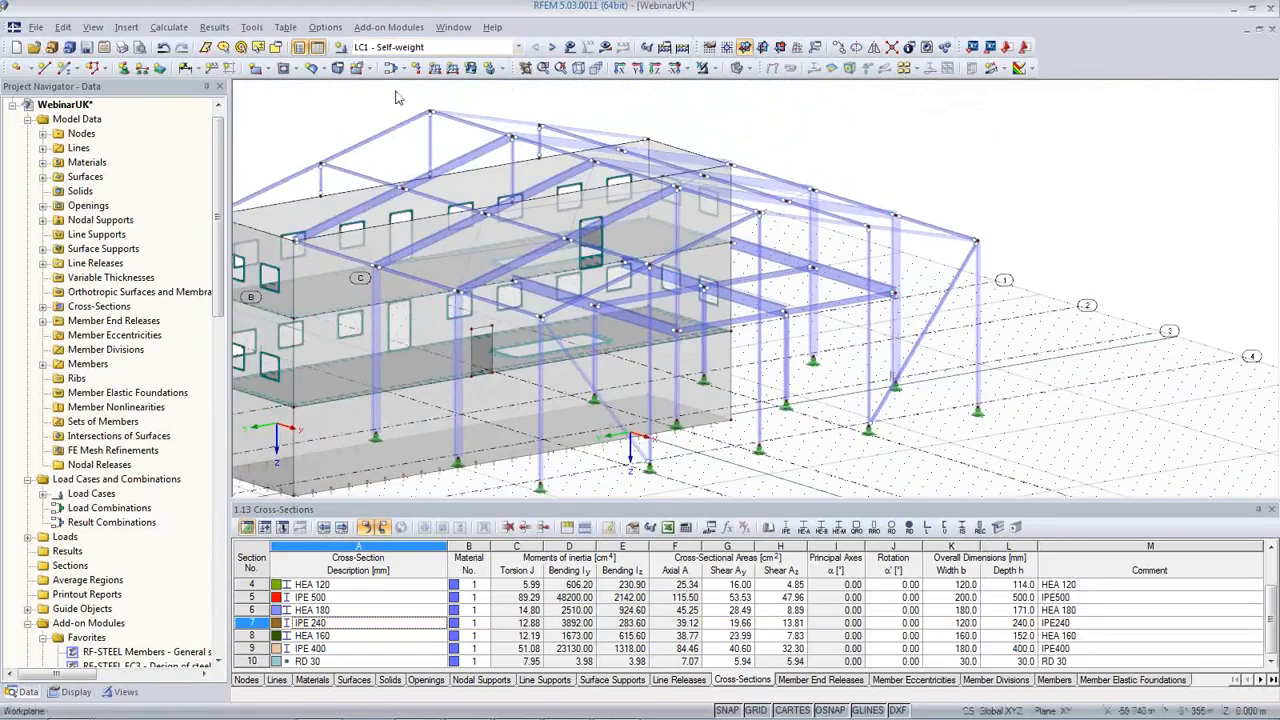
{"action": "middle_click_drag", "start_coordinate": [414, 211], "coordinate": [539, 207]}
{"action": "left_click", "coordinate": [573, 53]}
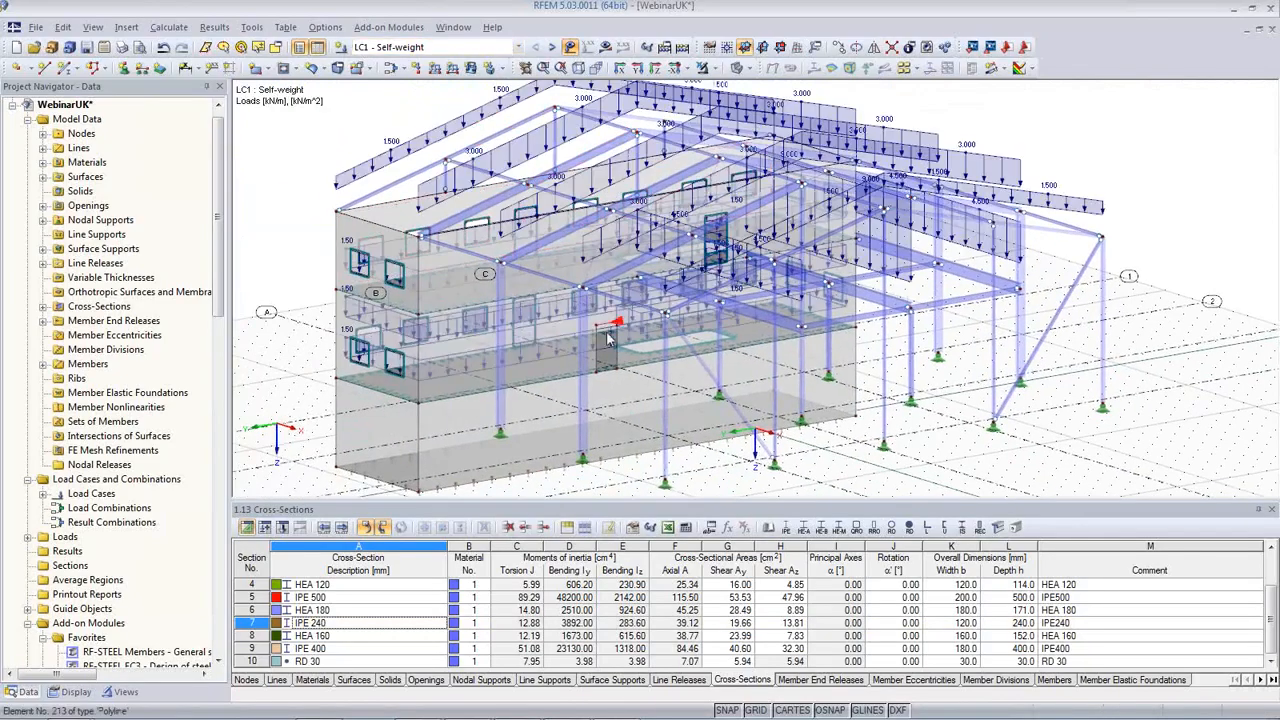
{"action": "middle_click_drag", "start_coordinate": [663, 340], "coordinate": [740, 366], "text": "ctrl"}
{"action": "scroll", "coordinate": [545, 370], "scroll_direction": "down", "scroll_amount": 2}
{"action": "middle_click_drag", "start_coordinate": [527, 374], "coordinate": [560, 385], "text": "ctrl"}
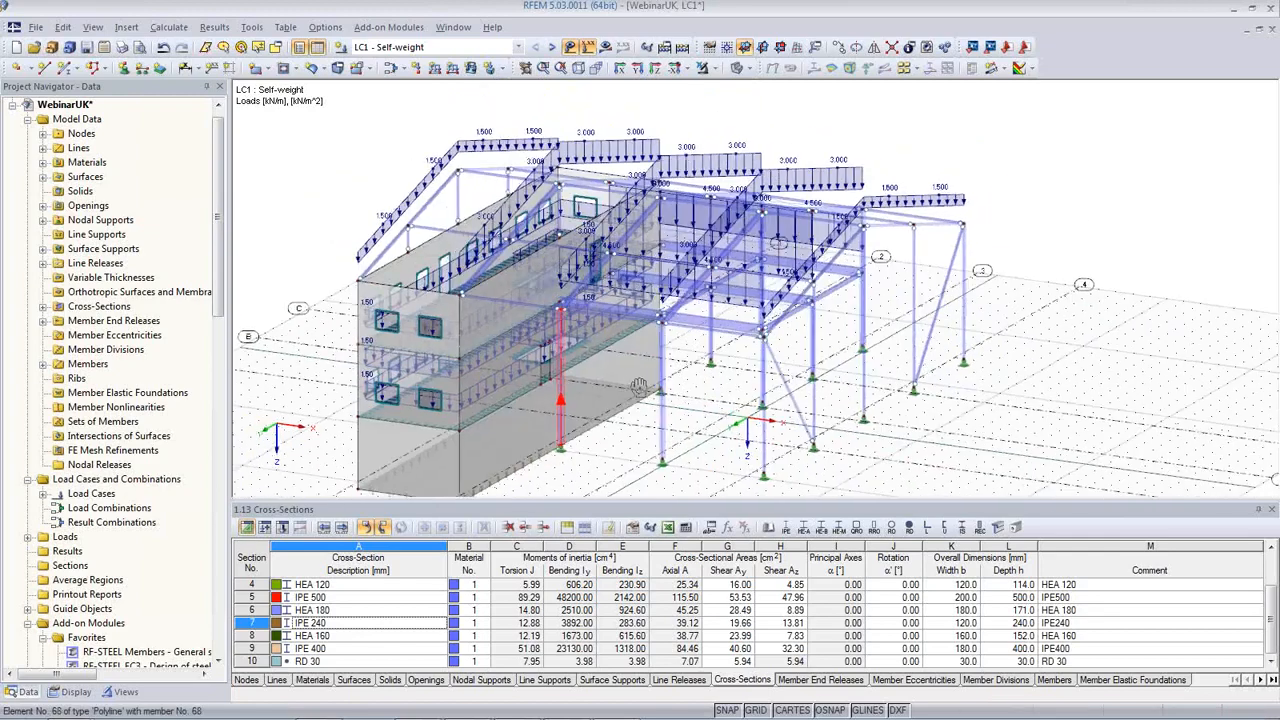
Inspect the self-weight load on member 15, previewing the Trapezoidal and Uniform distributions, and discard any changes
{"action": "double_click", "coordinate": [404, 221]}
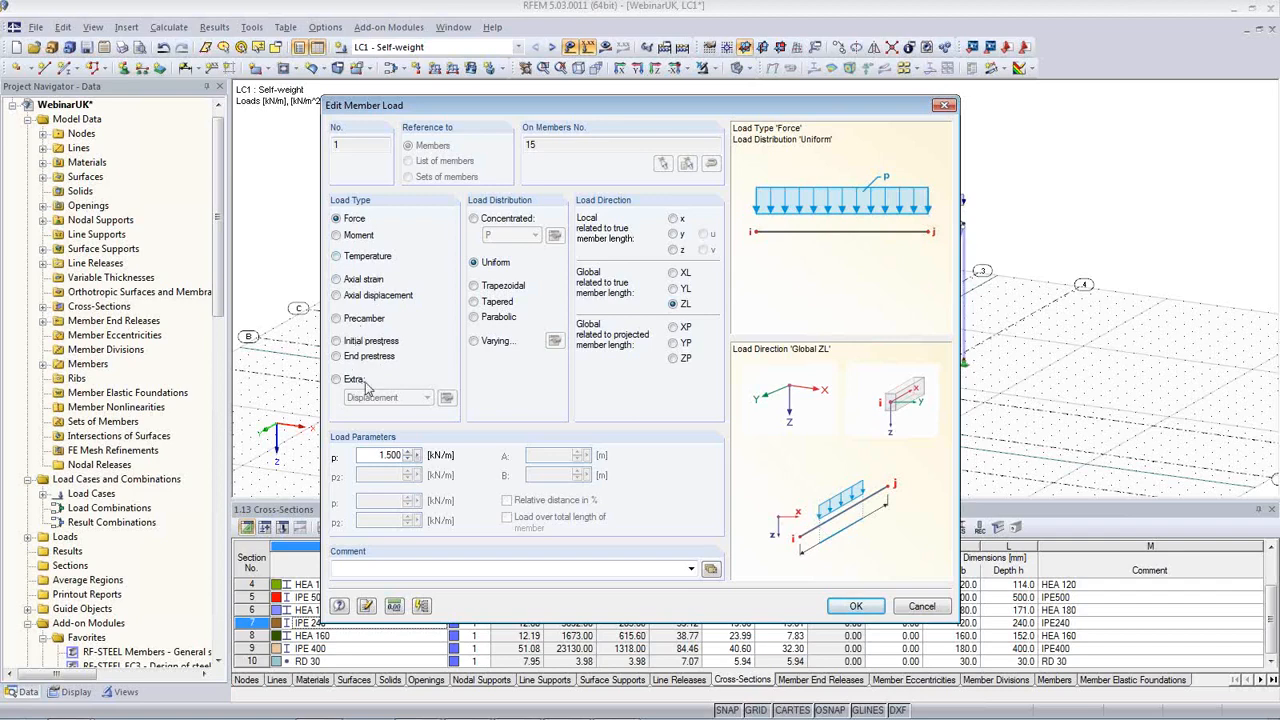
{"action": "left_click", "coordinate": [475, 286]}
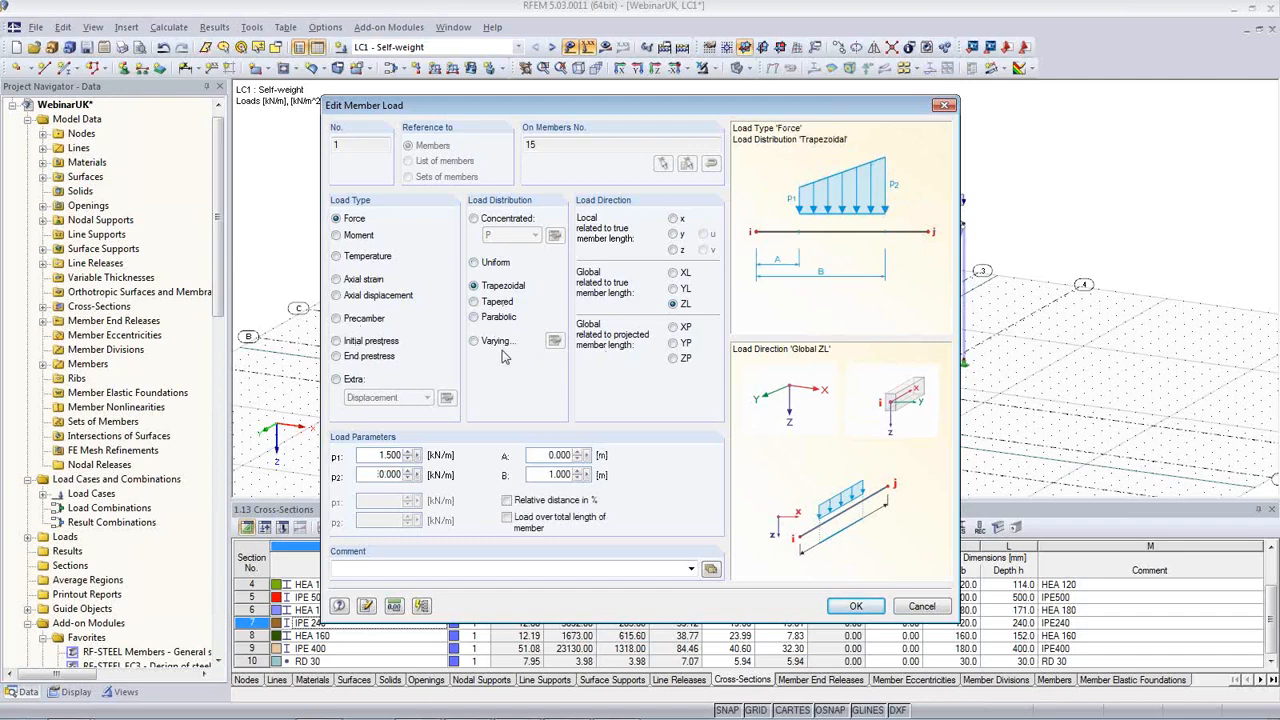
{"action": "left_click", "coordinate": [474, 263]}
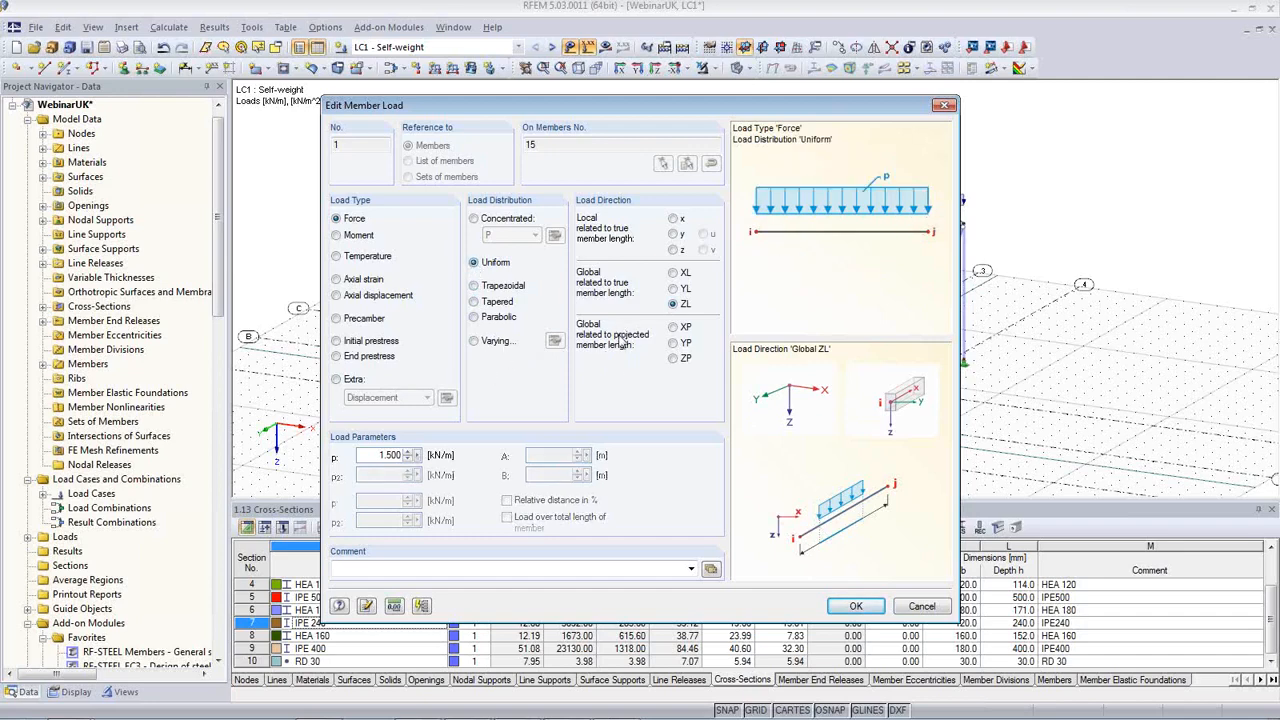
{"action": "left_click", "coordinate": [922, 607]}
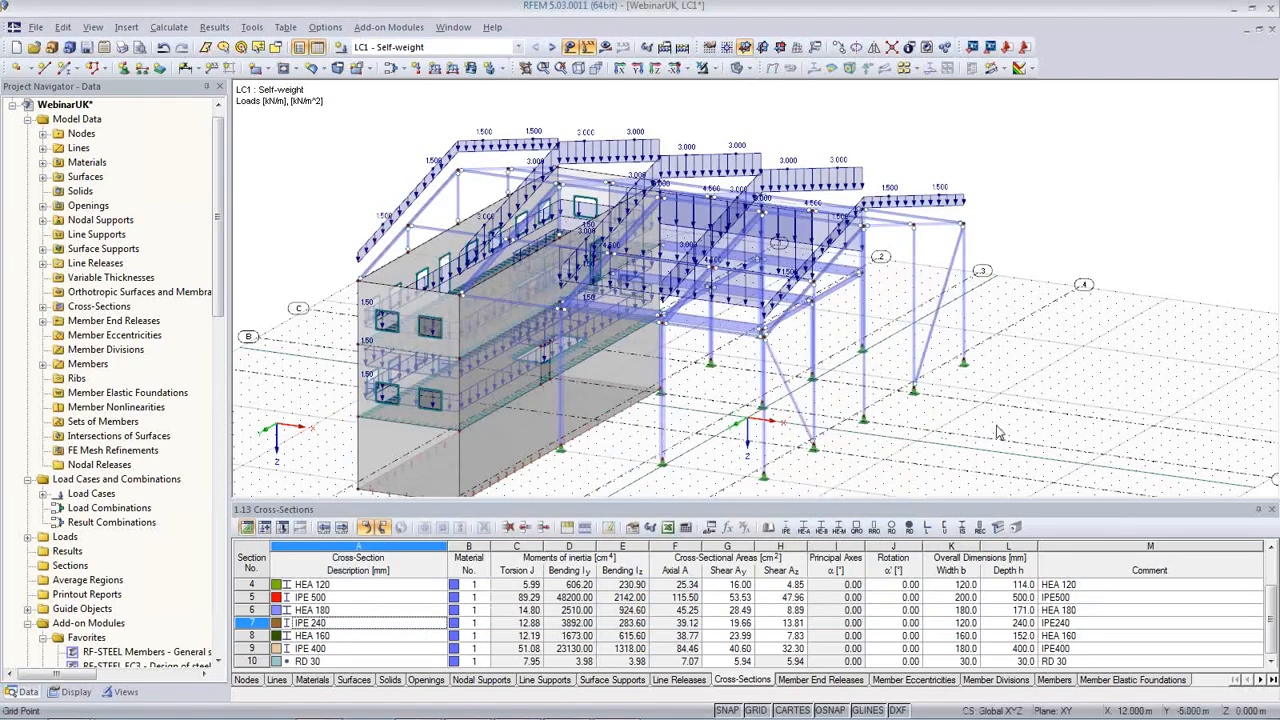
Review the loads of load cases LC2 - Snow, LC3 - Wind and LC4 - Live on the model from several sides
{"action": "middle_click_drag", "start_coordinate": [990, 430], "coordinate": [880, 424], "text": "ctrl"}
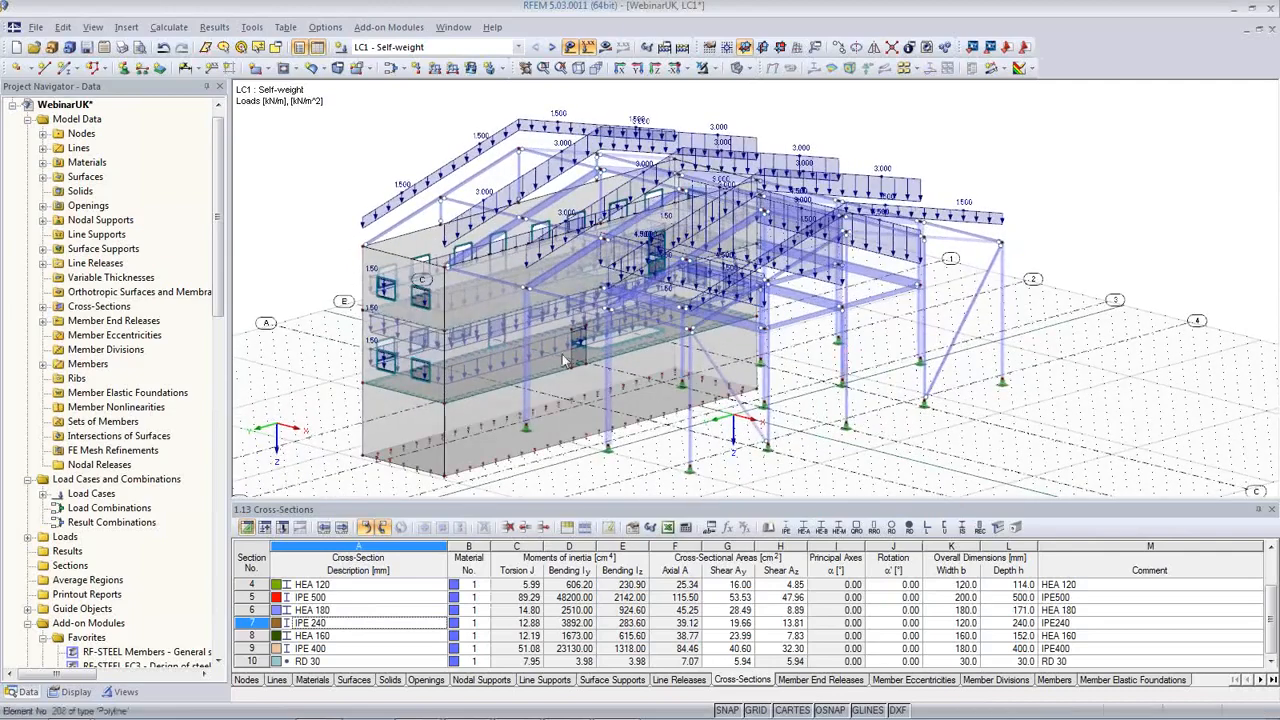
{"action": "left_click", "coordinate": [519, 47]}
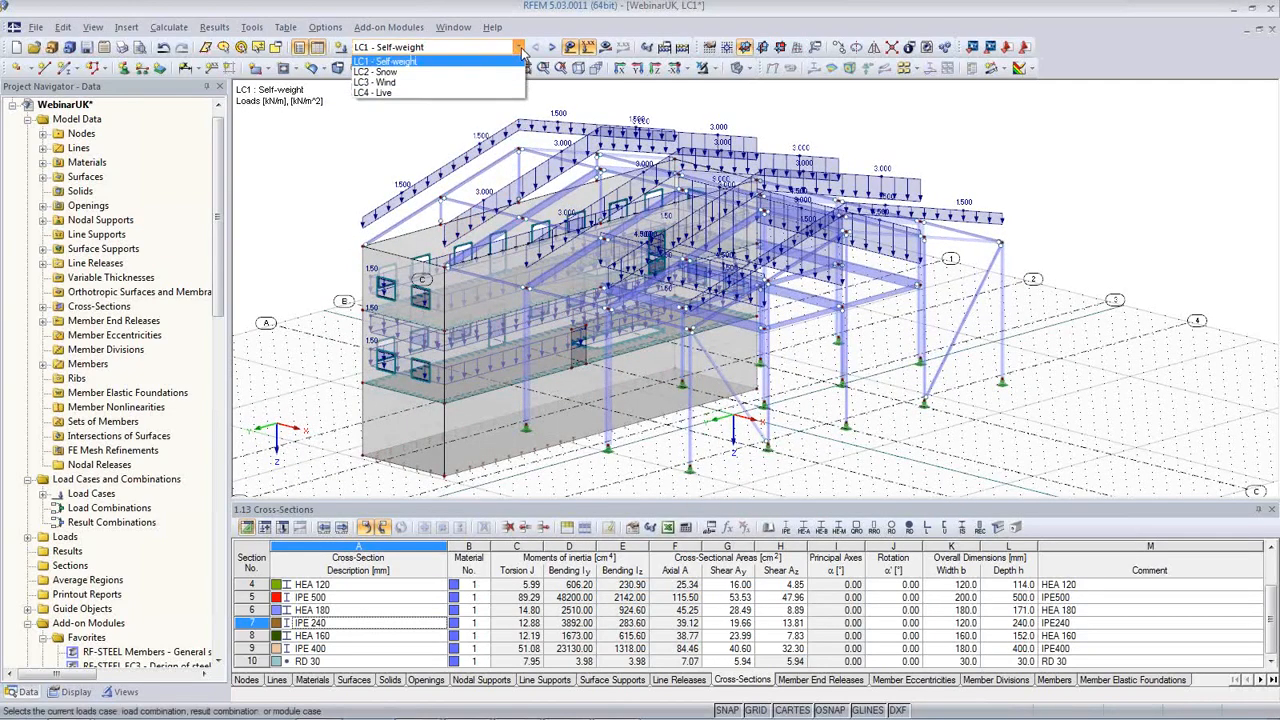
{"action": "left_click", "coordinate": [423, 64]}
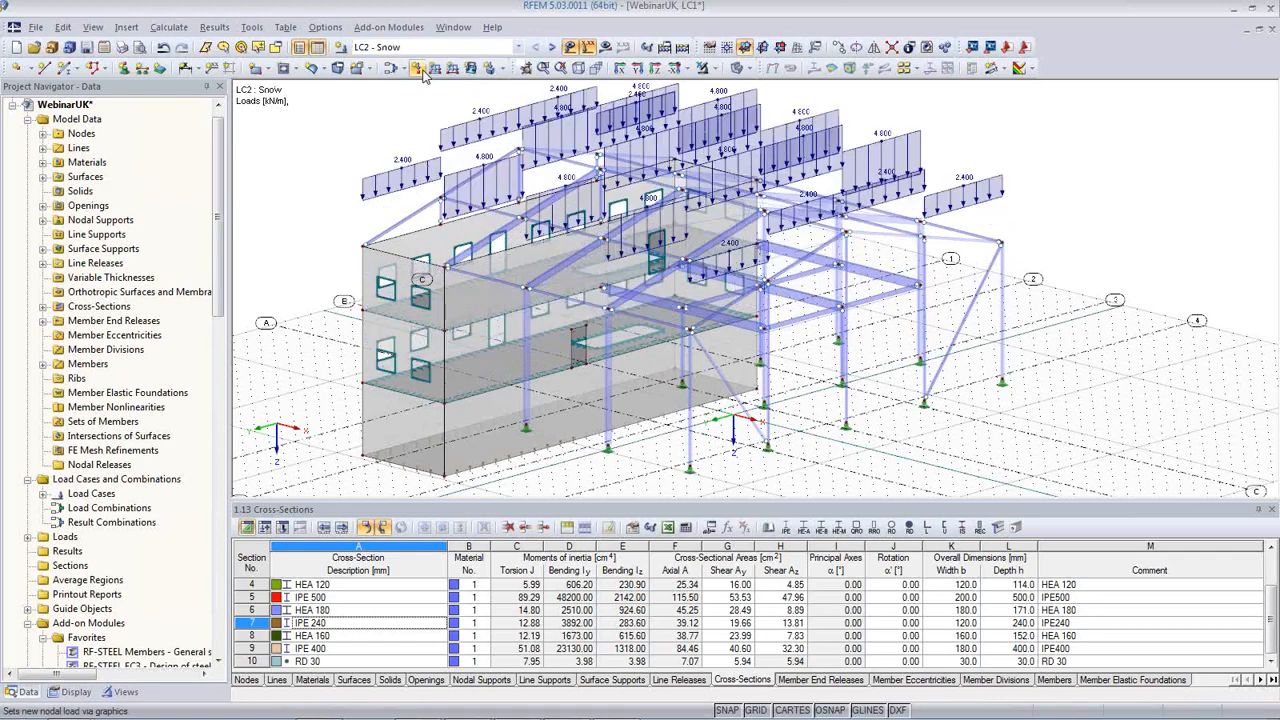
{"action": "left_click", "coordinate": [551, 48]}
{"action": "left_click", "coordinate": [551, 48]}
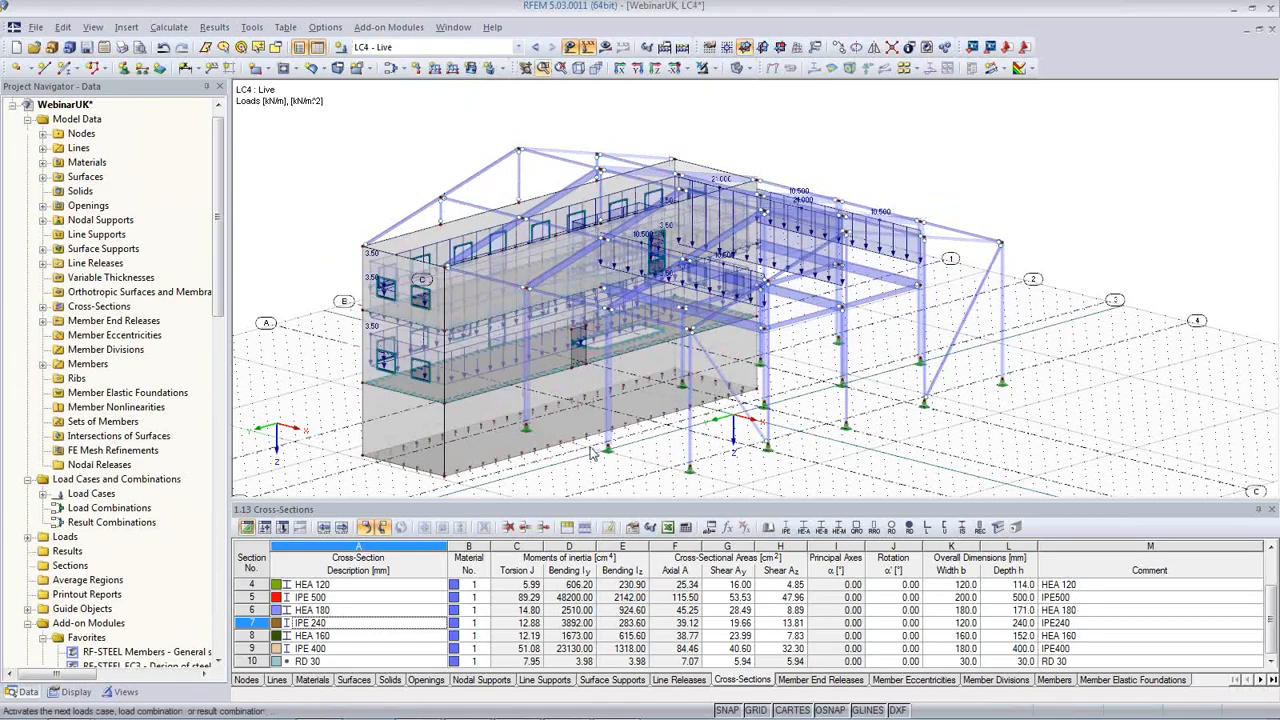
{"action": "middle_click_drag", "start_coordinate": [904, 473], "coordinate": [913, 432]}
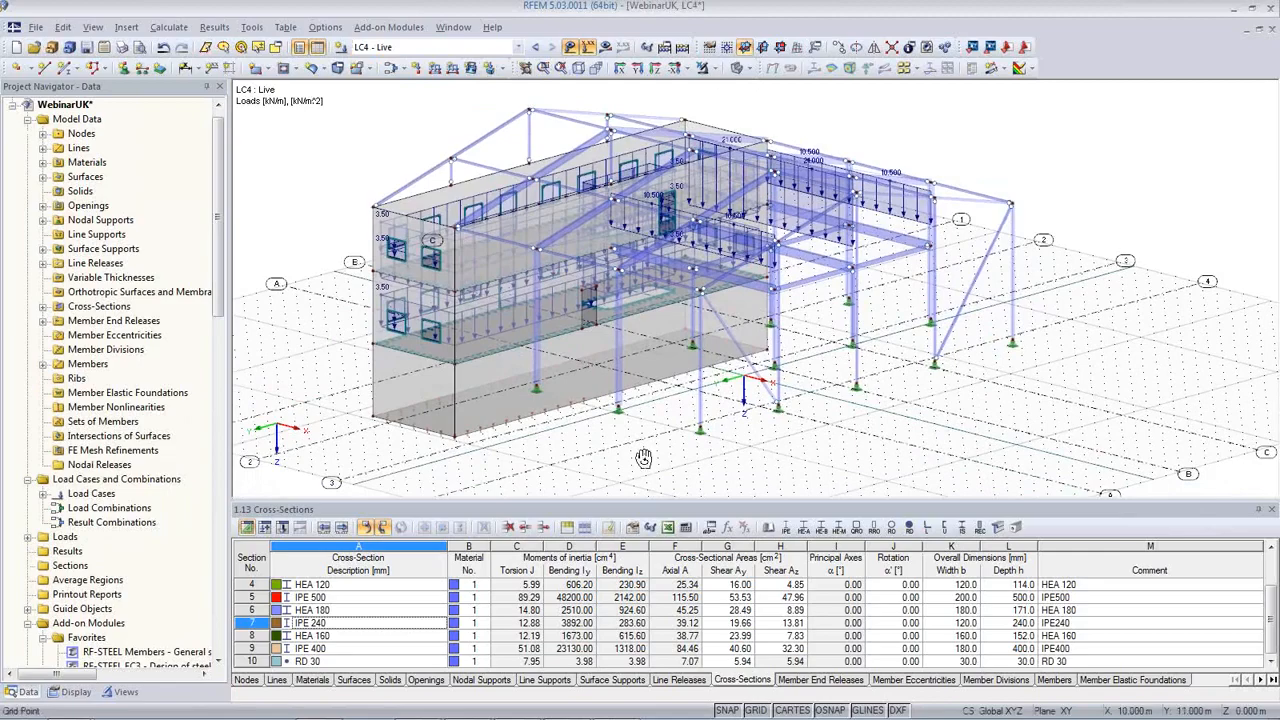
{"action": "middle_click_drag", "start_coordinate": [643, 459], "coordinate": [948, 466], "text": "ctrl"}
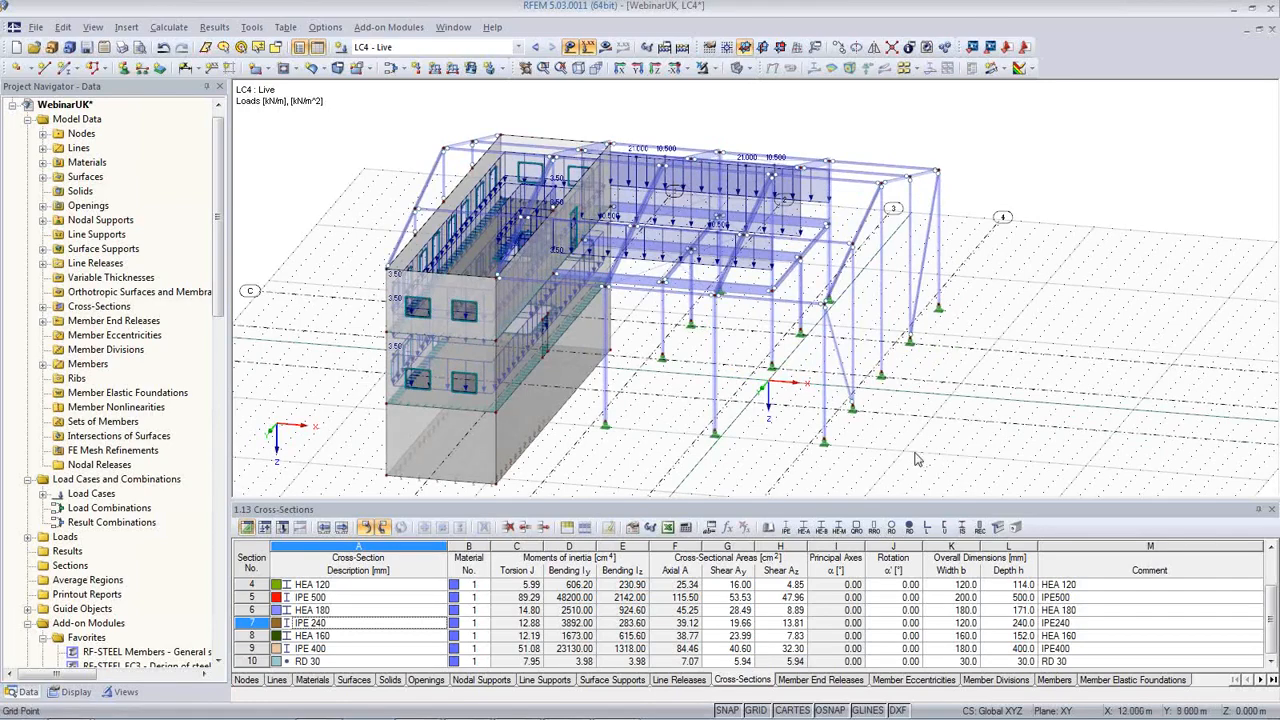
{"action": "middle_click_drag", "start_coordinate": [916, 456], "coordinate": [823, 428], "text": "ctrl"}
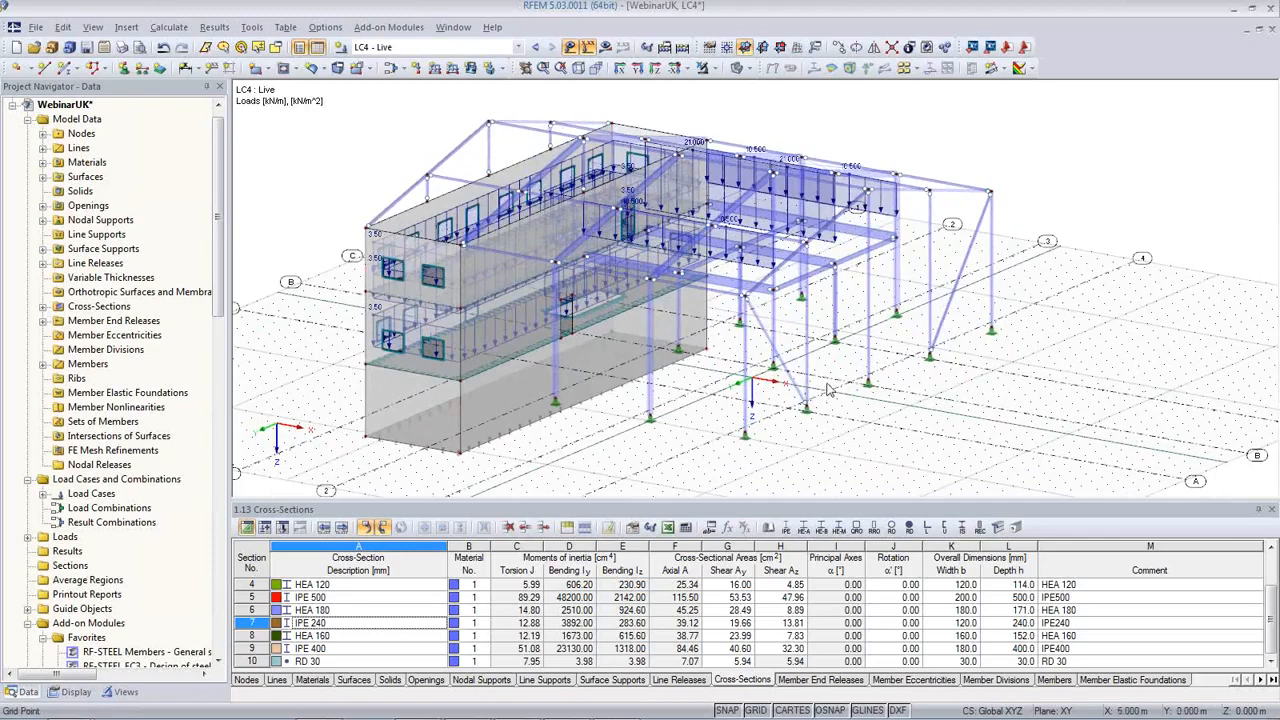
{"action": "middle_click_drag", "start_coordinate": [737, 412], "coordinate": [771, 357]}
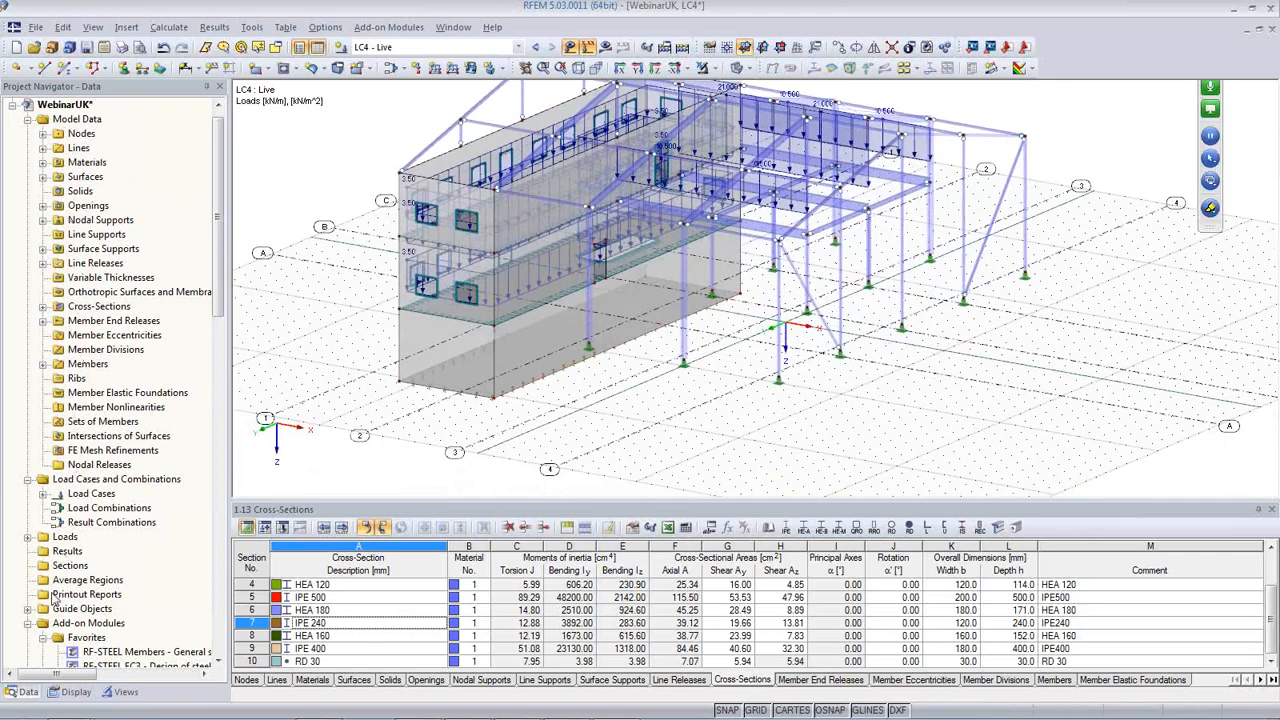
Look through the navigator's Display and Views settings and the list of available add-on modules in its project data
{"action": "left_click", "coordinate": [70, 694]}
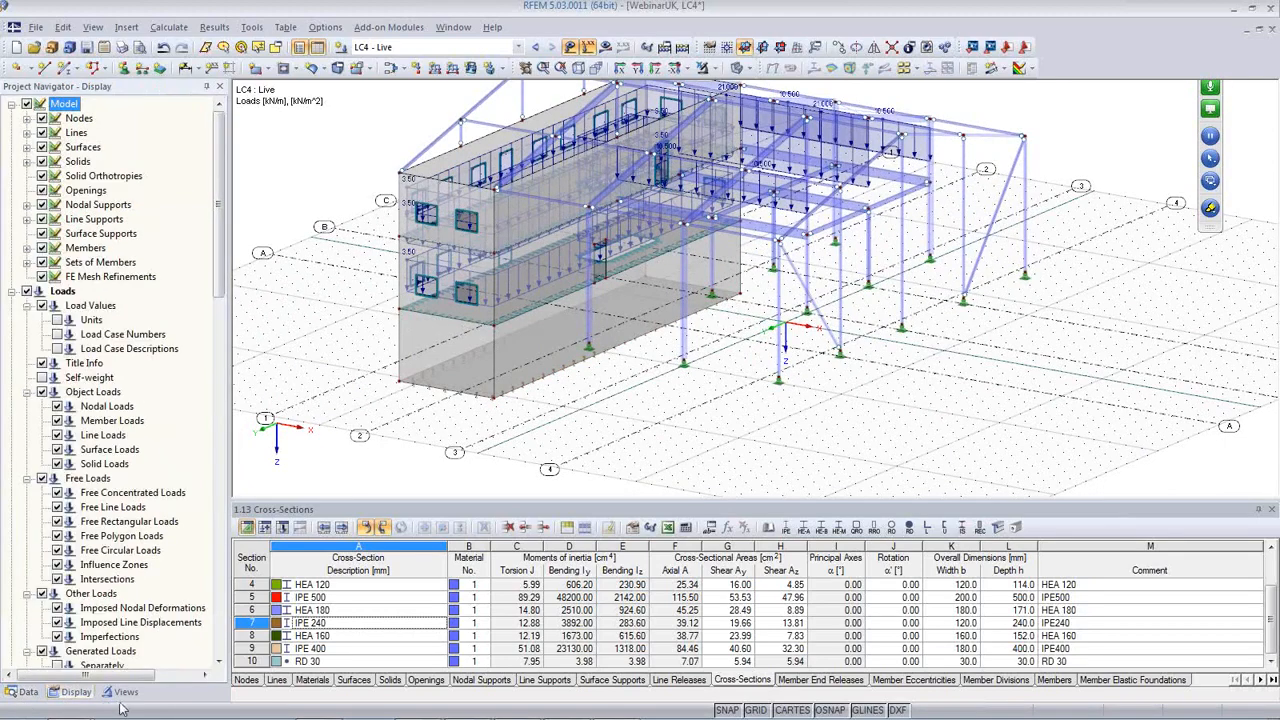
{"action": "left_click", "coordinate": [120, 693]}
{"action": "left_click", "coordinate": [25, 692]}
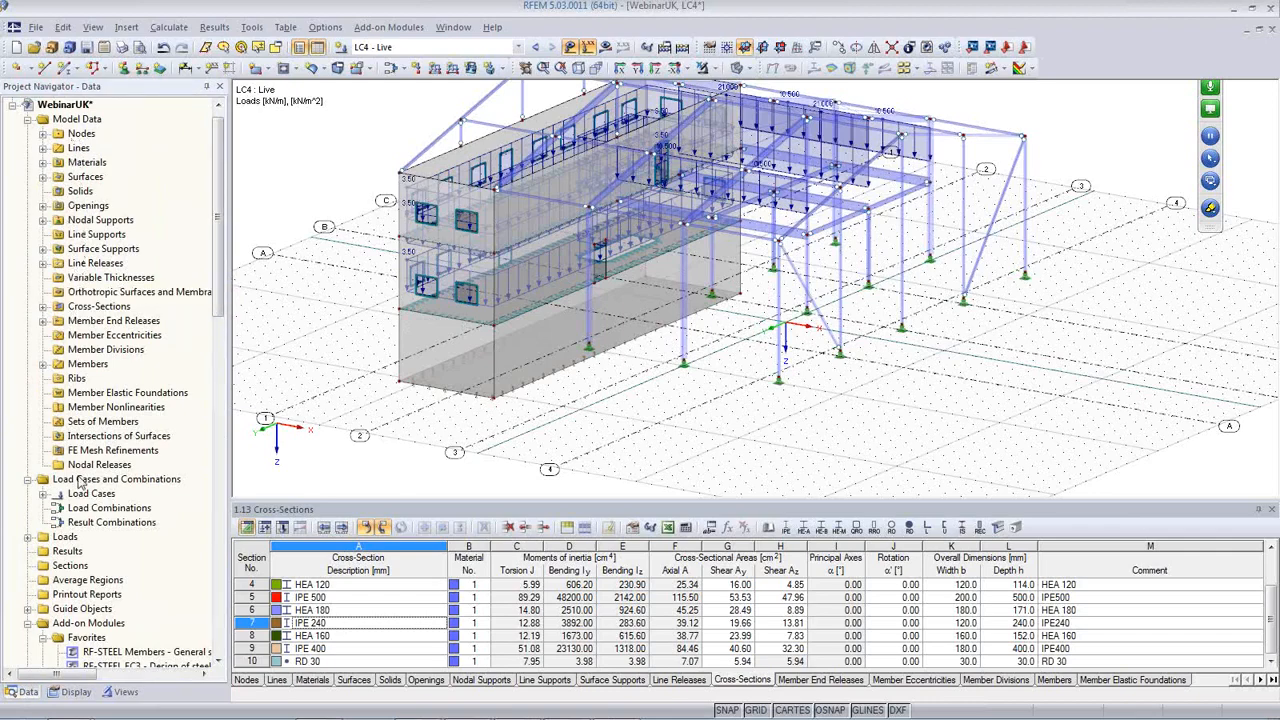
{"action": "scroll", "coordinate": [183, 512], "scroll_direction": "down", "scroll_amount": 6}
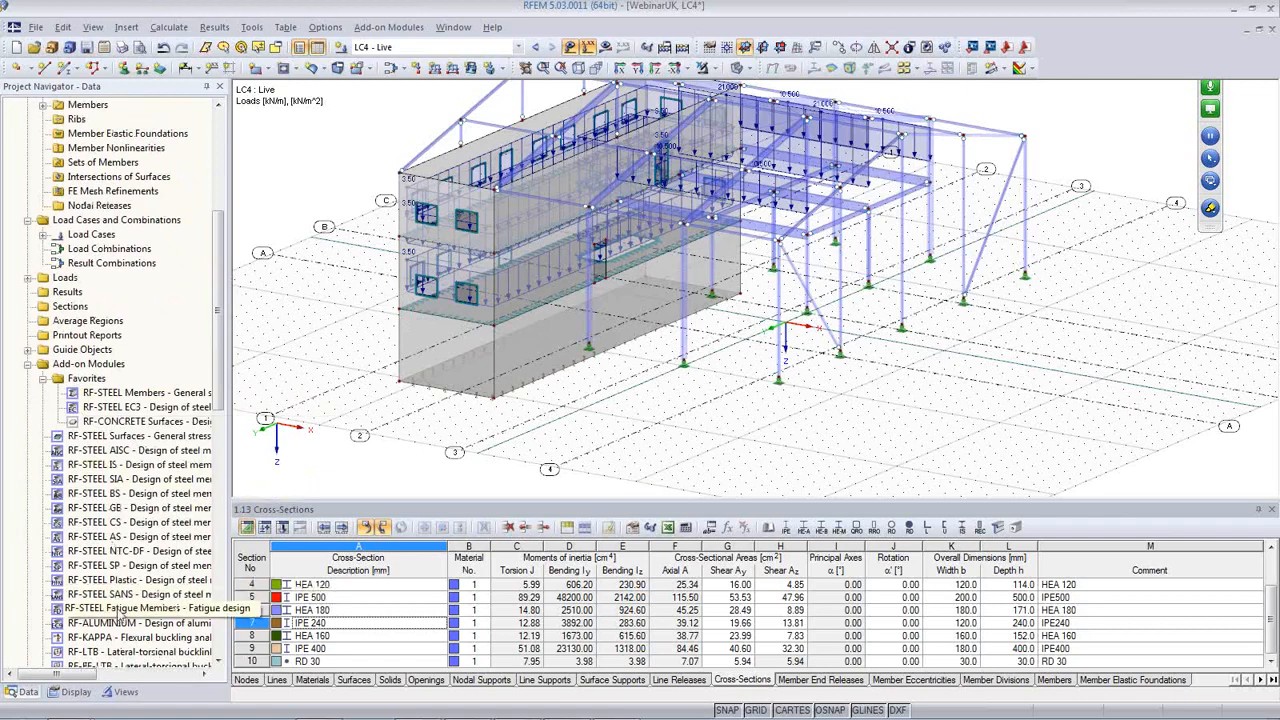
{"action": "scroll", "coordinate": [140, 580], "scroll_direction": "down", "scroll_amount": 4}
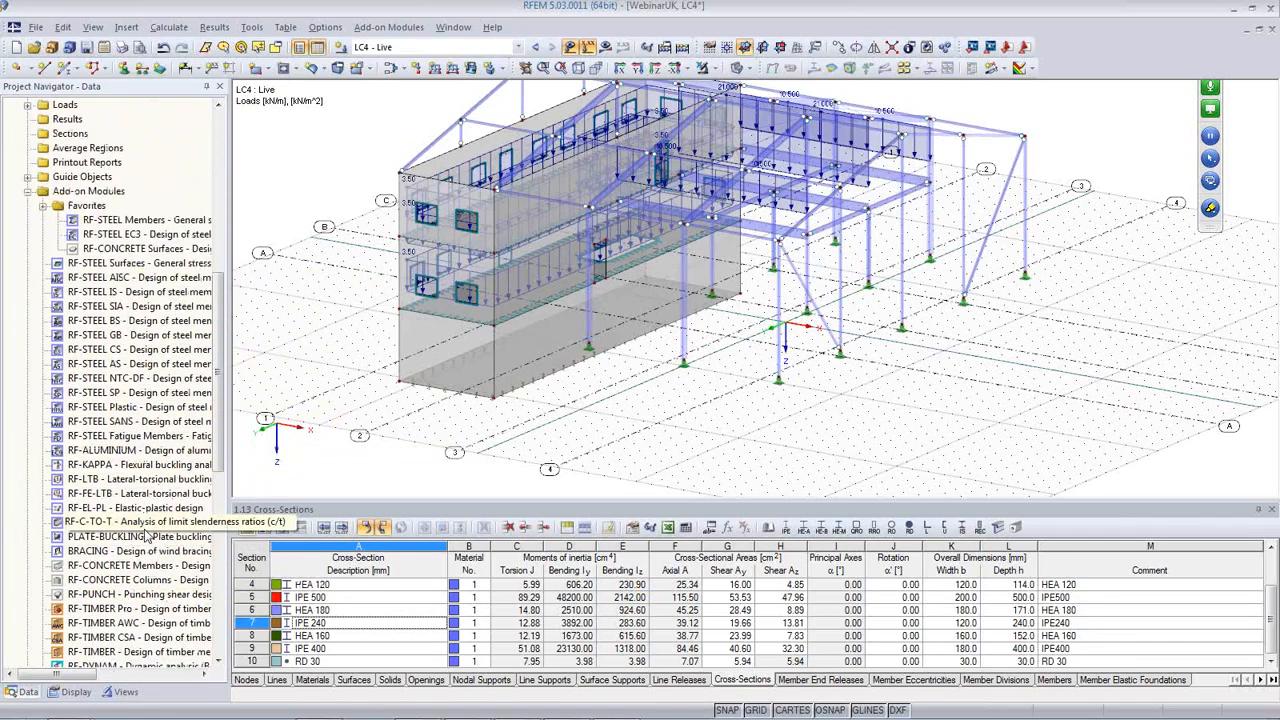
Examine the full list of steel, concrete, timber, joint and tower add-on modules in the project data, including the favorites
{"action": "scroll", "coordinate": [143, 527], "scroll_direction": "down", "scroll_amount": 2}
{"action": "scroll", "coordinate": [143, 527], "scroll_direction": "down", "scroll_amount": 3}
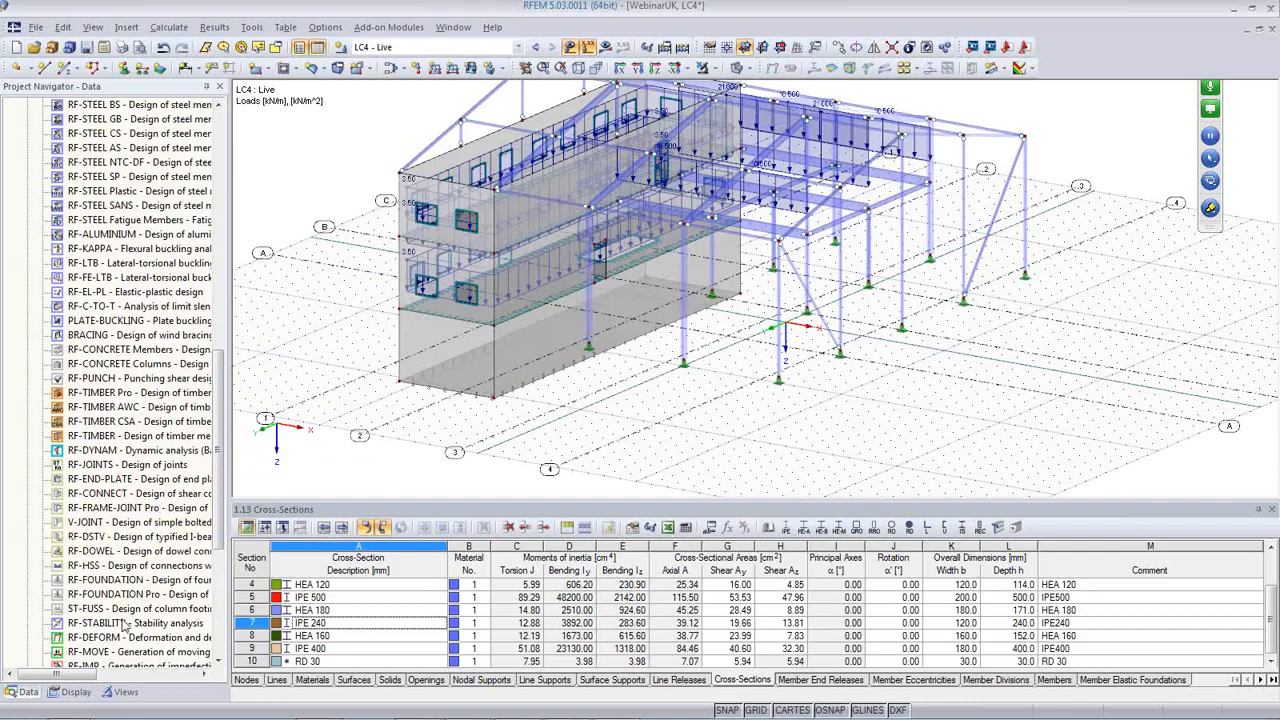
{"action": "scroll", "coordinate": [126, 623], "scroll_direction": "down", "scroll_amount": 6}
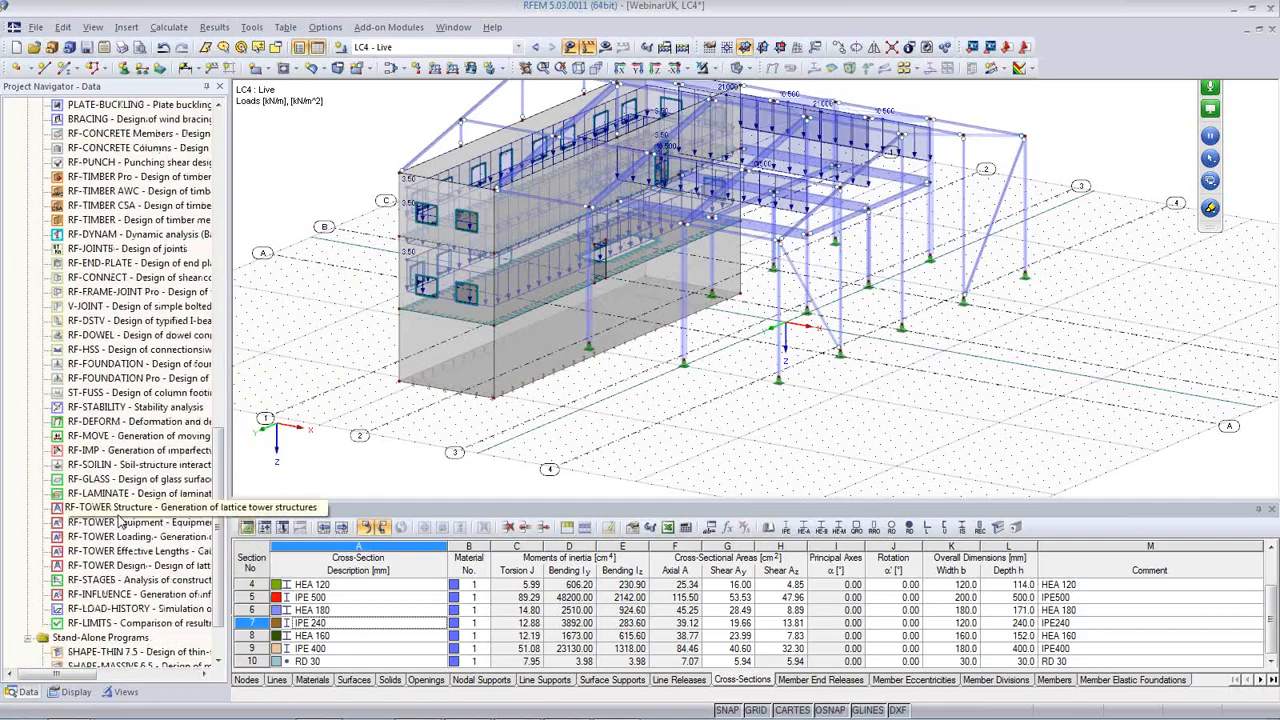
{"action": "scroll", "coordinate": [117, 455], "scroll_direction": "up", "scroll_amount": 15}
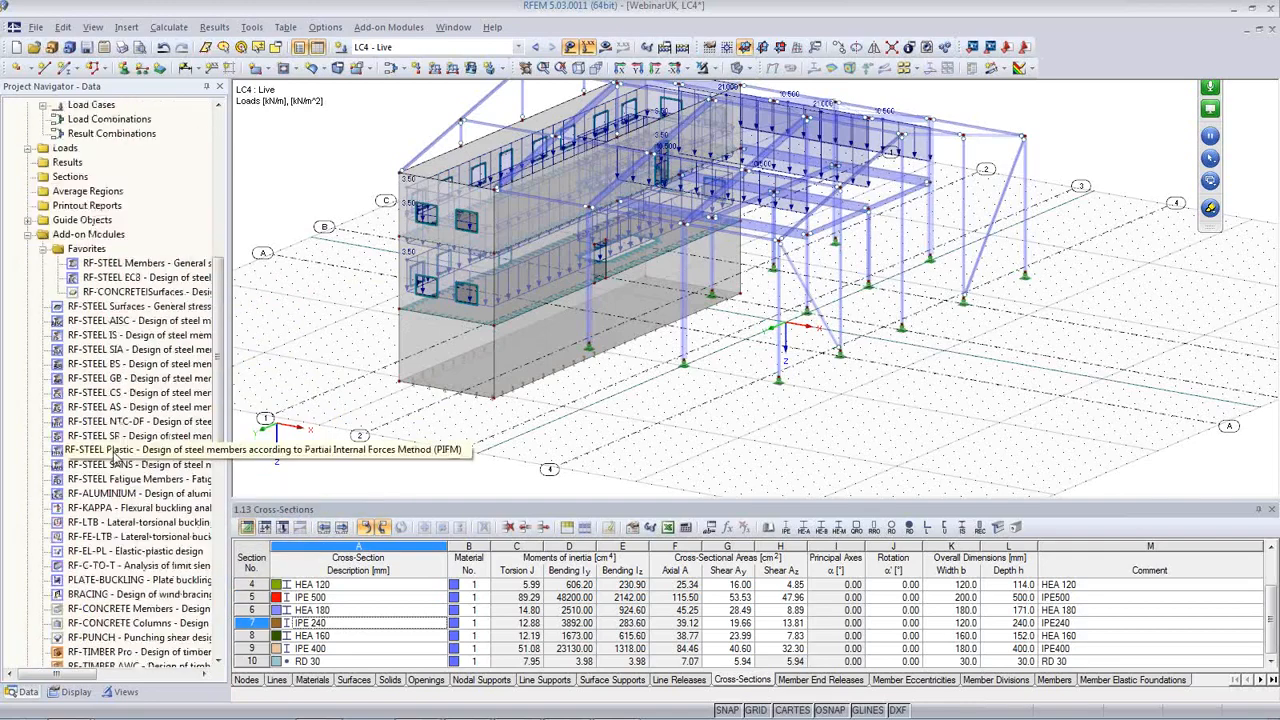
{"action": "scroll", "coordinate": [118, 454], "scroll_direction": "down", "scroll_amount": 5}
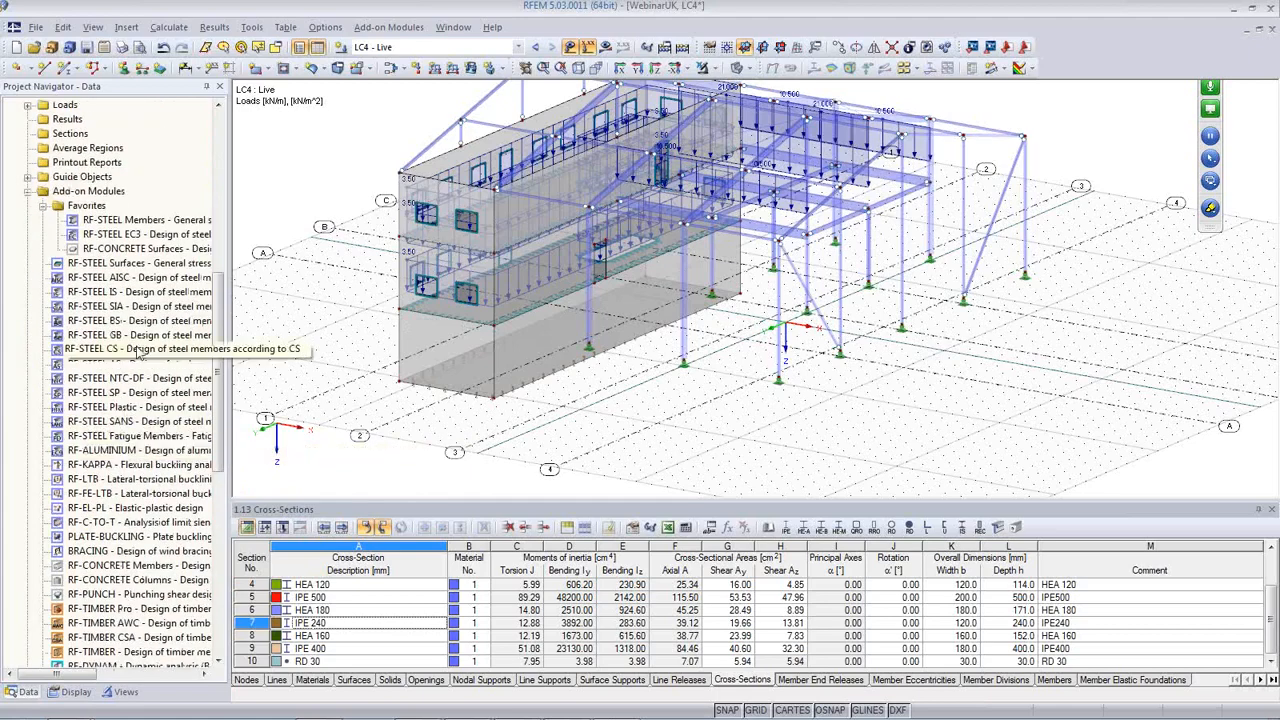
{"action": "scroll", "coordinate": [145, 524], "scroll_direction": "up", "scroll_amount": 5}
{"action": "scroll", "coordinate": [145, 524], "scroll_direction": "up", "scroll_amount": 5}
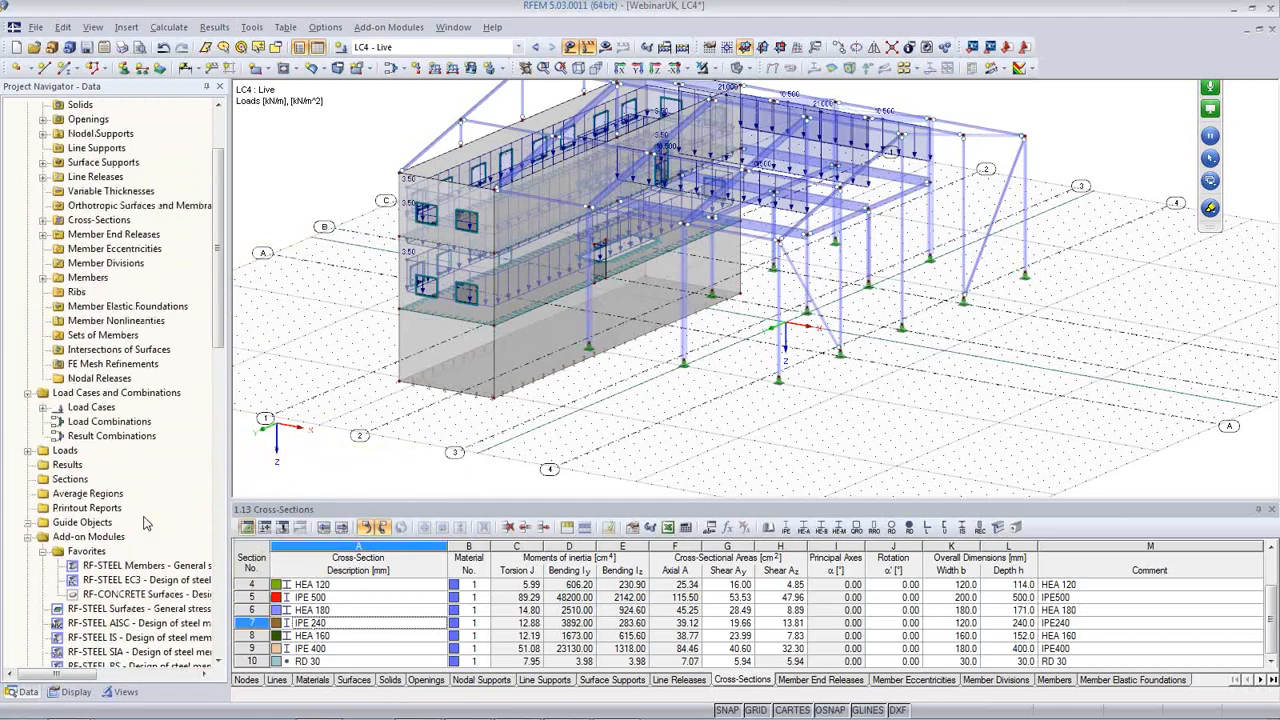
{"action": "scroll", "coordinate": [145, 524], "scroll_direction": "up", "scroll_amount": 1}
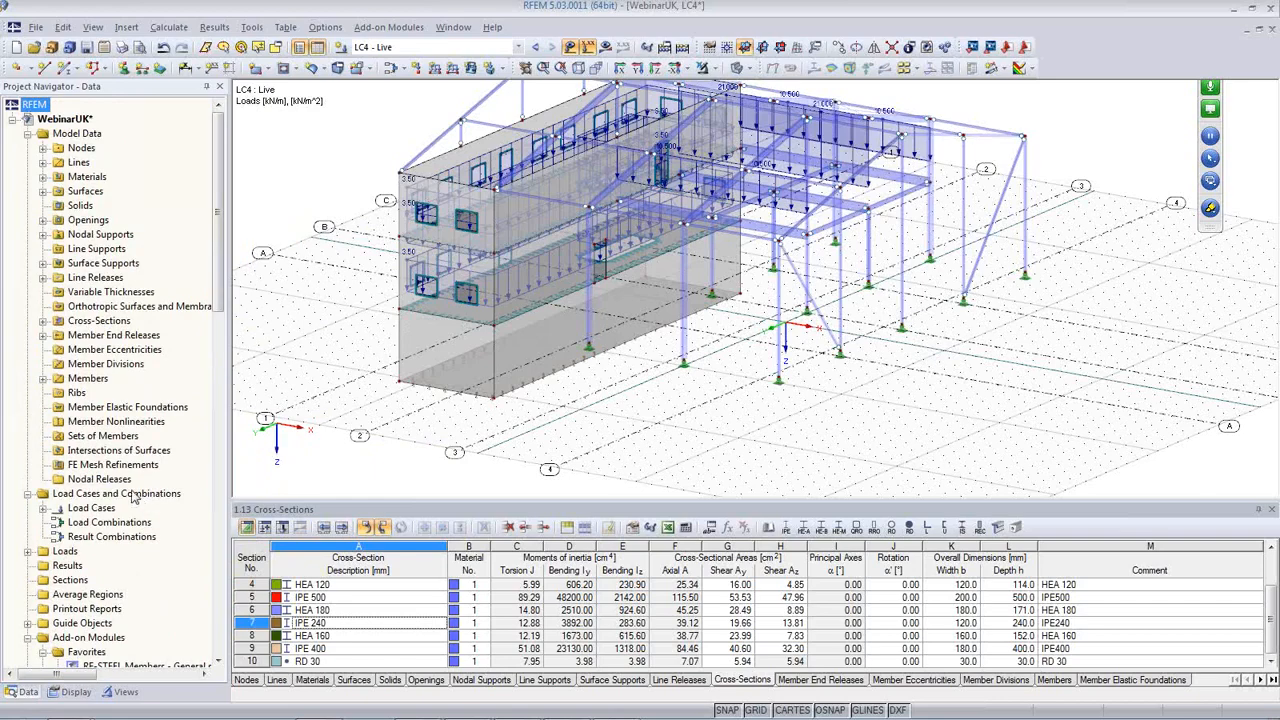
Inspect the material Steel S 235 and the properties of the HEA 120 column member 59, leaving both unchanged
{"action": "left_click", "coordinate": [43, 177]}
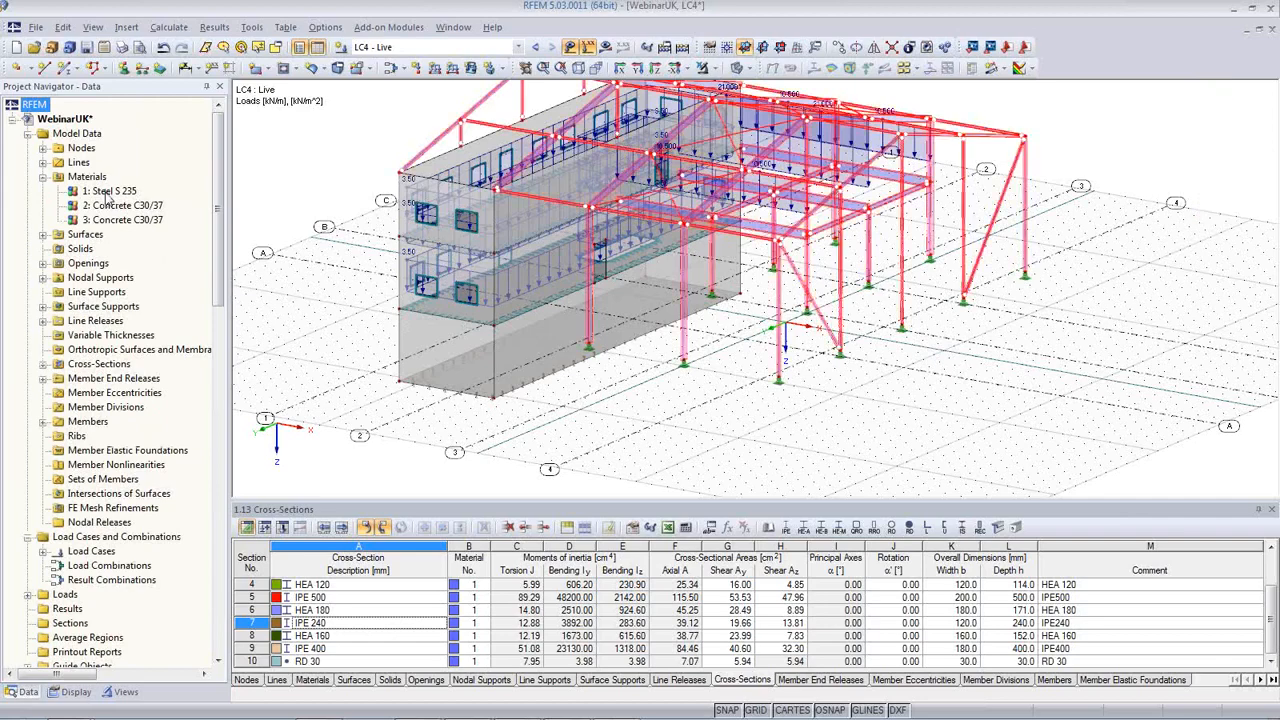
{"action": "double_click", "coordinate": [108, 191]}
{"action": "left_click", "coordinate": [800, 528]}
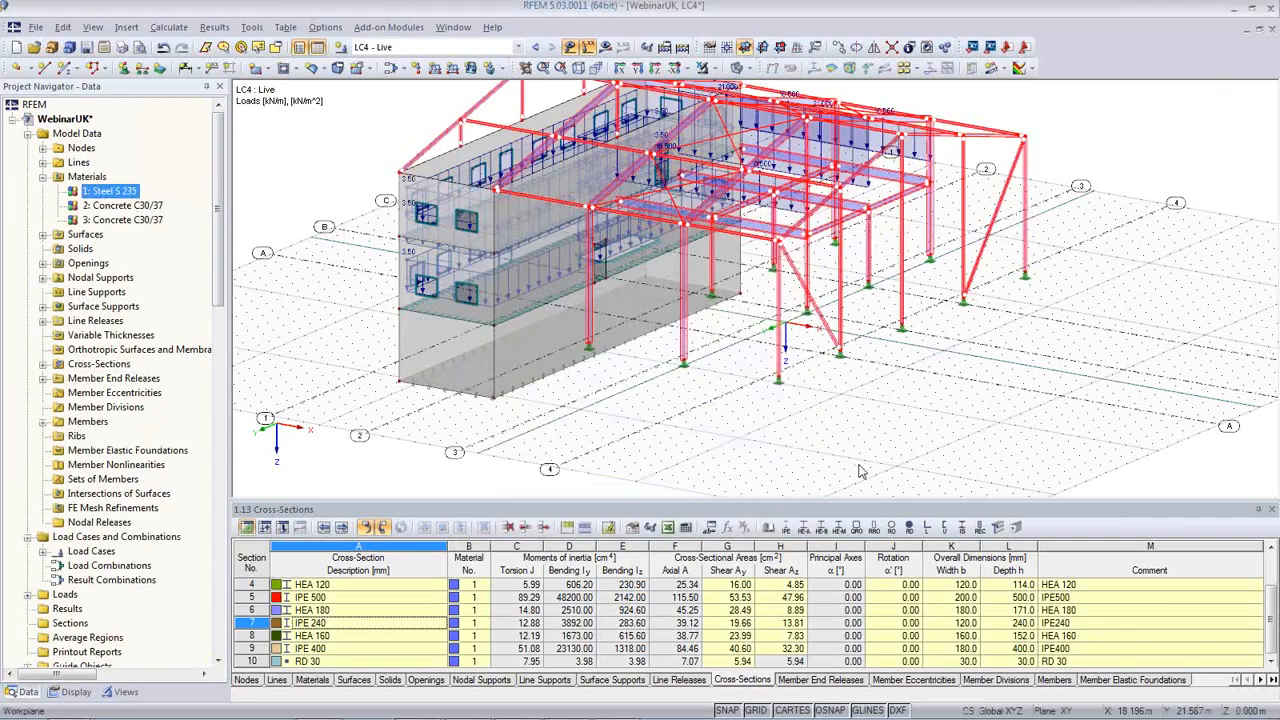
{"action": "double_click", "coordinate": [903, 302]}
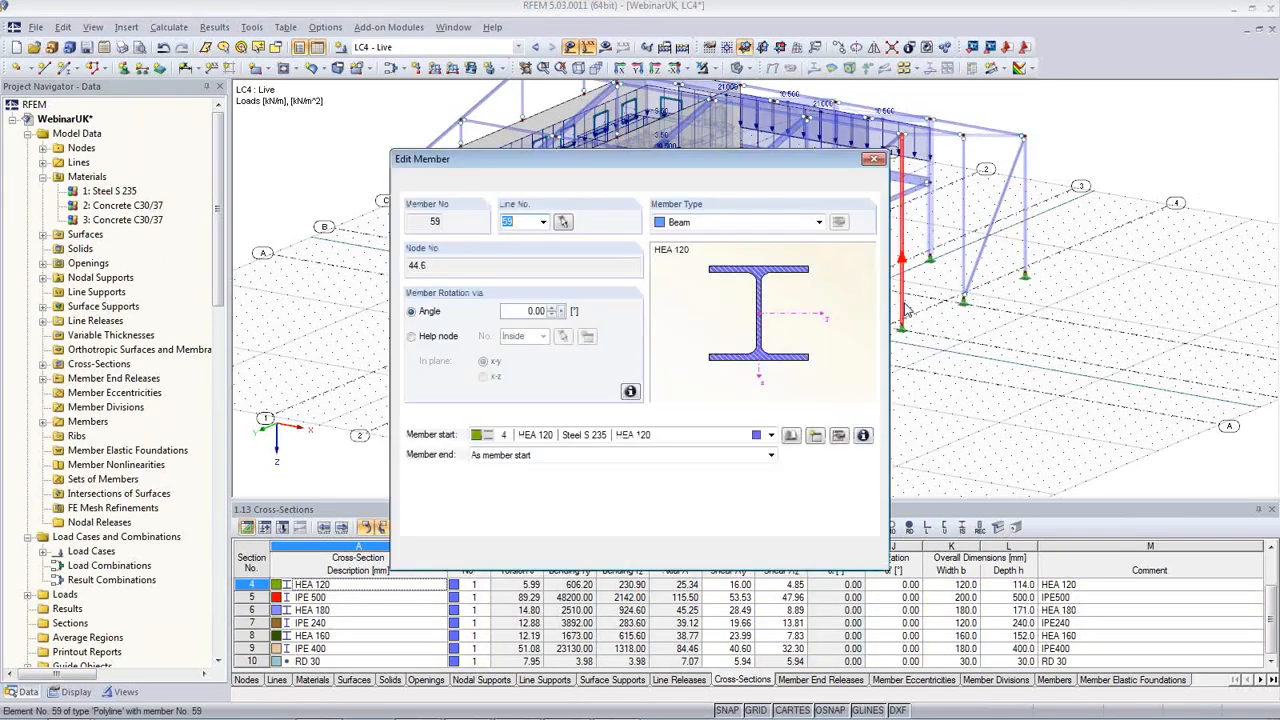
{"action": "left_click", "coordinate": [872, 557]}
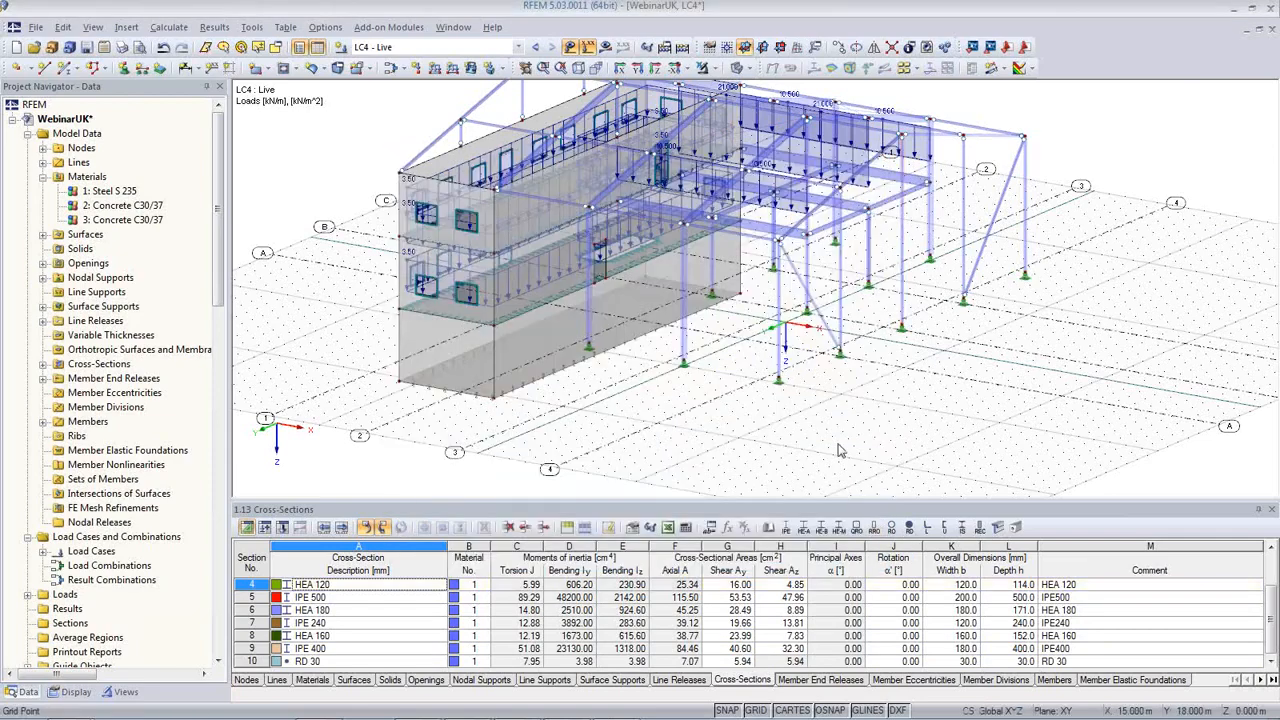
Turn off the display of the guidelines and the work plane grid around the building
{"action": "scroll", "coordinate": [840, 452], "scroll_direction": "down", "scroll_amount": 1}
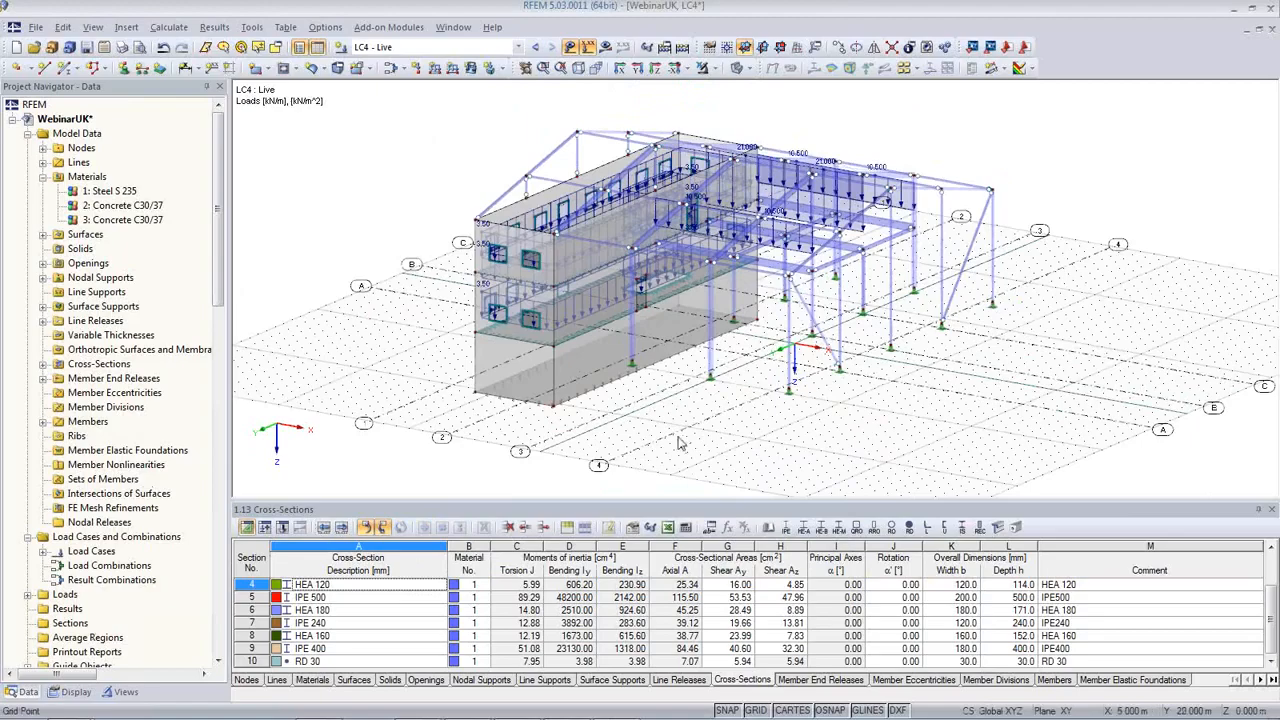
{"action": "mouse_move", "coordinate": [680, 441]}
{"action": "middle_mouse_down", "text": "ctrl"}
{"action": "mouse_move", "coordinate": [623, 463]}
{"action": "mouse_move", "coordinate": [735, 388]}
{"action": "mouse_move", "coordinate": [634, 434]}
{"action": "mouse_move", "coordinate": [664, 450]}
{"action": "middle_mouse_up", "text": "ctrl"}
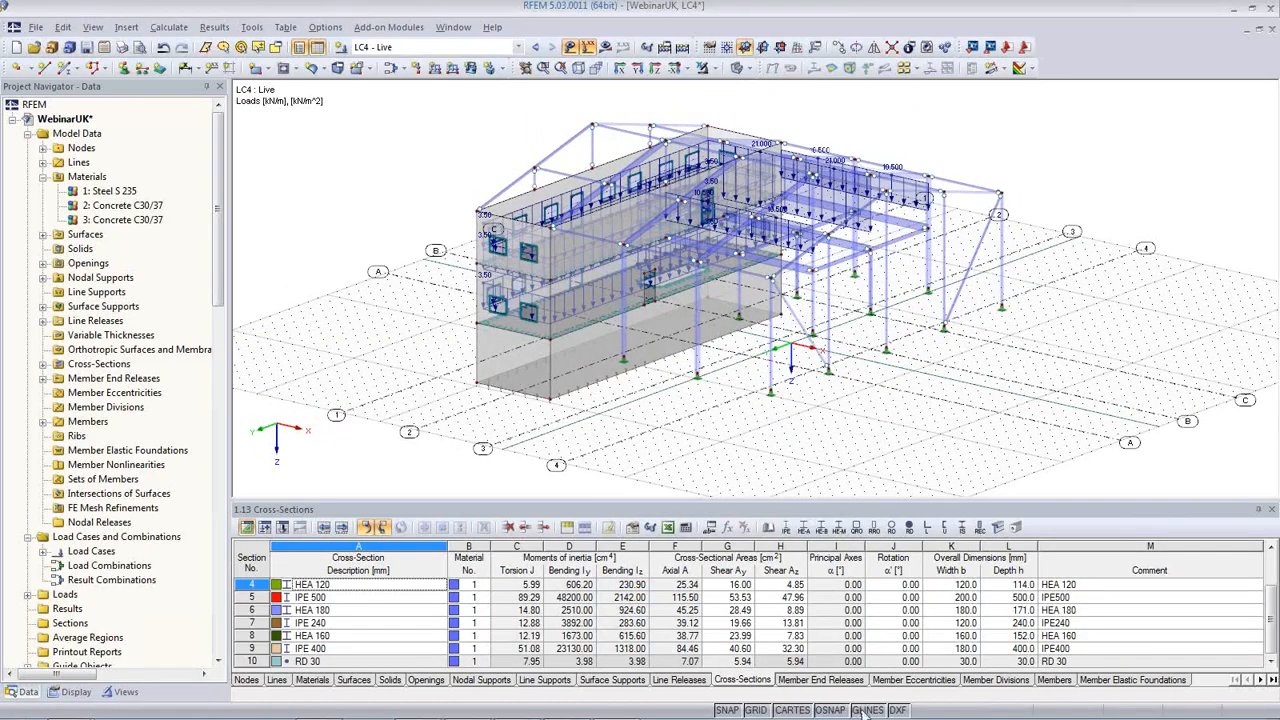
{"action": "left_click", "coordinate": [862, 710]}
{"action": "left_click", "coordinate": [755, 710]}
{"action": "middle_click_drag", "start_coordinate": [752, 410], "coordinate": [777, 446], "text": "ctrl"}
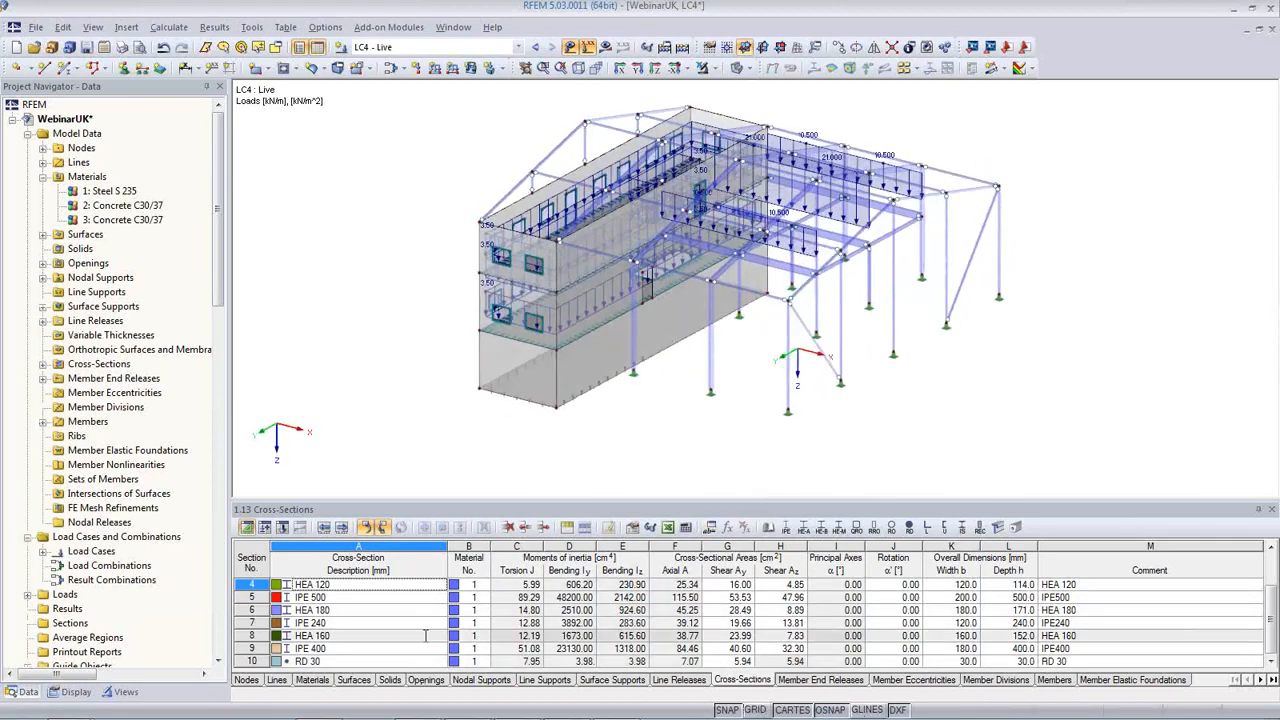
Highlight the members of the cross-sections from IPE 500 to RD 30 one after another from the cross-sections table
{"action": "left_click", "coordinate": [390, 598]}
{"action": "left_click", "coordinate": [392, 634]}
{"action": "left_click", "coordinate": [390, 621]}
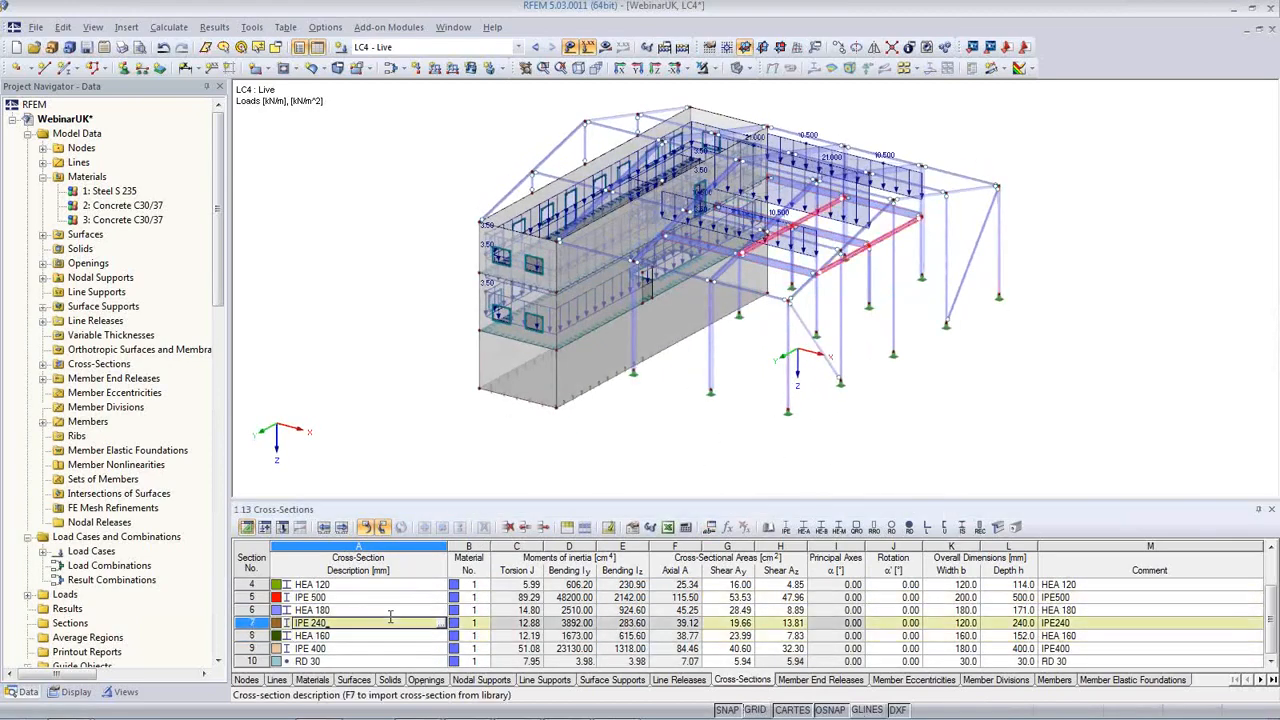
{"action": "left_click", "coordinate": [397, 588]}
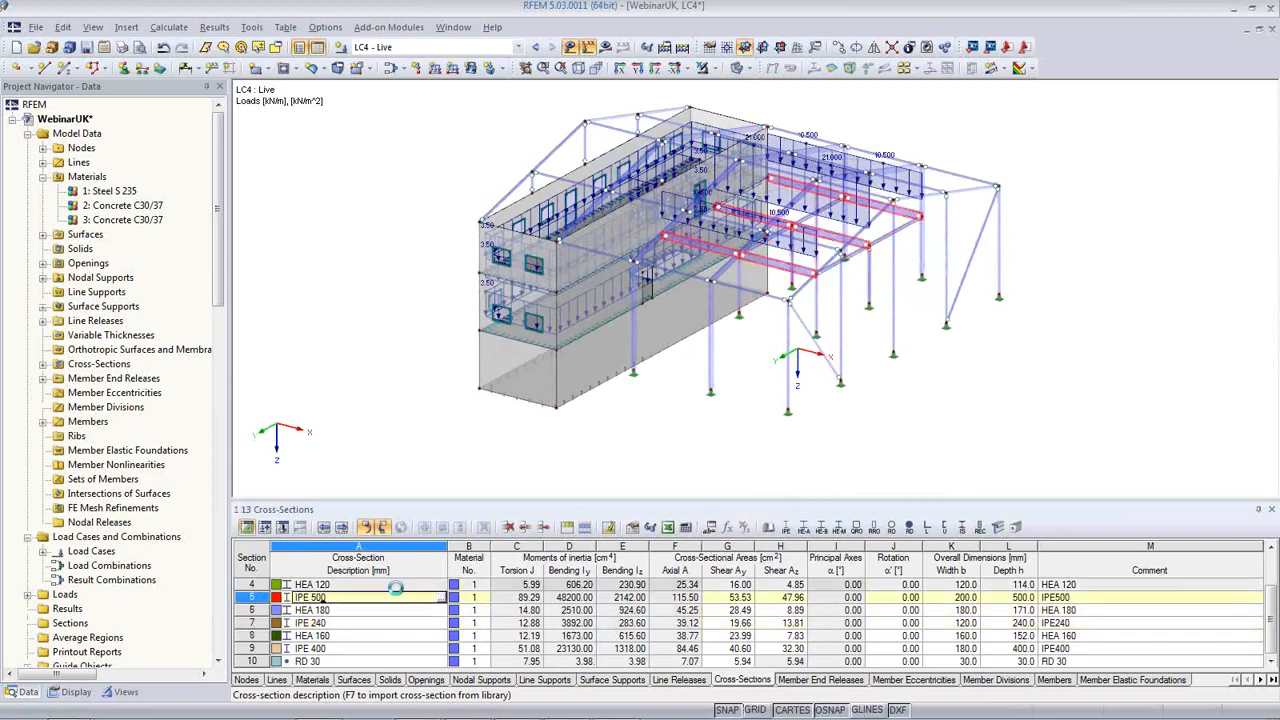
{"action": "key", "text": "Down"}
{"action": "key", "text": "Down"}
{"action": "key", "text": "Down"}
{"action": "key", "text": "Down"}
{"action": "key", "text": "Down"}
{"action": "key", "text": "Down"}
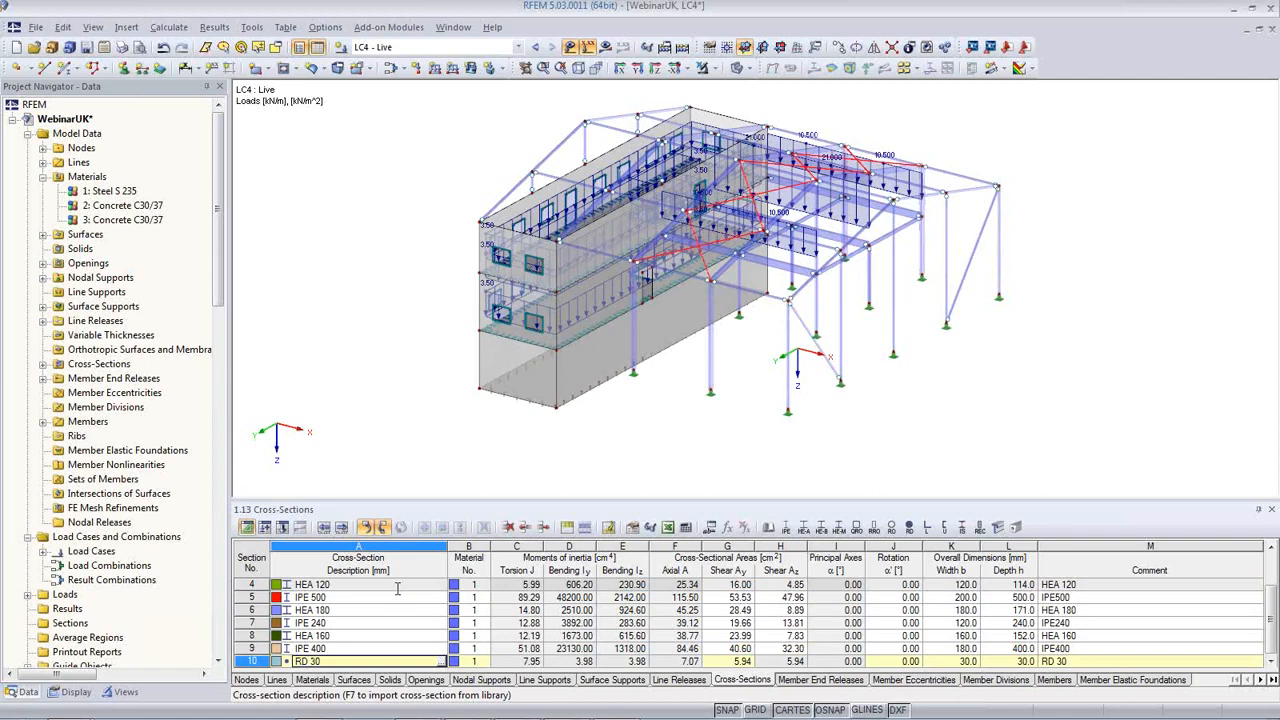
Review the tables of nodal, line and surface supports, materials, lines and nodes, and locate the gable's ridge node in the nodes table
{"action": "left_click", "coordinate": [472, 683]}
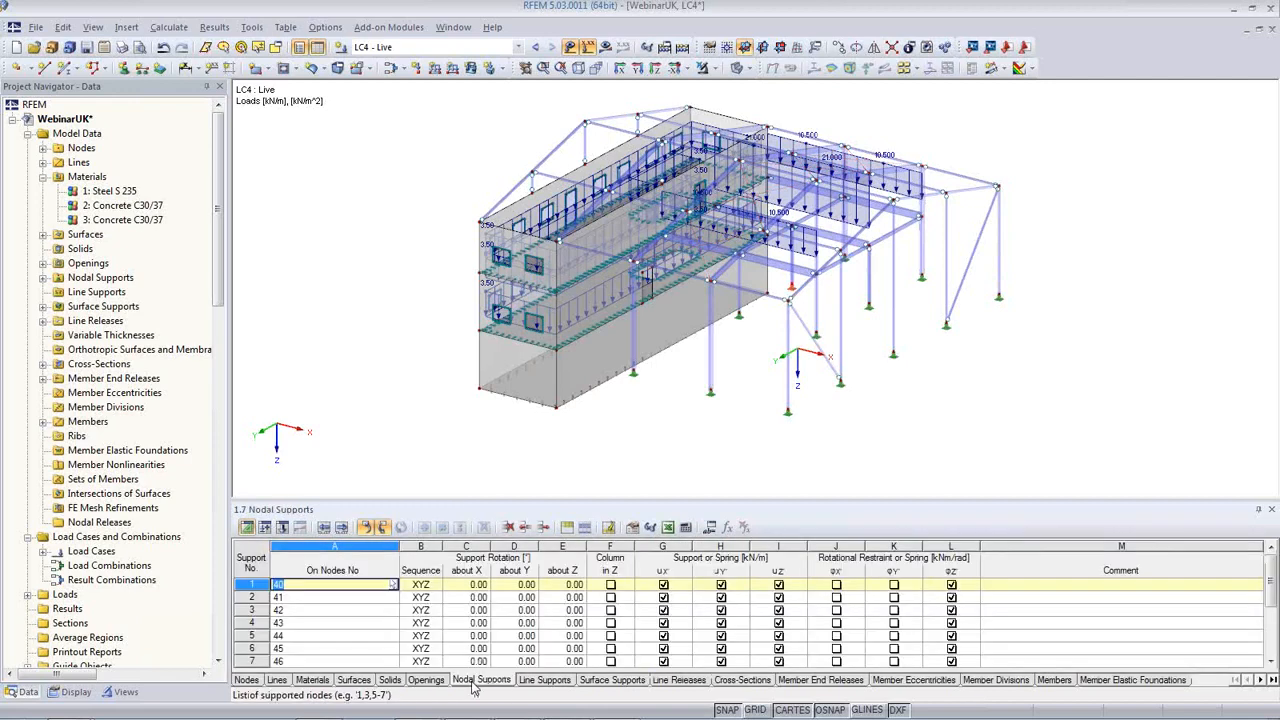
{"action": "left_click", "coordinate": [543, 683]}
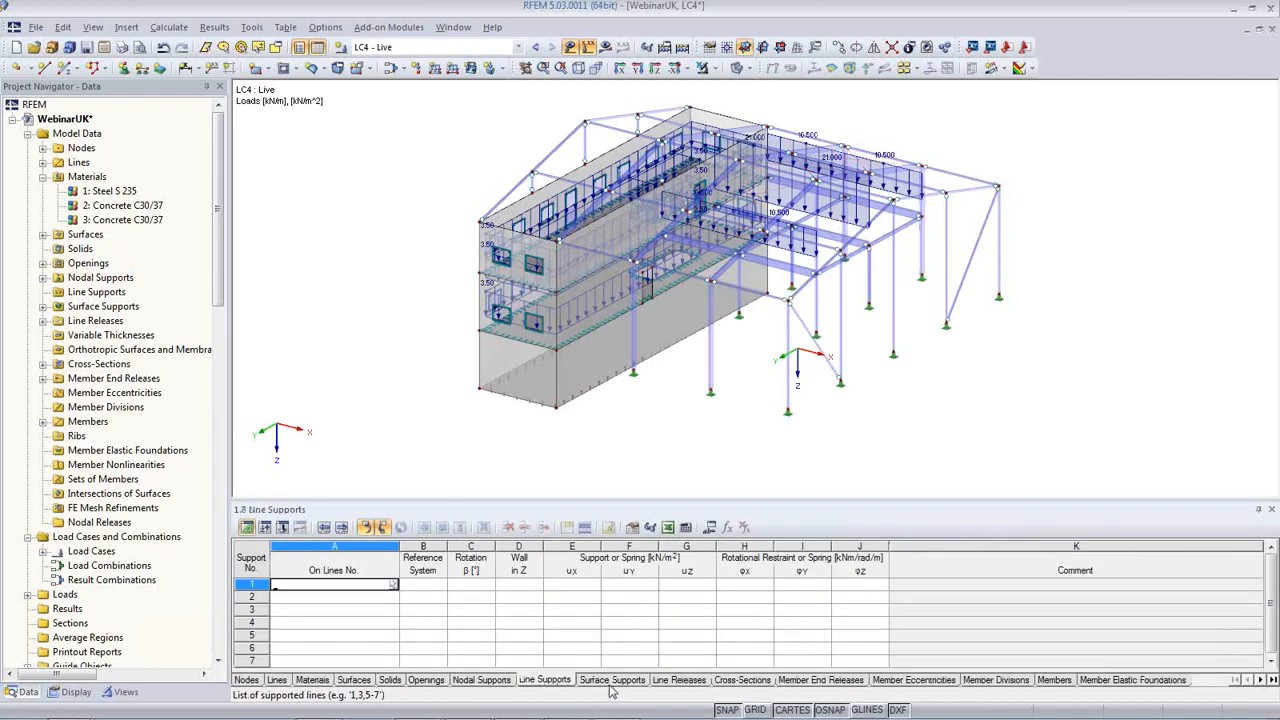
{"action": "left_click", "coordinate": [612, 682]}
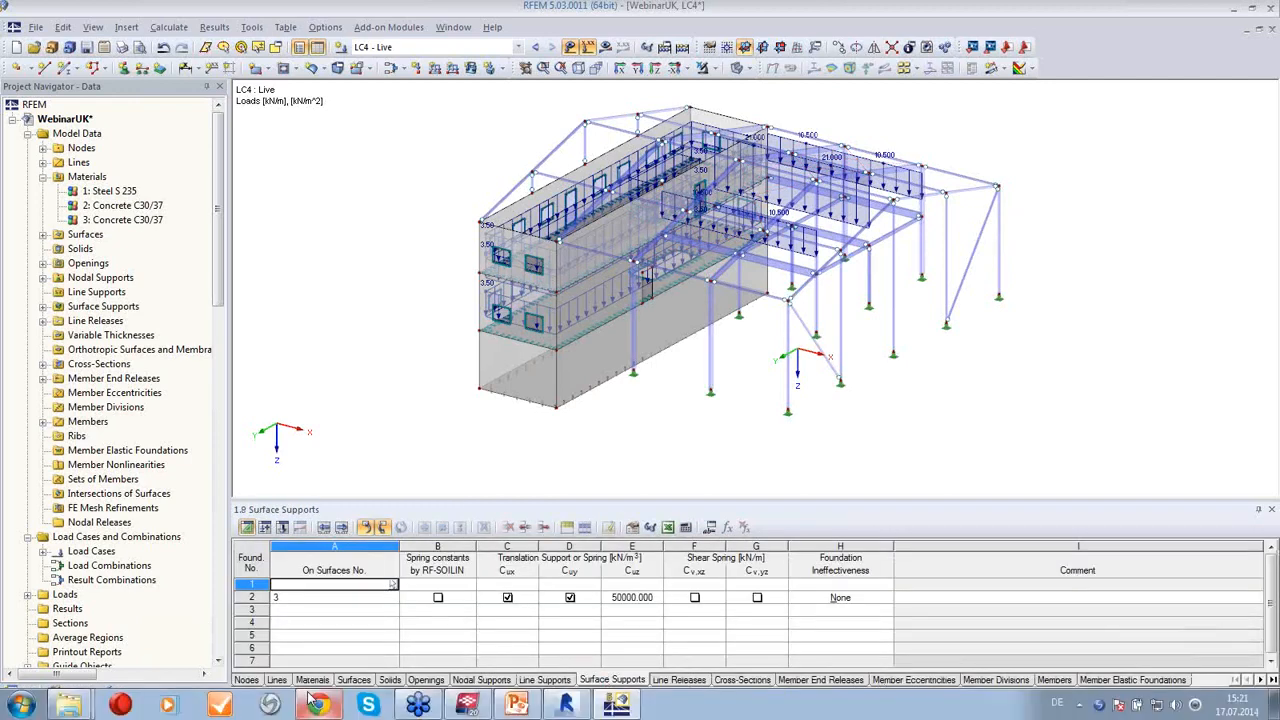
{"action": "left_click", "coordinate": [312, 681]}
{"action": "left_click", "coordinate": [276, 680]}
{"action": "left_click", "coordinate": [246, 680]}
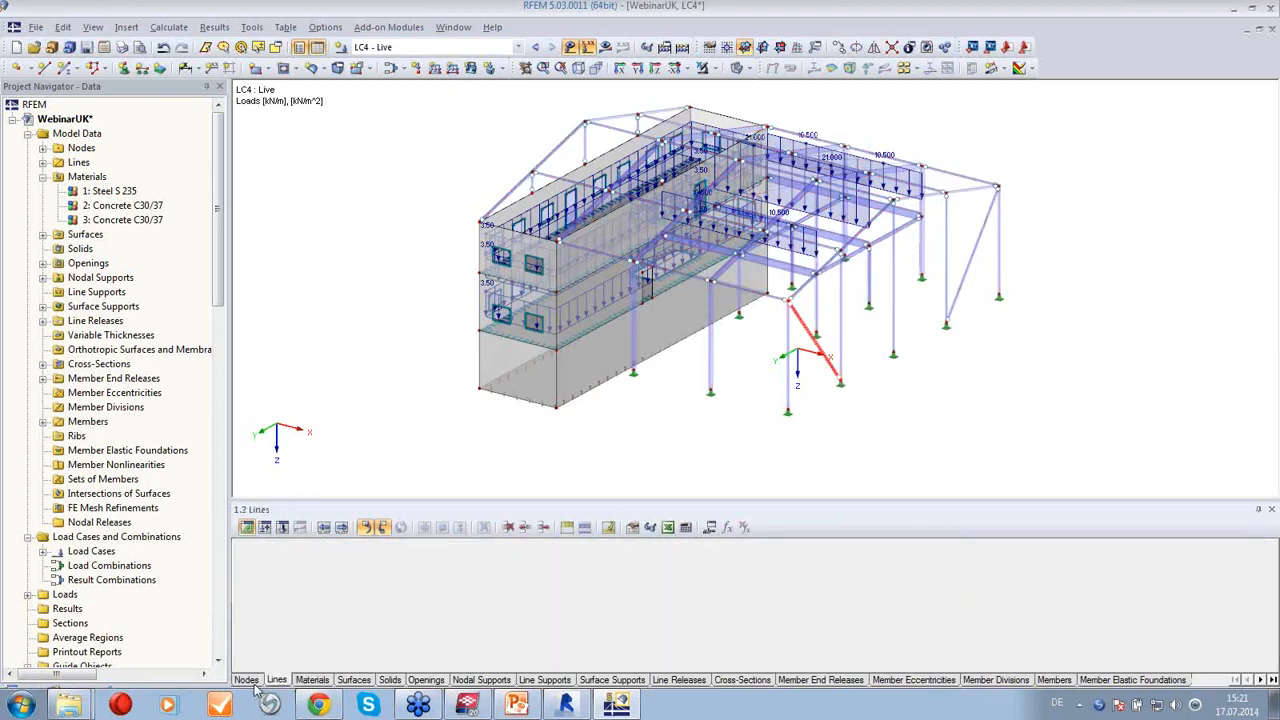
{"action": "left_click", "coordinate": [375, 623]}
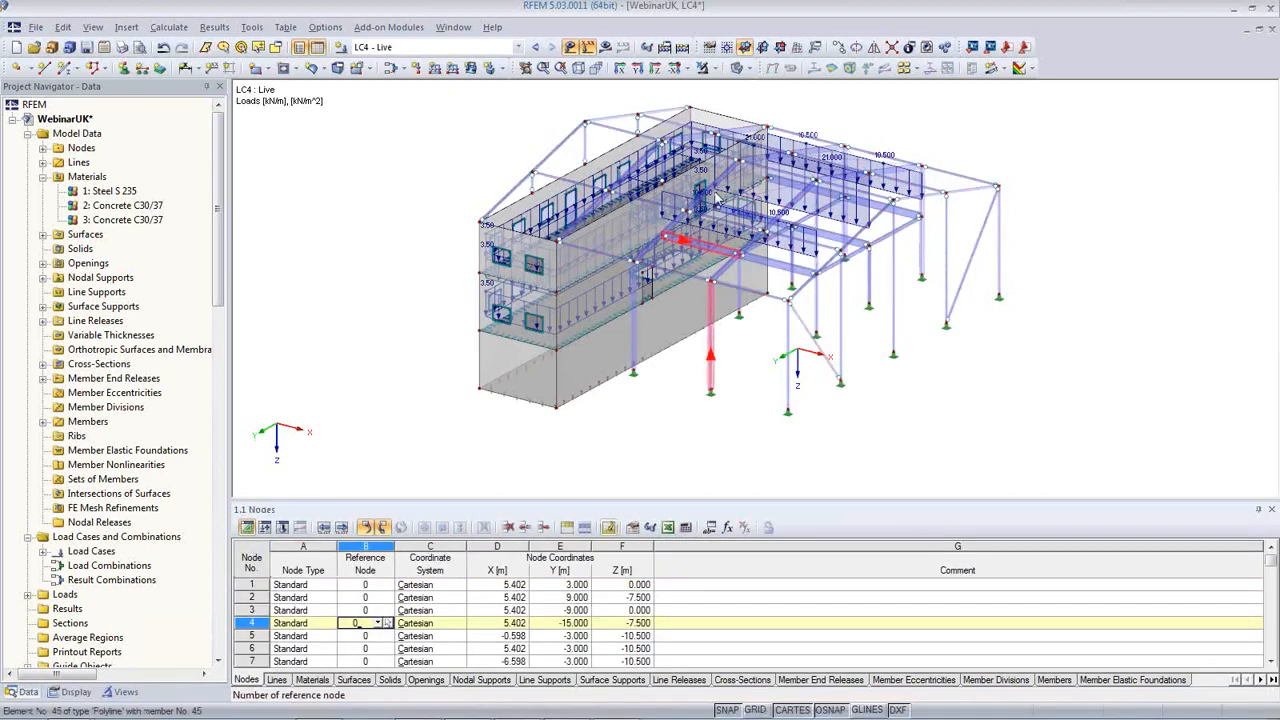
{"action": "left_click", "coordinate": [588, 126]}
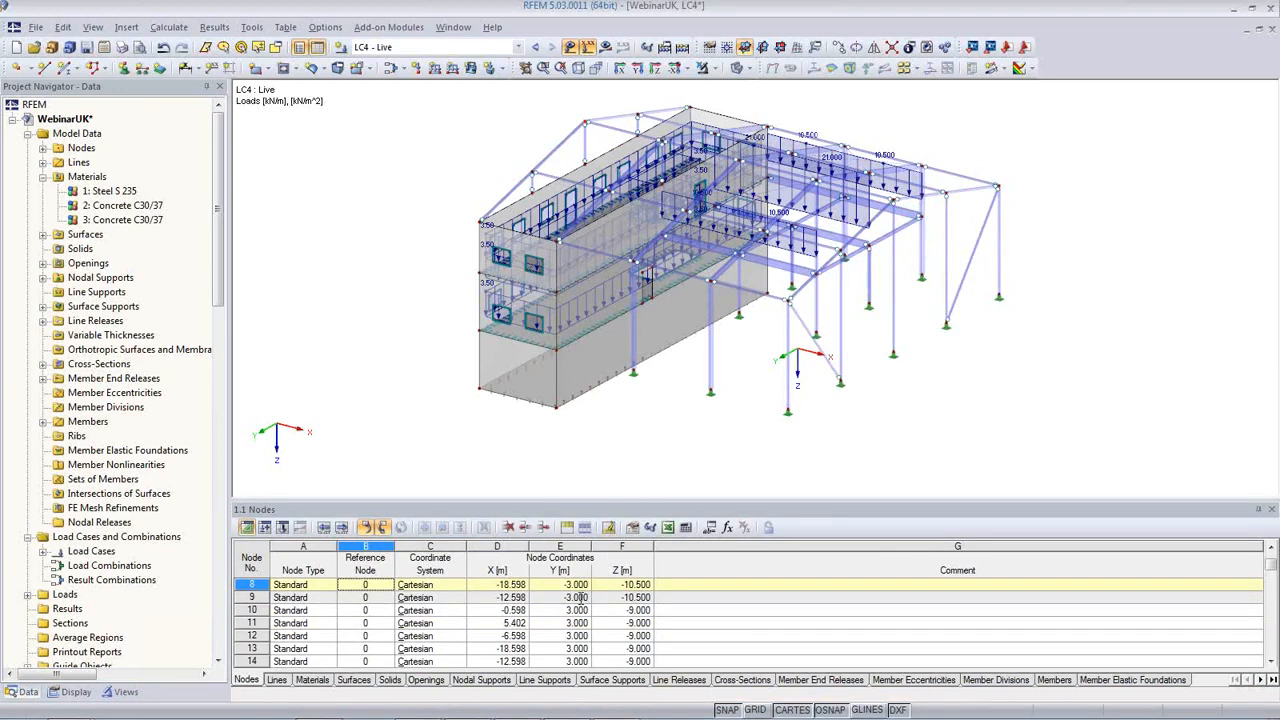
Collapse the materials in the project data and hide the loads on the model
{"action": "left_click", "coordinate": [44, 178]}
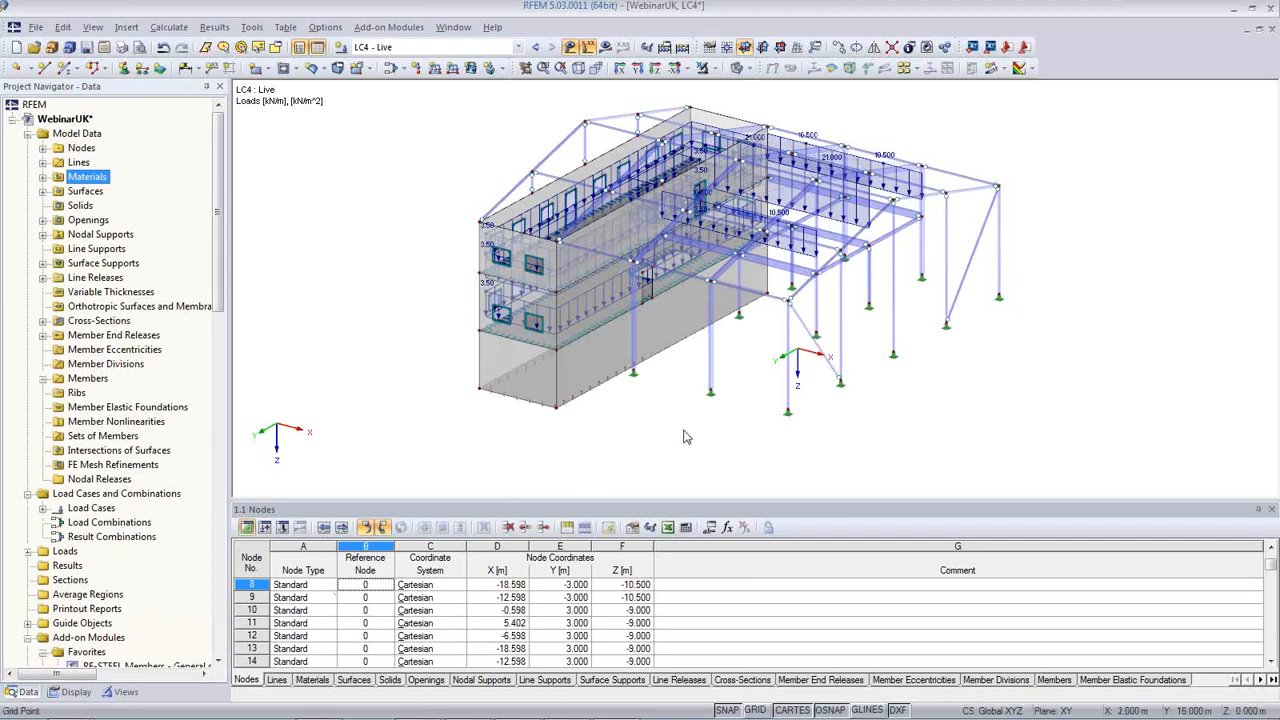
{"action": "left_click", "coordinate": [571, 50]}
{"action": "middle_click_drag", "start_coordinate": [700, 398], "coordinate": [679, 463], "text": "ctrl"}
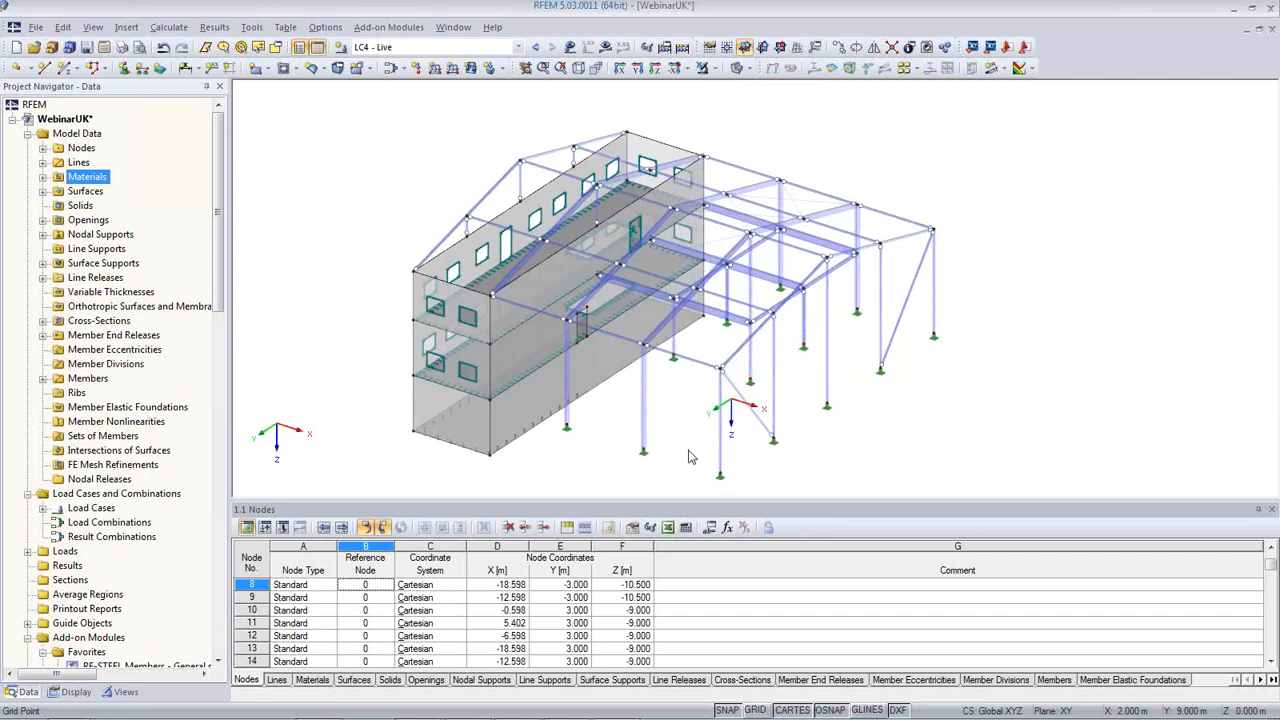
Switch to Tekla Structures to check the Infotag_1 model's view, and return to RFEM
{"action": "mouse_move", "coordinate": [558, 712]}
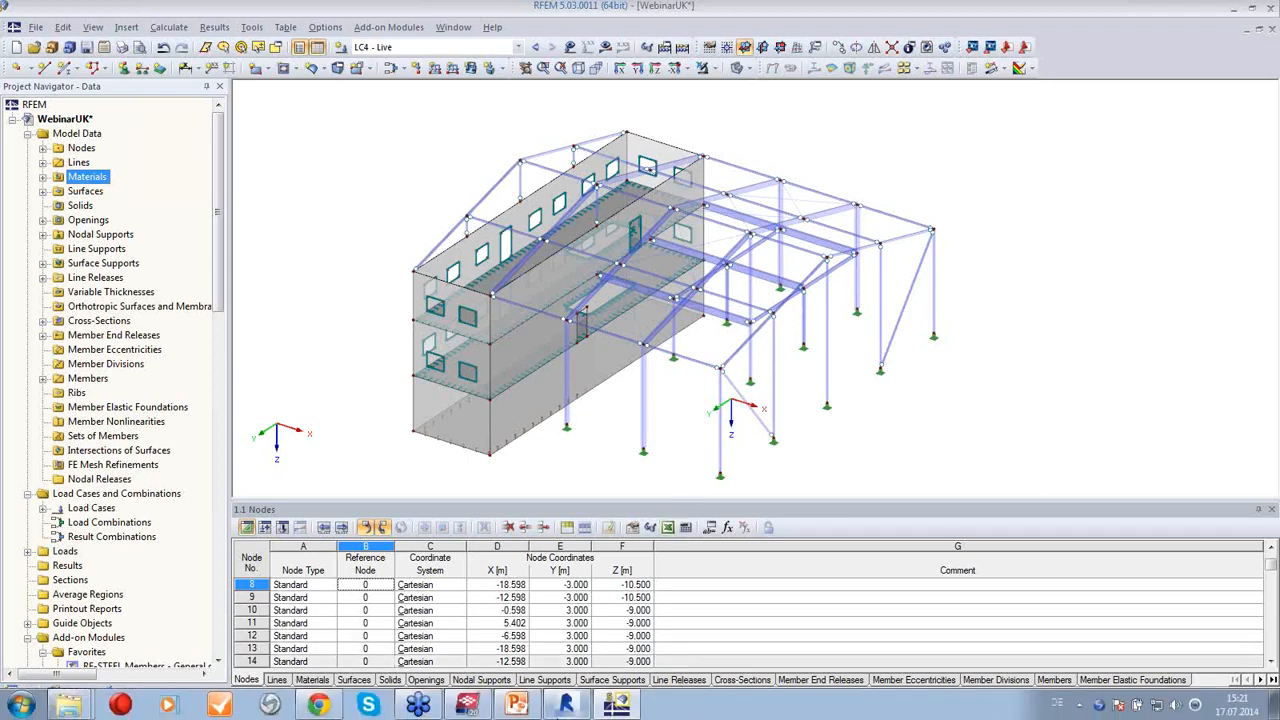
{"action": "mouse_move", "coordinate": [467, 705]}
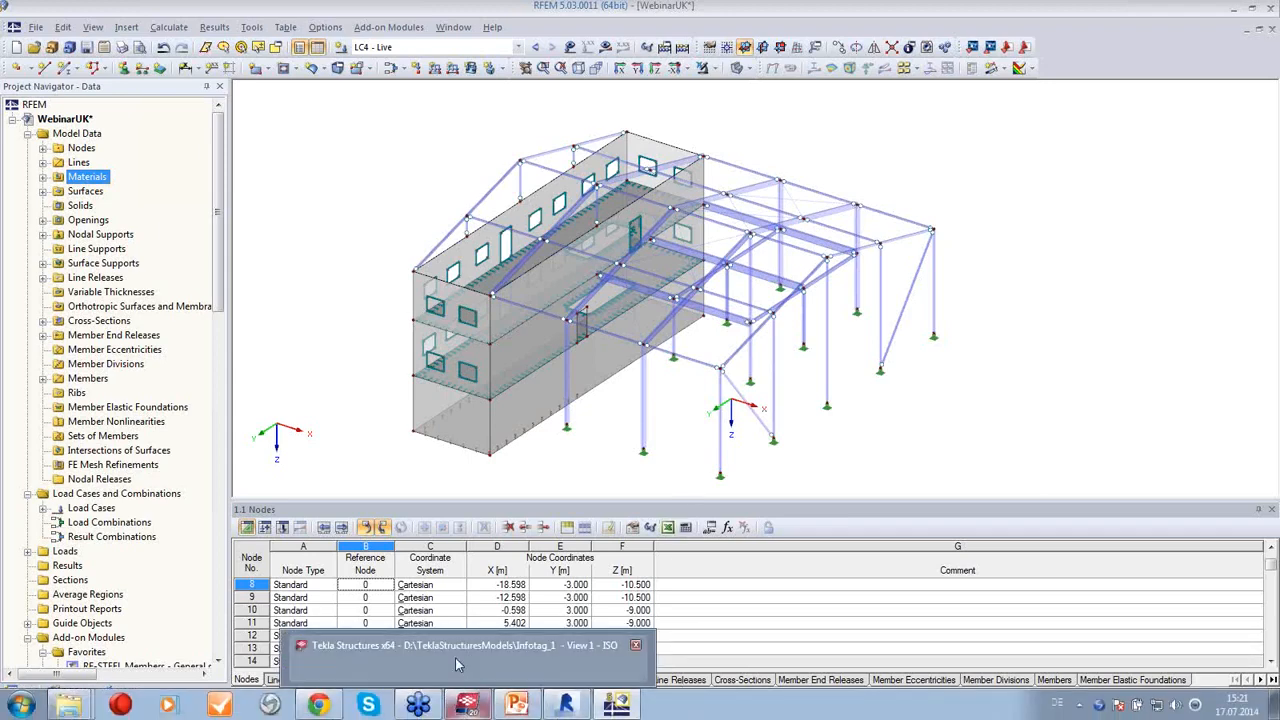
{"action": "left_click", "coordinate": [457, 664]}
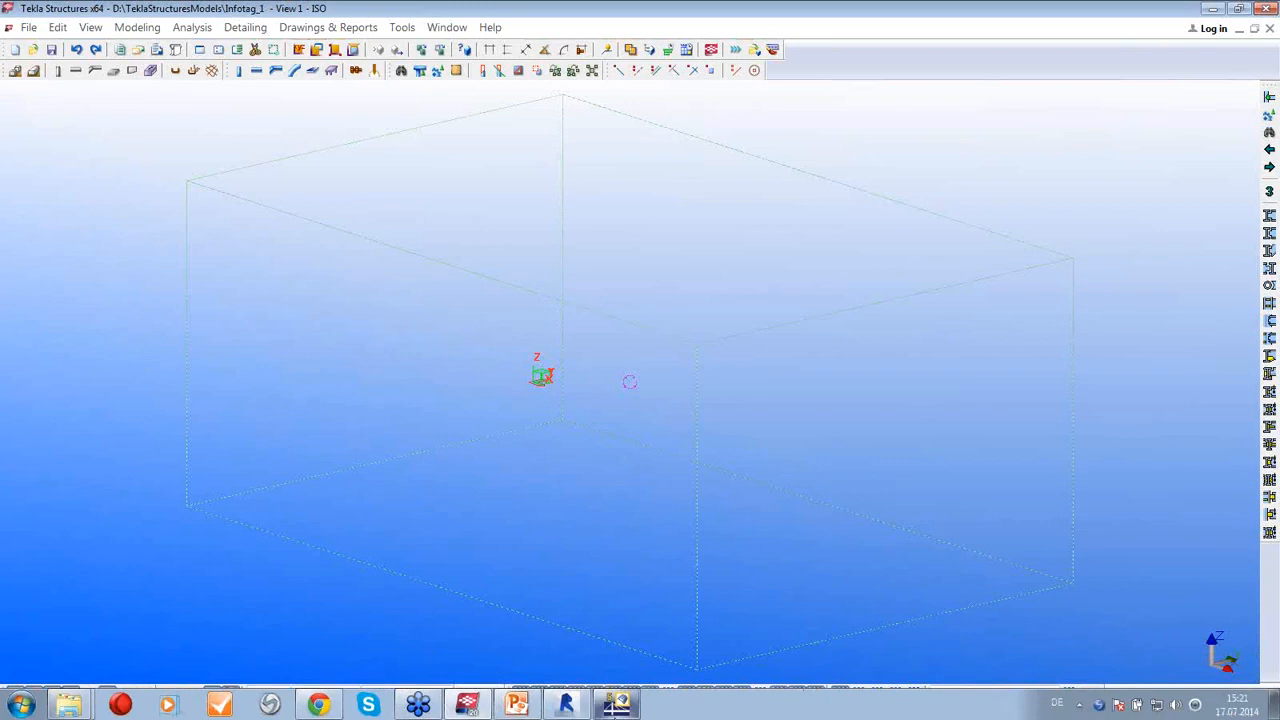
{"action": "mouse_move", "coordinate": [616, 704]}
{"action": "left_click", "coordinate": [615, 666]}
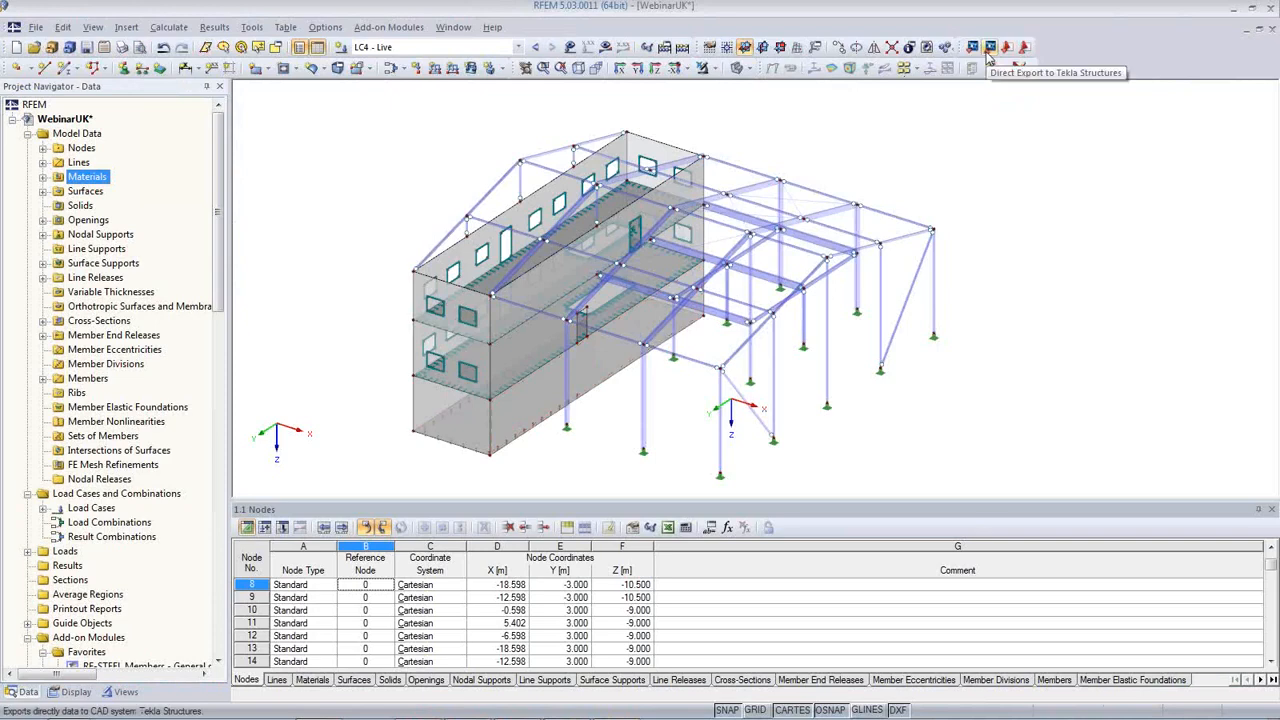
Export the model directly to Tekla Structures with the Overwrite existing model option, and view the building in Tekla Structures
{"action": "left_click", "coordinate": [988, 50]}
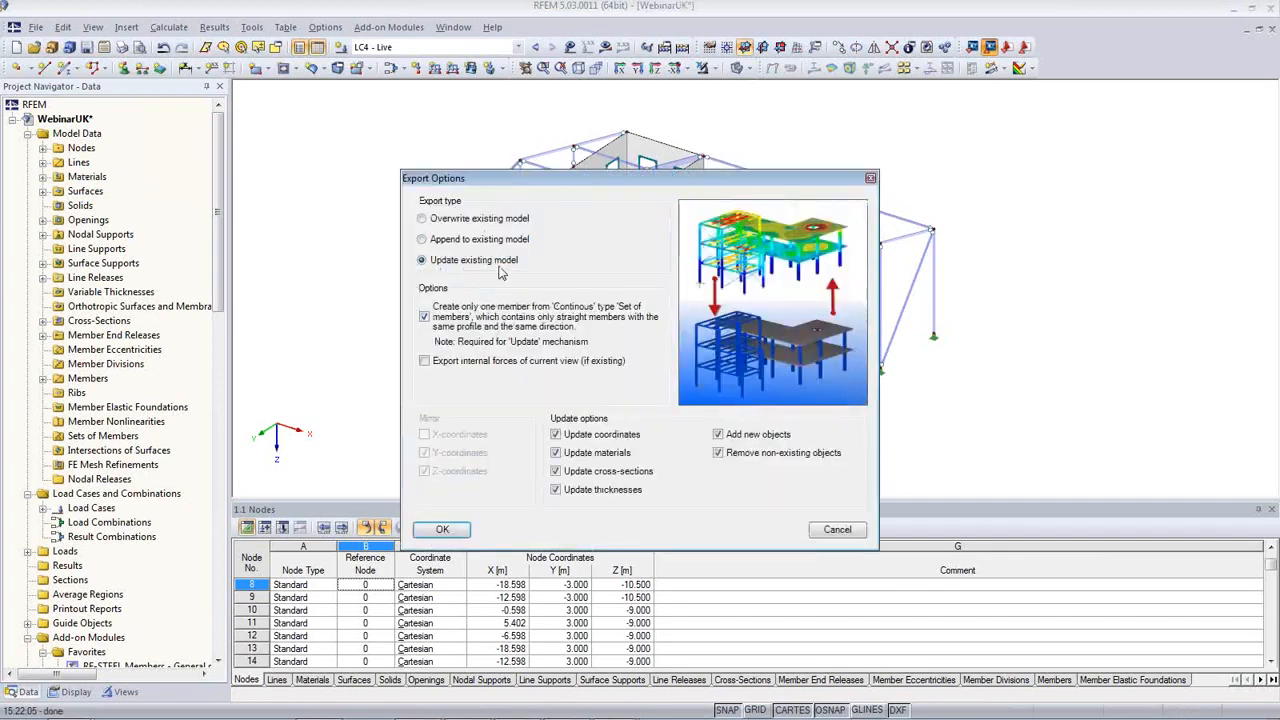
{"action": "left_click", "coordinate": [440, 220]}
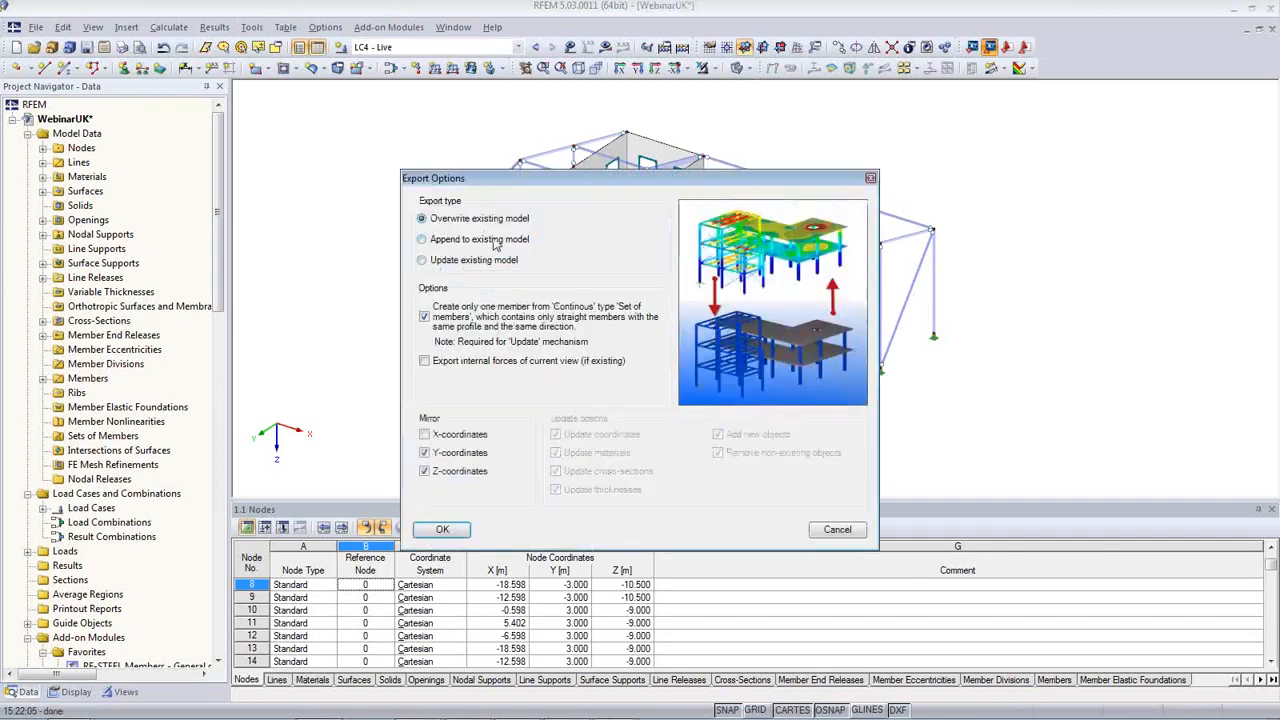
{"action": "left_click", "coordinate": [443, 530]}
{"action": "left_click", "coordinate": [482, 705]}
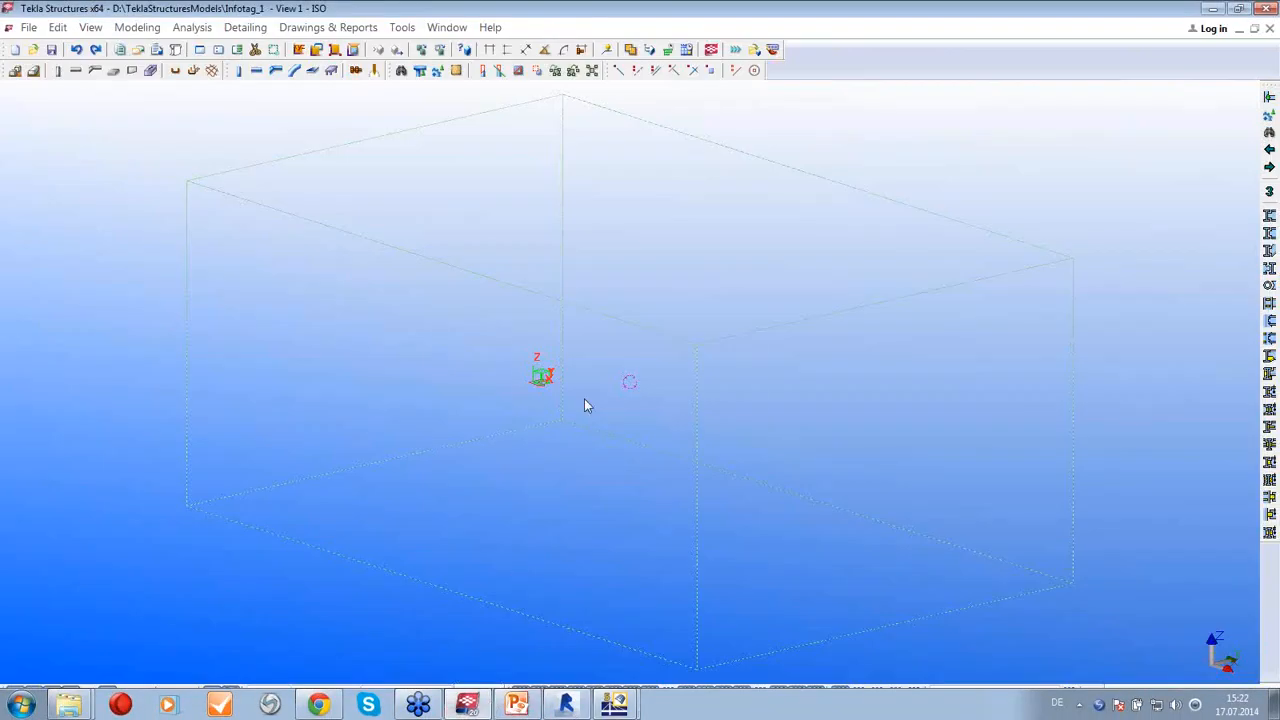
{"action": "middle_click_drag", "start_coordinate": [623, 447], "coordinate": [660, 535]}
{"action": "middle_click_drag", "start_coordinate": [861, 531], "coordinate": [670, 510]}
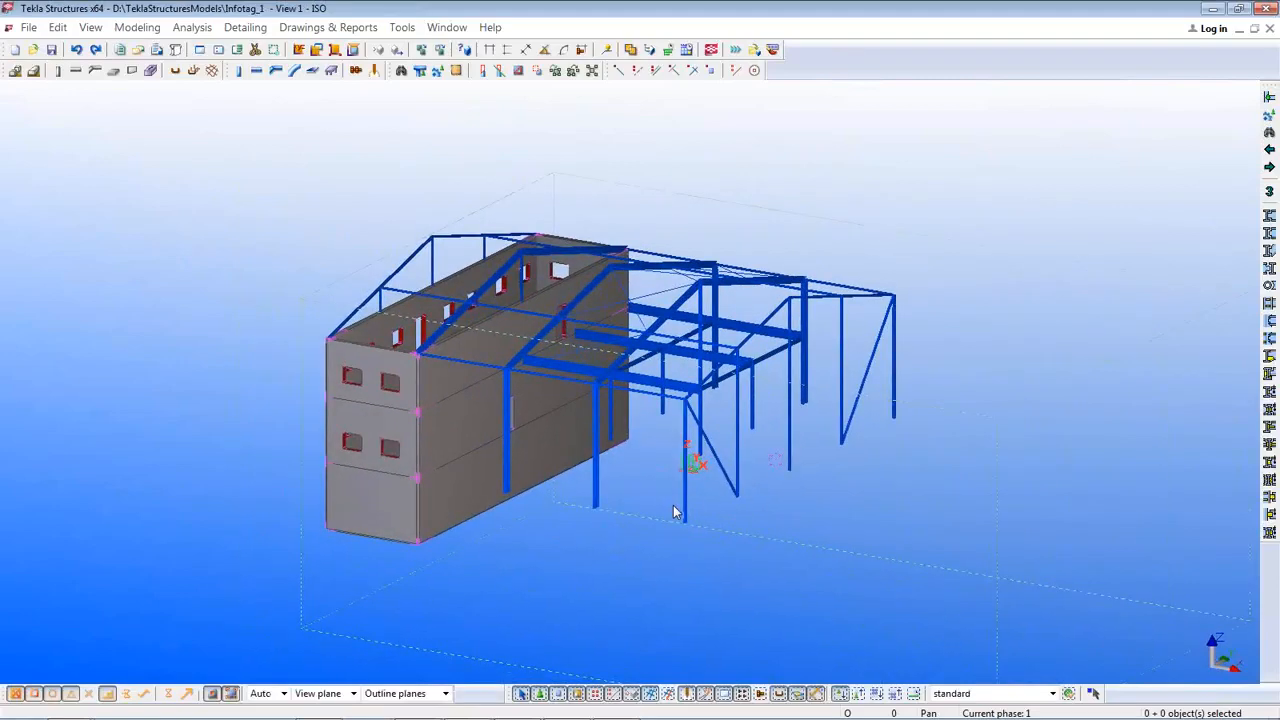
Show the building's parts as wireframe and select the concrete slab directly above the basement
{"action": "key", "text": "ctrl+1"}
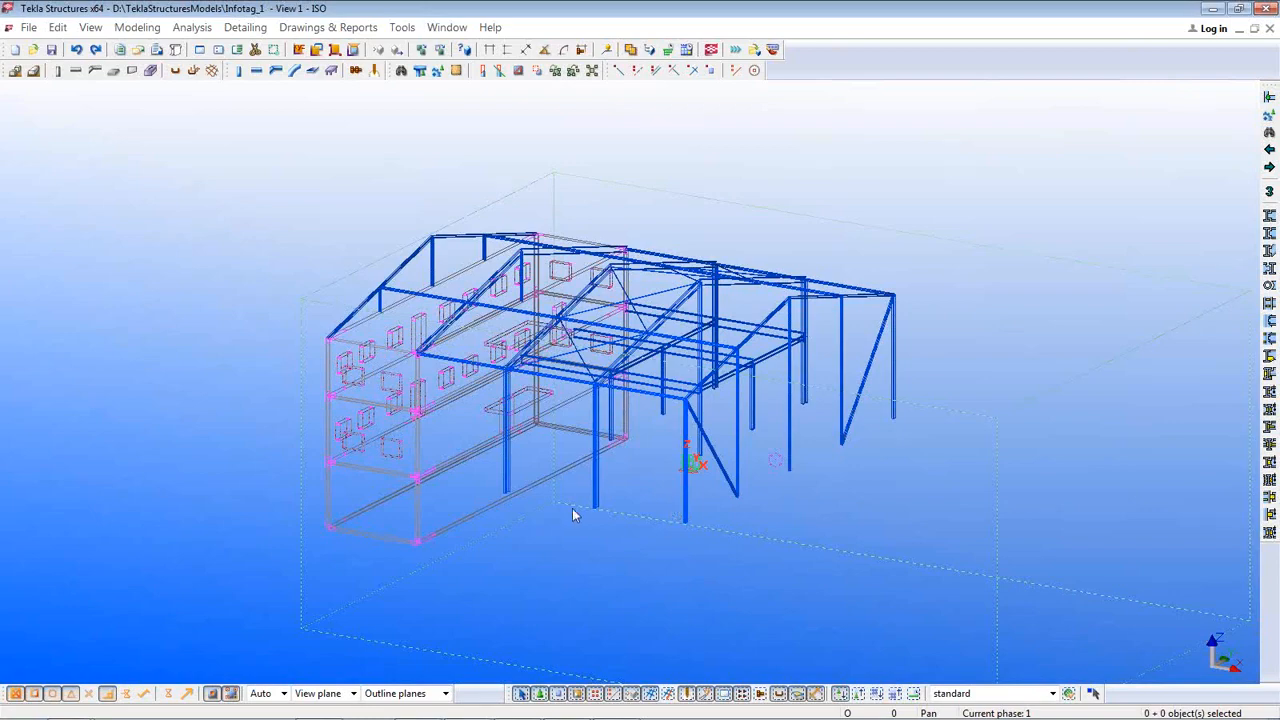
{"action": "middle_click_drag", "start_coordinate": [517, 500], "coordinate": [468, 500], "text": "ctrl"}
{"action": "scroll", "coordinate": [468, 500], "scroll_direction": "up", "scroll_amount": 3}
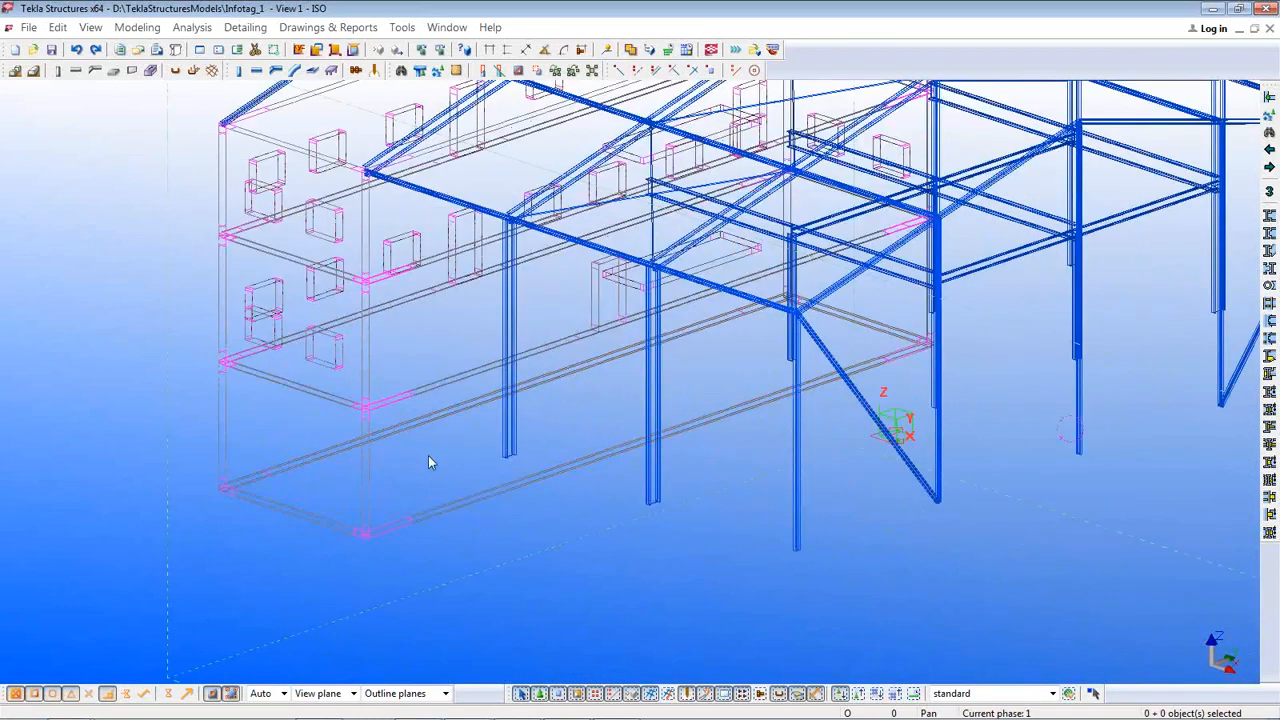
{"action": "left_click", "coordinate": [422, 393]}
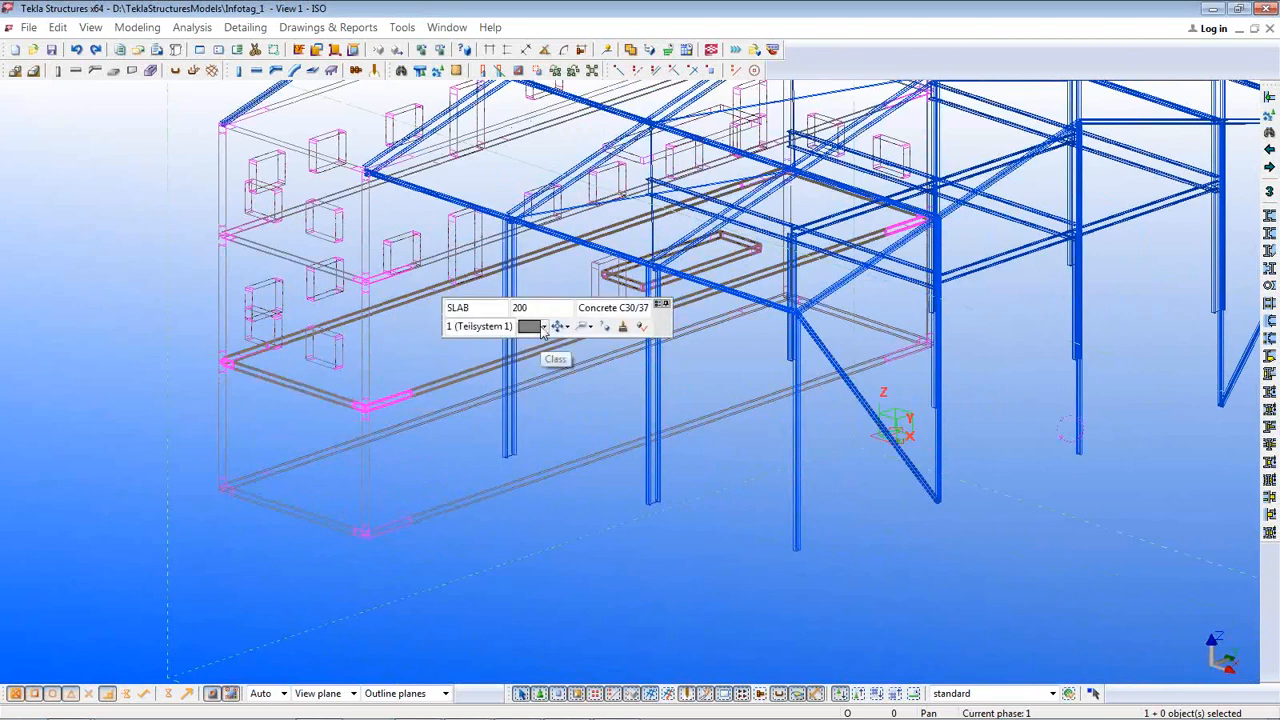
Select a tall hall column and a short column beneath the intermediate floor beams in turn, and clear the selection
{"action": "left_click", "coordinate": [655, 434]}
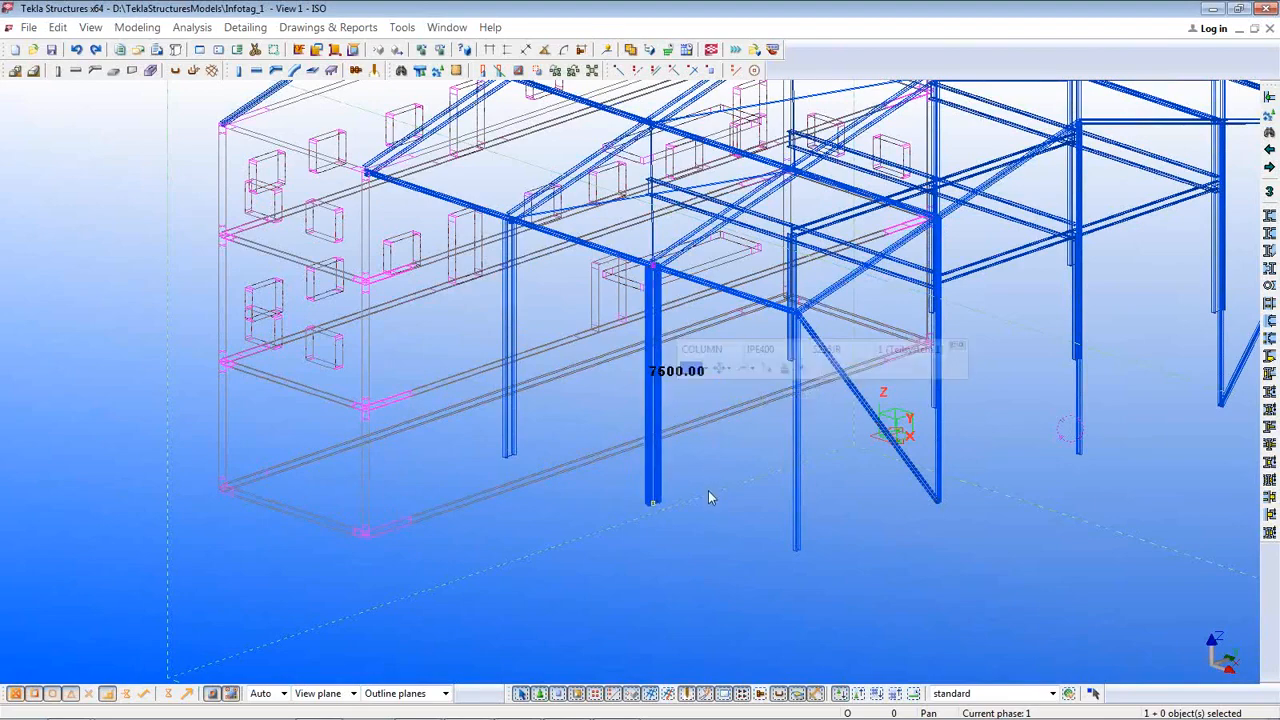
{"action": "scroll", "coordinate": [705, 491], "scroll_direction": "down", "scroll_amount": 2}
{"action": "middle_click_drag", "start_coordinate": [843, 550], "coordinate": [925, 470], "text": "ctrl"}
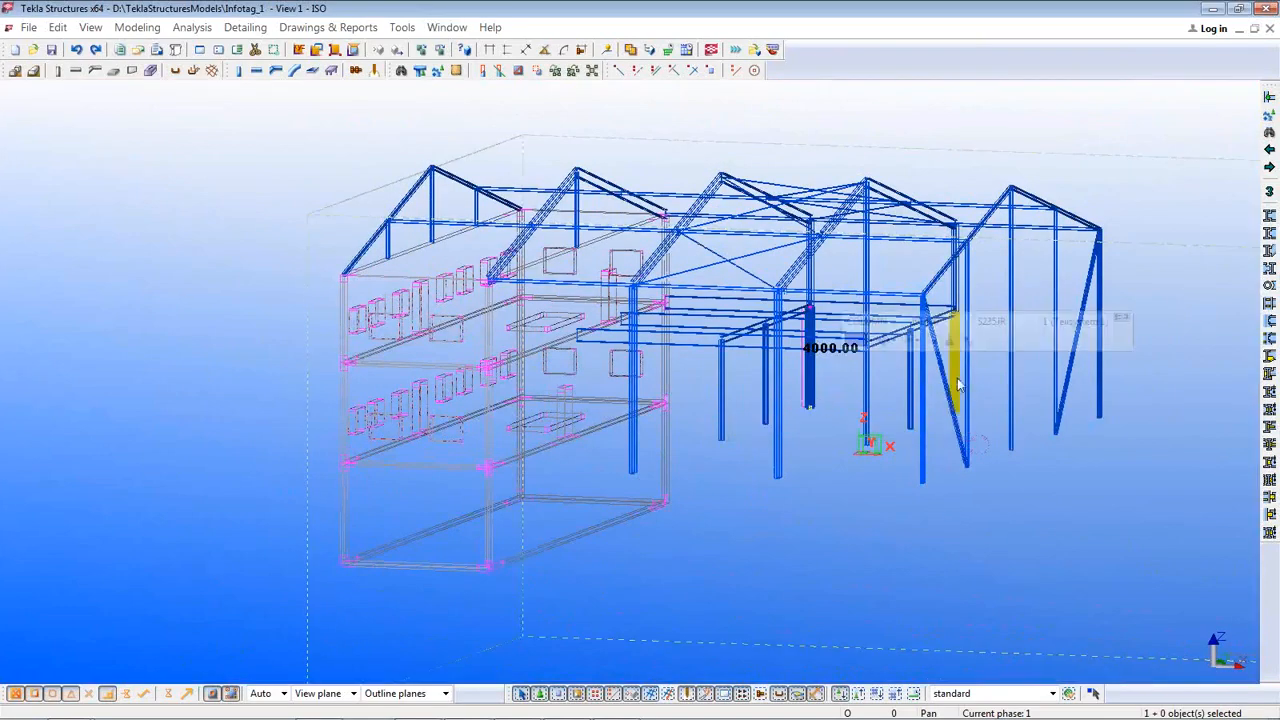
{"action": "scroll", "coordinate": [820, 407], "scroll_direction": "up", "scroll_amount": 6}
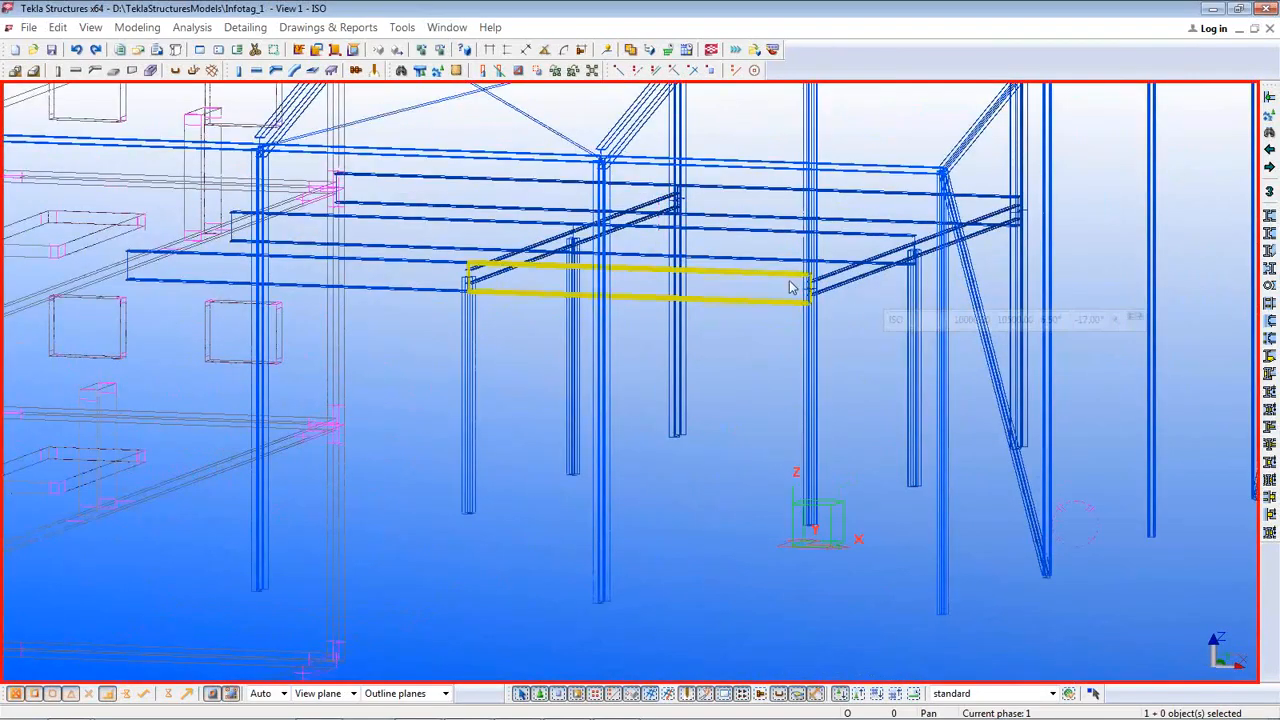
{"action": "left_click", "coordinate": [808, 390]}
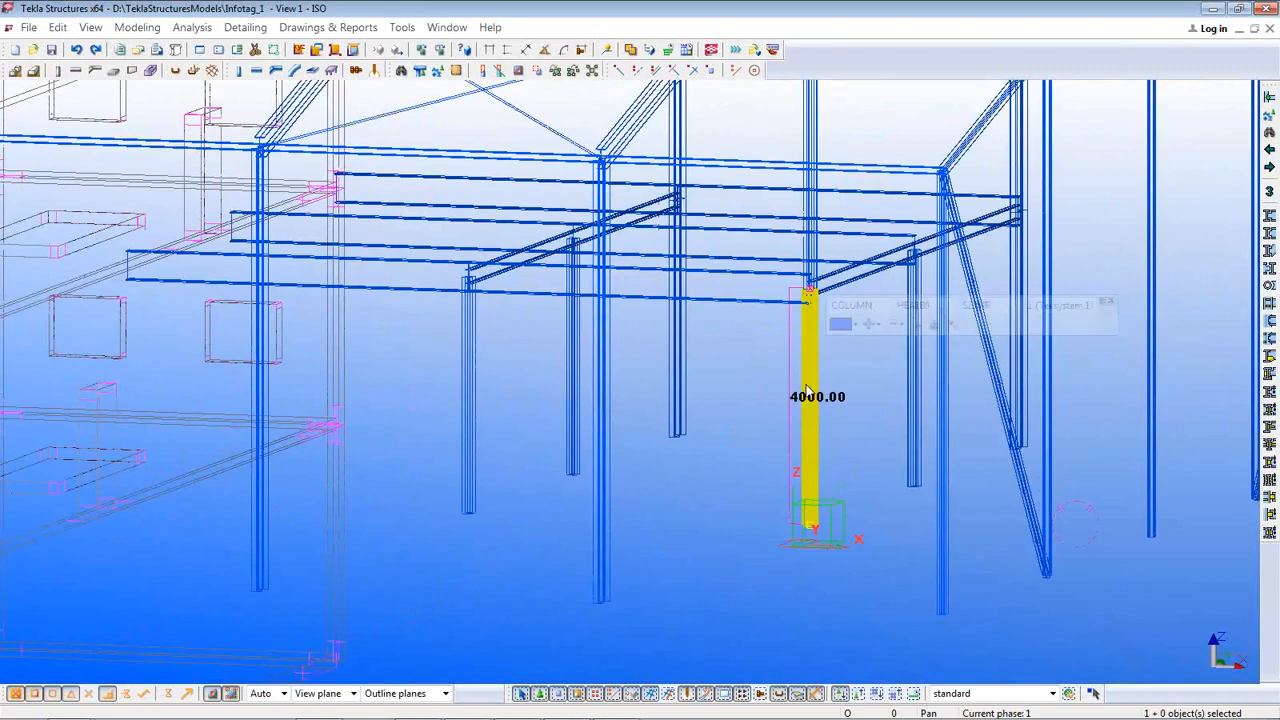
{"action": "left_click", "coordinate": [1112, 589]}
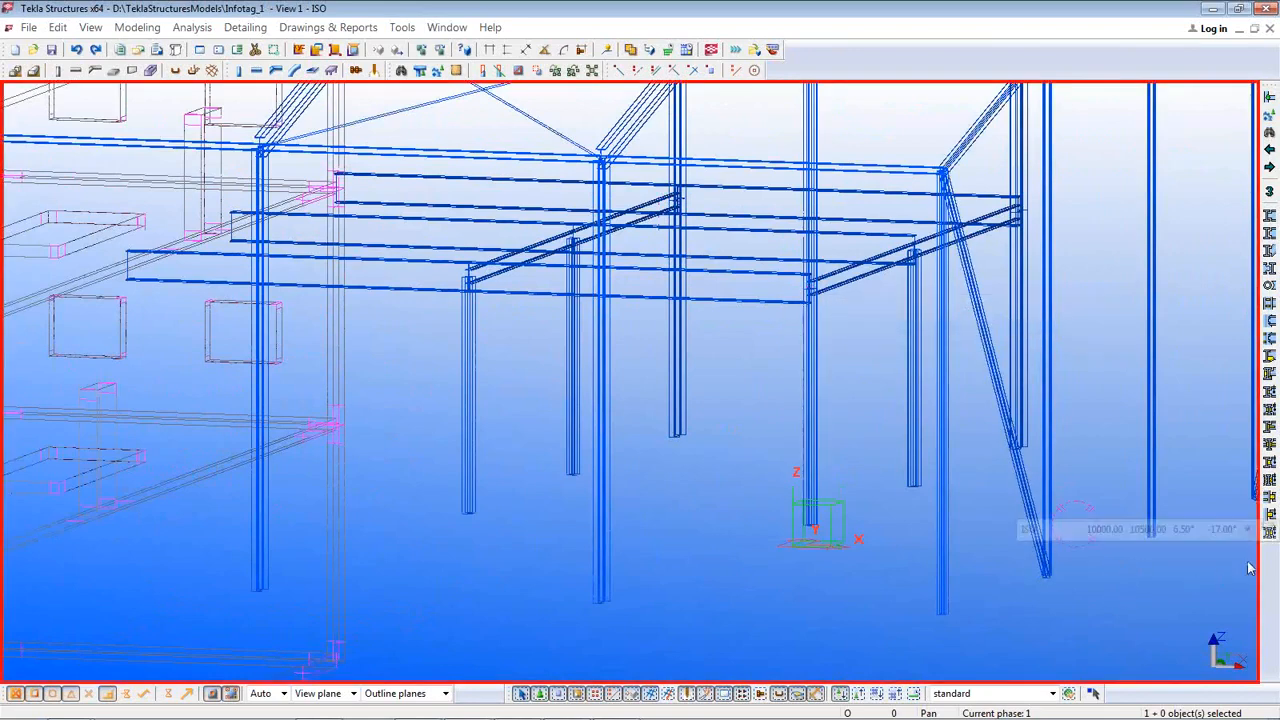
Create a bolted plate connection between the short corner column under the intermediate floor and its beam, and inspect the joint up close
{"action": "left_click", "coordinate": [1270, 514]}
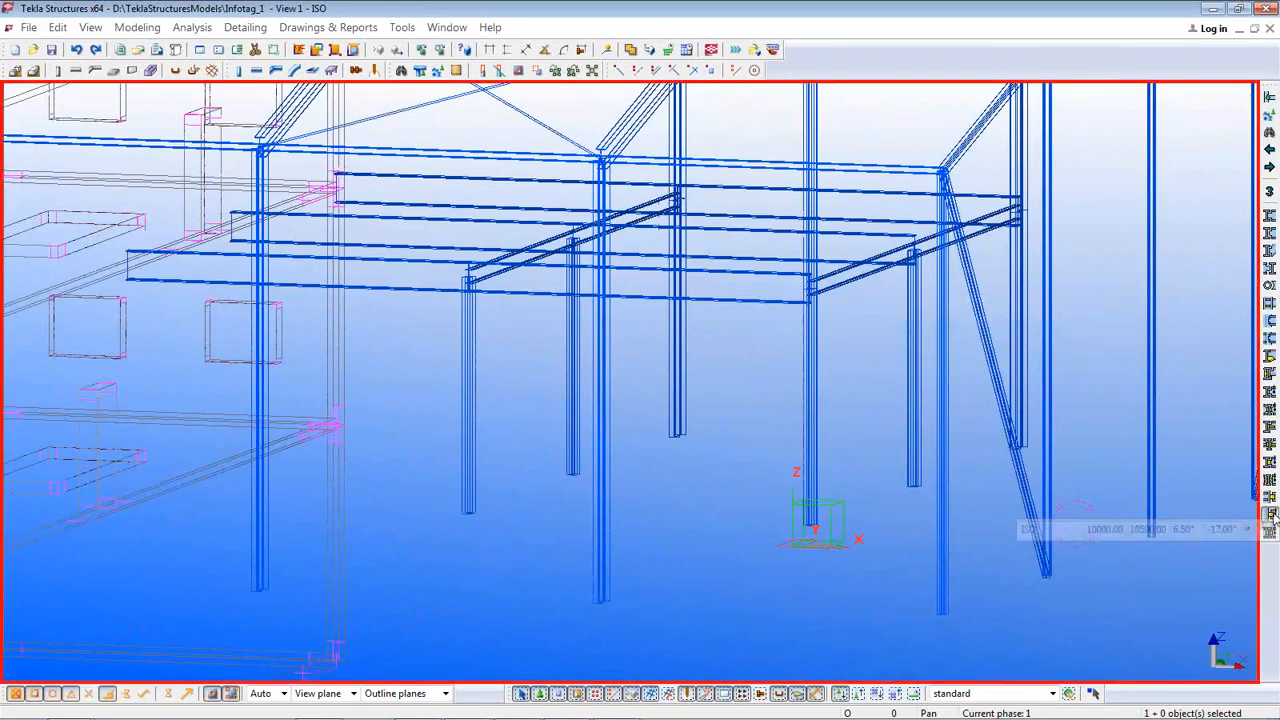
{"action": "left_click", "coordinate": [809, 376]}
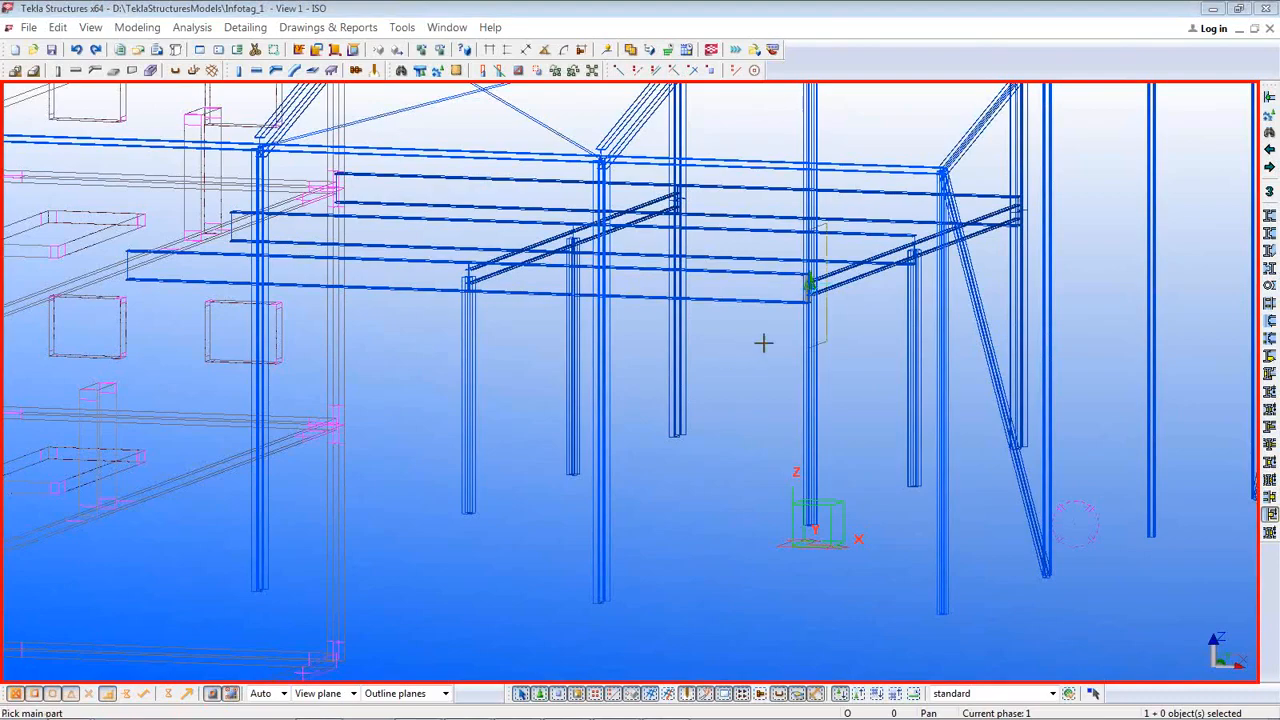
{"action": "middle_click_drag", "start_coordinate": [763, 343], "coordinate": [913, 372]}
{"action": "scroll", "coordinate": [913, 372], "scroll_direction": "up", "scroll_amount": 6}
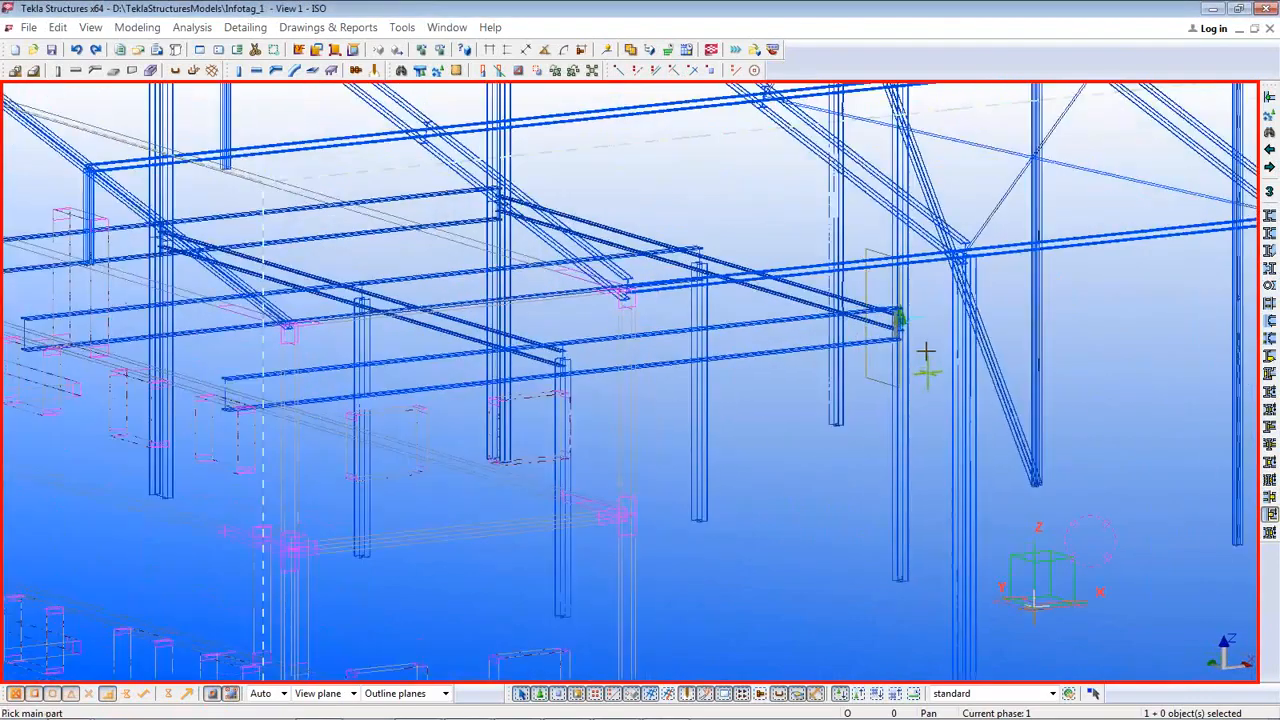
{"action": "scroll", "coordinate": [850, 310], "scroll_direction": "down", "scroll_amount": 6}
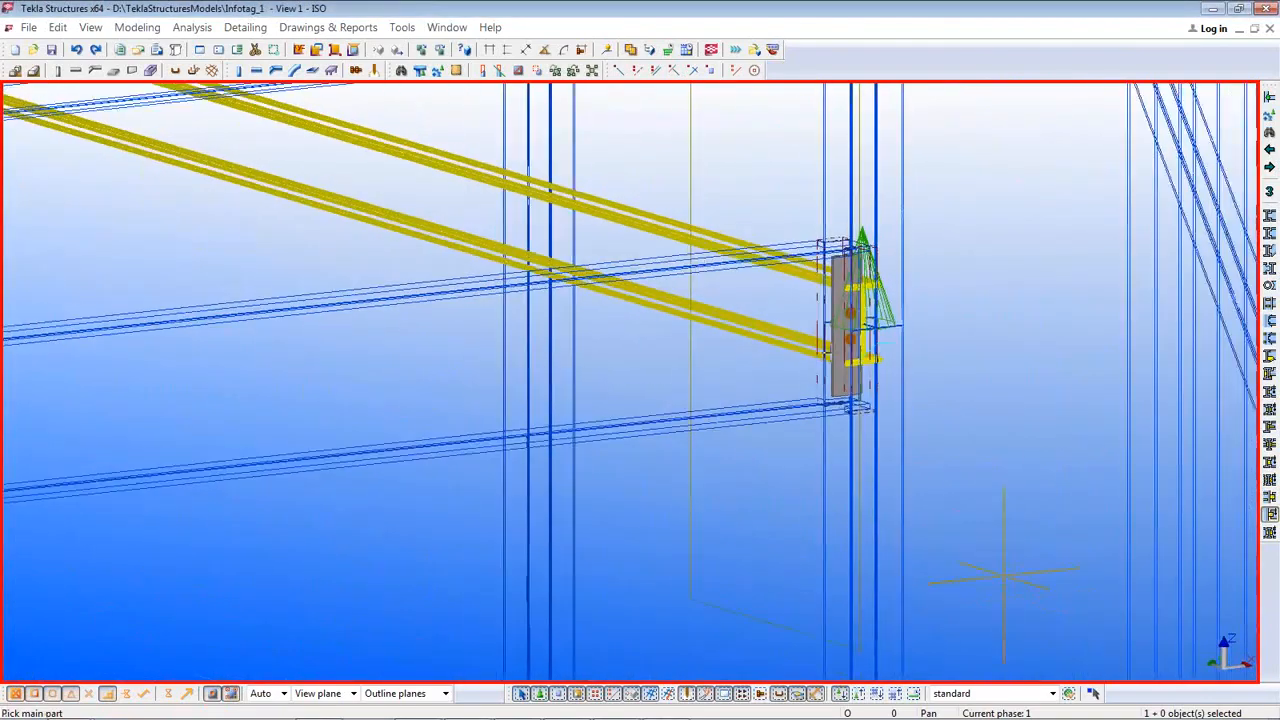
{"action": "middle_click_drag", "start_coordinate": [720, 410], "coordinate": [577, 378], "text": "ctrl"}
Apply the same connection to the short column and longitudinal beam at the opposite corner of the intermediate floor, and end the command
{"action": "middle_click_drag", "start_coordinate": [900, 376], "coordinate": [546, 423]}
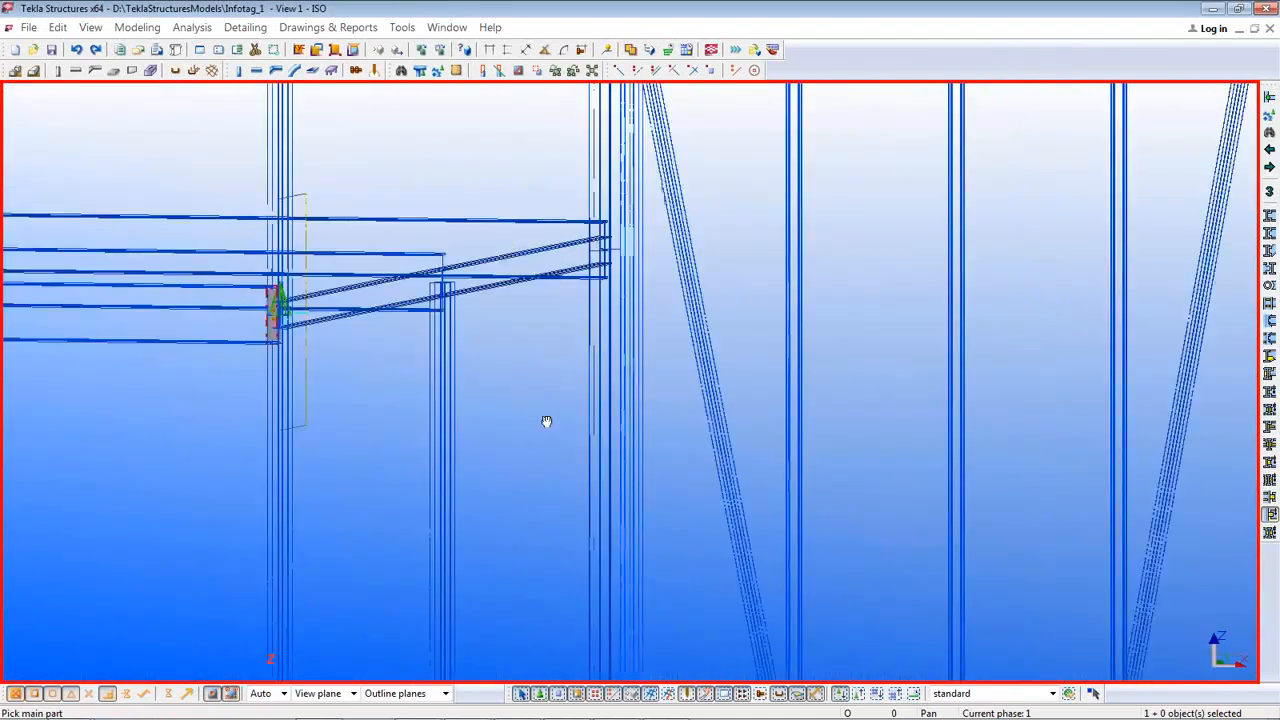
{"action": "left_click", "coordinate": [593, 396]}
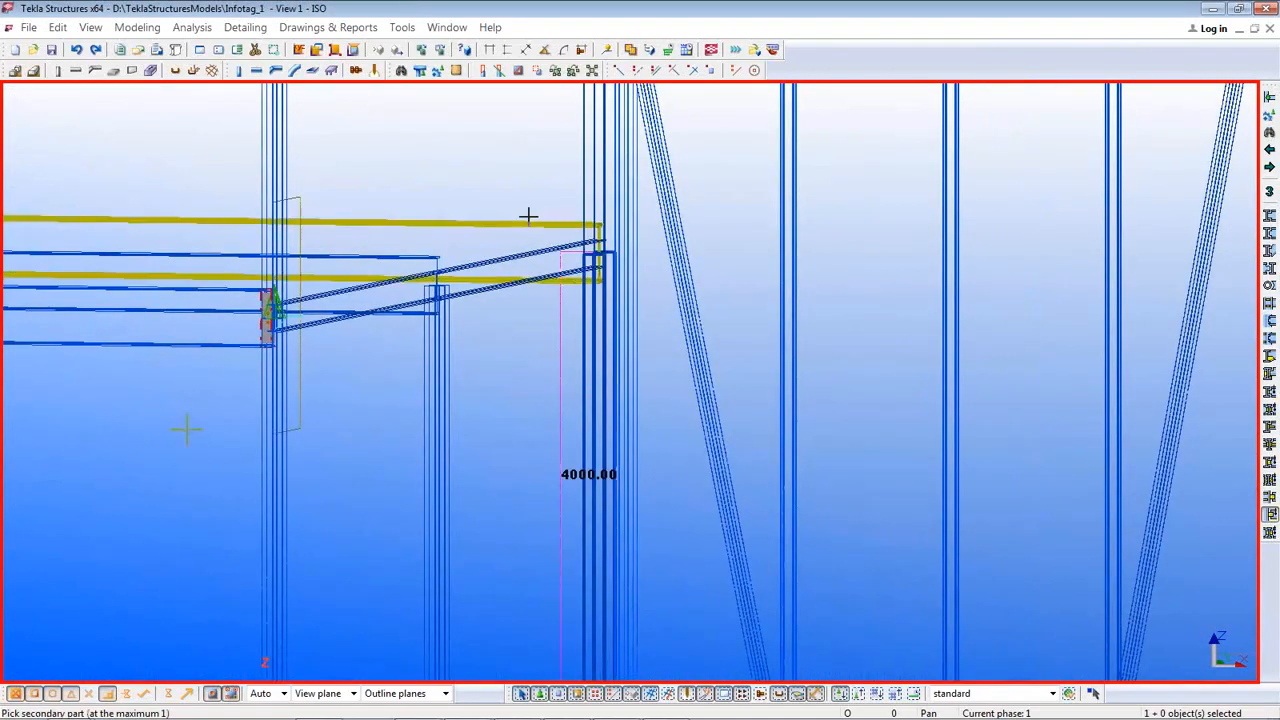
{"action": "left_click", "coordinate": [526, 231]}
{"action": "mouse_move", "coordinate": [540, 344]}
{"action": "middle_mouse_down", "text": "ctrl"}
{"action": "mouse_move", "coordinate": [569, 352]}
{"action": "mouse_move", "coordinate": [535, 358]}
{"action": "middle_mouse_up", "text": "ctrl"}
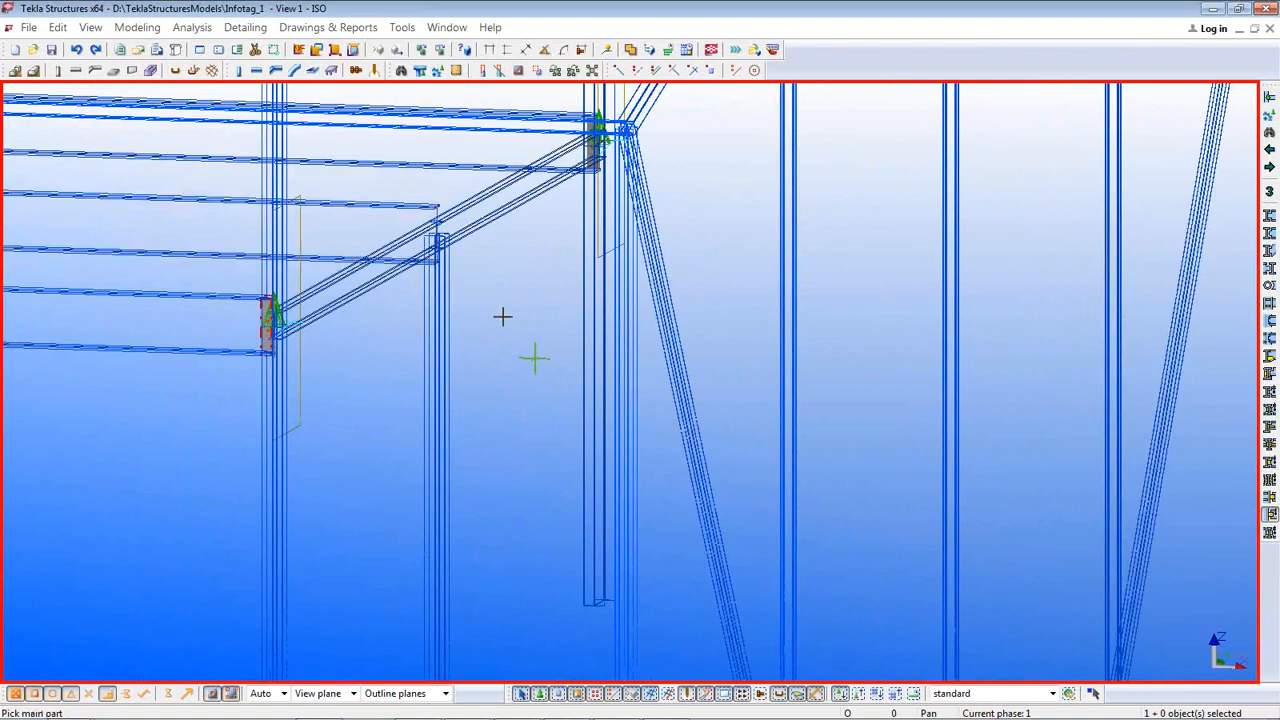
{"action": "middle_click_drag", "start_coordinate": [486, 349], "coordinate": [473, 392]}
{"action": "scroll", "coordinate": [403, 363], "scroll_direction": "down", "scroll_amount": 3}
{"action": "middle_click_drag", "start_coordinate": [372, 408], "coordinate": [480, 420], "text": "ctrl"}
{"action": "right_click", "coordinate": [485, 424]}
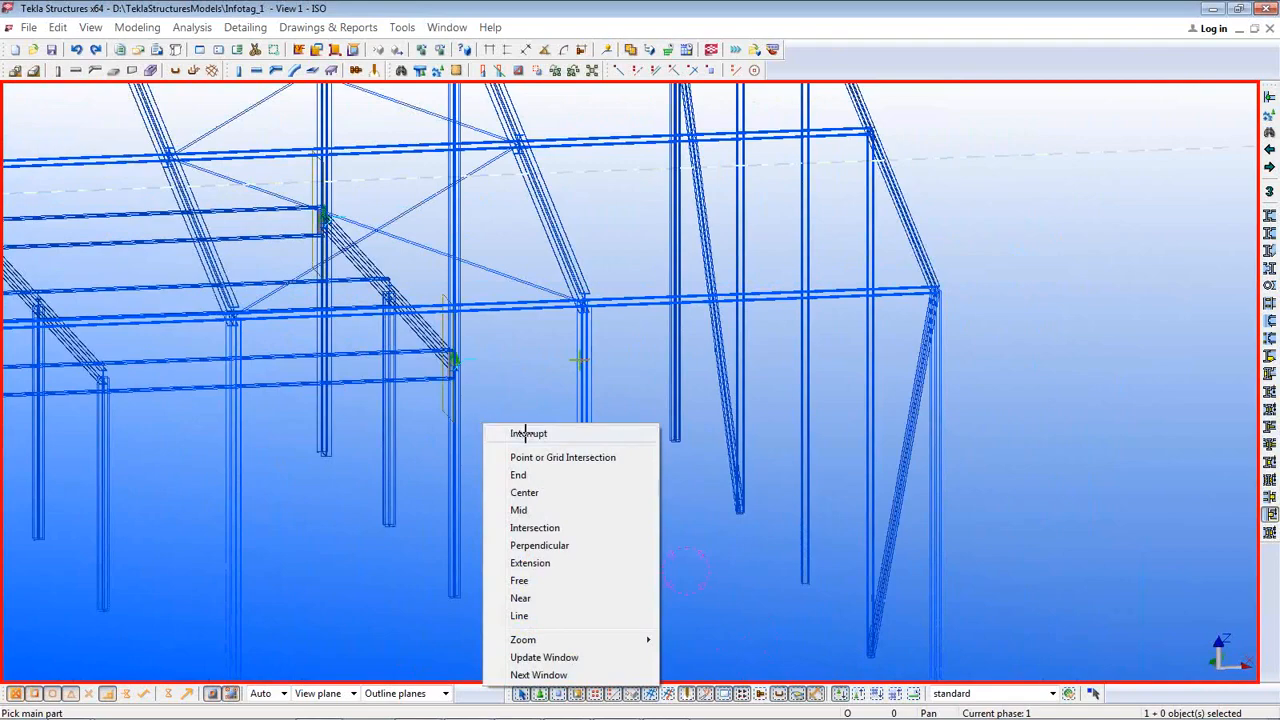
{"action": "left_click", "coordinate": [525, 433]}
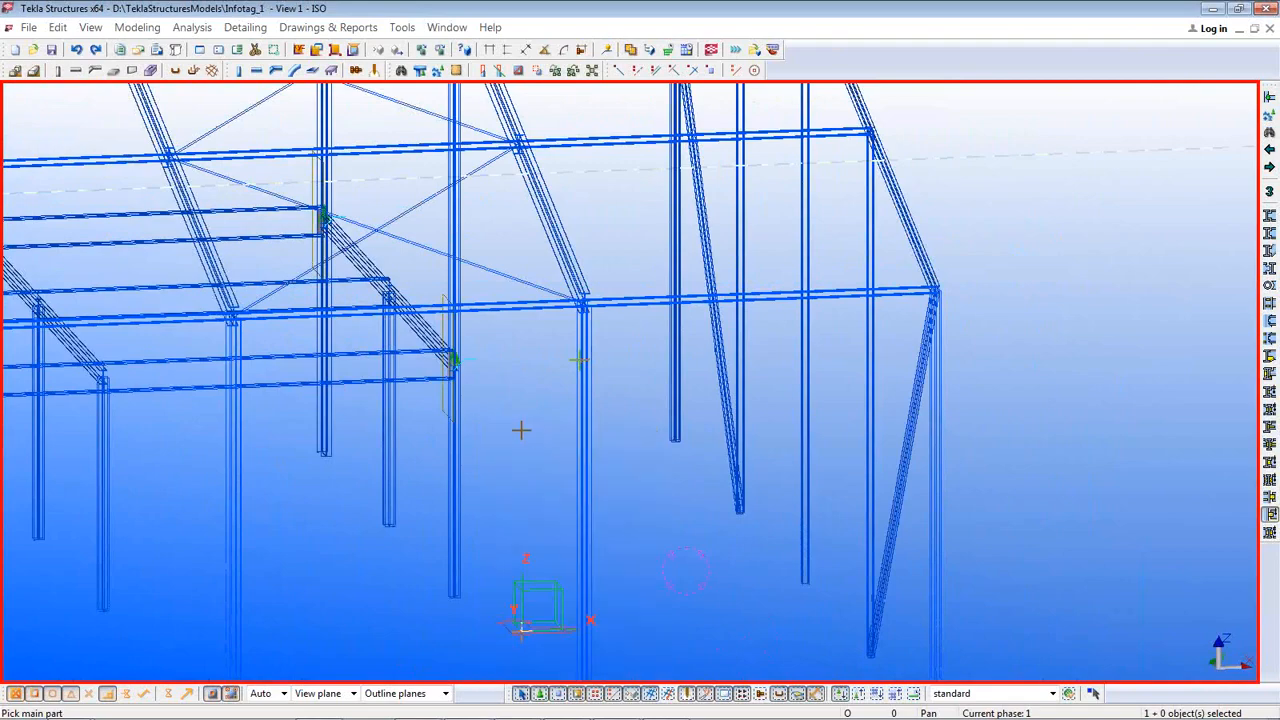
{"action": "middle_click_drag", "start_coordinate": [523, 431], "coordinate": [586, 237], "text": "ctrl"}
{"action": "scroll", "coordinate": [524, 420], "scroll_direction": "down", "scroll_amount": 2}
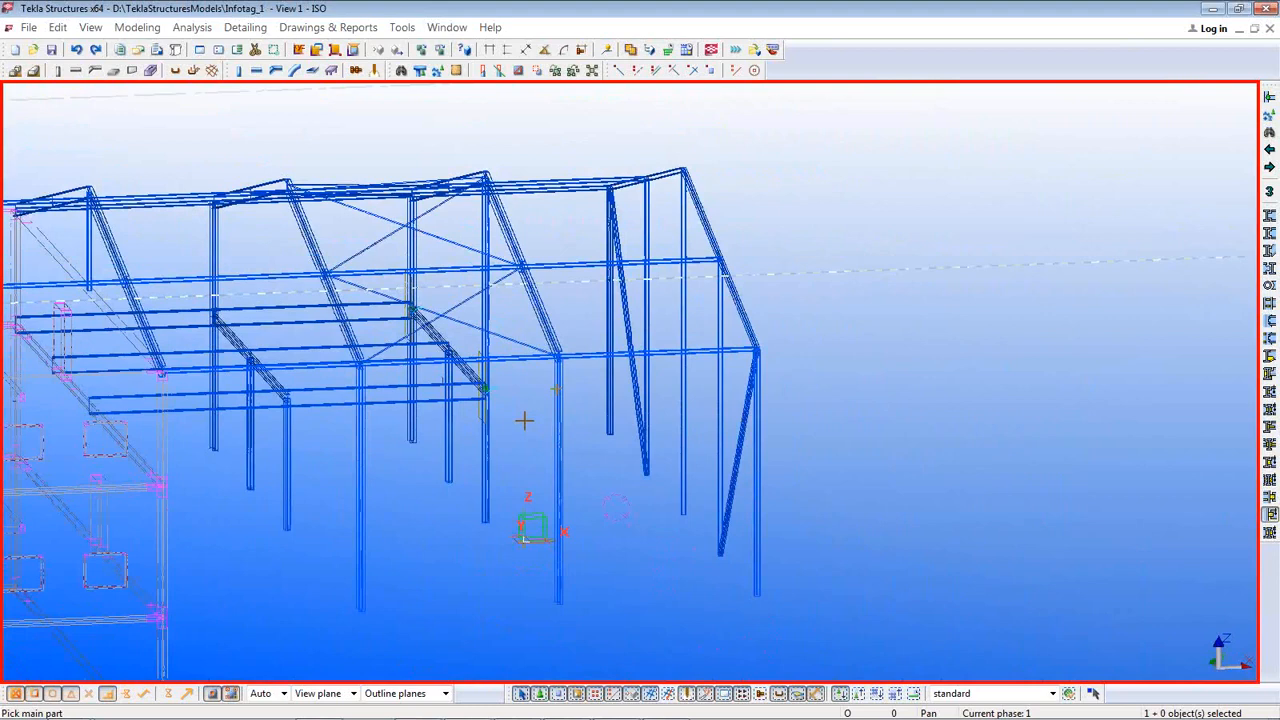
{"action": "middle_click_drag", "start_coordinate": [557, 457], "coordinate": [763, 486]}
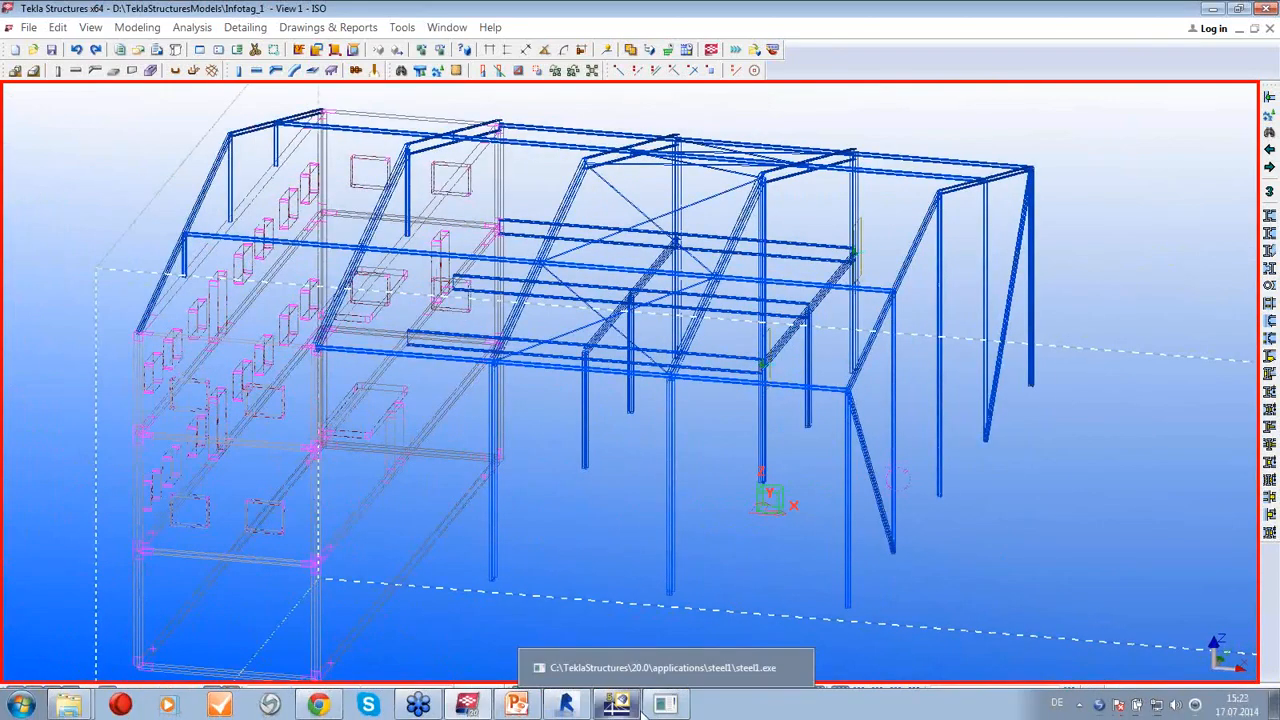
Switch to RFEM and start exporting the model in the Bentley ISM format
{"action": "left_click", "coordinate": [620, 706]}
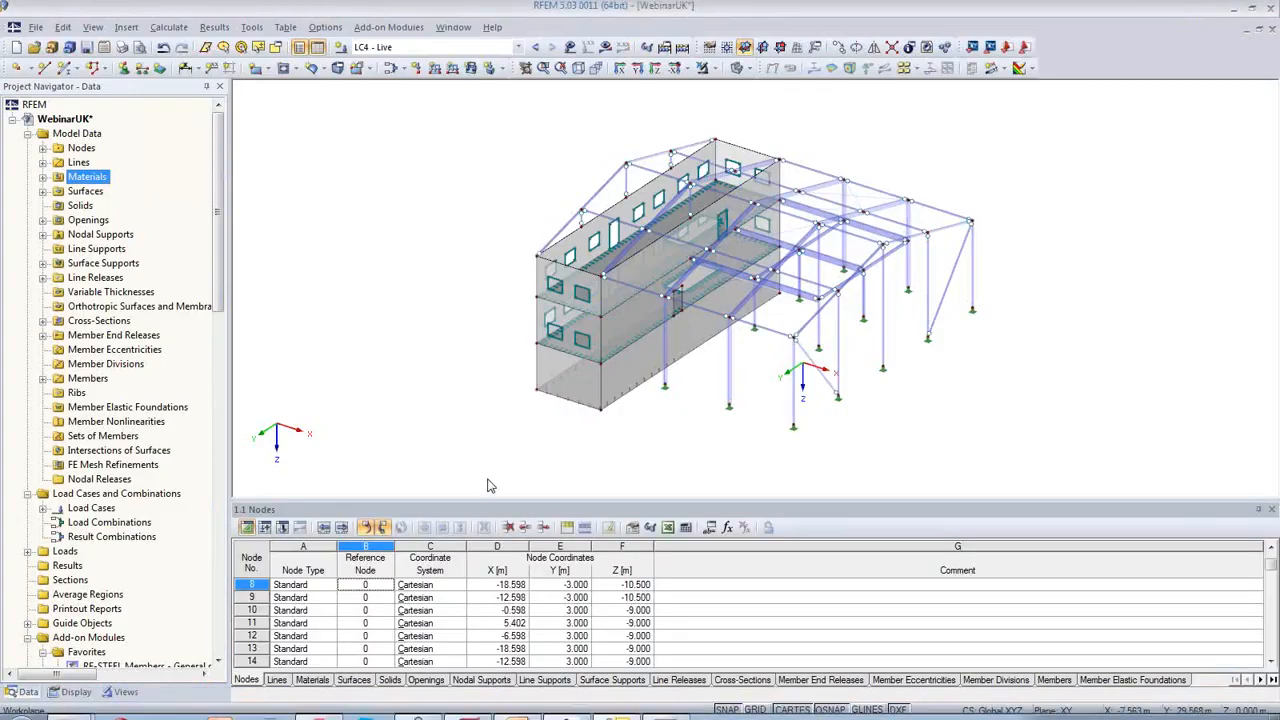
{"action": "left_click", "coordinate": [36, 27]}
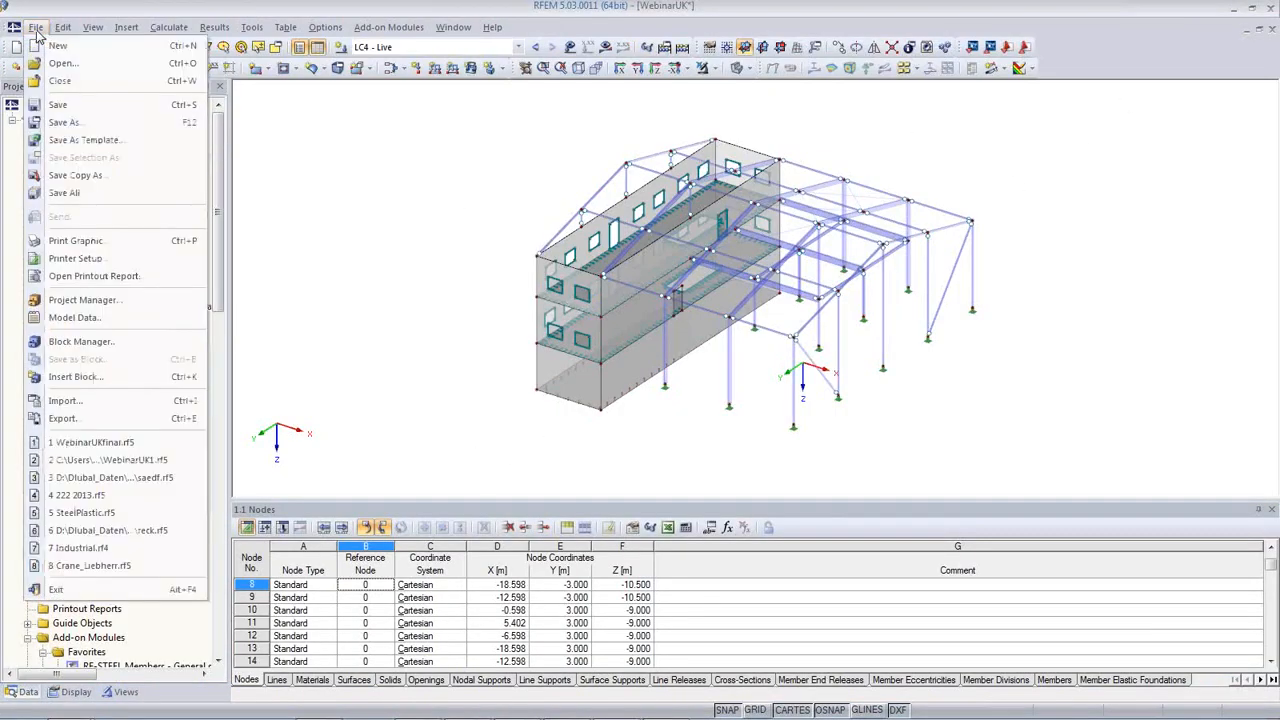
{"action": "left_click", "coordinate": [85, 426]}
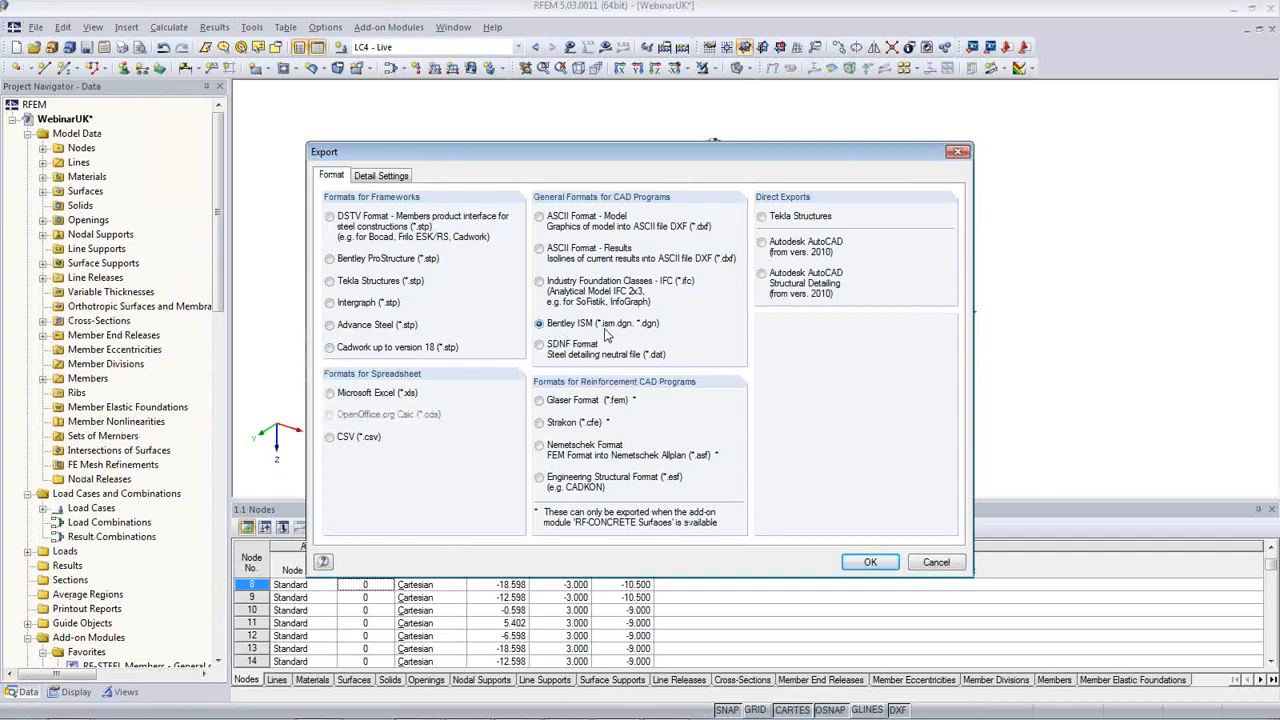
{"action": "left_click", "coordinate": [866, 562]}
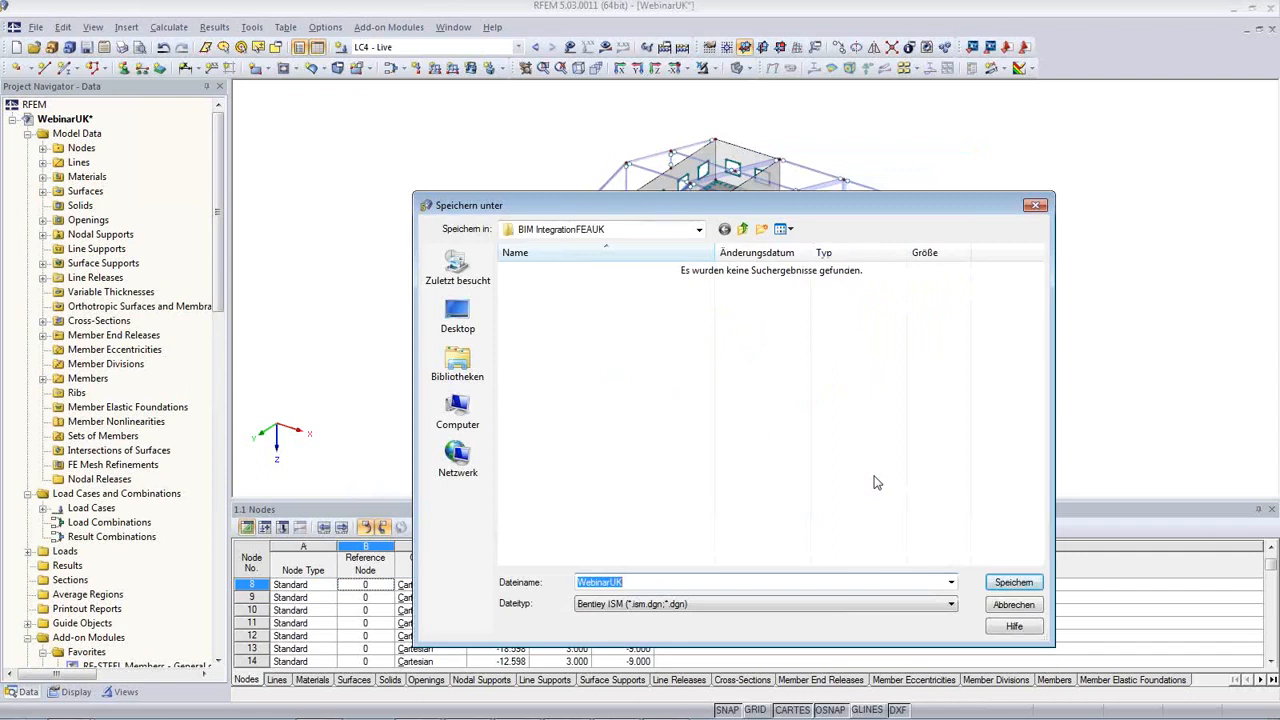
Save the ISM export on the desktop as Webinar2UK, using the Export to new ISM file mode
{"action": "left_click", "coordinate": [609, 582]}
{"action": "type", "text": "2"}
{"action": "left_click", "coordinate": [460, 318]}
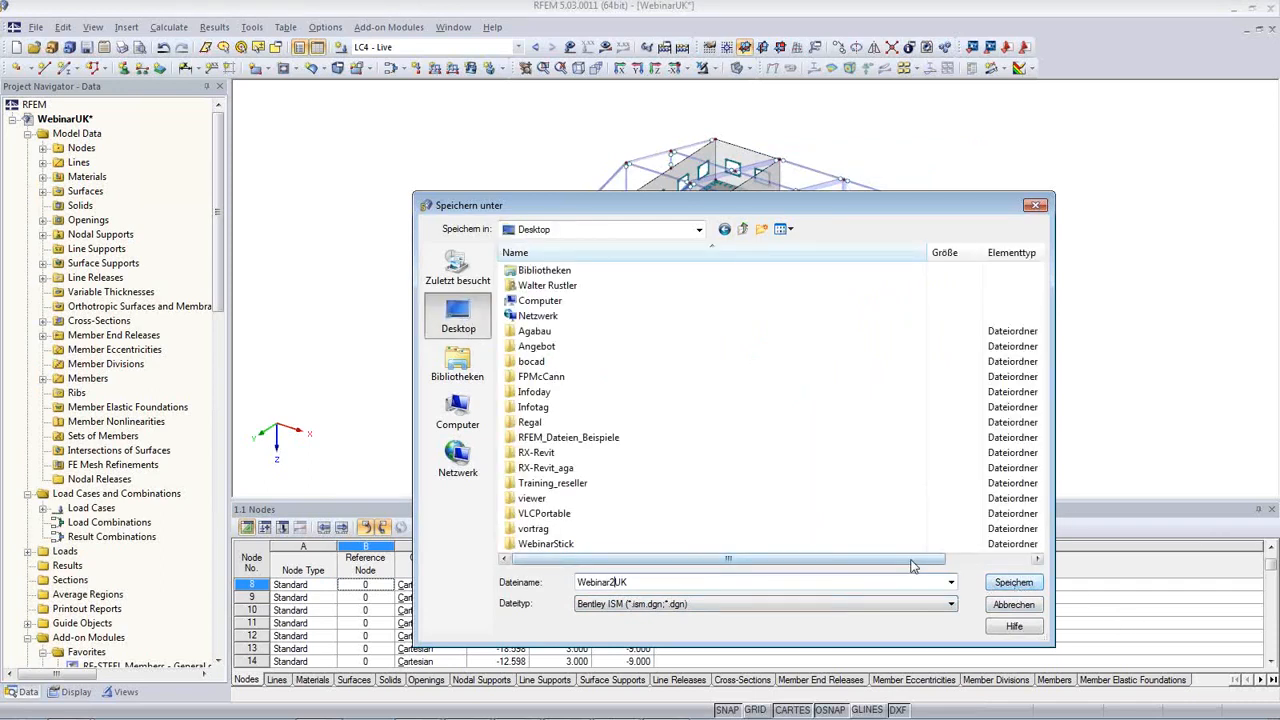
{"action": "left_click", "coordinate": [1012, 584]}
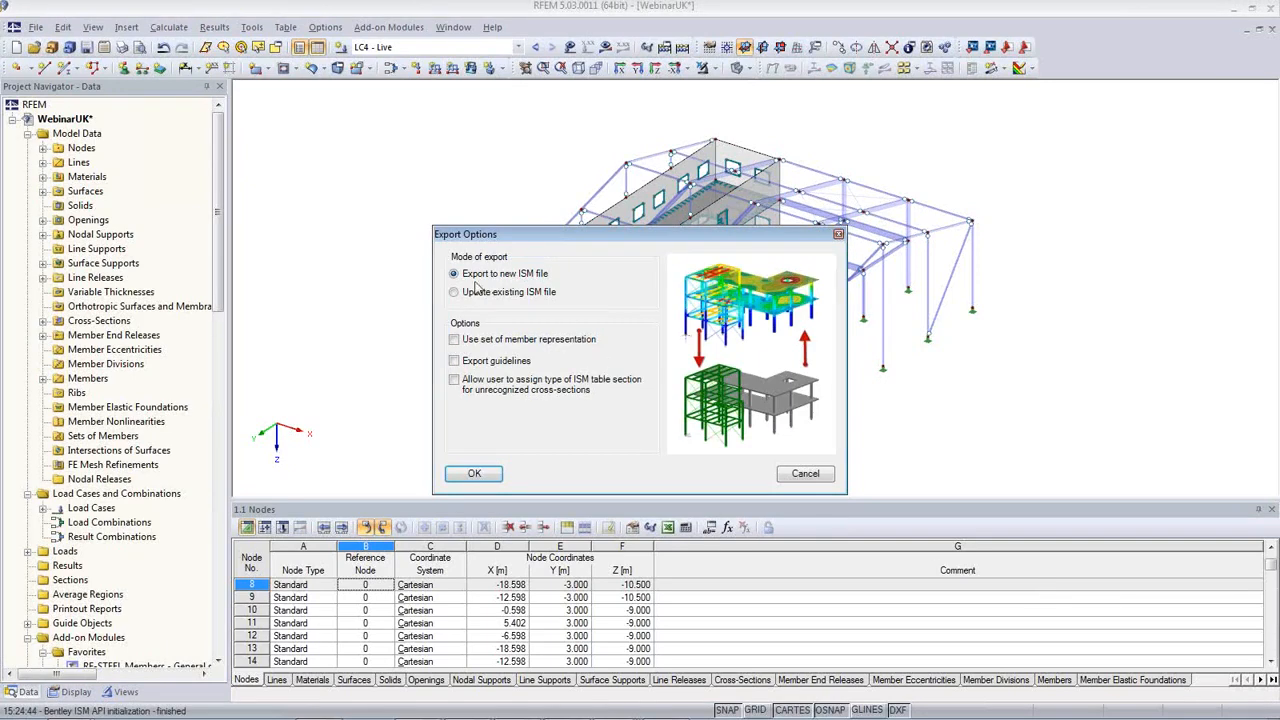
{"action": "left_click", "coordinate": [468, 475]}
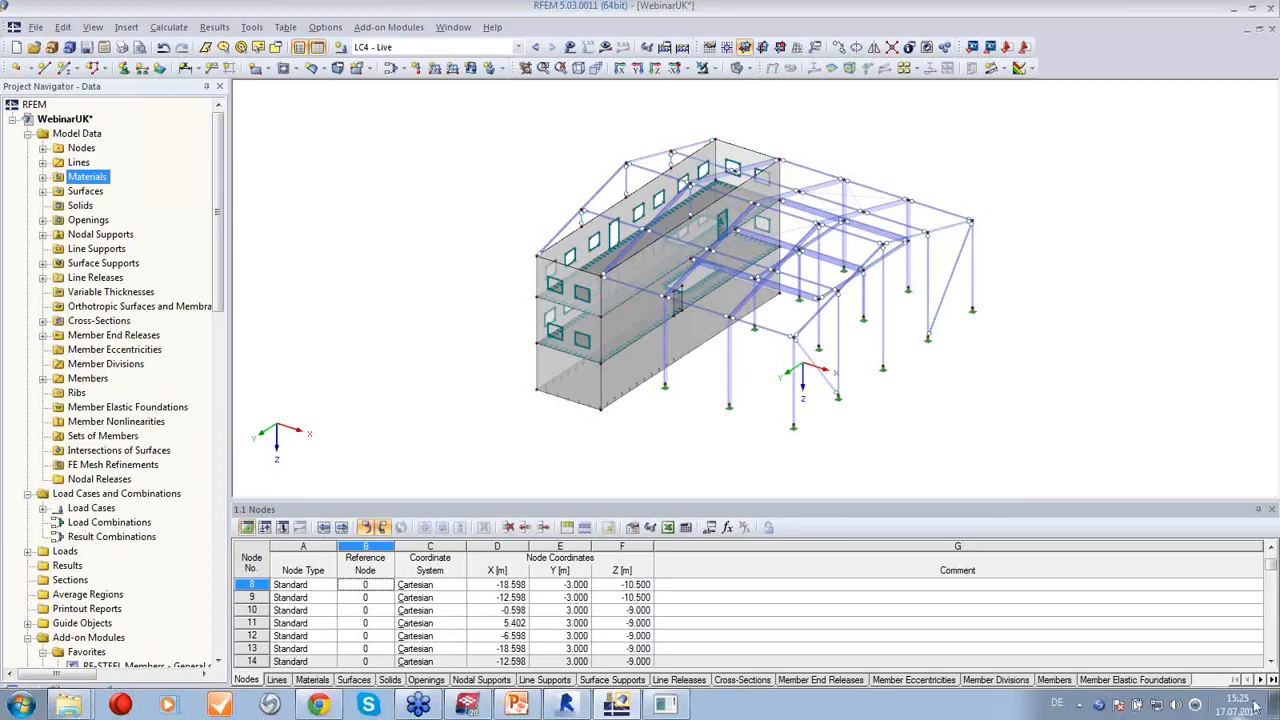
Show the desktop and open the exported Webinar2UK.ism.dgn in Structural Synchronizer V8i
{"action": "left_click", "coordinate": [1273, 705]}
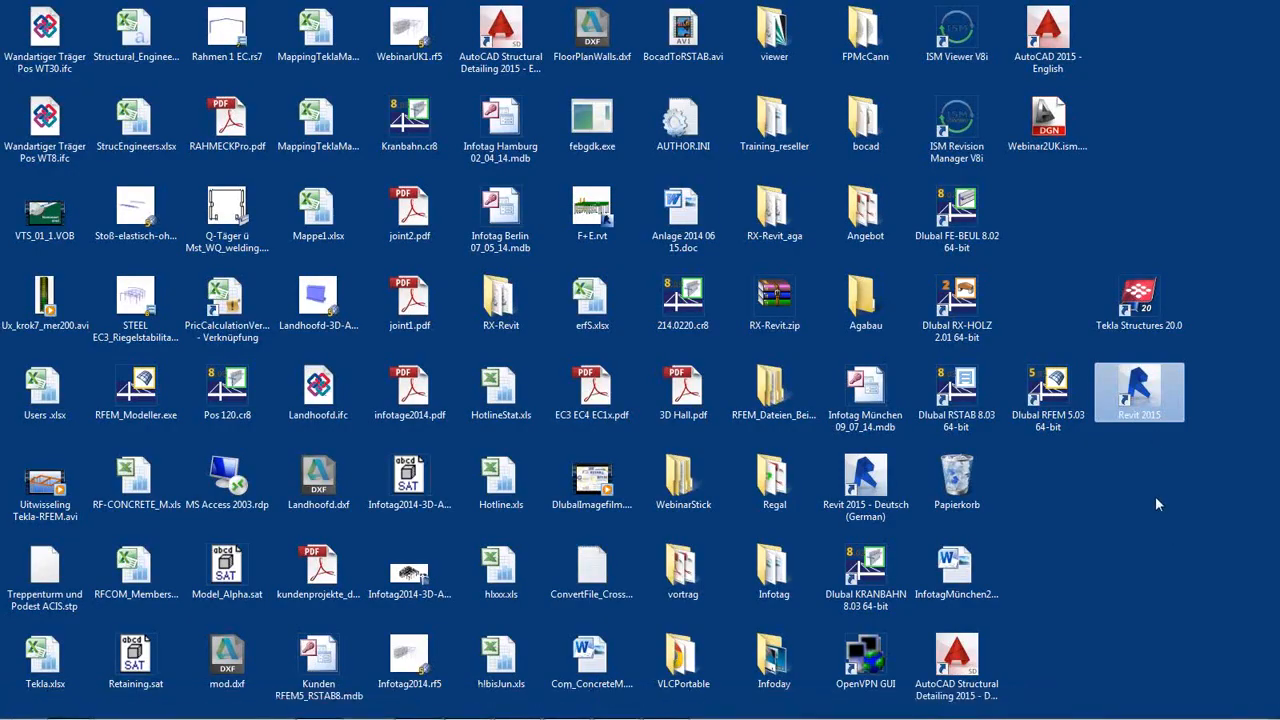
{"action": "left_click", "coordinate": [1048, 150]}
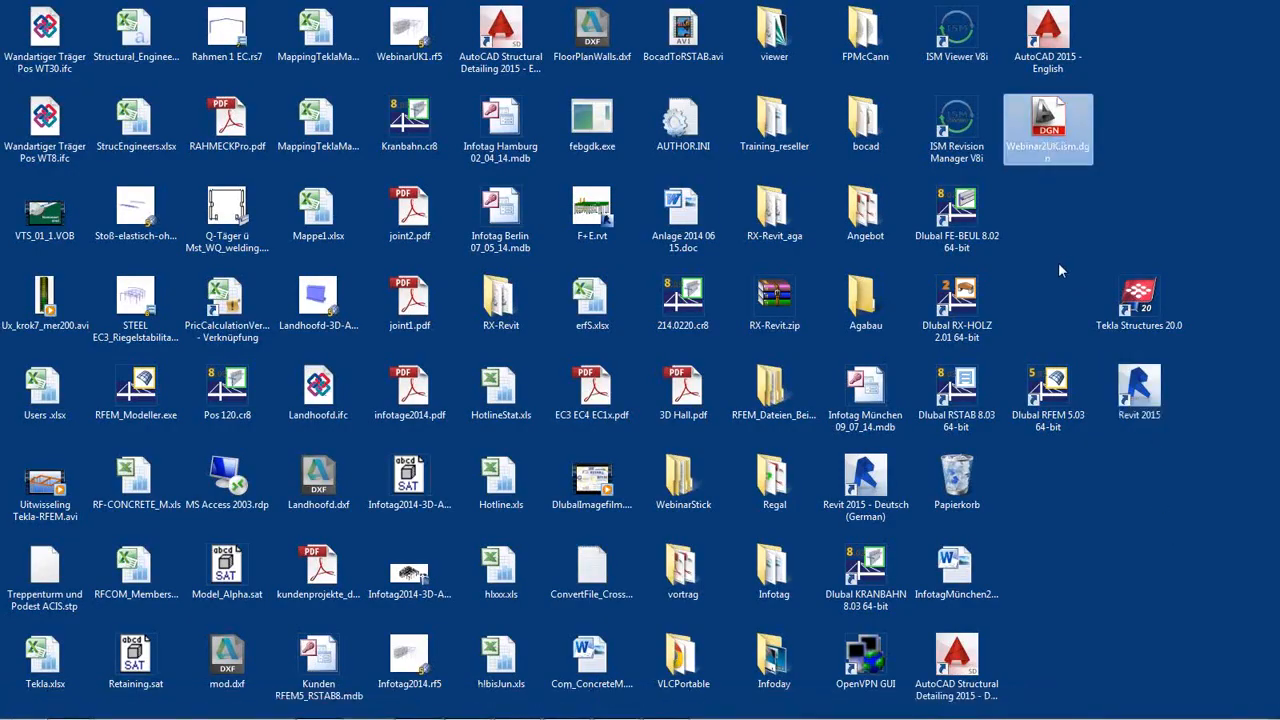
{"action": "left_click_drag", "start_coordinate": [1048, 140], "coordinate": [955, 60]}
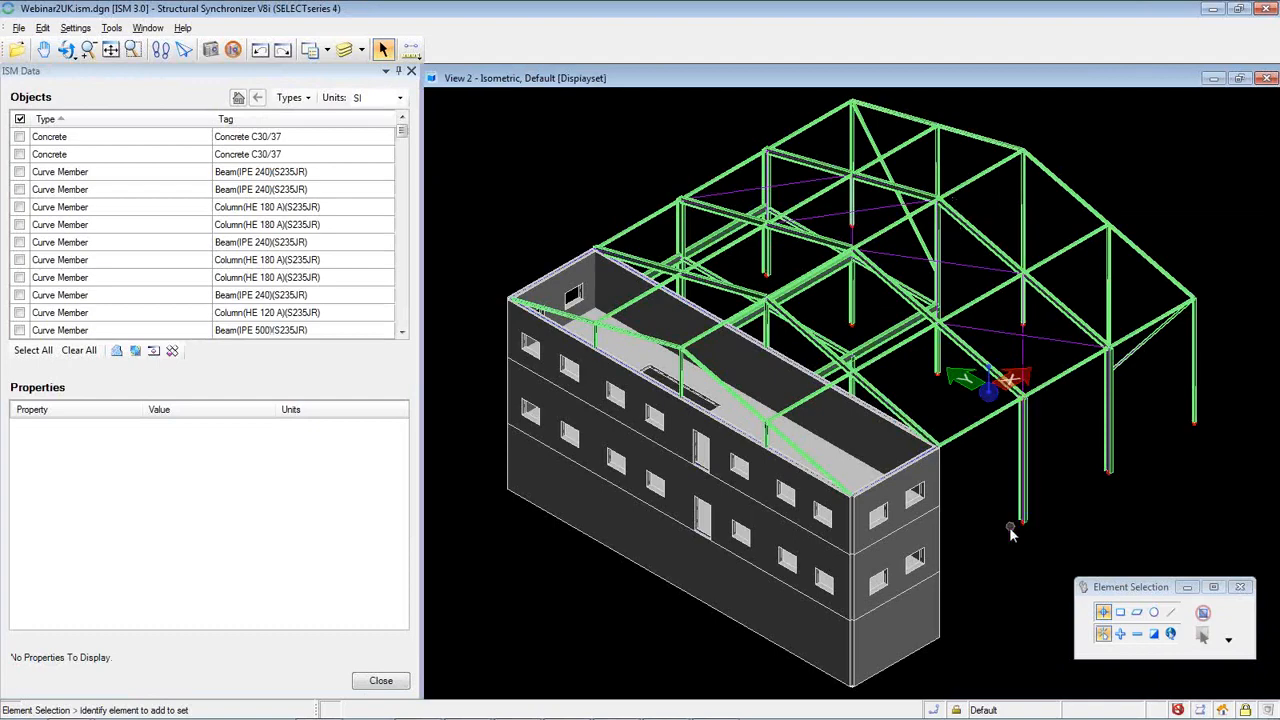
Examine the exported building's concrete walls and steel frame from different angles and distances
{"action": "middle_click_drag", "start_coordinate": [988, 528], "coordinate": [914, 506], "text": "shift"}
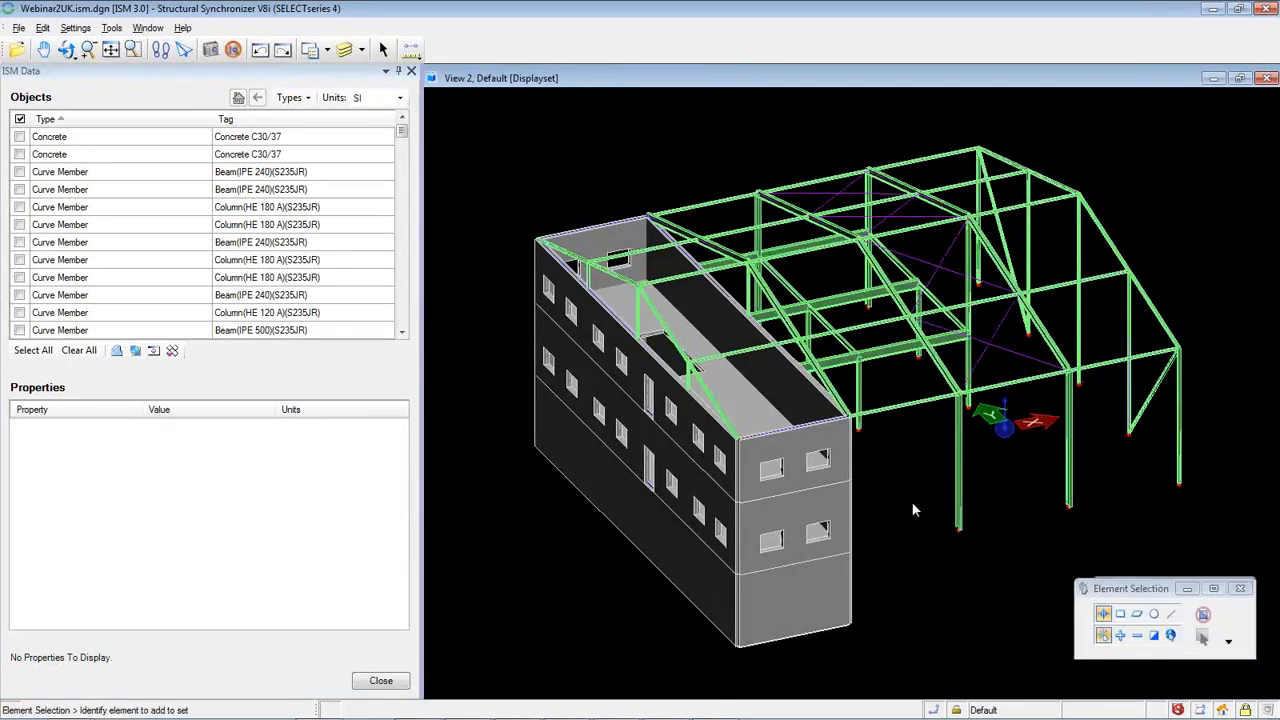
{"action": "scroll", "coordinate": [932, 524], "scroll_direction": "up", "scroll_amount": 5}
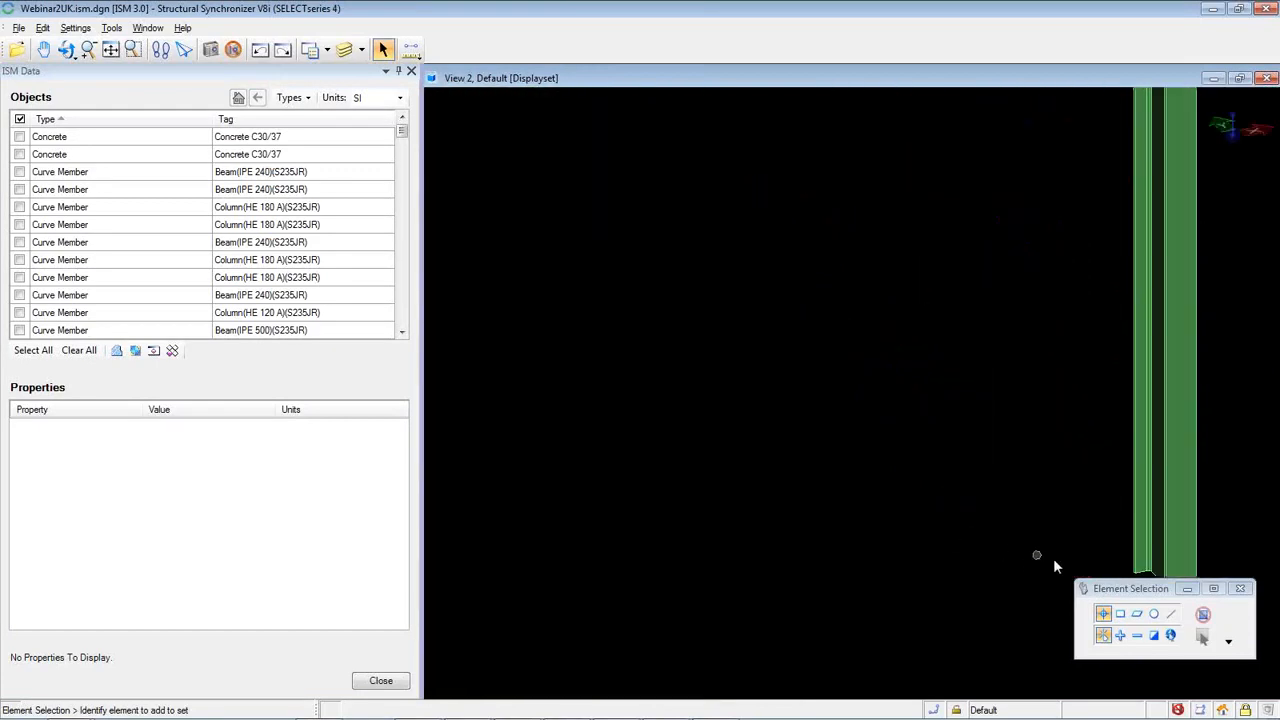
{"action": "scroll", "coordinate": [965, 541], "scroll_direction": "down", "scroll_amount": 5}
{"action": "scroll", "coordinate": [906, 545], "scroll_direction": "up", "scroll_amount": 3}
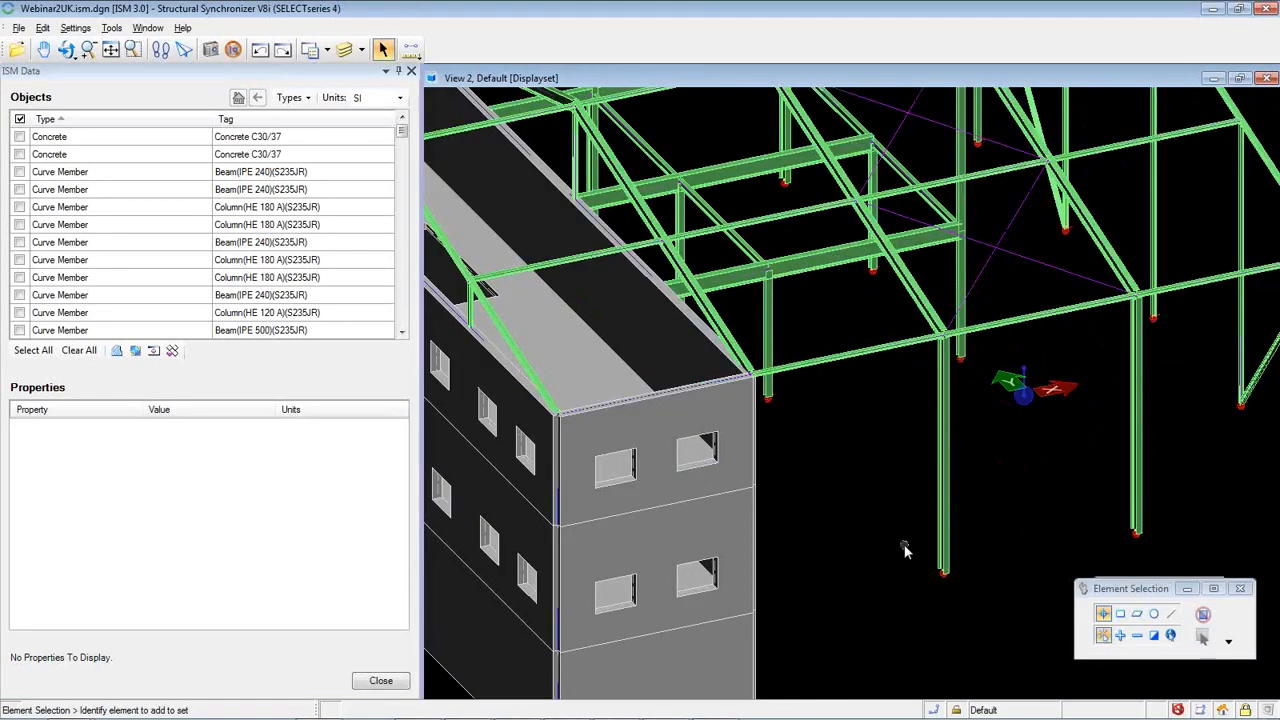
{"action": "scroll", "coordinate": [904, 549], "scroll_direction": "down", "scroll_amount": 4}
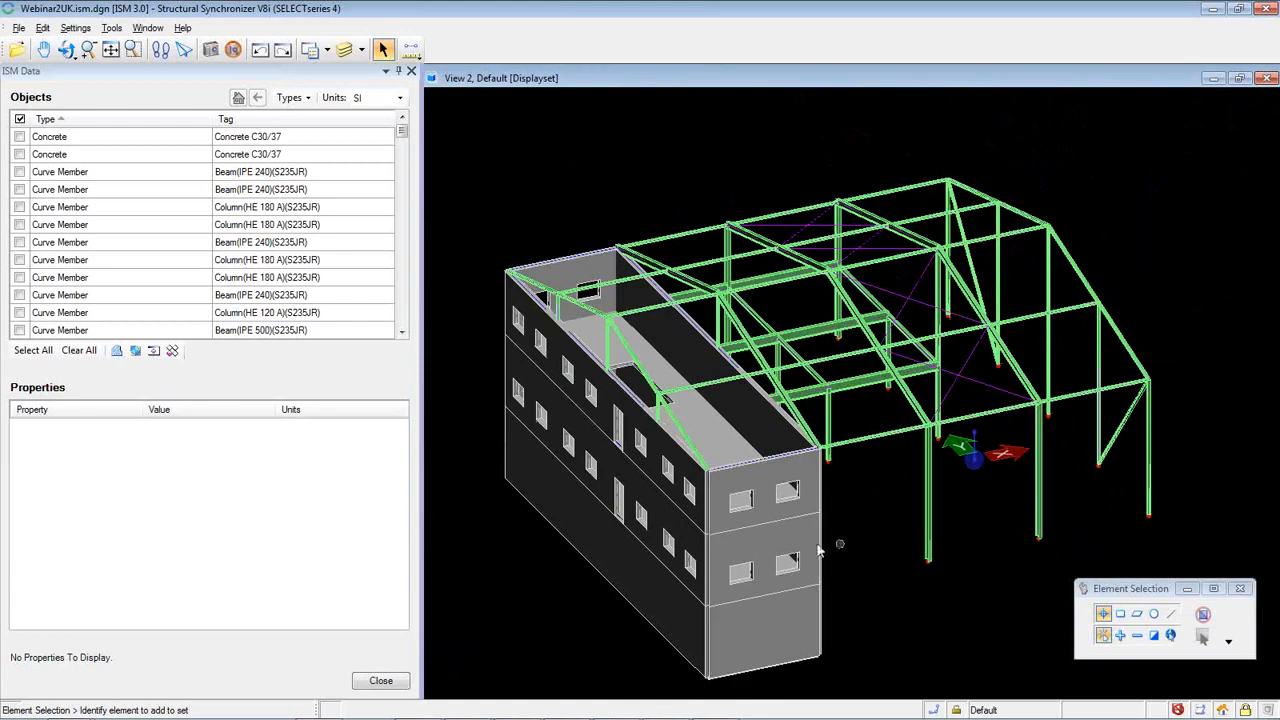
Look over the file's export and print options, and close Structural Synchronizer to return to the WebinarUK model in RFEM
{"action": "left_click", "coordinate": [18, 28]}
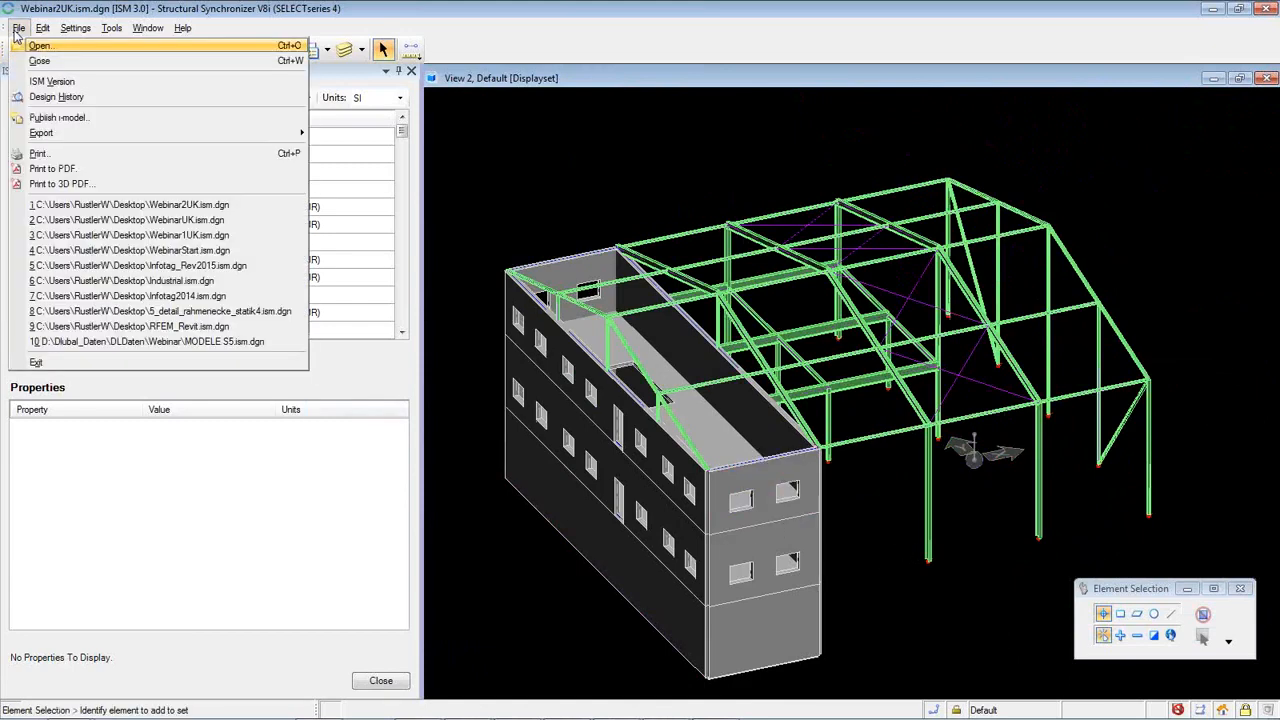
{"action": "mouse_move", "coordinate": [52, 134]}
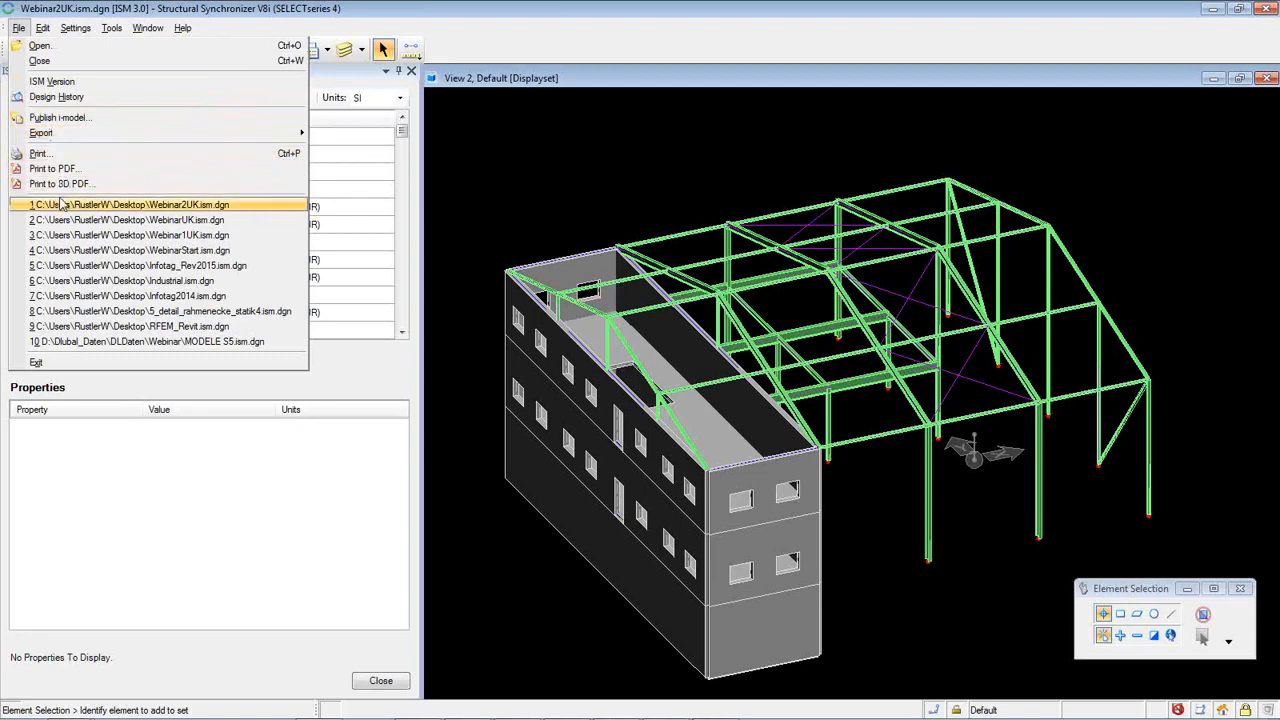
{"action": "left_click", "coordinate": [706, 17]}
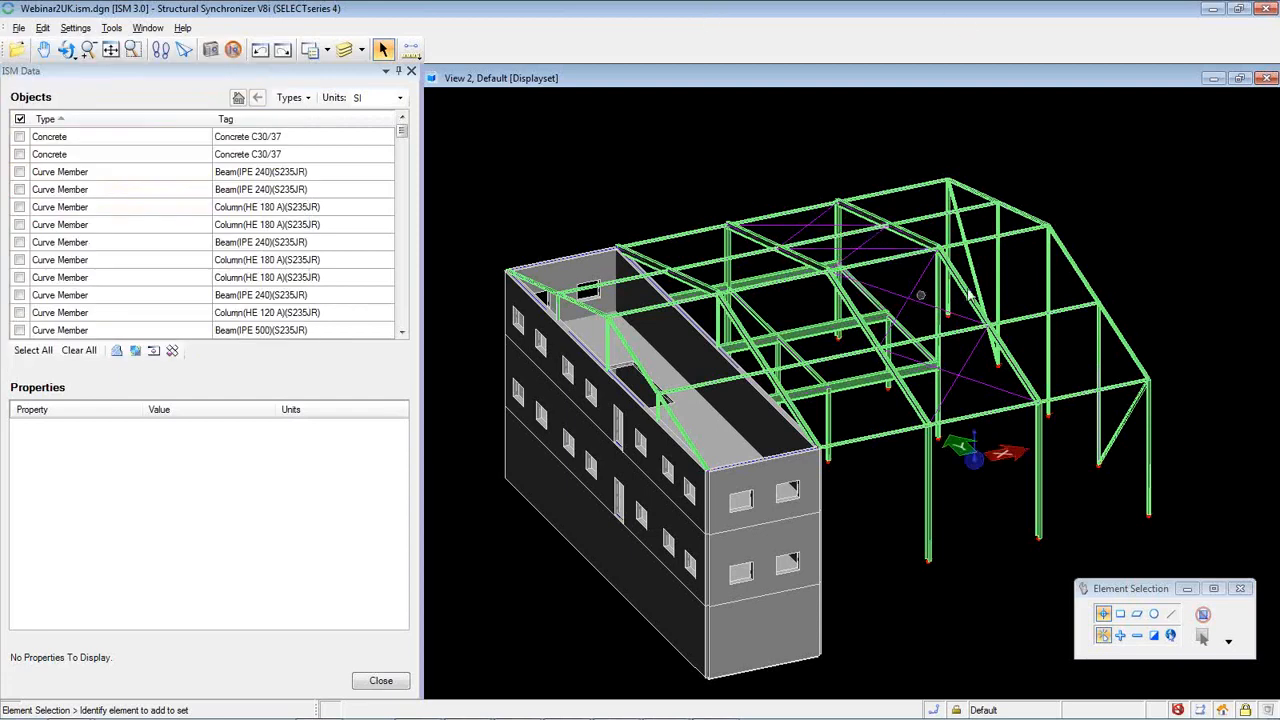
{"action": "left_click", "coordinate": [1268, 12]}
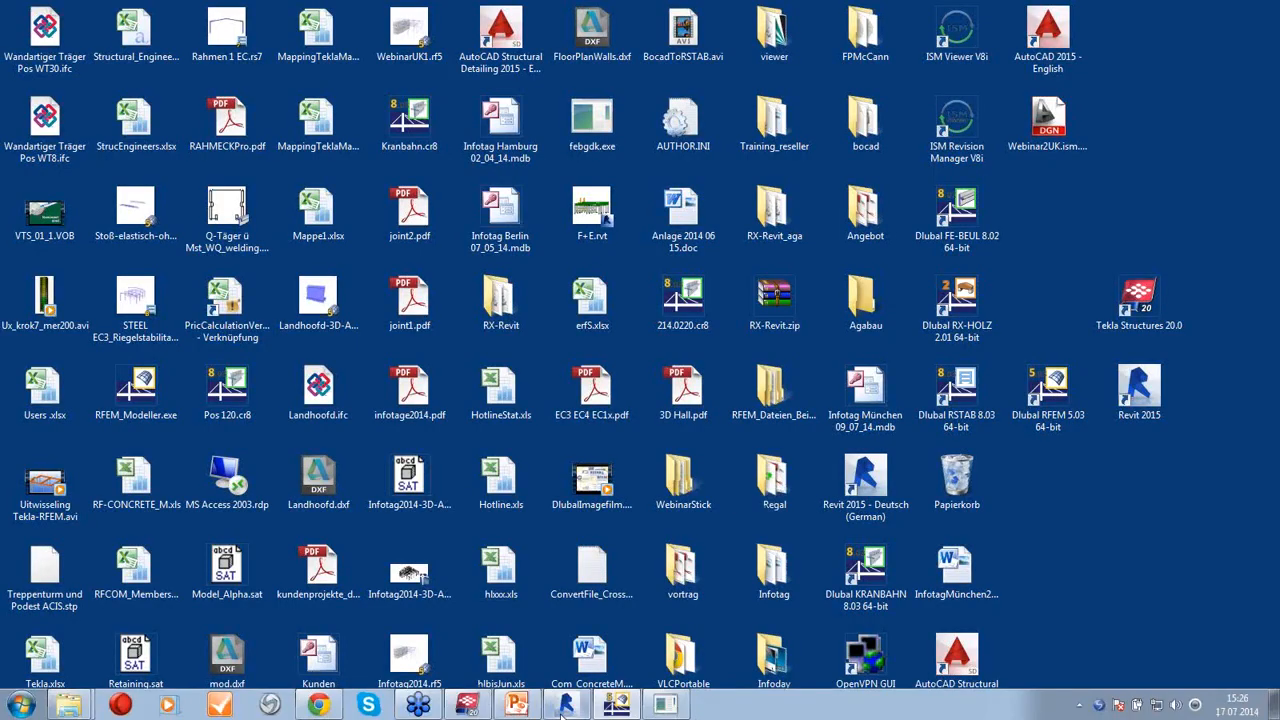
{"action": "left_click", "coordinate": [616, 705]}
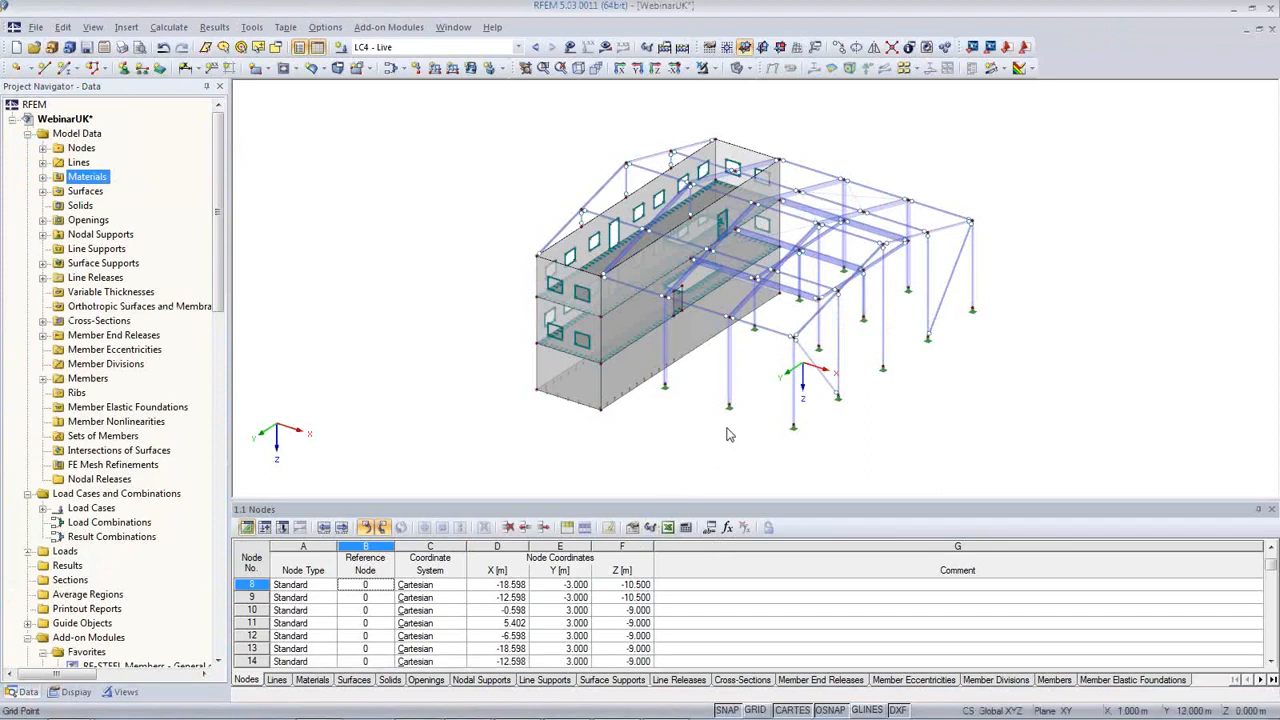
In the model's general data, classify load cases and combinations according to EN 1990 with the BS United Kingdom national annex
{"action": "mouse_move", "coordinate": [728, 433]}
{"action": "middle_mouse_down", "text": "ctrl"}
{"action": "mouse_move", "coordinate": [726, 400]}
{"action": "mouse_move", "coordinate": [859, 347]}
{"action": "mouse_move", "coordinate": [900, 335]}
{"action": "mouse_move", "coordinate": [950, 360]}
{"action": "mouse_move", "coordinate": [931, 383]}
{"action": "mouse_move", "coordinate": [810, 390]}
{"action": "mouse_move", "coordinate": [761, 442]}
{"action": "mouse_move", "coordinate": [745, 422]}
{"action": "middle_mouse_up", "text": "ctrl"}
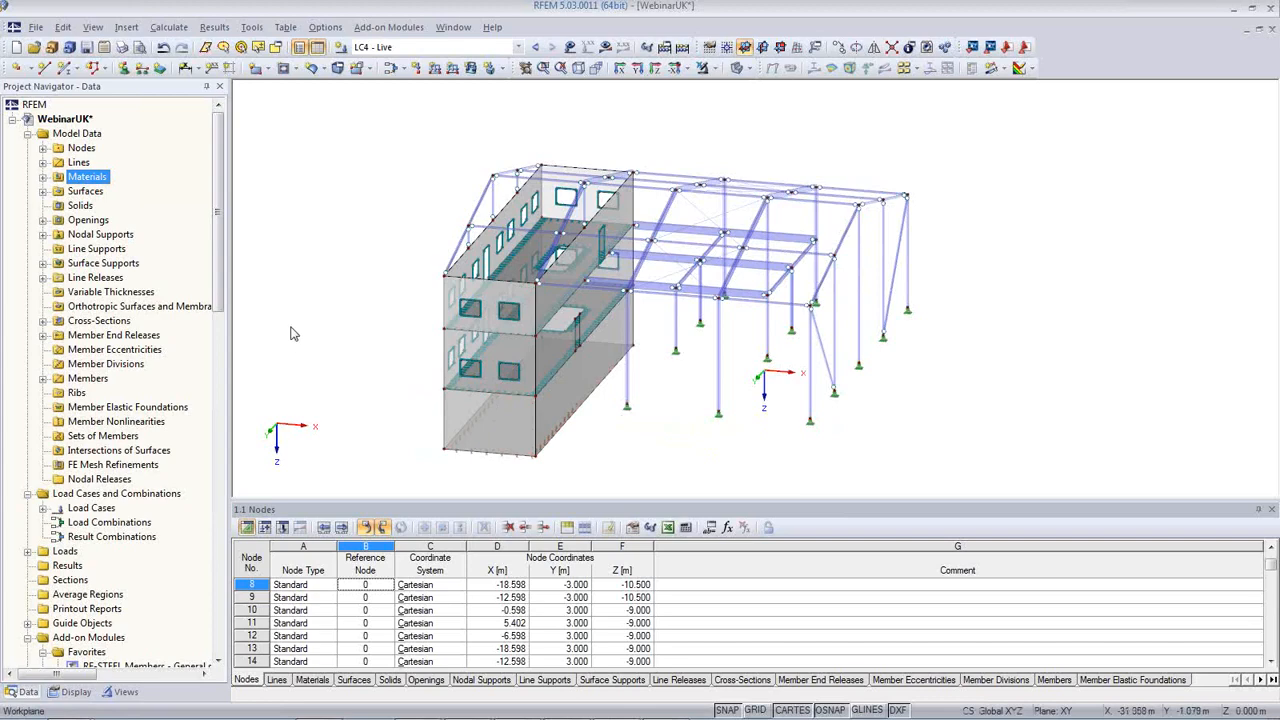
{"action": "right_click", "coordinate": [80, 124]}
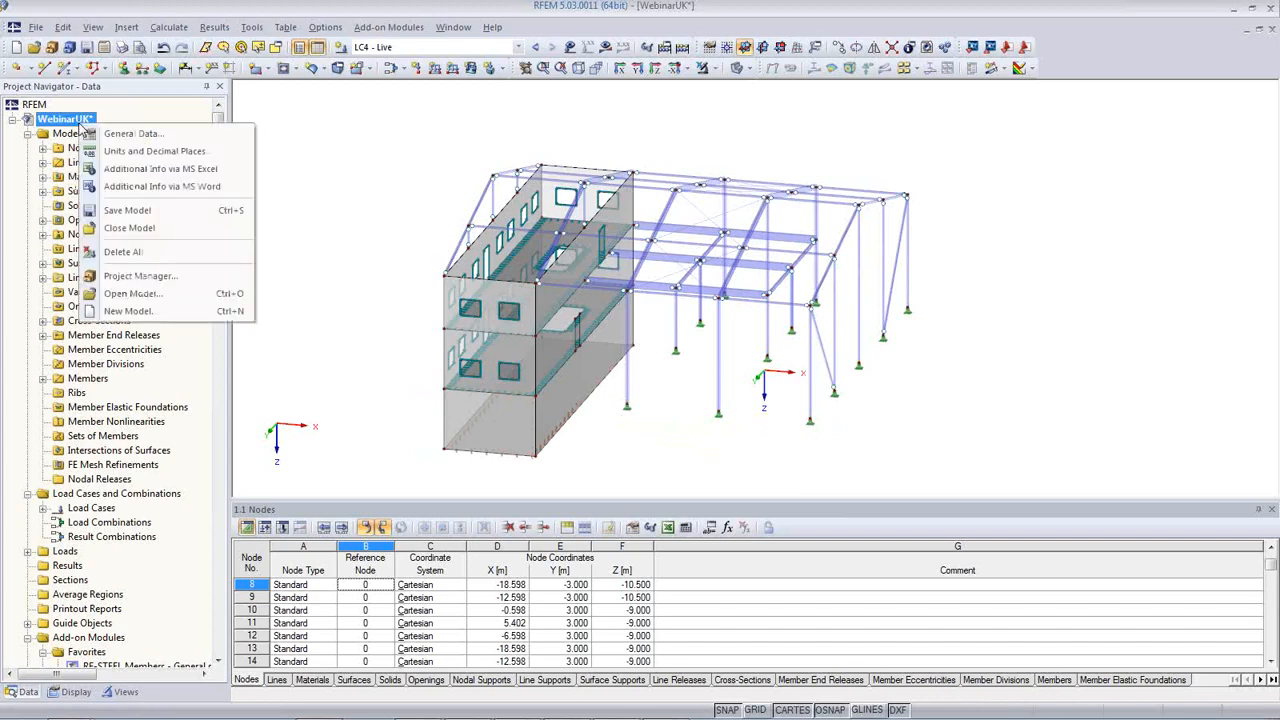
{"action": "left_click", "coordinate": [130, 138]}
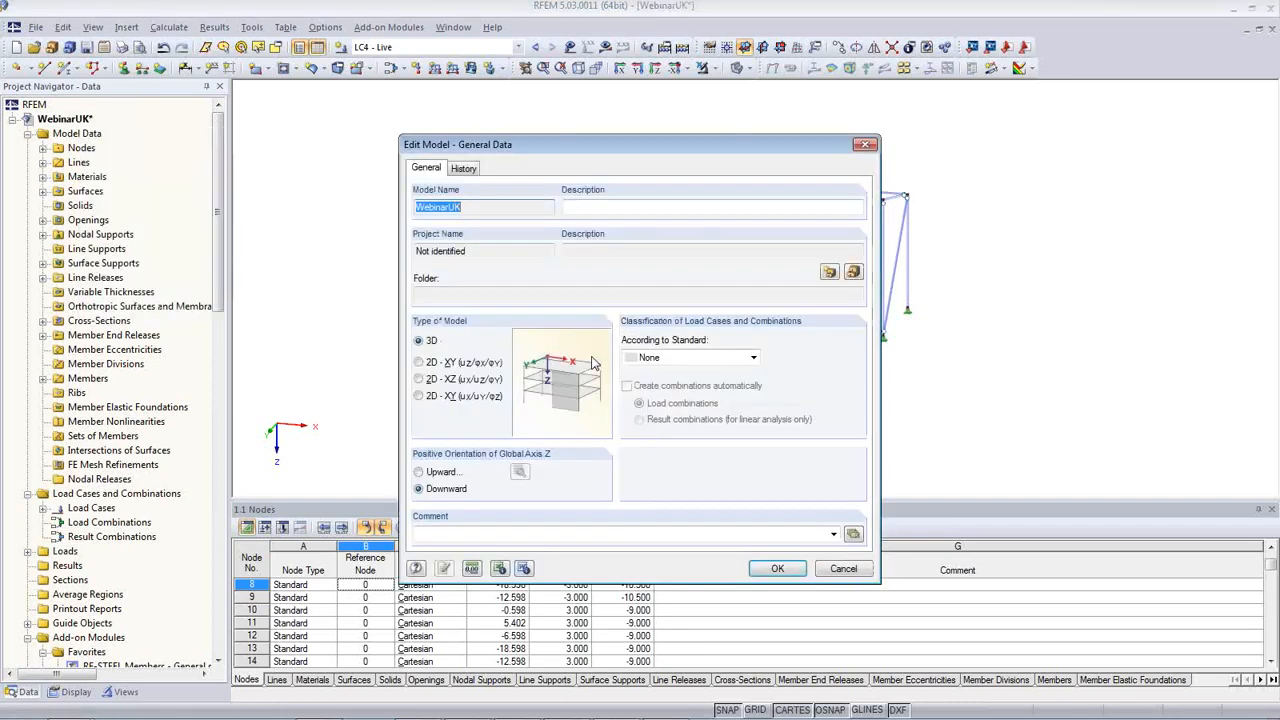
{"action": "left_click", "coordinate": [723, 363]}
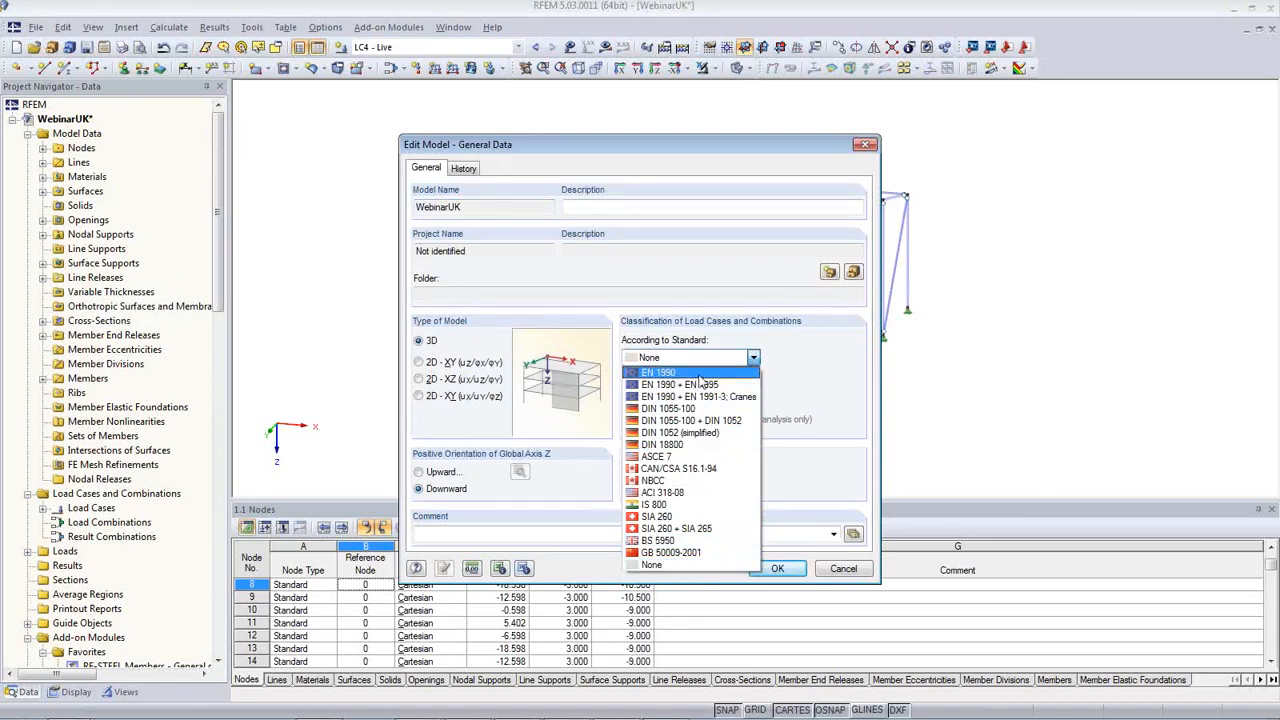
{"action": "left_click", "coordinate": [659, 372]}
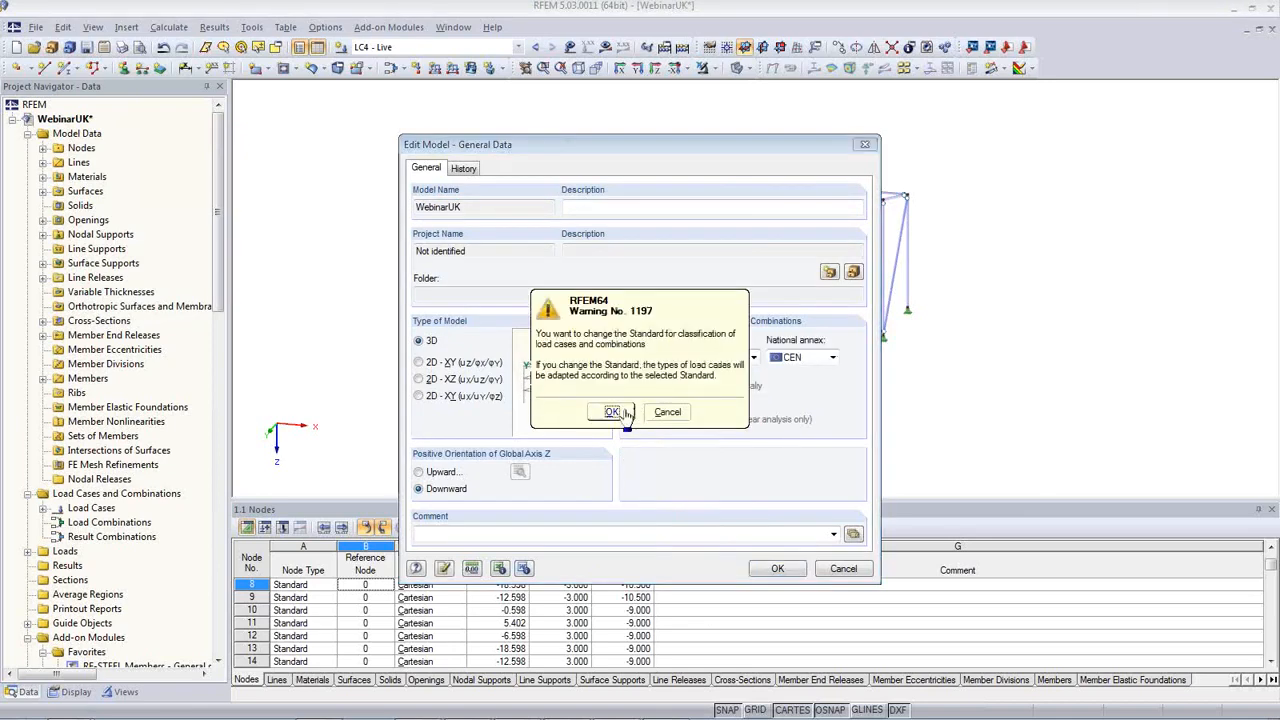
{"action": "left_click", "coordinate": [688, 410]}
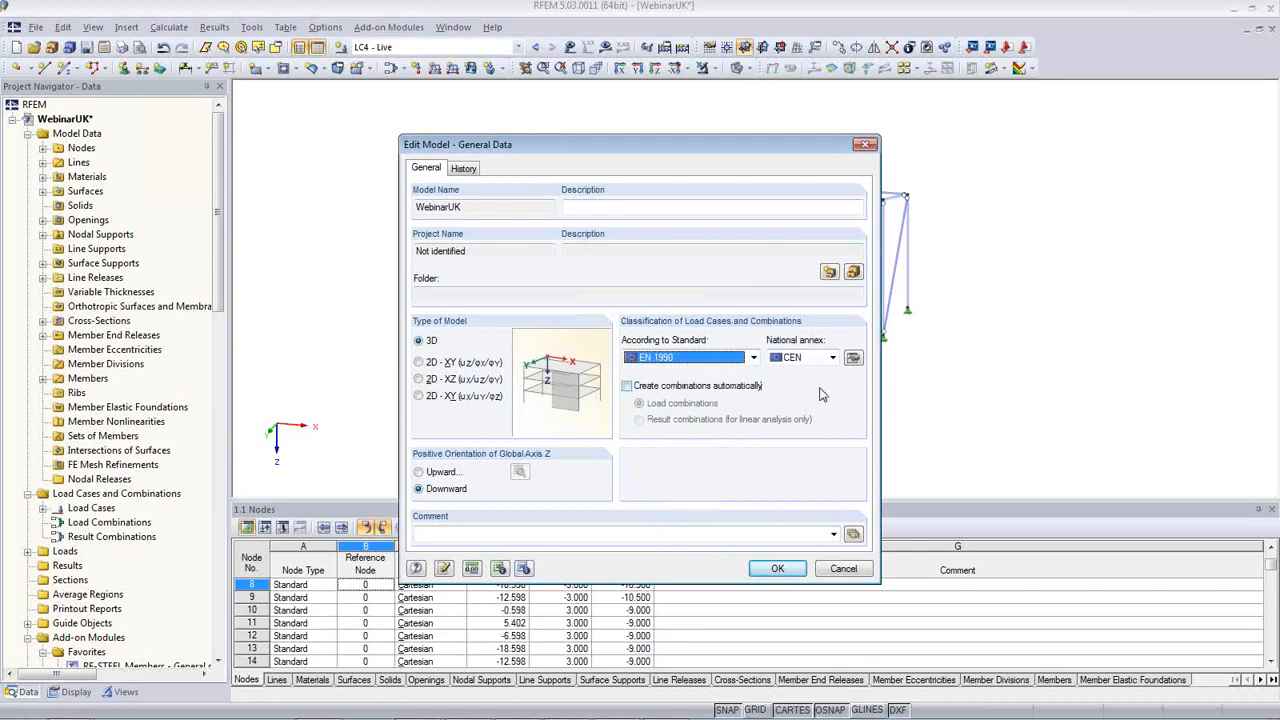
{"action": "left_click", "coordinate": [832, 357]}
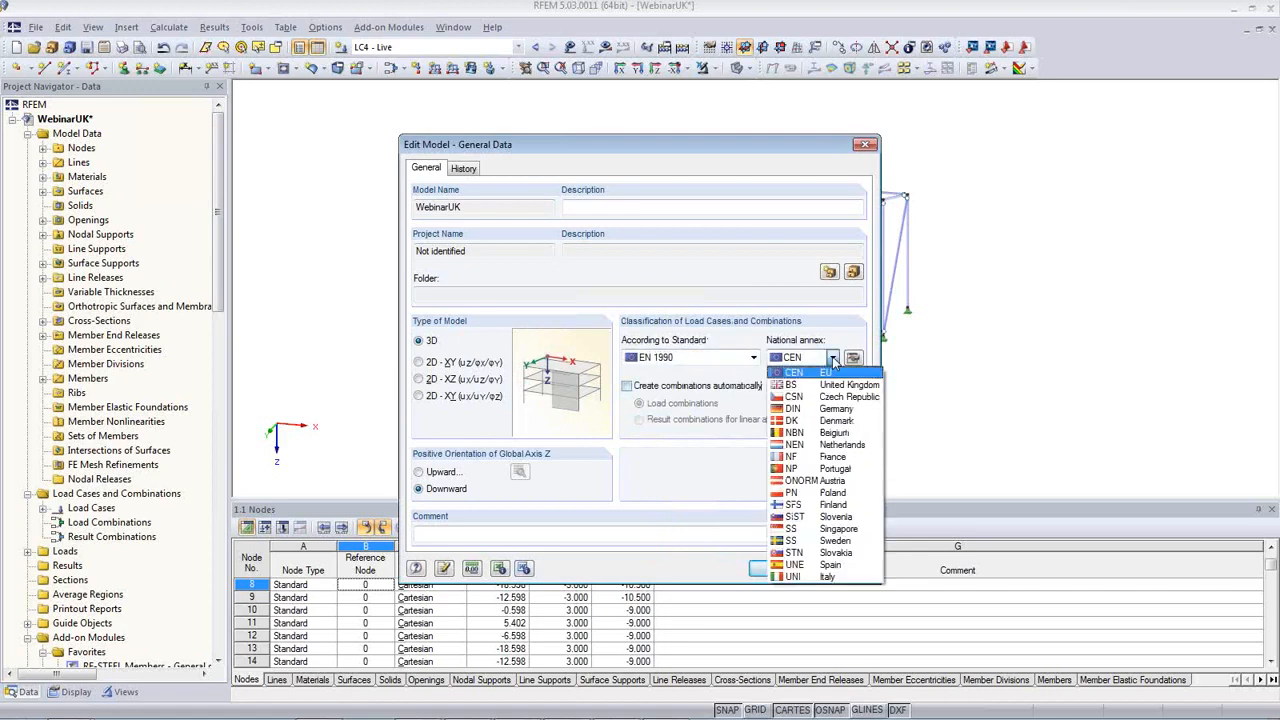
{"action": "left_click", "coordinate": [843, 385]}
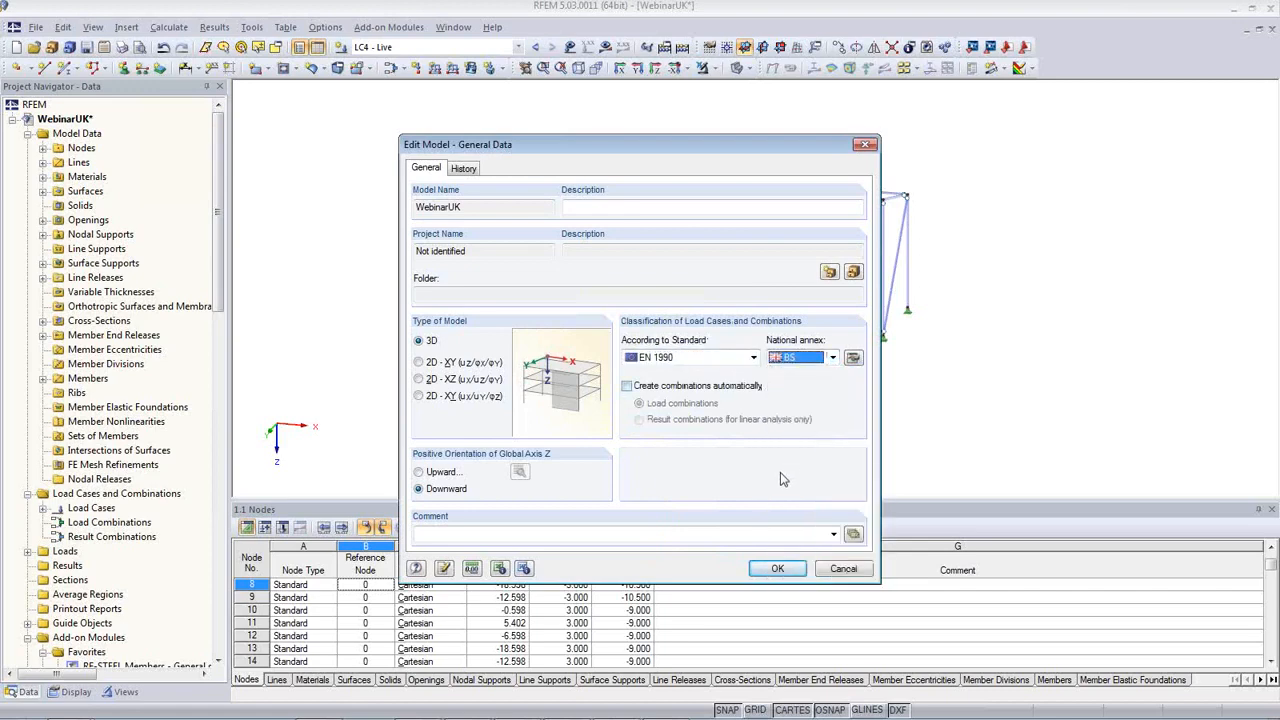
Review the standard's partial safety factors, combination coefficients and consequences class, and apply automatic creation of load combinations to the model
{"action": "left_click", "coordinate": [853, 358]}
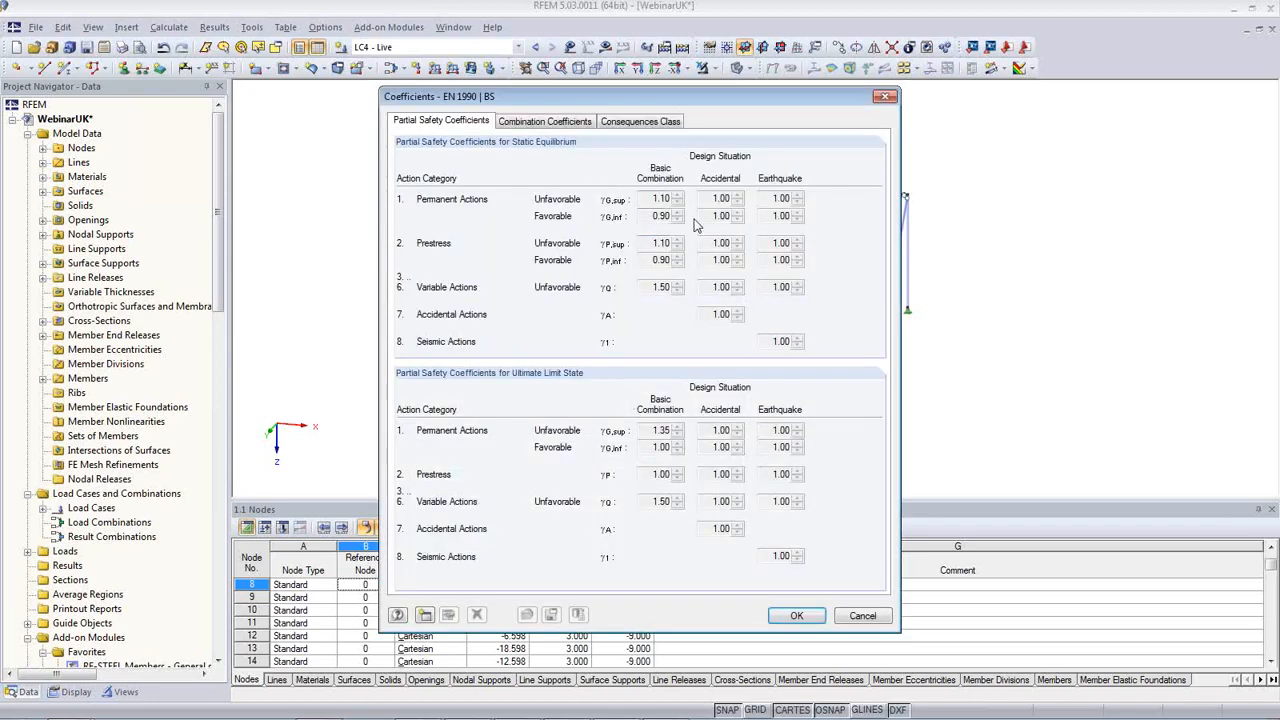
{"action": "left_click", "coordinate": [543, 121]}
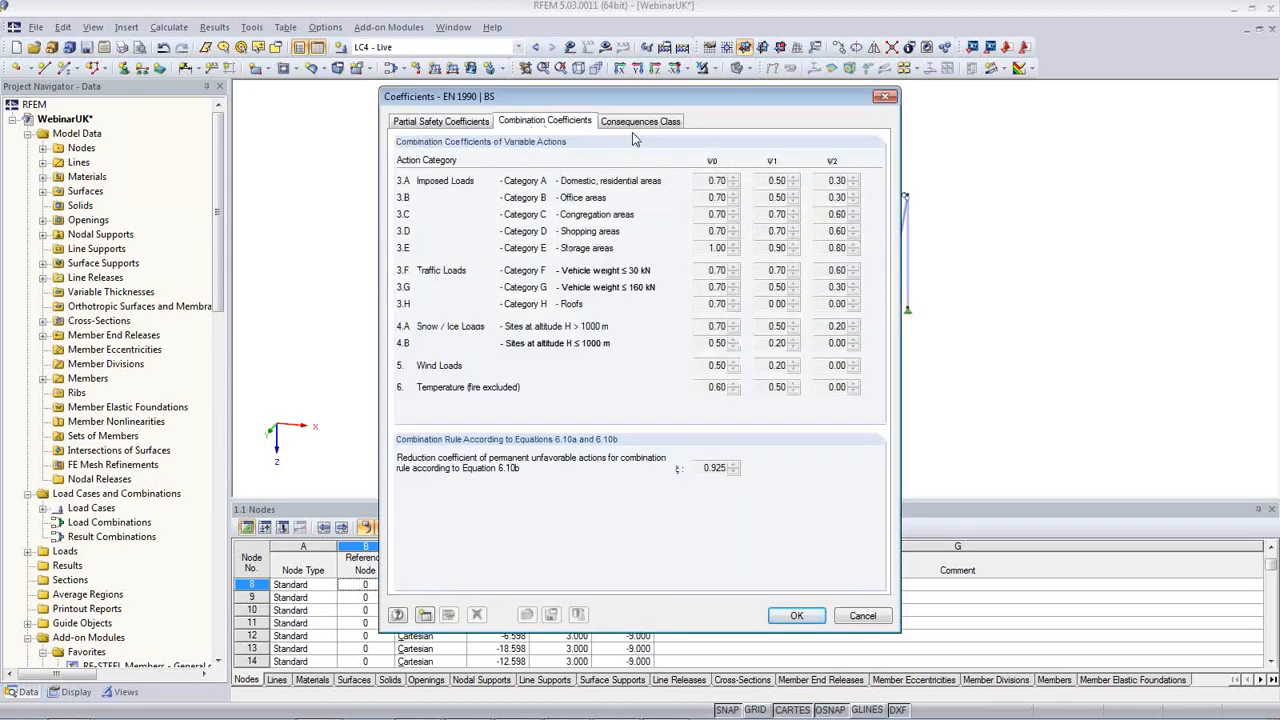
{"action": "left_click", "coordinate": [640, 121]}
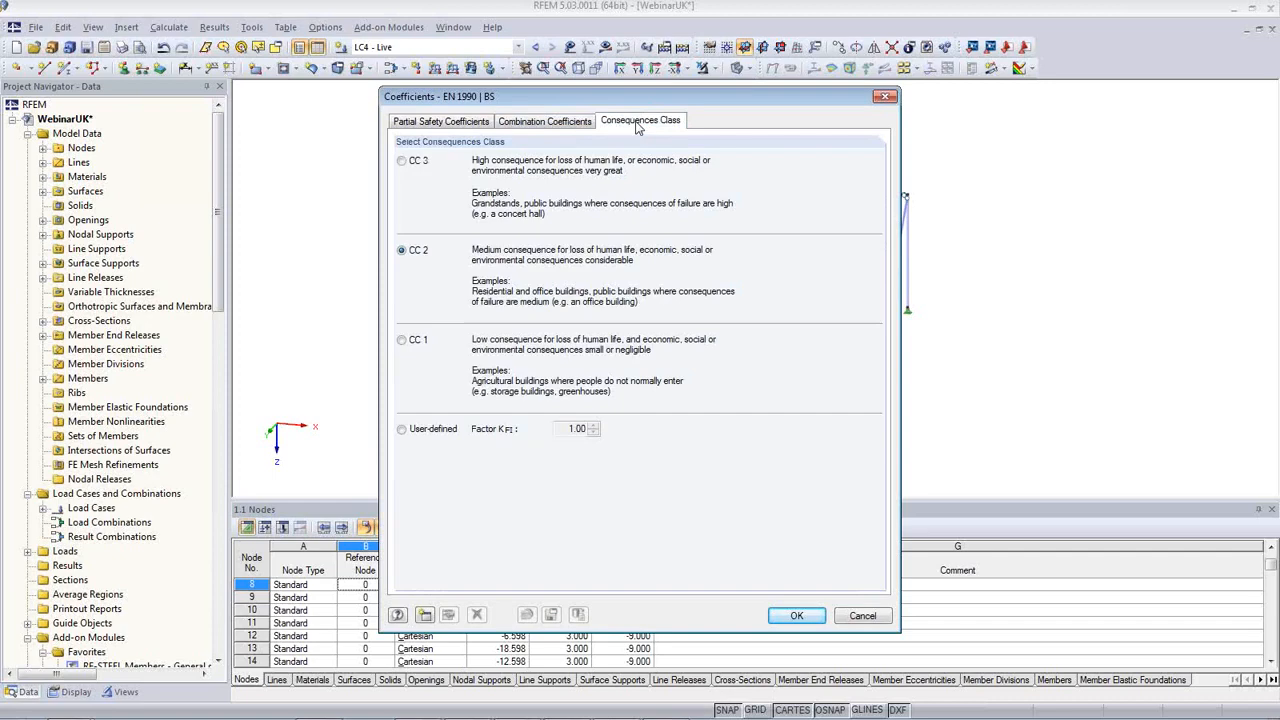
{"action": "left_click", "coordinate": [476, 121]}
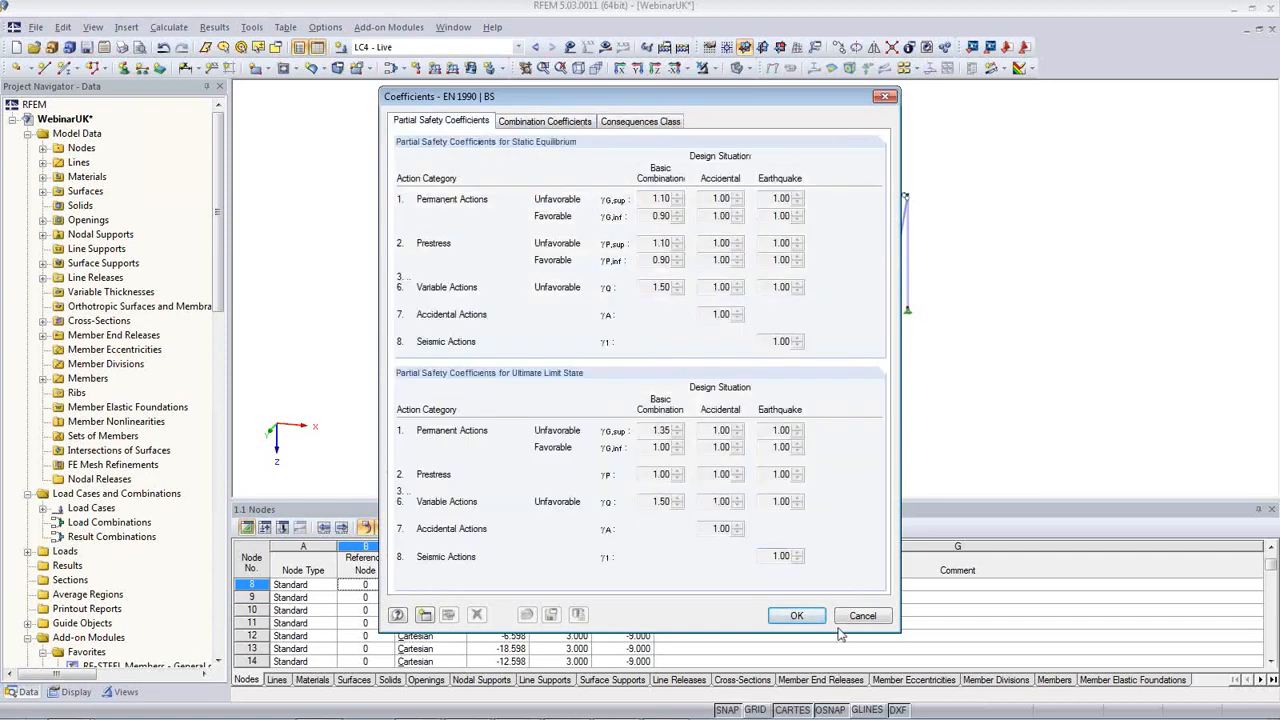
{"action": "left_click", "coordinate": [805, 618]}
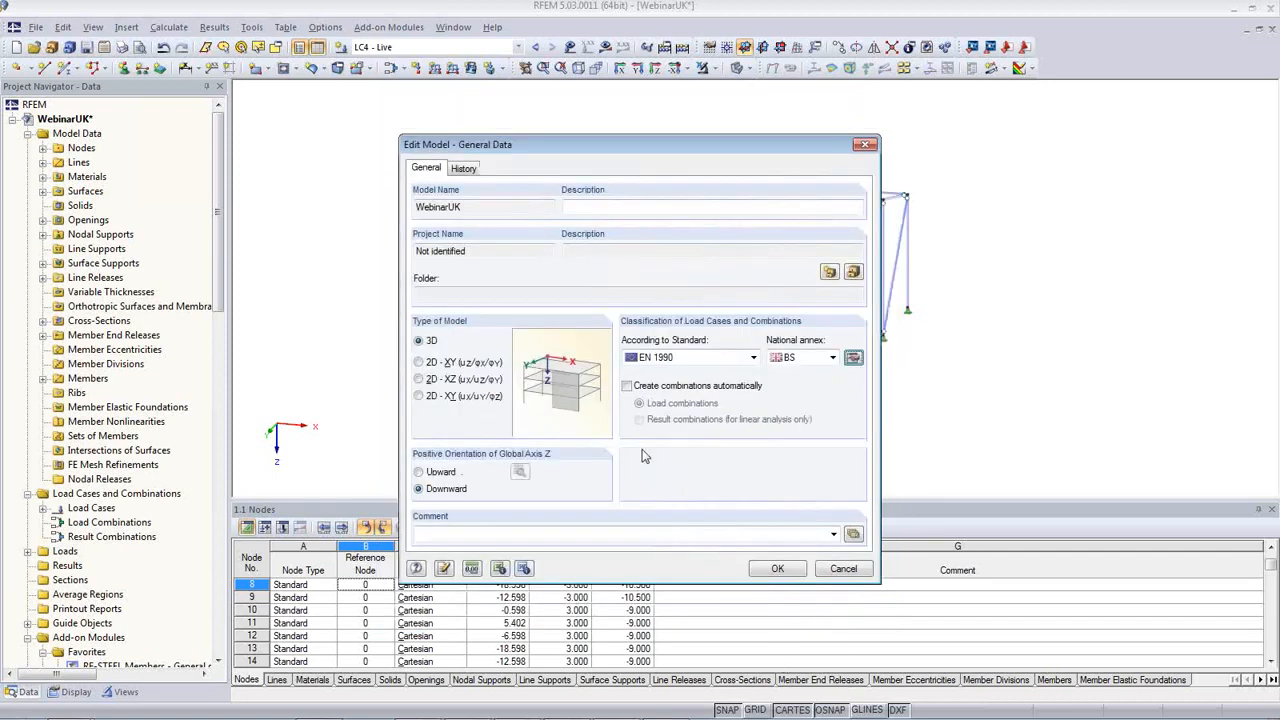
{"action": "left_click", "coordinate": [626, 386]}
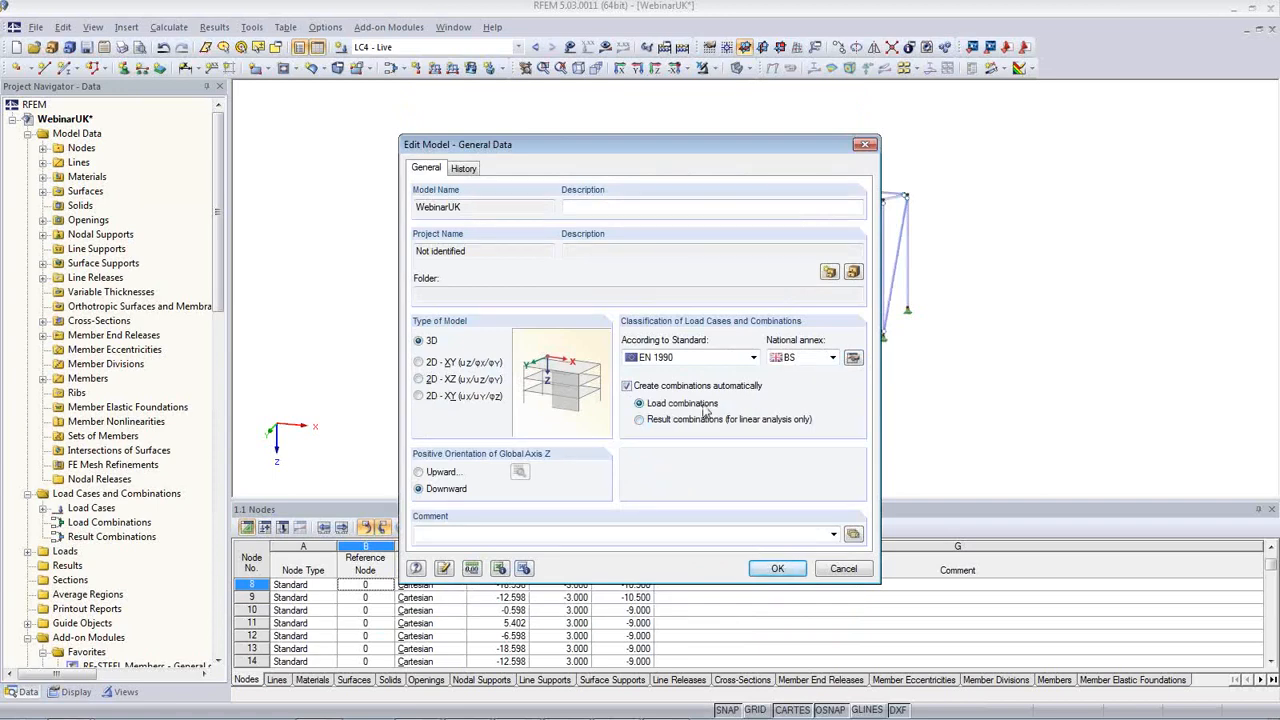
{"action": "left_click", "coordinate": [777, 568]}
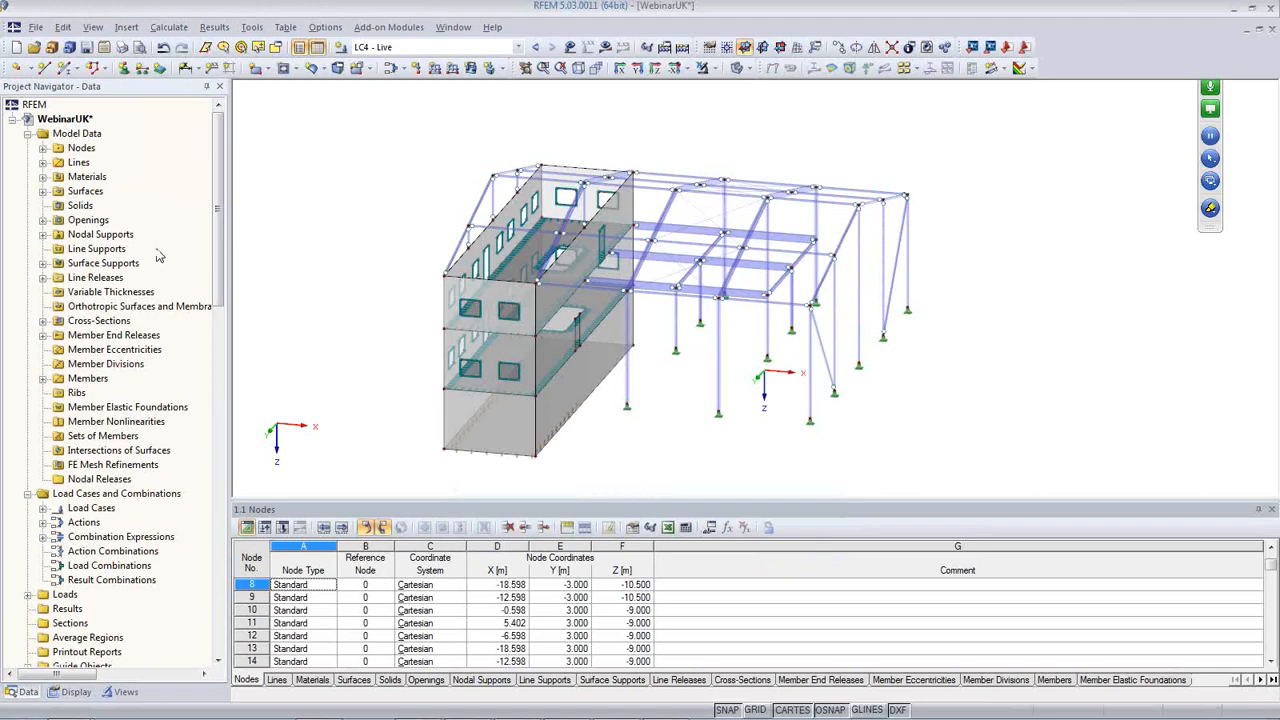
In the load cases table, set the Live load case's action category to Imposed - category E: storage areas
{"action": "middle_click_drag", "start_coordinate": [244, 242], "coordinate": [169, 260], "text": "ctrl"}
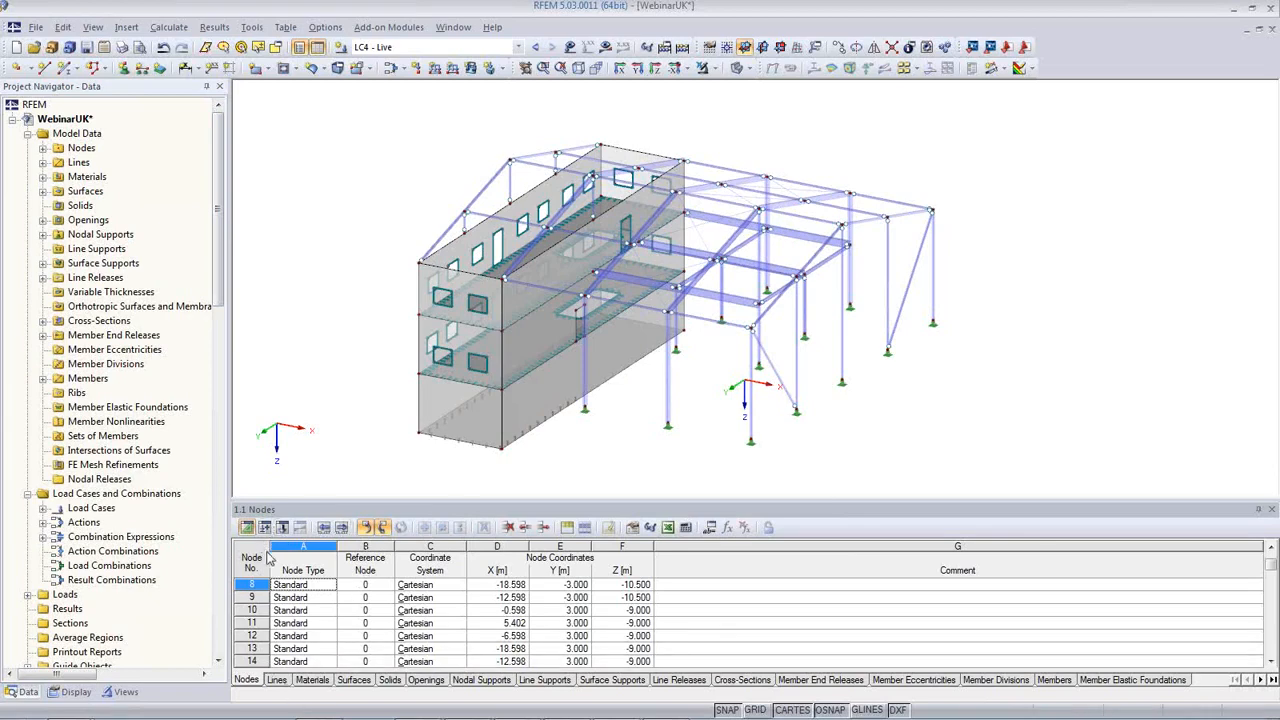
{"action": "left_click", "coordinate": [341, 527]}
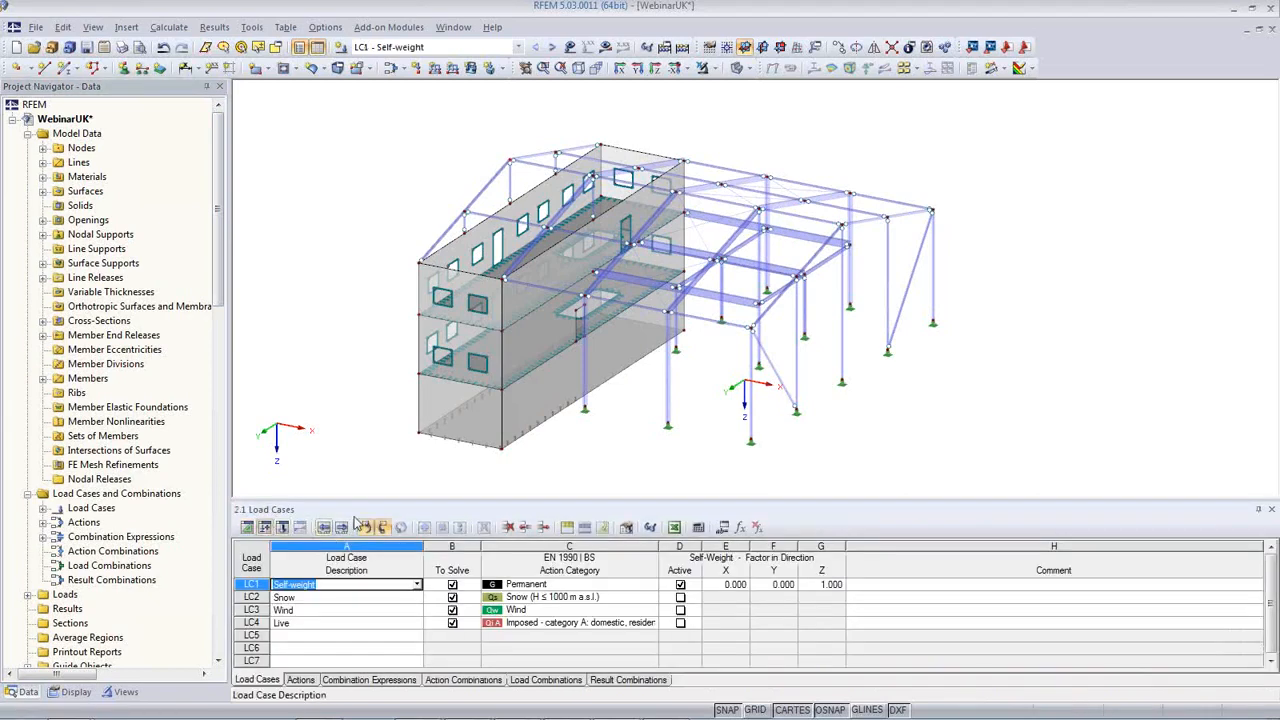
{"action": "left_click_drag", "start_coordinate": [359, 502], "coordinate": [358, 390]}
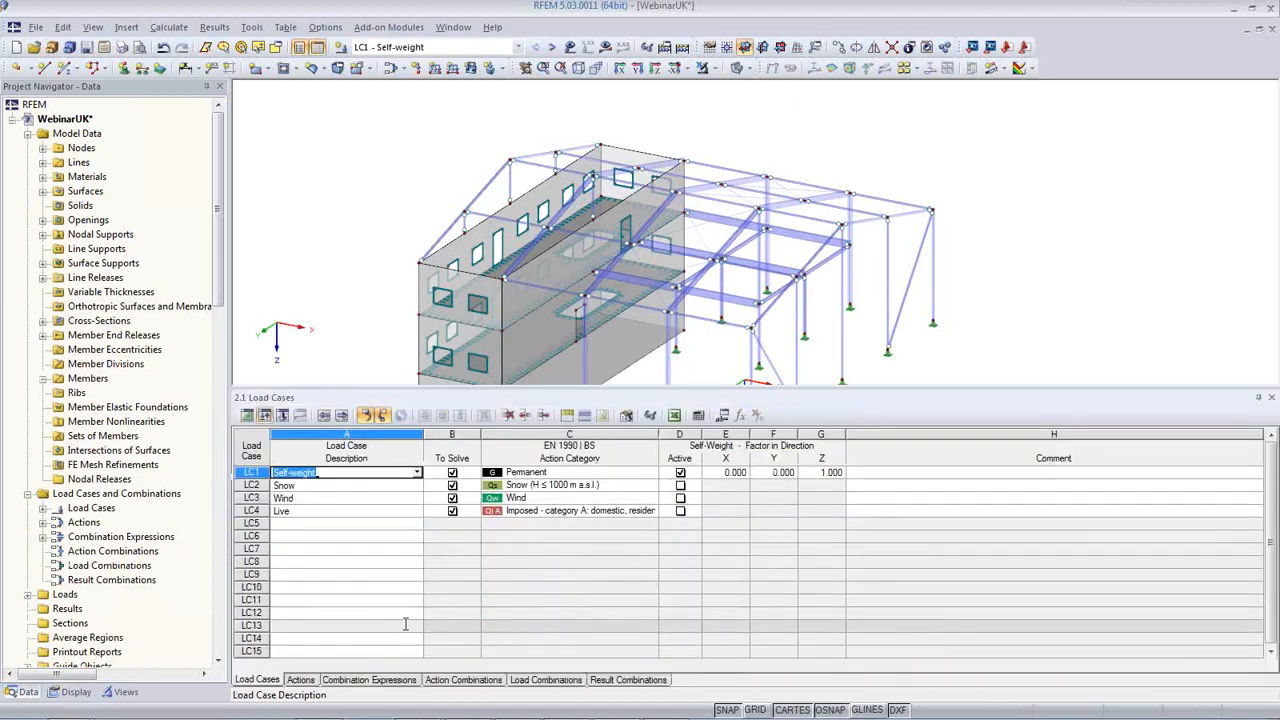
{"action": "left_click", "coordinate": [361, 486]}
{"action": "left_click", "coordinate": [361, 498]}
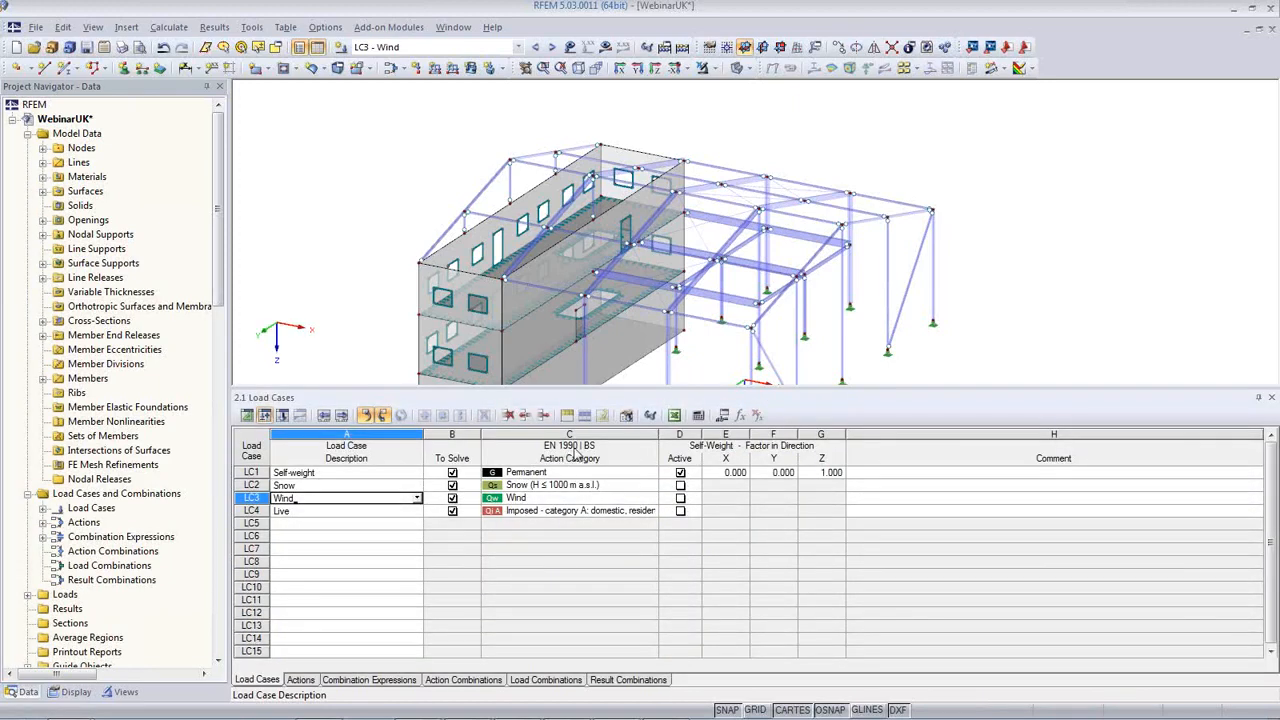
{"action": "left_click", "coordinate": [575, 511]}
{"action": "left_click", "coordinate": [653, 512]}
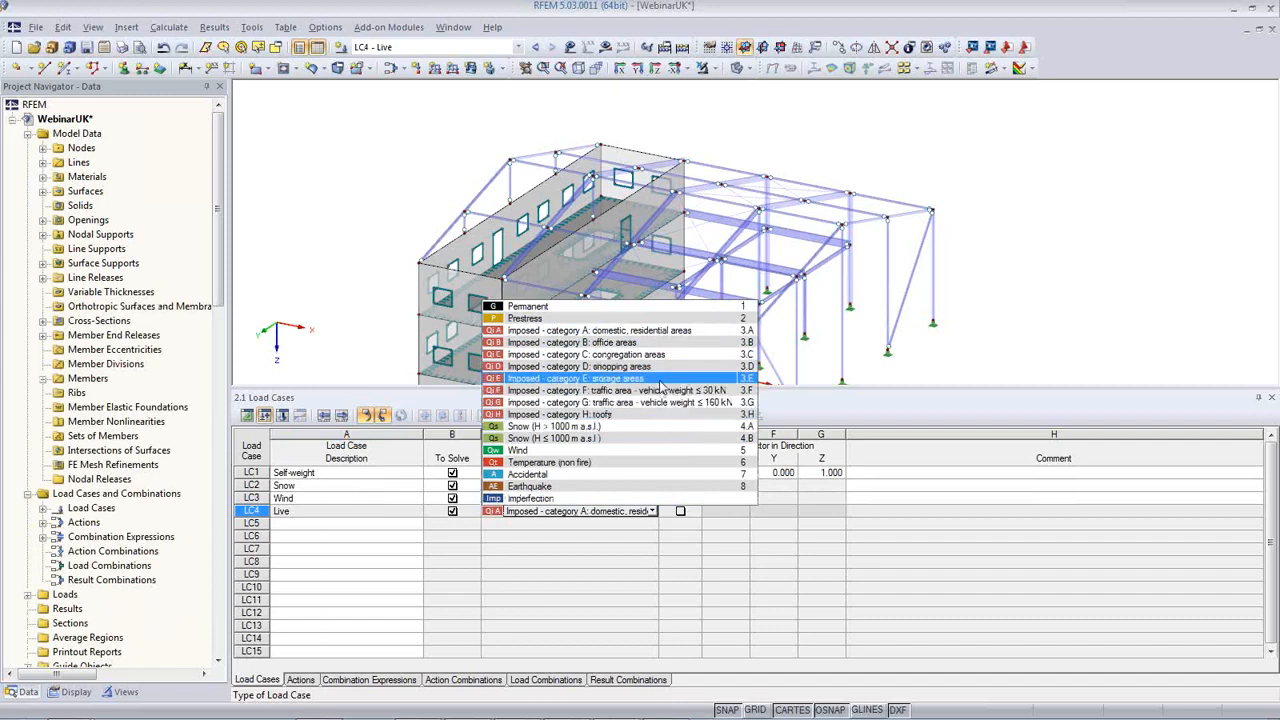
{"action": "left_click", "coordinate": [660, 380]}
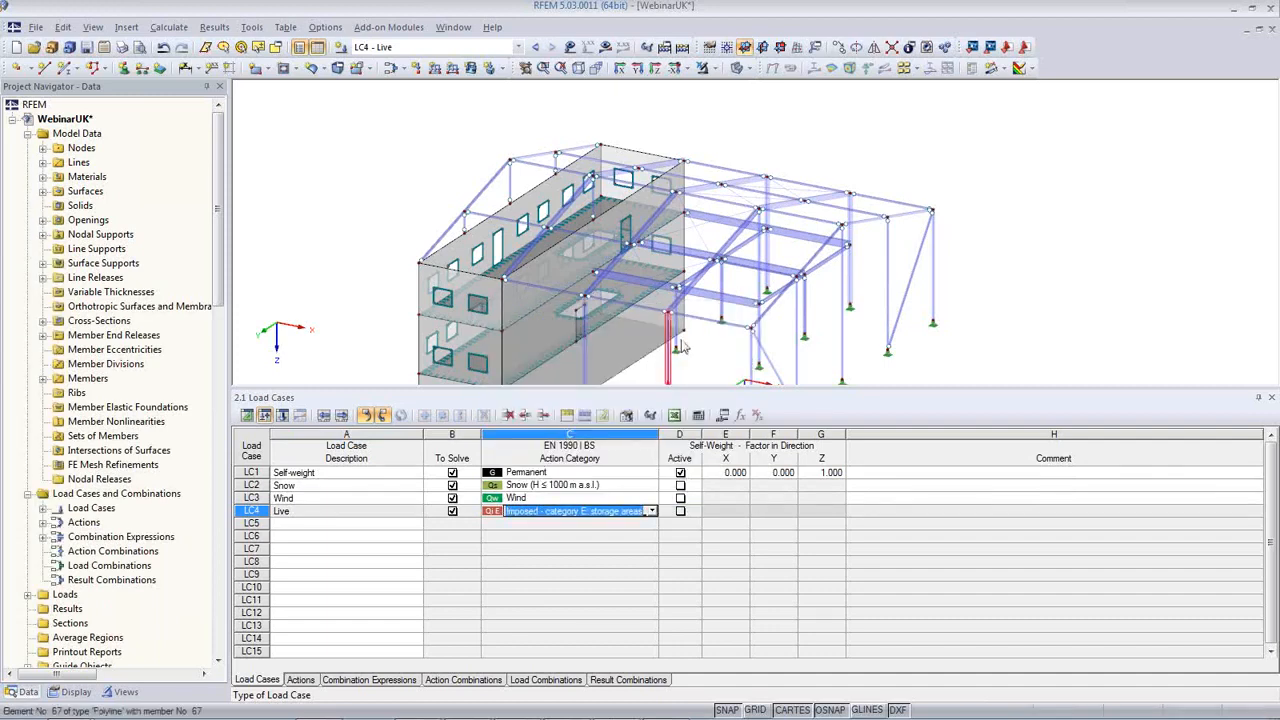
Display the loads of load case LC4 - Live on the model and examine them from different angles
{"action": "left_click", "coordinate": [367, 514]}
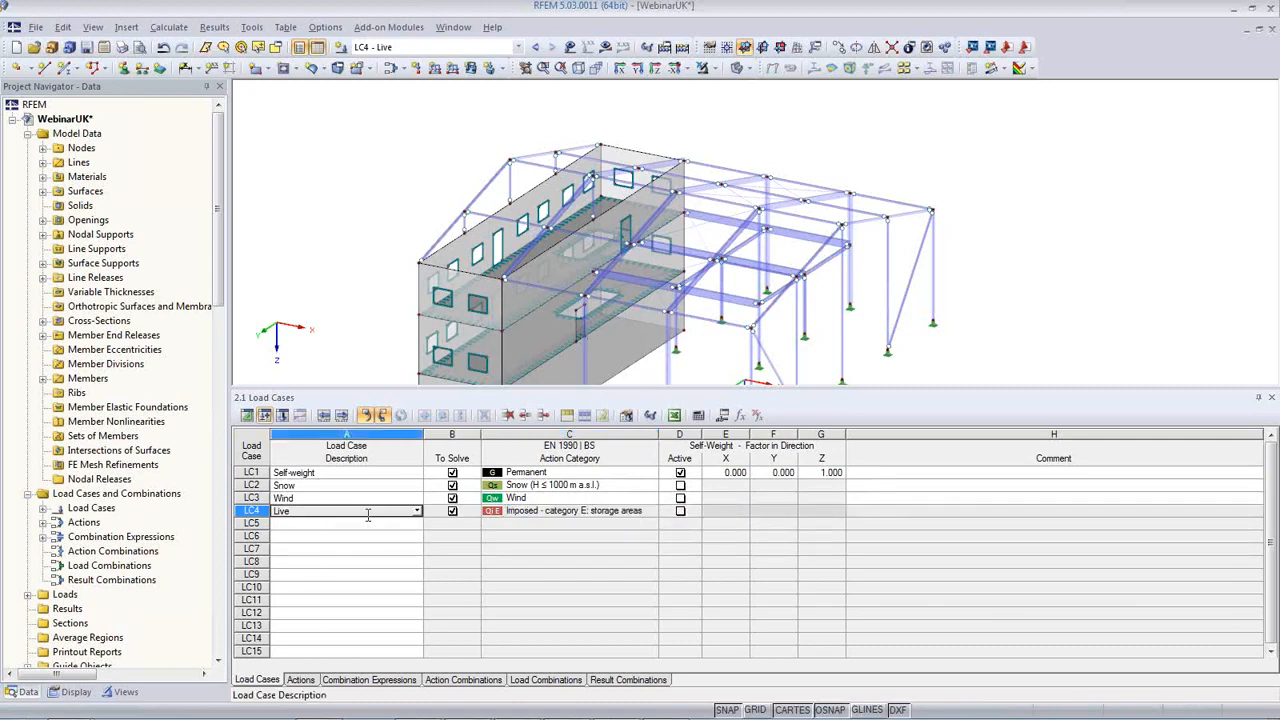
{"action": "left_click", "coordinate": [570, 47]}
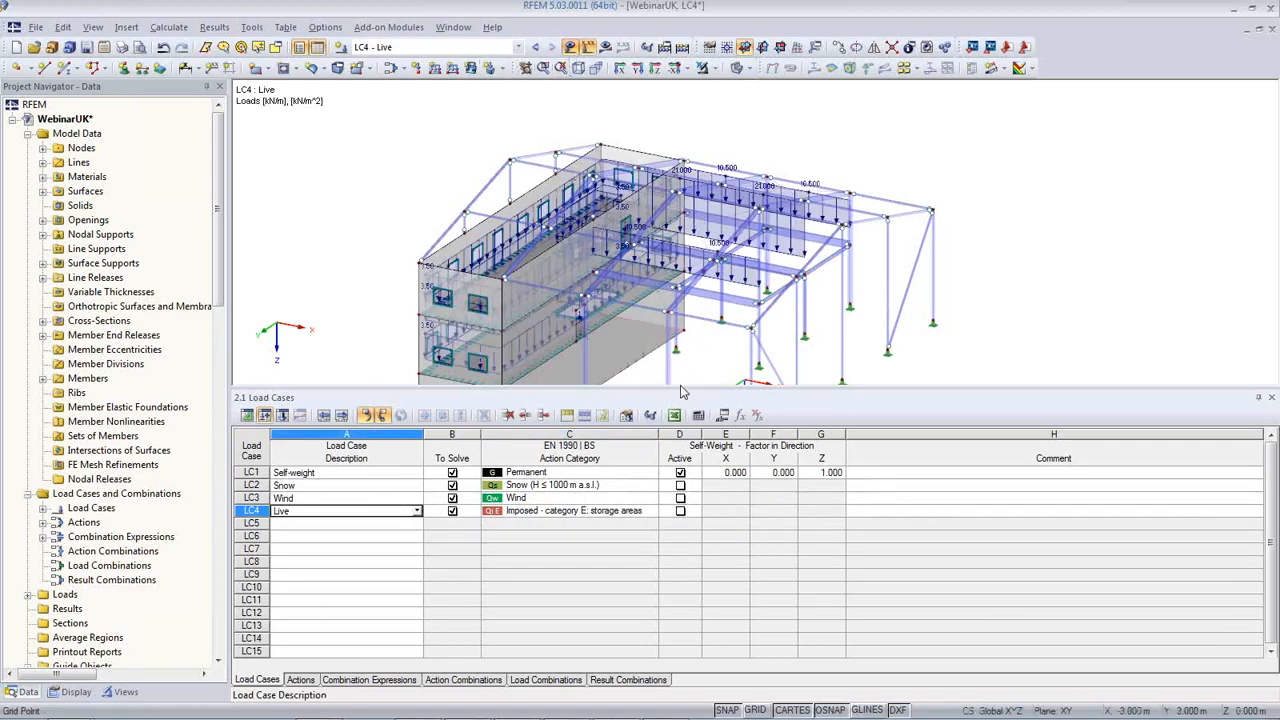
{"action": "left_click_drag", "start_coordinate": [681, 388], "coordinate": [681, 443]}
{"action": "middle_click_drag", "start_coordinate": [648, 362], "coordinate": [598, 318]}
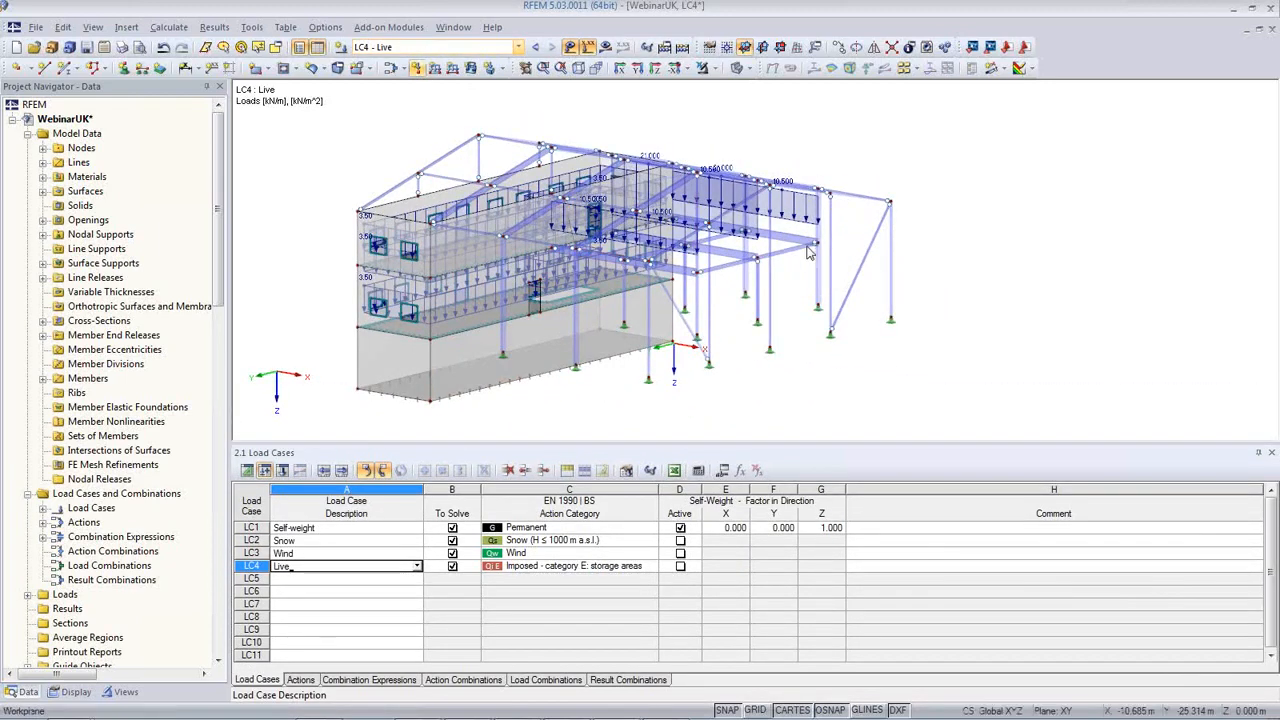
{"action": "middle_click_drag", "start_coordinate": [692, 195], "coordinate": [707, 303], "text": "ctrl"}
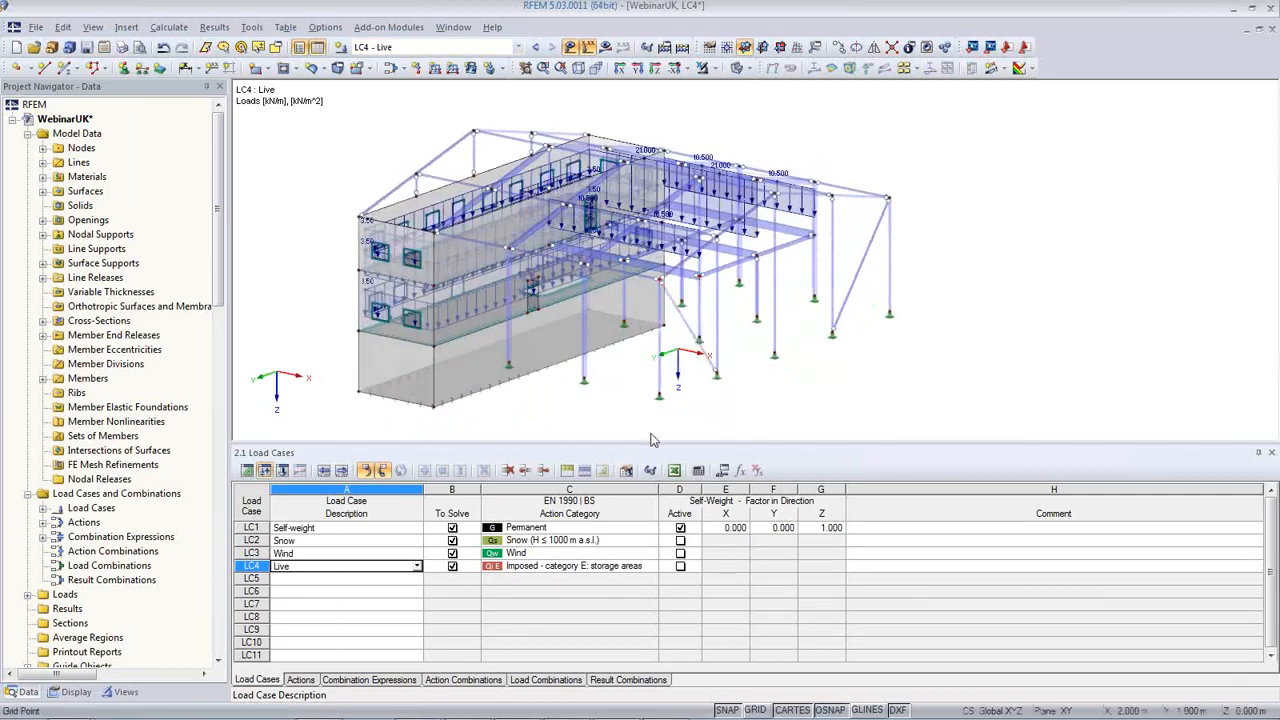
Review the actions and exclude the SLS characteristic, frequent and quasi-permanent combination expressions from use, keeping only ULS
{"action": "left_click", "coordinate": [302, 680]}
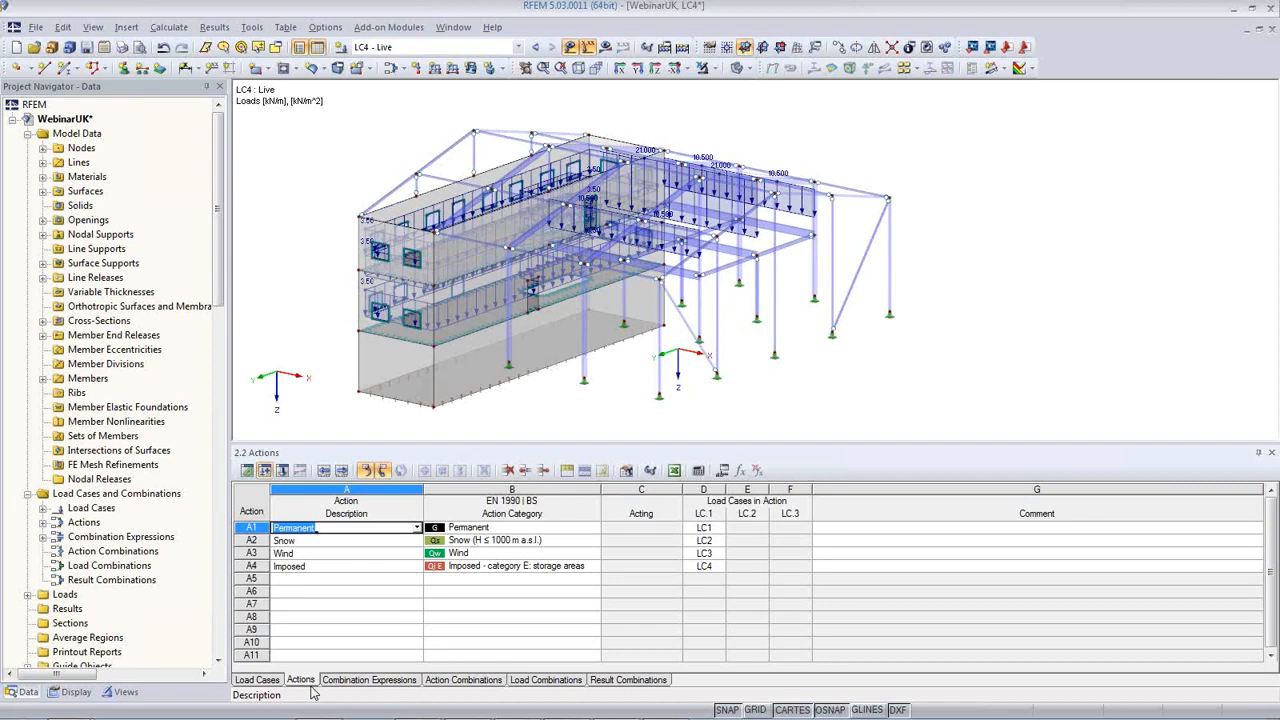
{"action": "left_click", "coordinate": [362, 680]}
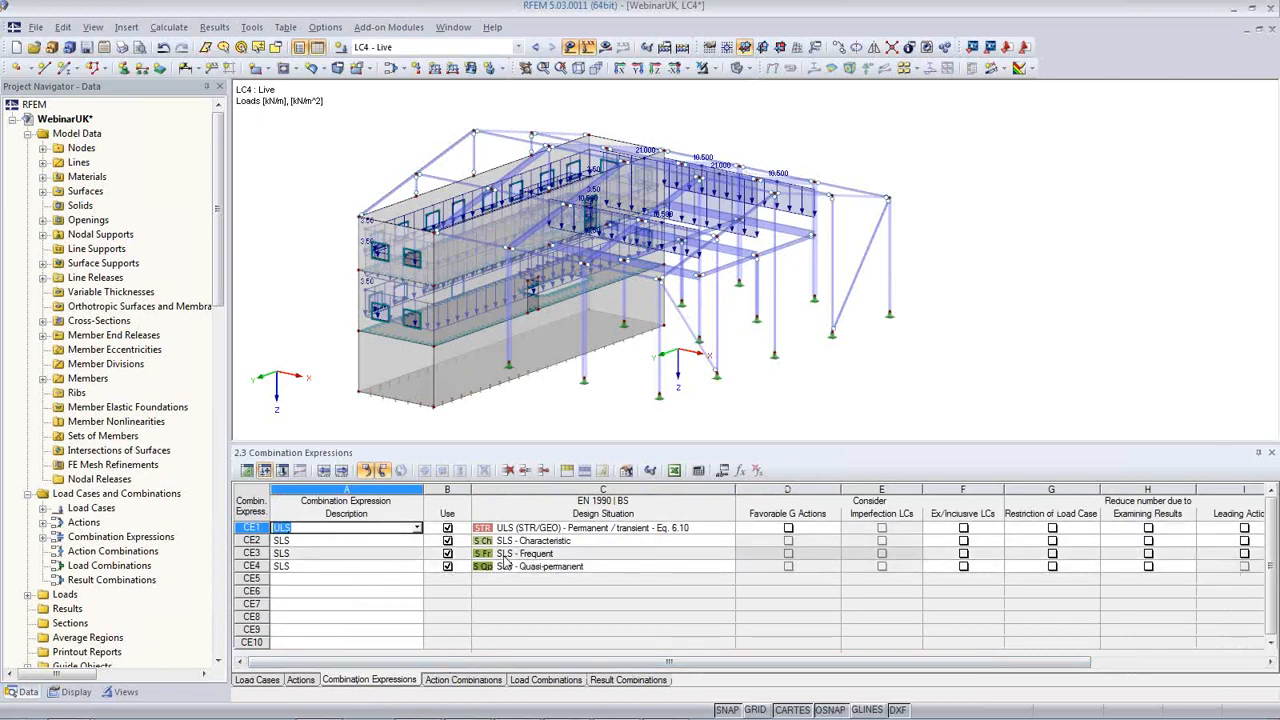
{"action": "left_click", "coordinate": [447, 540]}
{"action": "left_click", "coordinate": [447, 553]}
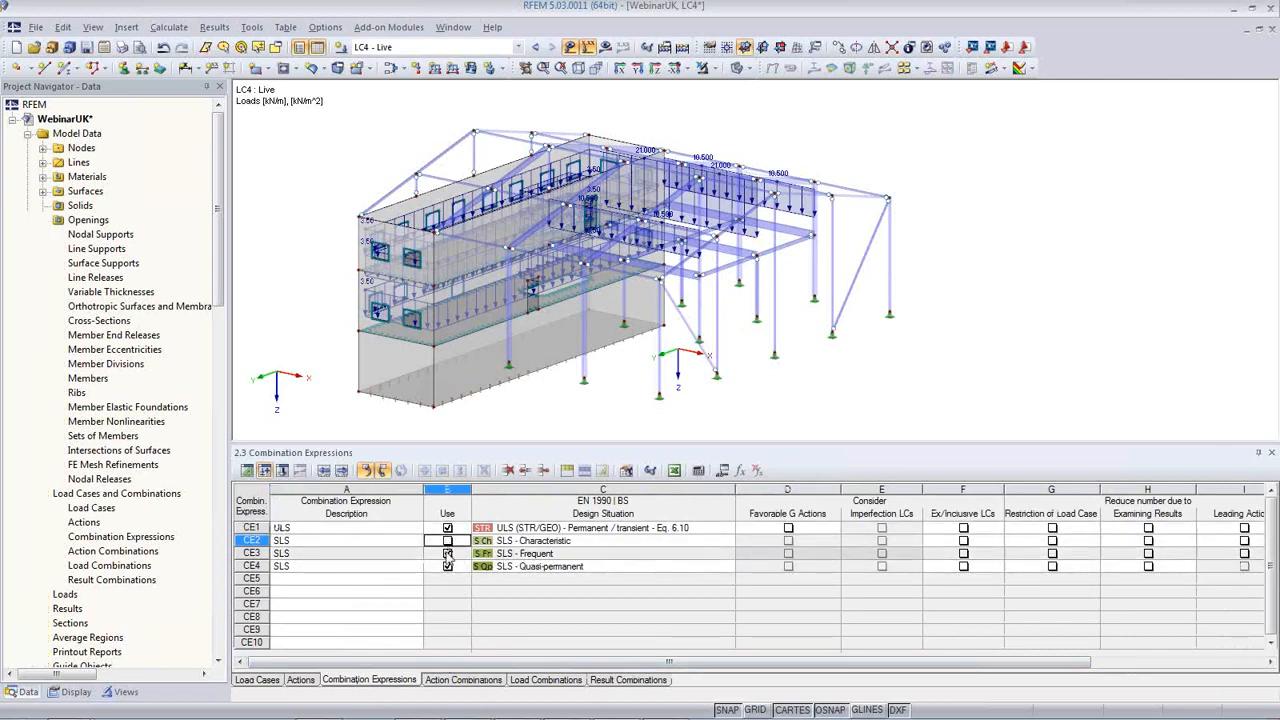
{"action": "left_click", "coordinate": [447, 566]}
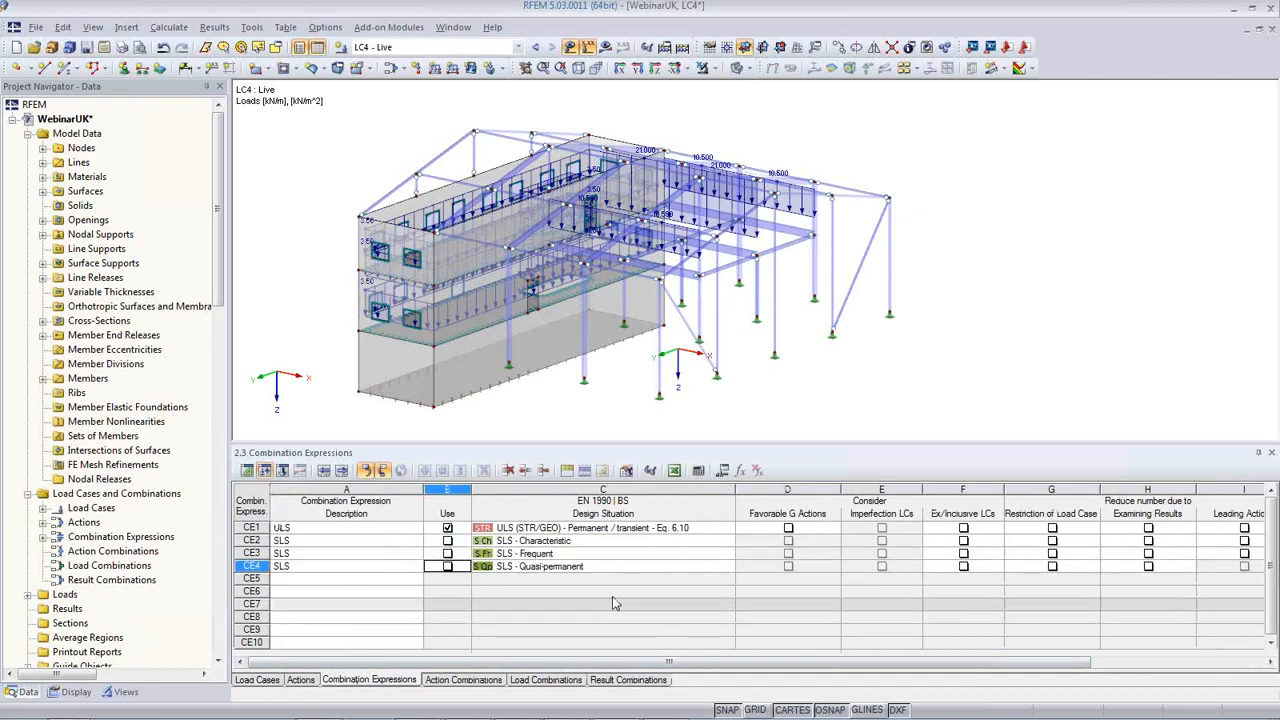
{"action": "left_click", "coordinate": [603, 556]}
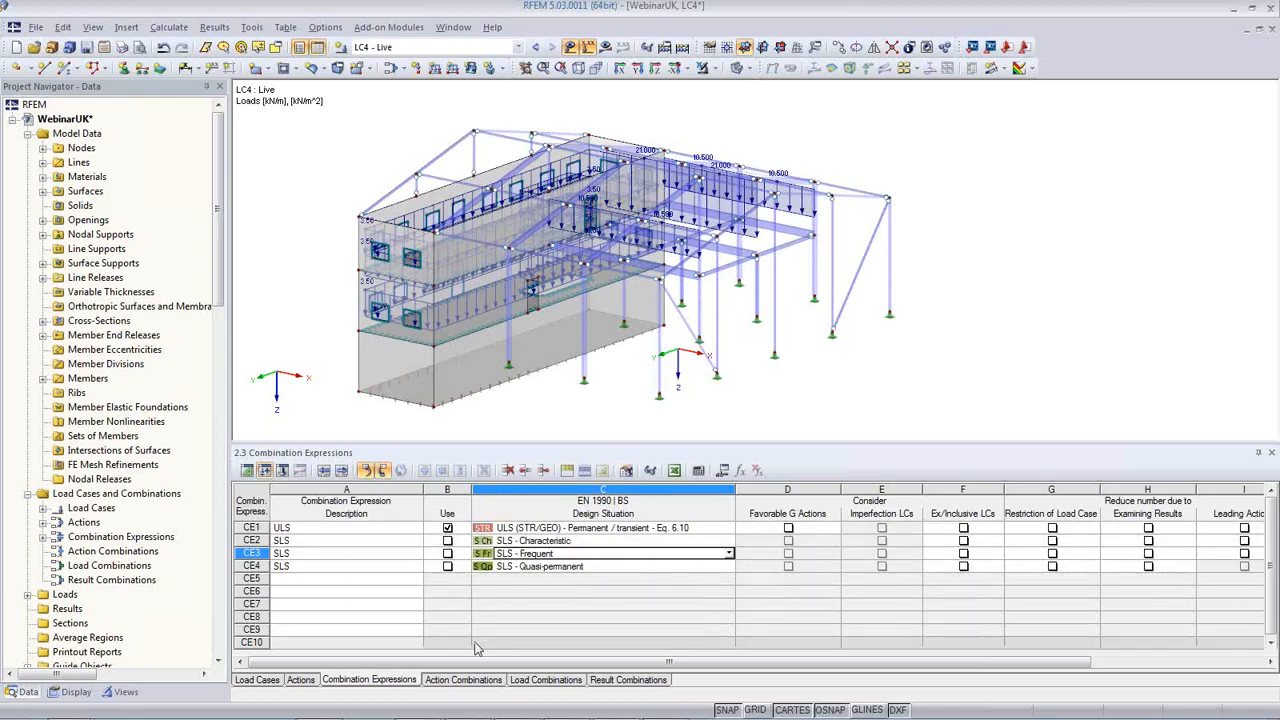
Generate the action combinations and load combinations, and display the loads of load combination CO13 on the model
{"action": "left_click", "coordinate": [452, 683]}
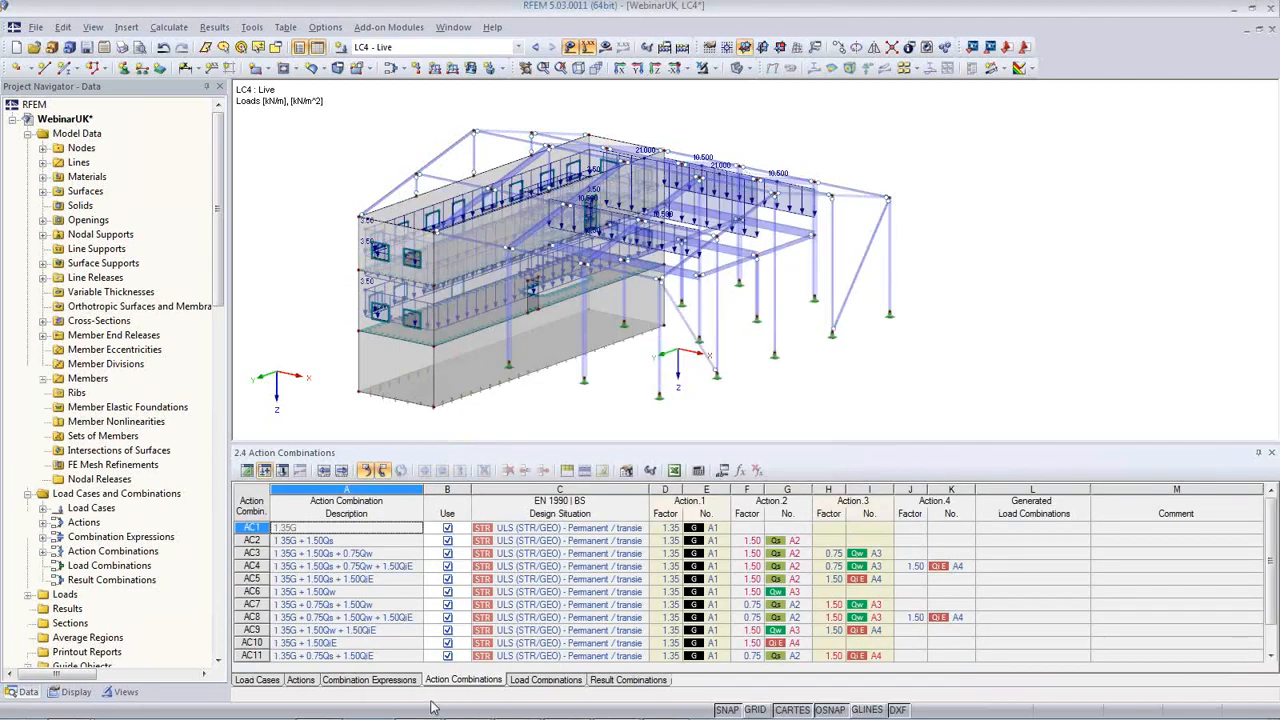
{"action": "left_click", "coordinate": [560, 681]}
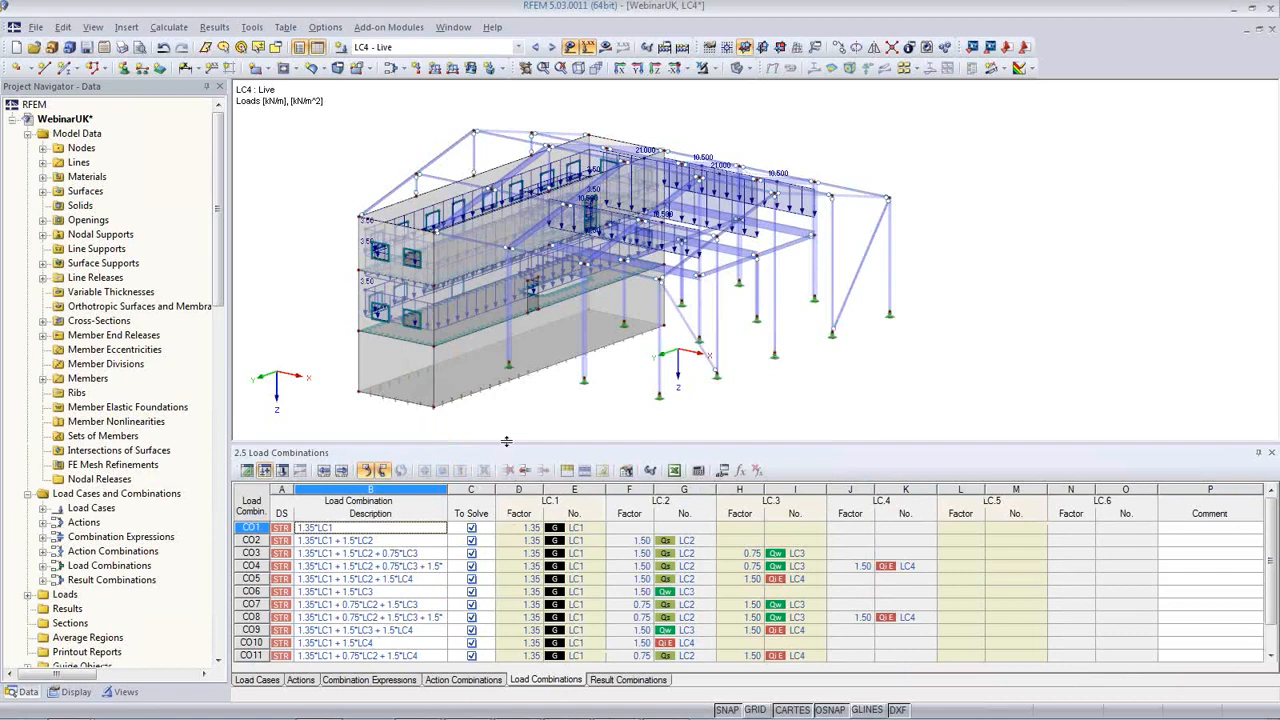
{"action": "left_click_drag", "start_coordinate": [506, 441], "coordinate": [503, 318]}
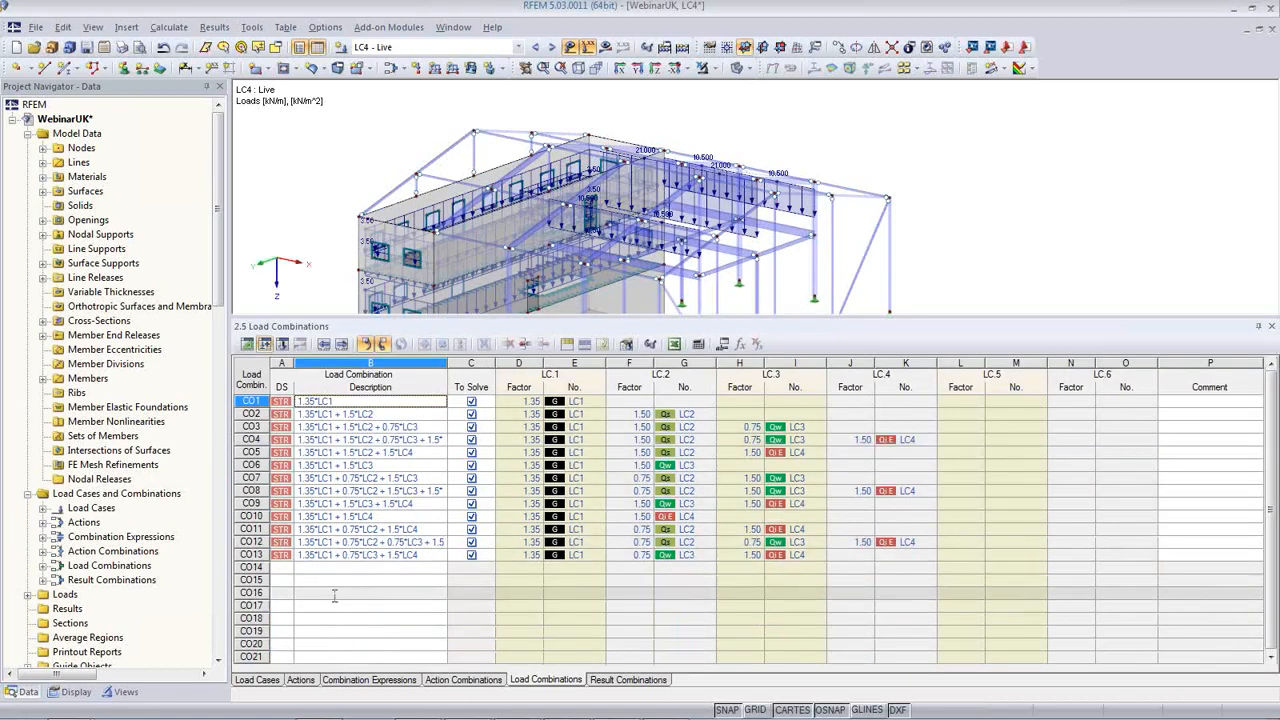
{"action": "left_click", "coordinate": [342, 555]}
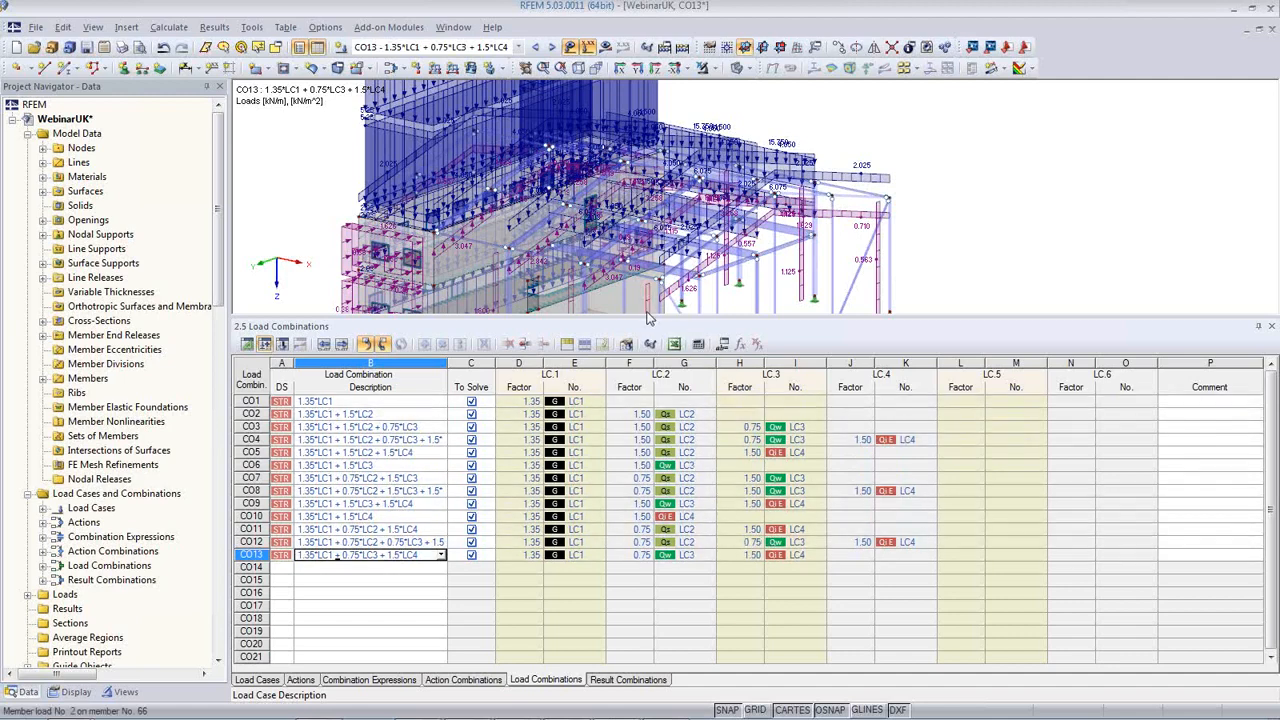
{"action": "left_click_drag", "start_coordinate": [646, 316], "coordinate": [652, 449]}
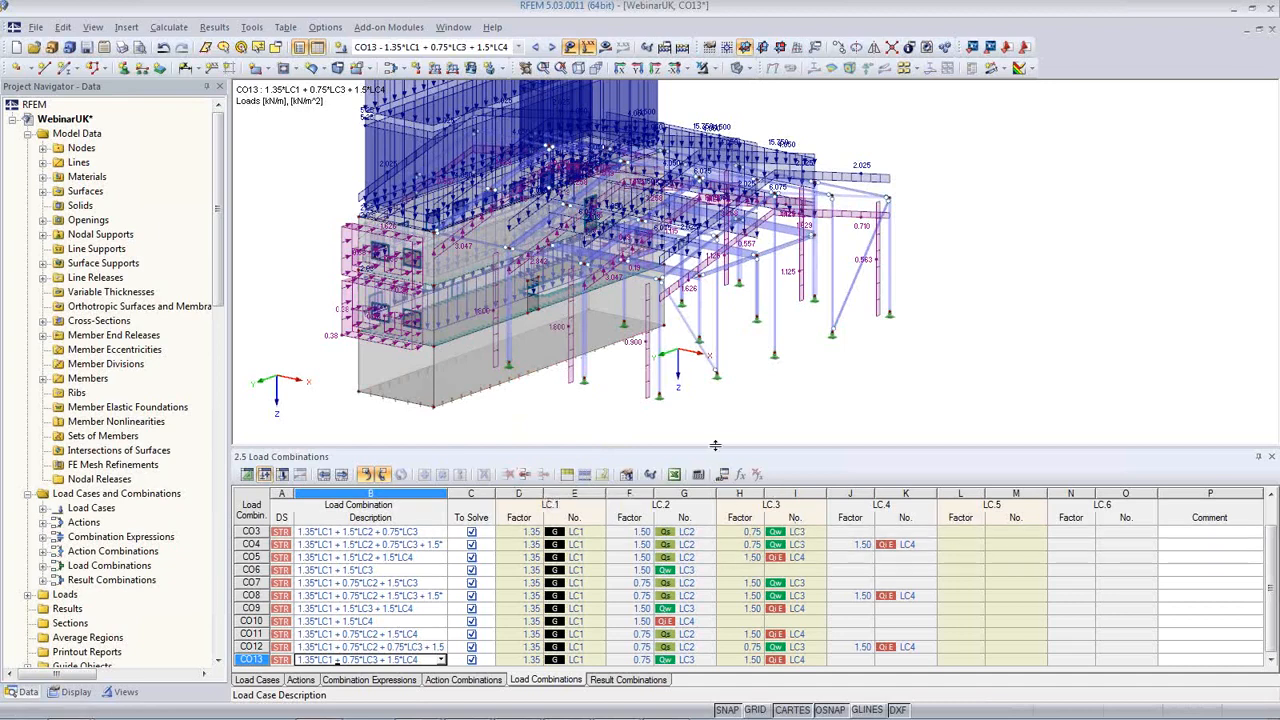
Shrink the load combinations table to enlarge the model view and hide the loads on the model
{"action": "left_click_drag", "start_coordinate": [714, 457], "coordinate": [714, 509]}
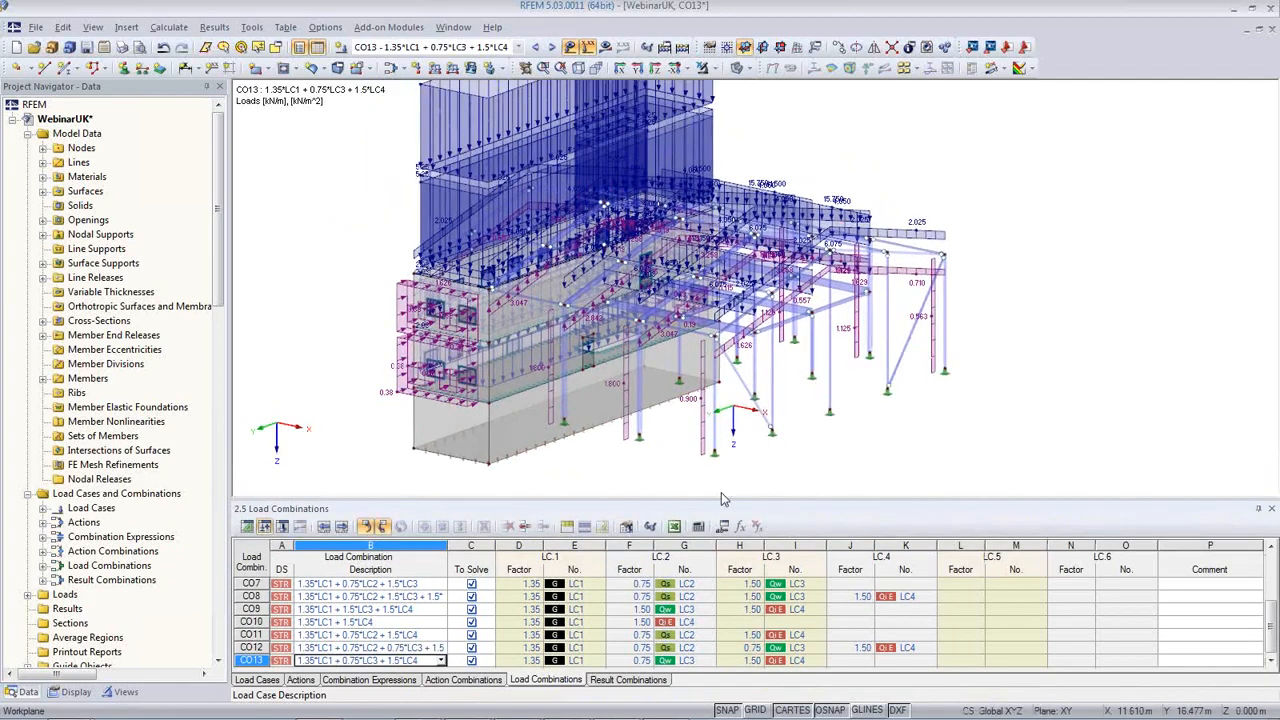
{"action": "left_click", "coordinate": [570, 47]}
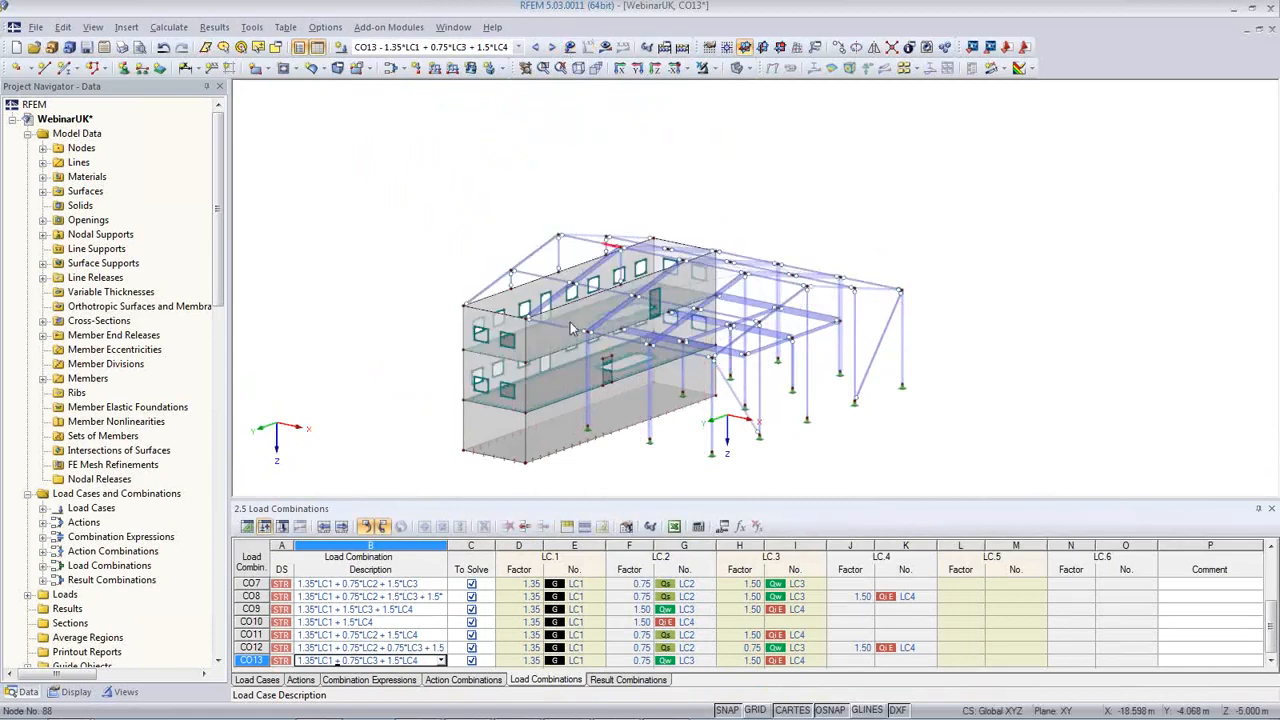
{"action": "middle_click_drag", "start_coordinate": [577, 330], "coordinate": [645, 364], "text": "ctrl"}
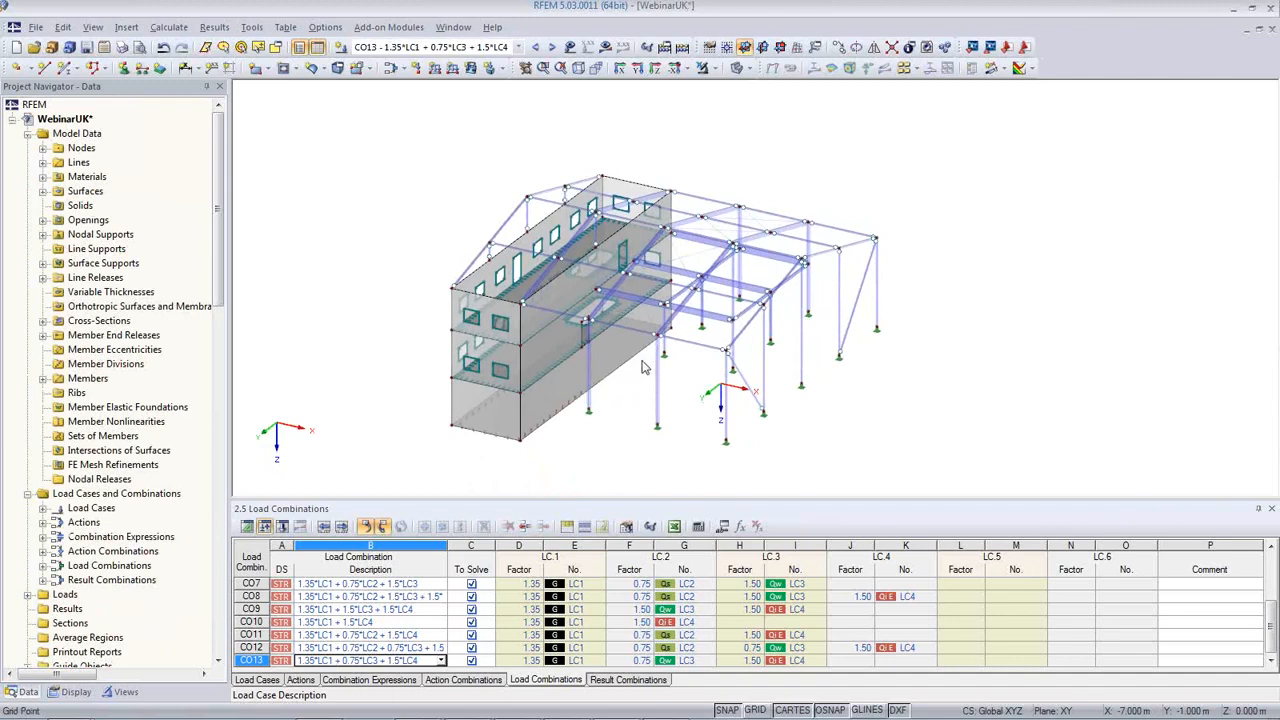
Select result combination RC1 - ULS (STR/GEO) - Permanent / transient and calculate its results
{"action": "left_click", "coordinate": [518, 47]}
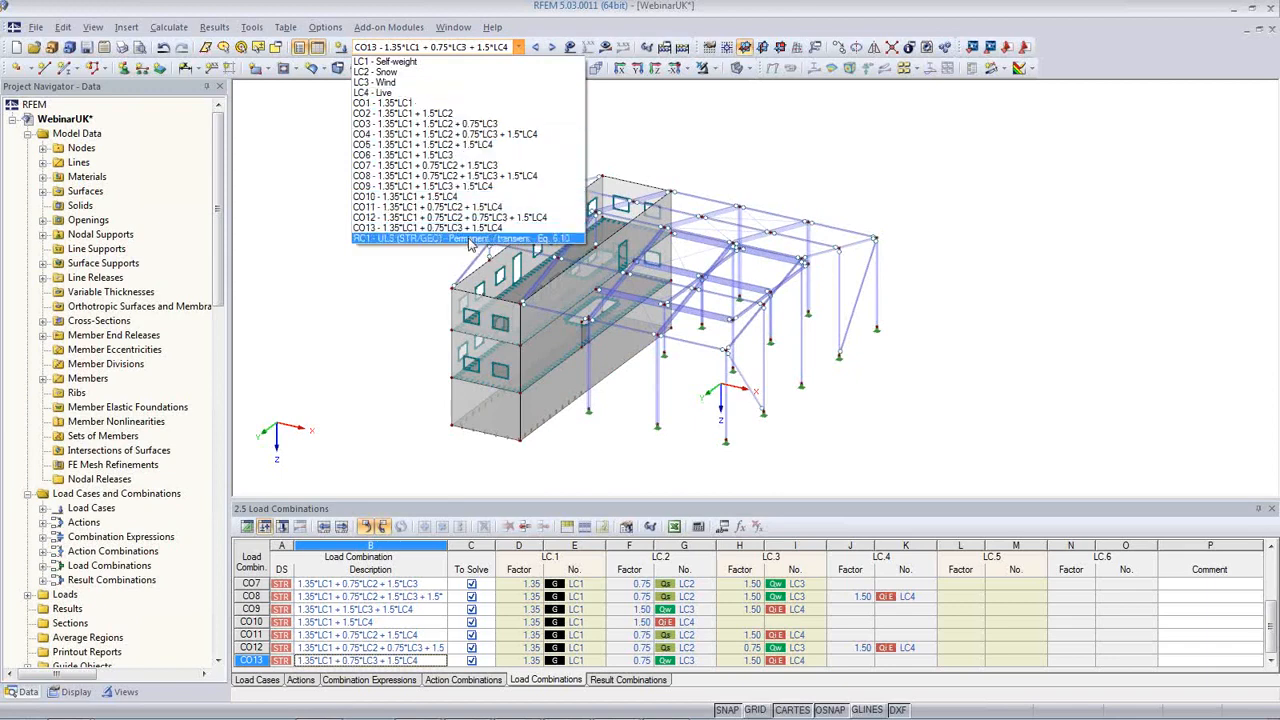
{"action": "left_click", "coordinate": [408, 240]}
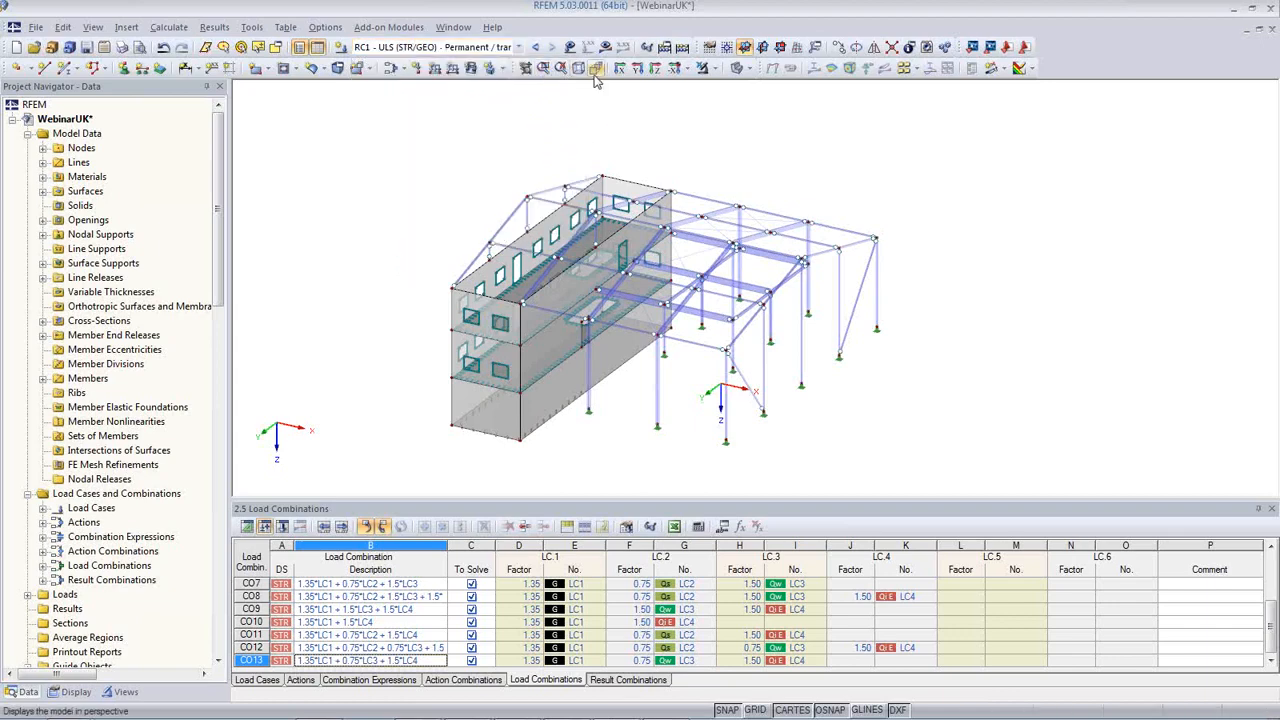
{"action": "left_click", "coordinate": [605, 47]}
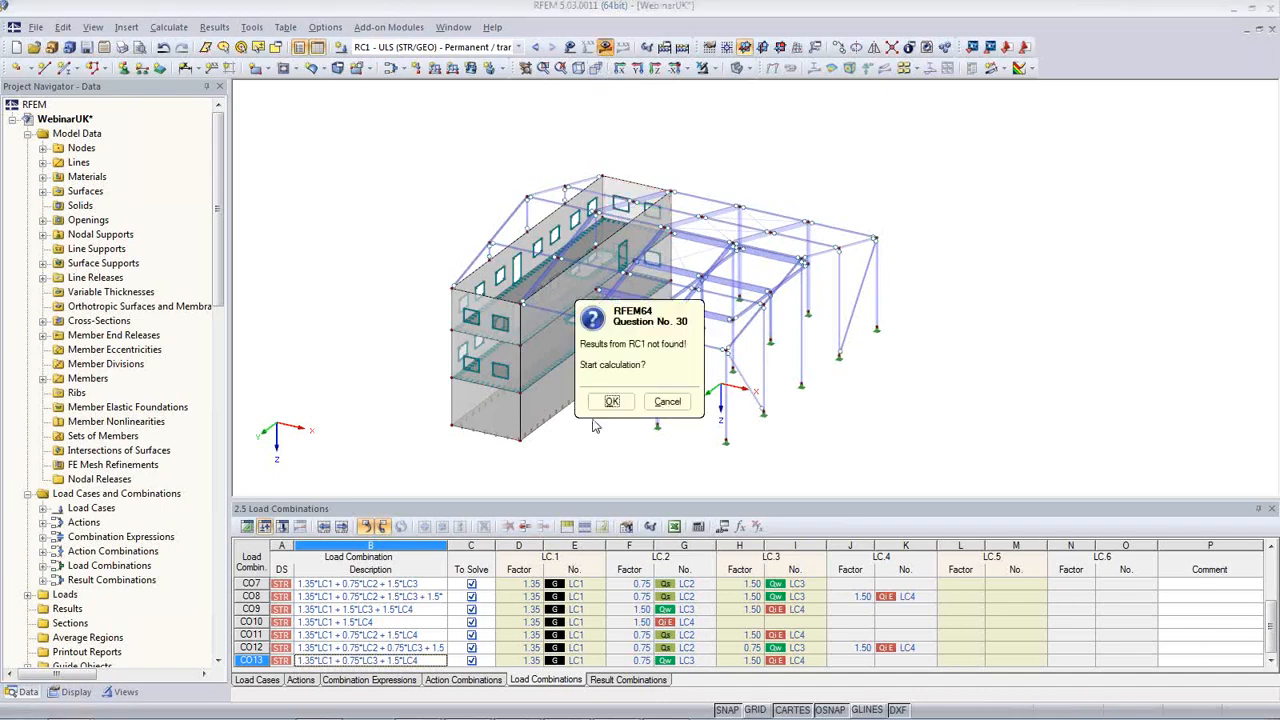
{"action": "left_click", "coordinate": [612, 402]}
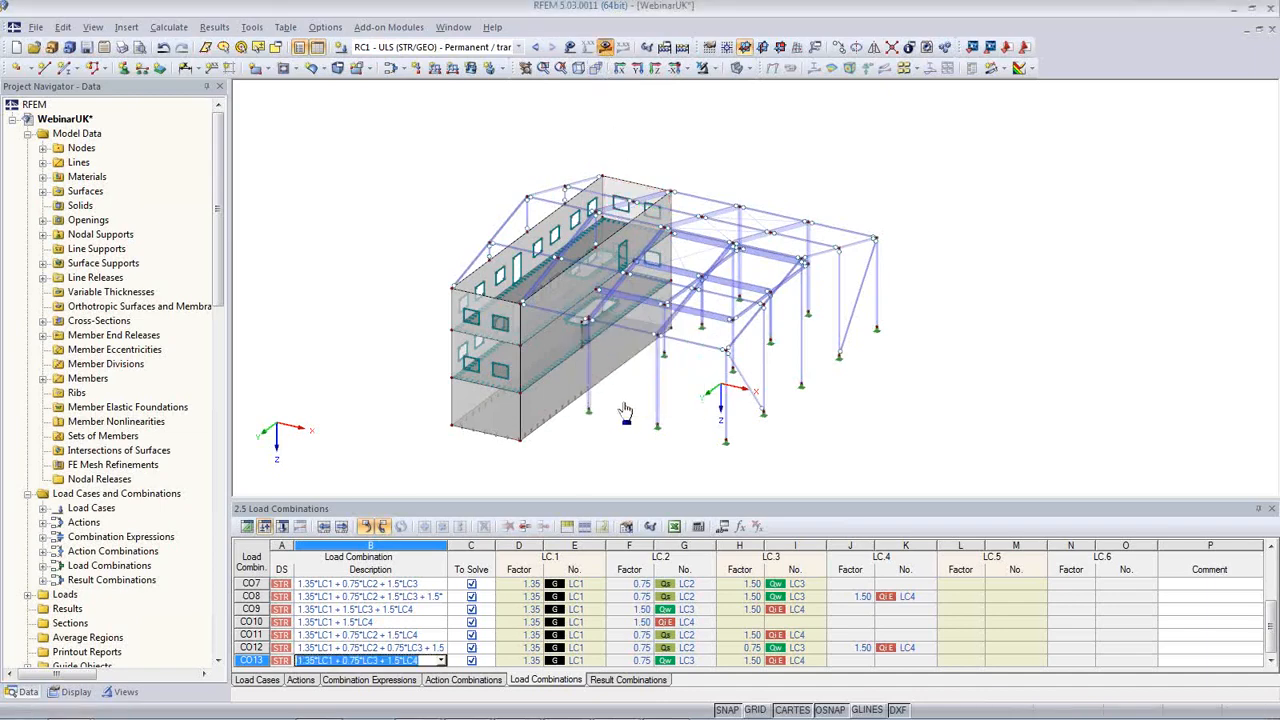
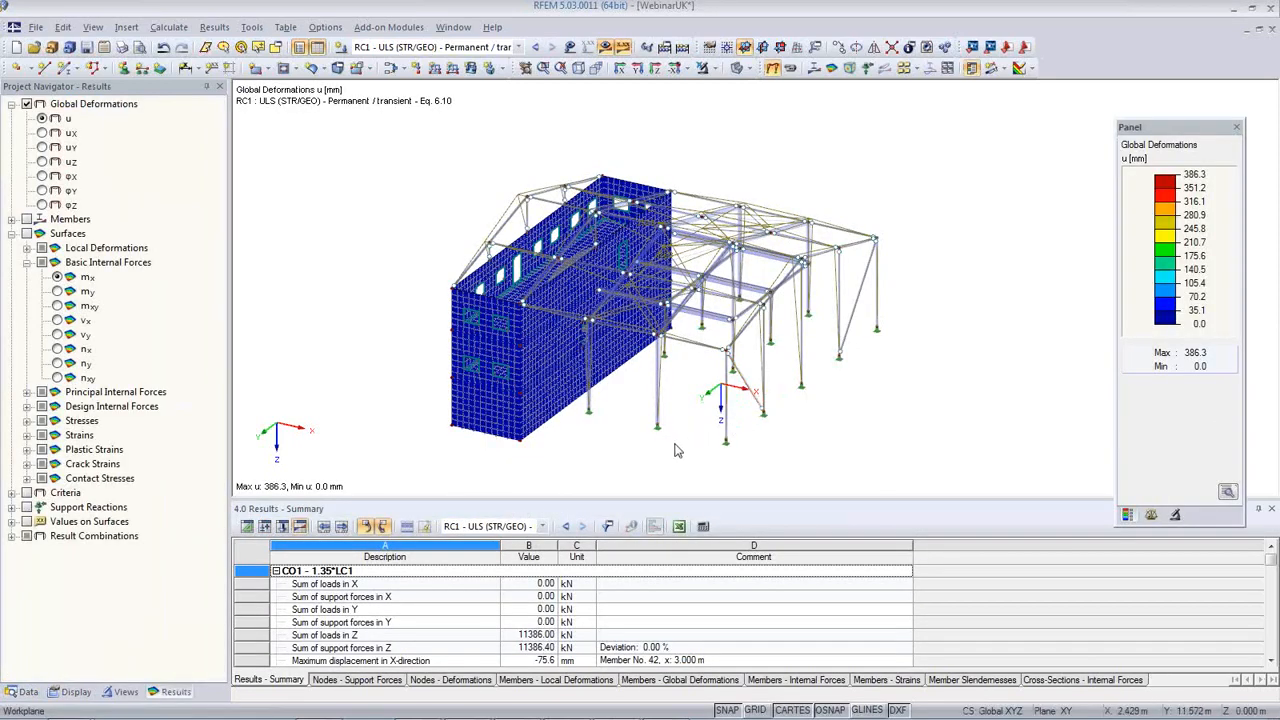
Review RC1's result tables for nodal support forces, nodal deformations, member local and global deformations, and member internal forces
{"action": "middle_click_drag", "start_coordinate": [678, 451], "coordinate": [591, 451], "text": "ctrl"}
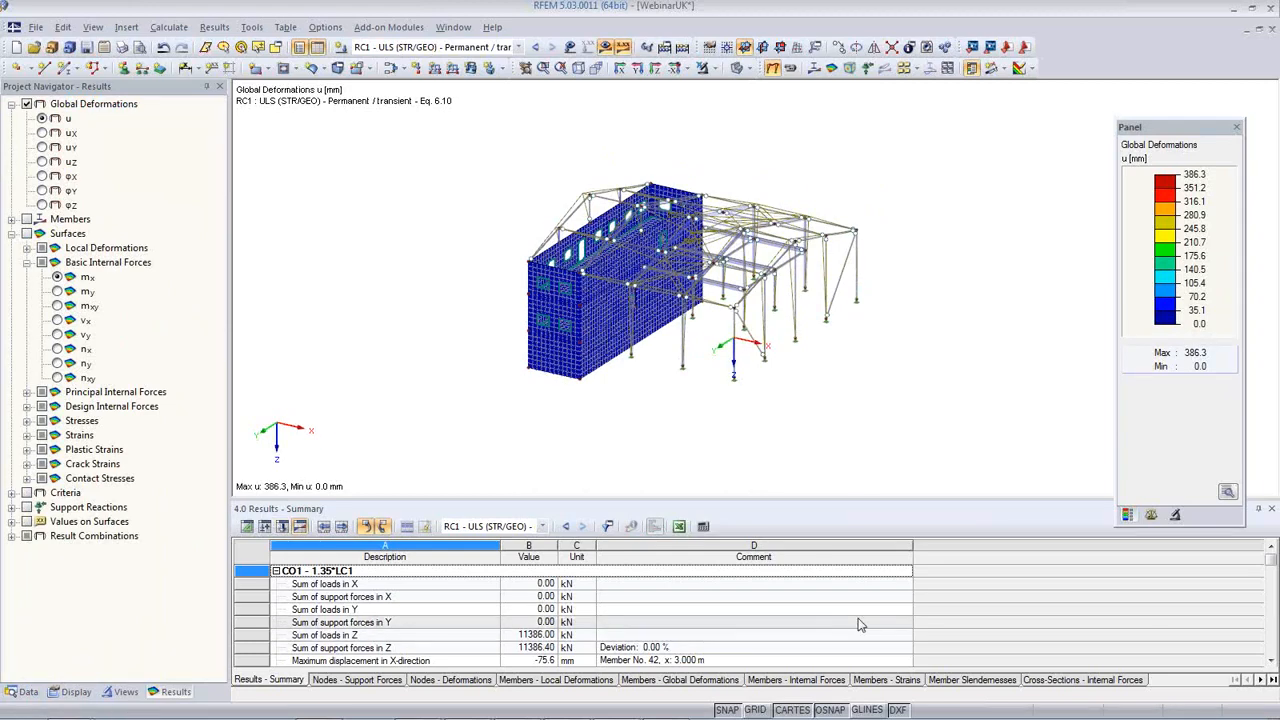
{"action": "left_click", "coordinate": [362, 680]}
{"action": "left_click", "coordinate": [450, 680]}
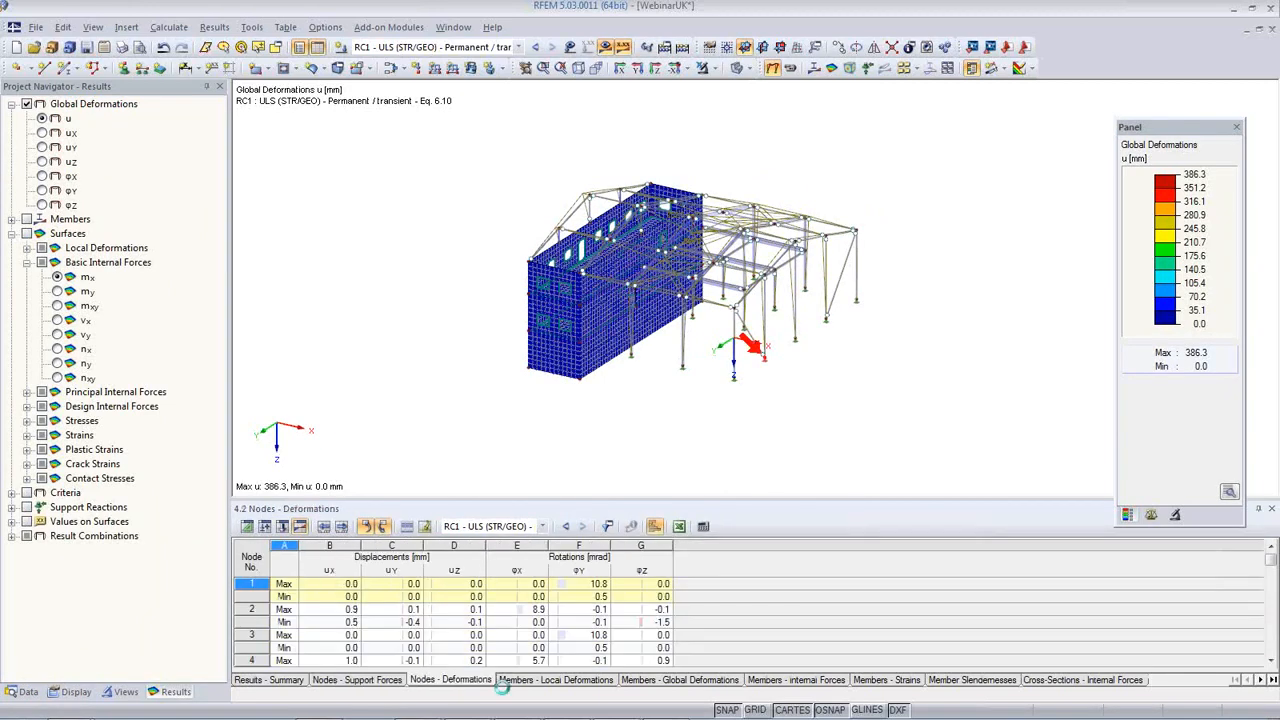
{"action": "left_click", "coordinate": [522, 684]}
{"action": "left_click", "coordinate": [664, 683]}
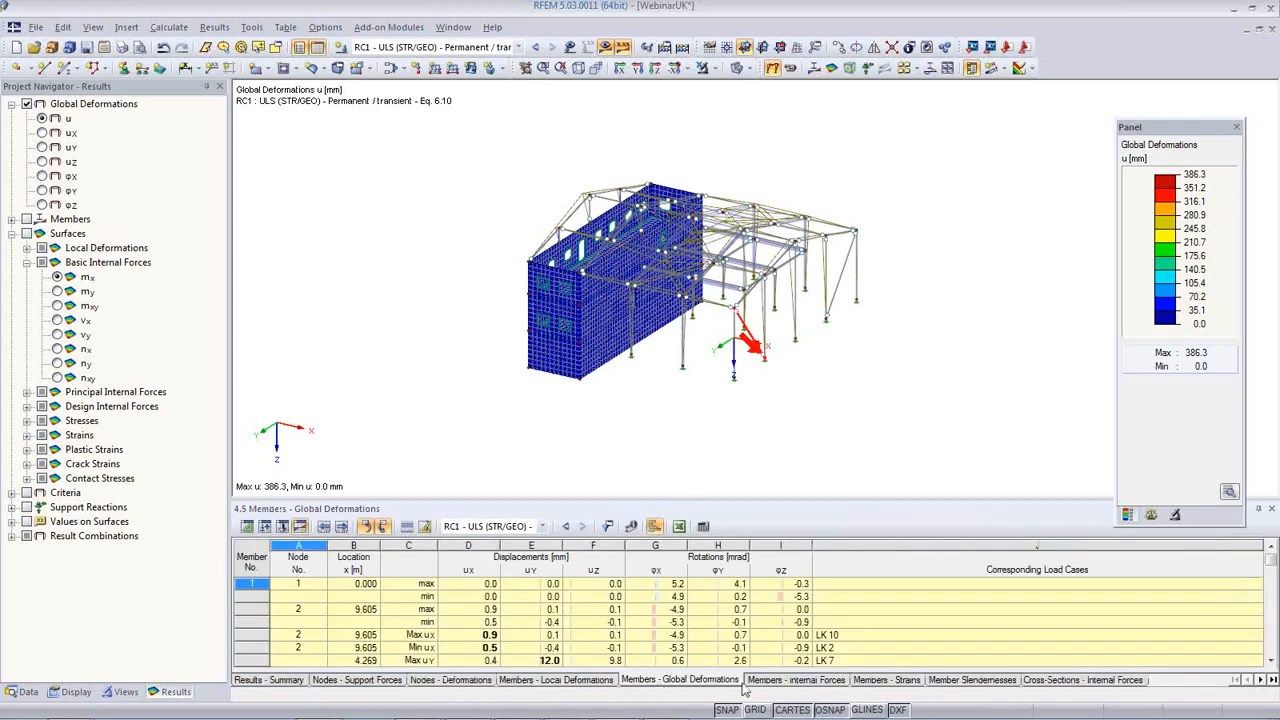
{"action": "left_click", "coordinate": [779, 683]}
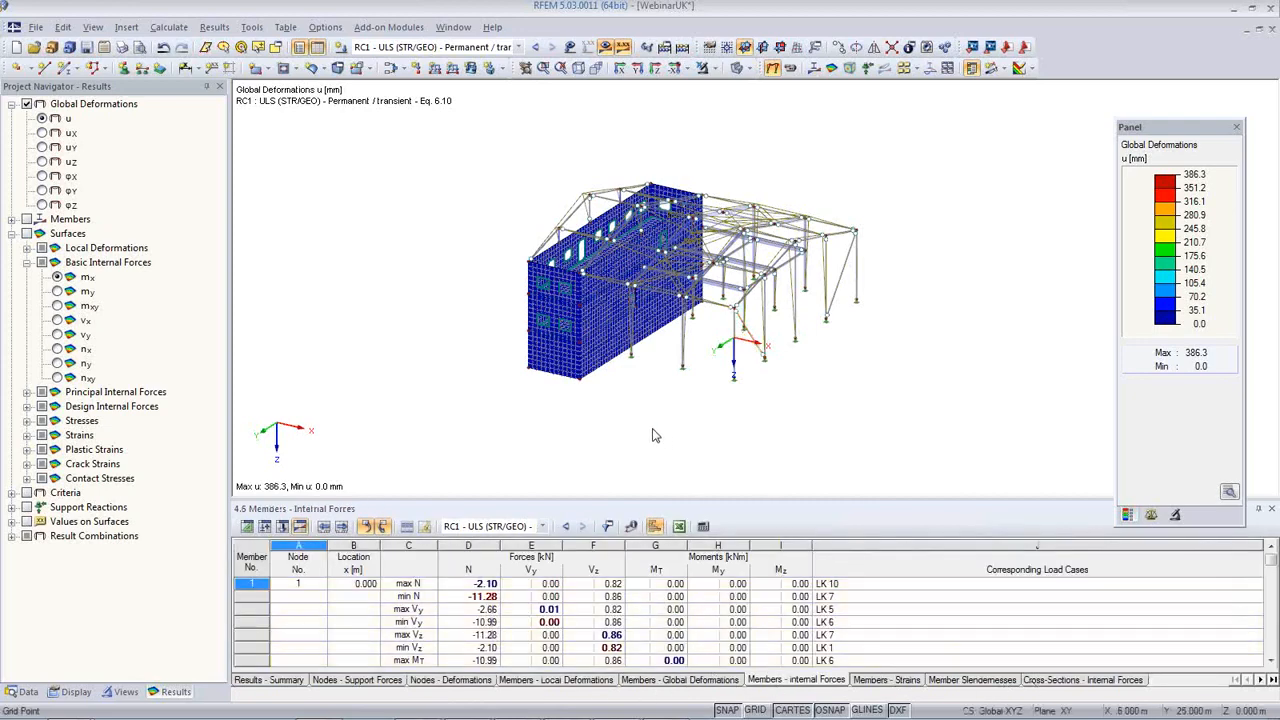
{"action": "middle_click_drag", "start_coordinate": [662, 433], "coordinate": [672, 400], "text": "ctrl"}
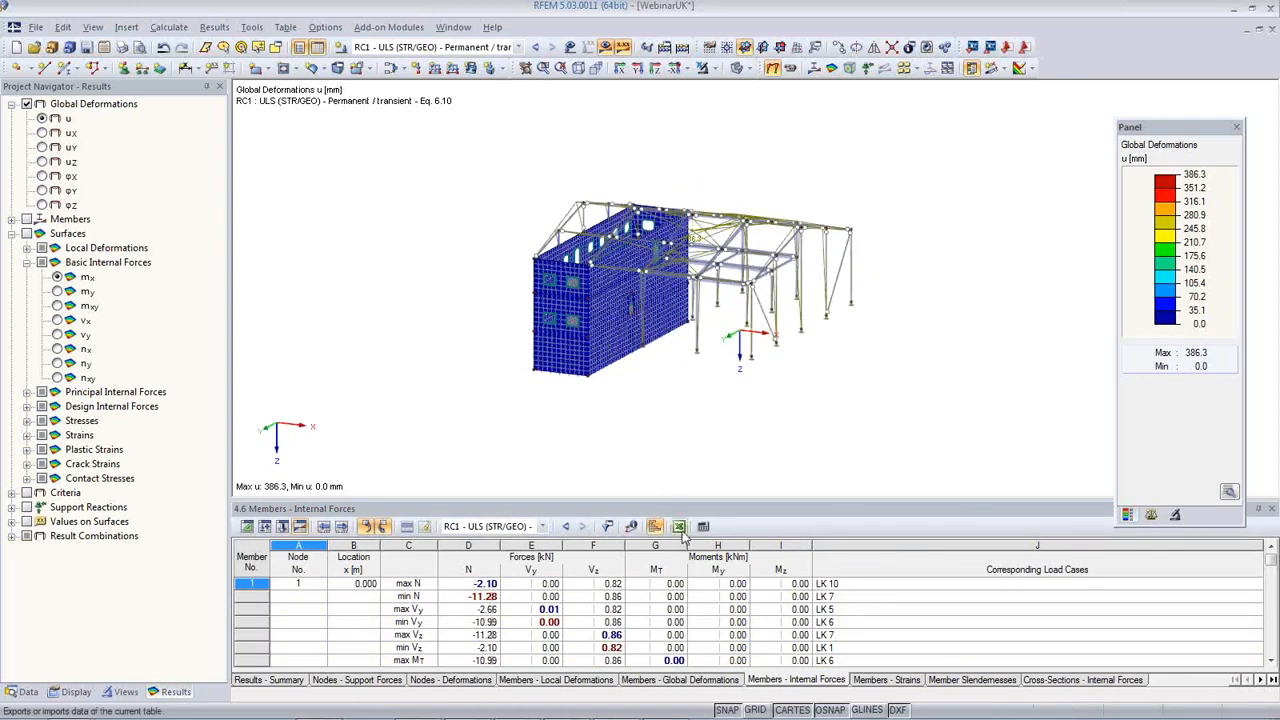
{"action": "mouse_move", "coordinate": [575, 465]}
{"action": "middle_mouse_down", "text": "ctrl"}
{"action": "mouse_move", "coordinate": [529, 494]}
{"action": "mouse_move", "coordinate": [552, 445]}
{"action": "mouse_move", "coordinate": [505, 483]}
{"action": "mouse_move", "coordinate": [523, 466]}
{"action": "mouse_move", "coordinate": [589, 467]}
{"action": "middle_mouse_up", "text": "ctrl"}
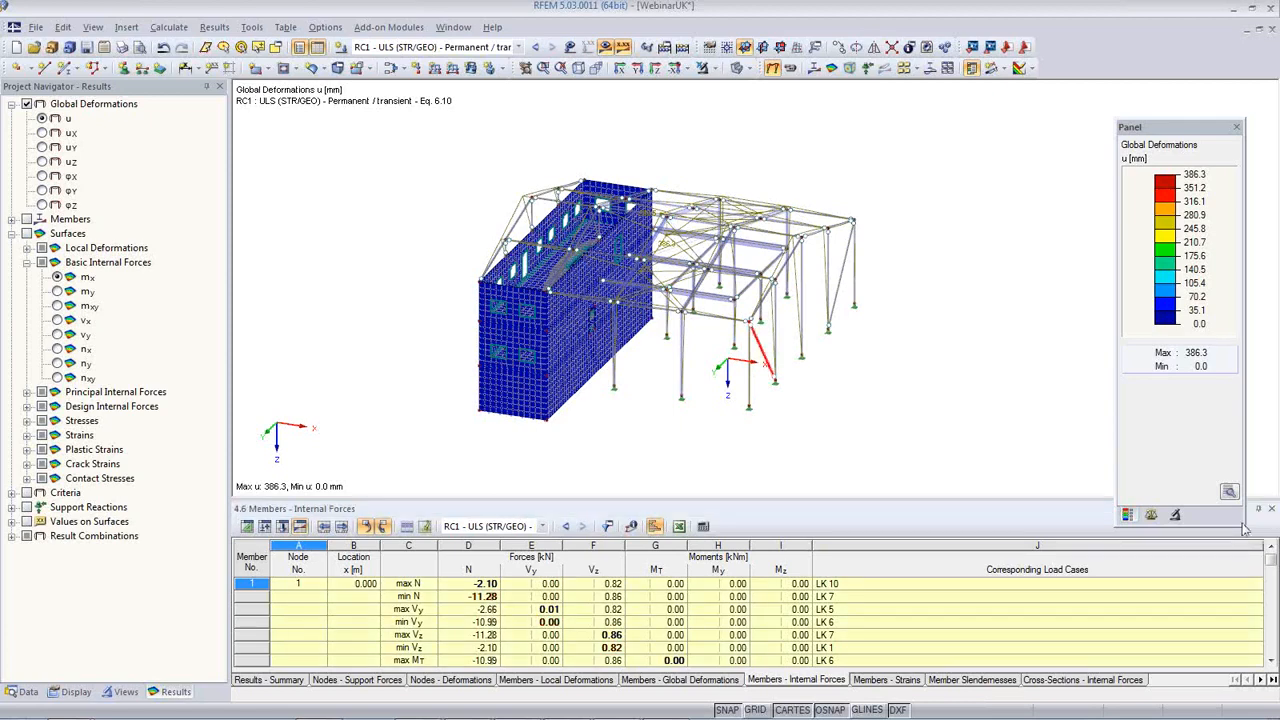
Close the results table and step back from RC1 to show the global deformations of load combination CO10
{"action": "left_click", "coordinate": [1272, 510]}
{"action": "middle_click_drag", "start_coordinate": [626, 509], "coordinate": [835, 470], "text": "ctrl"}
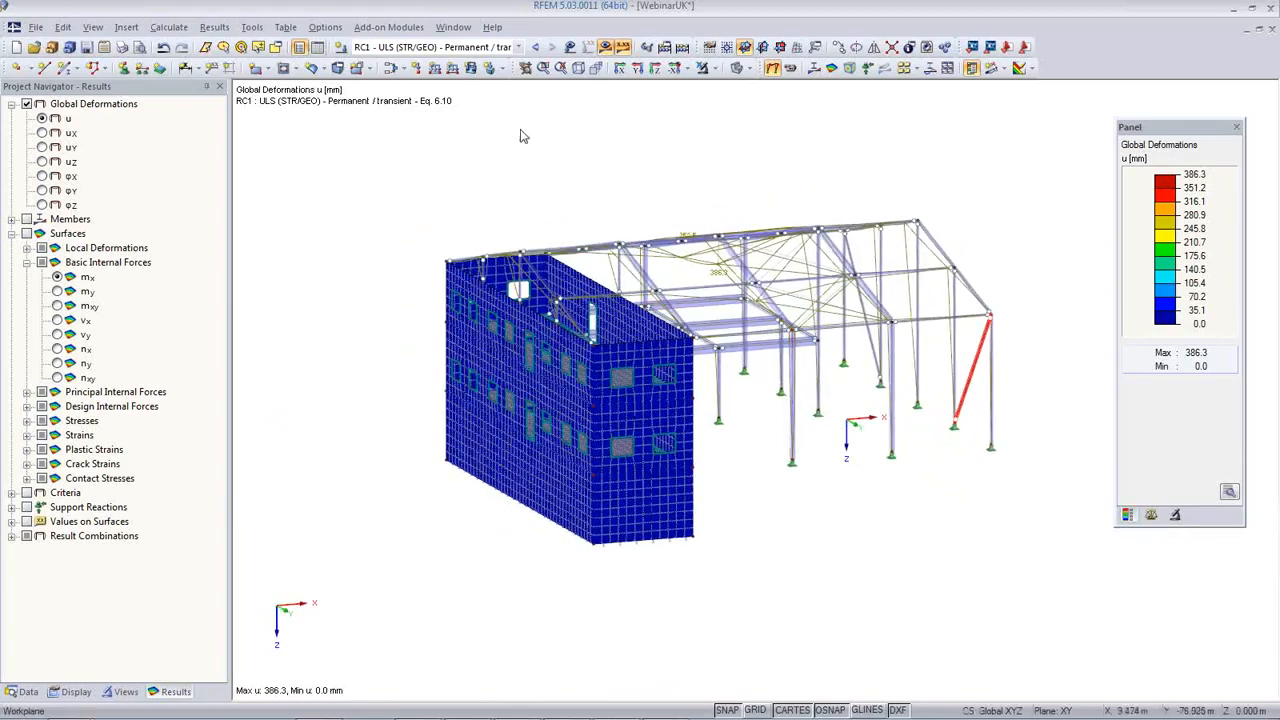
{"action": "left_click", "coordinate": [535, 47]}
{"action": "left_click", "coordinate": [535, 47]}
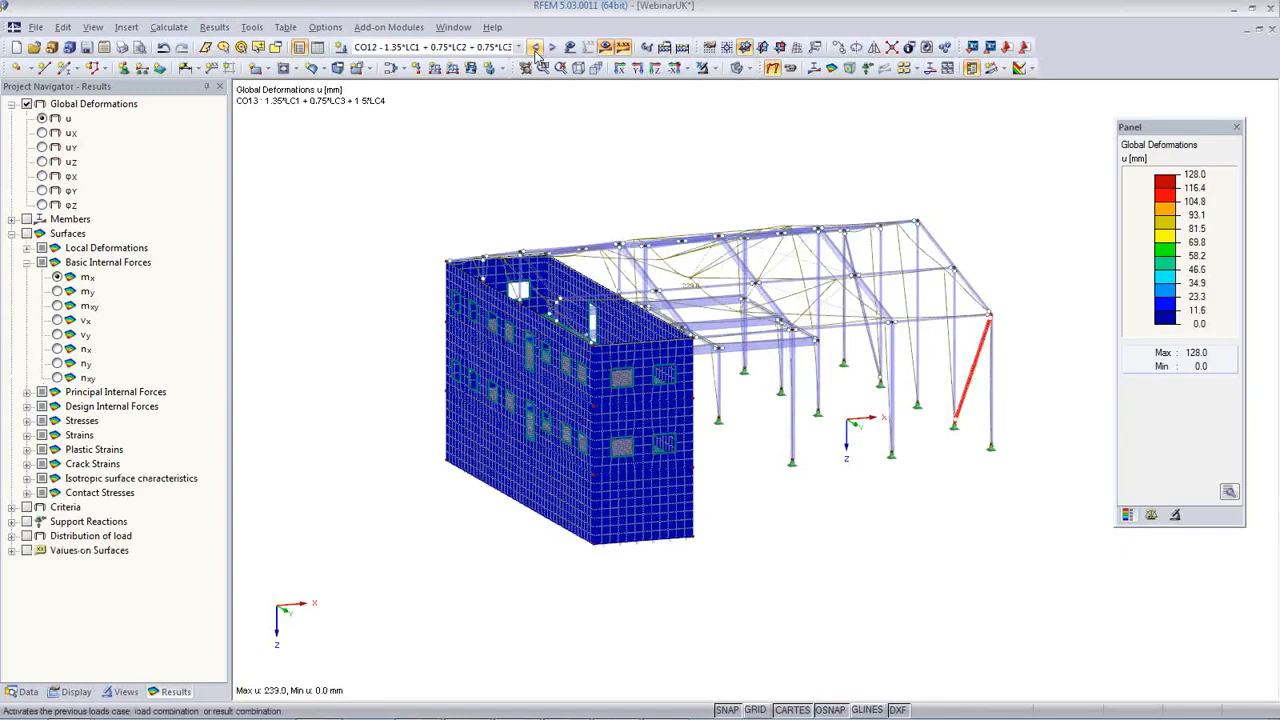
{"action": "left_click", "coordinate": [535, 47]}
{"action": "left_click", "coordinate": [535, 47]}
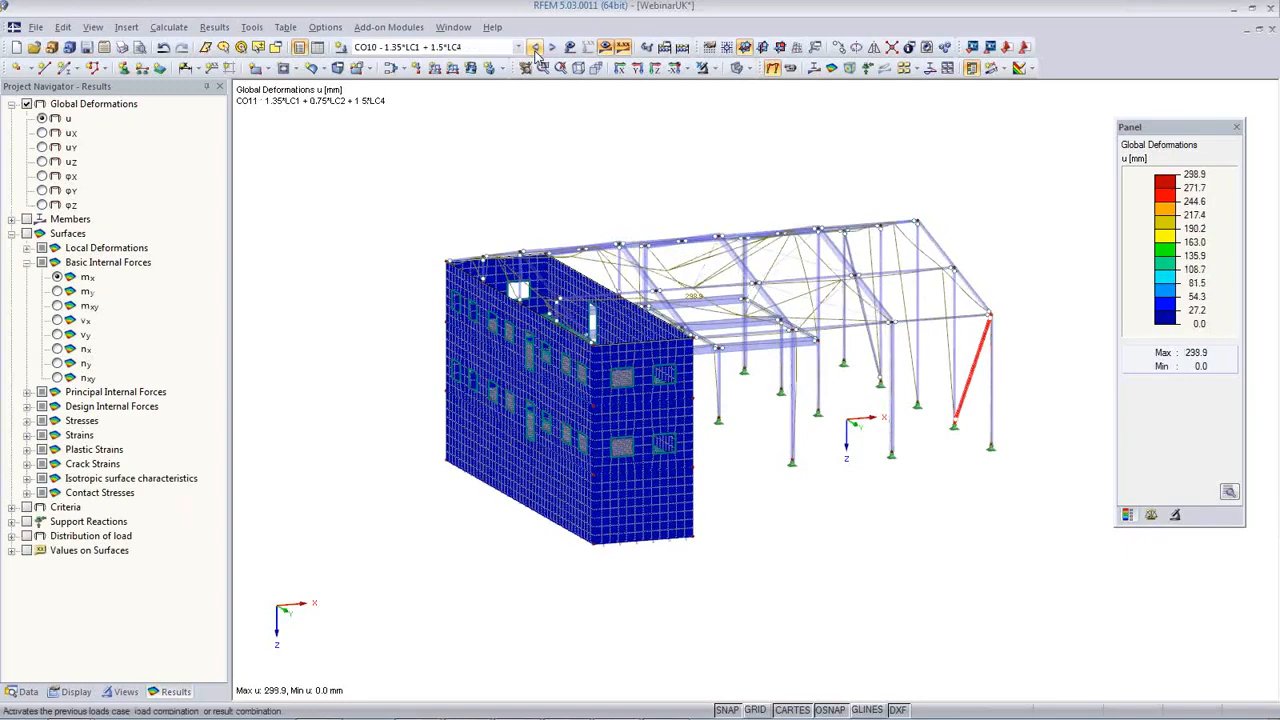
Set the members' deformation display to Cross-Sections Colored and inspect the deformed frame from another angle
{"action": "left_click", "coordinate": [74, 692]}
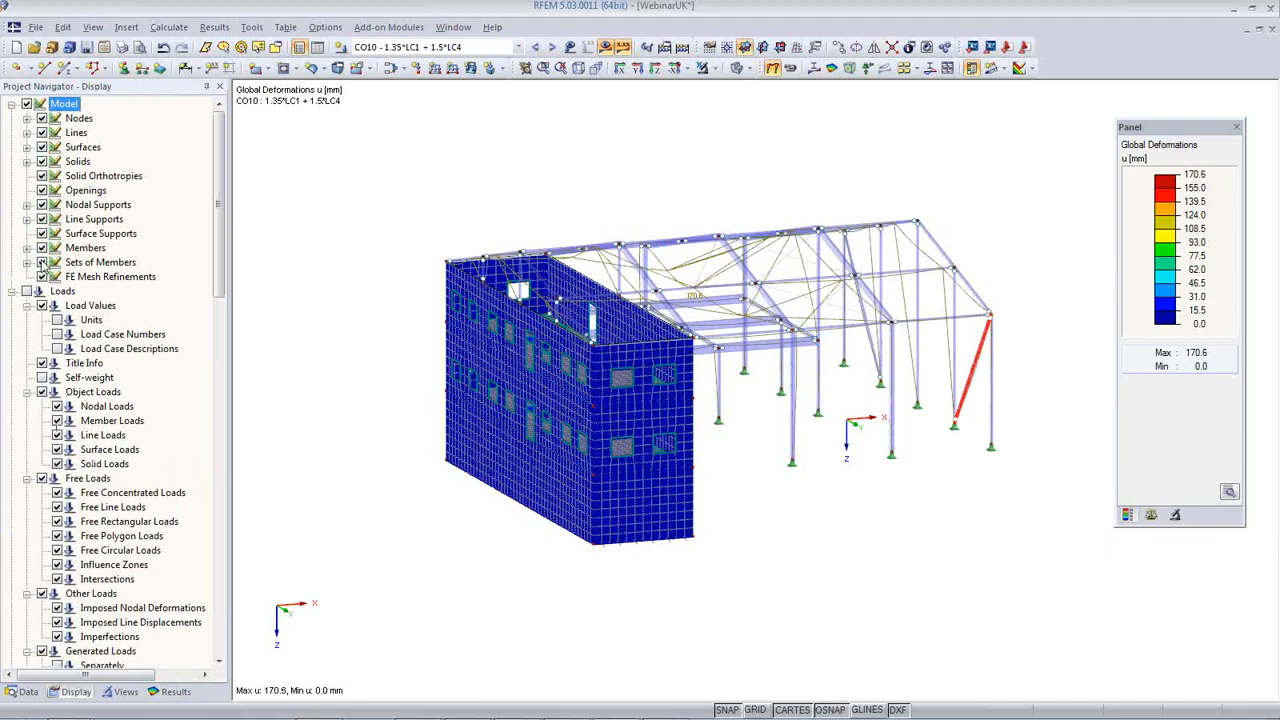
{"action": "scroll", "coordinate": [110, 370], "scroll_direction": "down", "scroll_amount": 10}
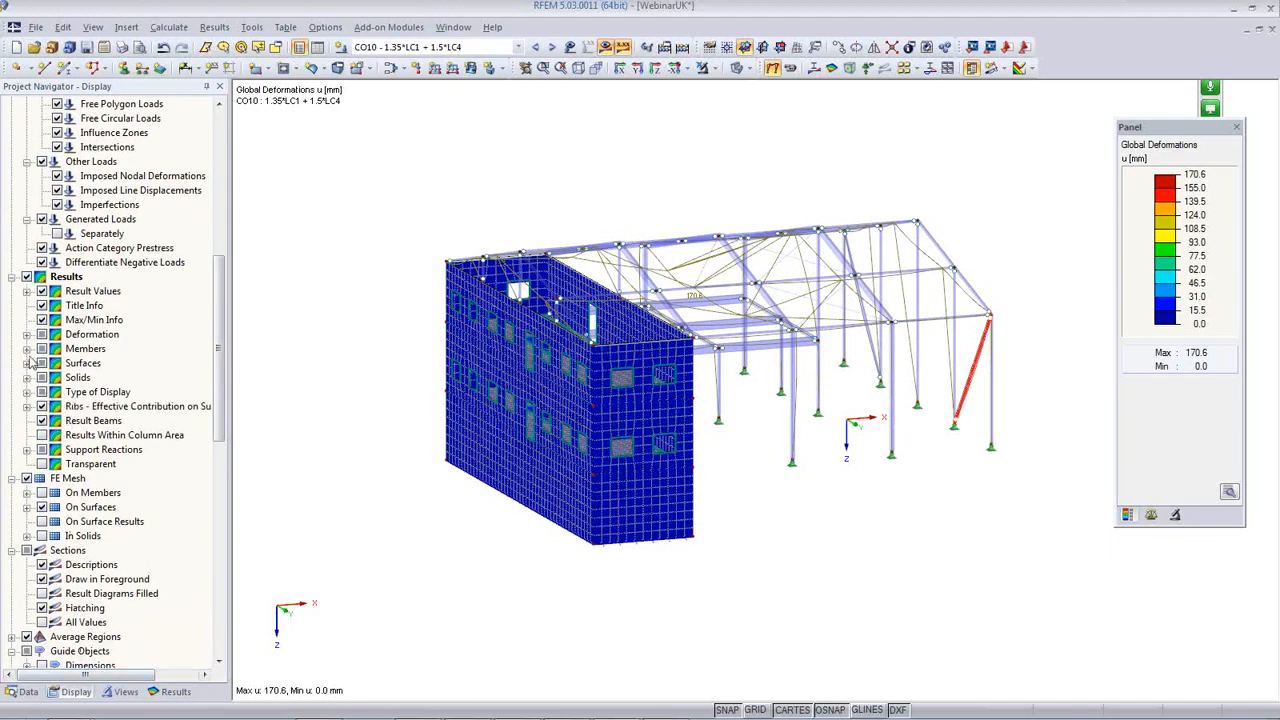
{"action": "left_click", "coordinate": [27, 335]}
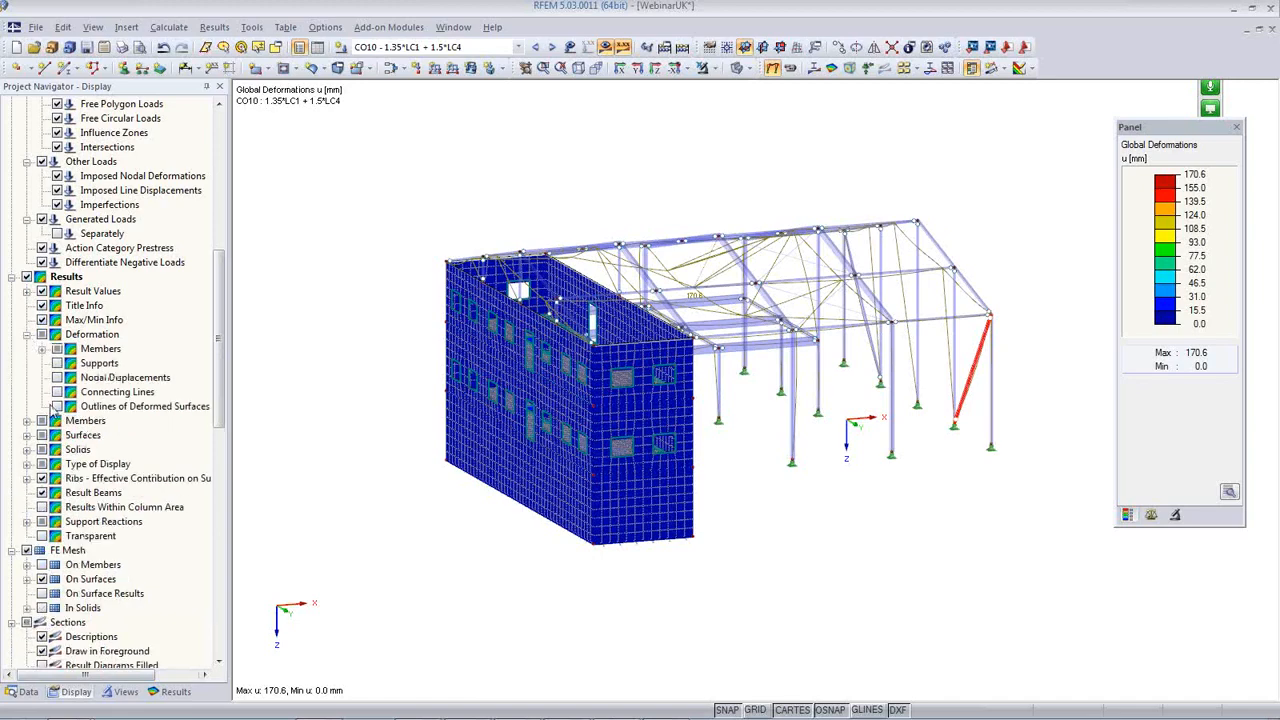
{"action": "left_click", "coordinate": [42, 349]}
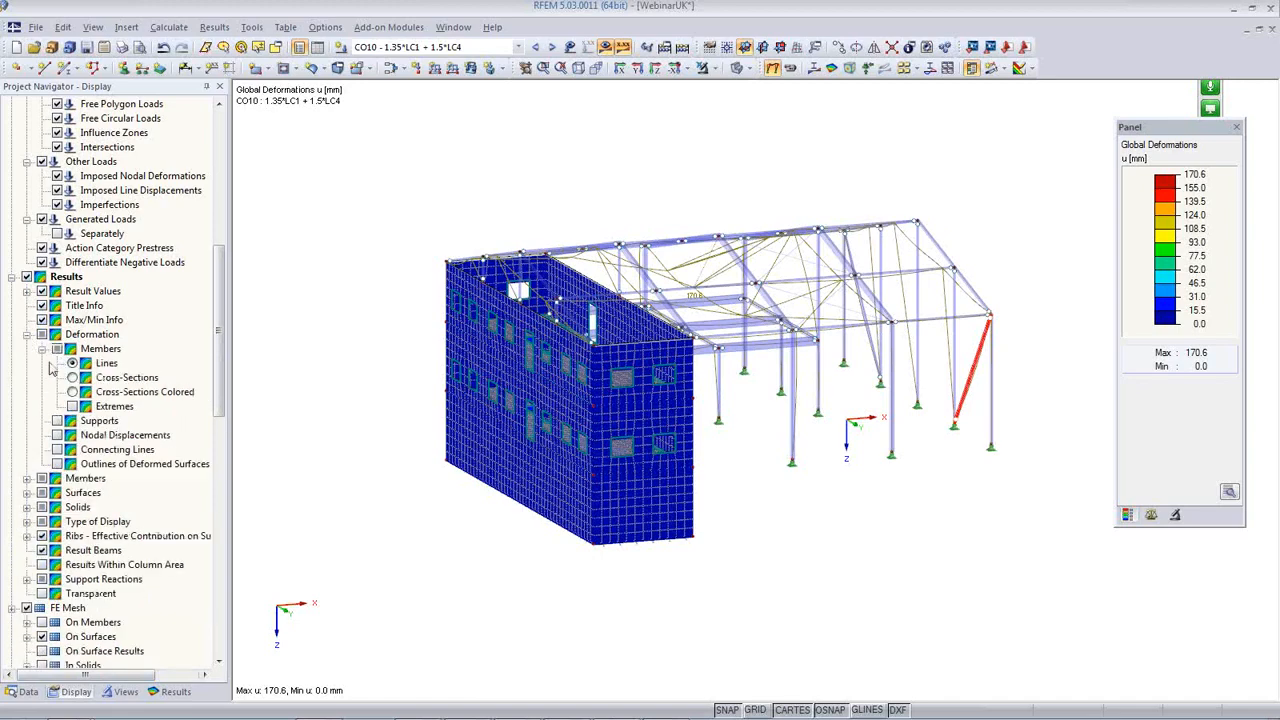
{"action": "left_click", "coordinate": [72, 391]}
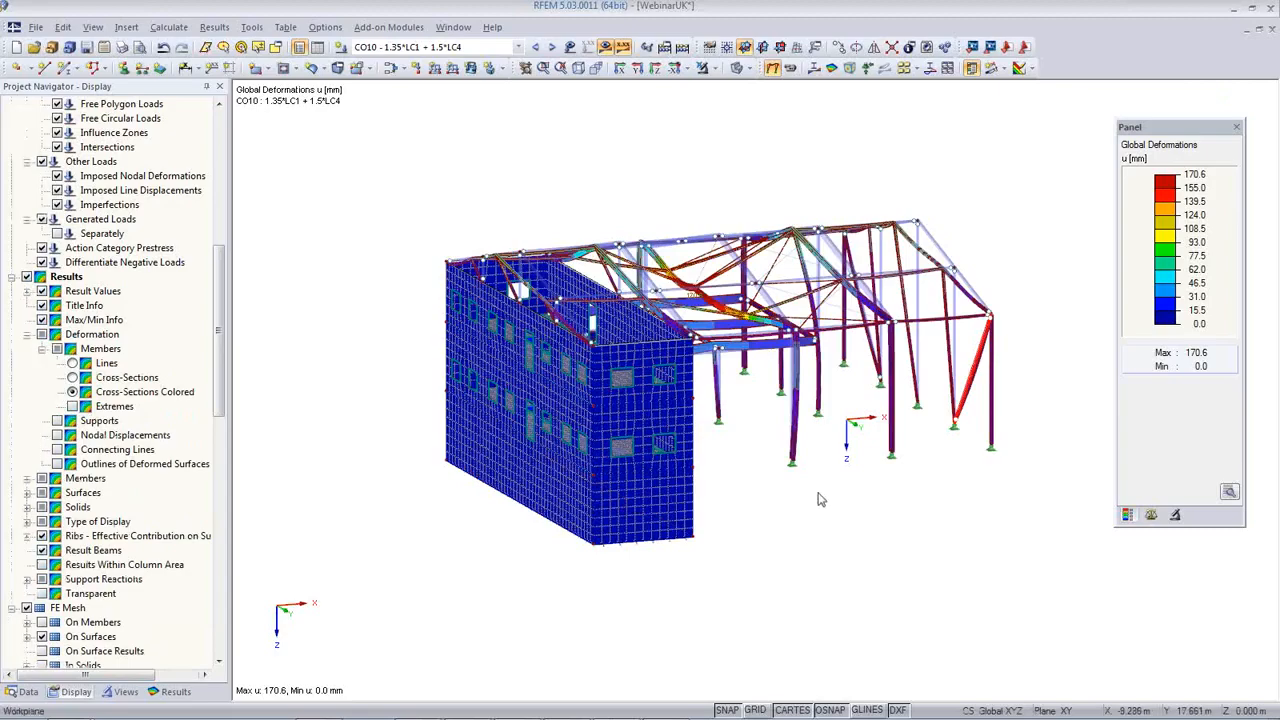
{"action": "middle_click_drag", "start_coordinate": [771, 498], "coordinate": [598, 554], "text": "ctrl"}
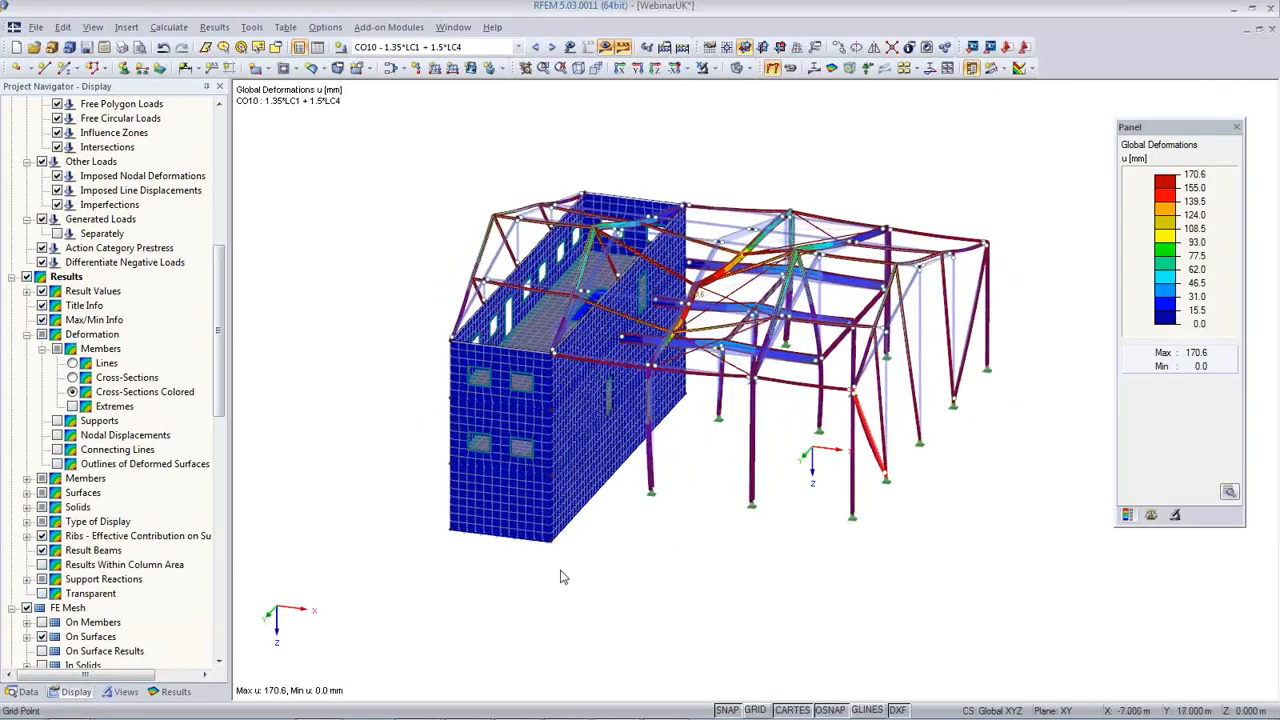
Save the current view as a user-defined view named Deformation
{"action": "left_click", "coordinate": [125, 692]}
{"action": "left_click", "coordinate": [16, 316]}
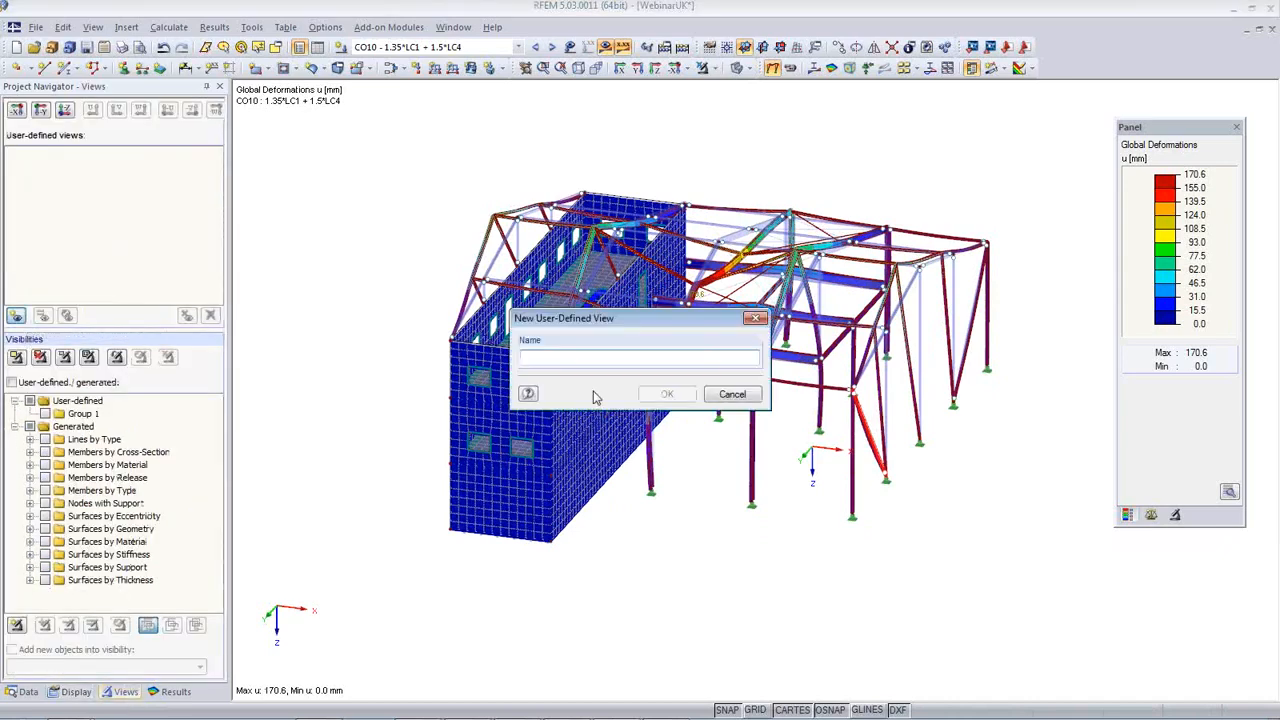
{"action": "type", "text": "Def"}
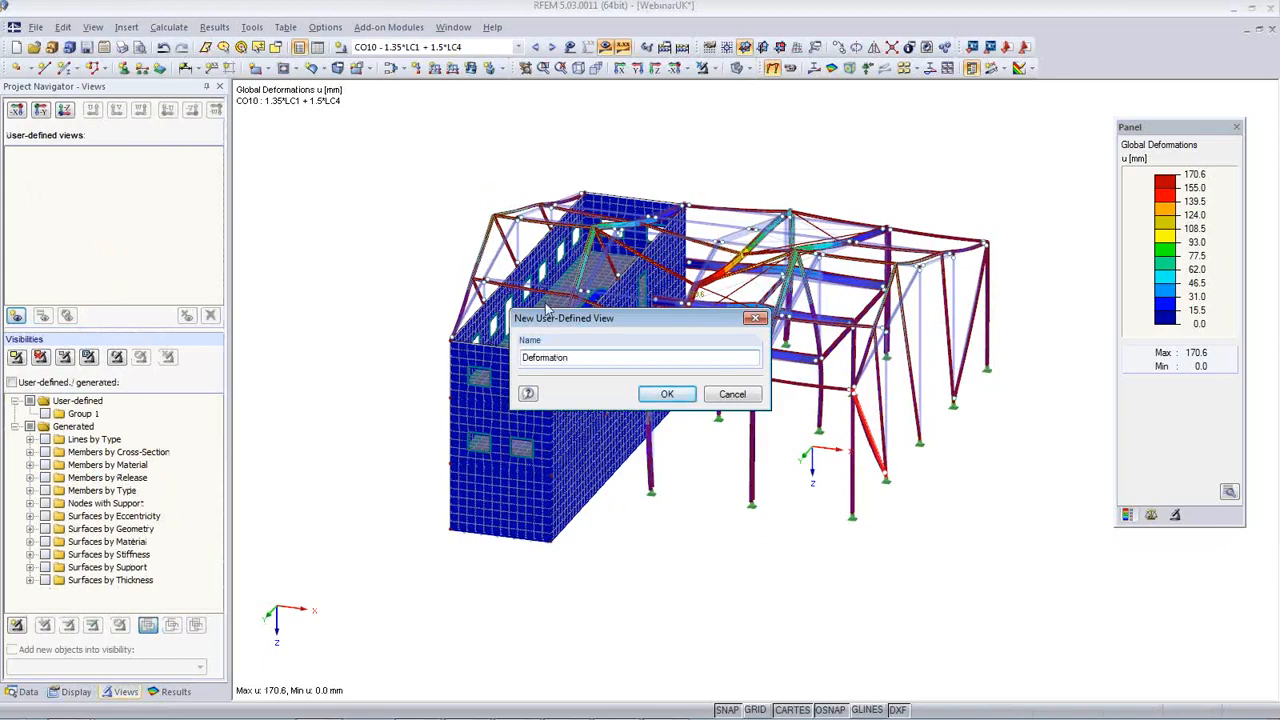
{"action": "type", "text": "ormation"}
{"action": "left_click", "coordinate": [648, 390]}
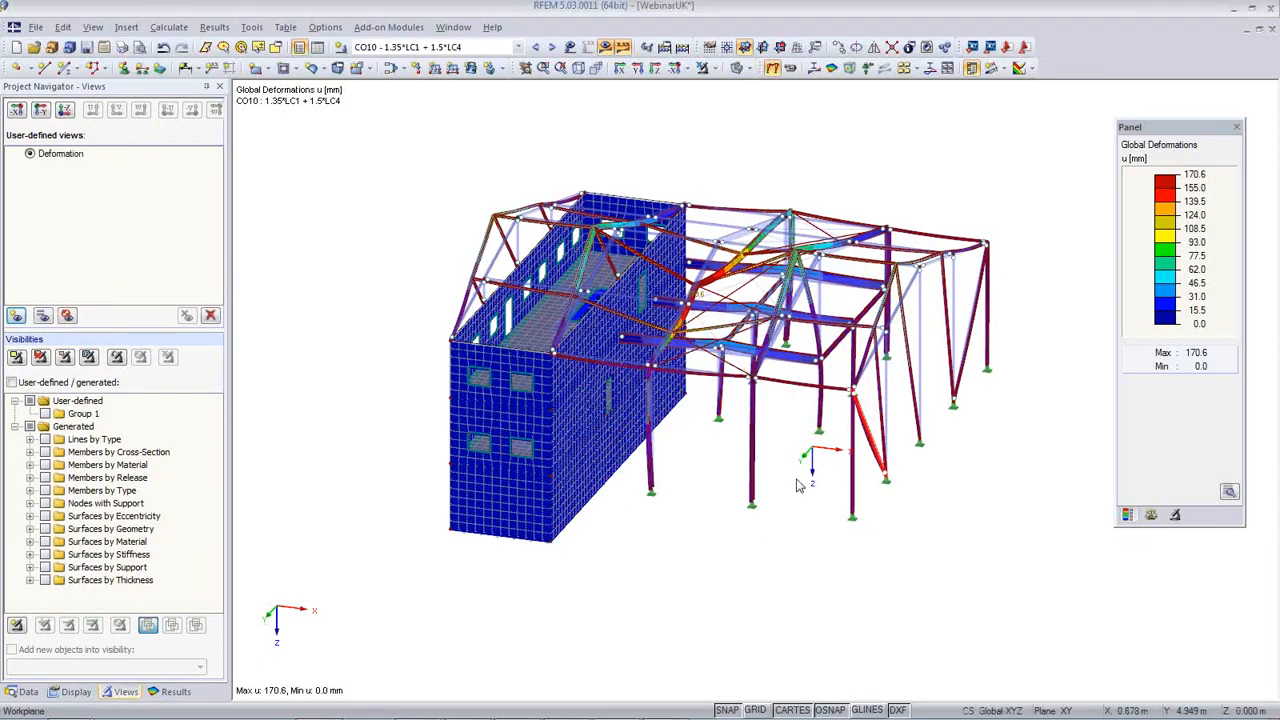
Step back through the load combinations from CO10 to CO5, examining the coloured global deformations from different angles
{"action": "middle_click_drag", "start_coordinate": [797, 485], "coordinate": [756, 485], "text": "ctrl"}
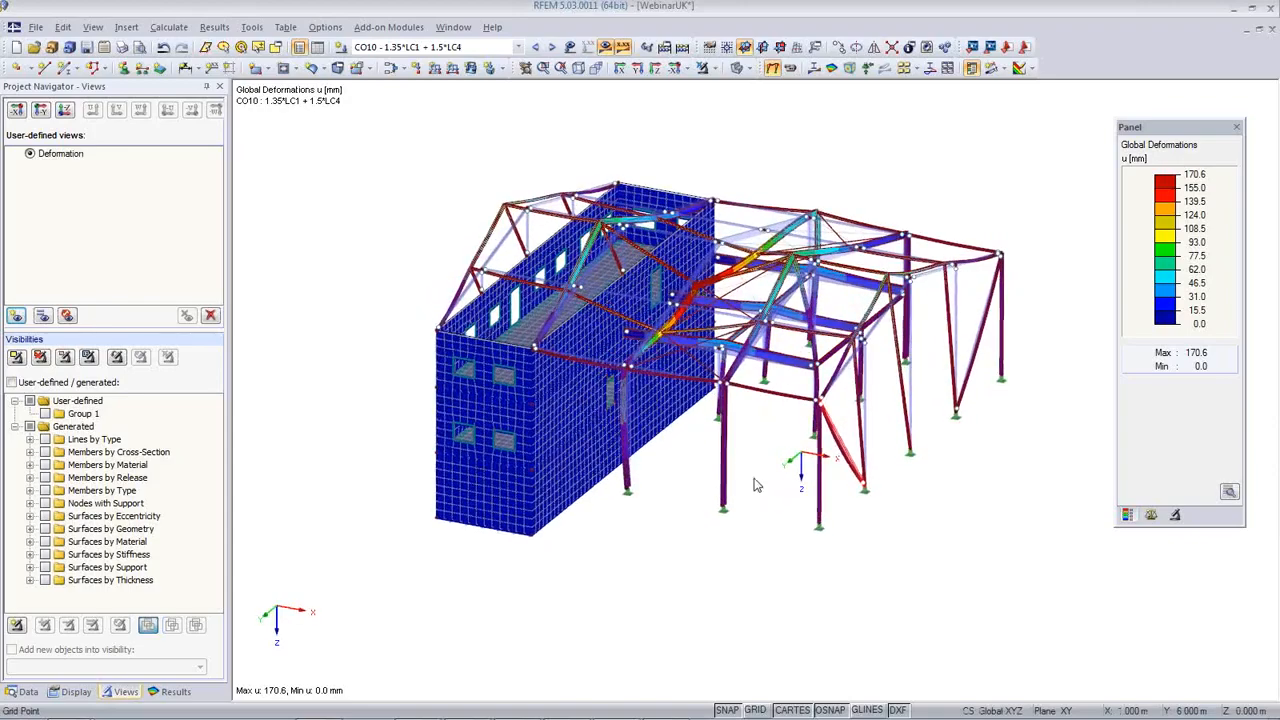
{"action": "scroll", "coordinate": [756, 485], "scroll_direction": "up", "scroll_amount": 2}
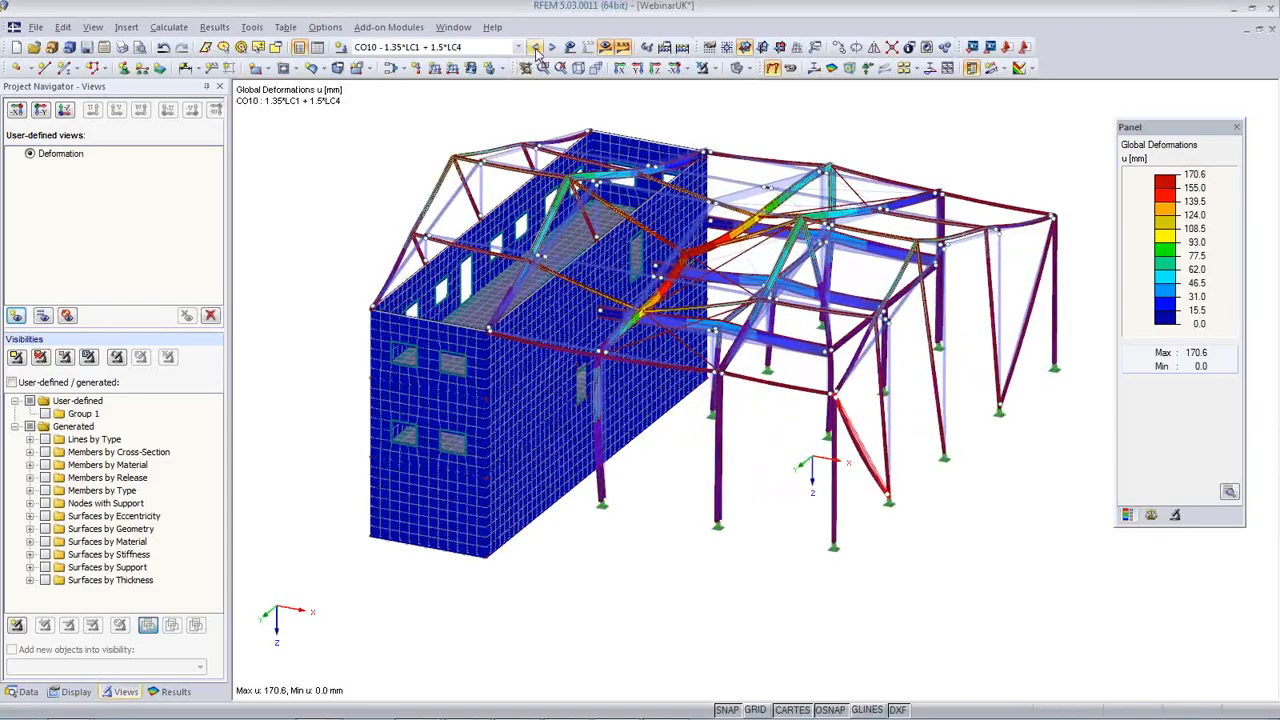
{"action": "left_click", "coordinate": [535, 48]}
{"action": "left_click", "coordinate": [535, 48]}
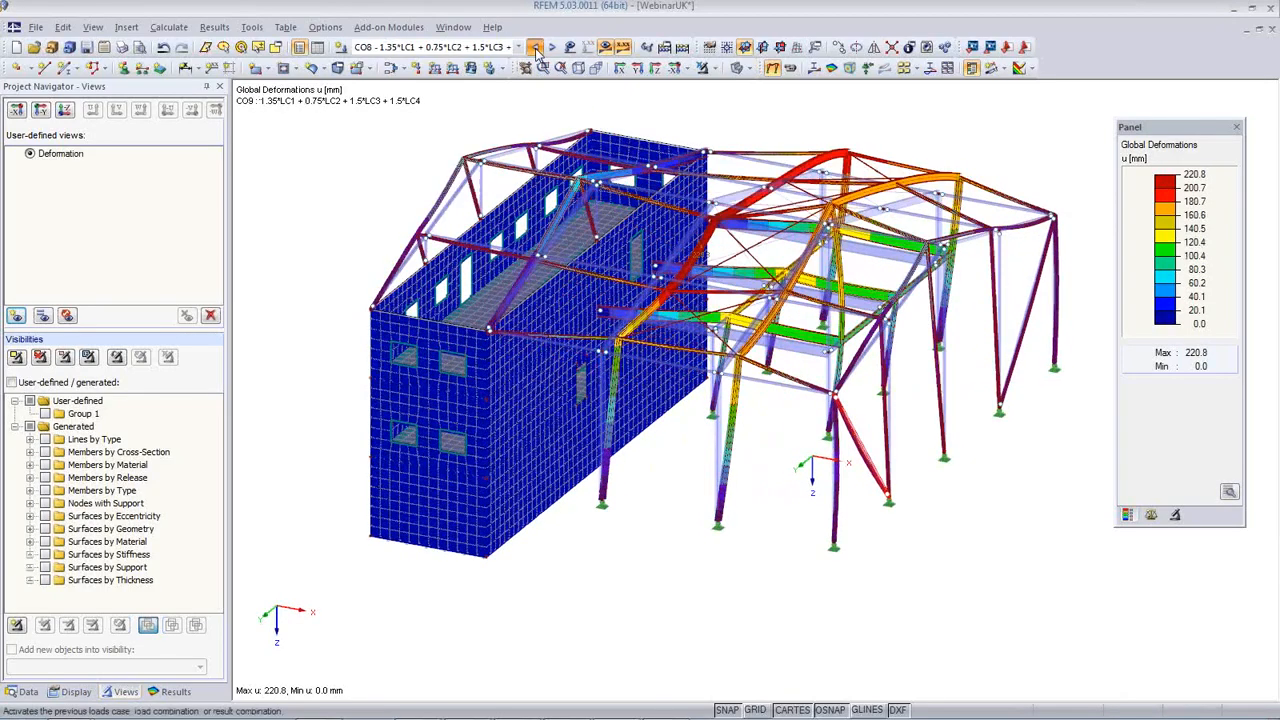
{"action": "left_click", "coordinate": [535, 48]}
{"action": "left_click", "coordinate": [535, 48]}
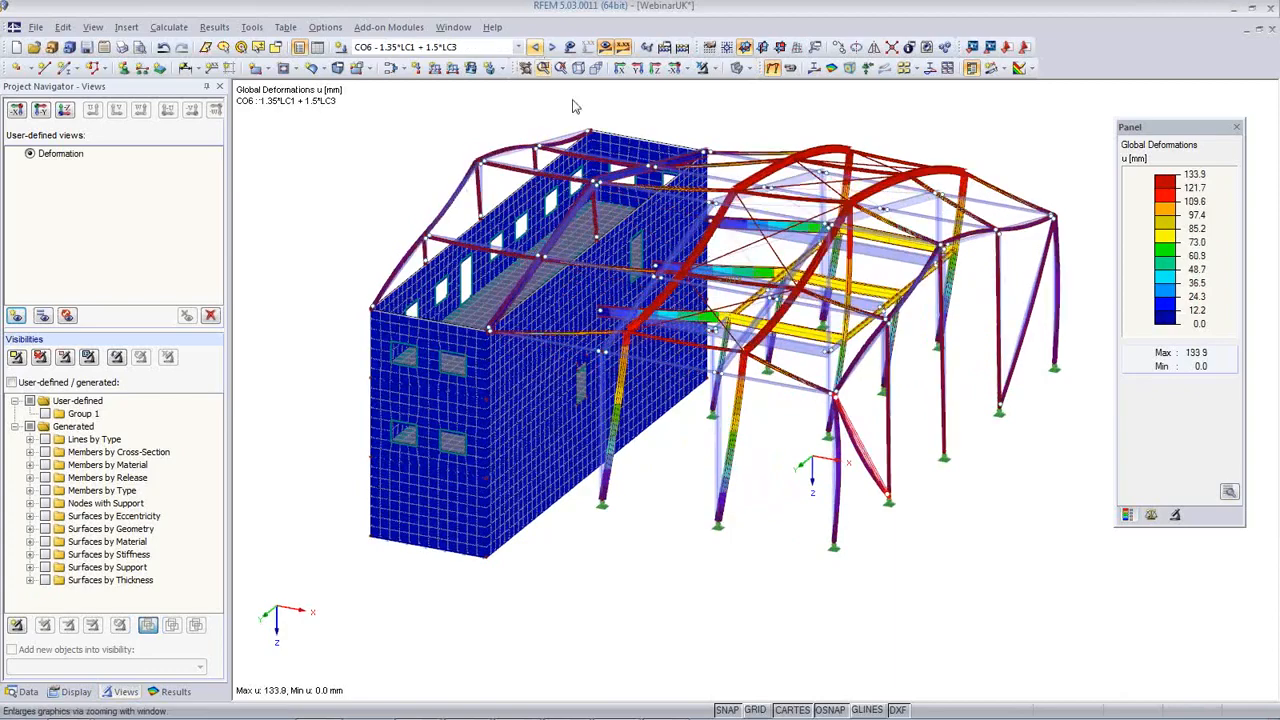
{"action": "middle_click_drag", "start_coordinate": [718, 424], "coordinate": [778, 332], "text": "ctrl"}
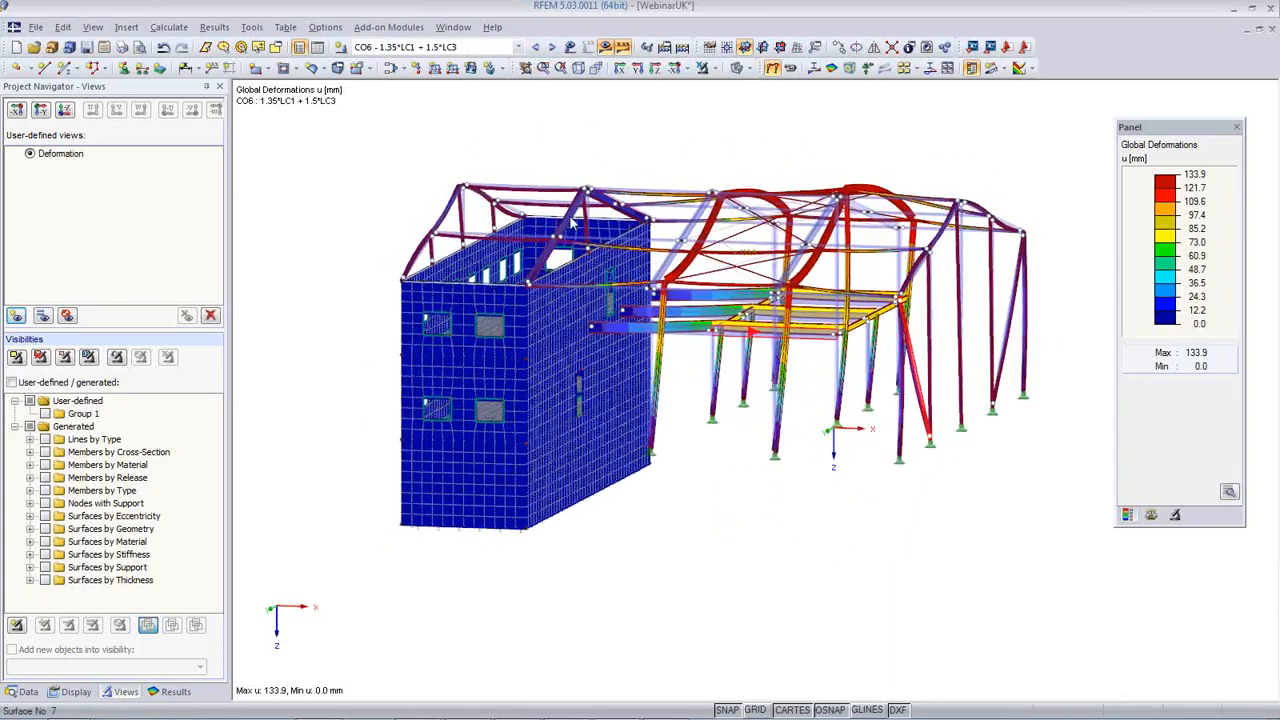
{"action": "left_click", "coordinate": [535, 48]}
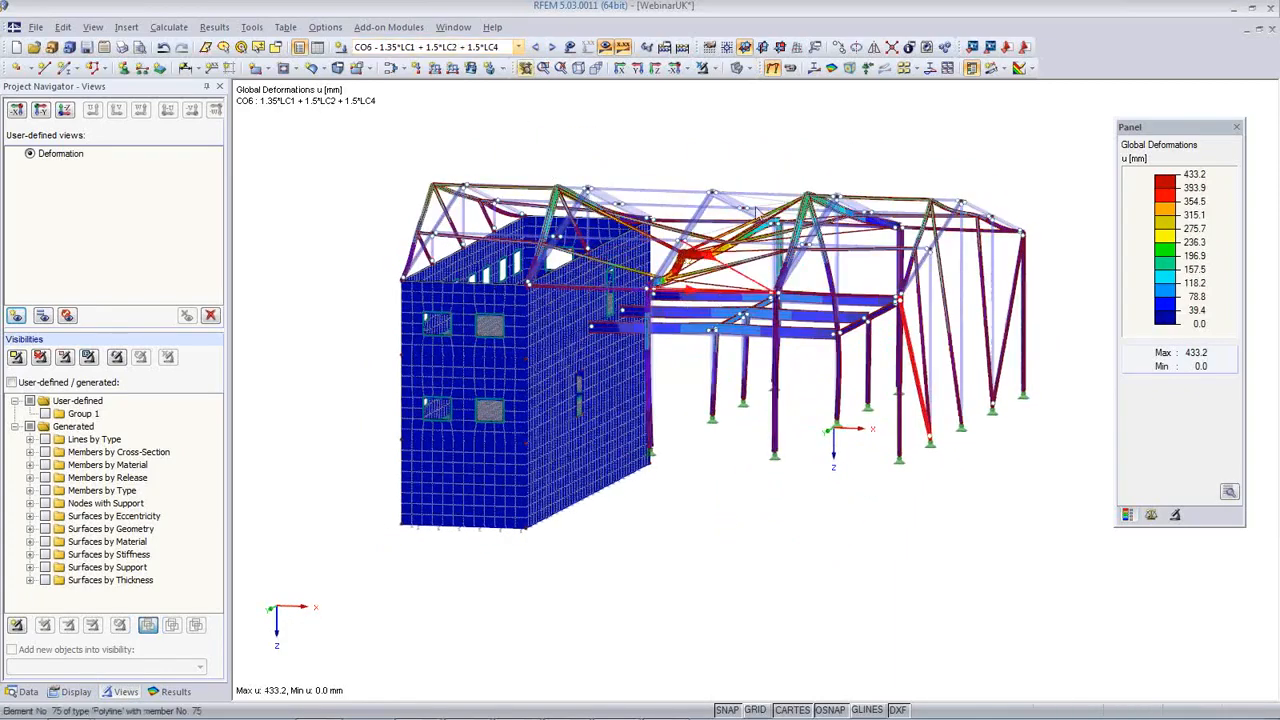
{"action": "middle_click_drag", "start_coordinate": [705, 392], "coordinate": [626, 485], "text": "ctrl"}
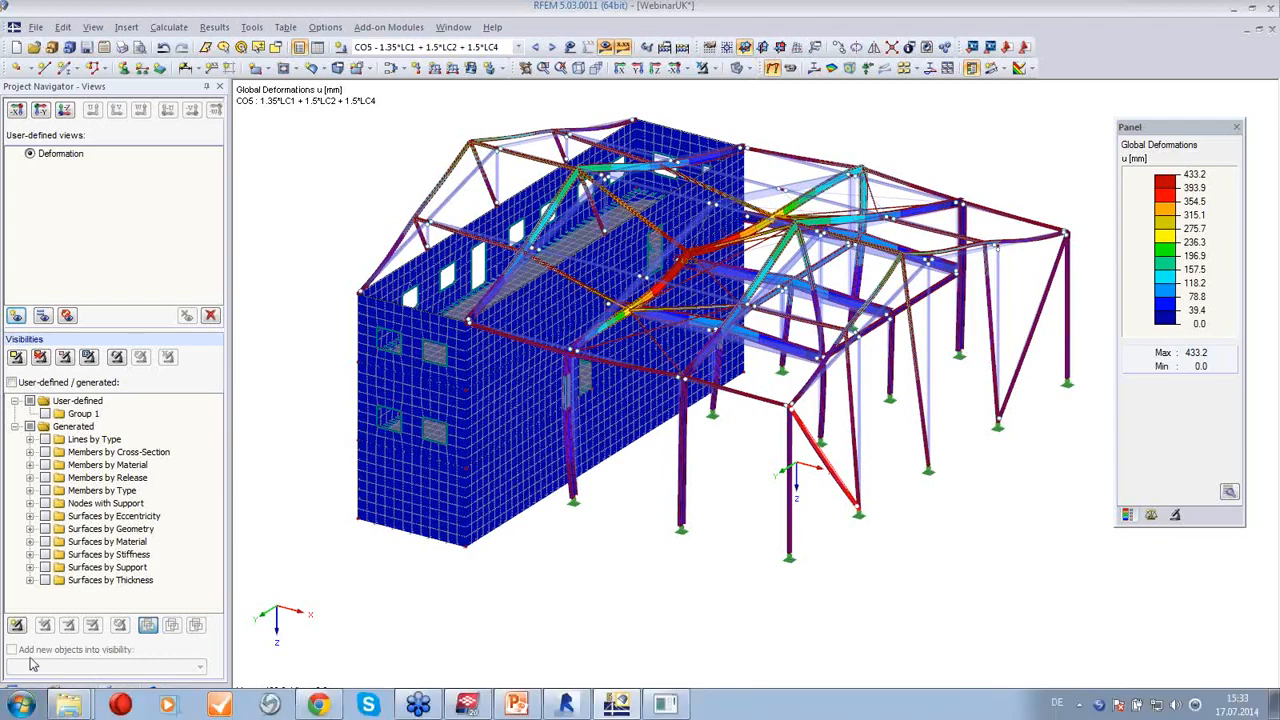
Open the favourite add-on module RF-STEEL EC3 for designing the steel members according to Eurocode 3
{"action": "left_click", "coordinate": [24, 691]}
{"action": "scroll", "coordinate": [140, 583], "scroll_direction": "down", "scroll_amount": 8}
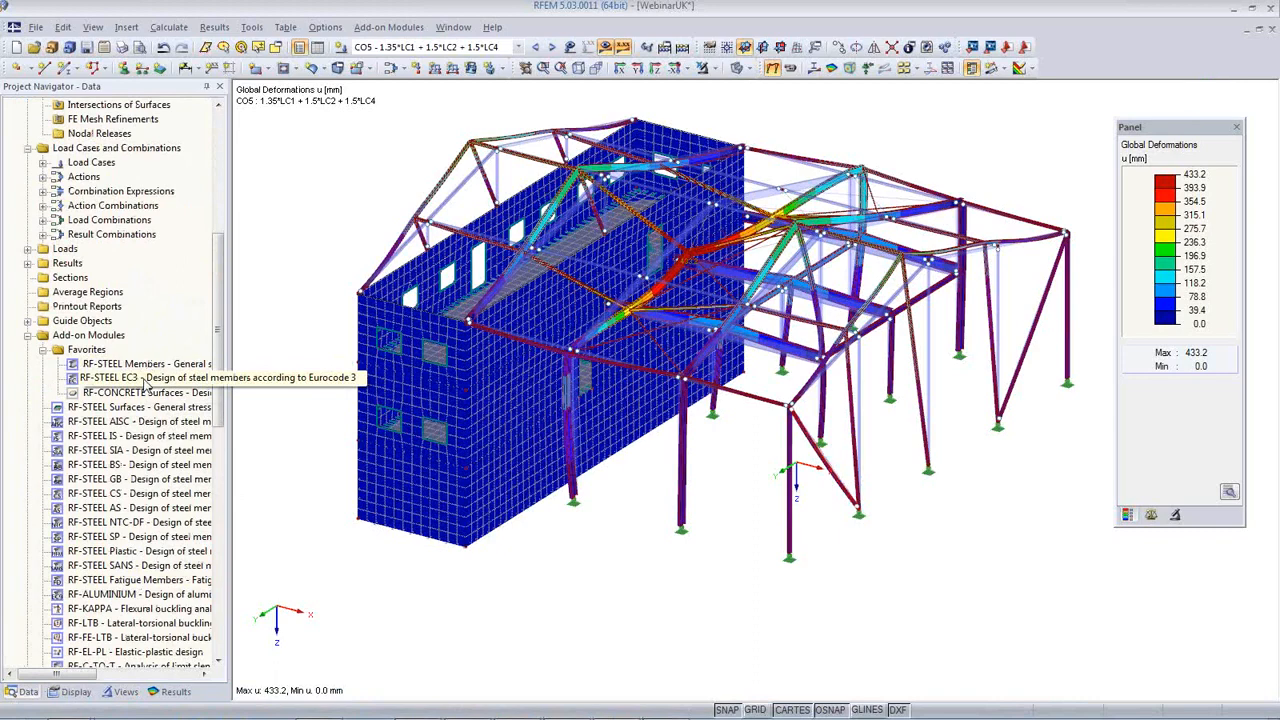
{"action": "double_click", "coordinate": [144, 379]}
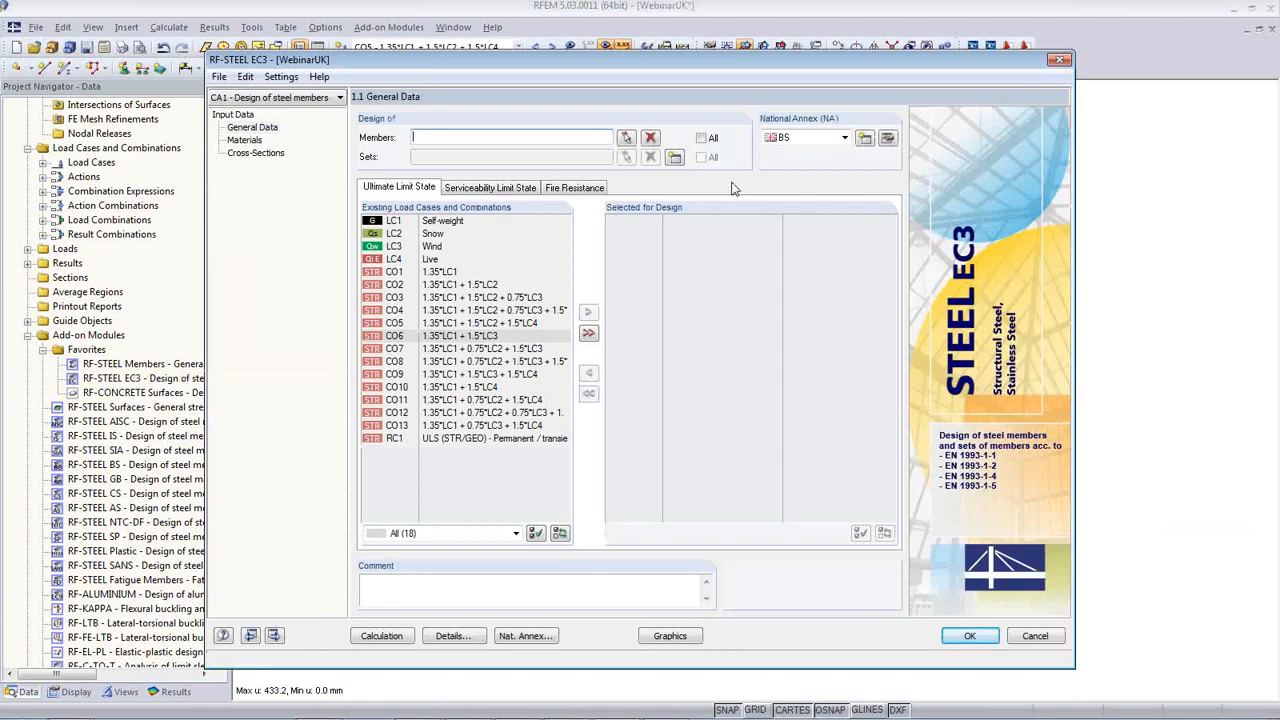
Select the BS (United Kingdom) National Annex and review its base and stainless steel settings without changing them
{"action": "left_click", "coordinate": [844, 137]}
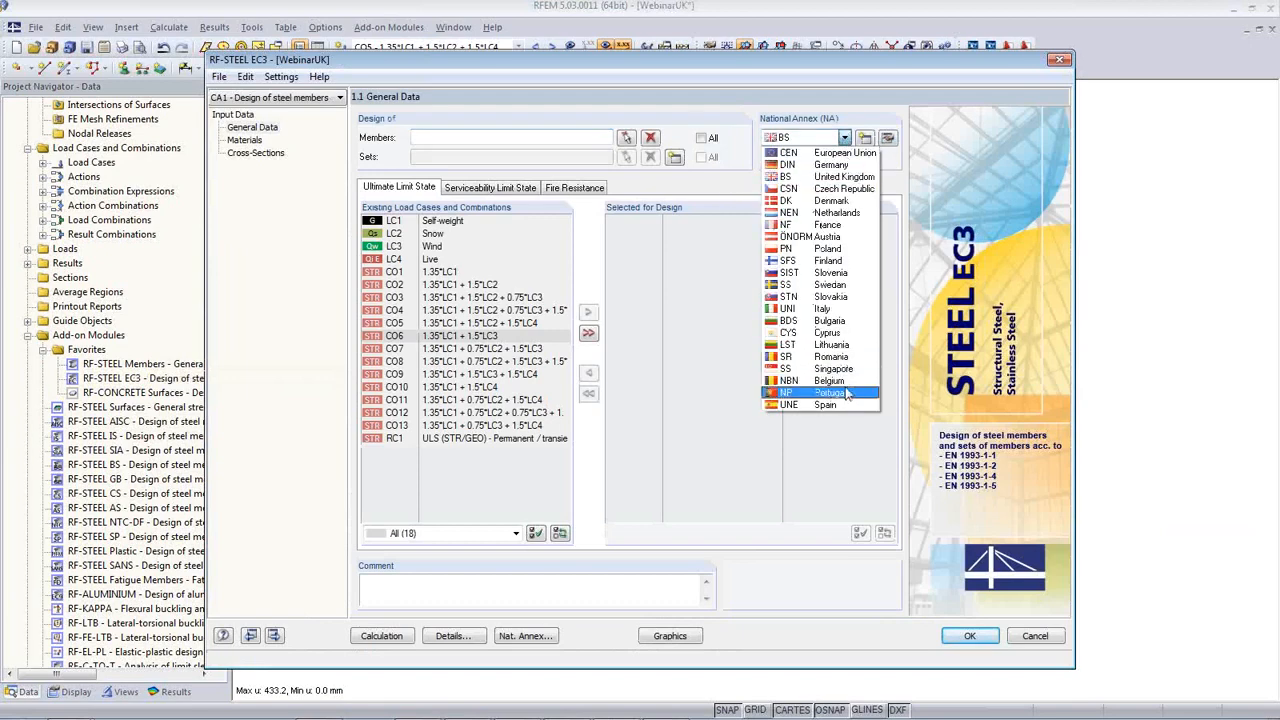
{"action": "left_click", "coordinate": [808, 177]}
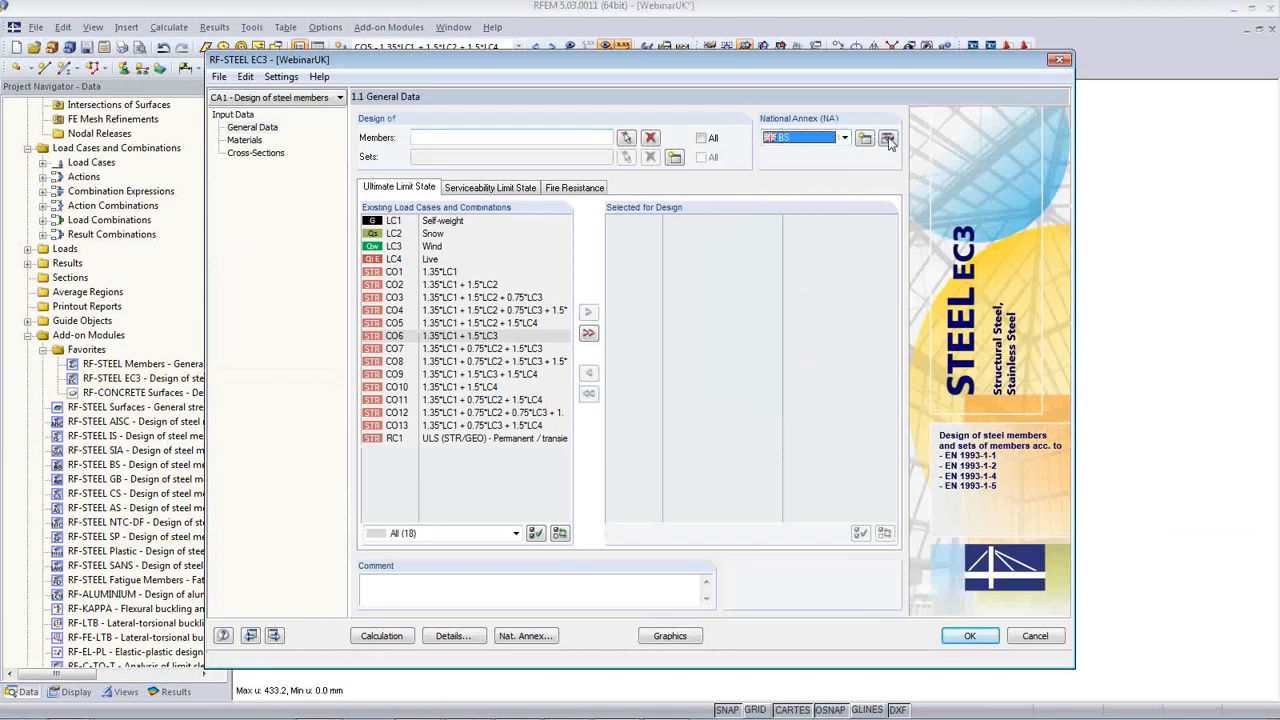
{"action": "left_click", "coordinate": [888, 139]}
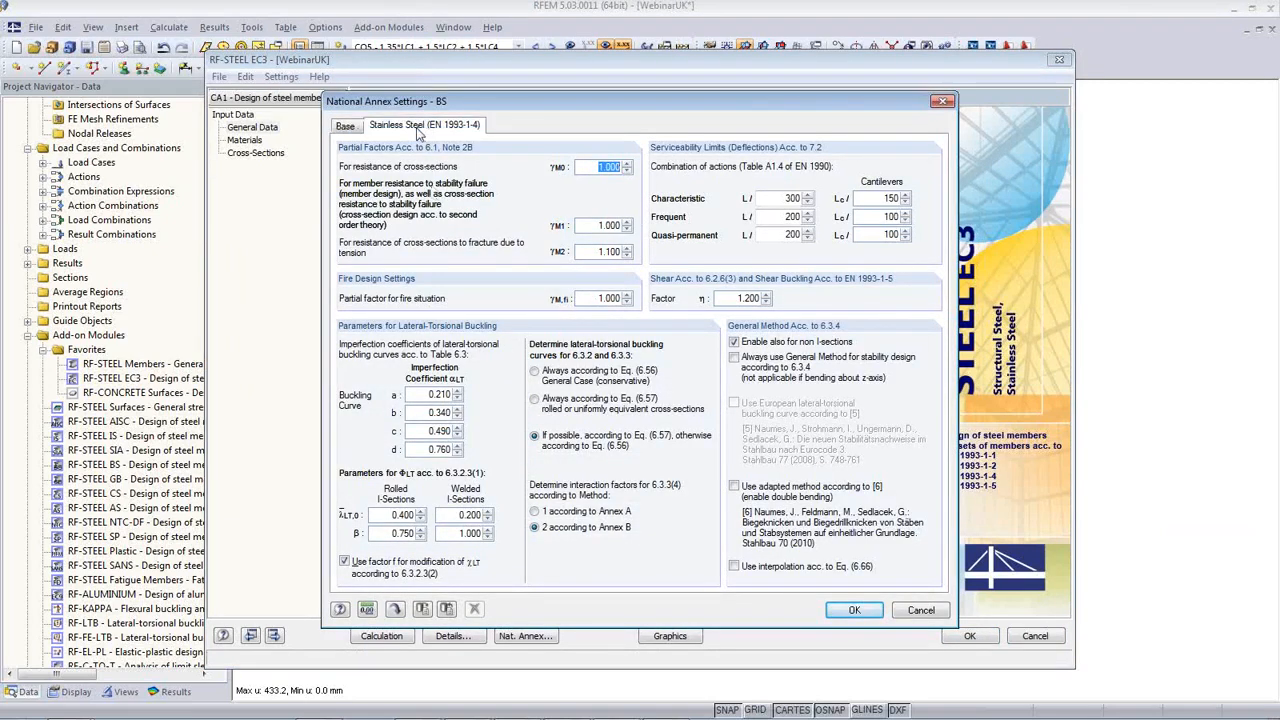
{"action": "left_click", "coordinate": [422, 132]}
{"action": "left_click", "coordinate": [346, 127]}
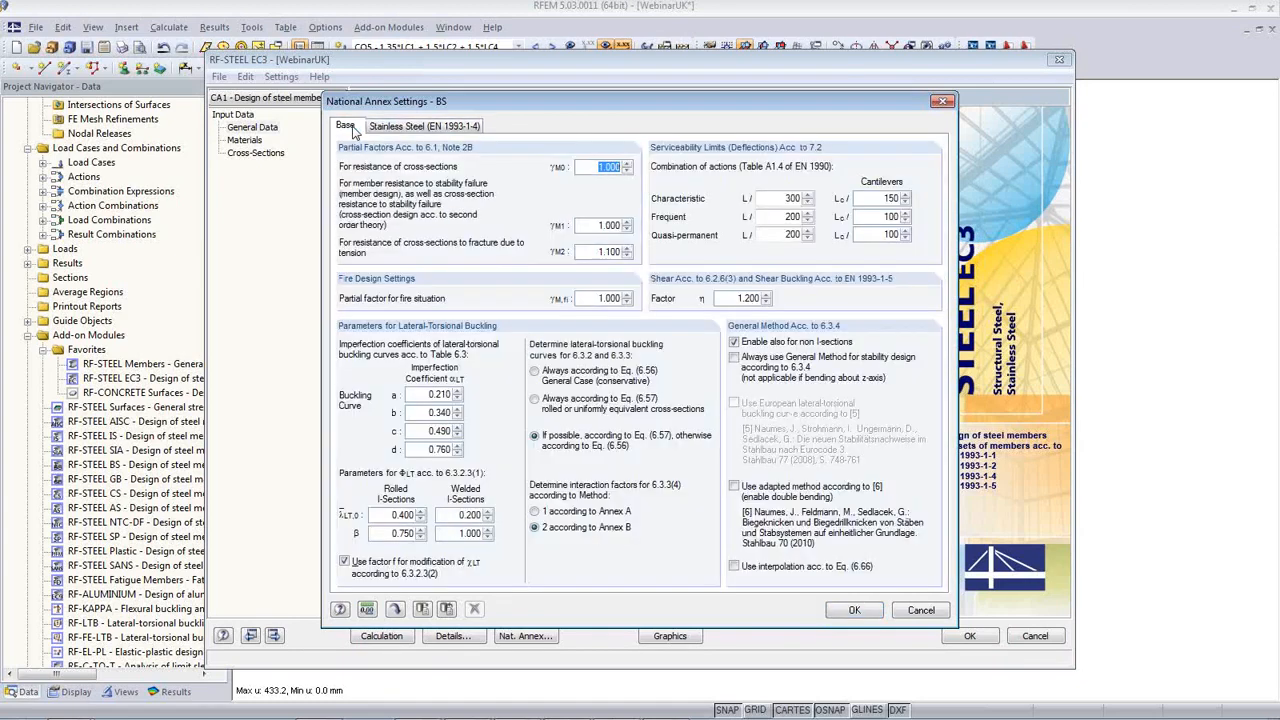
{"action": "left_click", "coordinate": [921, 611]}
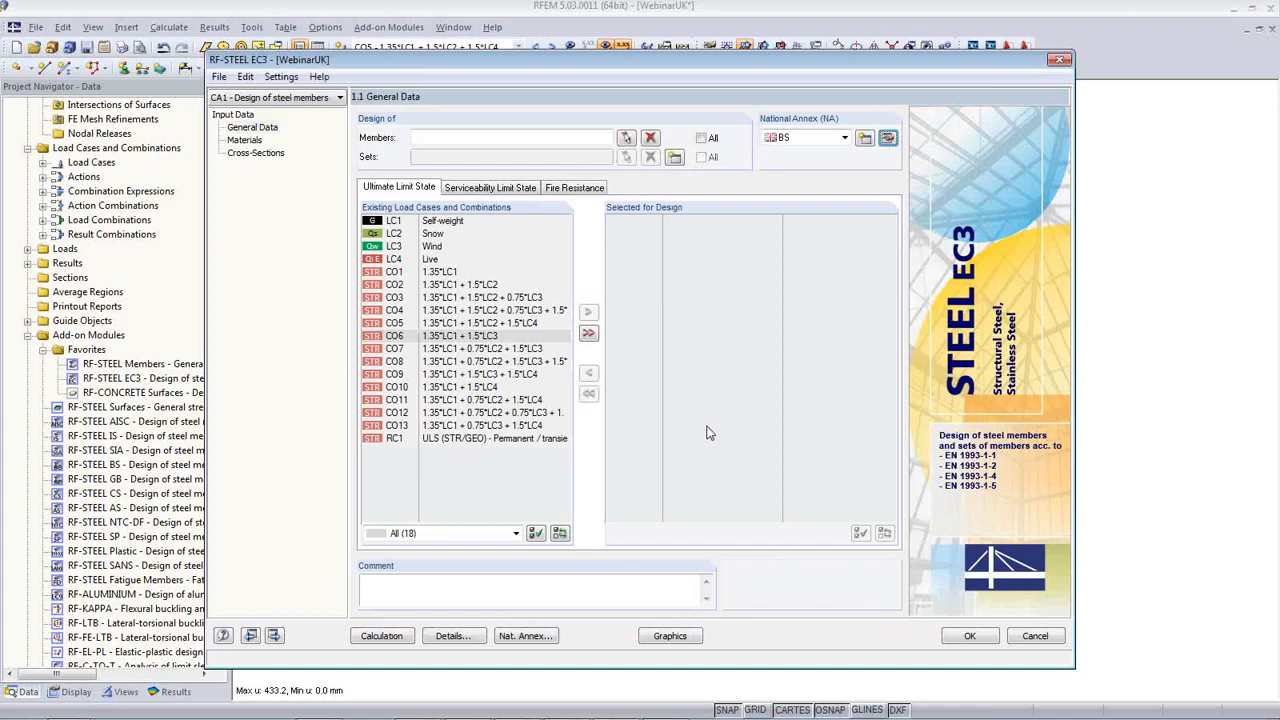
Include all members in the design and add load combinations CO1 to CO13 to the ultimate limit state design
{"action": "left_click", "coordinate": [701, 138]}
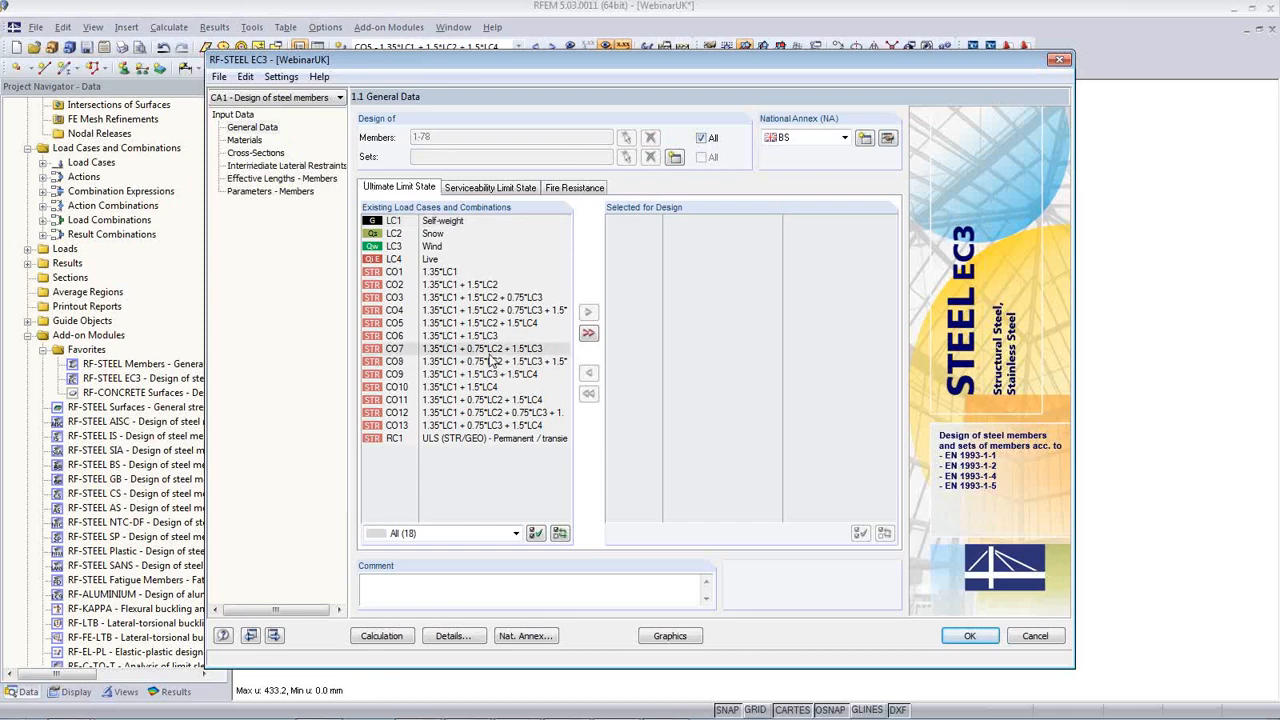
{"action": "left_click", "coordinate": [447, 272]}
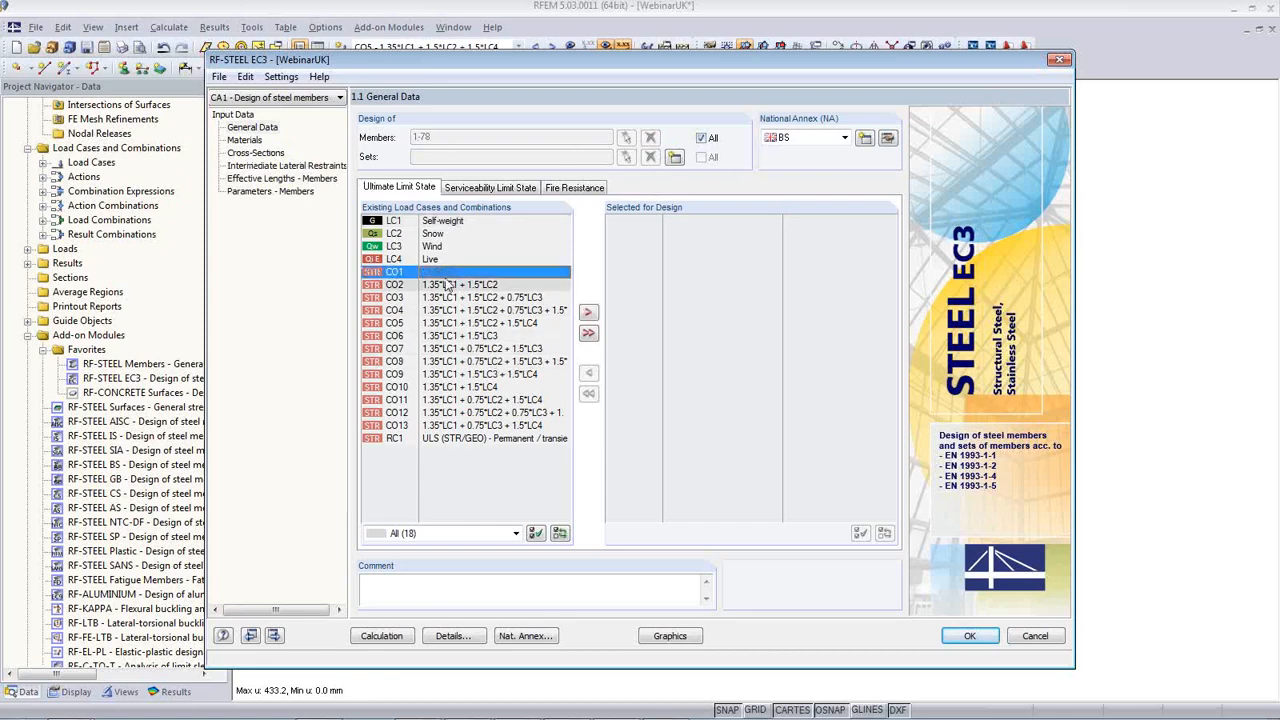
{"action": "left_click", "coordinate": [470, 425], "text": "shift"}
{"action": "left_click", "coordinate": [589, 313]}
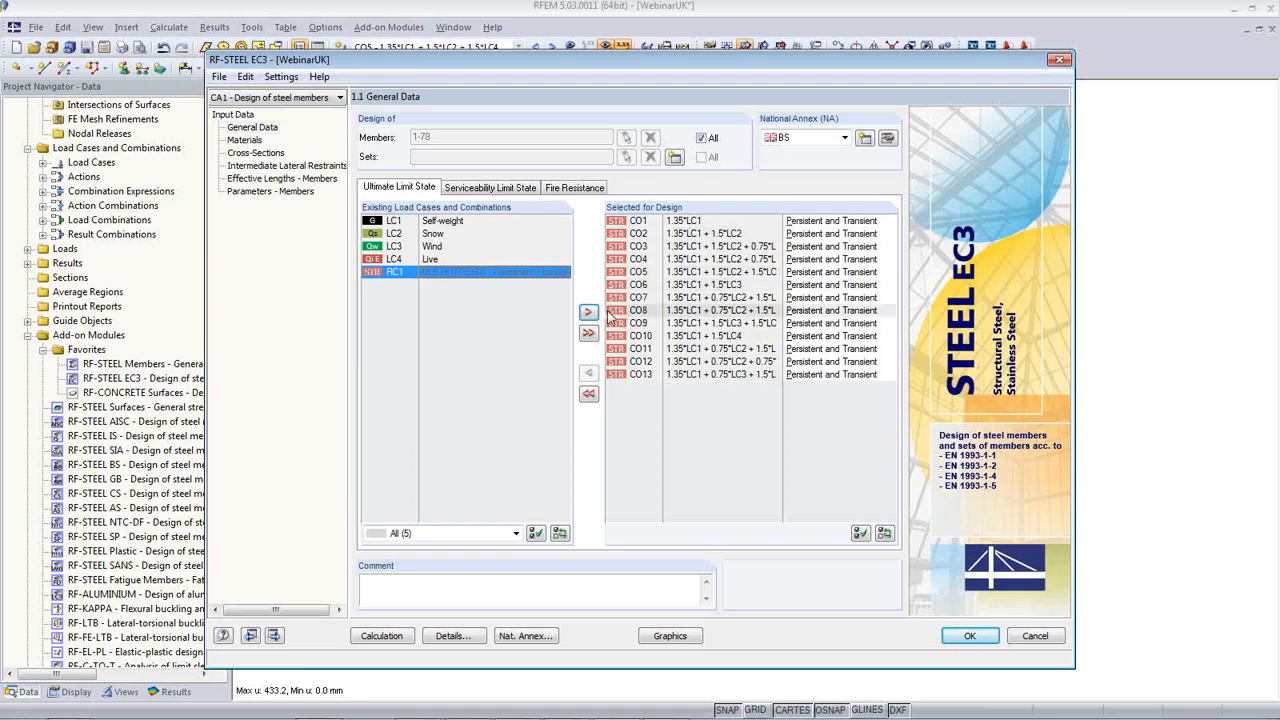
{"action": "left_click", "coordinate": [409, 274]}
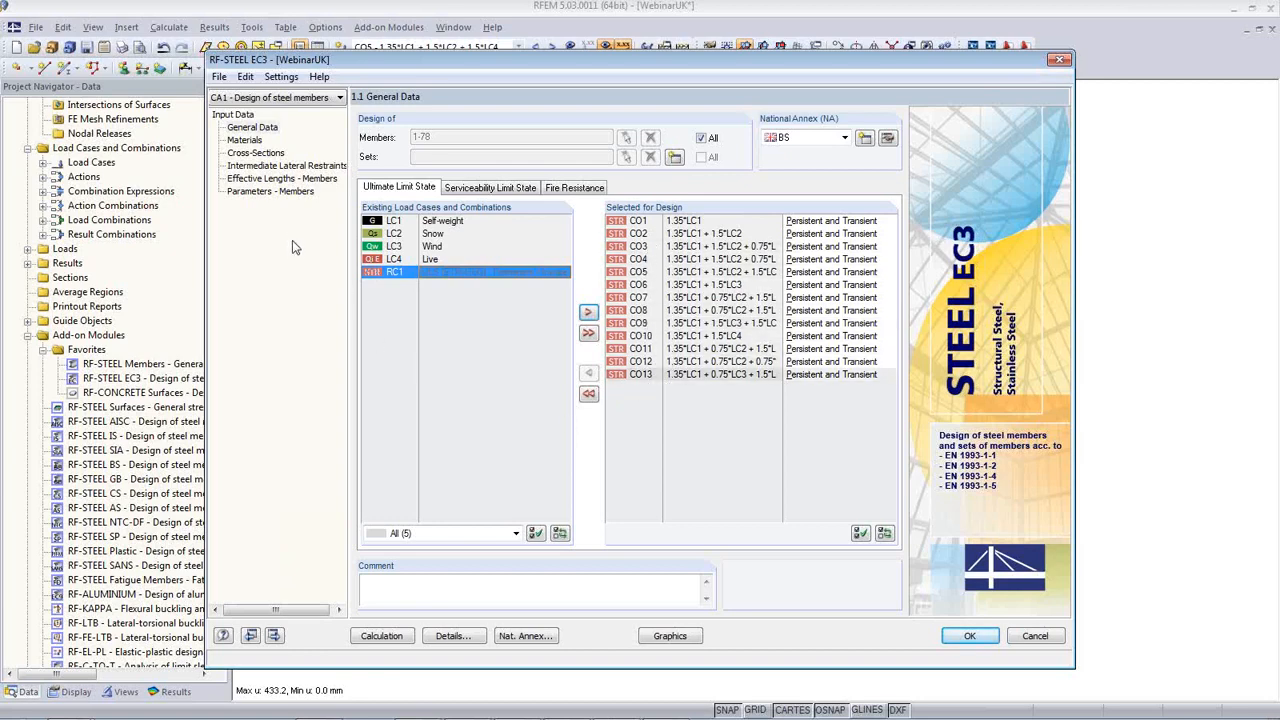
Review the design input for materials, cross-sections, intermediate lateral restraints, effective lengths and member parameters such as rotational restraint
{"action": "left_click", "coordinate": [247, 142]}
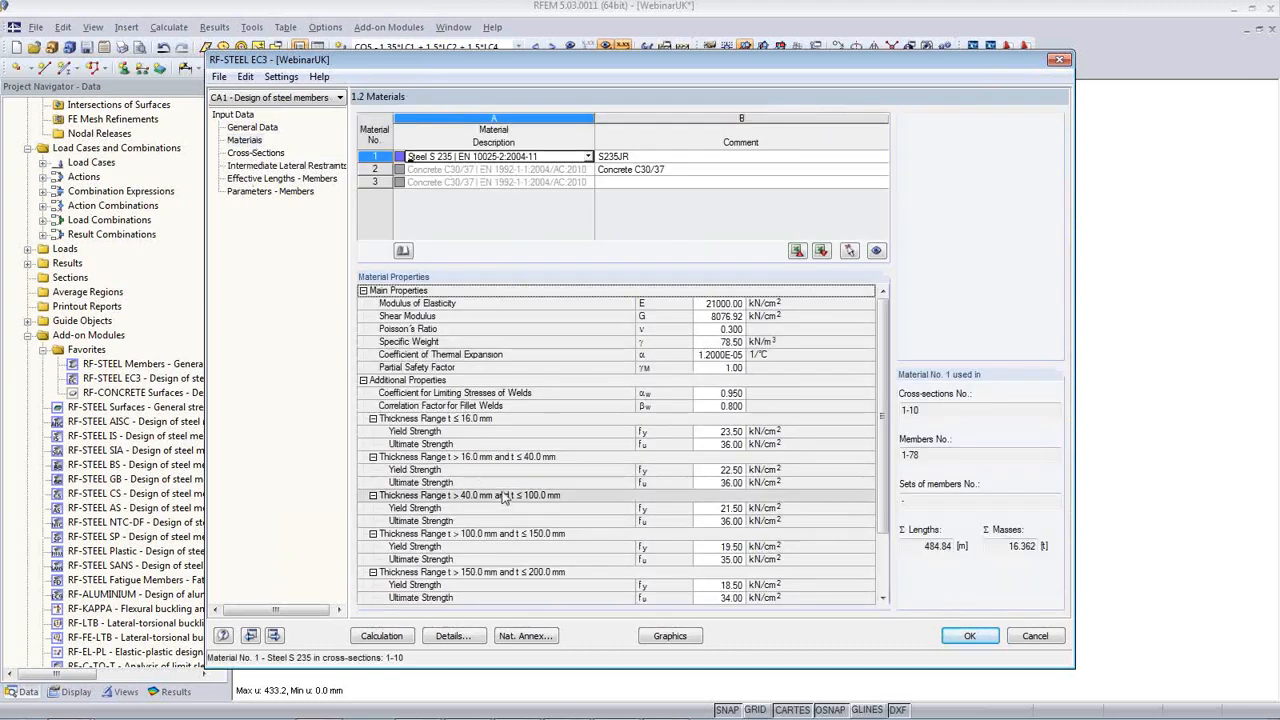
{"action": "left_click", "coordinate": [255, 154]}
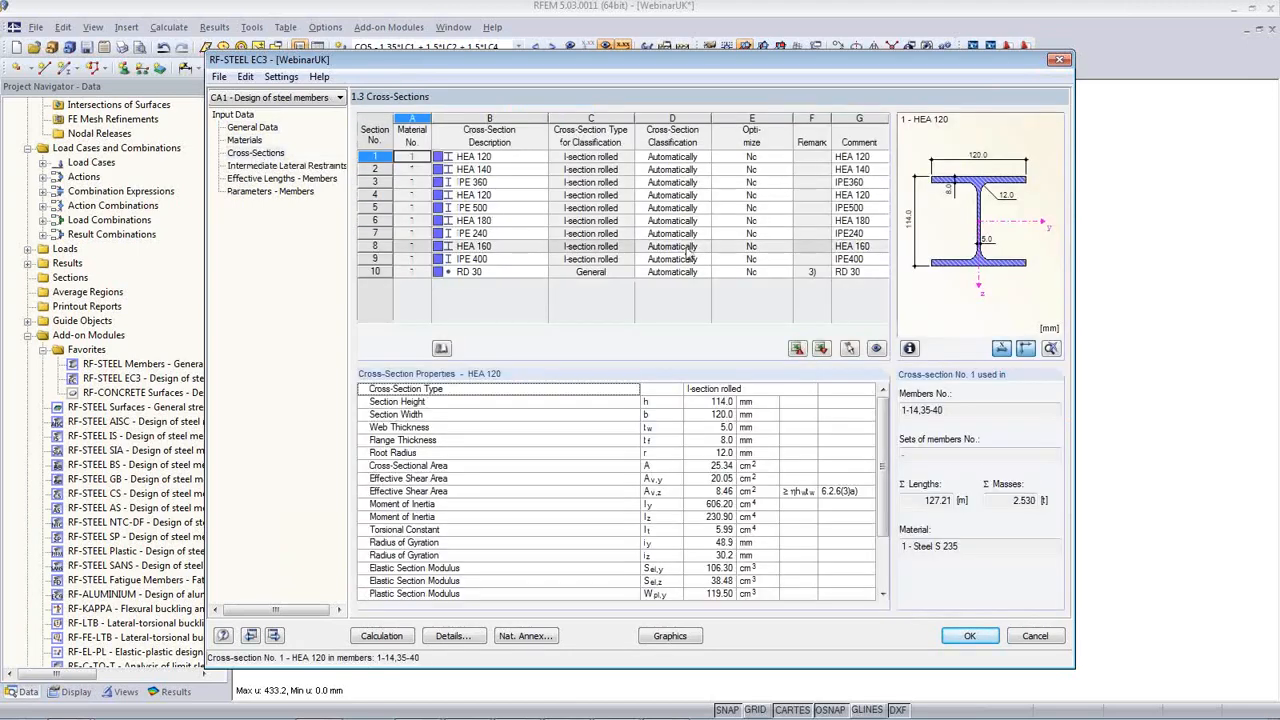
{"action": "left_click", "coordinate": [282, 165]}
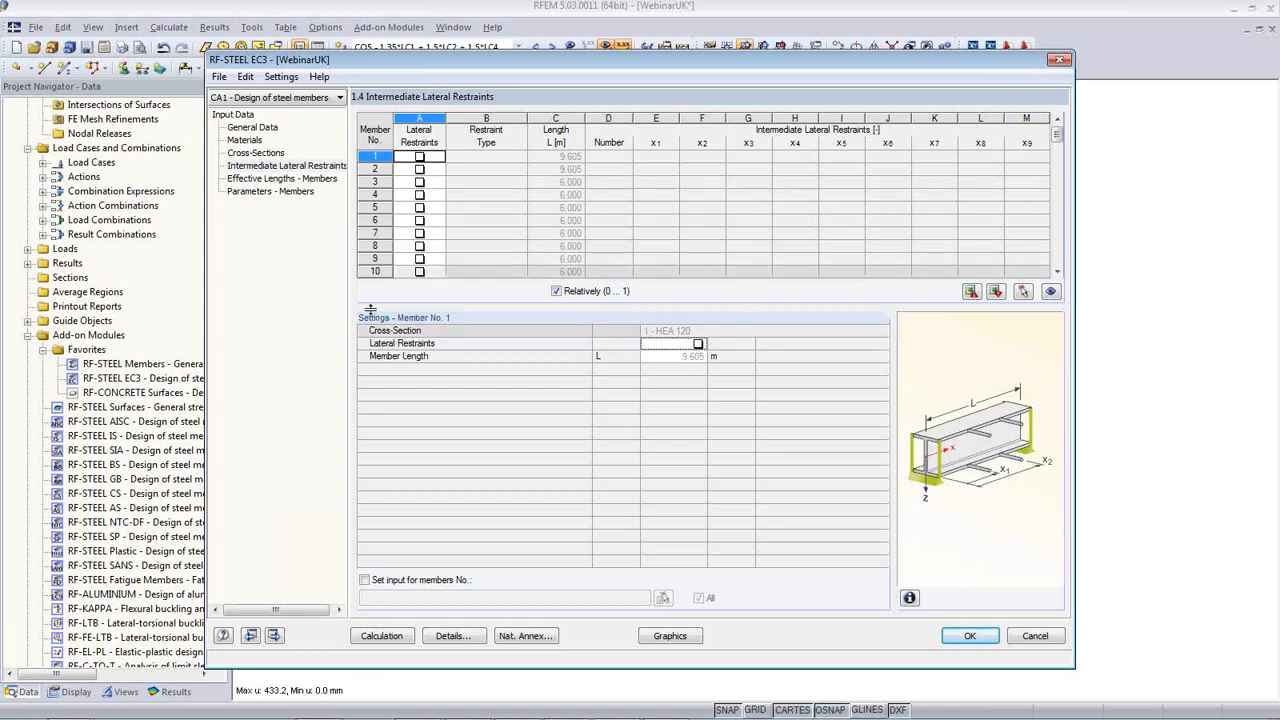
{"action": "left_click", "coordinate": [276, 180]}
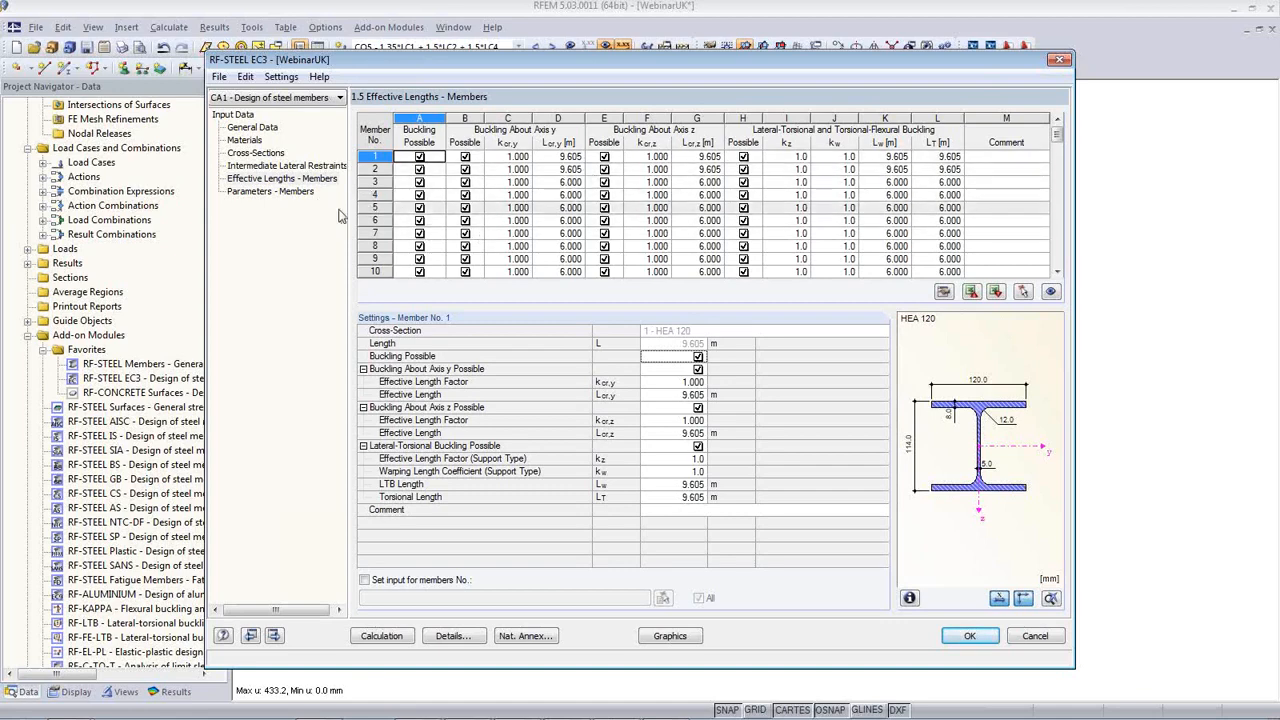
{"action": "left_click", "coordinate": [280, 192]}
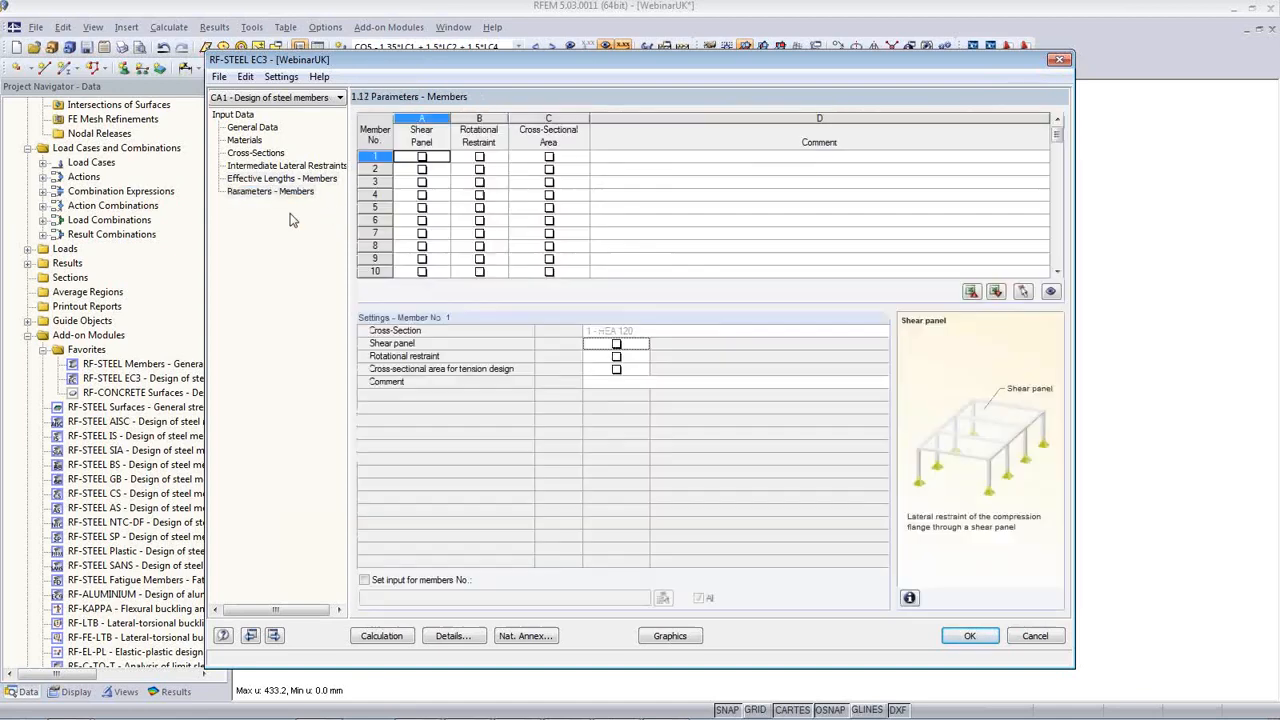
{"action": "left_click", "coordinate": [499, 162]}
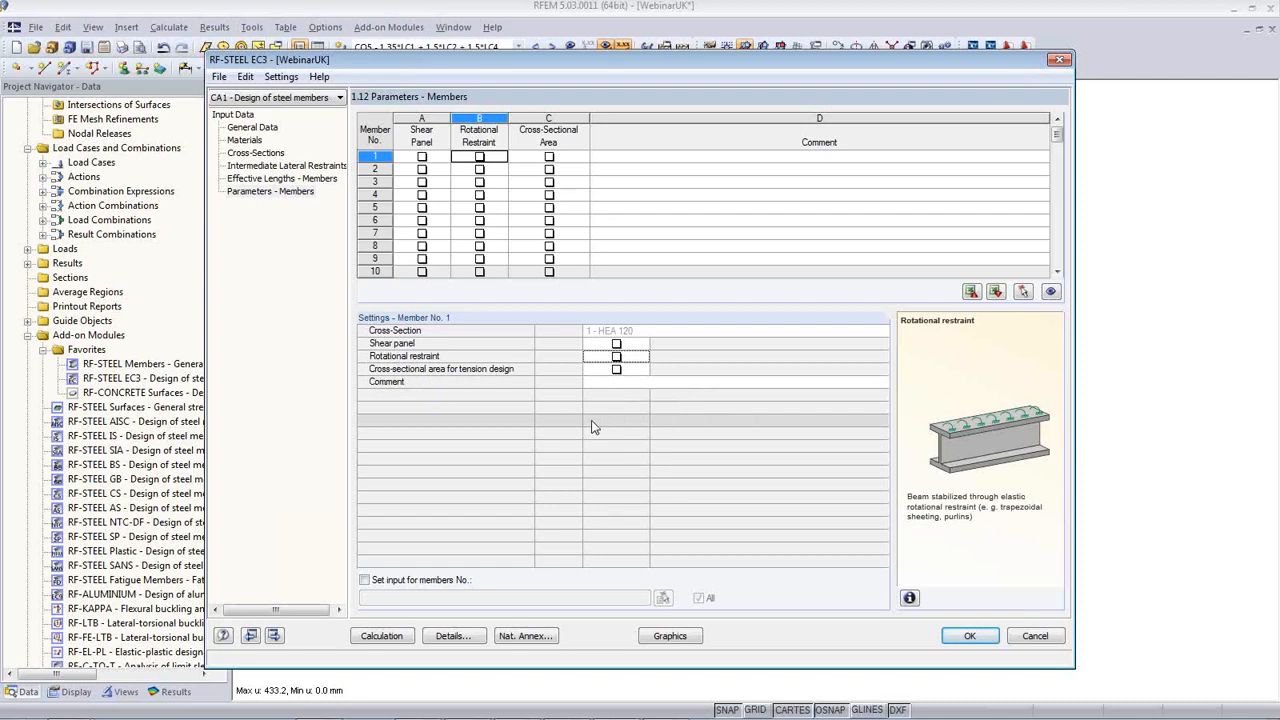
Disable the stability analysis in the design details and run the steel design calculation
{"action": "left_click", "coordinate": [449, 637]}
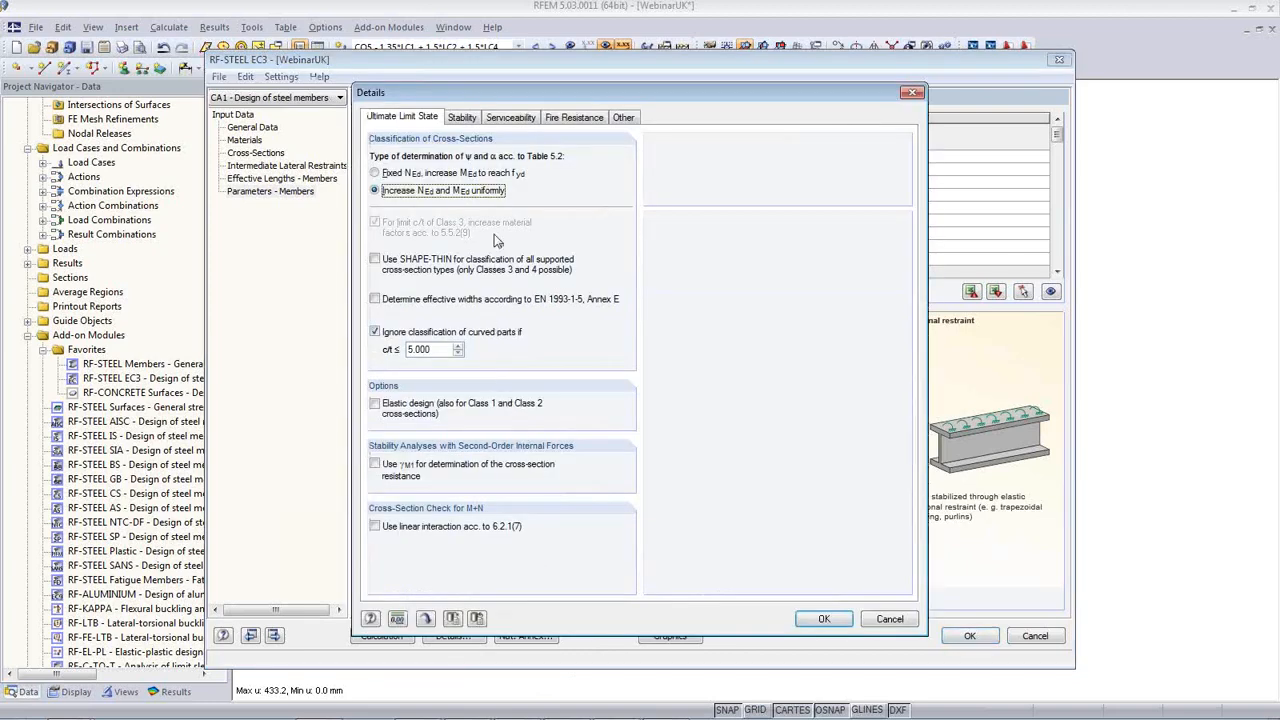
{"action": "left_click", "coordinate": [461, 117]}
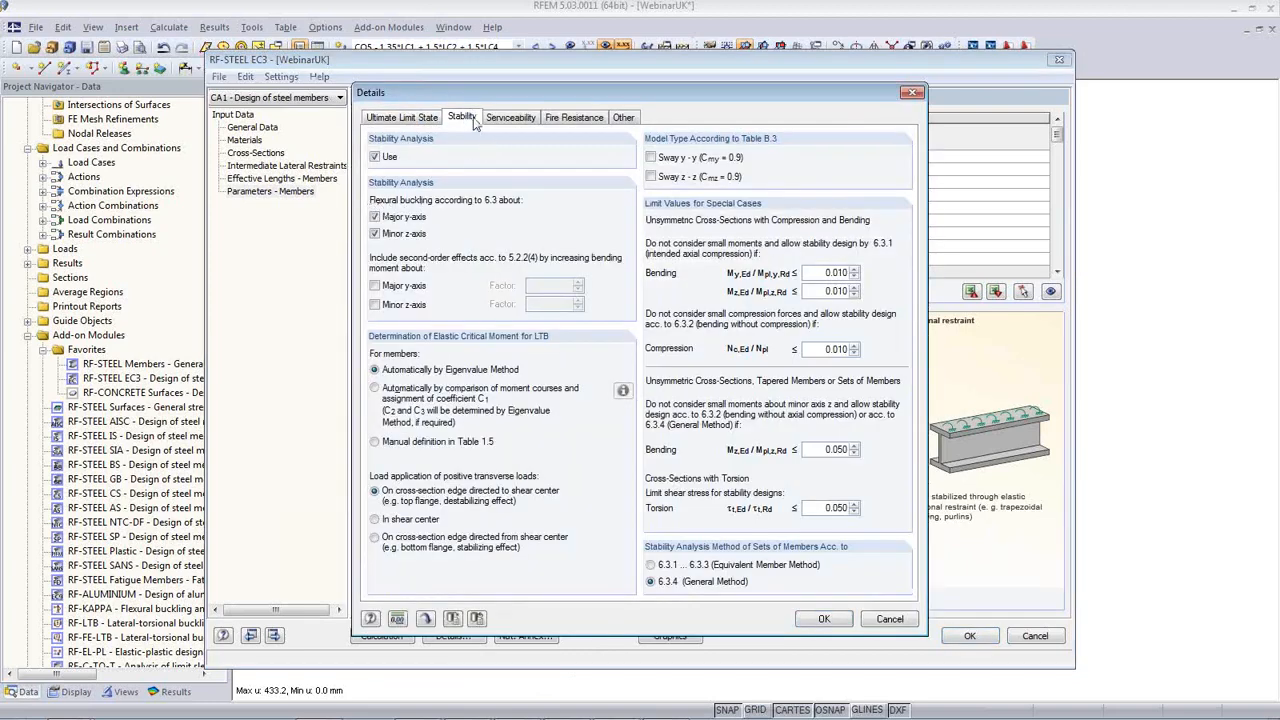
{"action": "left_click", "coordinate": [376, 158]}
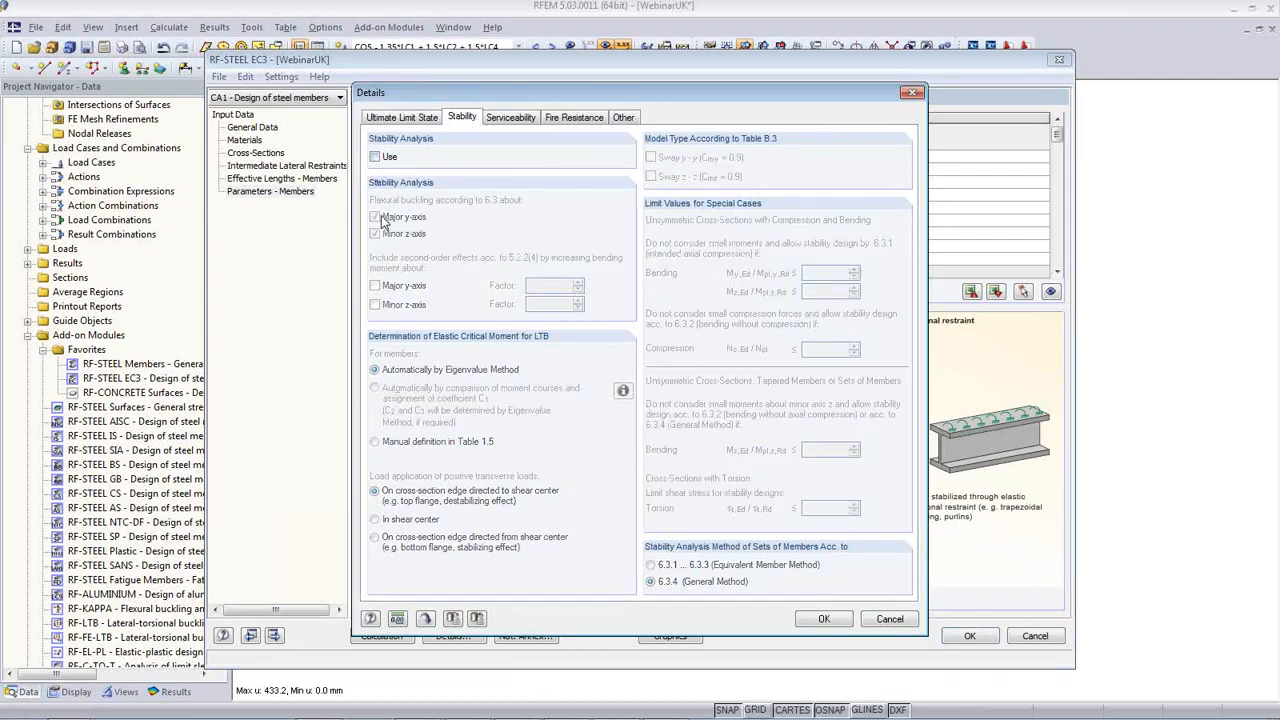
{"action": "left_click", "coordinate": [808, 621]}
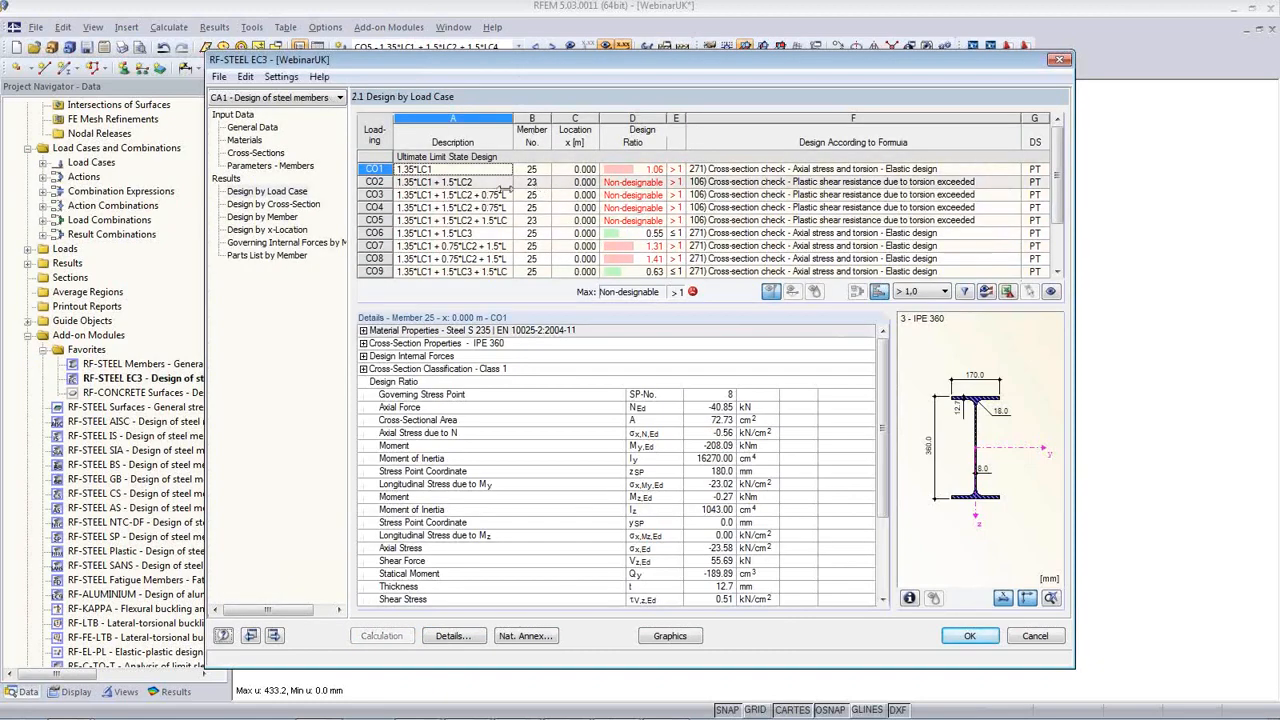
Examine the CO3 design result and locate the IPE 360 members in the model, accepting the module to return to the structure
{"action": "left_click", "coordinate": [555, 195]}
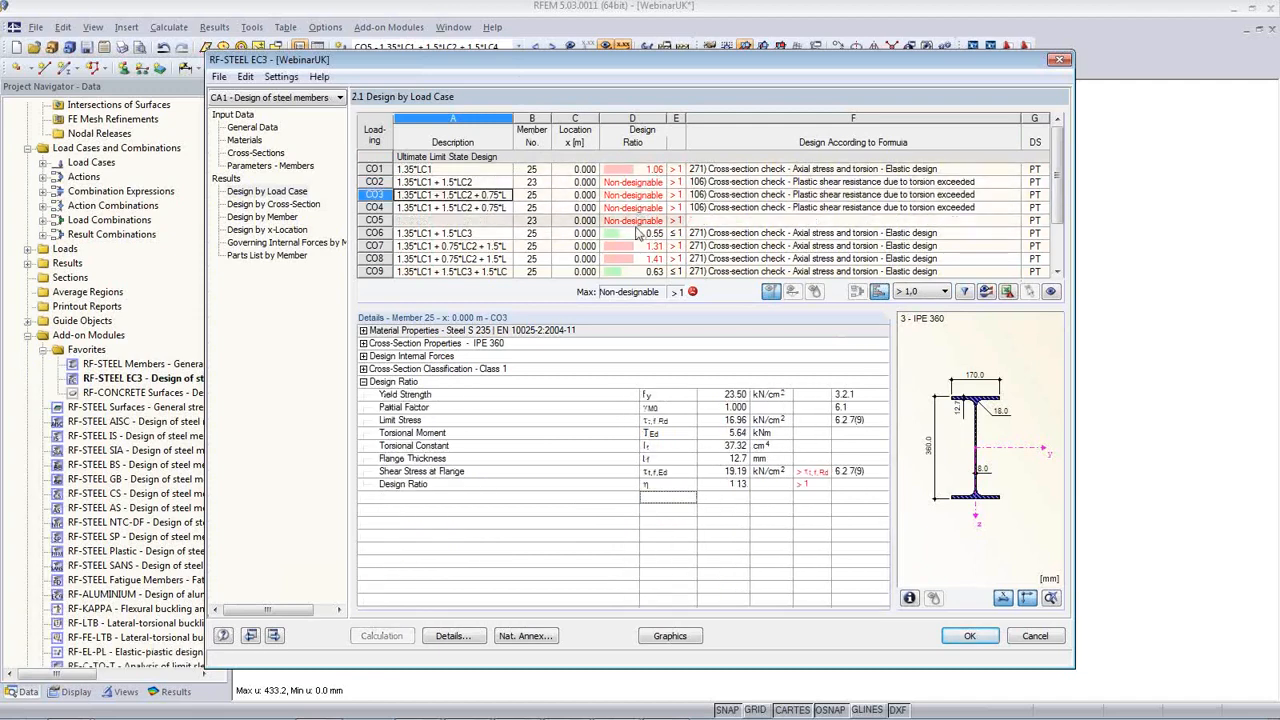
{"action": "left_click", "coordinate": [268, 154]}
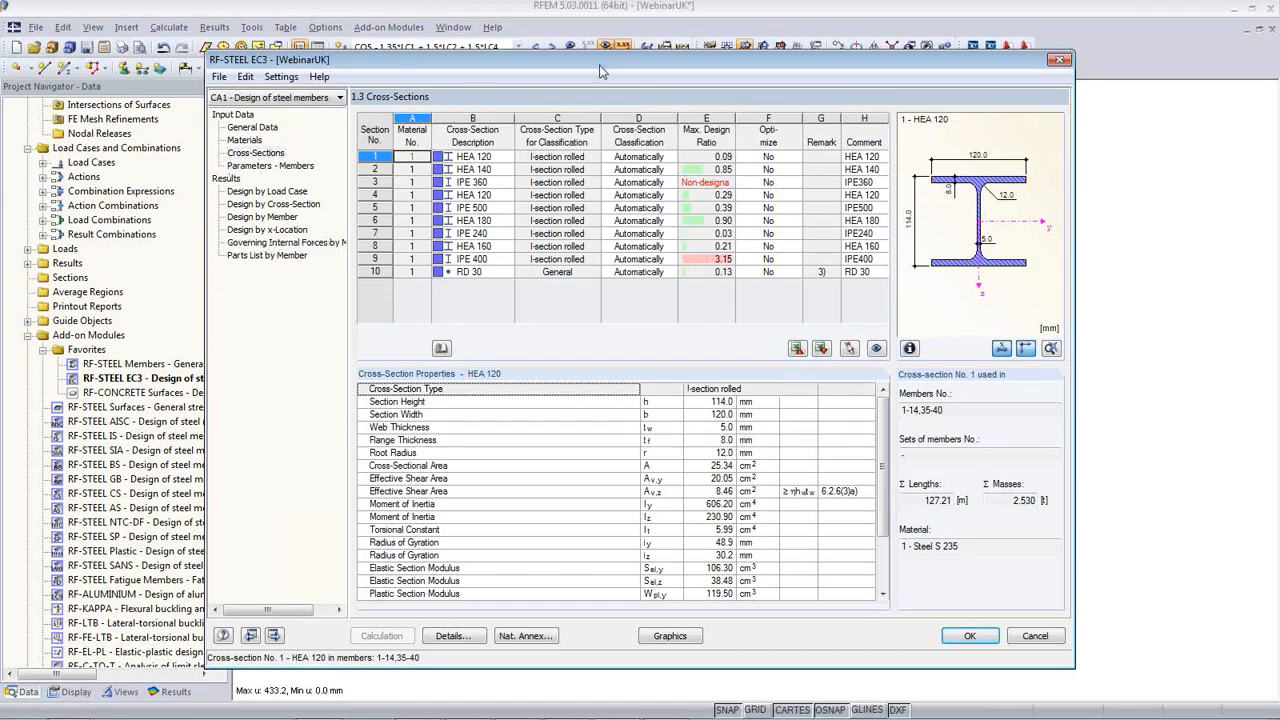
{"action": "left_click_drag", "start_coordinate": [650, 64], "coordinate": [665, 379]}
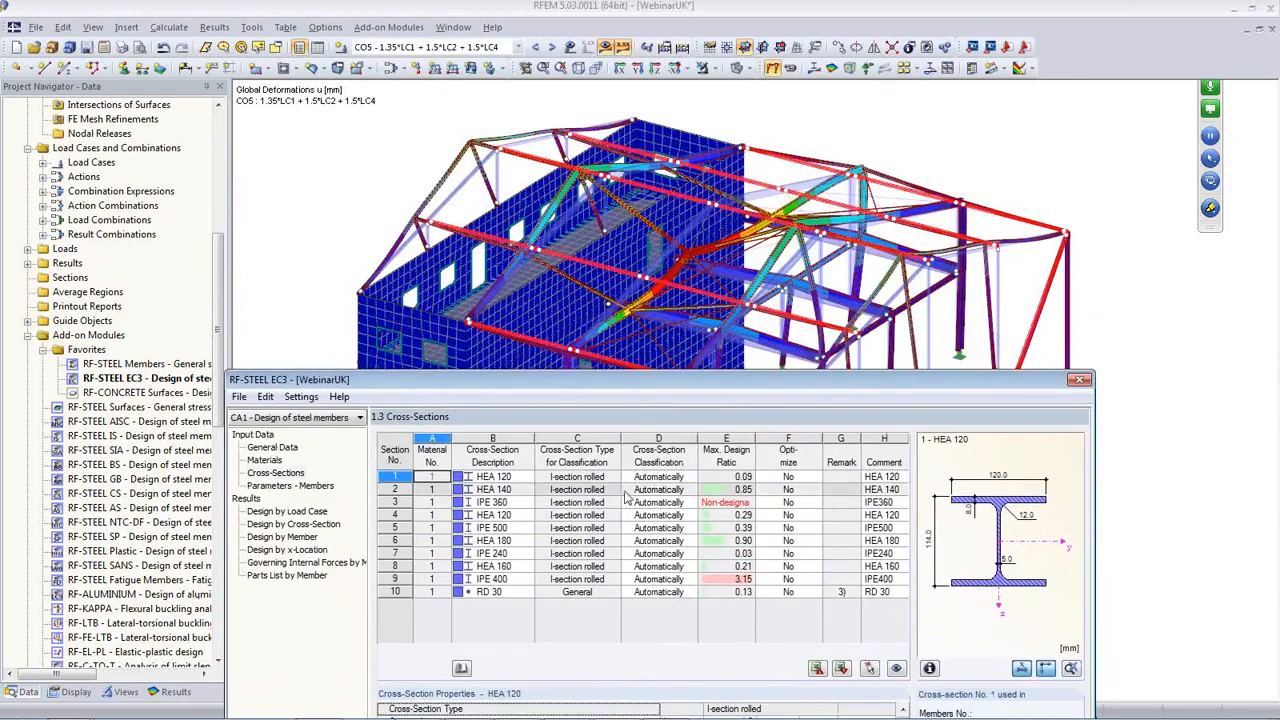
{"action": "left_click", "coordinate": [606, 502]}
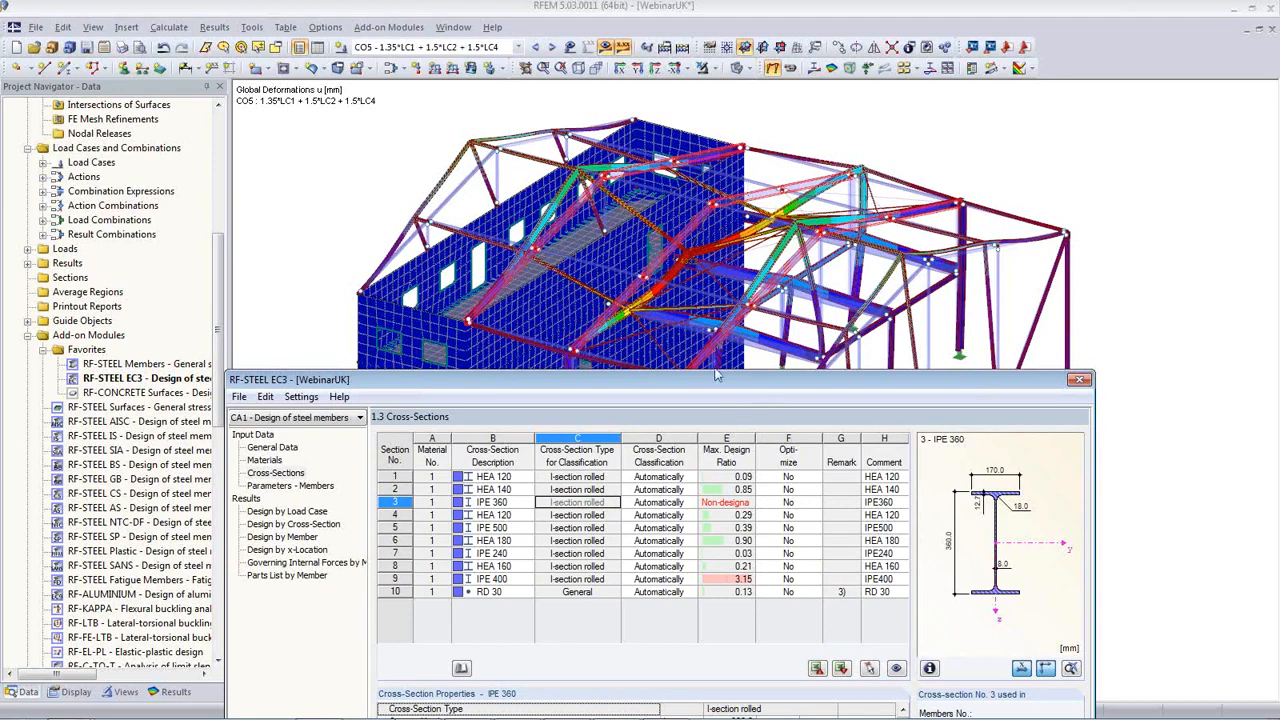
{"action": "left_click_drag", "start_coordinate": [715, 384], "coordinate": [675, 121]}
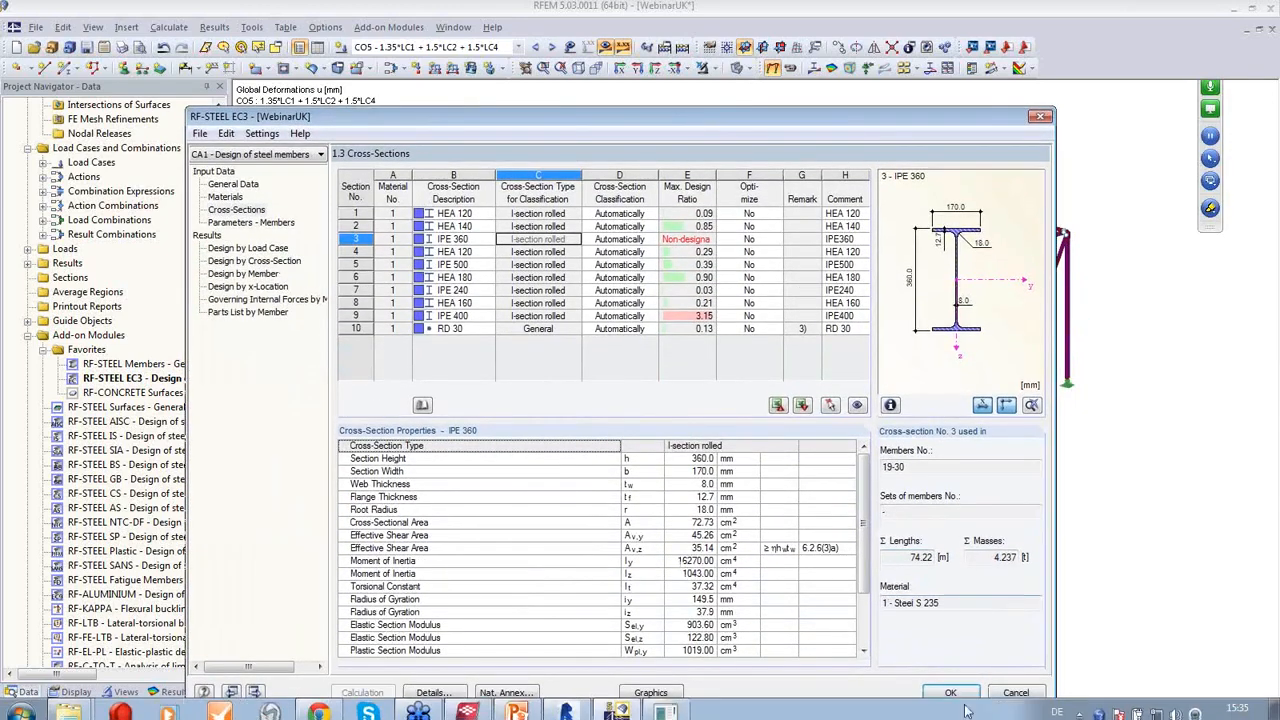
{"action": "left_click", "coordinate": [955, 690]}
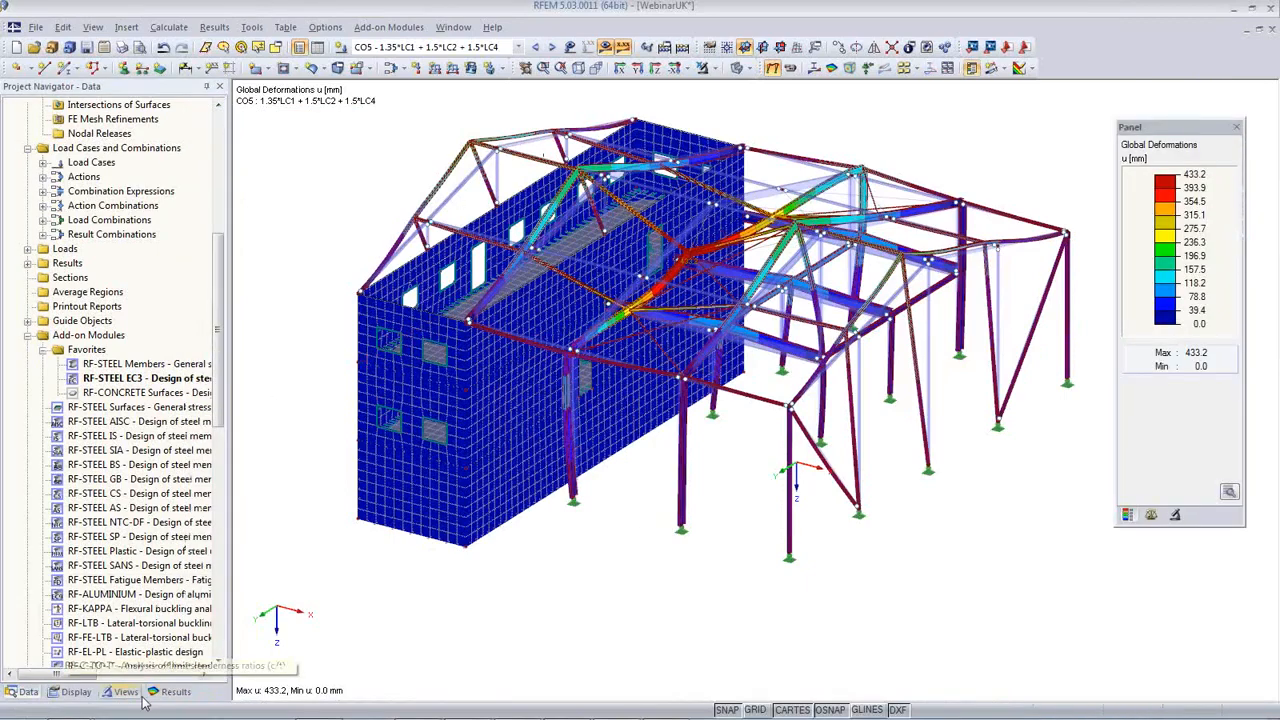
Set the members' deformation display to Lines and switch off the results display in the model
{"action": "left_click", "coordinate": [75, 692]}
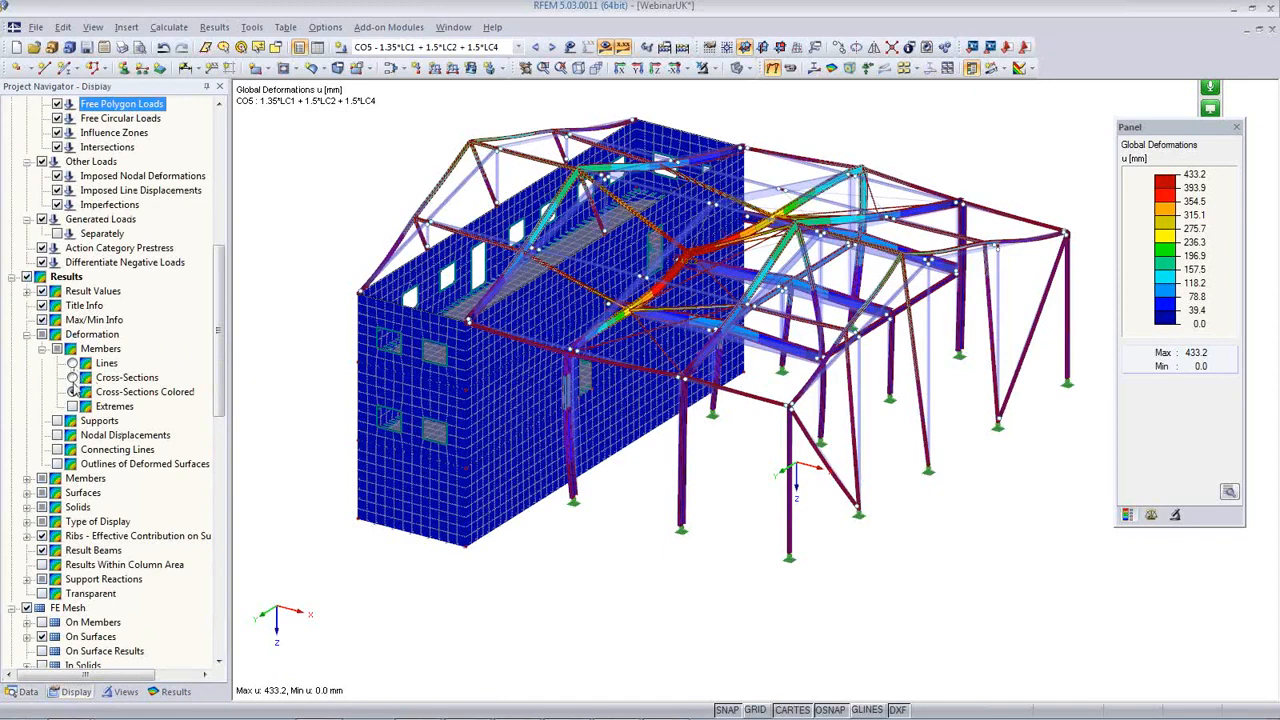
{"action": "left_click", "coordinate": [72, 363]}
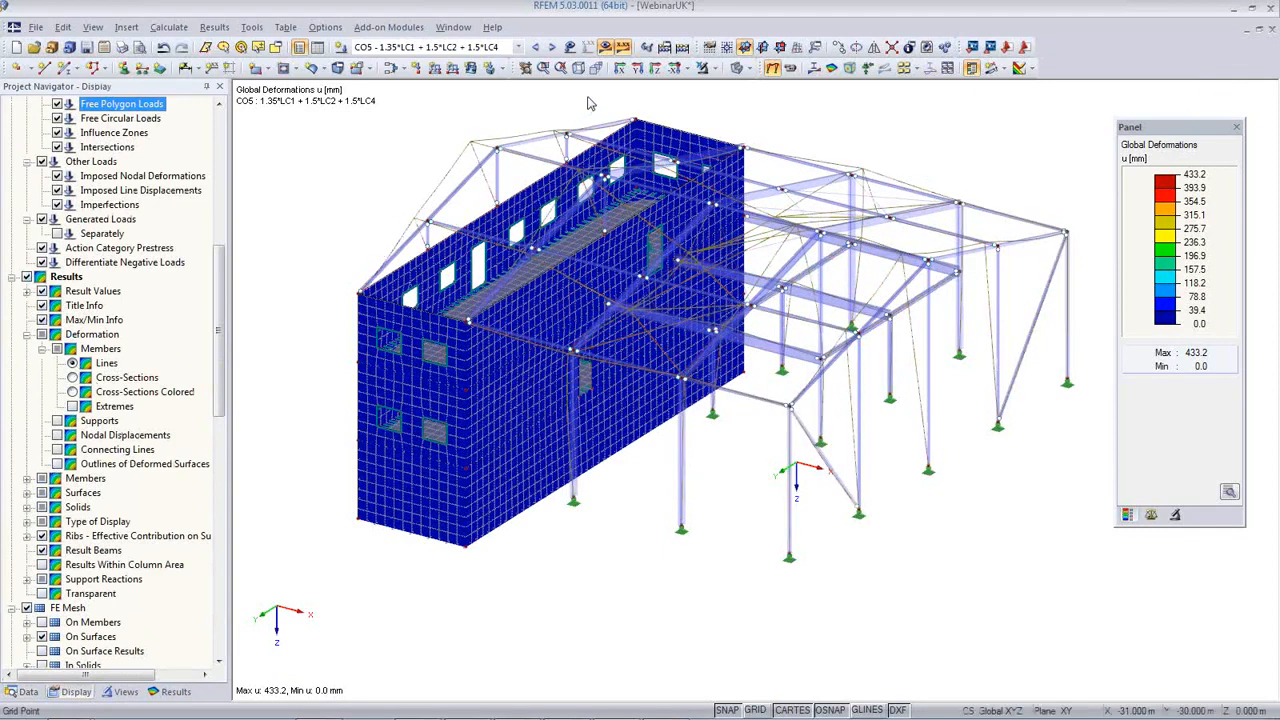
{"action": "left_click", "coordinate": [611, 49]}
{"action": "mouse_move", "coordinate": [637, 312]}
{"action": "middle_mouse_down", "text": "ctrl"}
{"action": "mouse_move", "coordinate": [615, 314]}
{"action": "mouse_move", "coordinate": [630, 316]}
{"action": "middle_mouse_up", "text": "ctrl"}
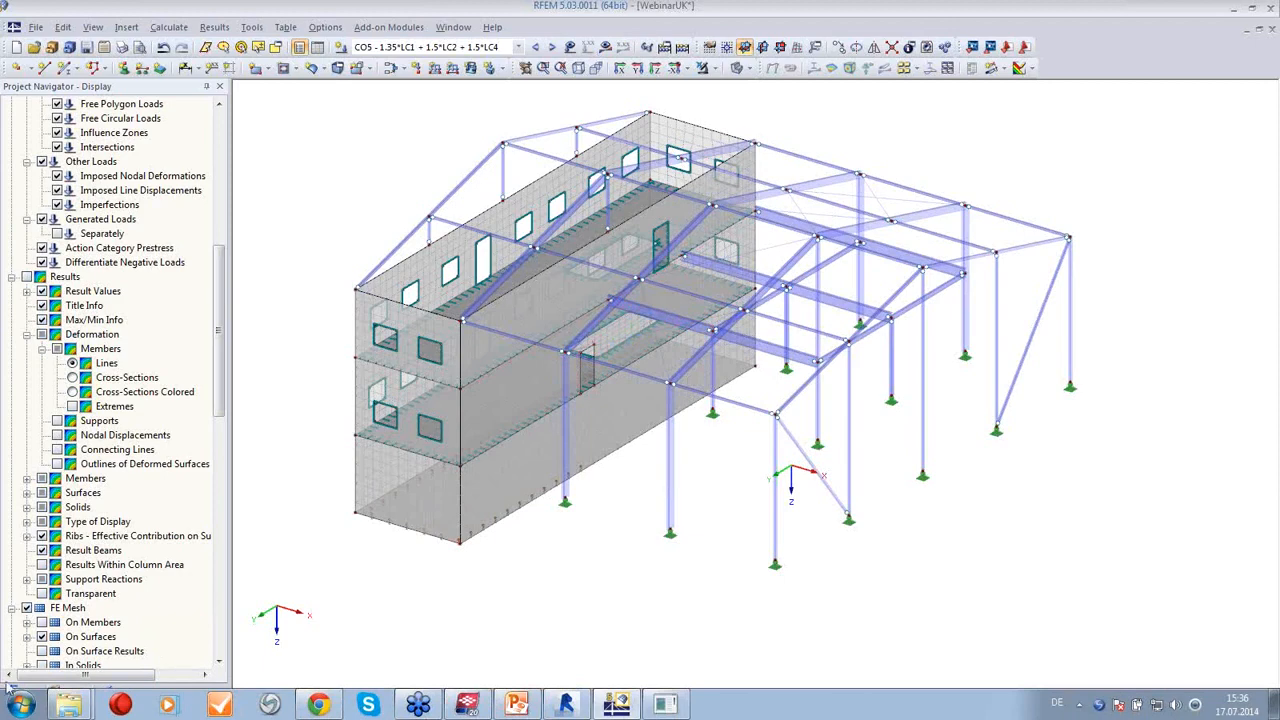
{"action": "scroll", "coordinate": [68, 478], "scroll_direction": "down", "scroll_amount": 3}
Reopen RF-STEEL EC3 and show its cross-section table with the model visible behind it
{"action": "left_click", "coordinate": [28, 691]}
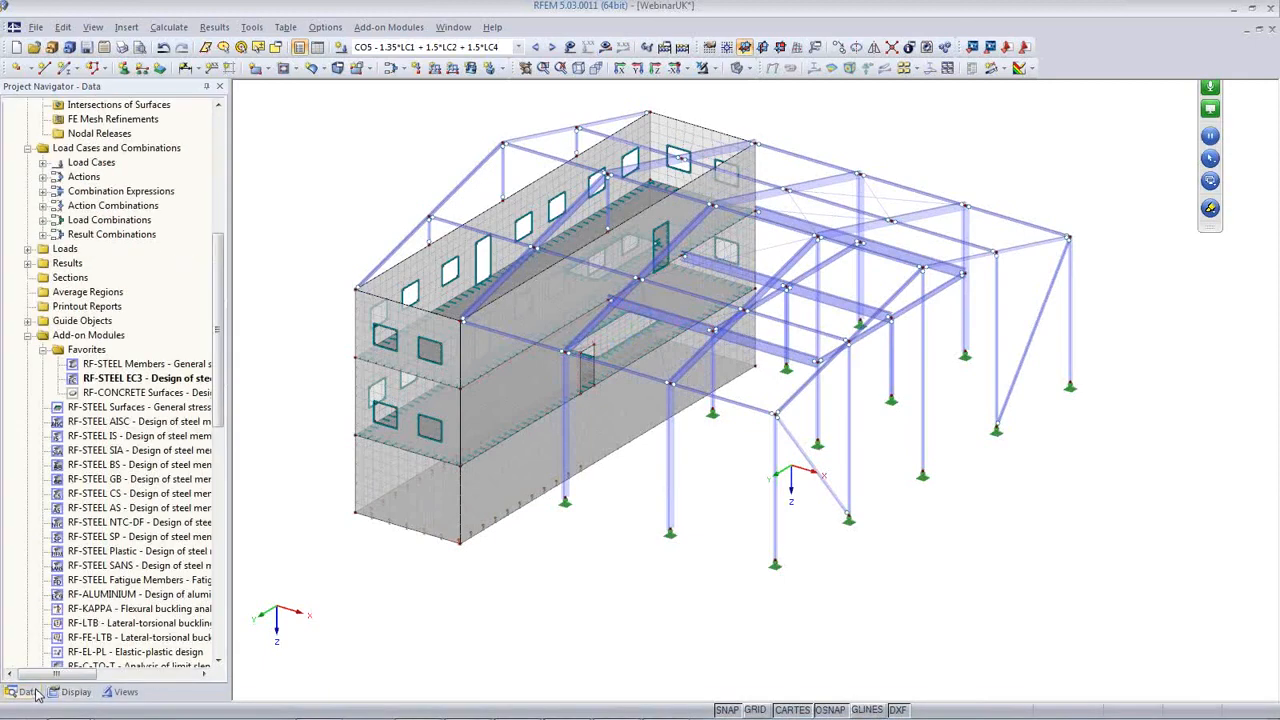
{"action": "scroll", "coordinate": [140, 430], "scroll_direction": "down", "scroll_amount": 4}
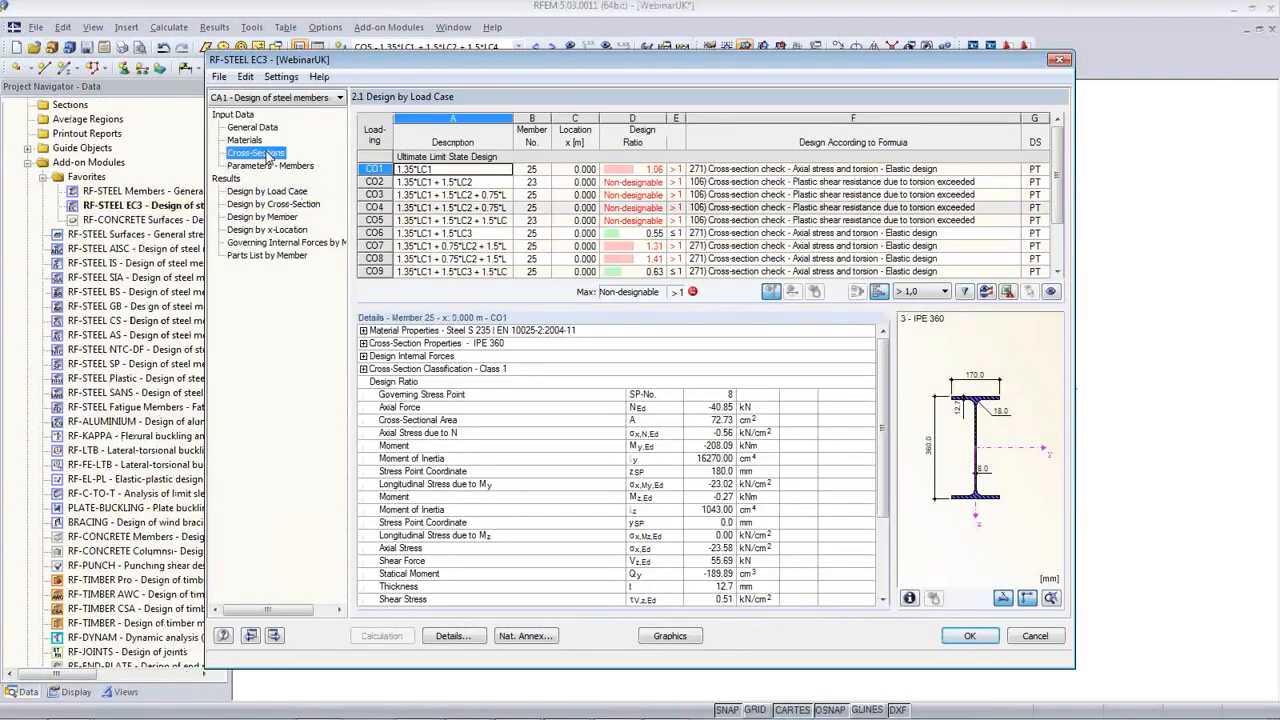
{"action": "left_click", "coordinate": [256, 153]}
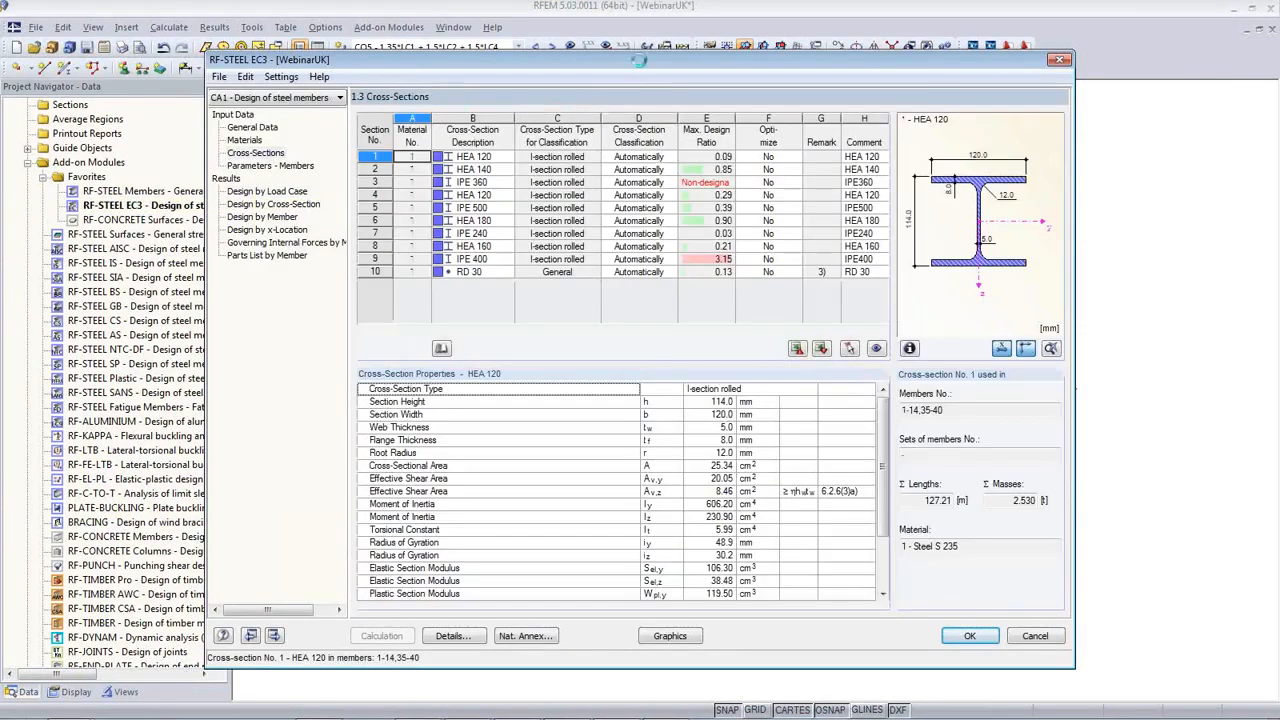
{"action": "left_click_drag", "start_coordinate": [636, 62], "coordinate": [672, 398]}
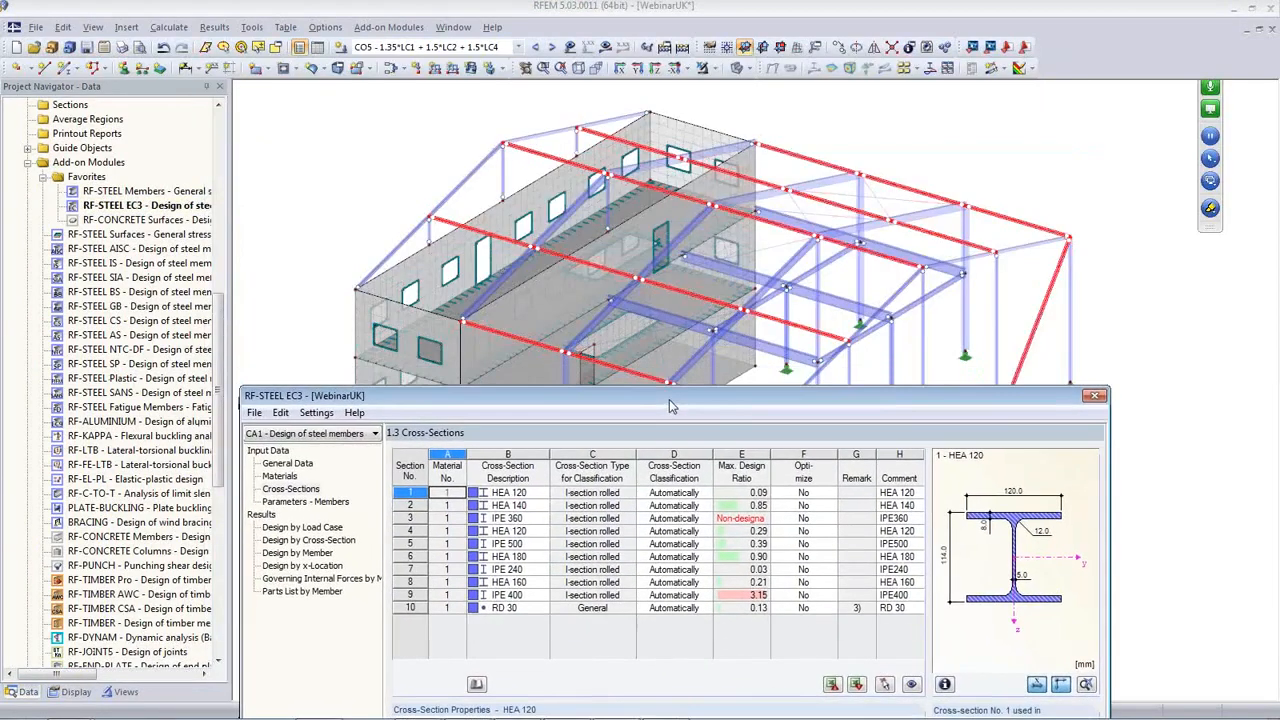
Step between the HEA 120 and HEA 140 cross-sections to identify their members in the model
{"action": "left_click", "coordinate": [634, 495]}
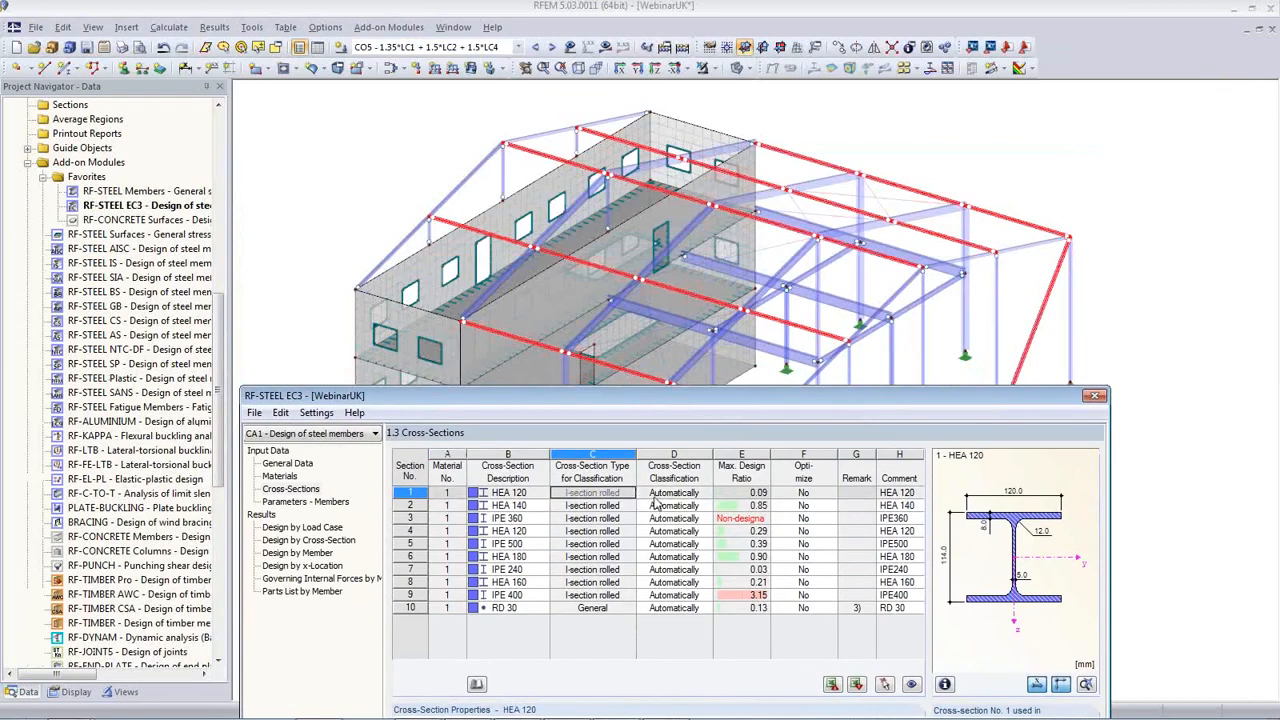
{"action": "key", "text": "Down"}
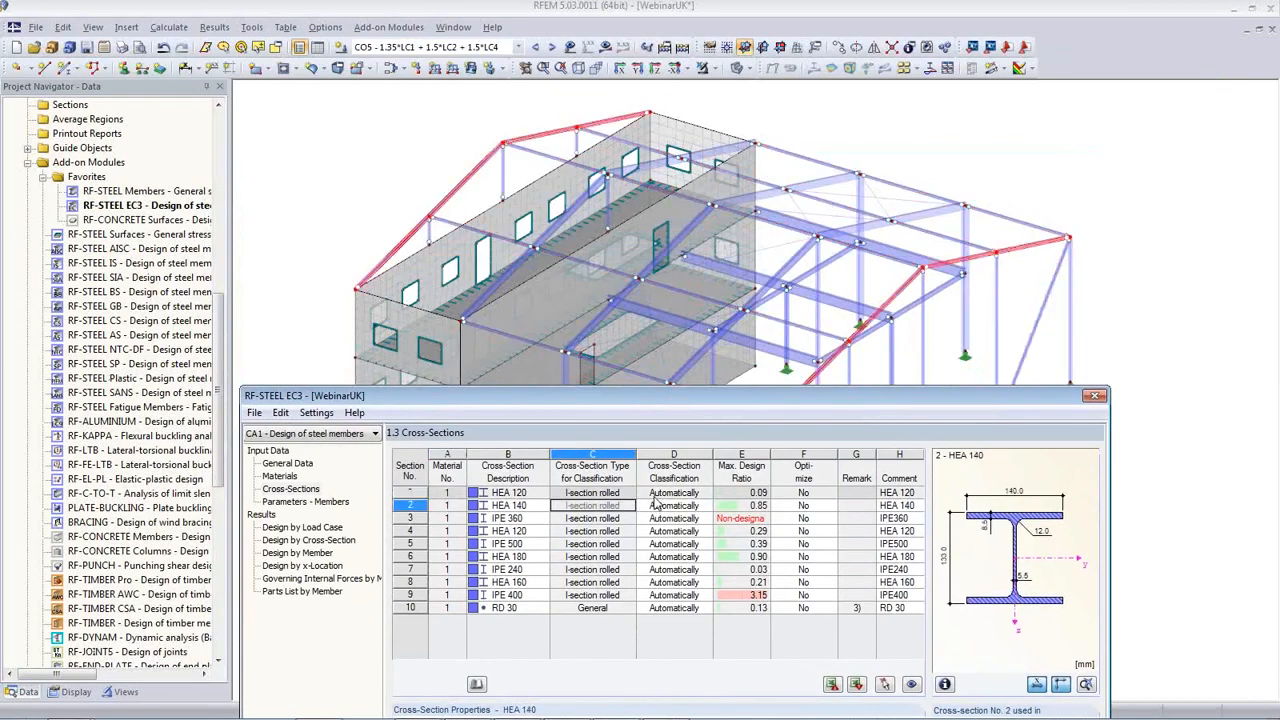
{"action": "key", "text": "Up"}
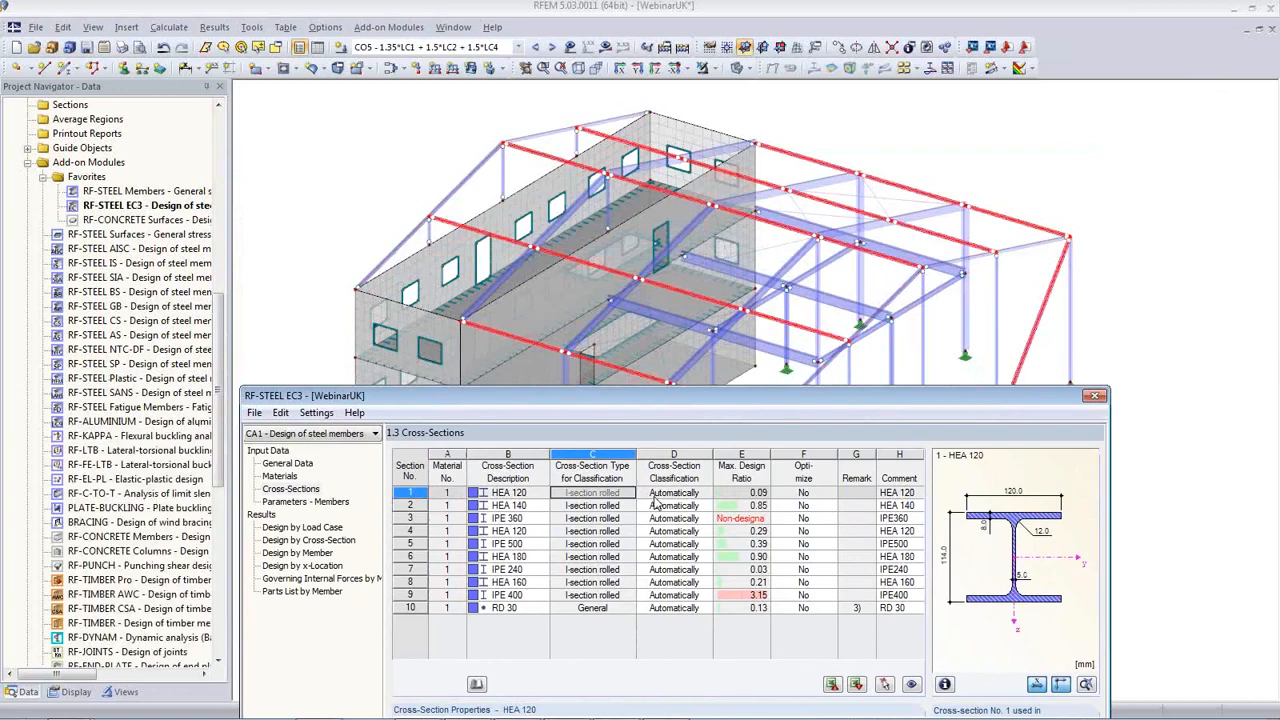
Step through the HEA 140, IPE 360, HEA 120 and IPE 500 cross-sections and return to IPE 360 to identify their members
{"action": "key", "text": "Down"}
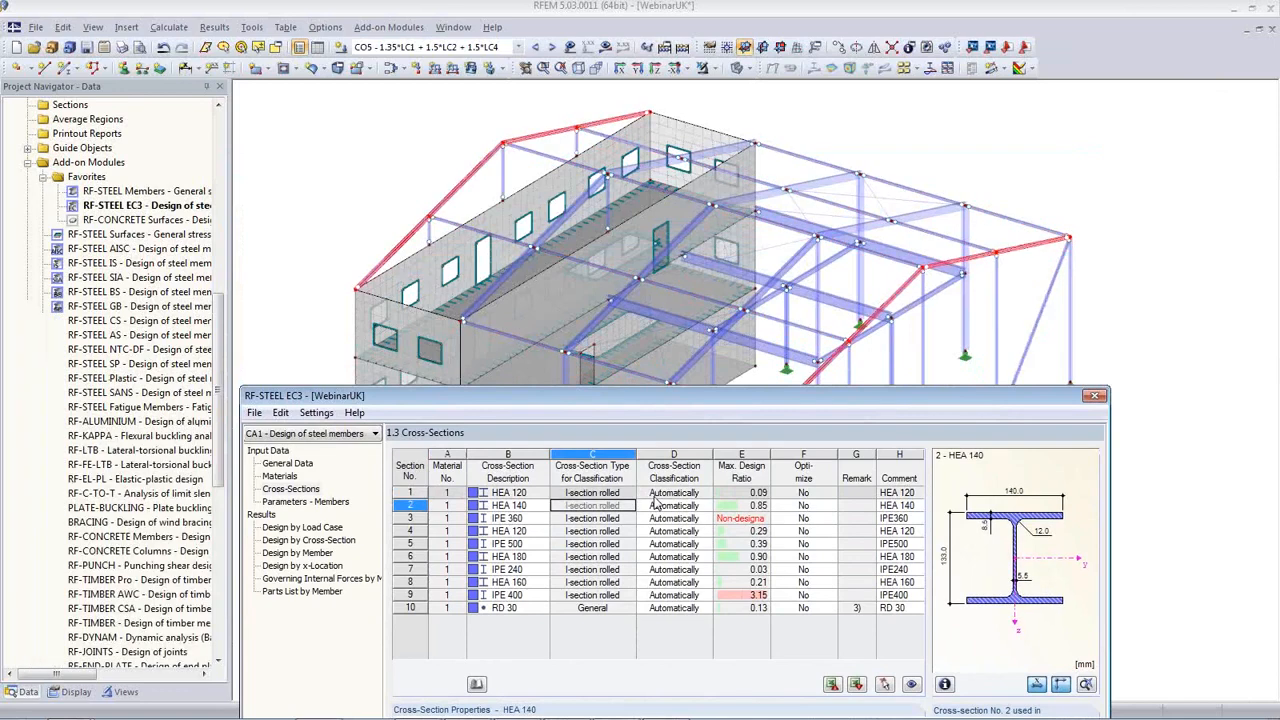
{"action": "key", "text": "Down"}
{"action": "key", "text": "Right"}
{"action": "key", "text": "Right"}
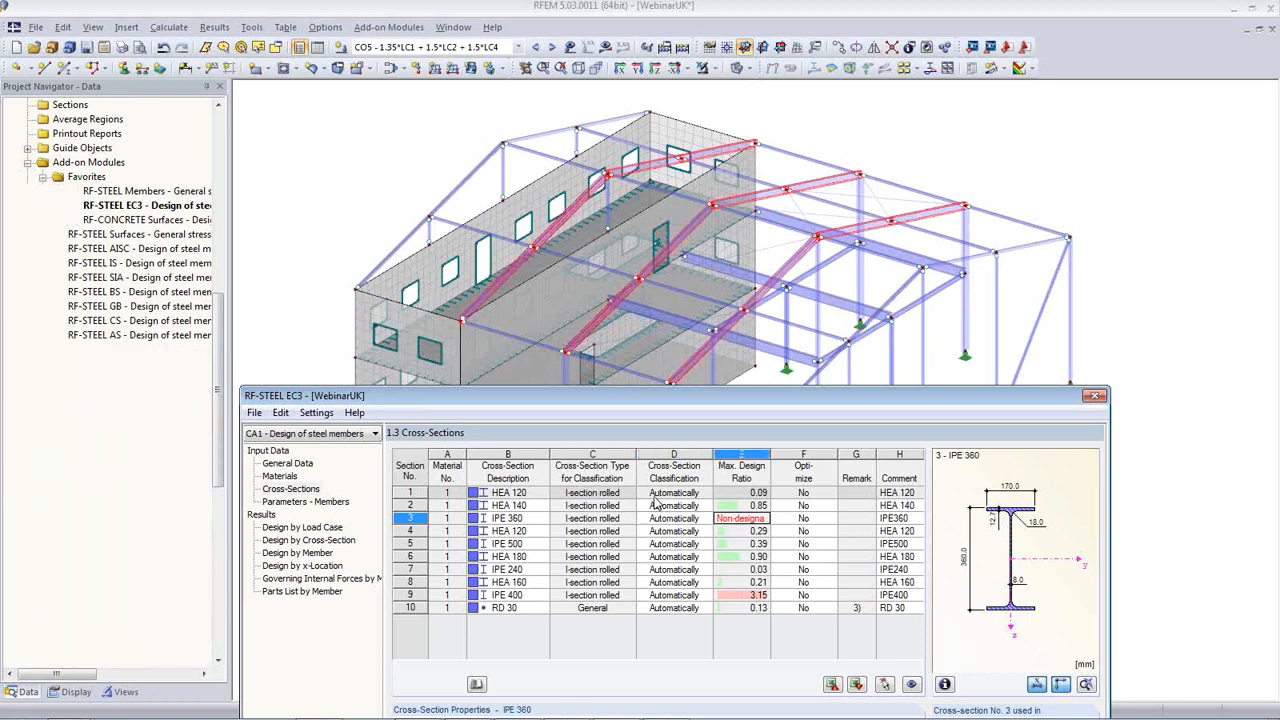
{"action": "key", "text": "Down"}
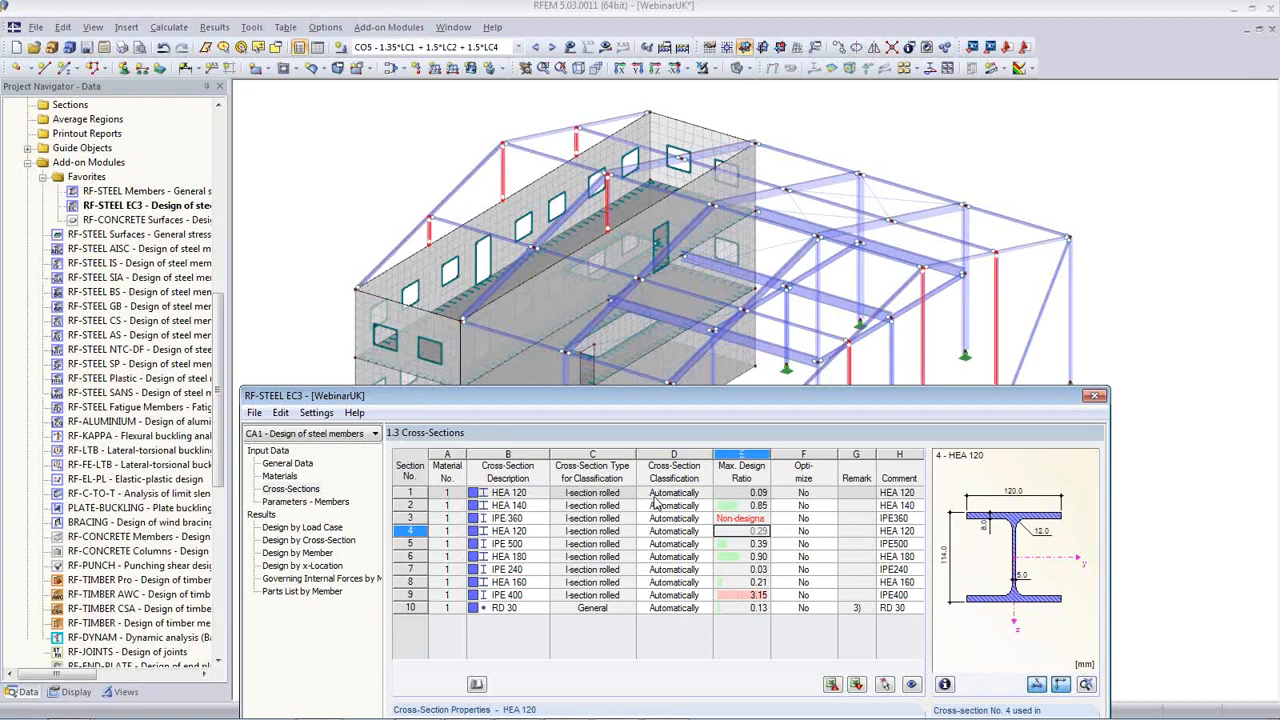
{"action": "key", "text": "Down"}
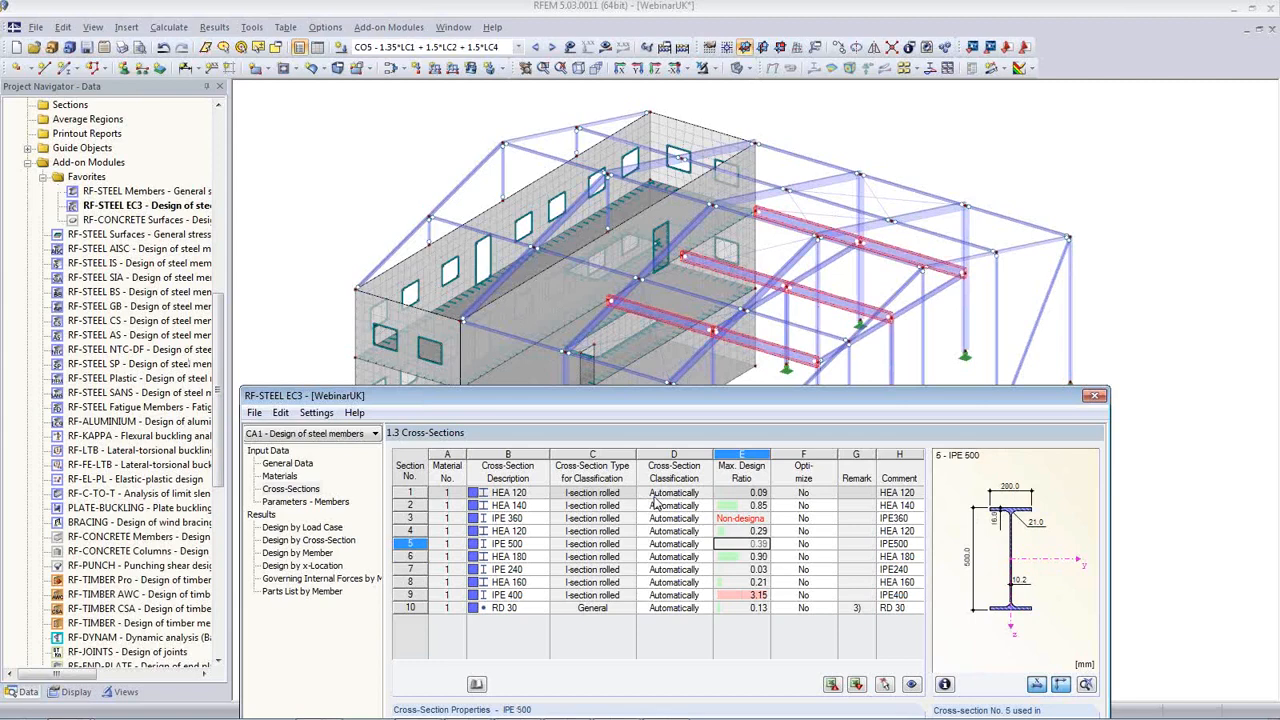
{"action": "key", "text": "Up"}
{"action": "key", "text": "Up"}
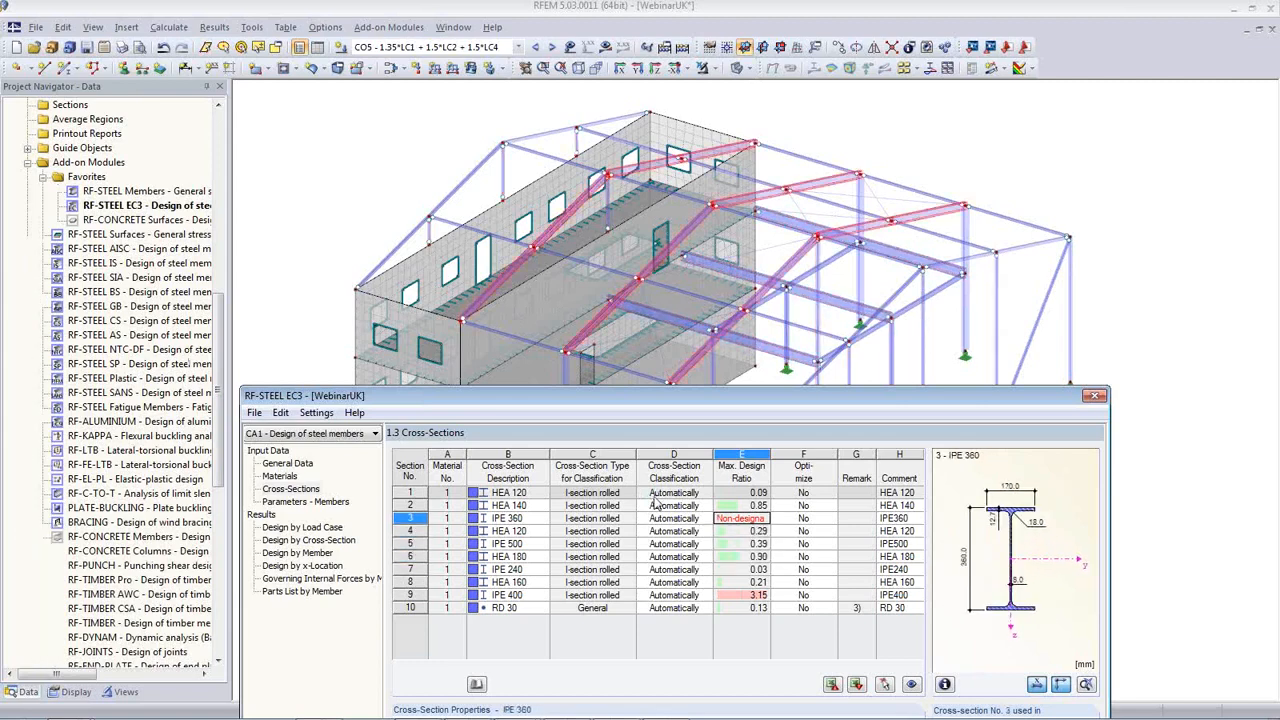
Step on to the IPE 400 cross-section to locate its columns, and accept the module to return to the structure
{"action": "key", "text": "Down"}
{"action": "key", "text": "Down"}
{"action": "key", "text": "Down"}
{"action": "key", "text": "Down"}
{"action": "key", "text": "Down"}
{"action": "key", "text": "Down"}
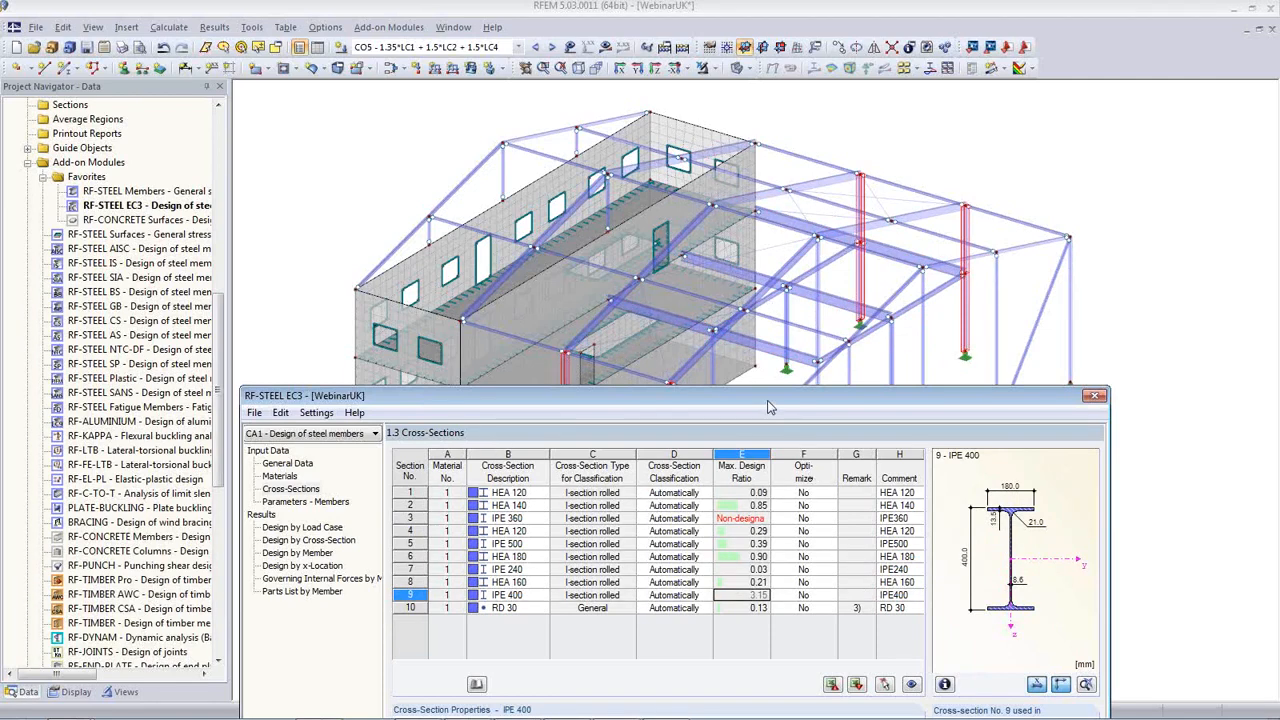
{"action": "left_click_drag", "start_coordinate": [770, 406], "coordinate": [750, 119]}
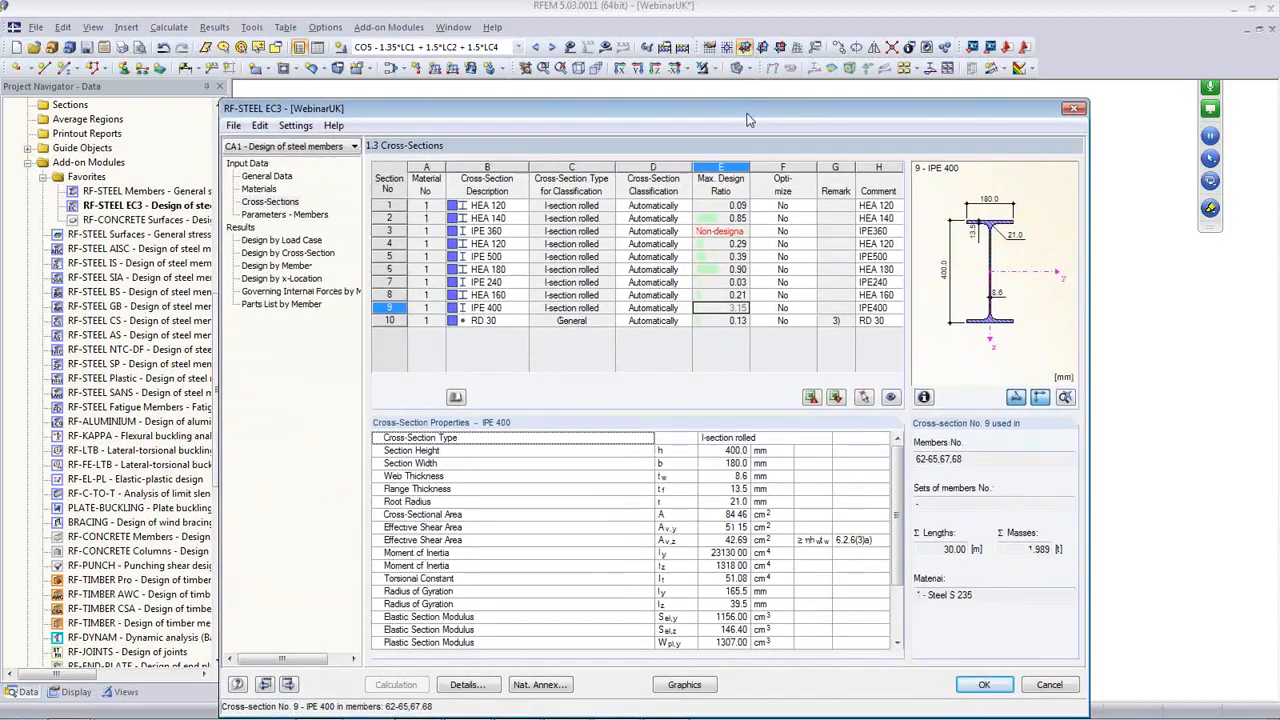
{"action": "left_click", "coordinate": [972, 688]}
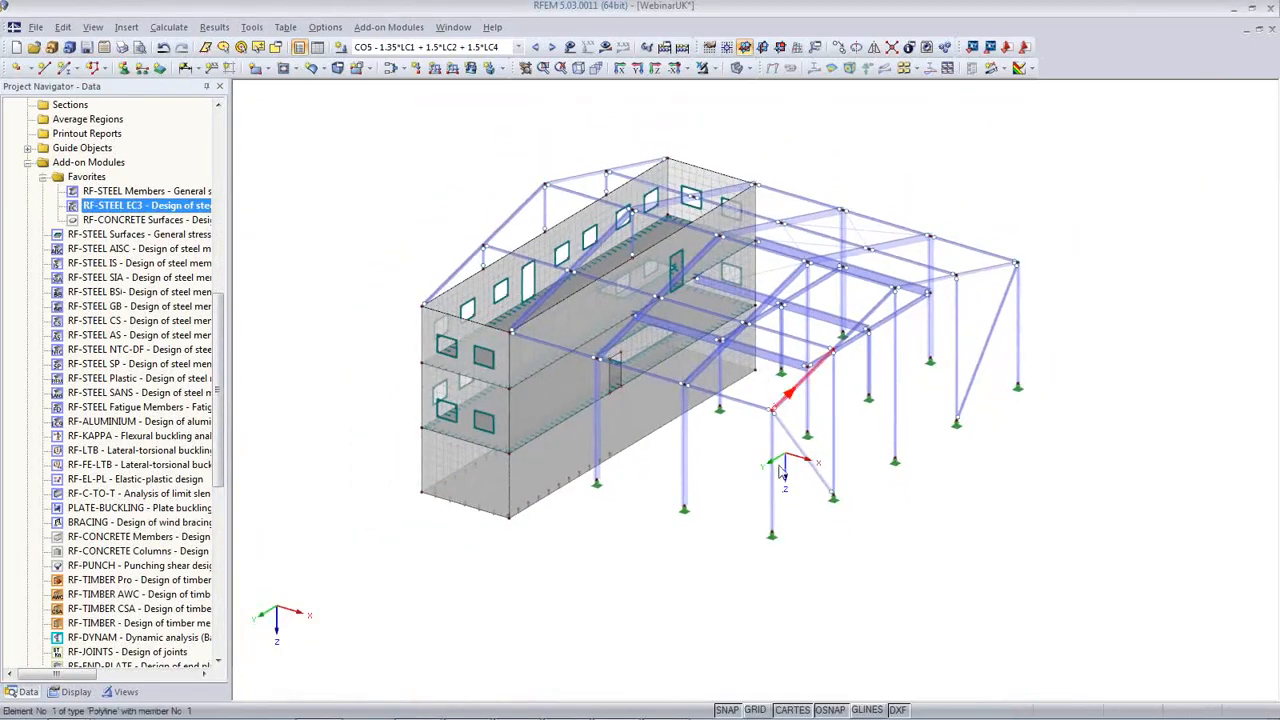
Copy the upper column between the floor beam and the roof node to the neighbouring frame nearer the concrete building
{"action": "scroll", "coordinate": [781, 471], "scroll_direction": "up", "scroll_amount": 1}
{"action": "middle_click_drag", "start_coordinate": [781, 471], "coordinate": [791, 376], "text": "ctrl"}
{"action": "scroll", "coordinate": [797, 378], "scroll_direction": "down", "scroll_amount": 1}
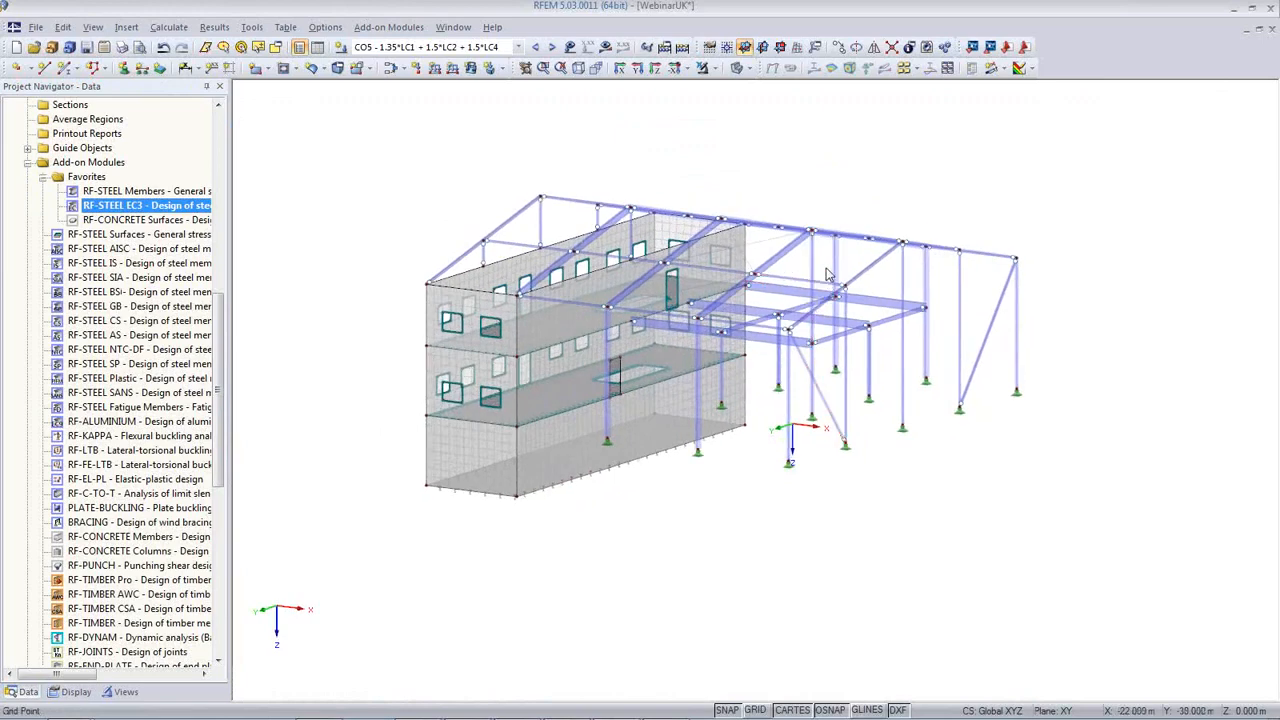
{"action": "left_click", "coordinate": [812, 259]}
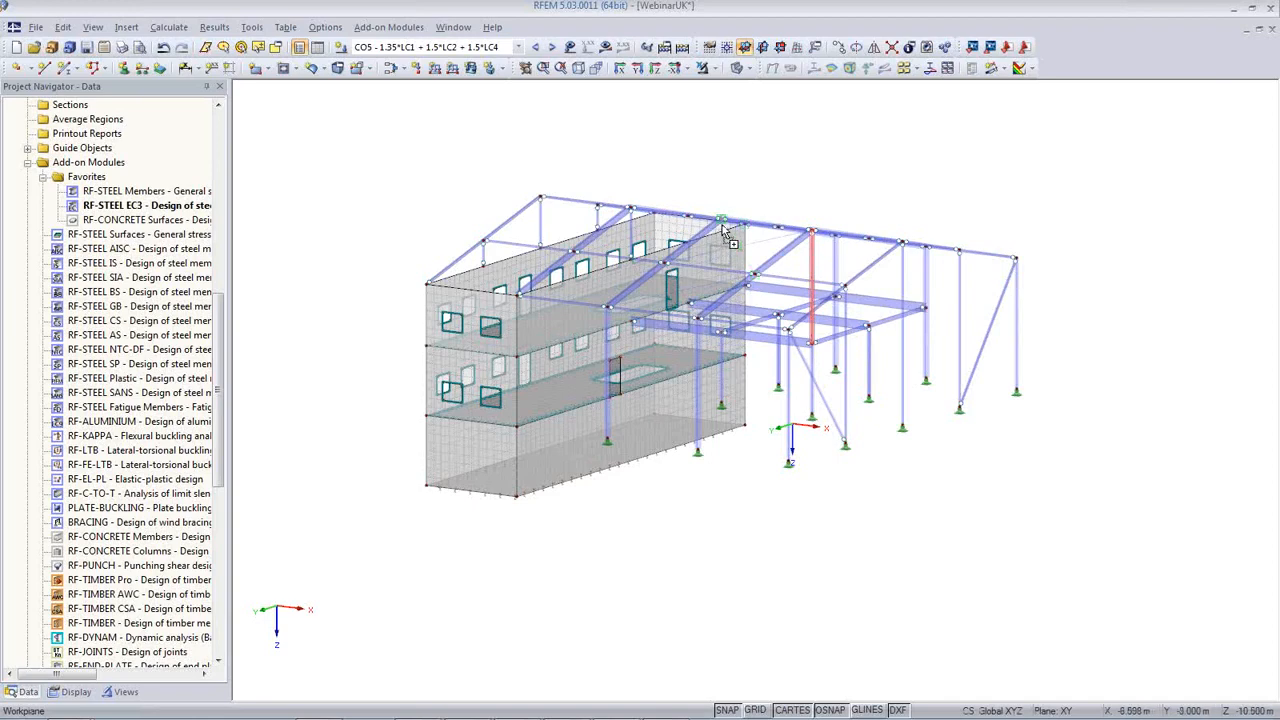
{"action": "left_click_drag", "start_coordinate": [724, 228], "coordinate": [722, 220], "text": "ctrl"}
{"action": "left_click", "coordinate": [611, 403]}
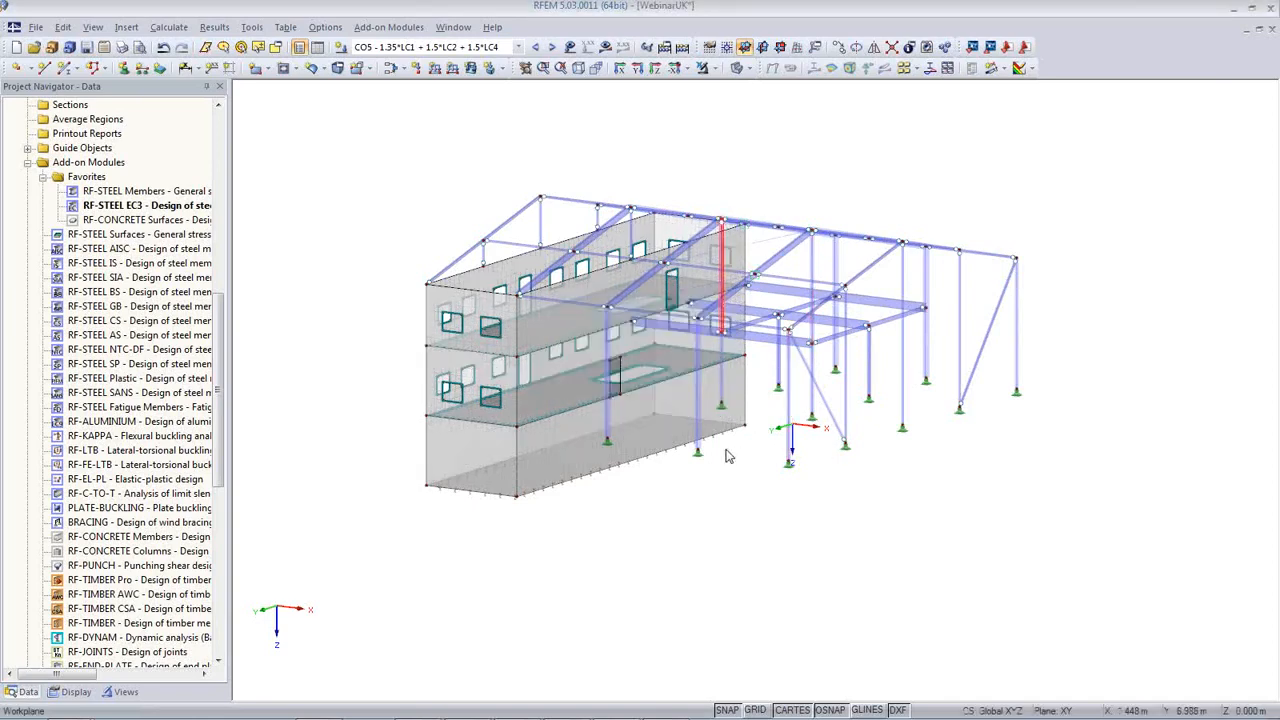
Select the RF-STEEL EC3 CA1 design case as current and calculate and show its design ratios on the model
{"action": "middle_click_drag", "start_coordinate": [729, 460], "coordinate": [743, 500], "text": "ctrl"}
{"action": "scroll", "coordinate": [834, 321], "scroll_direction": "up", "scroll_amount": 2}
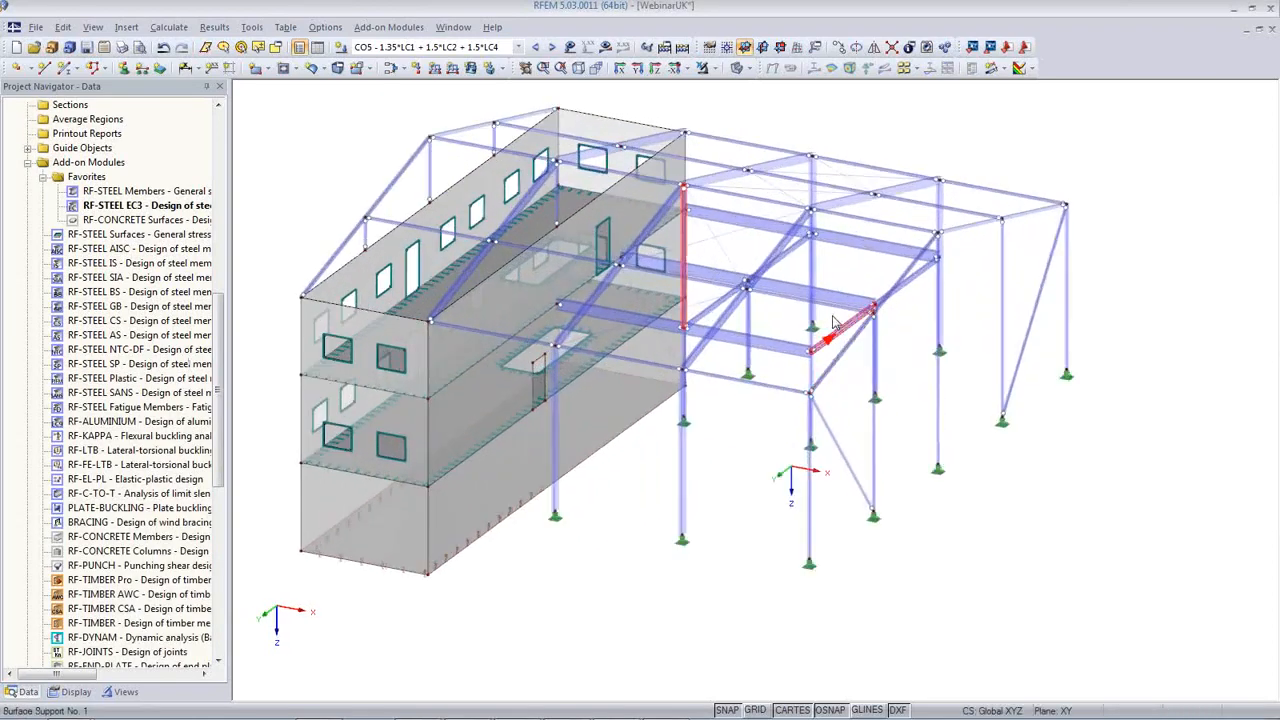
{"action": "scroll", "coordinate": [760, 310], "scroll_direction": "up", "scroll_amount": 2}
{"action": "scroll", "coordinate": [716, 302], "scroll_direction": "up", "scroll_amount": 2}
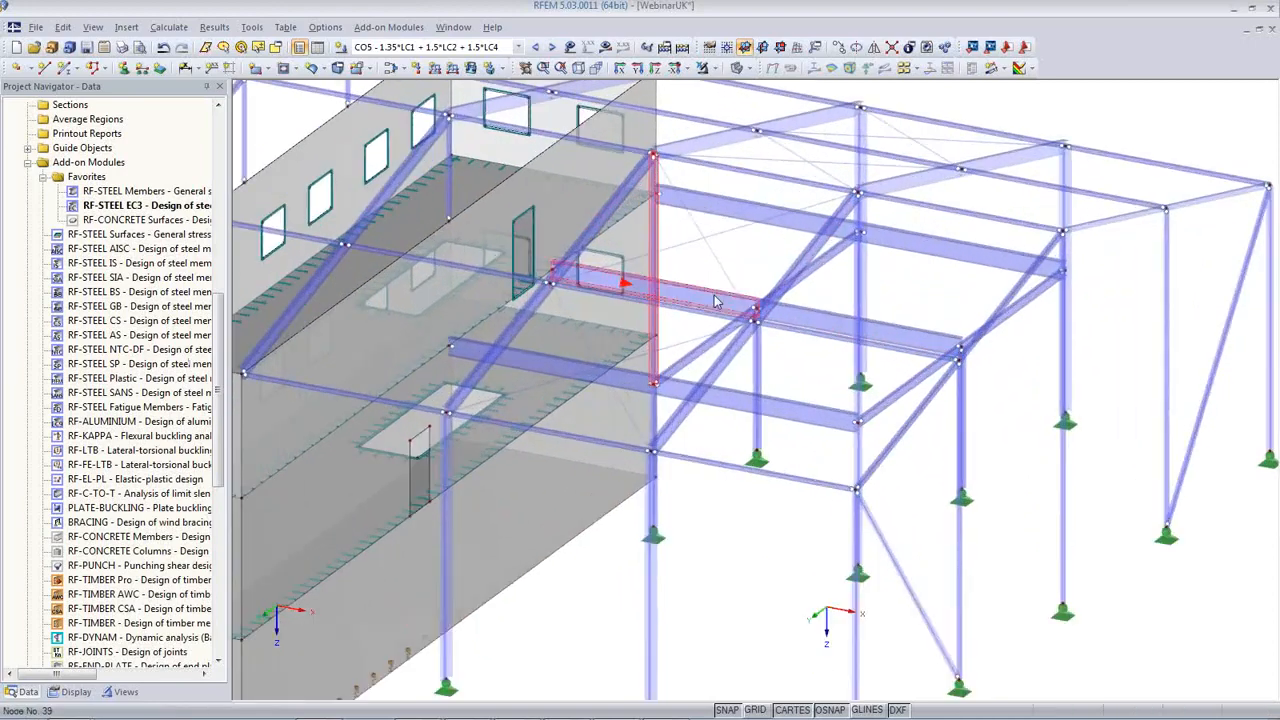
{"action": "middle_click_drag", "start_coordinate": [714, 301], "coordinate": [681, 350], "text": "ctrl"}
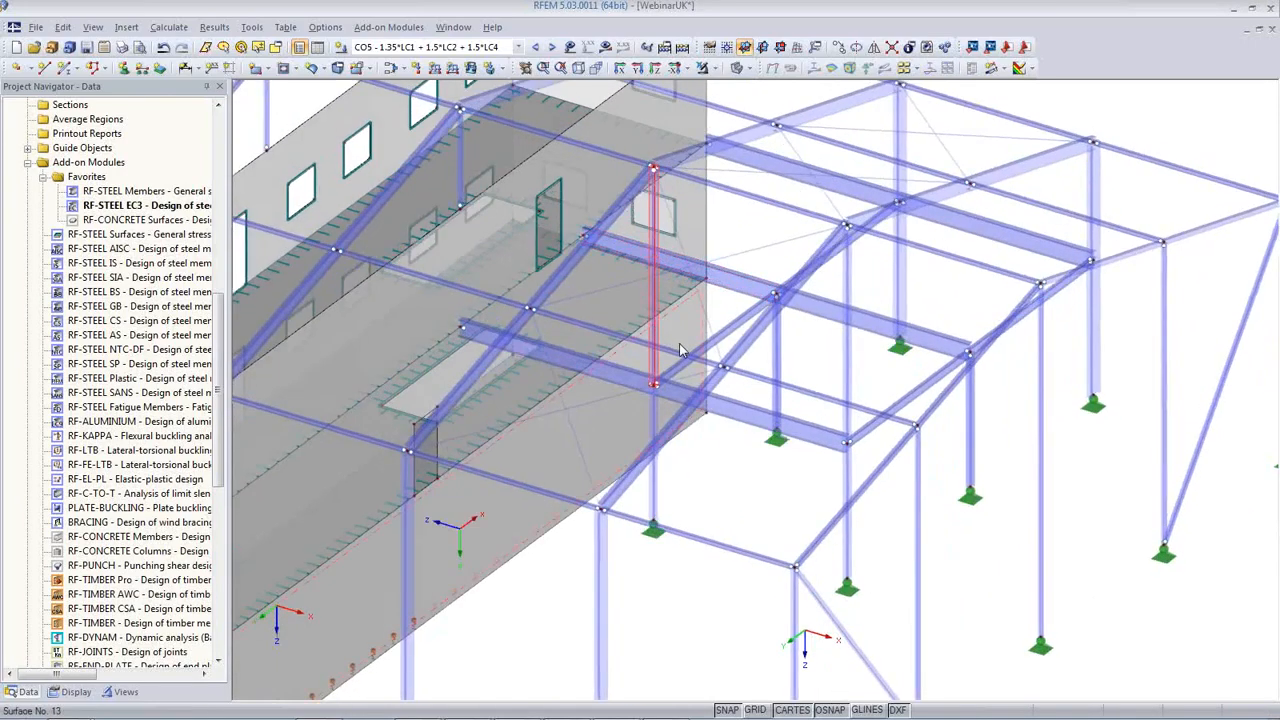
{"action": "scroll", "coordinate": [681, 350], "scroll_direction": "down", "scroll_amount": 1}
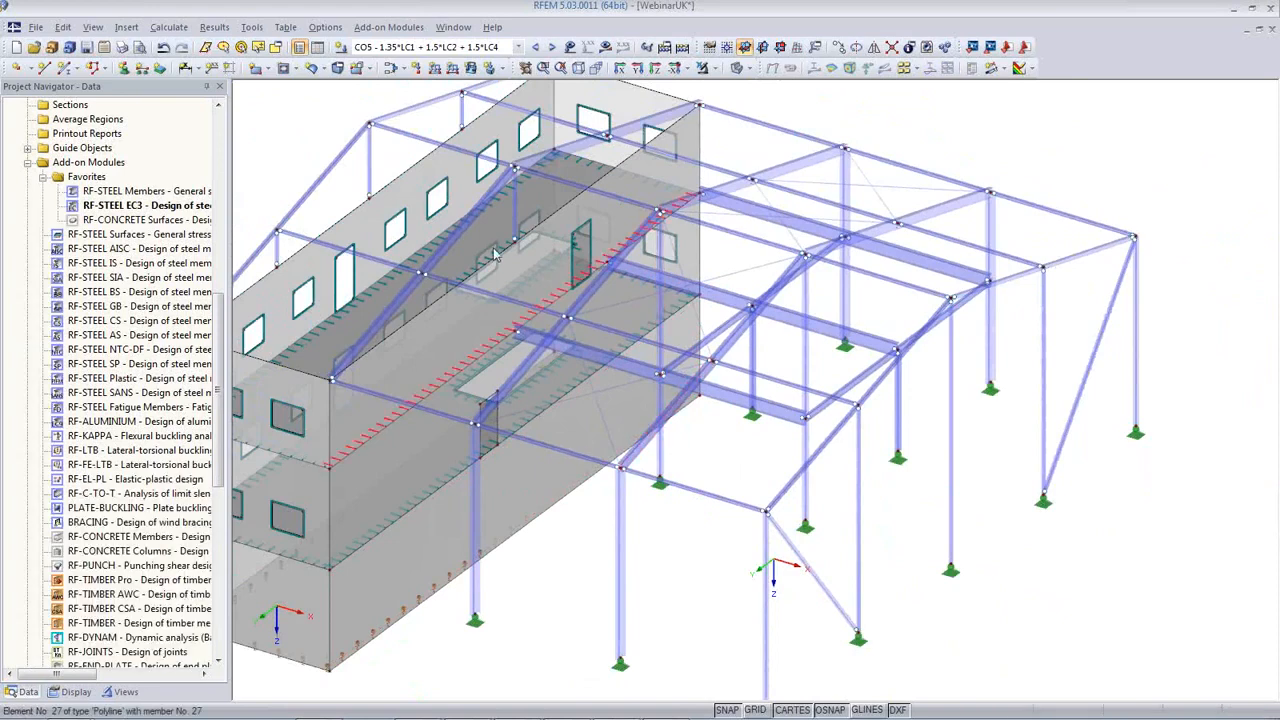
{"action": "left_click", "coordinate": [518, 47]}
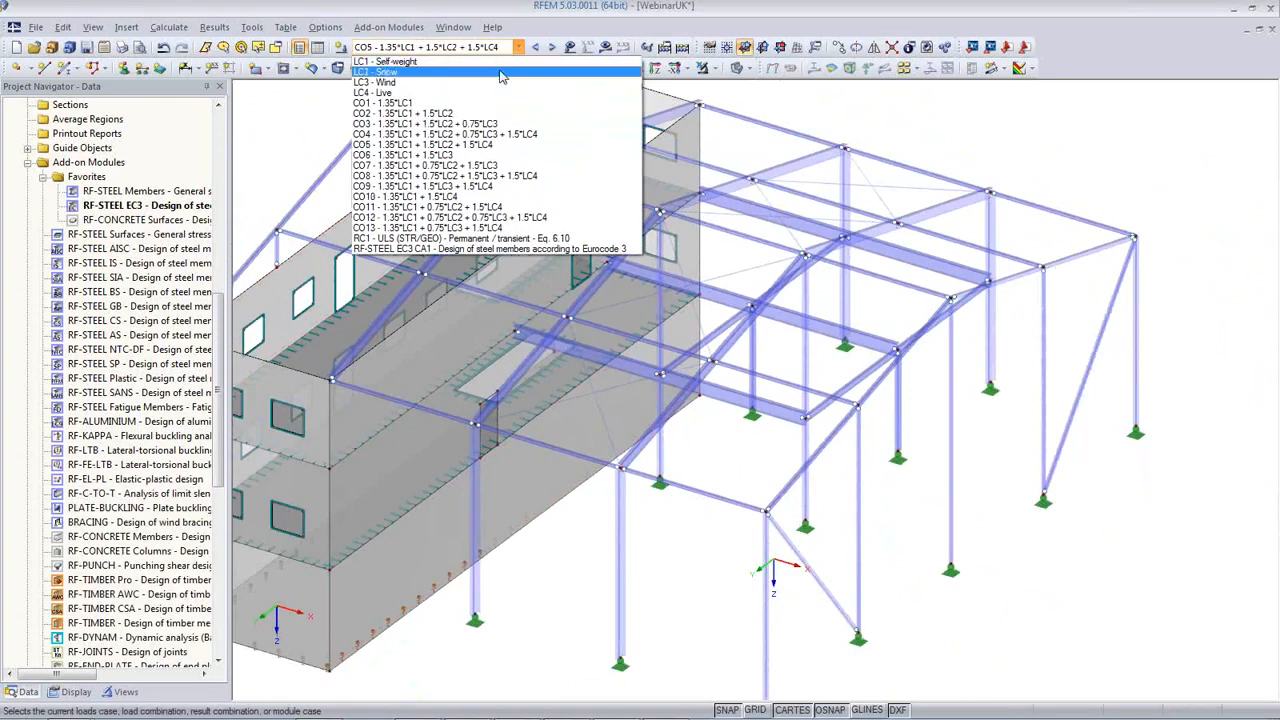
{"action": "left_click", "coordinate": [476, 250]}
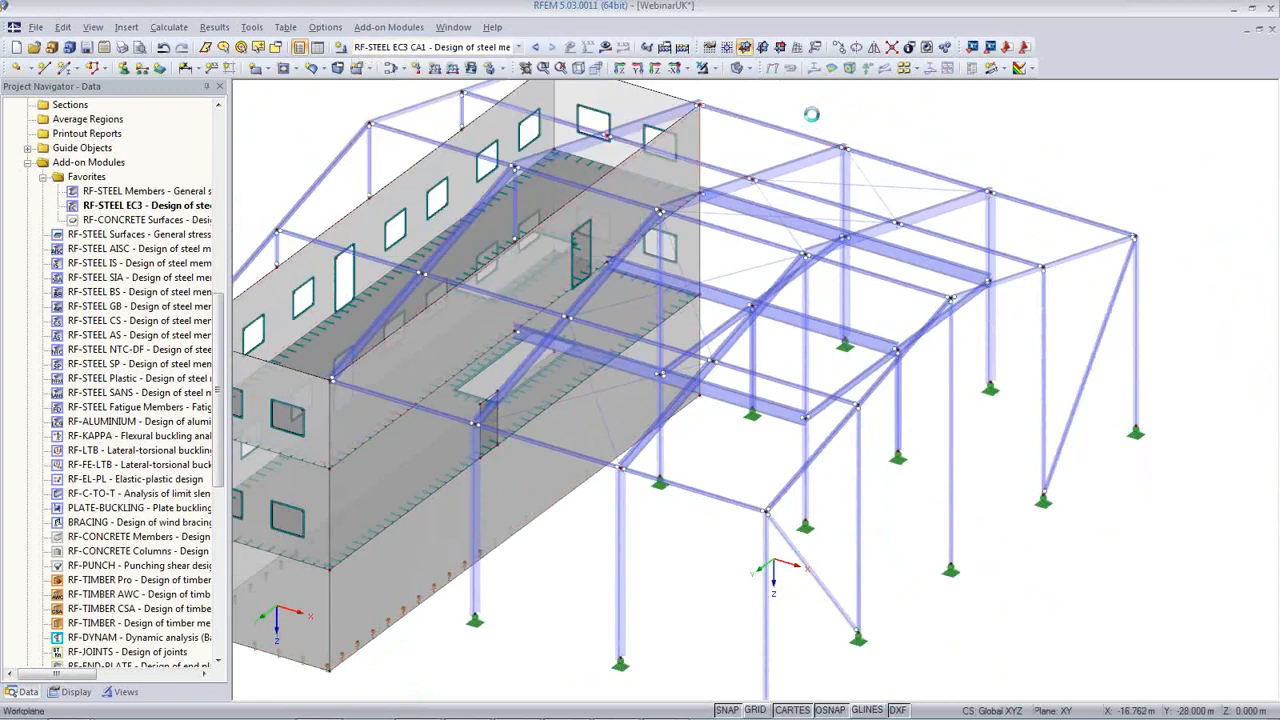
{"action": "left_click", "coordinate": [605, 47]}
{"action": "left_click", "coordinate": [610, 406]}
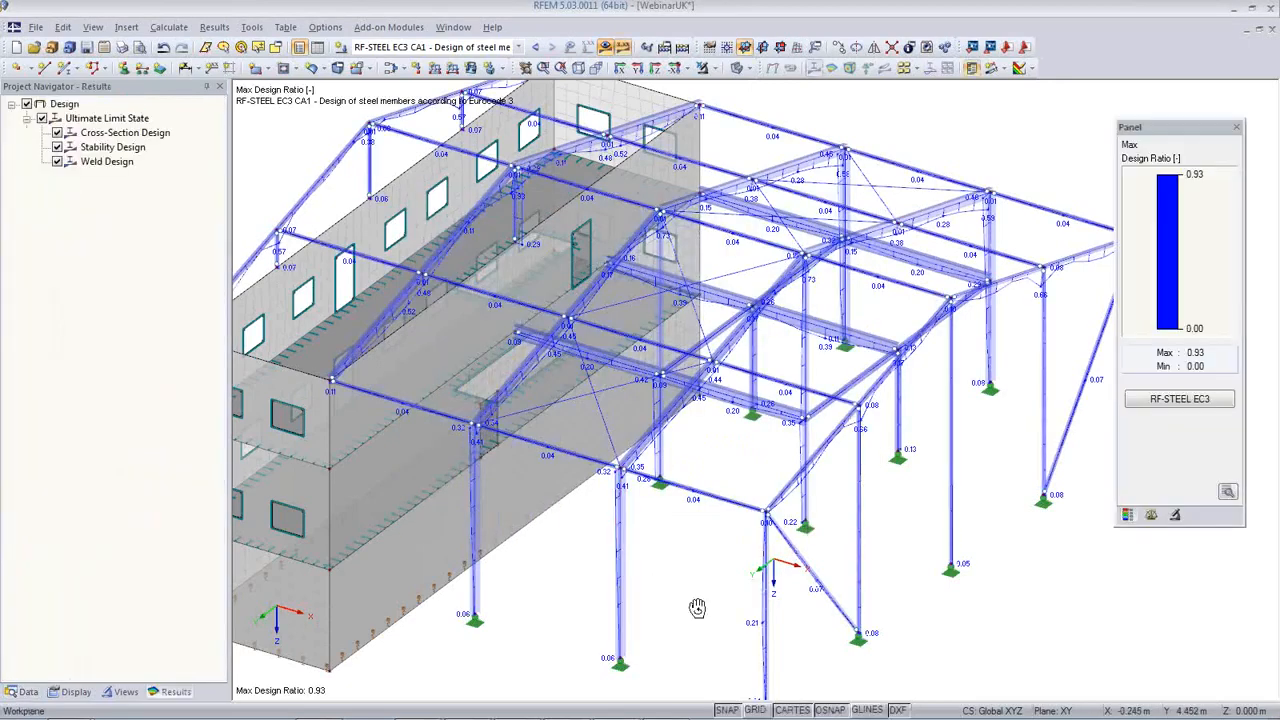
Reopen RF-STEEL EC3 from the results and examine the maximum design ratios in its cross-section table
{"action": "middle_click_drag", "start_coordinate": [697, 607], "coordinate": [762, 560], "text": "ctrl"}
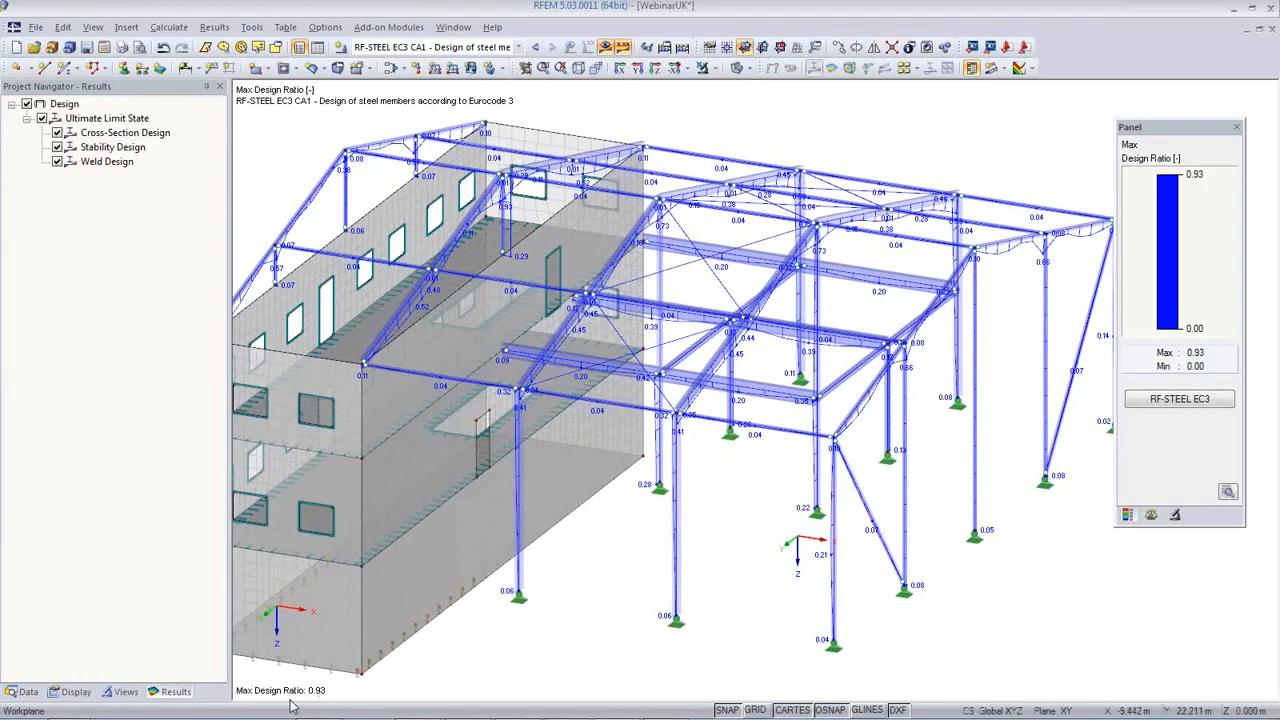
{"action": "left_click", "coordinate": [1194, 406]}
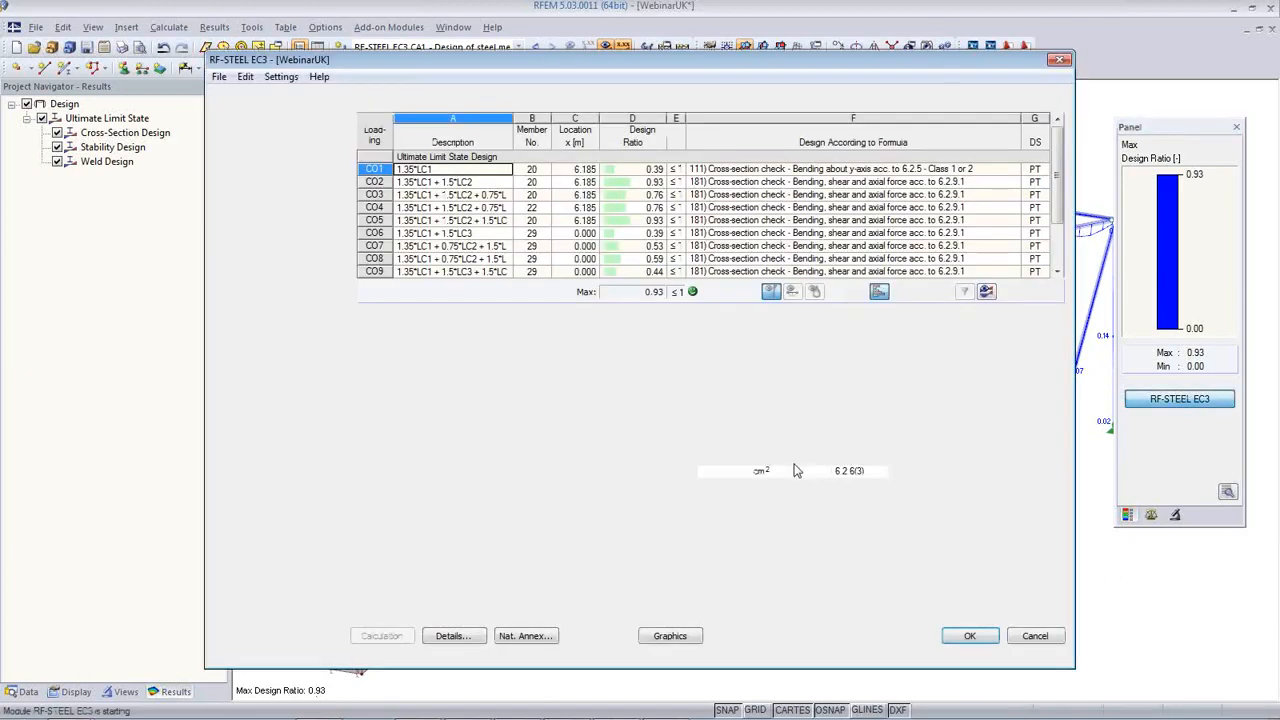
{"action": "left_click", "coordinate": [258, 153]}
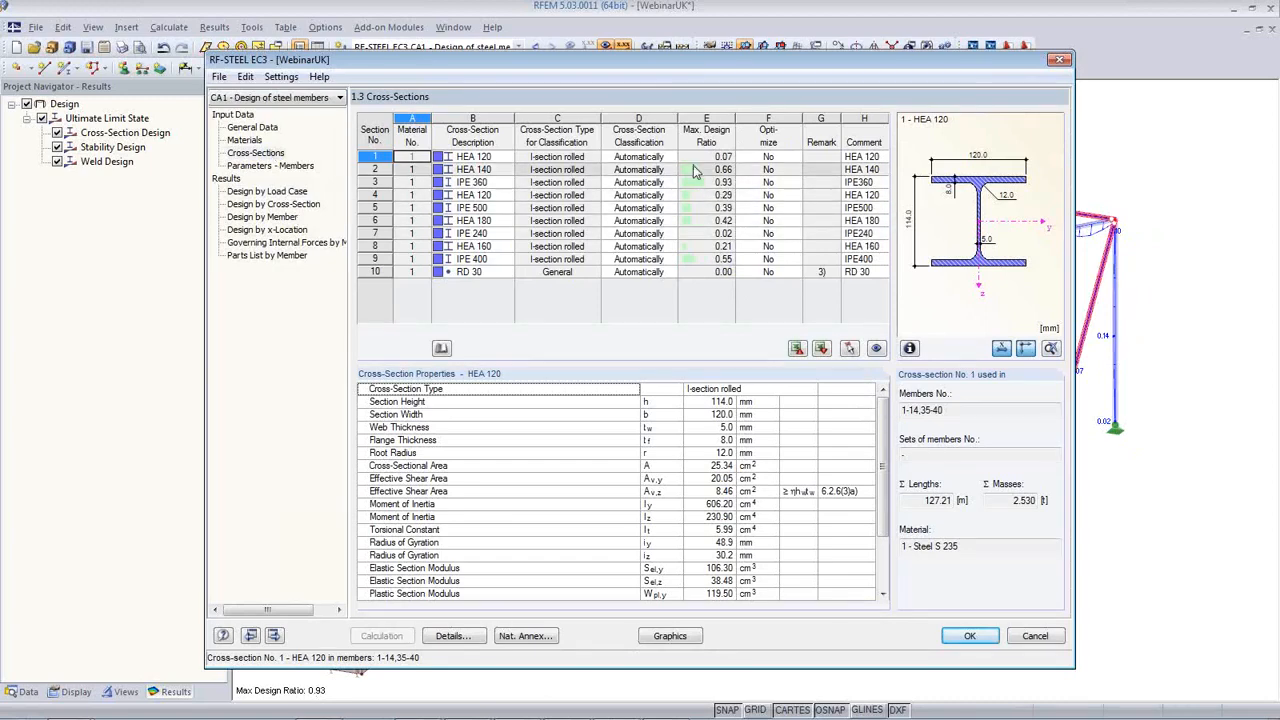
Activate the stability analysis in the RF-STEEL EC3 design details
{"action": "left_click", "coordinate": [452, 636]}
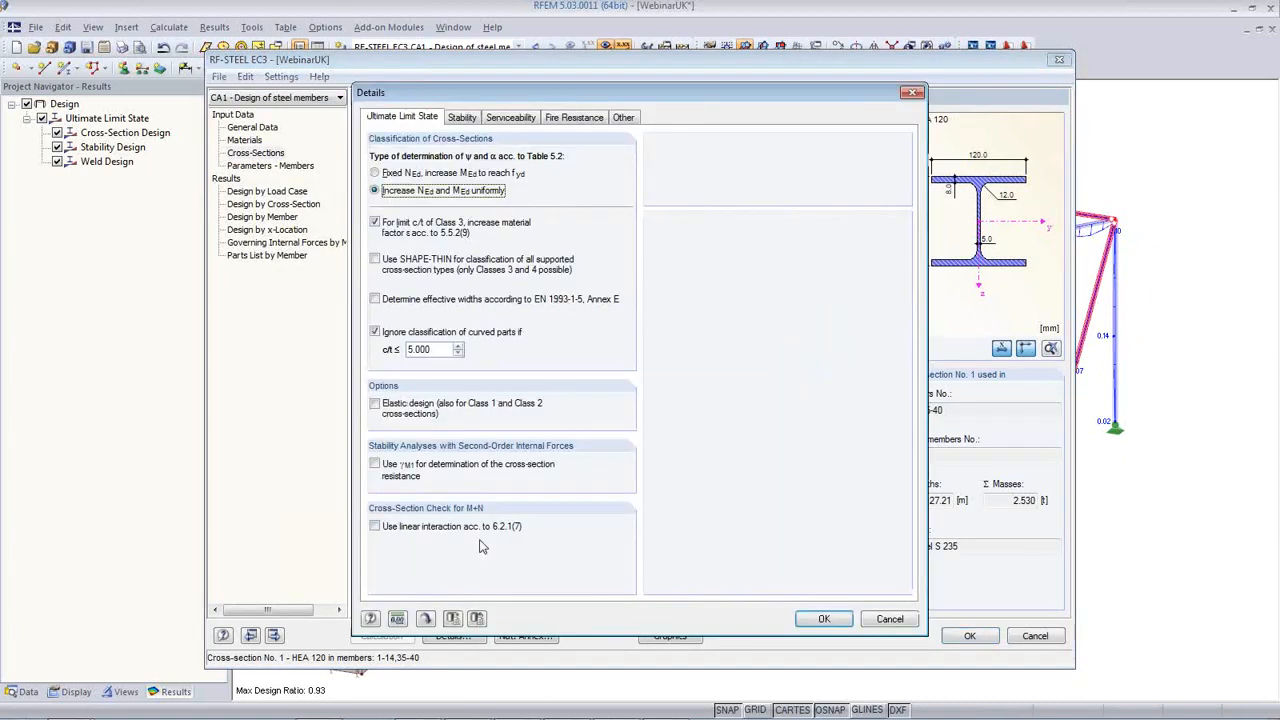
{"action": "left_click", "coordinate": [463, 118]}
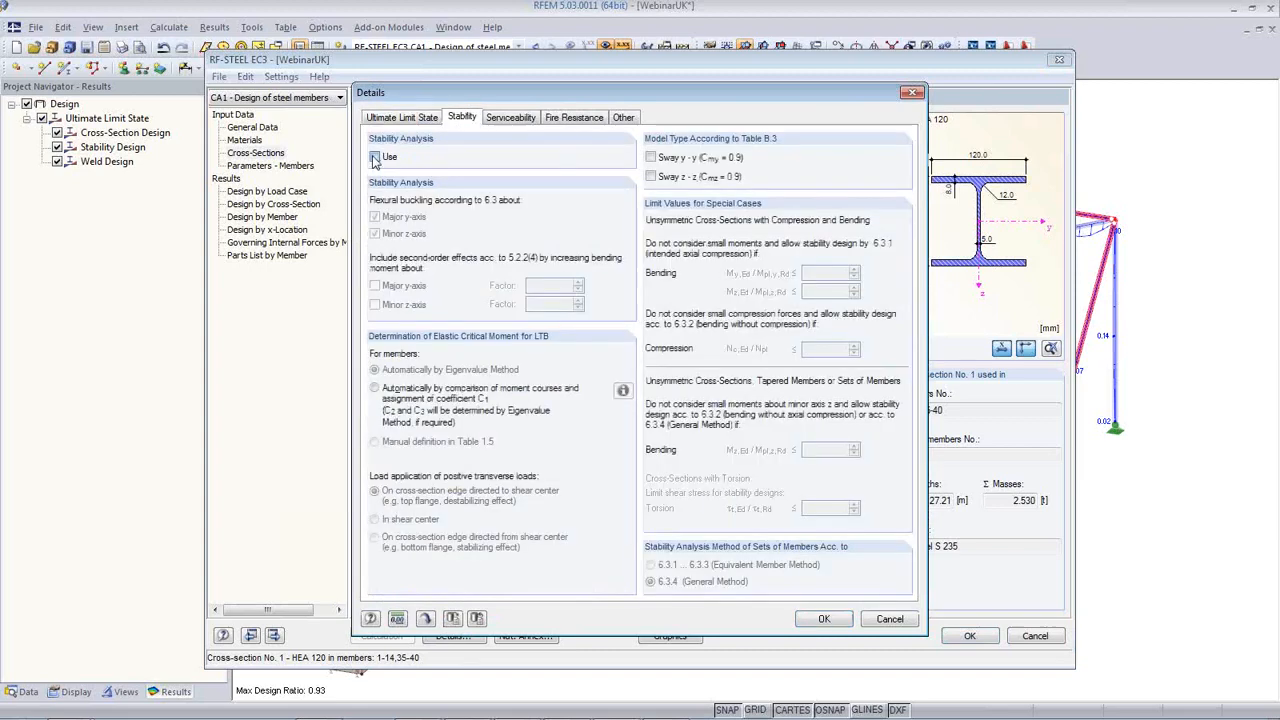
{"action": "left_click", "coordinate": [823, 619]}
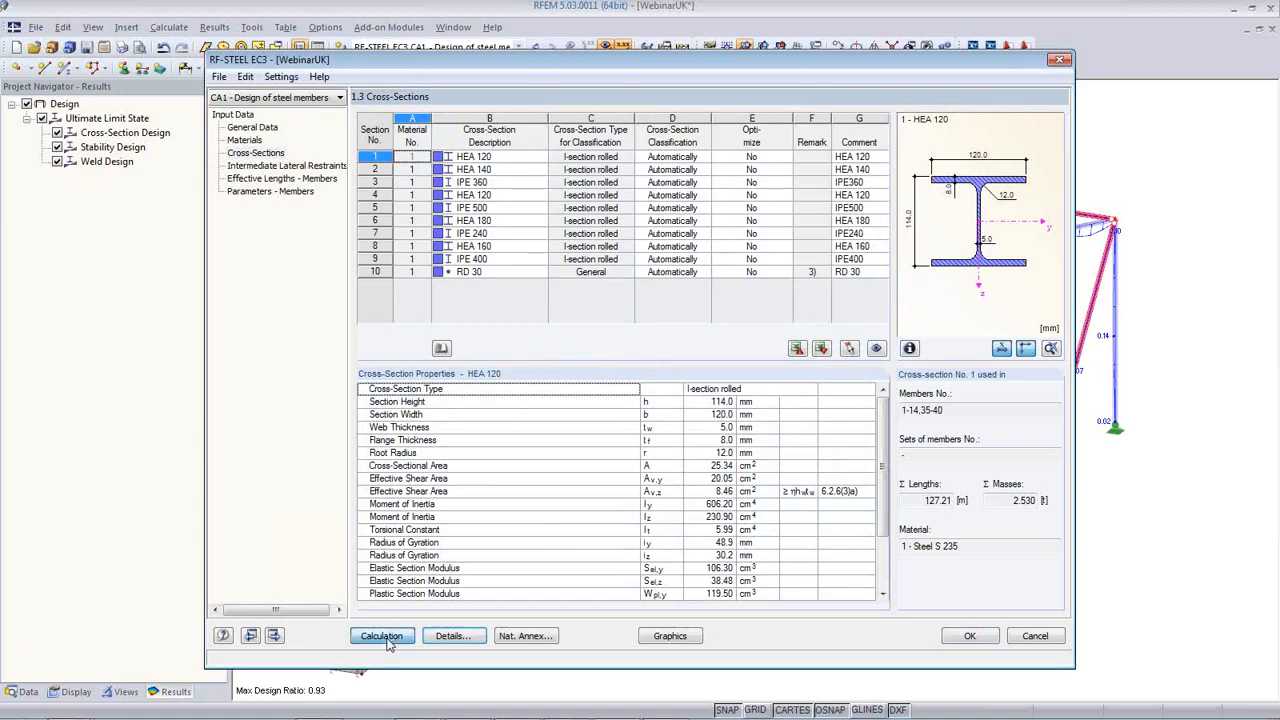
Calculate the steel design, reveal the model behind the results by load case, and locate the governing member of CO1
{"action": "left_click", "coordinate": [388, 643]}
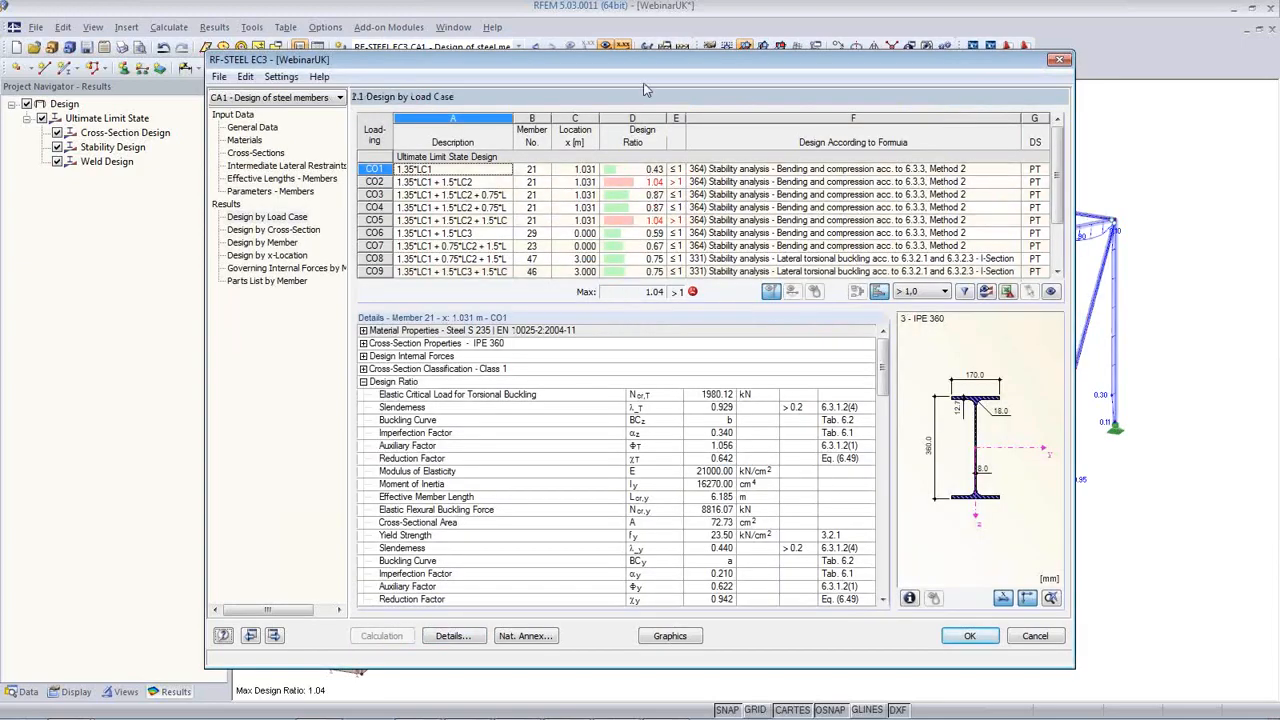
{"action": "left_click_drag", "start_coordinate": [641, 67], "coordinate": [685, 324]}
{"action": "left_click", "coordinate": [668, 427]}
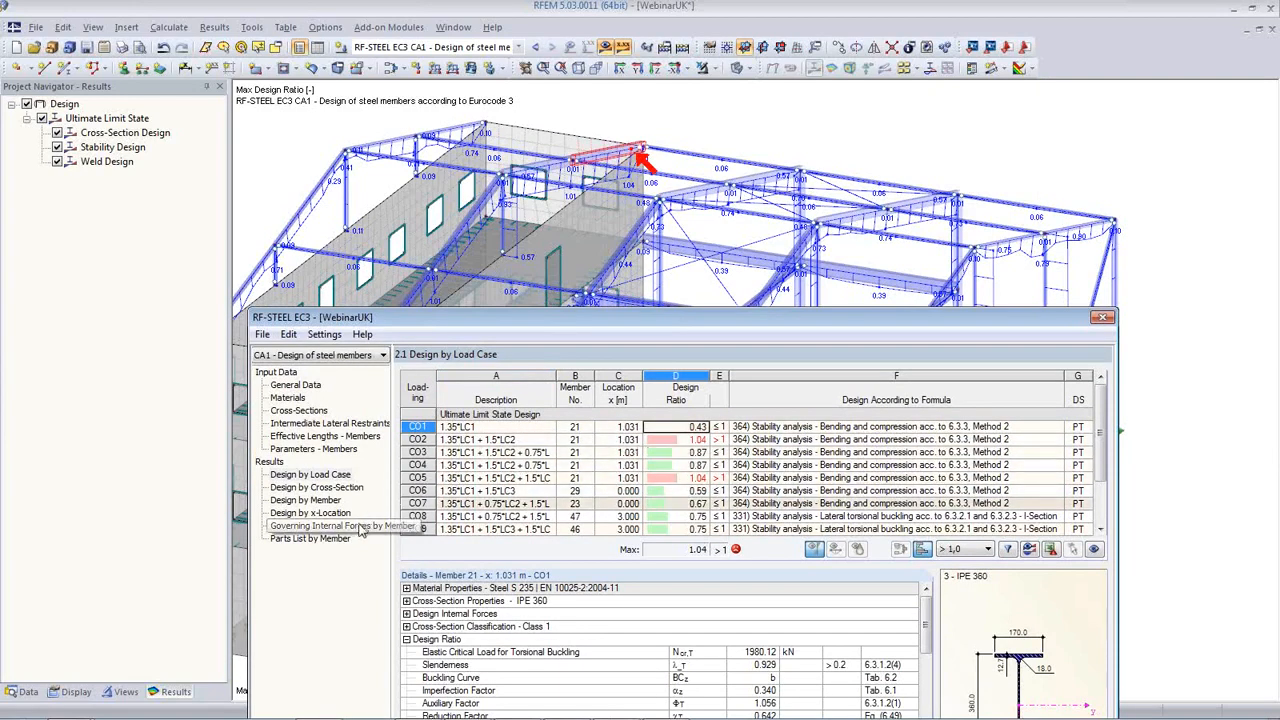
Open the cross-sections input data and set section 2 (HEA 140) to be optimized from the current row
{"action": "left_click", "coordinate": [299, 411]}
{"action": "left_click", "coordinate": [620, 418]}
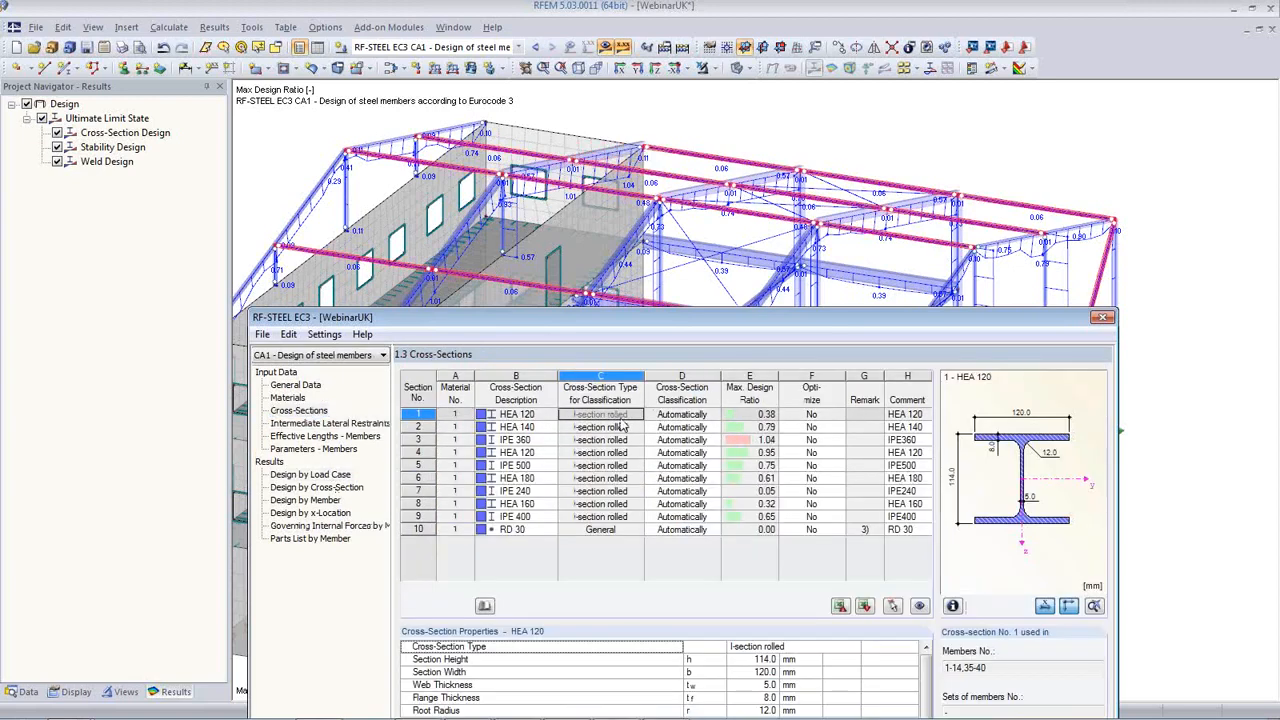
{"action": "key", "text": "Down"}
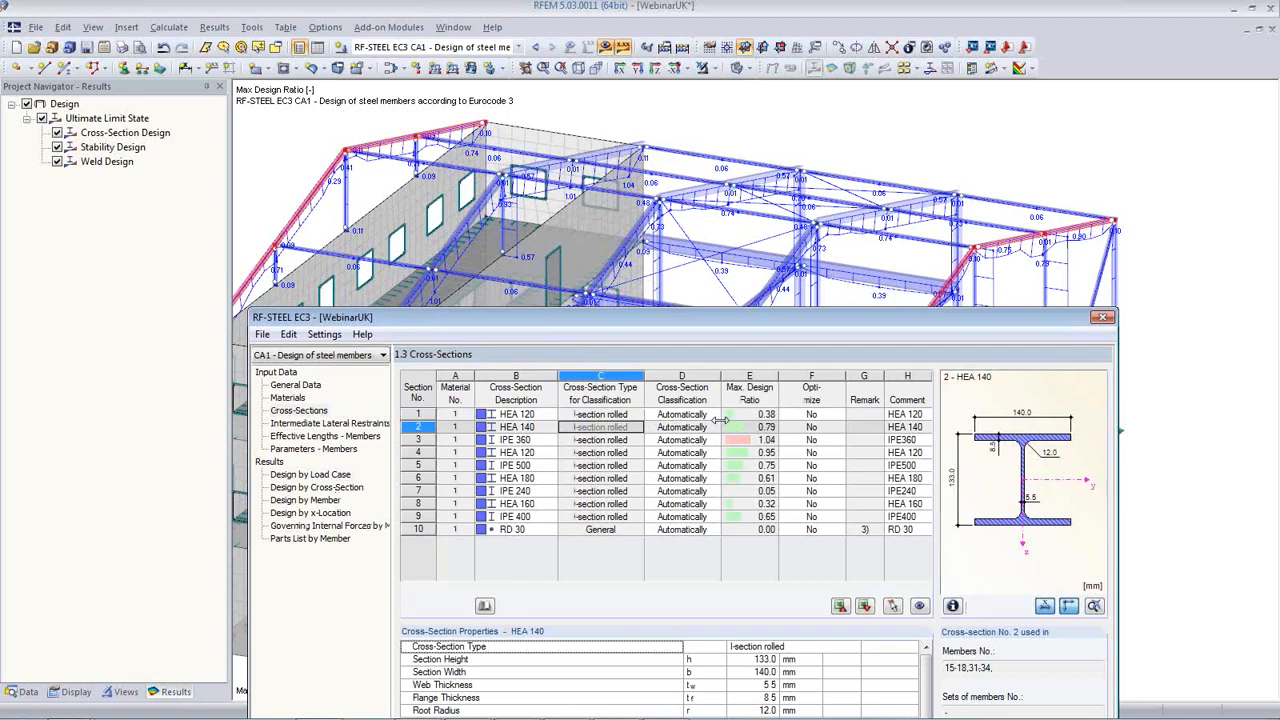
{"action": "left_click_drag", "start_coordinate": [605, 325], "coordinate": [513, 325]}
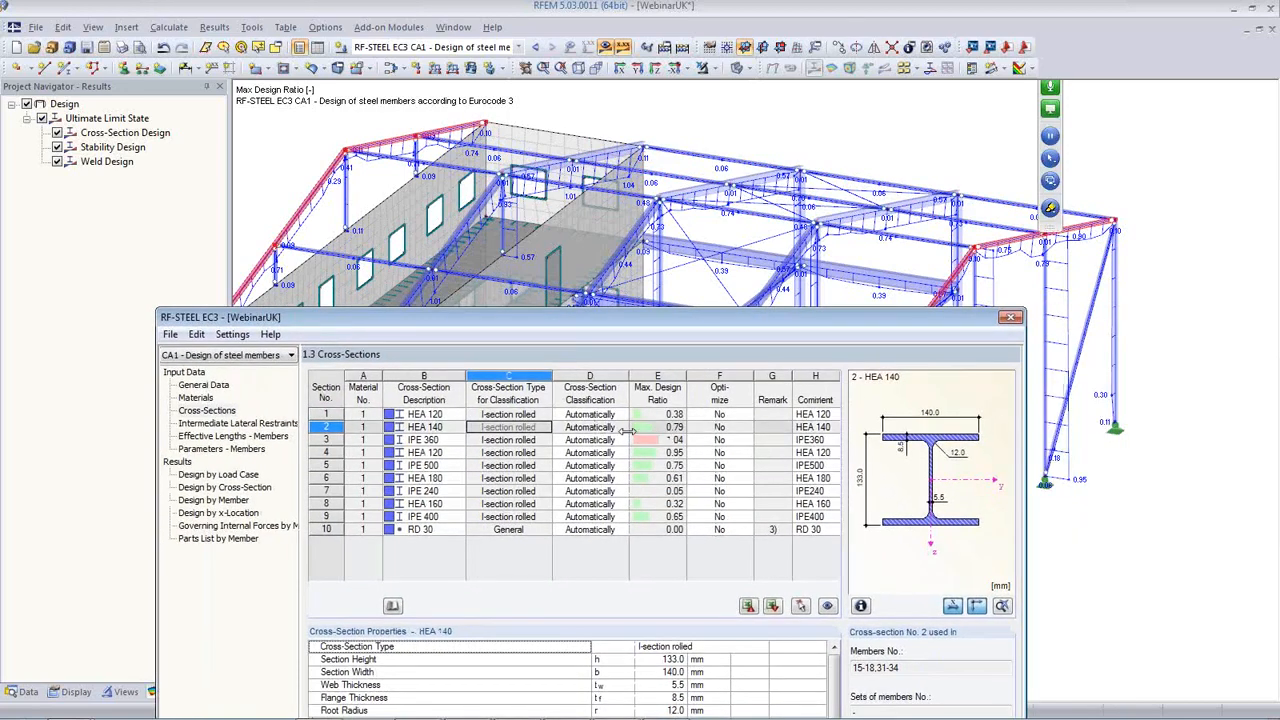
{"action": "left_click", "coordinate": [658, 427]}
{"action": "left_click", "coordinate": [695, 428]}
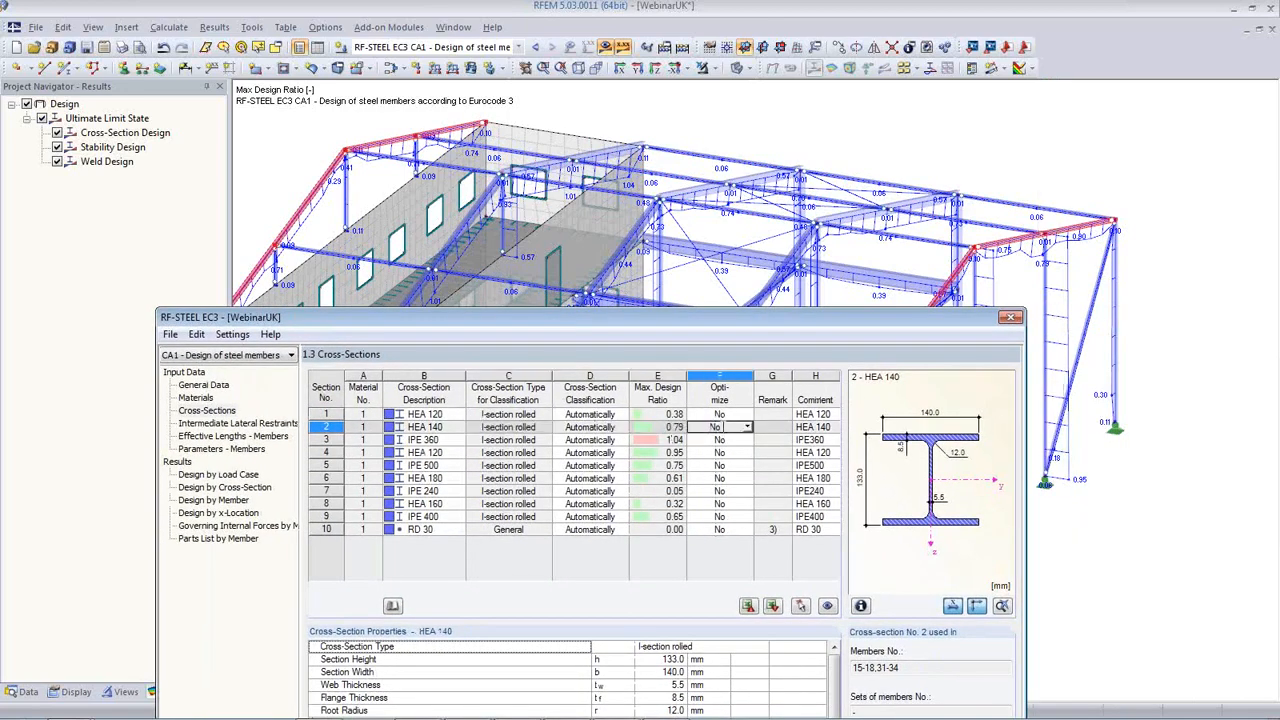
{"action": "left_click", "coordinate": [748, 427]}
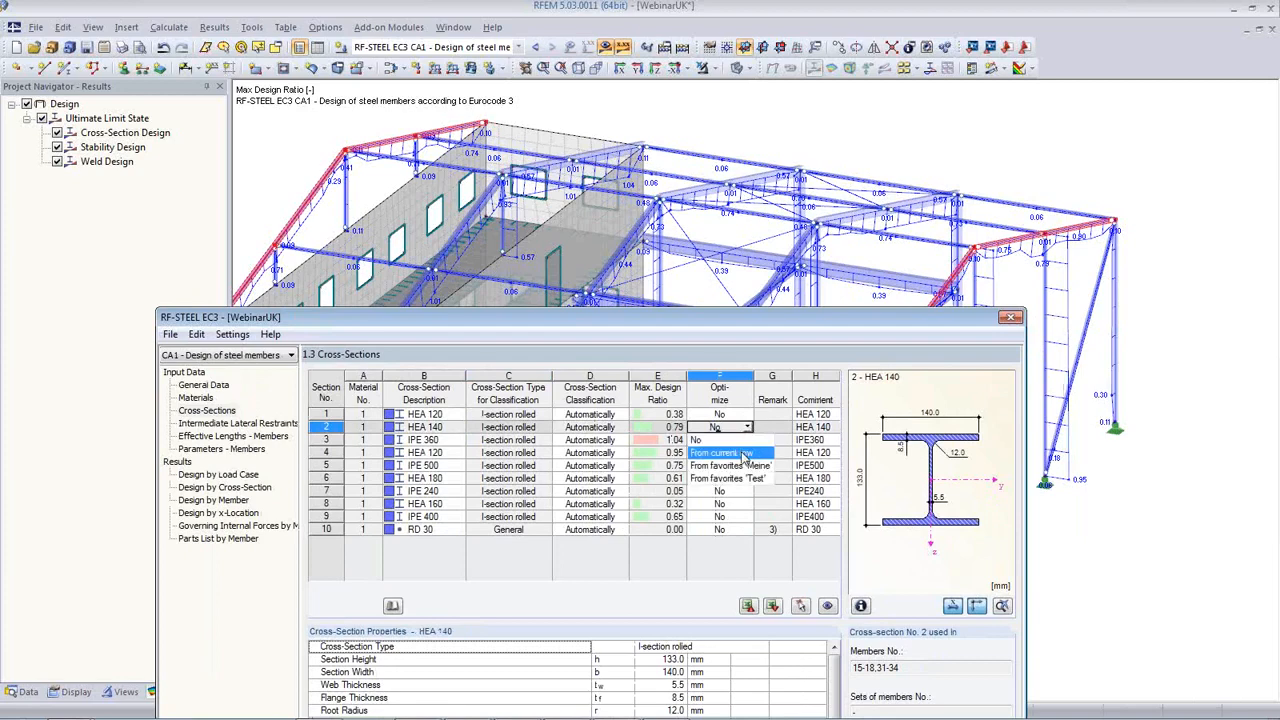
{"action": "left_click", "coordinate": [744, 455]}
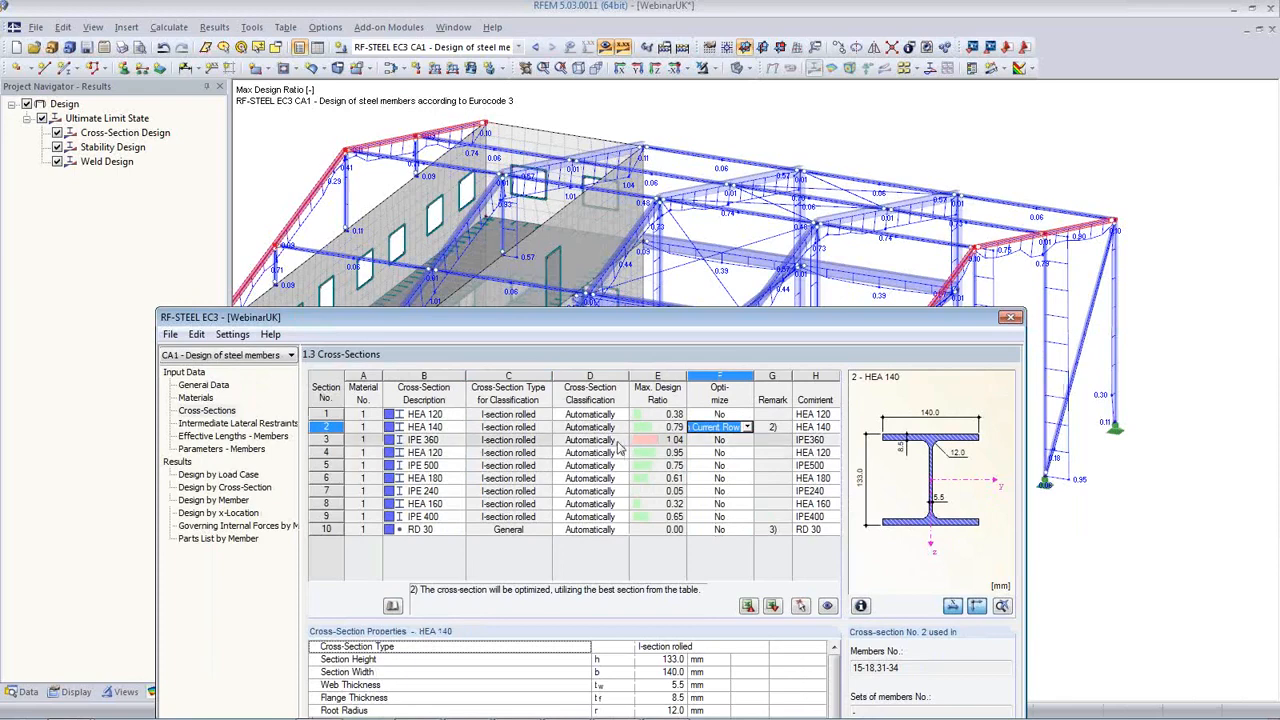
Set the optimization of section 3 (IPE 360) and section 5 (IPE 500) to From current row
{"action": "left_click", "coordinate": [522, 442]}
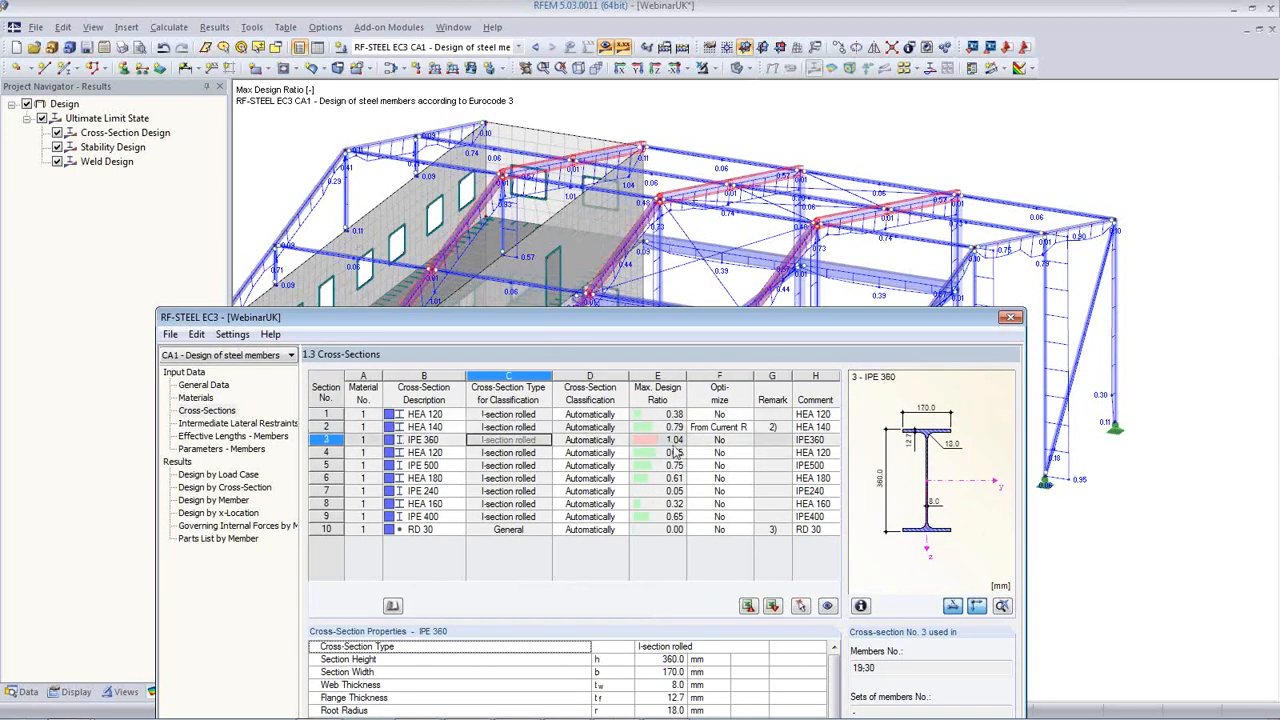
{"action": "left_click", "coordinate": [718, 440]}
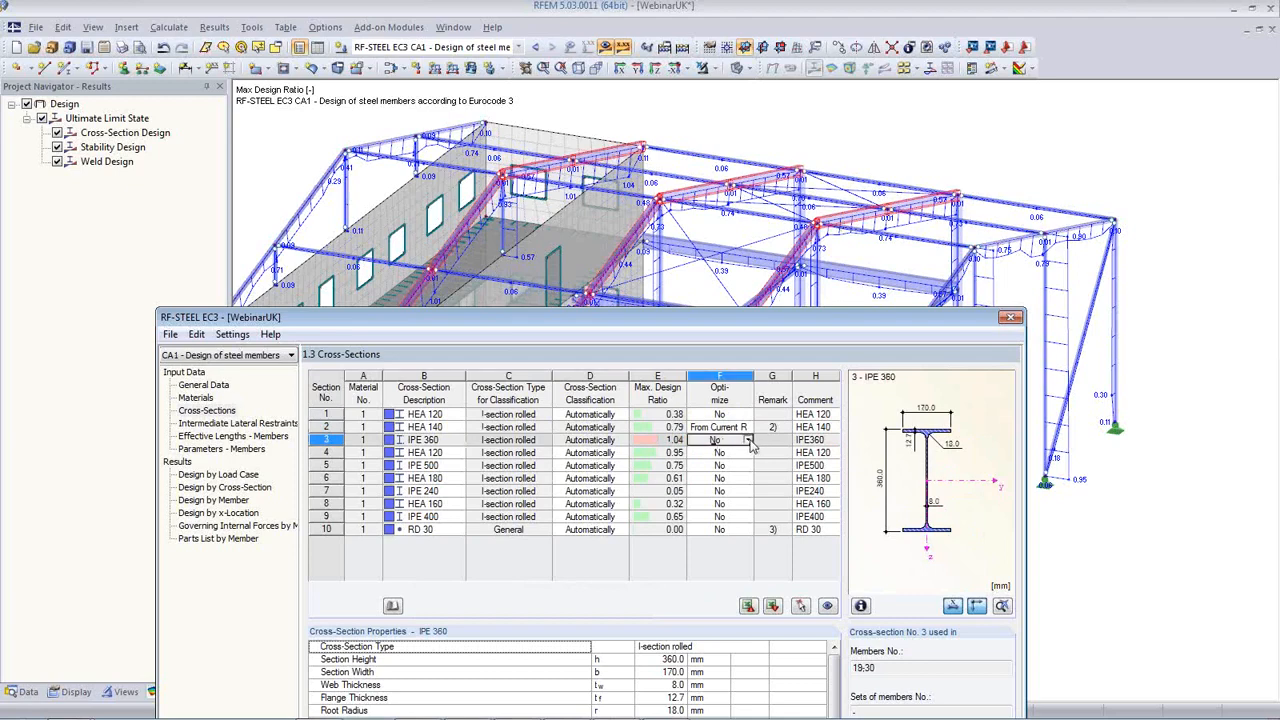
{"action": "left_click", "coordinate": [748, 441]}
{"action": "left_click", "coordinate": [720, 463]}
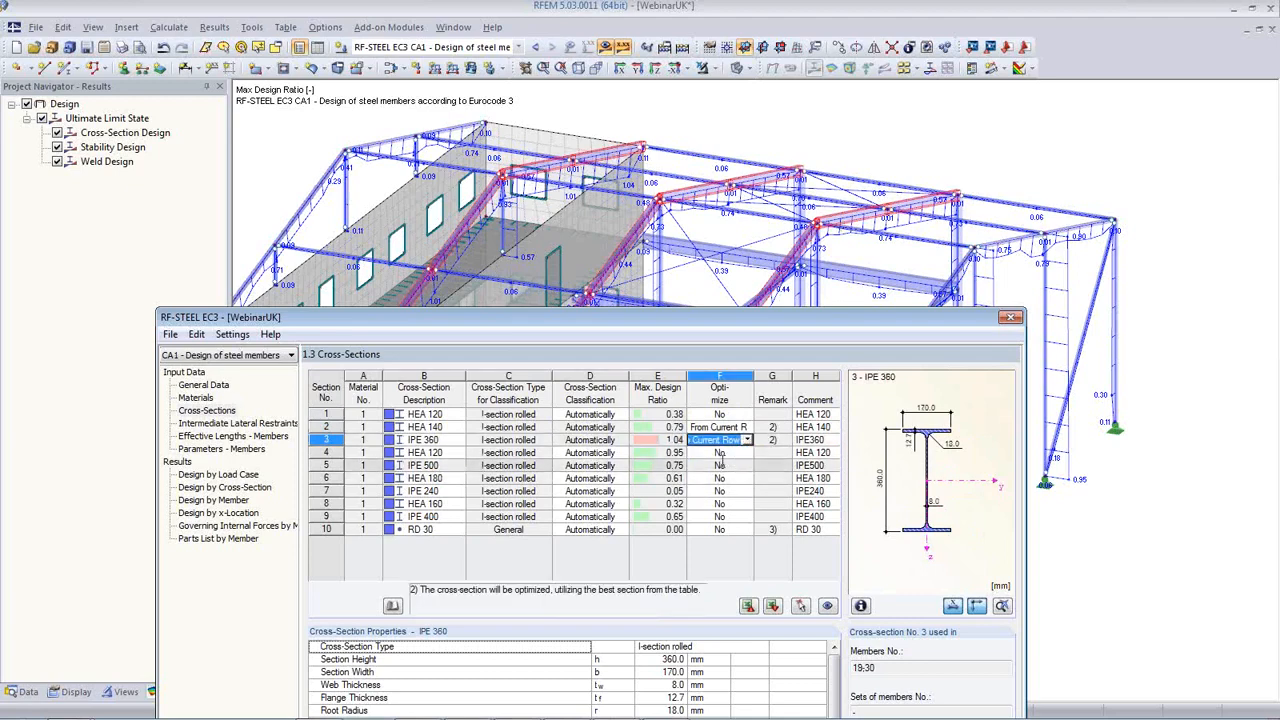
{"action": "left_click", "coordinate": [738, 453]}
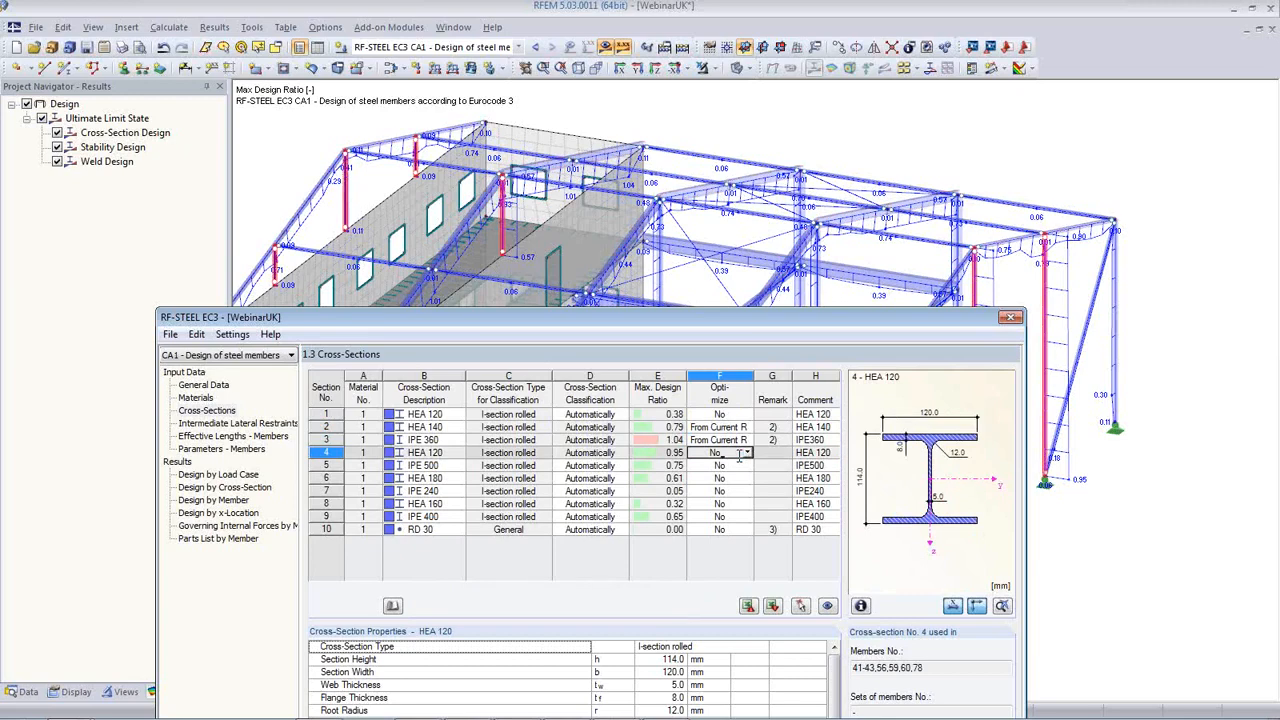
{"action": "key", "text": "Down"}
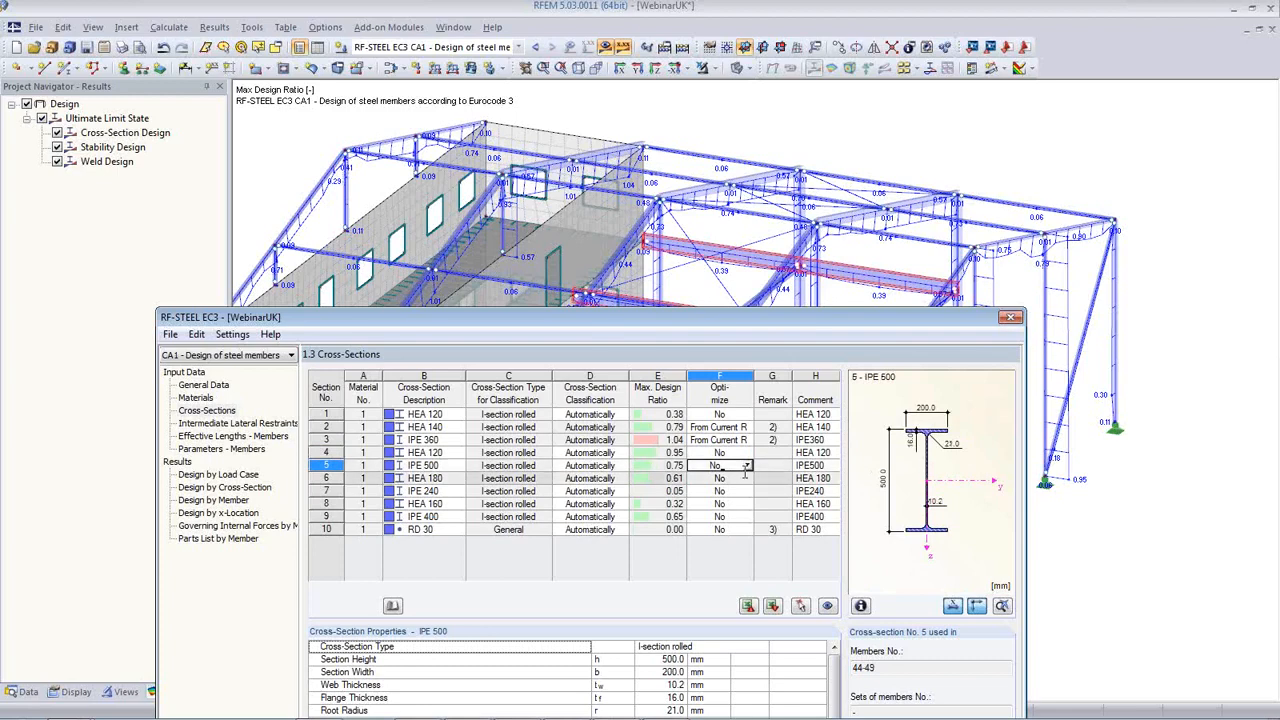
{"action": "left_click", "coordinate": [747, 466]}
{"action": "left_click", "coordinate": [740, 493]}
Set the optimization of section 6 (HEA 180) and section 7 (IPE 240) to From current row
{"action": "left_click_drag", "start_coordinate": [687, 321], "coordinate": [698, 495]}
{"action": "left_click", "coordinate": [730, 653]}
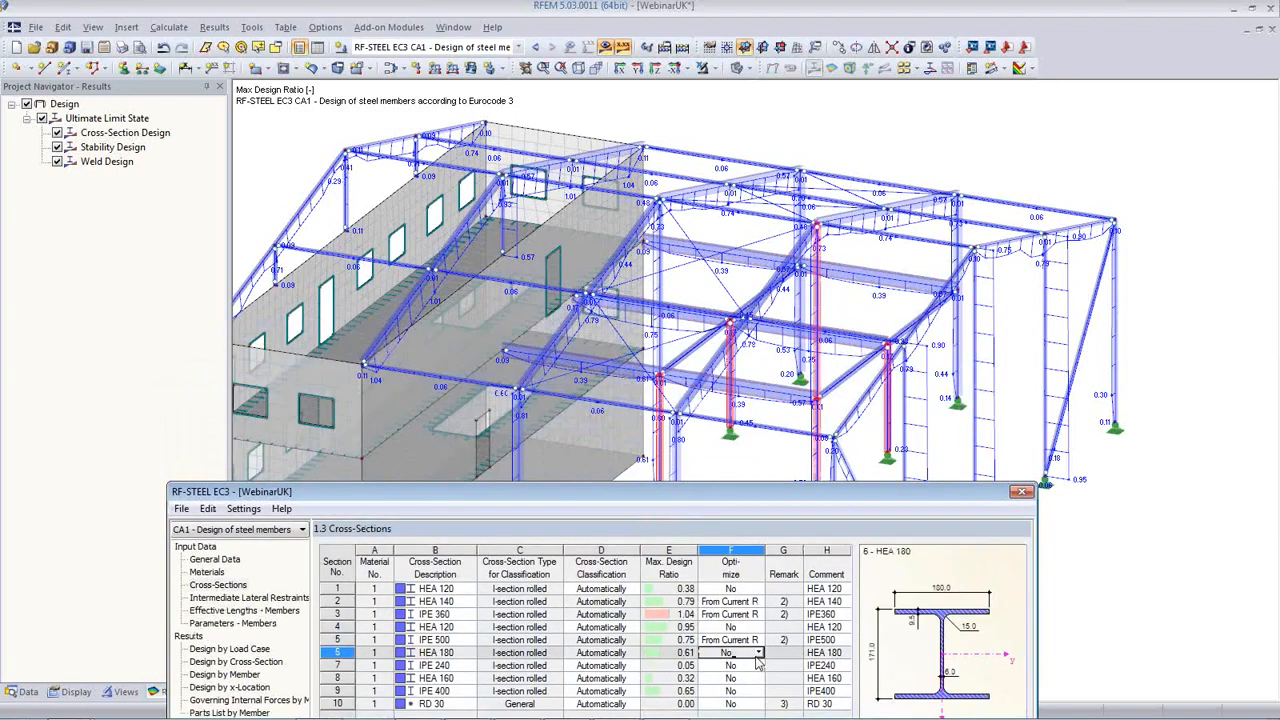
{"action": "left_click", "coordinate": [758, 652]}
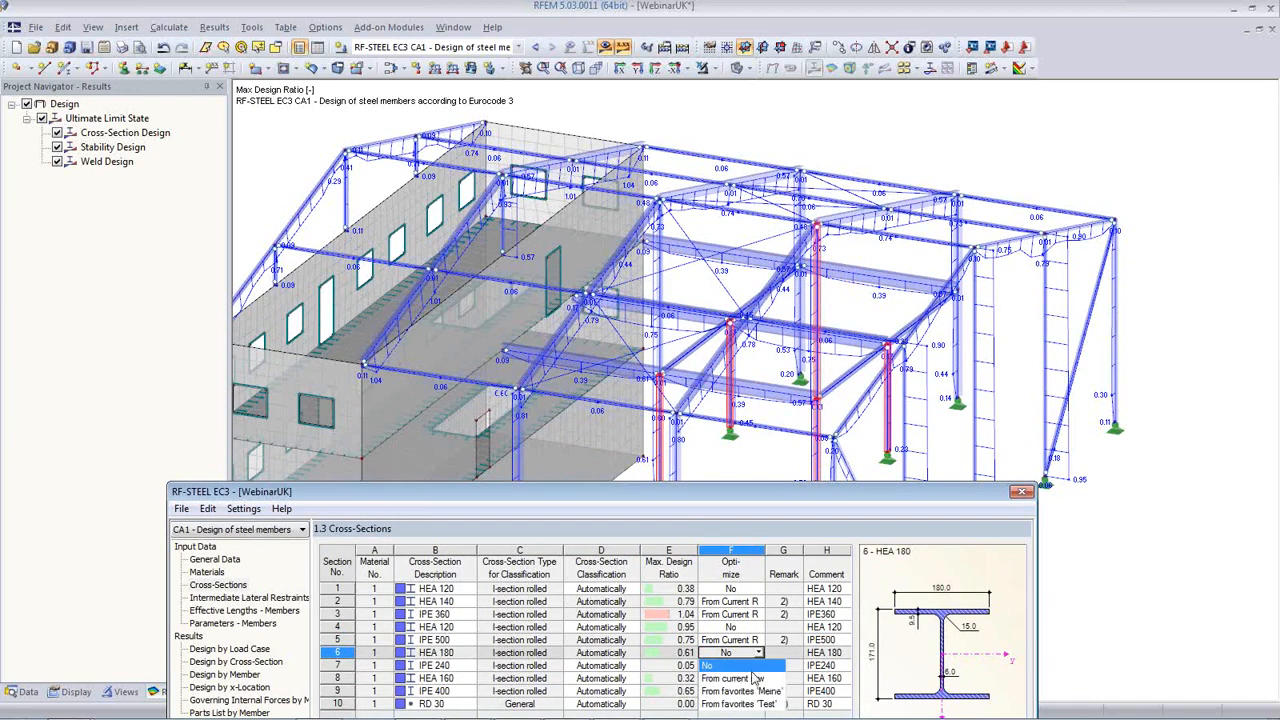
{"action": "left_click", "coordinate": [745, 677]}
{"action": "left_click", "coordinate": [754, 668]}
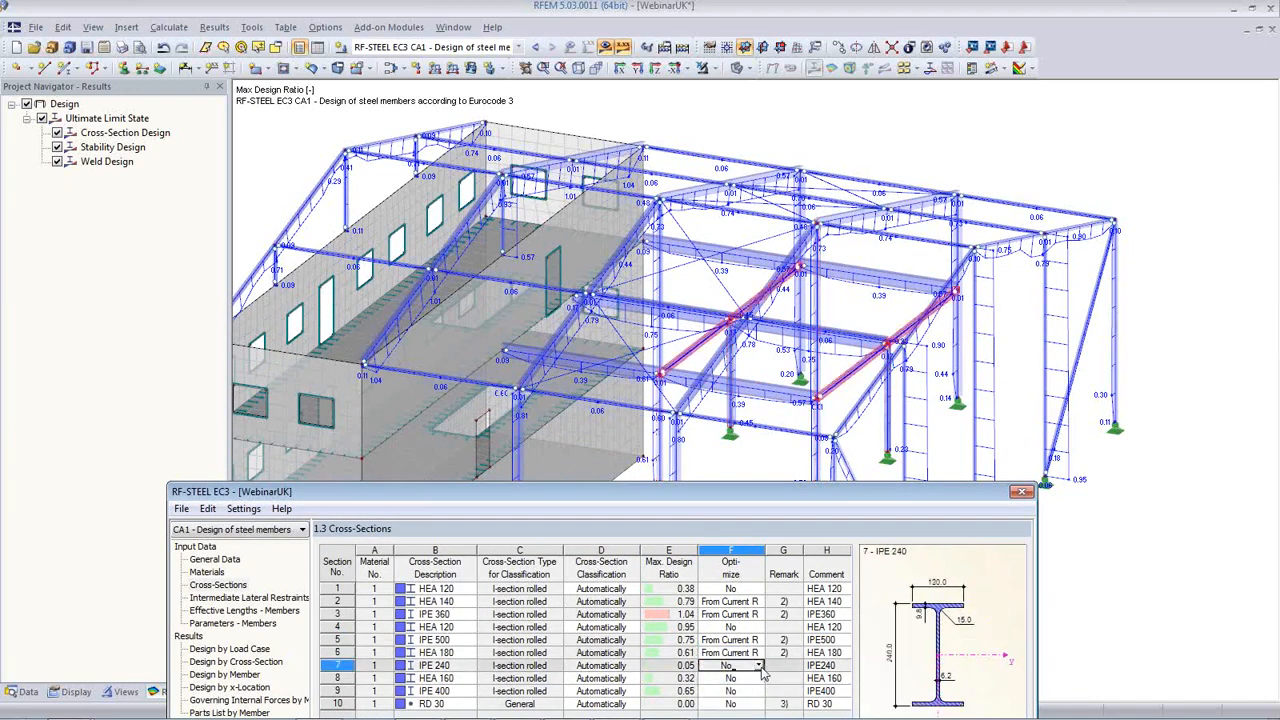
{"action": "left_click", "coordinate": [759, 666]}
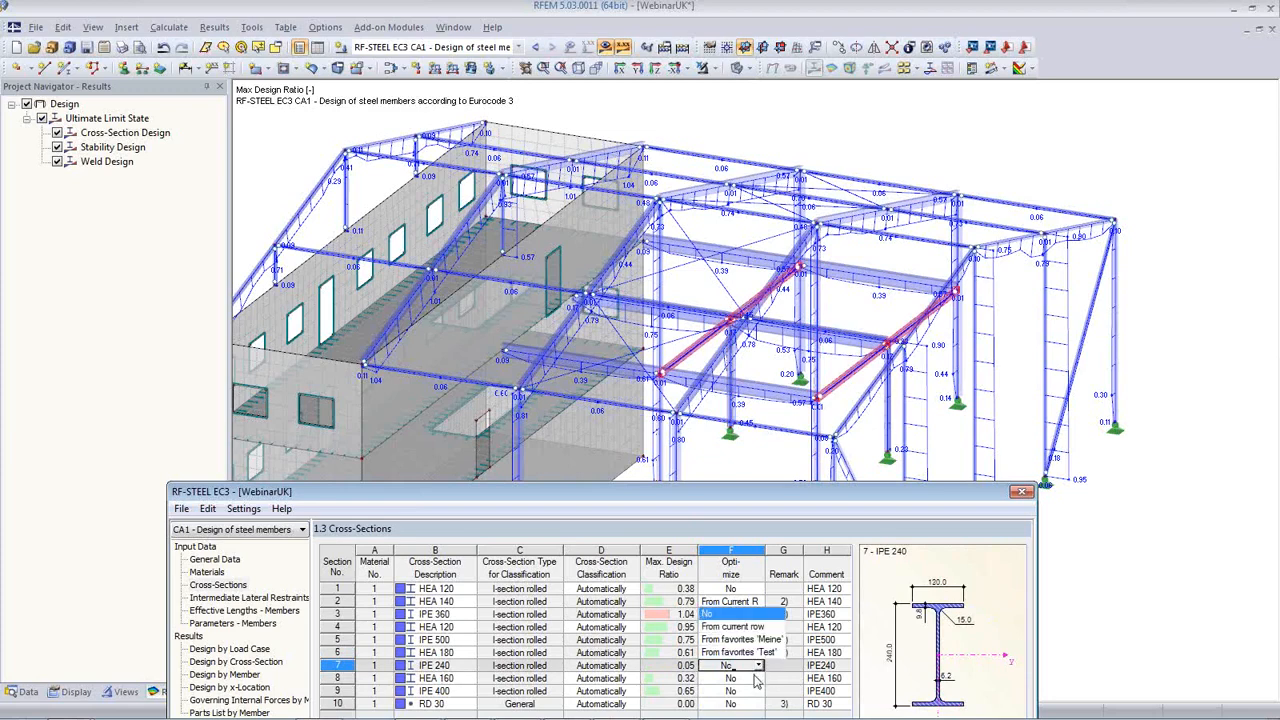
{"action": "left_click", "coordinate": [750, 627]}
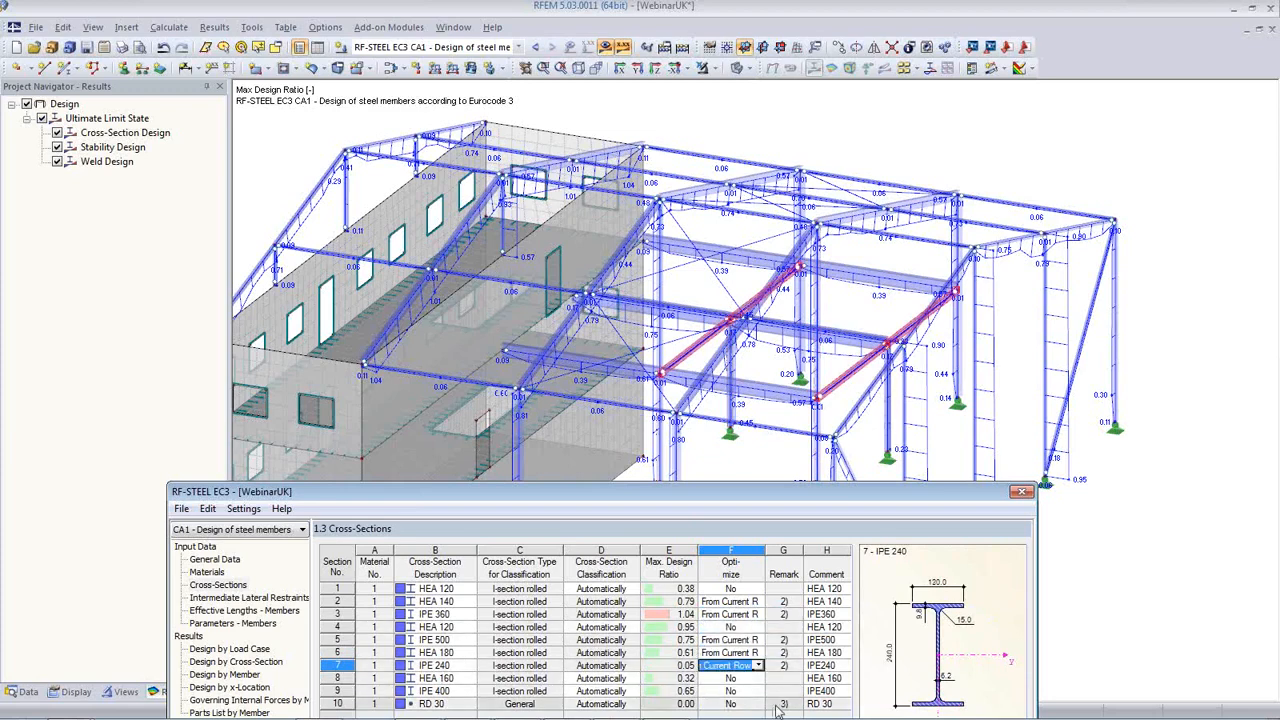
Set the optimization of section 8 (HEA 160) and section 9 (IPE 400) to From current row
{"action": "left_click", "coordinate": [758, 680]}
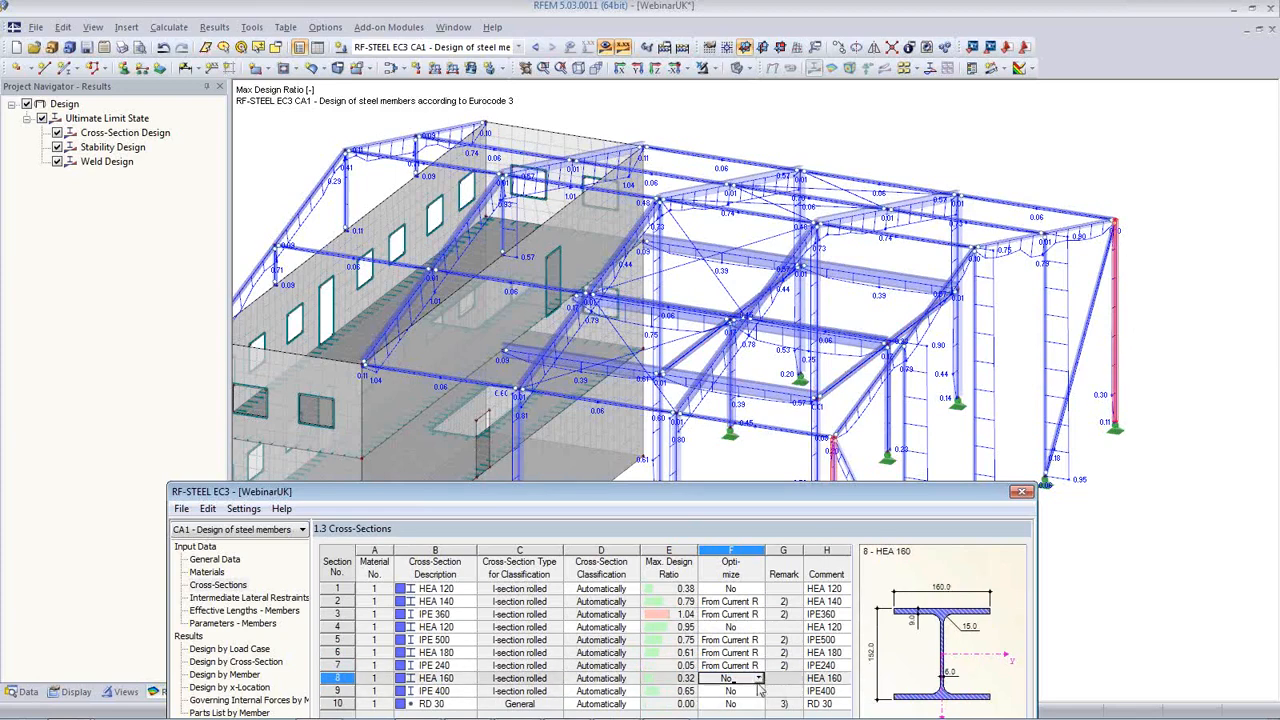
{"action": "left_click", "coordinate": [758, 680]}
{"action": "left_click", "coordinate": [738, 665]}
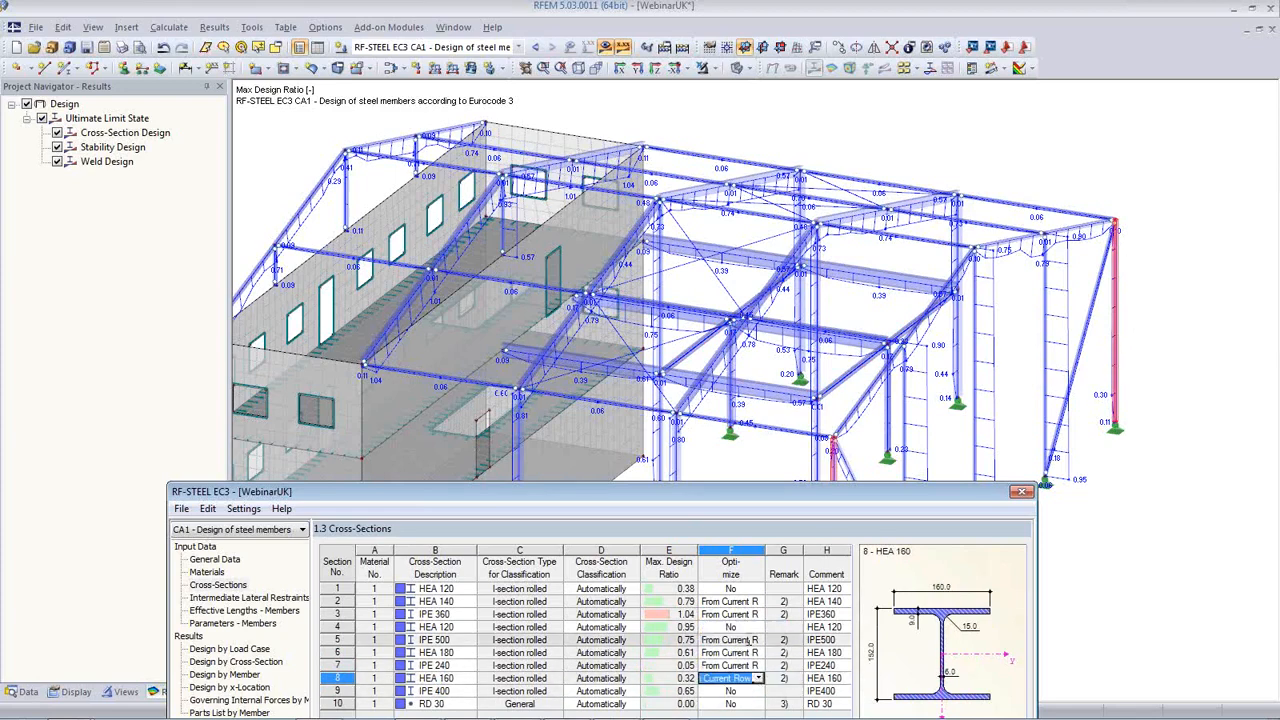
{"action": "left_click_drag", "start_coordinate": [680, 492], "coordinate": [674, 411]}
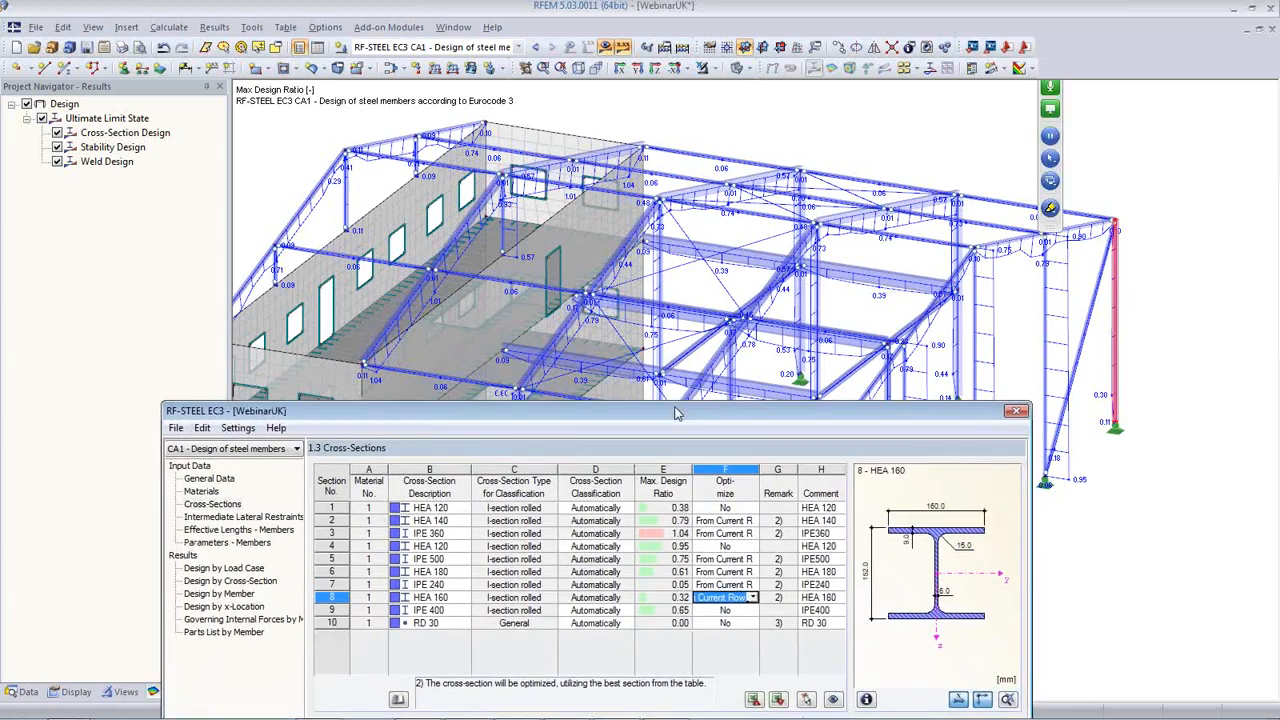
{"action": "left_click", "coordinate": [740, 611]}
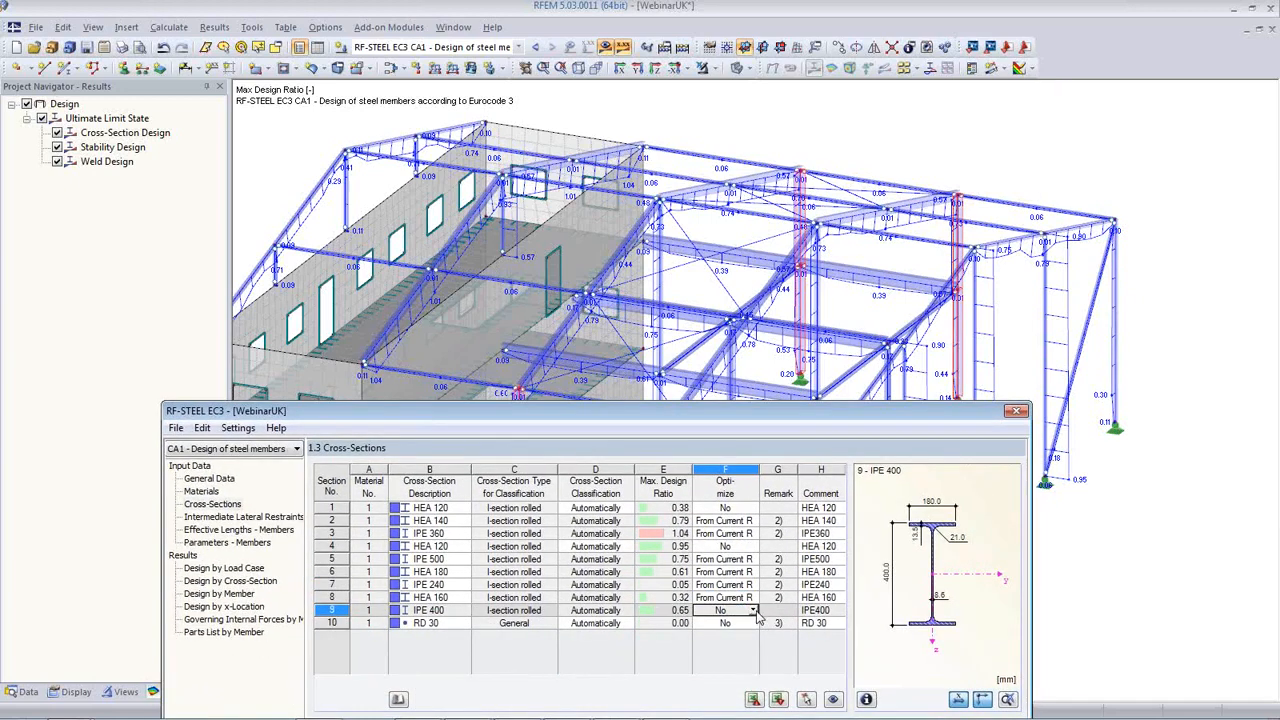
{"action": "left_click", "coordinate": [755, 611]}
{"action": "left_click", "coordinate": [727, 636]}
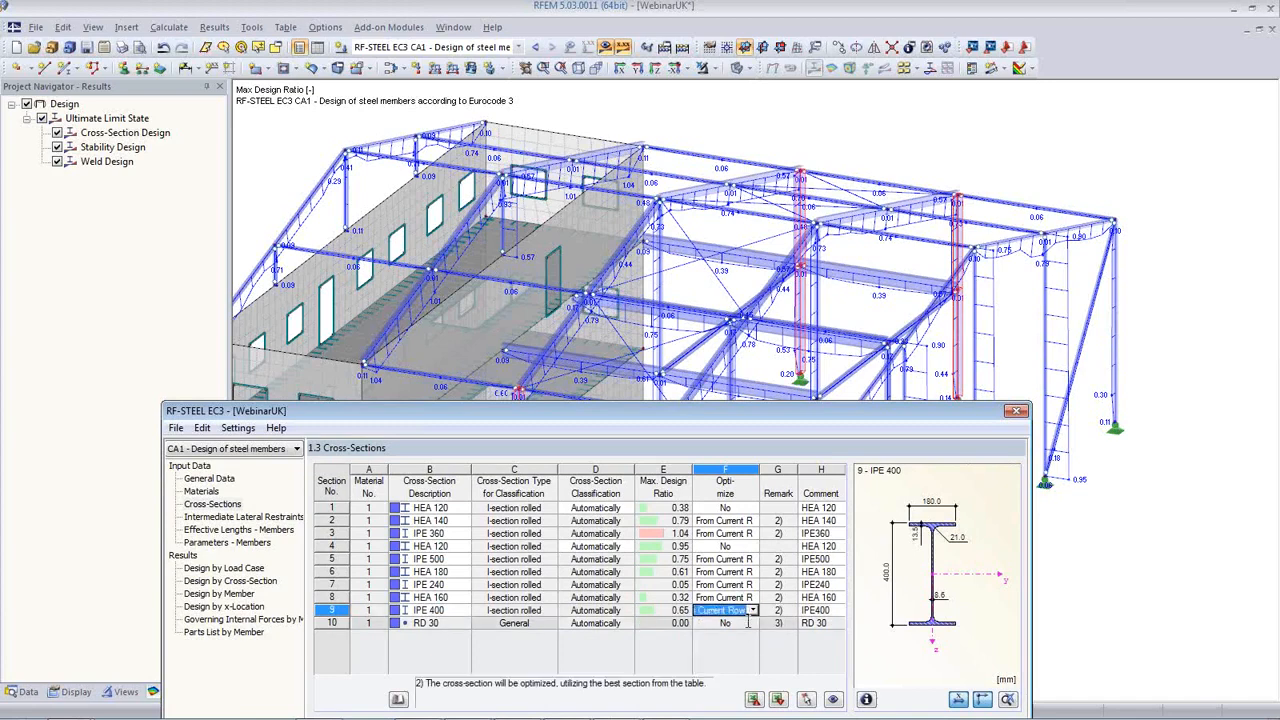
{"action": "left_click", "coordinate": [745, 623]}
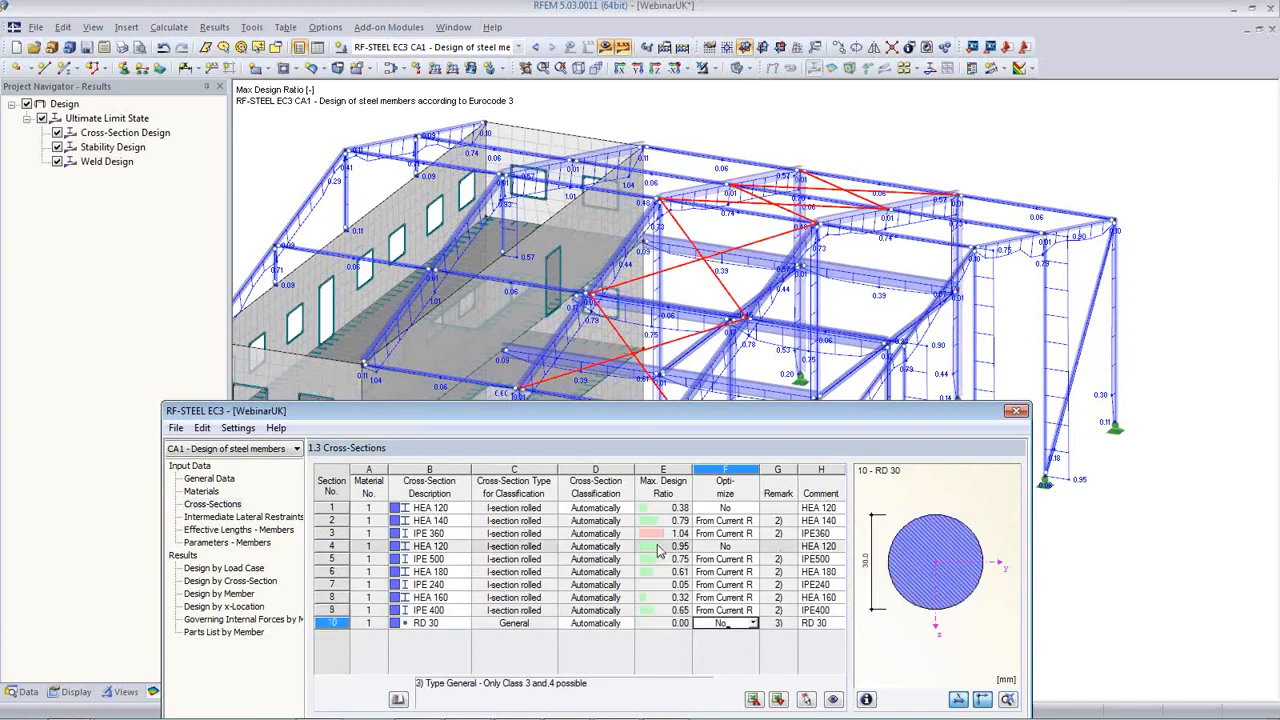
{"action": "left_click_drag", "start_coordinate": [608, 418], "coordinate": [567, 444]}
{"action": "left_click", "coordinate": [667, 633]}
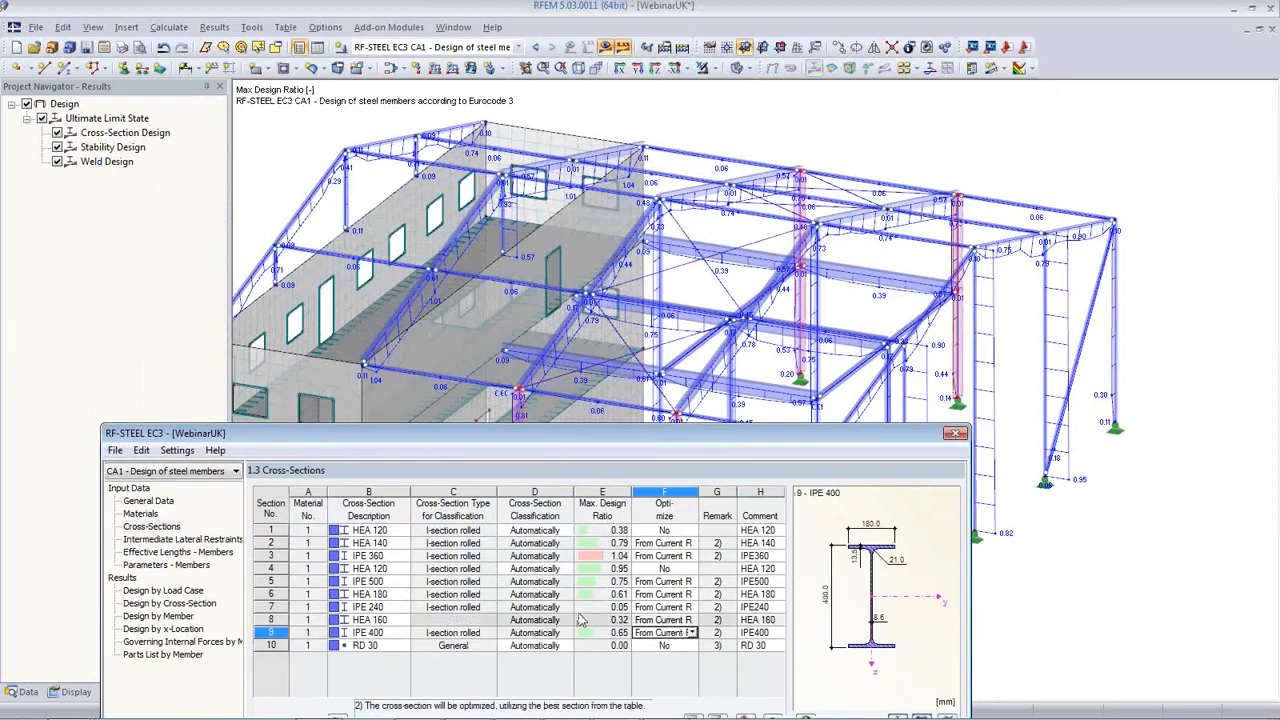
Open the members' effective lengths and pick the IPE 400 column nearest the concrete building's front corner in the model
{"action": "left_click_drag", "start_coordinate": [748, 440], "coordinate": [865, 557]}
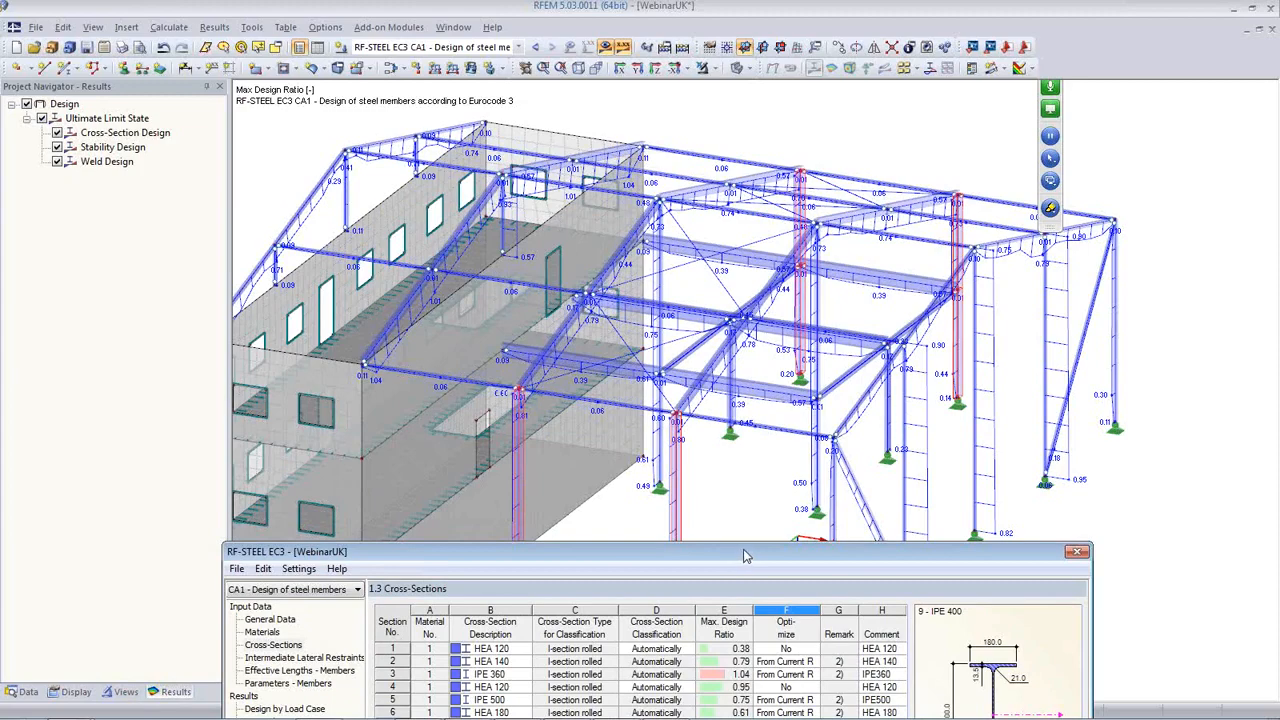
{"action": "left_click_drag", "start_coordinate": [744, 556], "coordinate": [716, 172]}
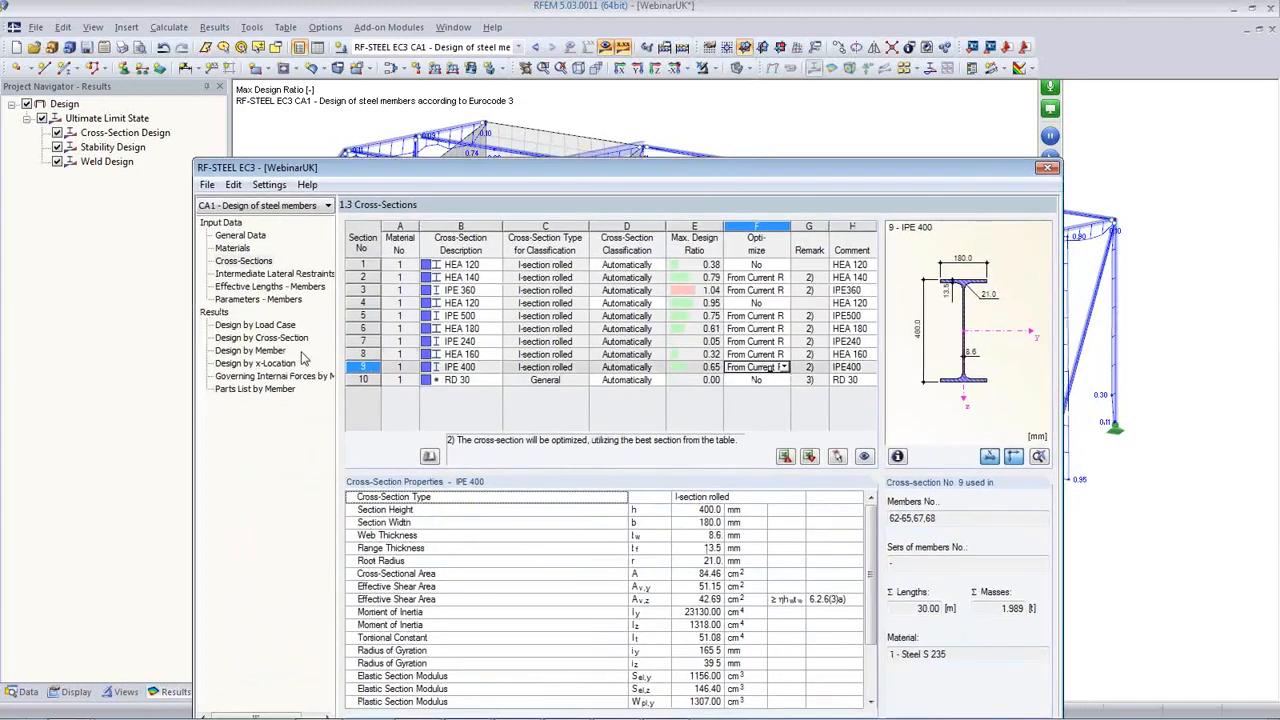
{"action": "left_click", "coordinate": [278, 288]}
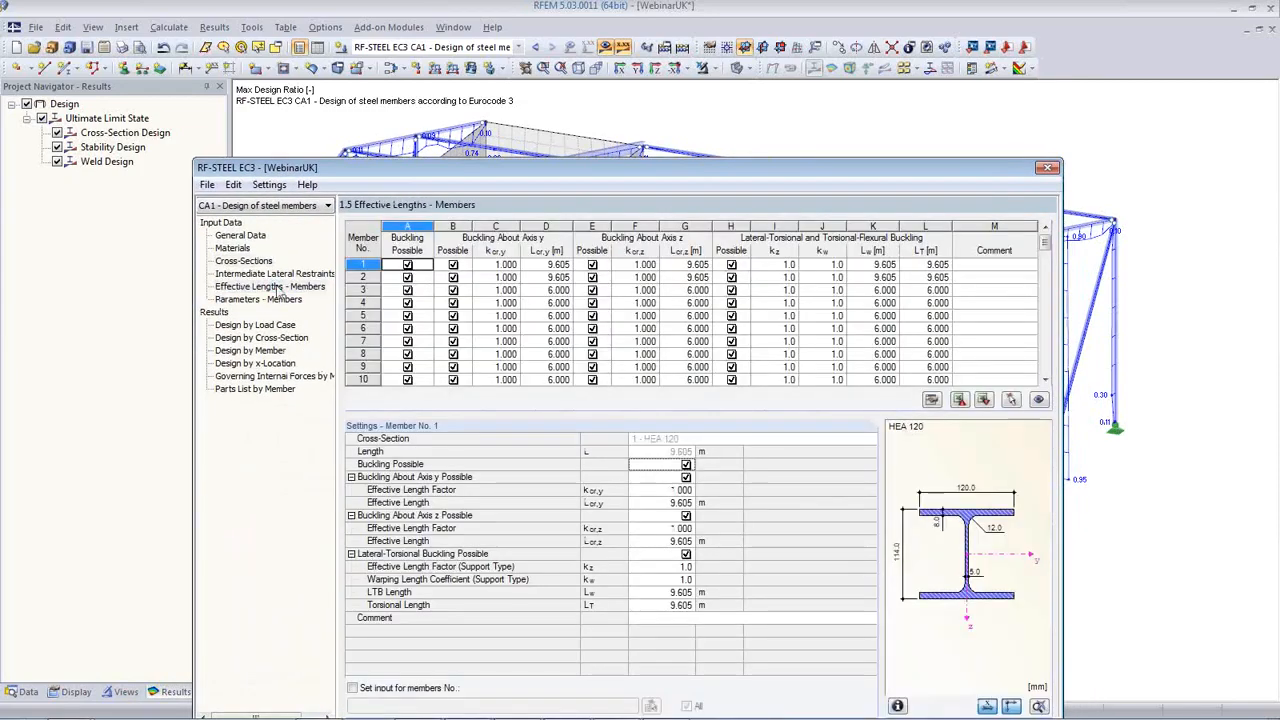
{"action": "left_click_drag", "start_coordinate": [524, 171], "coordinate": [449, 107]}
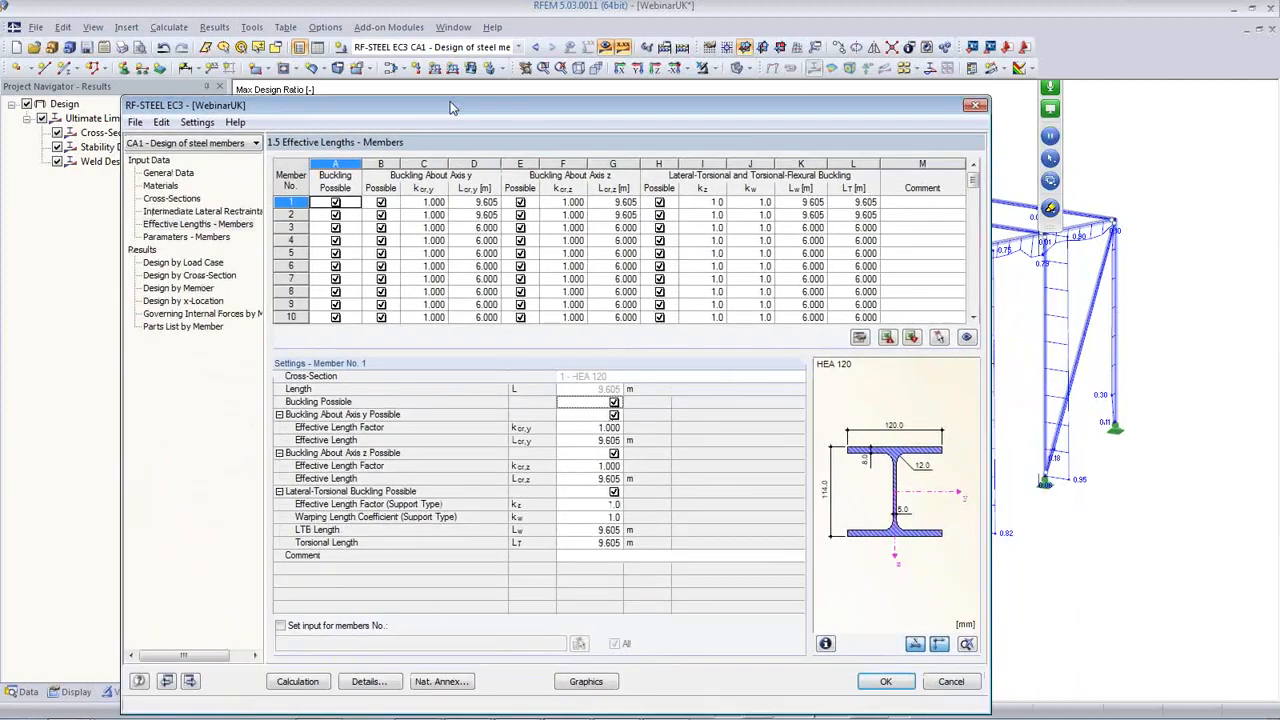
{"action": "left_click", "coordinate": [936, 338]}
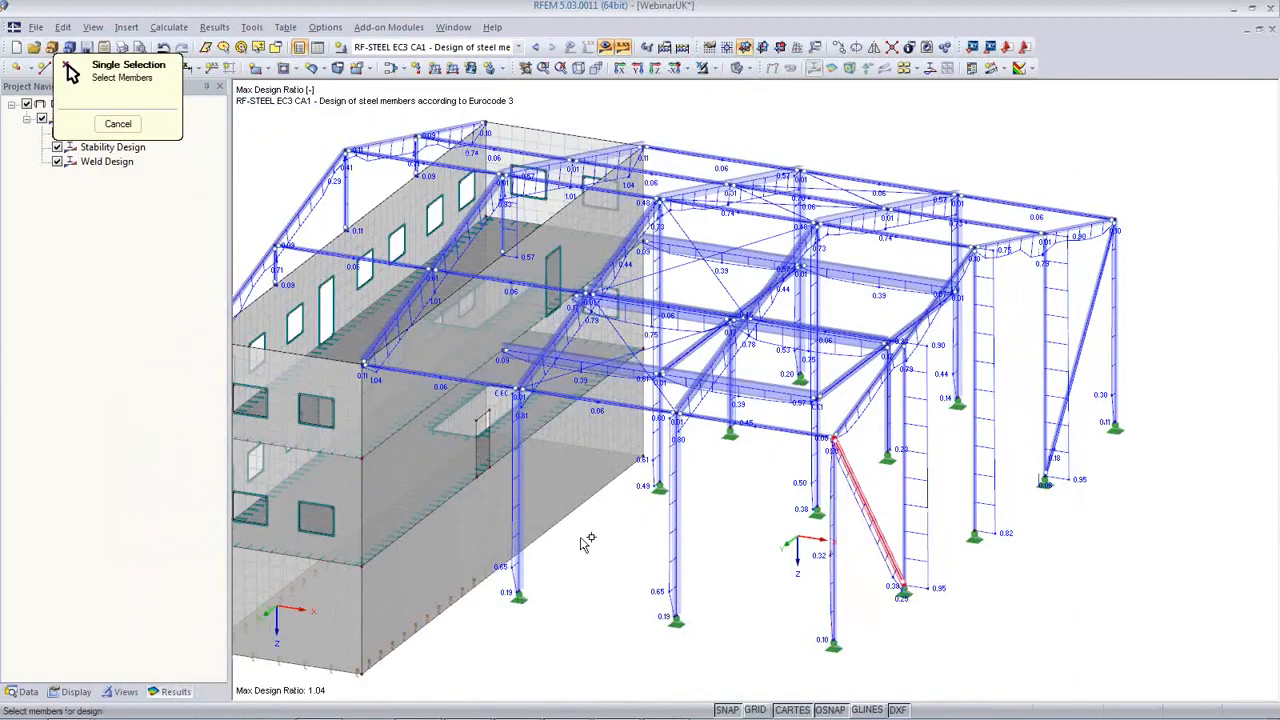
{"action": "left_click", "coordinate": [519, 518]}
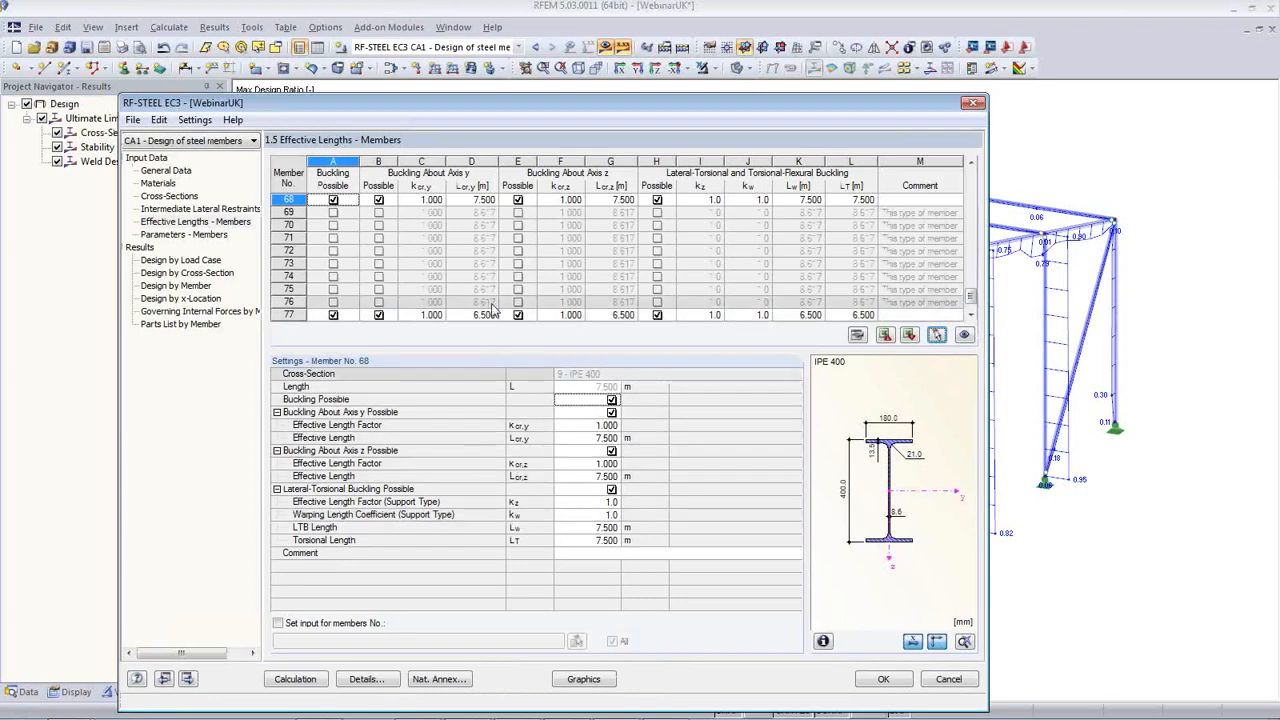
Set the effective length factor for buckling about axis y of member 68 to 6
{"action": "left_click", "coordinate": [421, 199]}
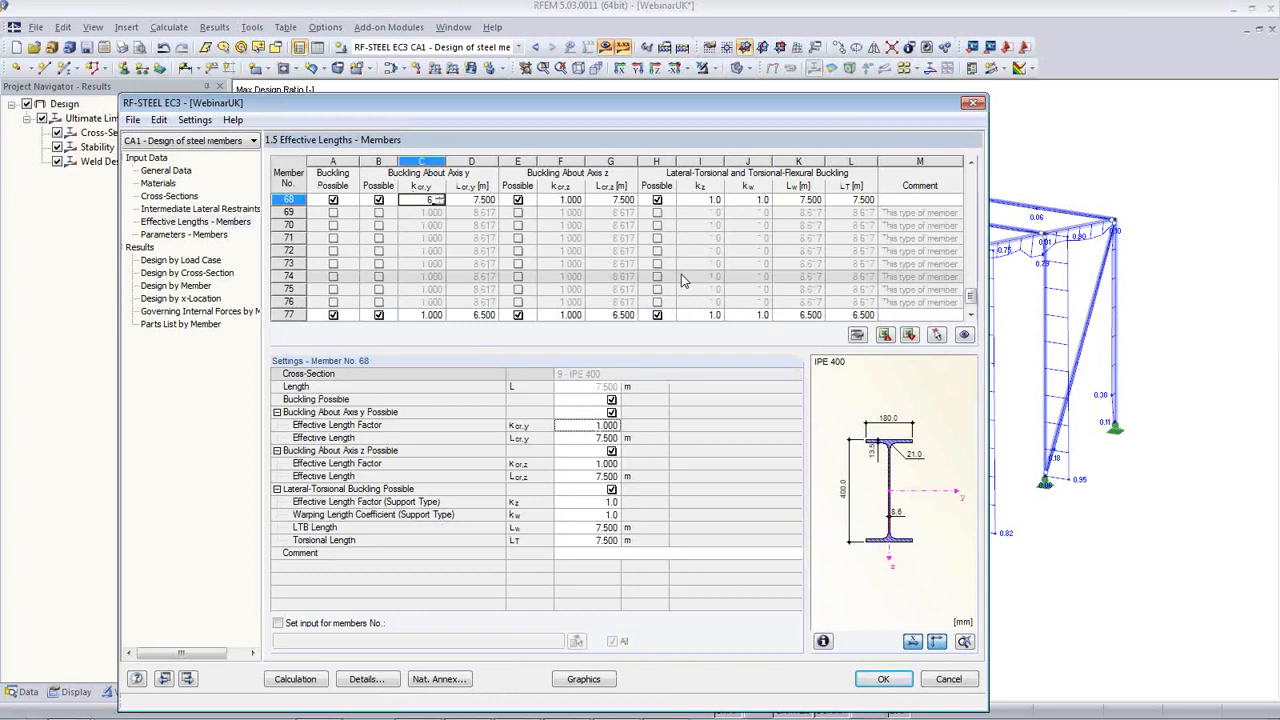
{"action": "type", "text": "6"}
{"action": "key", "text": "Return"}
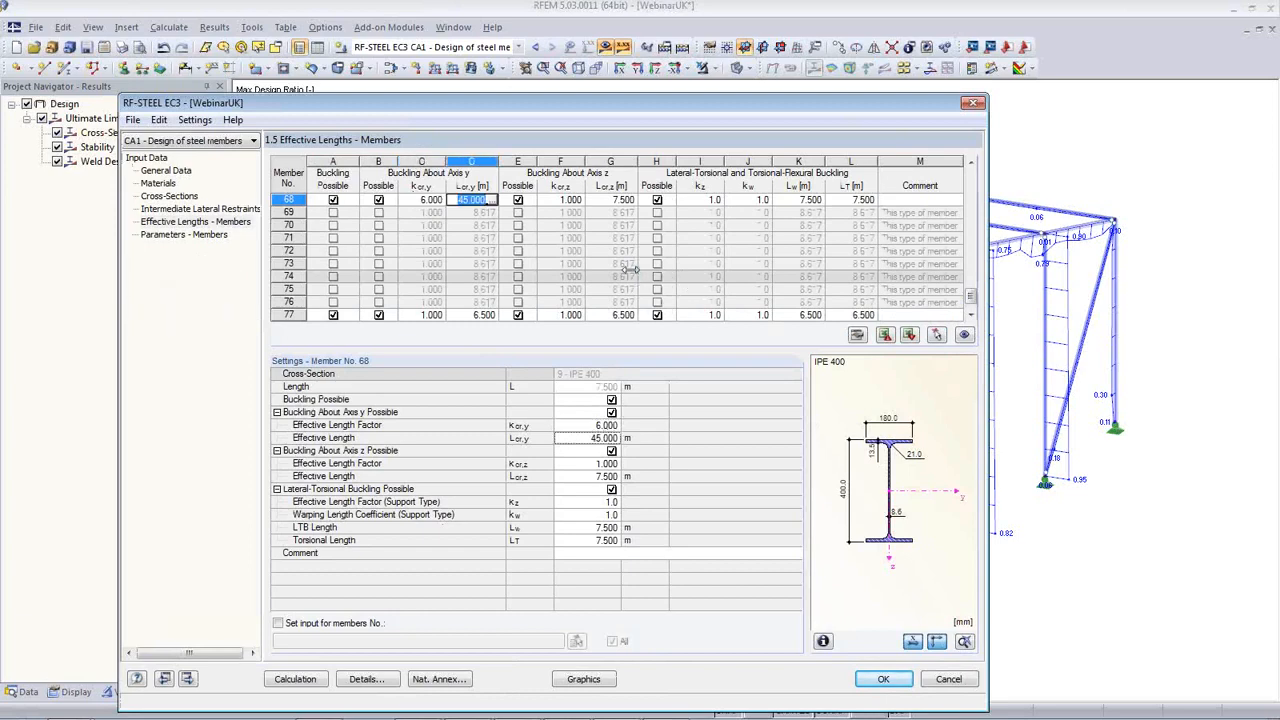
{"action": "left_click", "coordinate": [491, 200]}
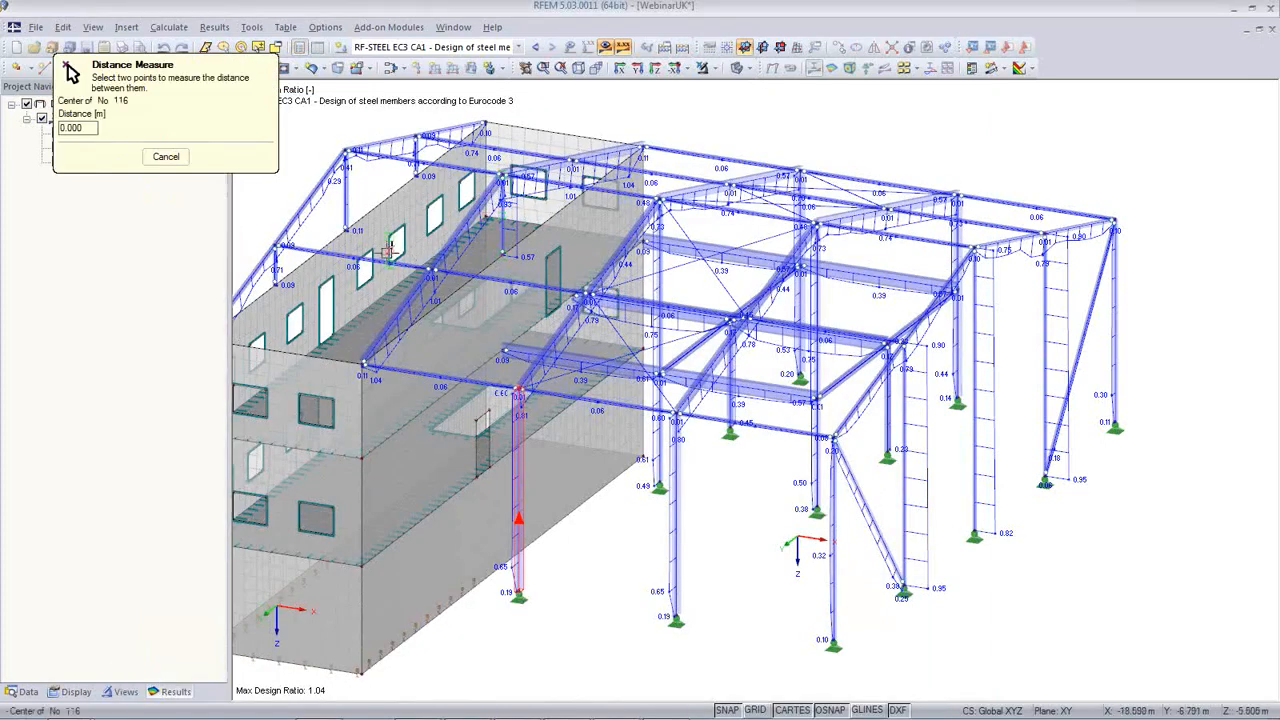
{"action": "left_click", "coordinate": [166, 158]}
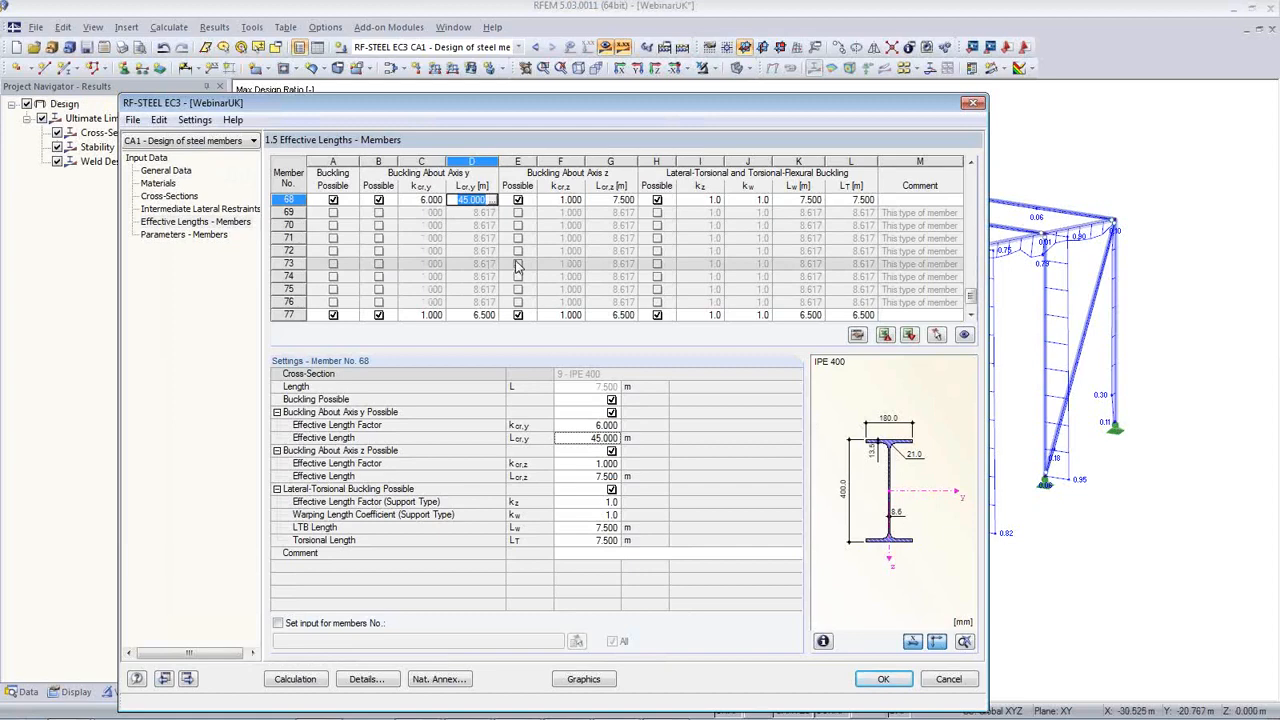
{"action": "left_click", "coordinate": [570, 438]}
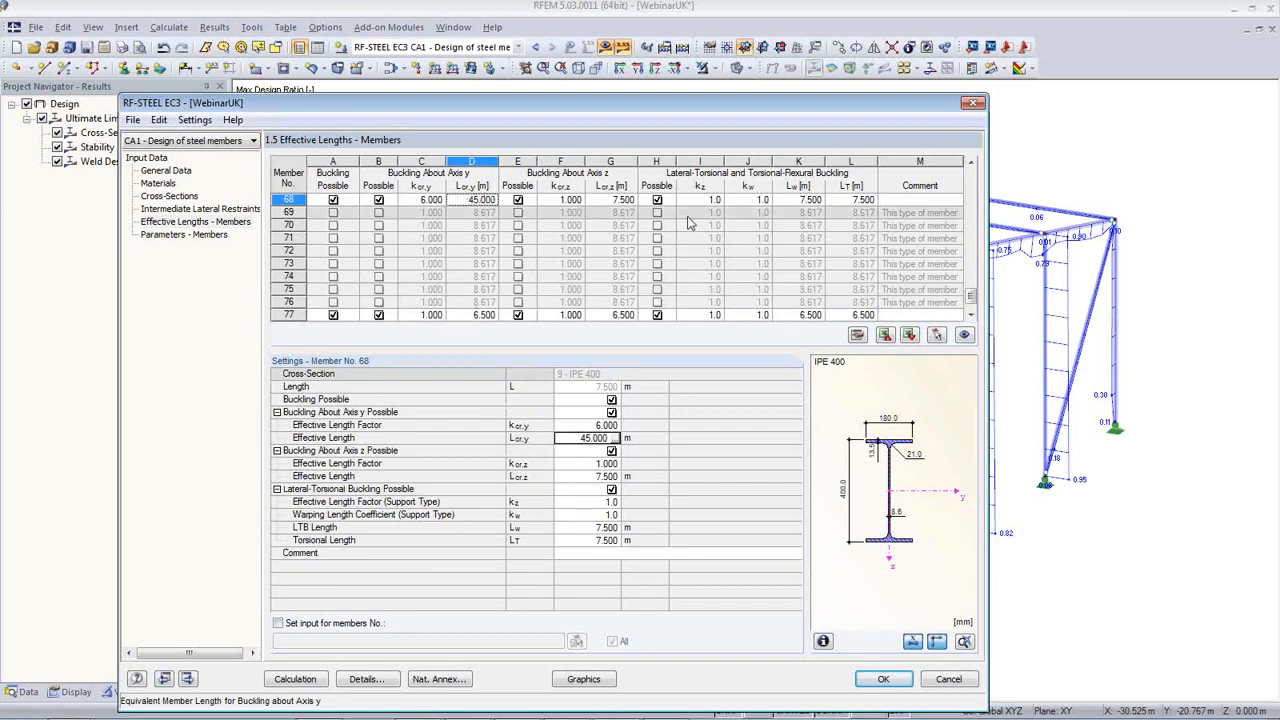
Pick the next front IPE 400 column (member 67) in the model and set its effective length about axis y to 45 m
{"action": "left_click", "coordinate": [936, 334]}
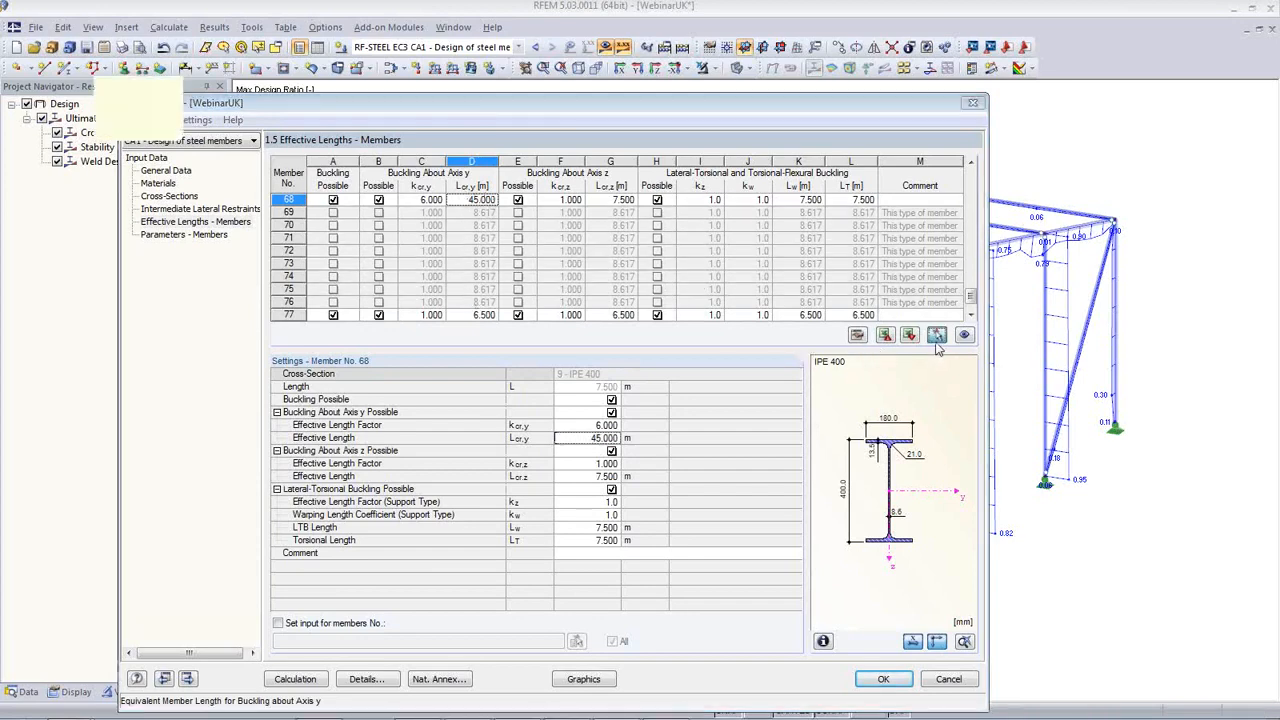
{"action": "left_click", "coordinate": [674, 500]}
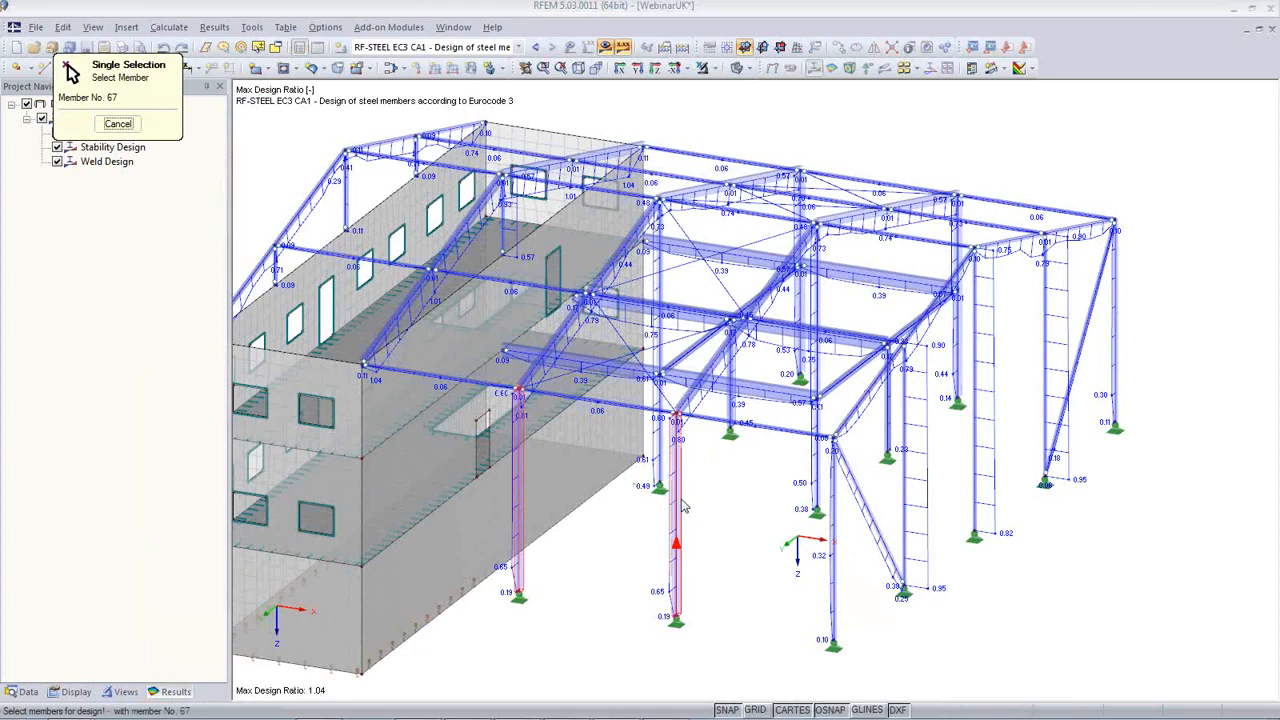
{"action": "left_click", "coordinate": [474, 212]}
{"action": "key", "text": "ctrl+c"}
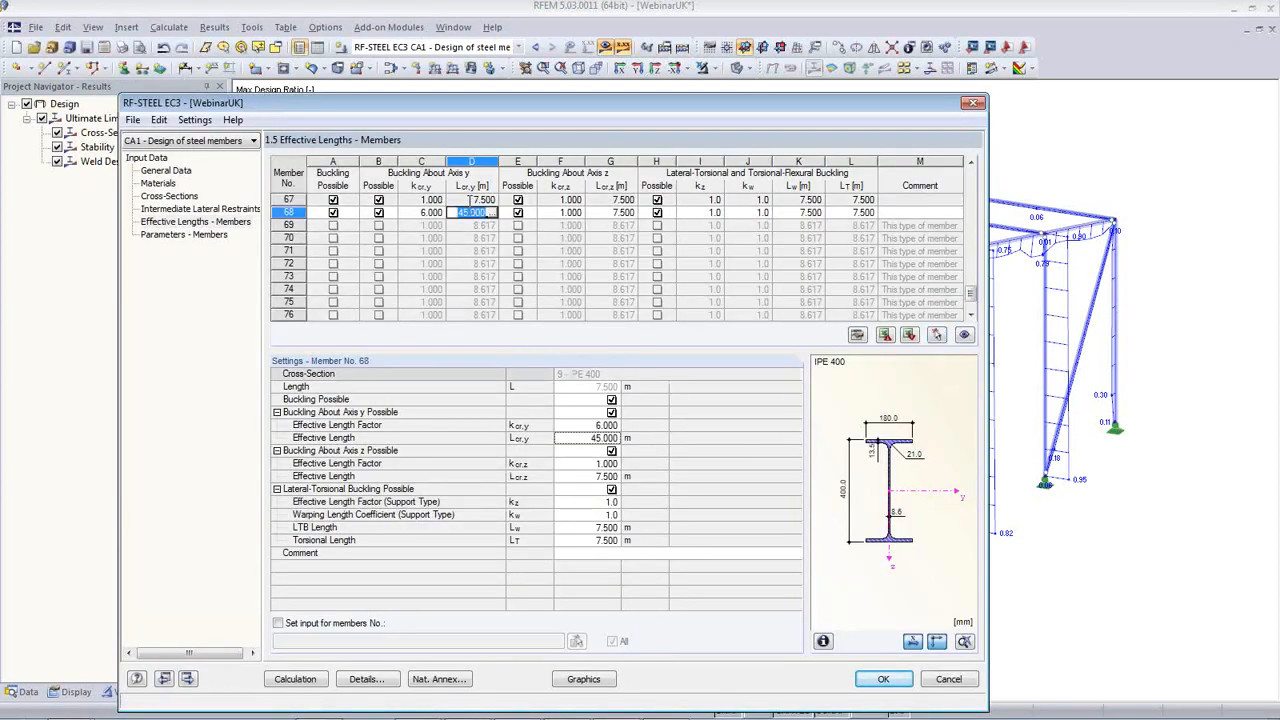
{"action": "left_click", "coordinate": [469, 201]}
{"action": "key", "text": "ctrl+v"}
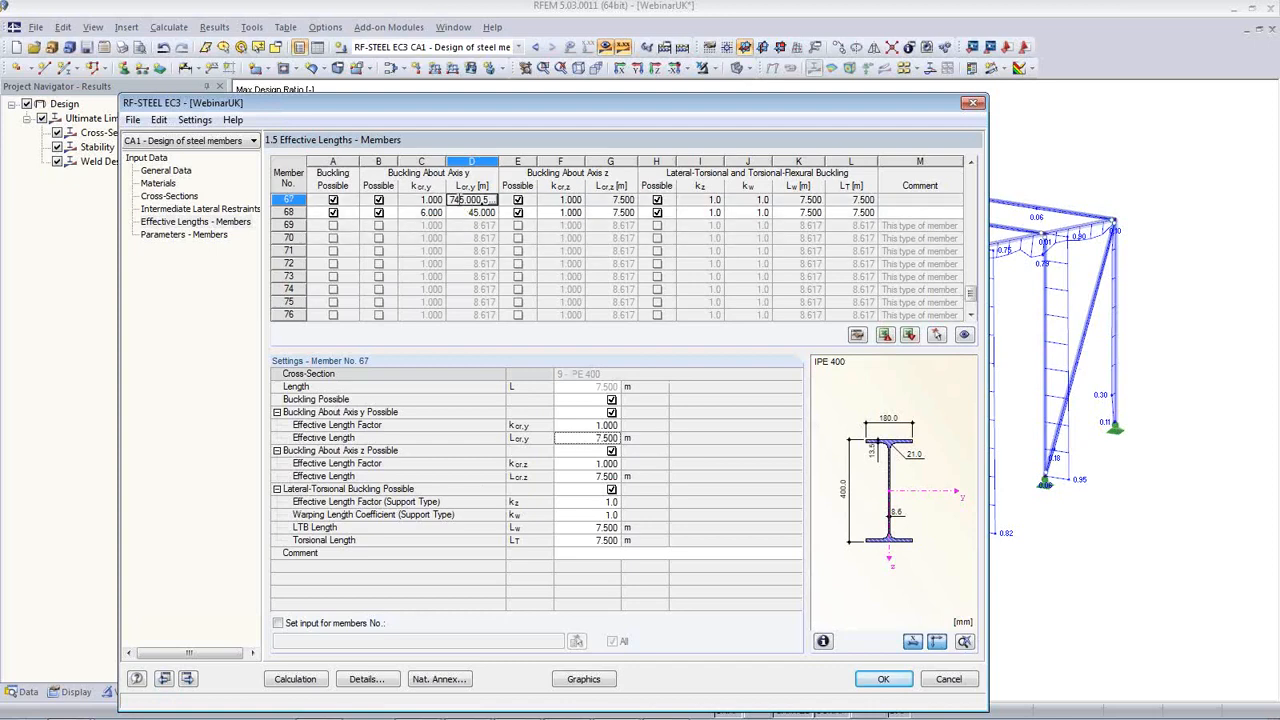
{"action": "key", "text": "ctrl+z"}
{"action": "key", "text": "ctrl+v"}
{"action": "key", "text": "Return"}
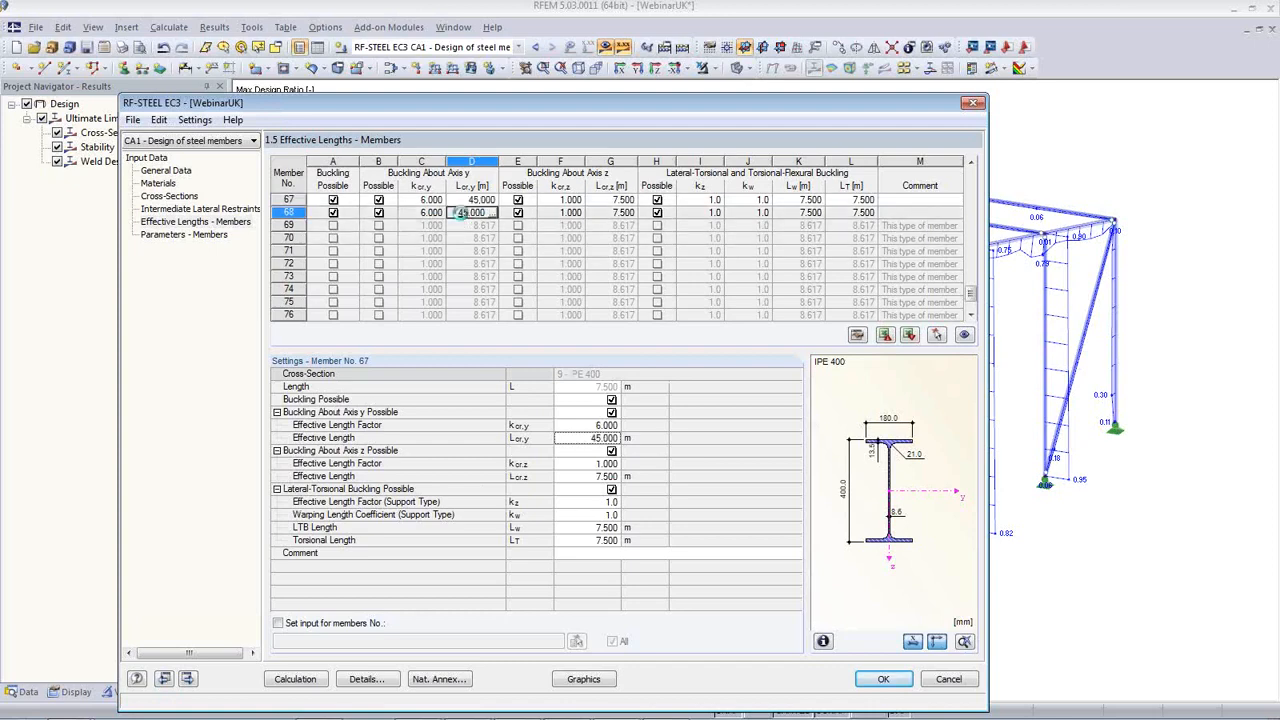
Pick member 63, an upper IPE 400 column segment at the hall's rear, and set its effective length about axis y to 45 m
{"action": "left_click", "coordinate": [936, 334]}
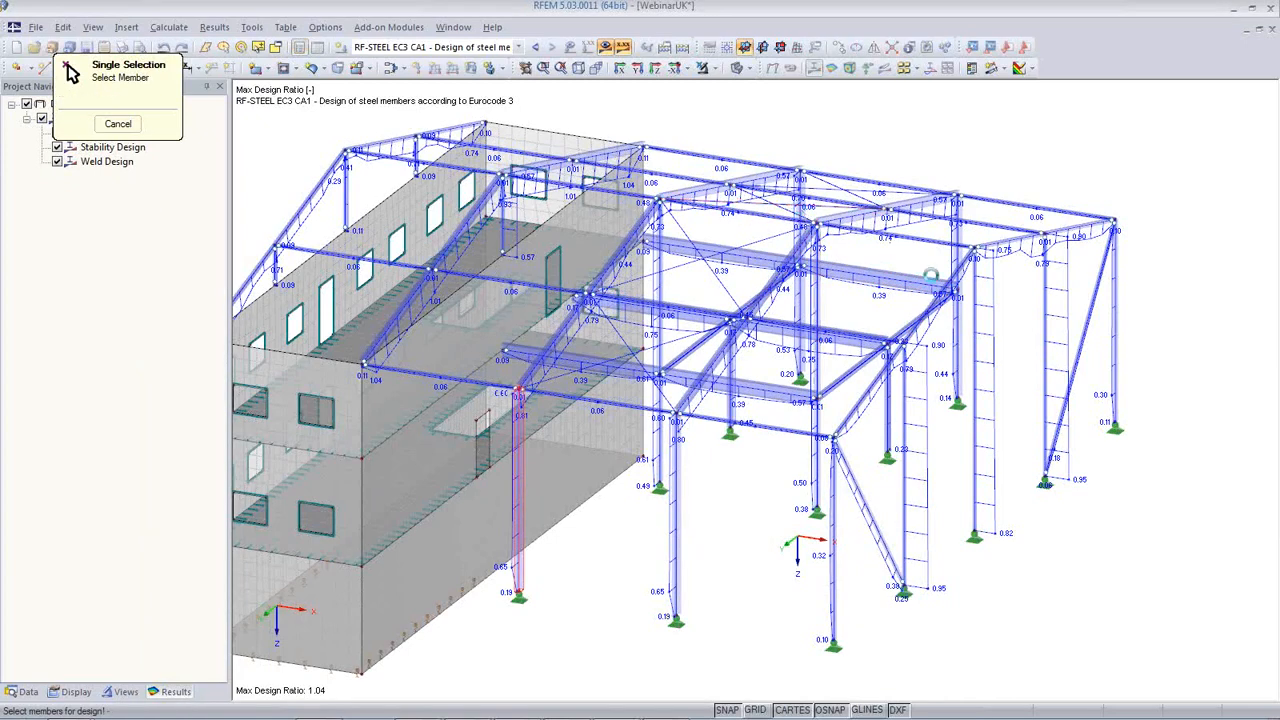
{"action": "left_click", "coordinate": [957, 262]}
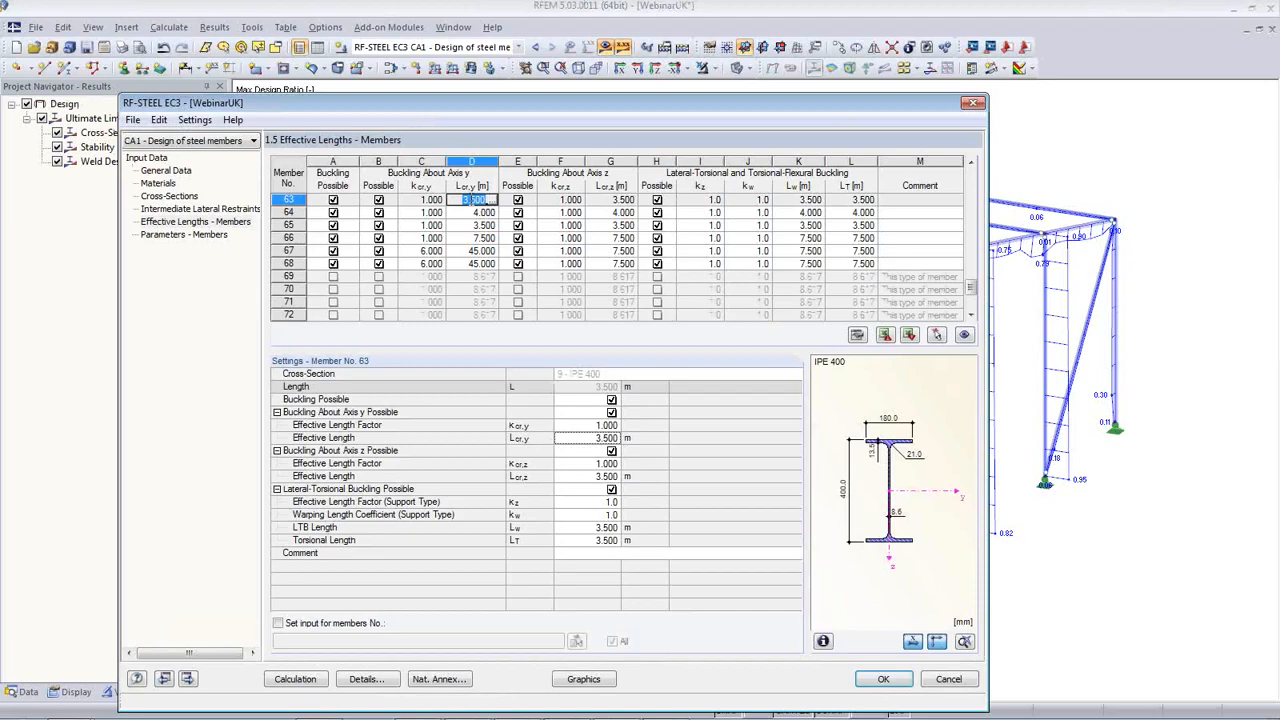
{"action": "type", "text": "45,000"}
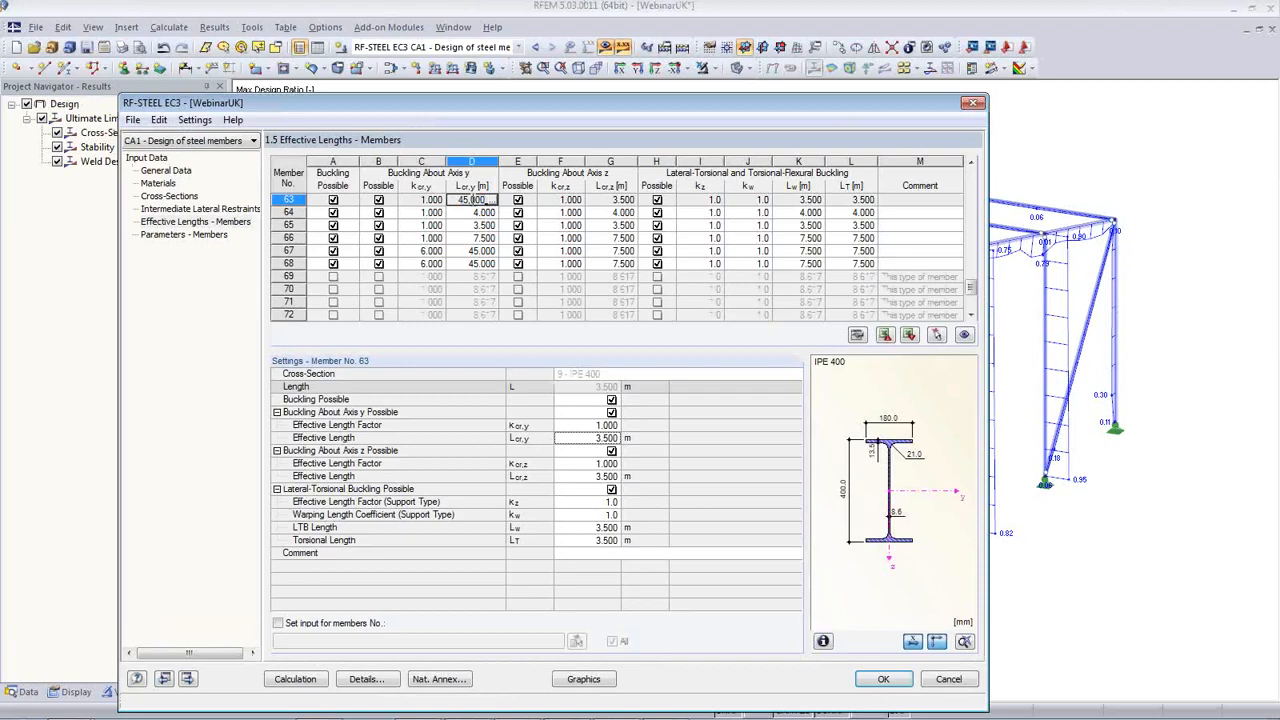
Pick the neighbouring upper rear column segment (member 65) in the model and set its effective length about axis y to 45 m
{"action": "left_click", "coordinate": [935, 335]}
{"action": "scroll", "coordinate": [690, 185], "scroll_direction": "up", "scroll_amount": 5}
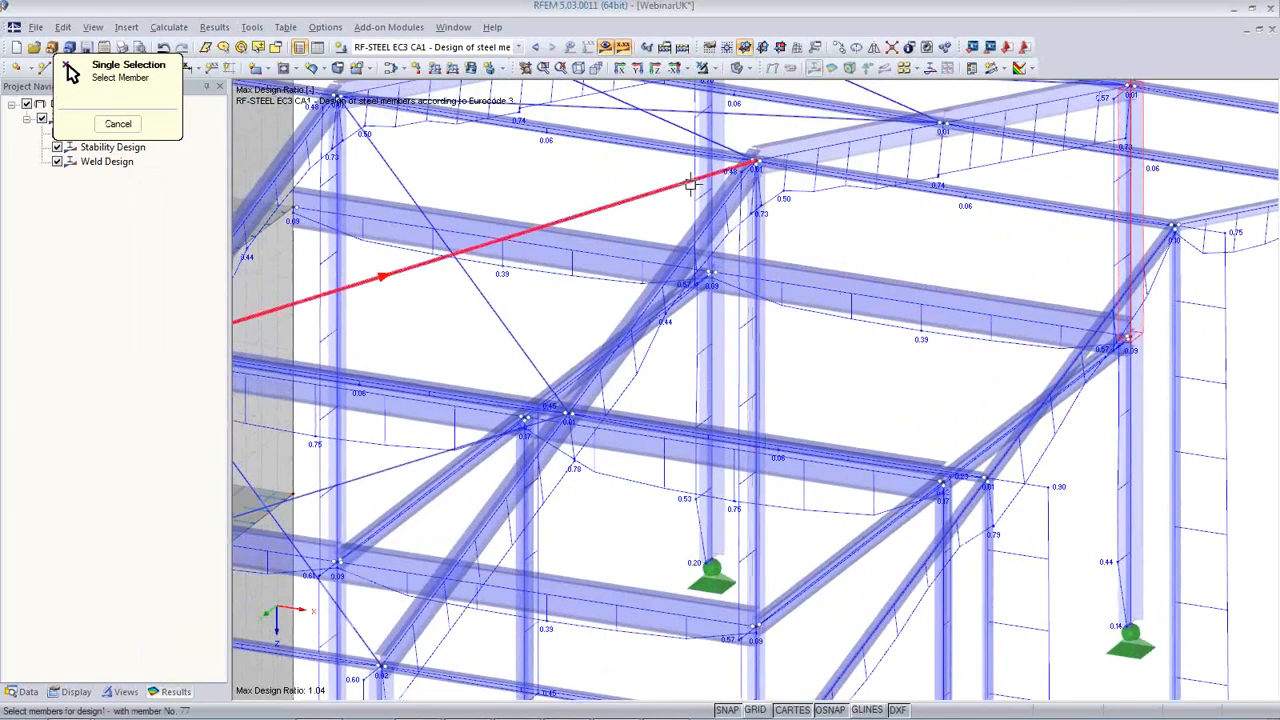
{"action": "left_click", "coordinate": [708, 178]}
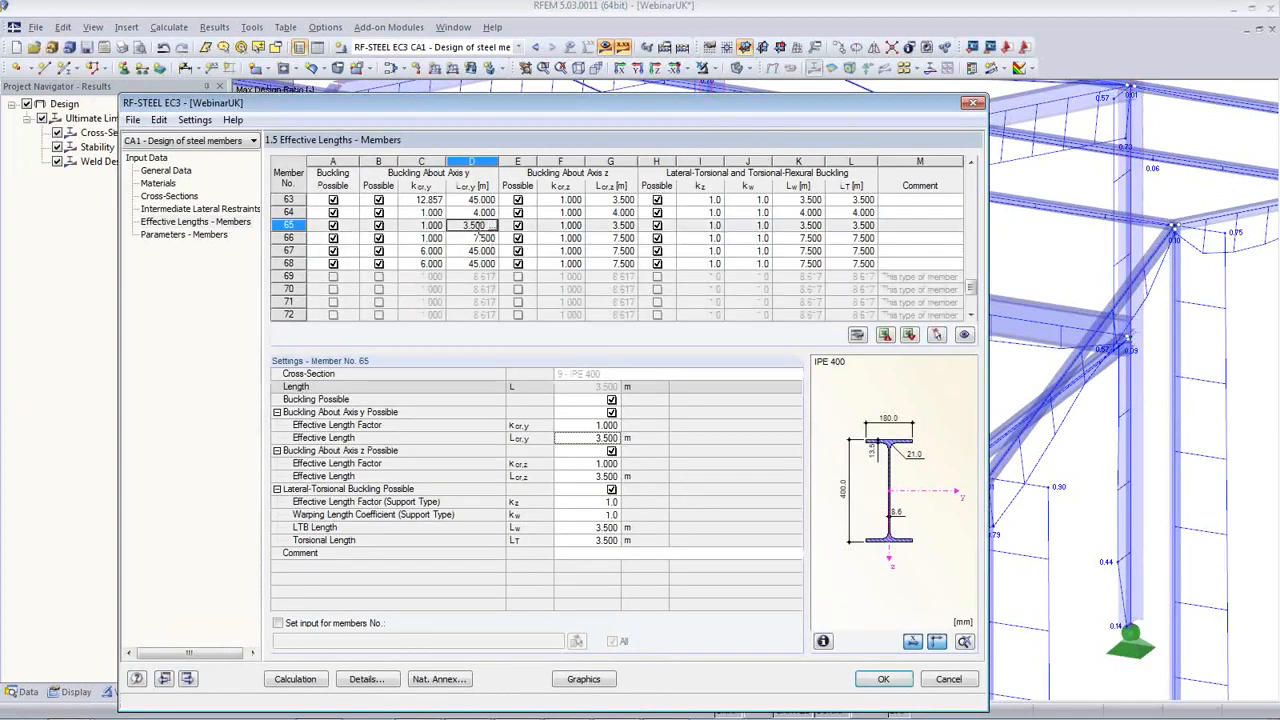
{"action": "left_click", "coordinate": [480, 231]}
{"action": "key", "text": "ctrl+v"}
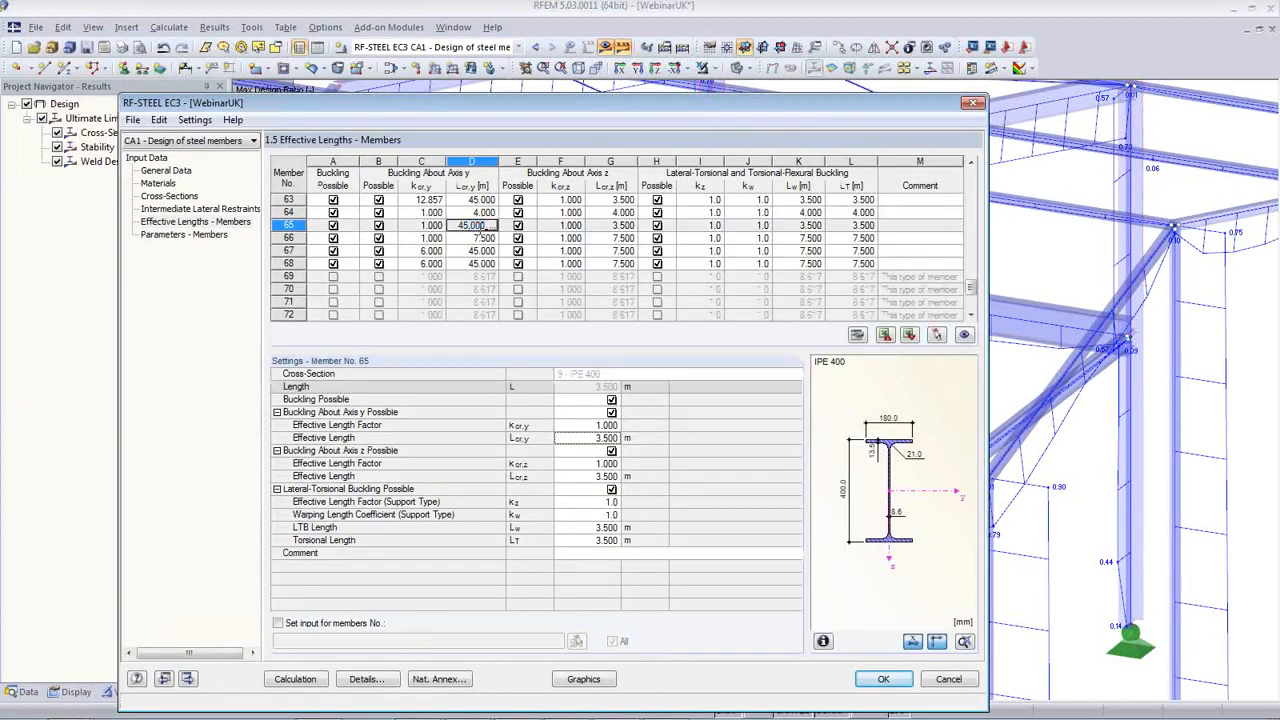
Check the positions of members 63 and 65 in the model and run the steel design calculation
{"action": "left_click", "coordinate": [482, 199]}
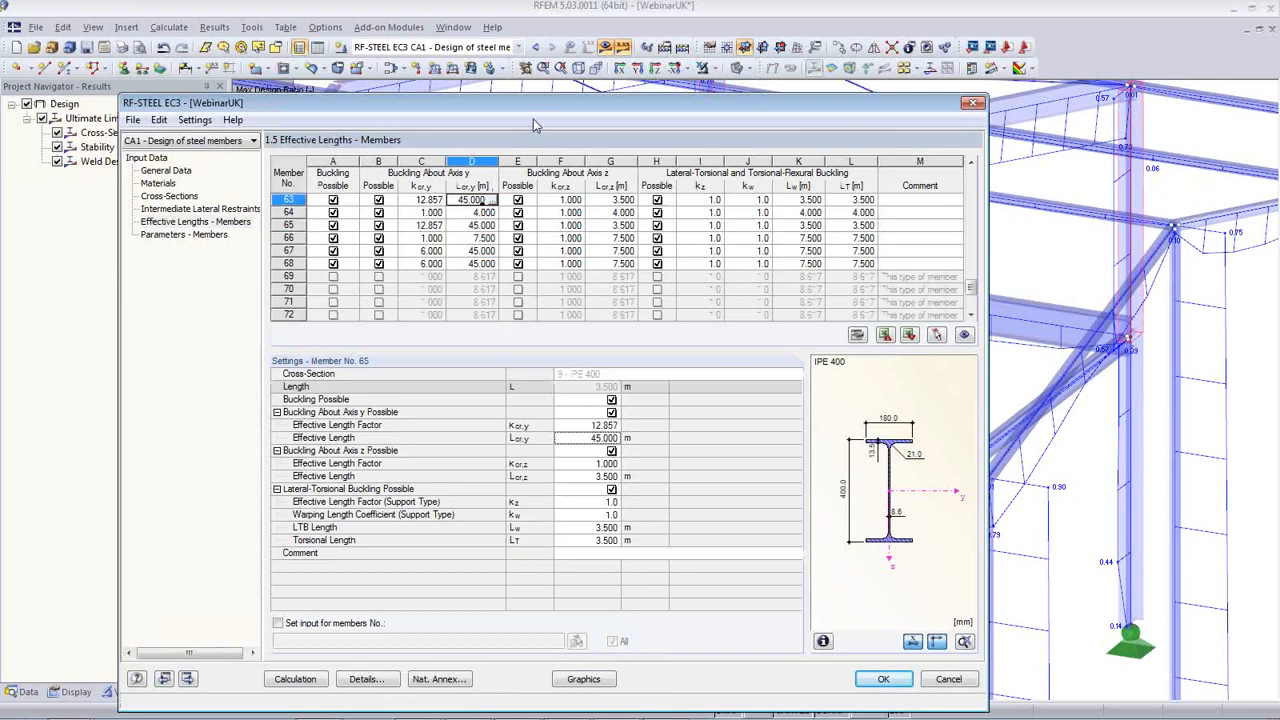
{"action": "left_click_drag", "start_coordinate": [536, 104], "coordinate": [586, 314]}
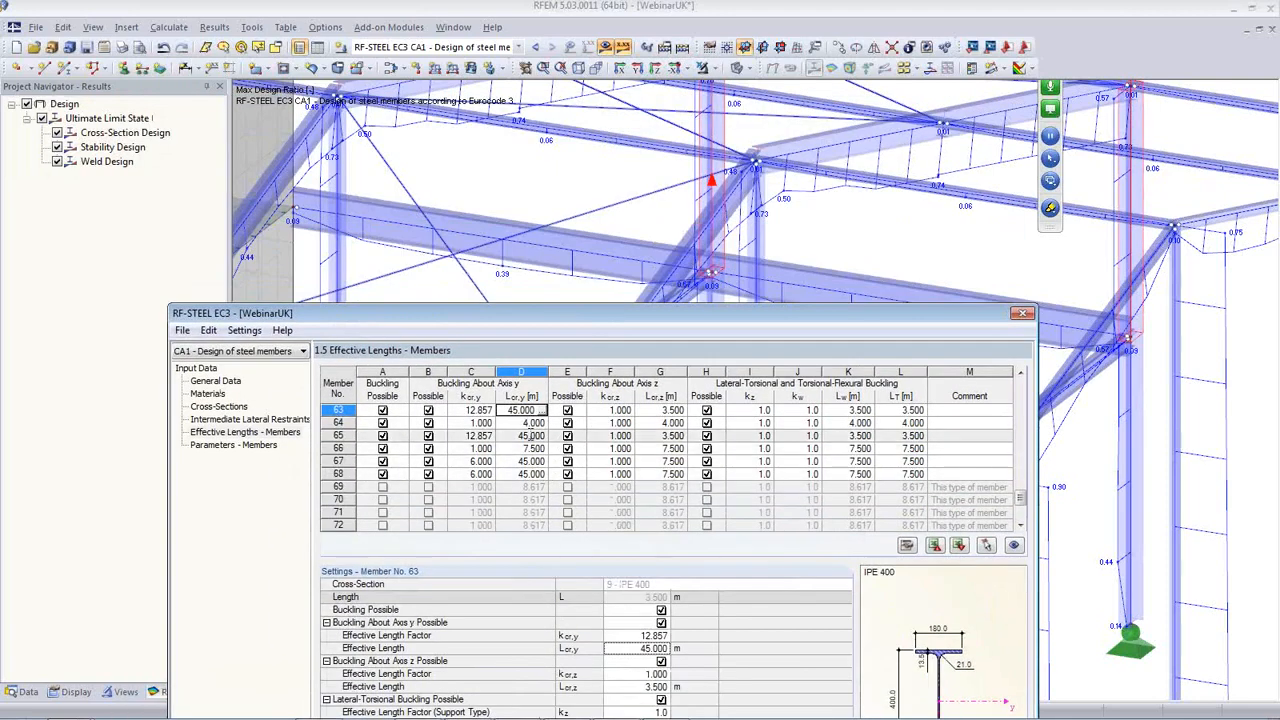
{"action": "left_click", "coordinate": [528, 436]}
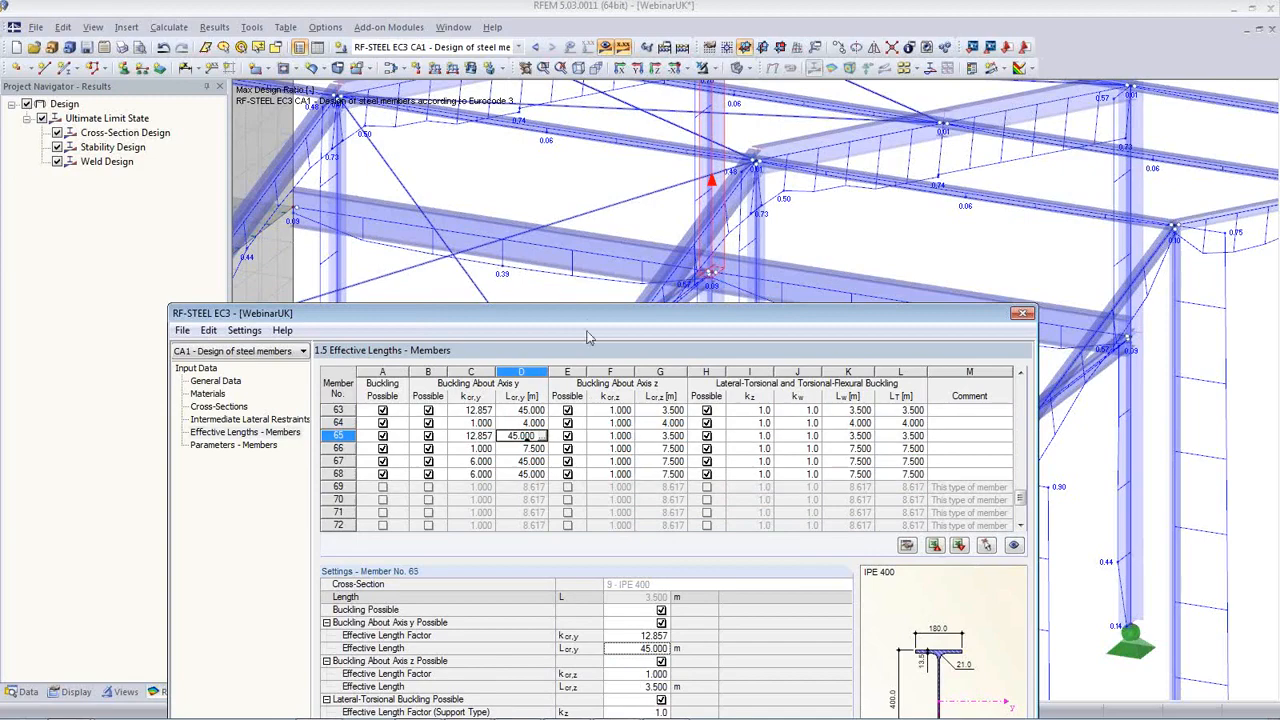
{"action": "left_click_drag", "start_coordinate": [590, 313], "coordinate": [586, 107]}
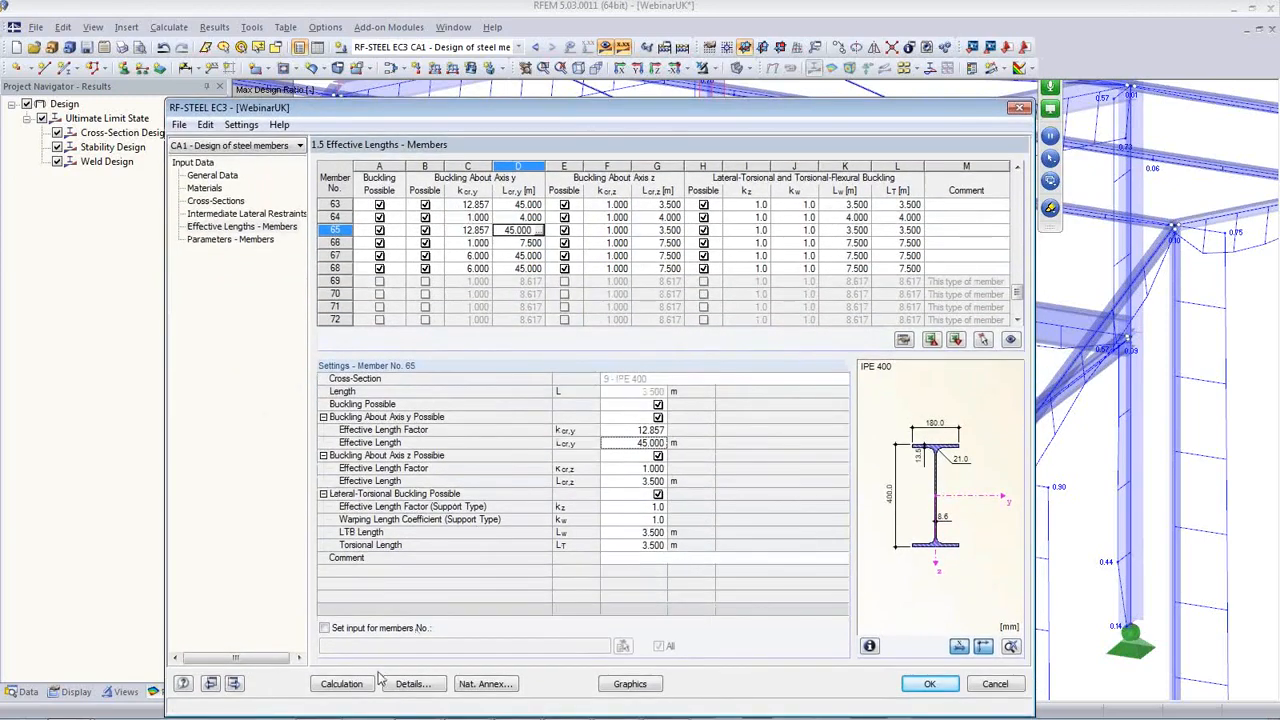
{"action": "left_click", "coordinate": [342, 685]}
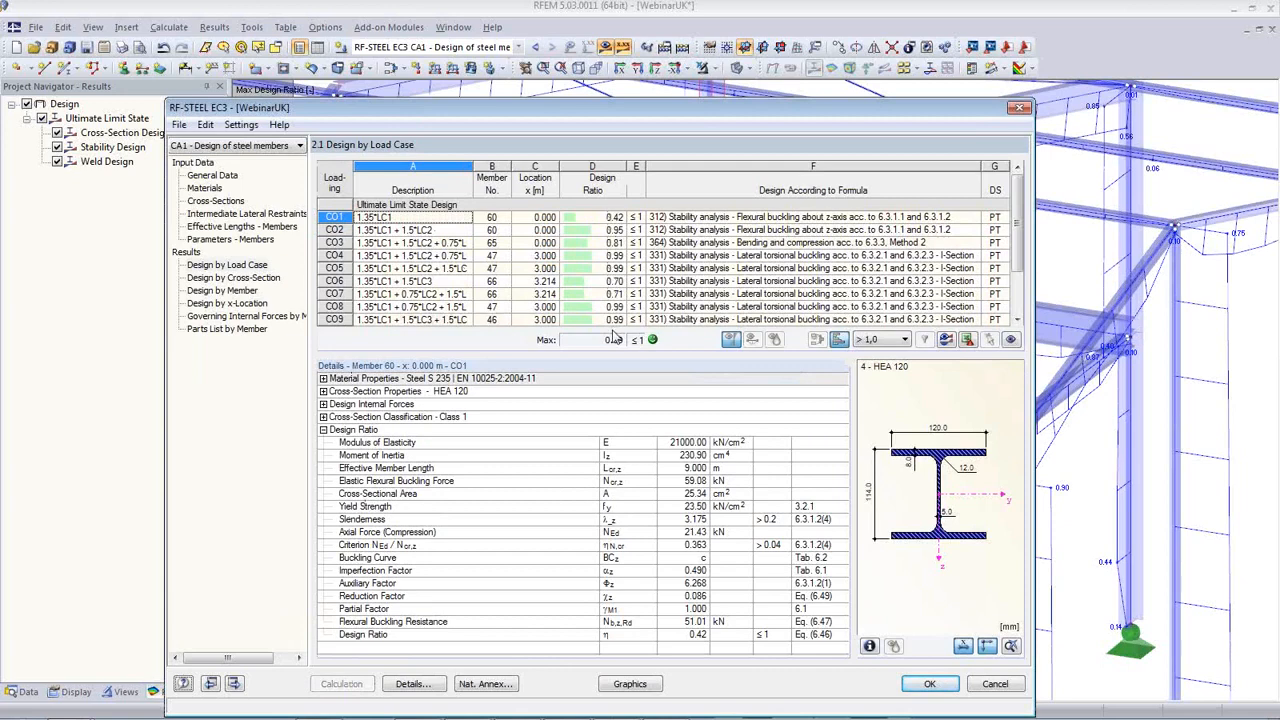
Review the optimized cross-sections and their design ratios, locating sections 3, 5, 9 and 8 in the model
{"action": "left_click", "coordinate": [236, 202]}
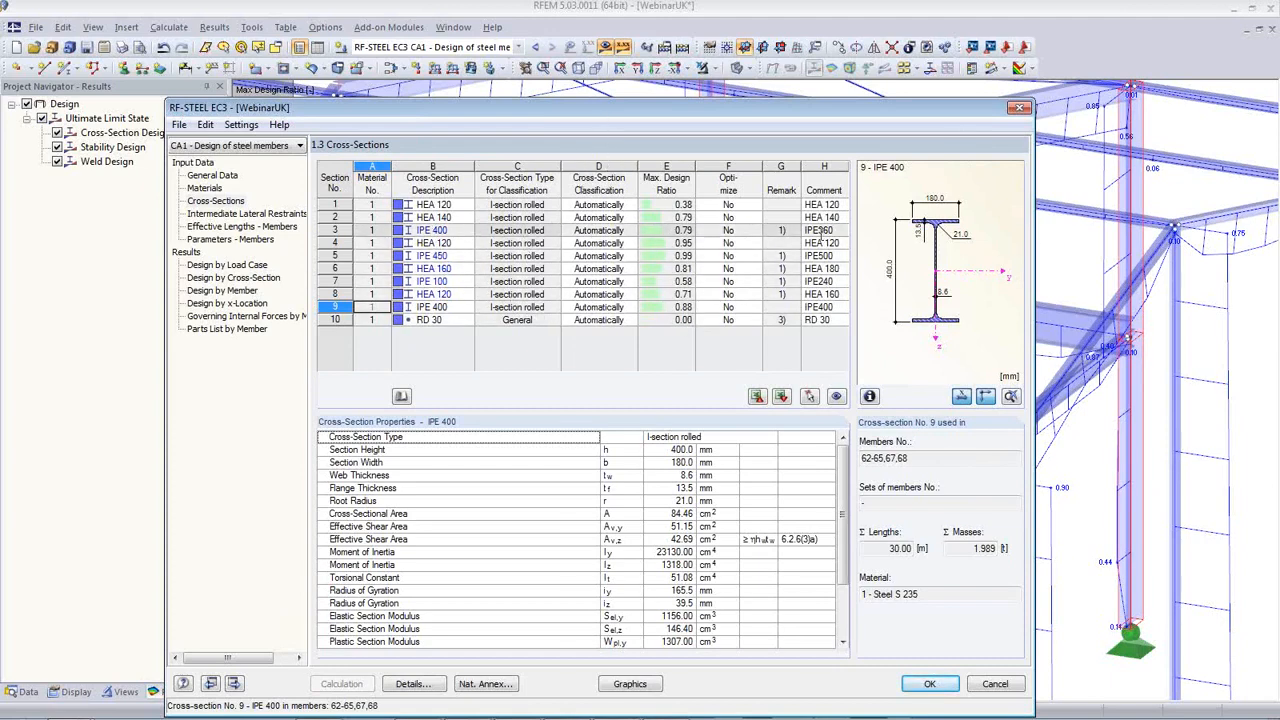
{"action": "left_click", "coordinate": [452, 230]}
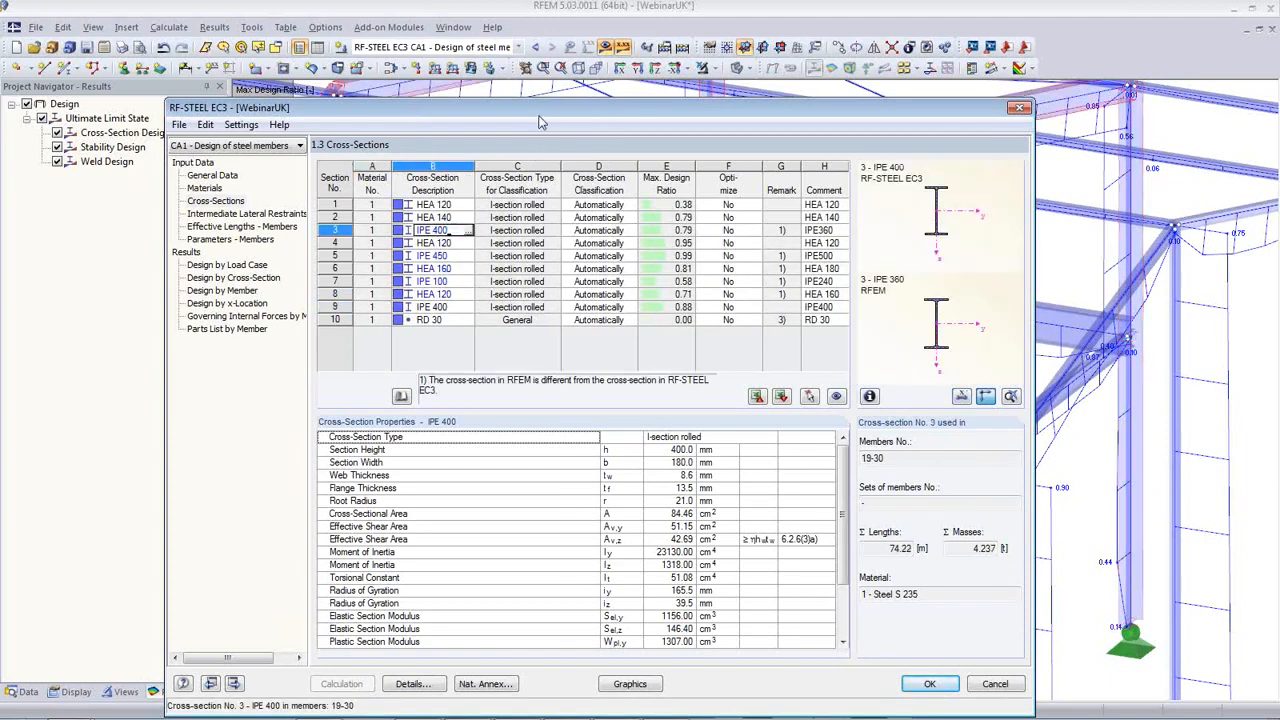
{"action": "left_click_drag", "start_coordinate": [540, 121], "coordinate": [549, 295]}
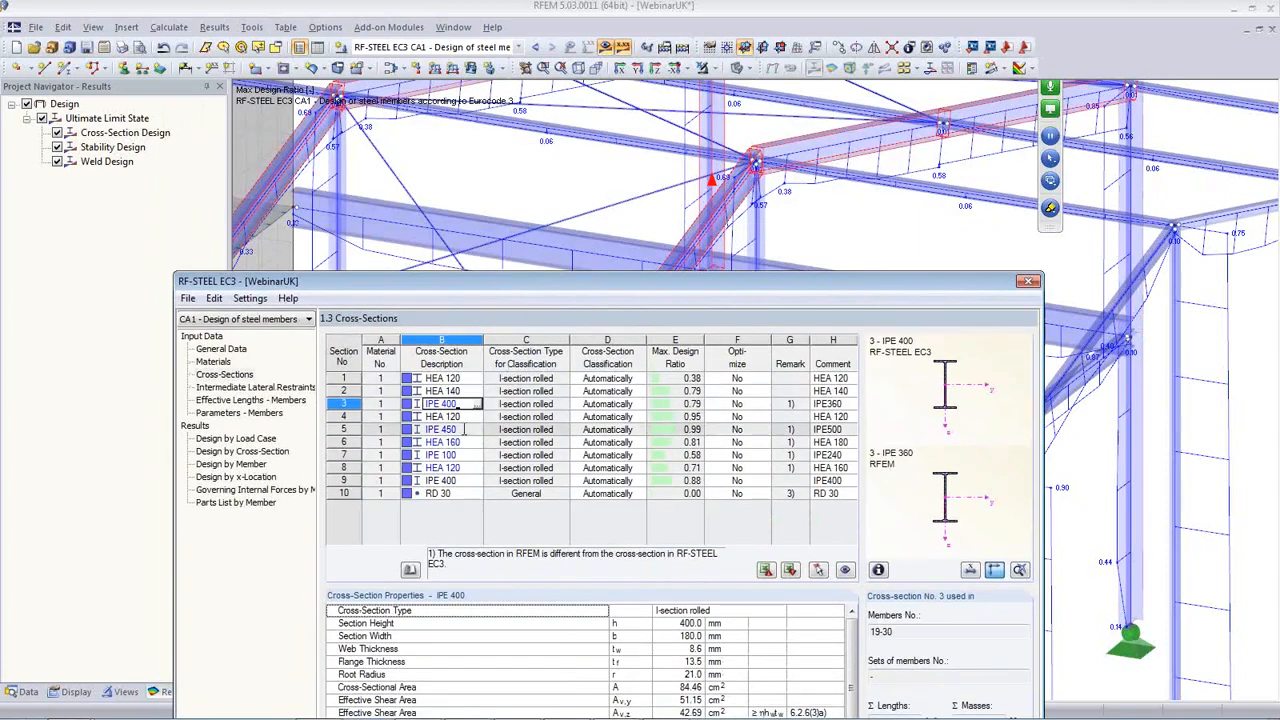
{"action": "left_click", "coordinate": [463, 429]}
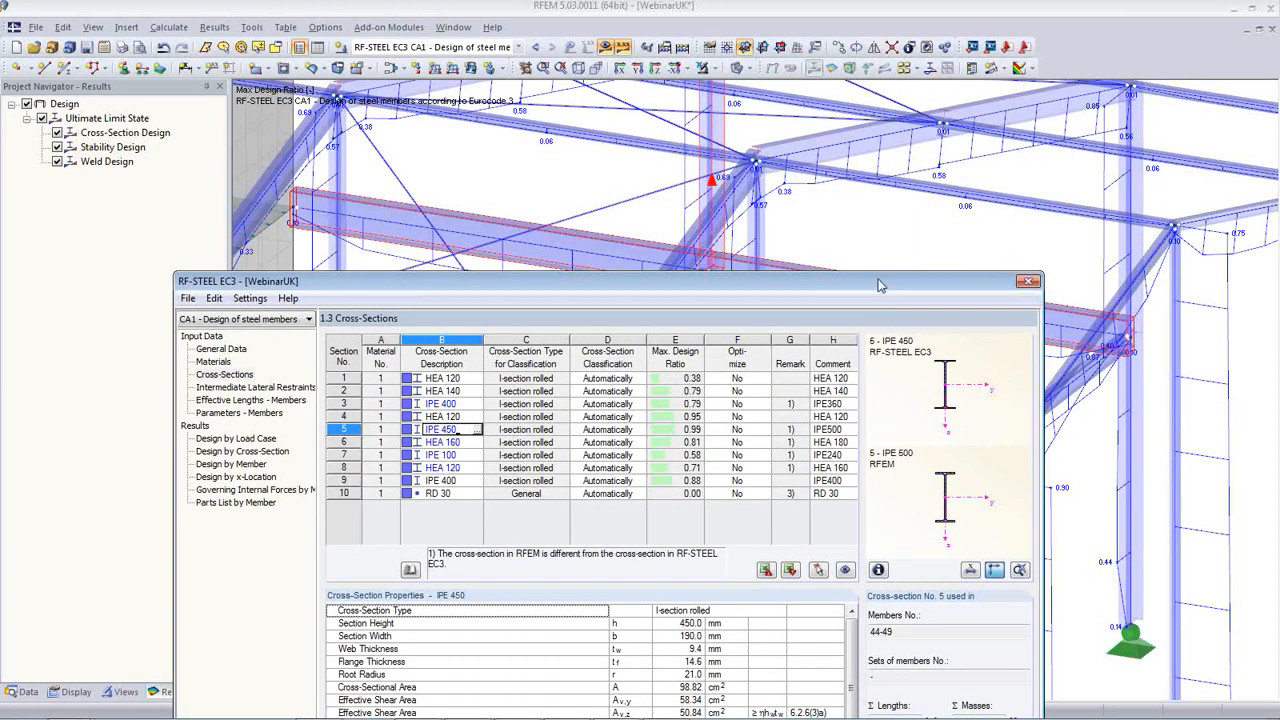
{"action": "left_click", "coordinate": [466, 480]}
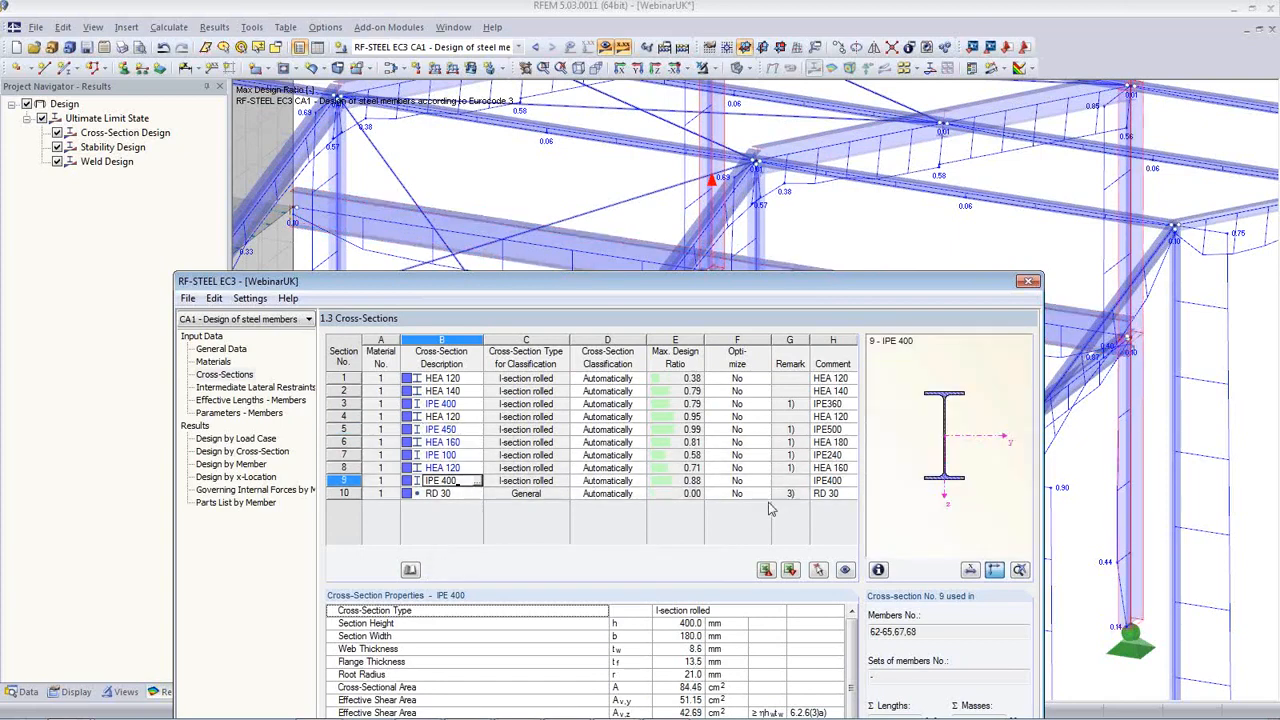
{"action": "left_click", "coordinate": [472, 468]}
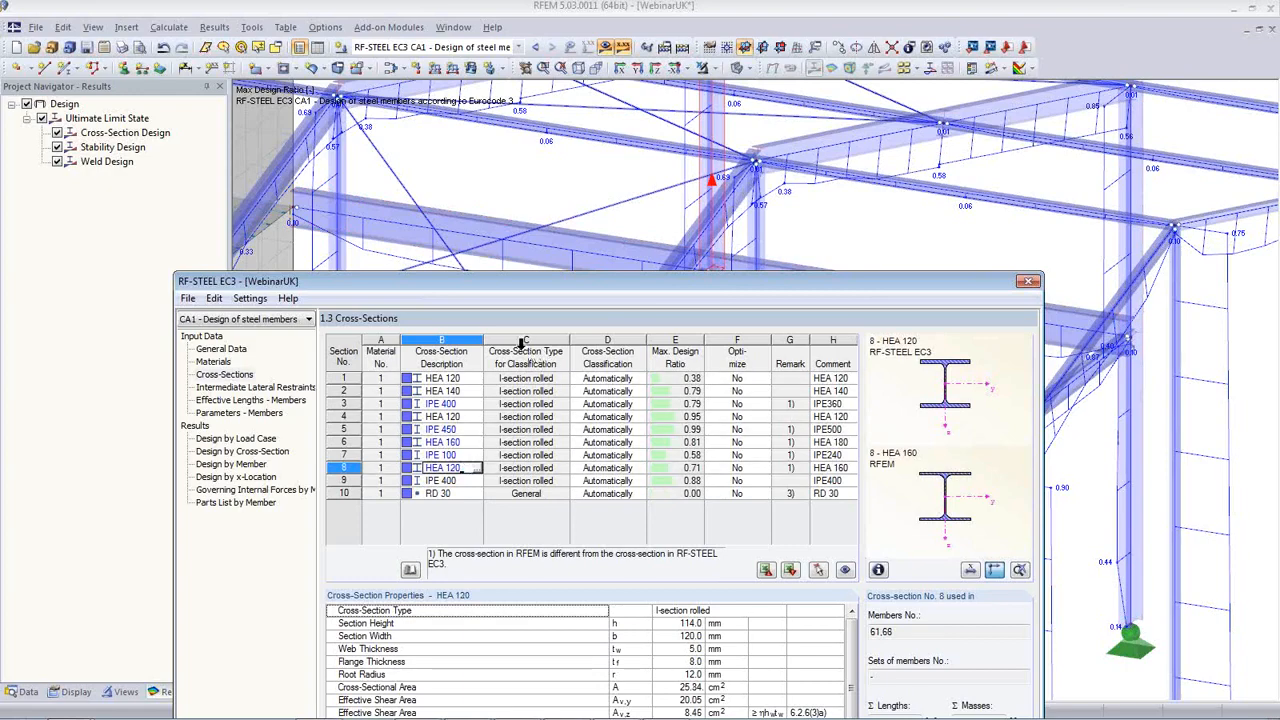
{"action": "left_click_drag", "start_coordinate": [530, 295], "coordinate": [520, 137]}
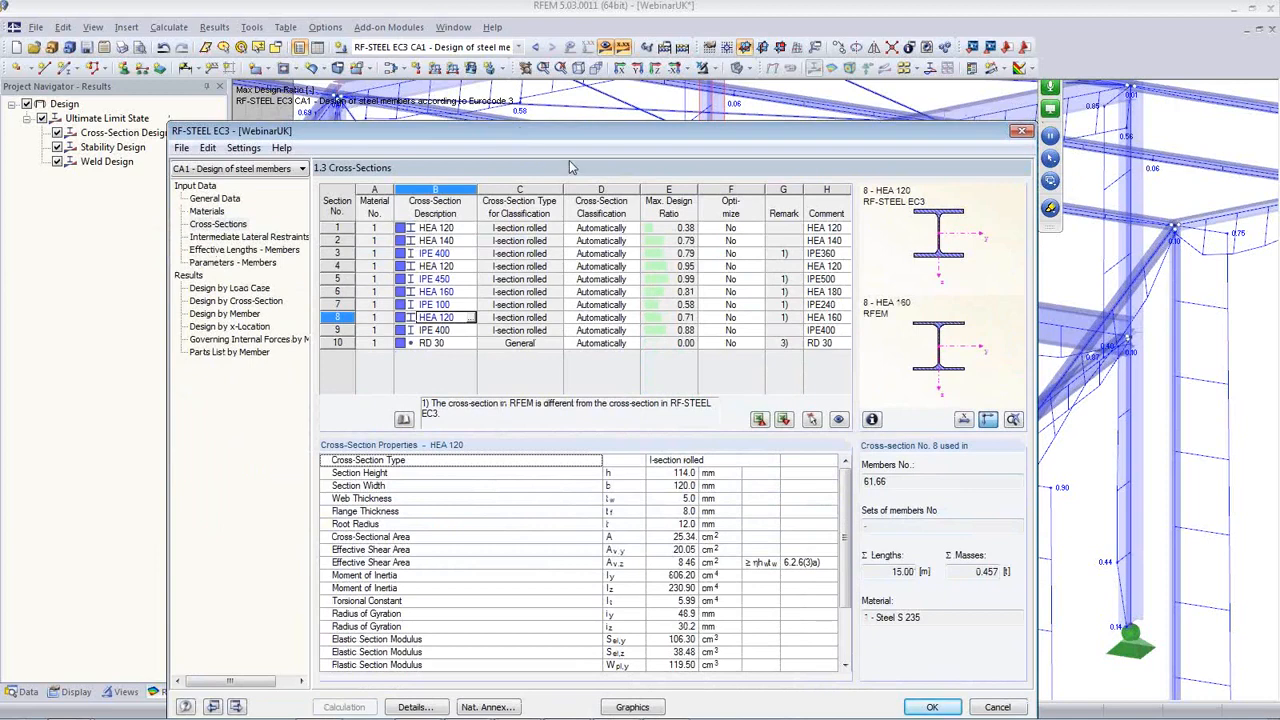
{"action": "left_click_drag", "start_coordinate": [541, 136], "coordinate": [595, 78]}
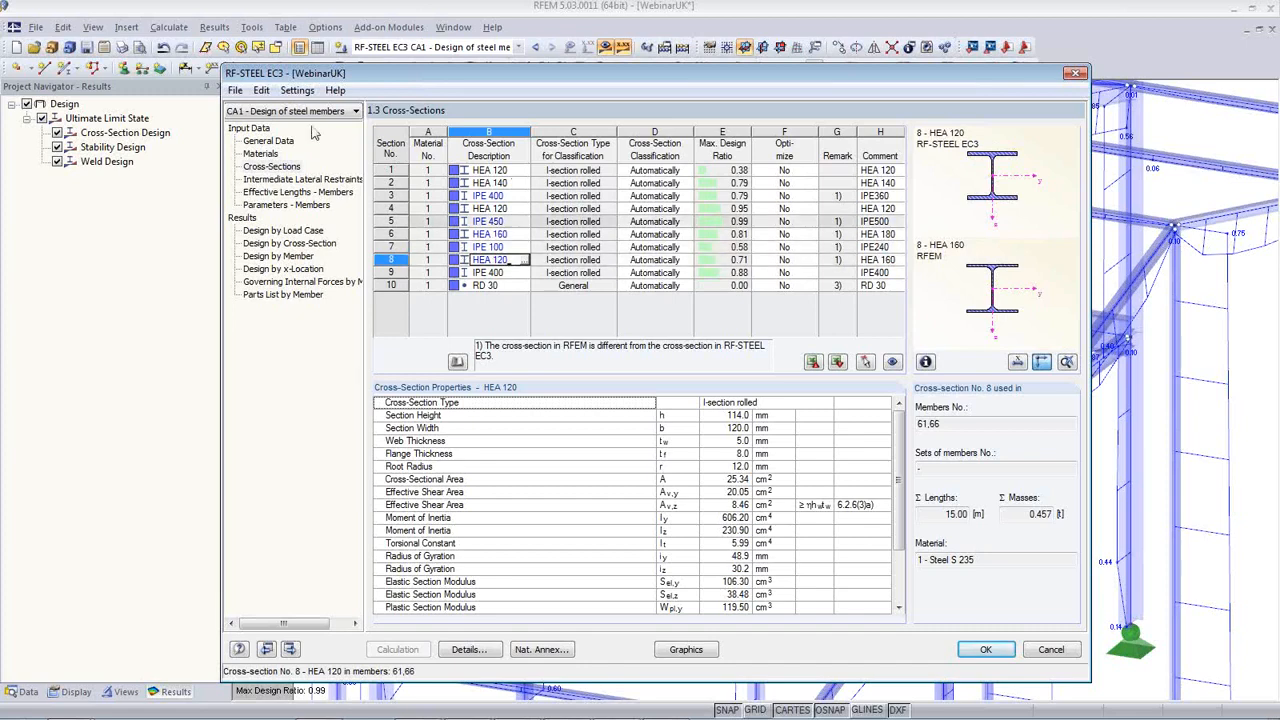
Export all changed cross-sections to RFEM, accepting the deletion of results, and close the steel design module
{"action": "left_click", "coordinate": [261, 91]}
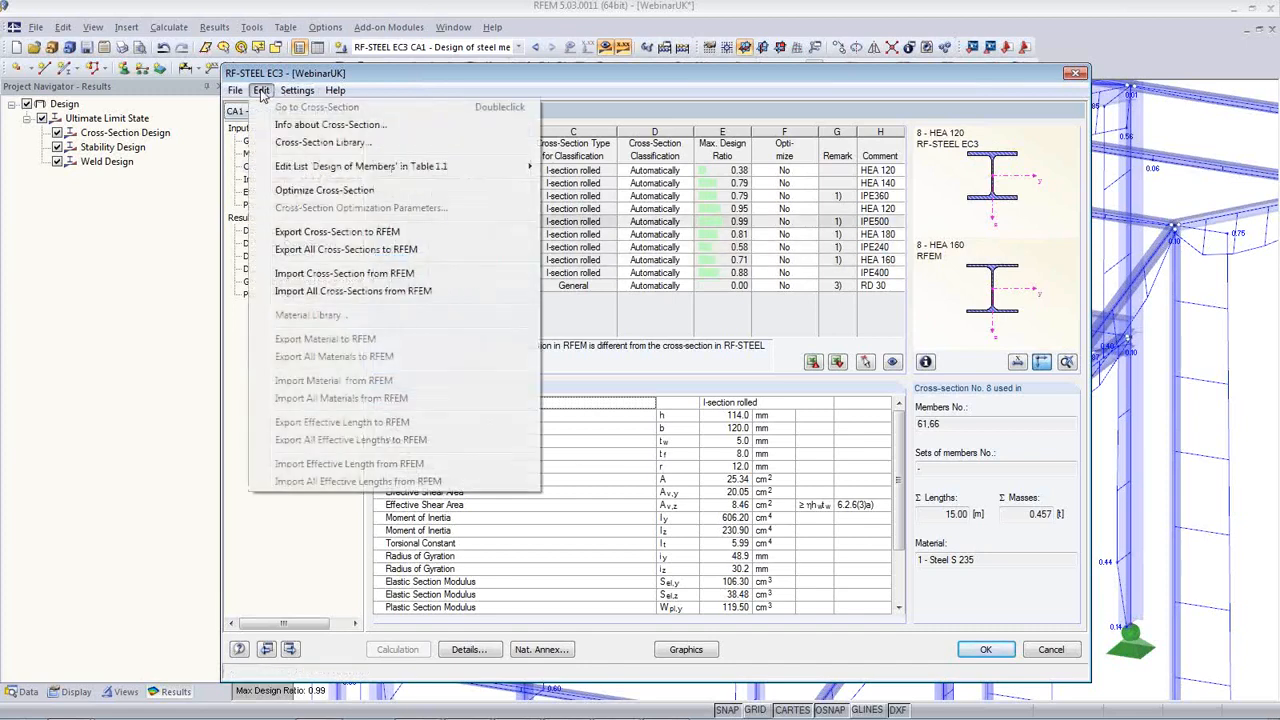
{"action": "left_click", "coordinate": [316, 252]}
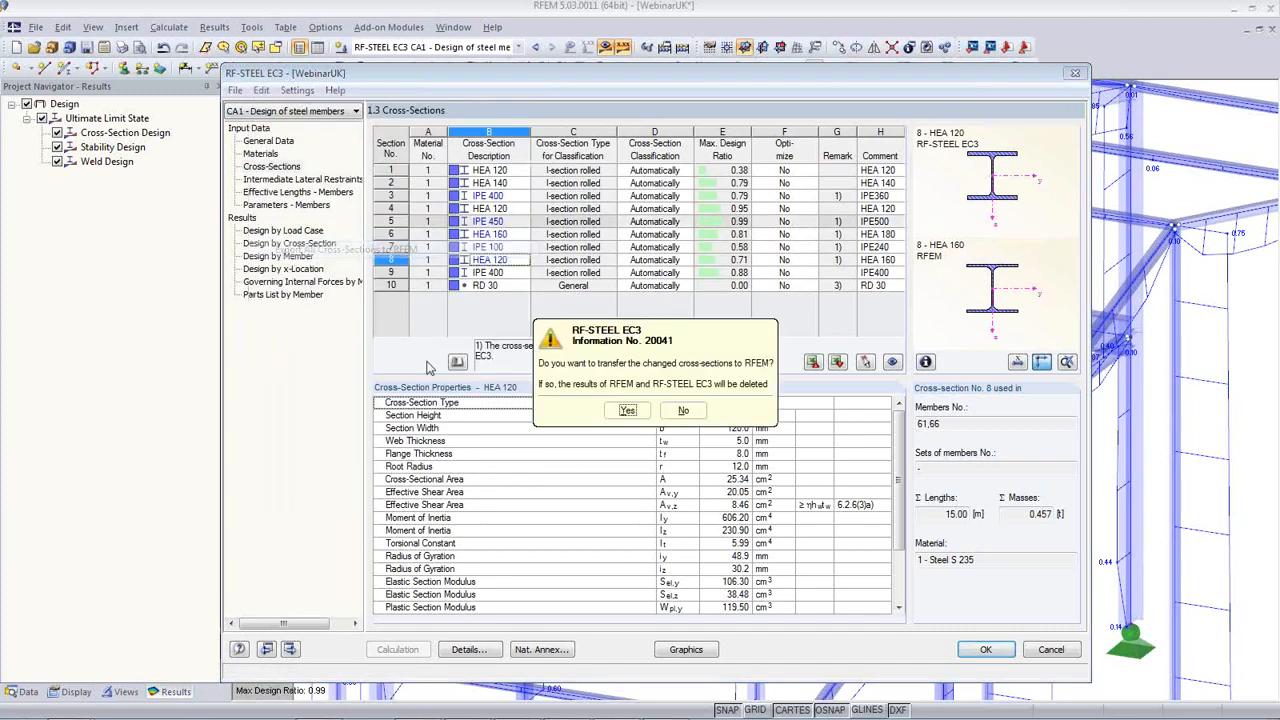
{"action": "left_click", "coordinate": [628, 420]}
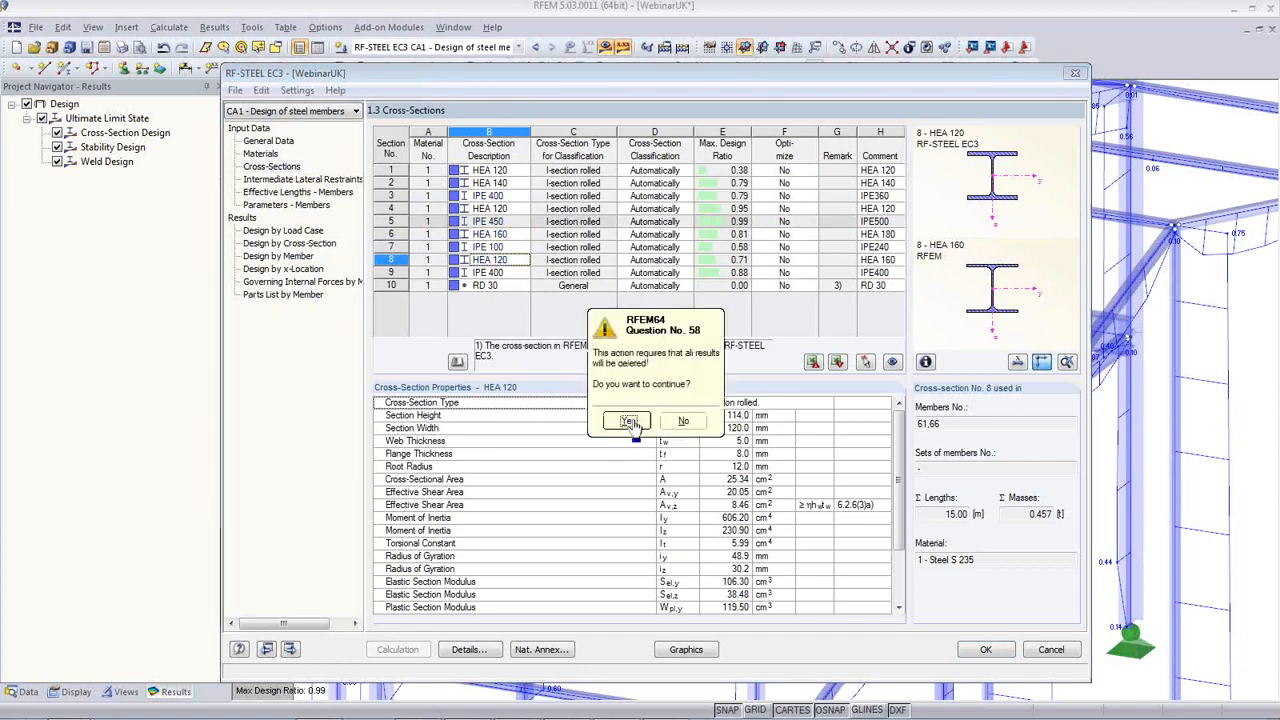
{"action": "left_click", "coordinate": [628, 420]}
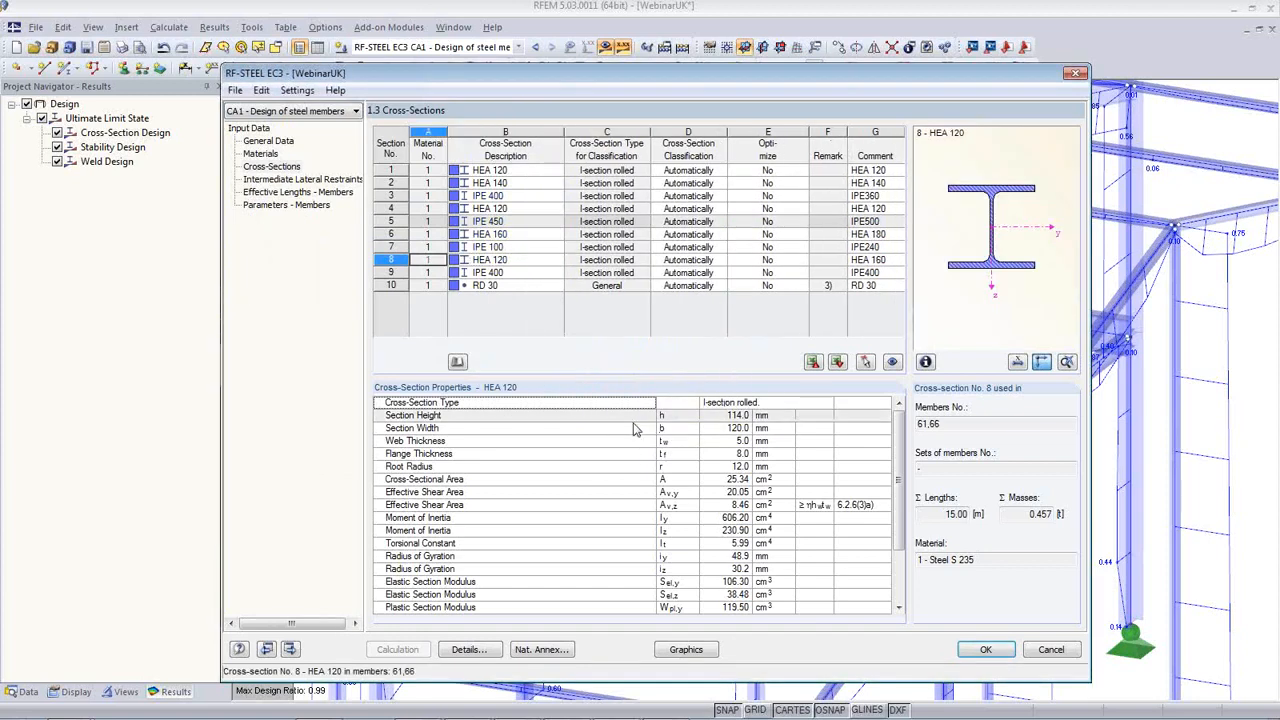
{"action": "left_click", "coordinate": [985, 649]}
Select the lower floor slab of the concrete building in the model
{"action": "scroll", "coordinate": [645, 526], "scroll_direction": "down", "scroll_amount": 6}
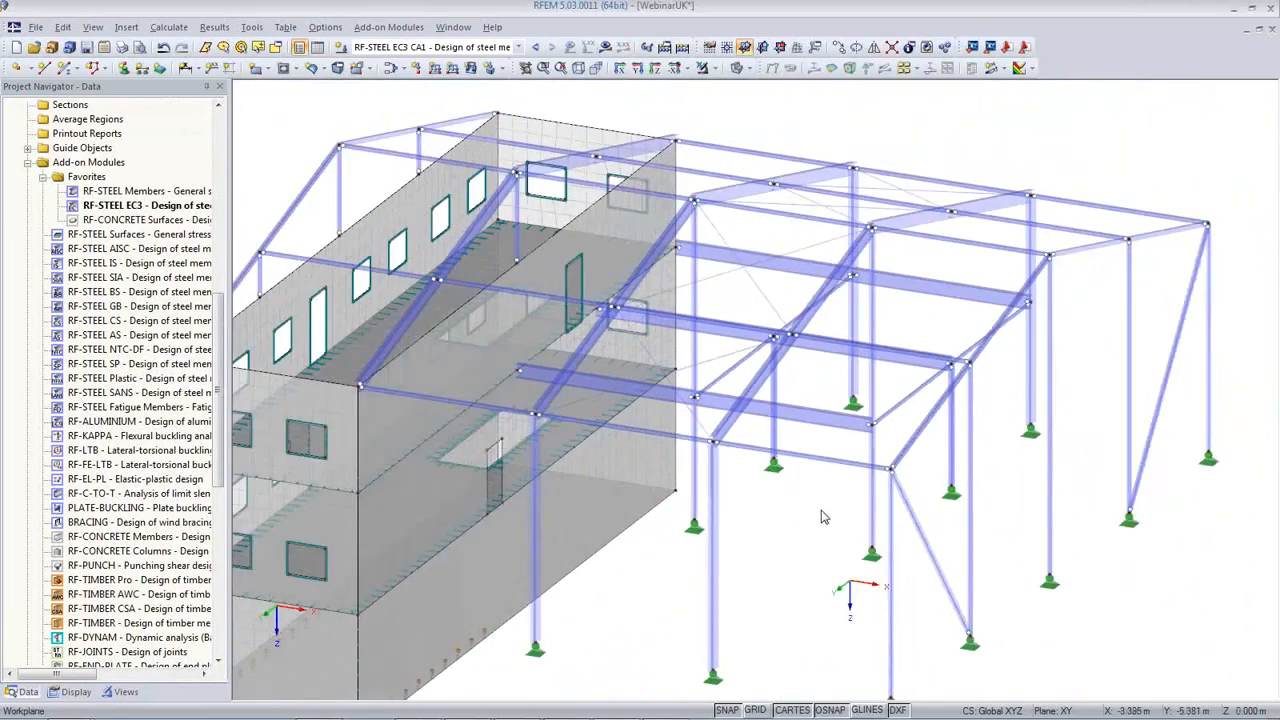
{"action": "middle_click_drag", "start_coordinate": [820, 514], "coordinate": [774, 500], "text": "ctrl"}
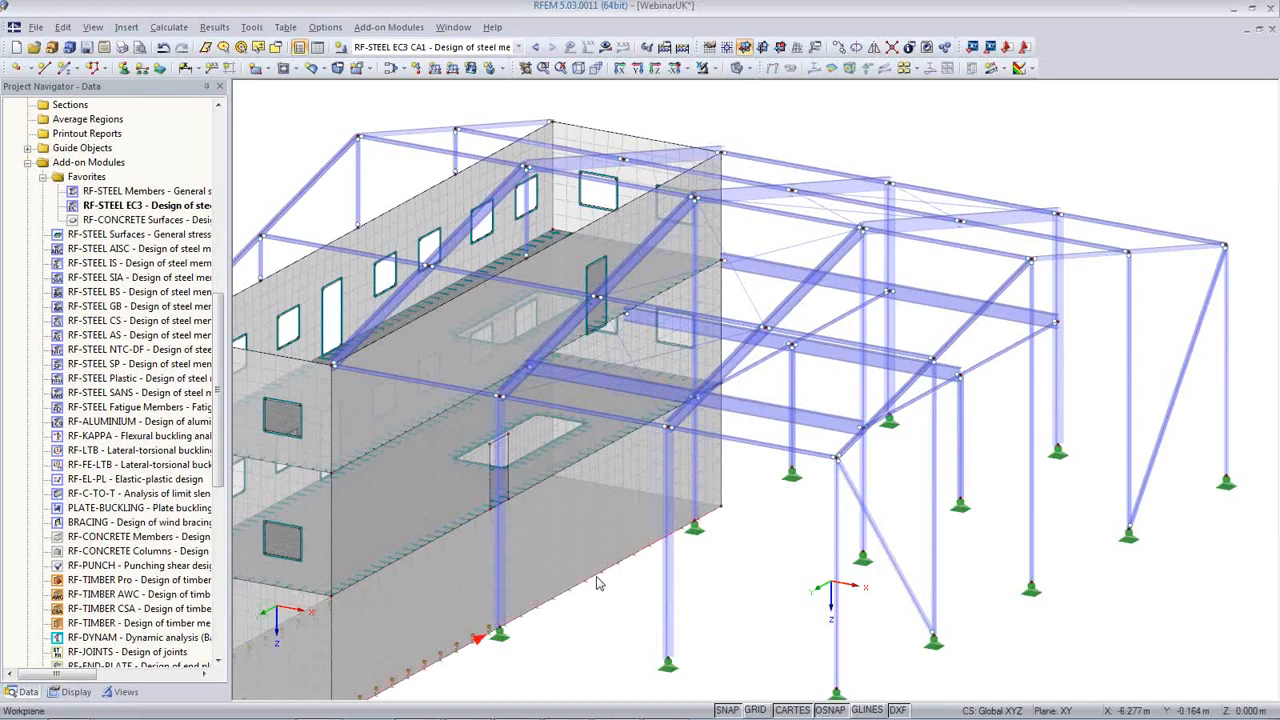
{"action": "middle_click_drag", "start_coordinate": [580, 580], "coordinate": [677, 514]}
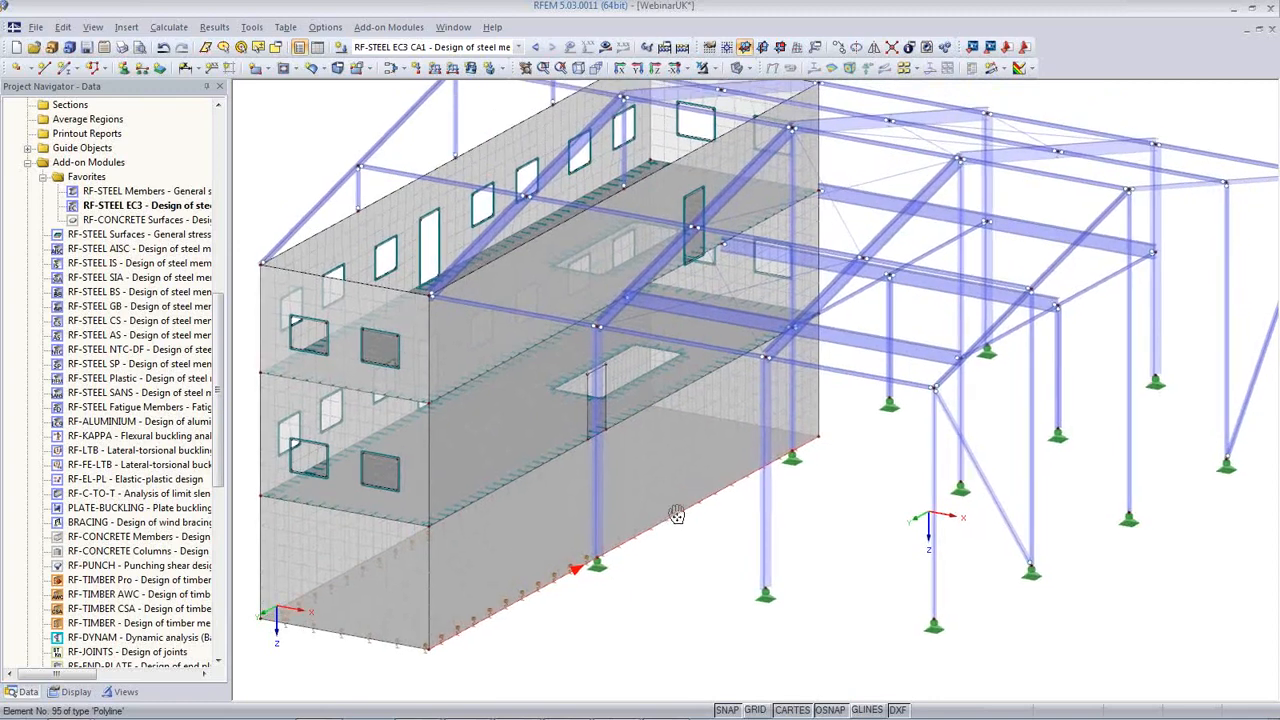
{"action": "scroll", "coordinate": [677, 514], "scroll_direction": "down", "scroll_amount": 2}
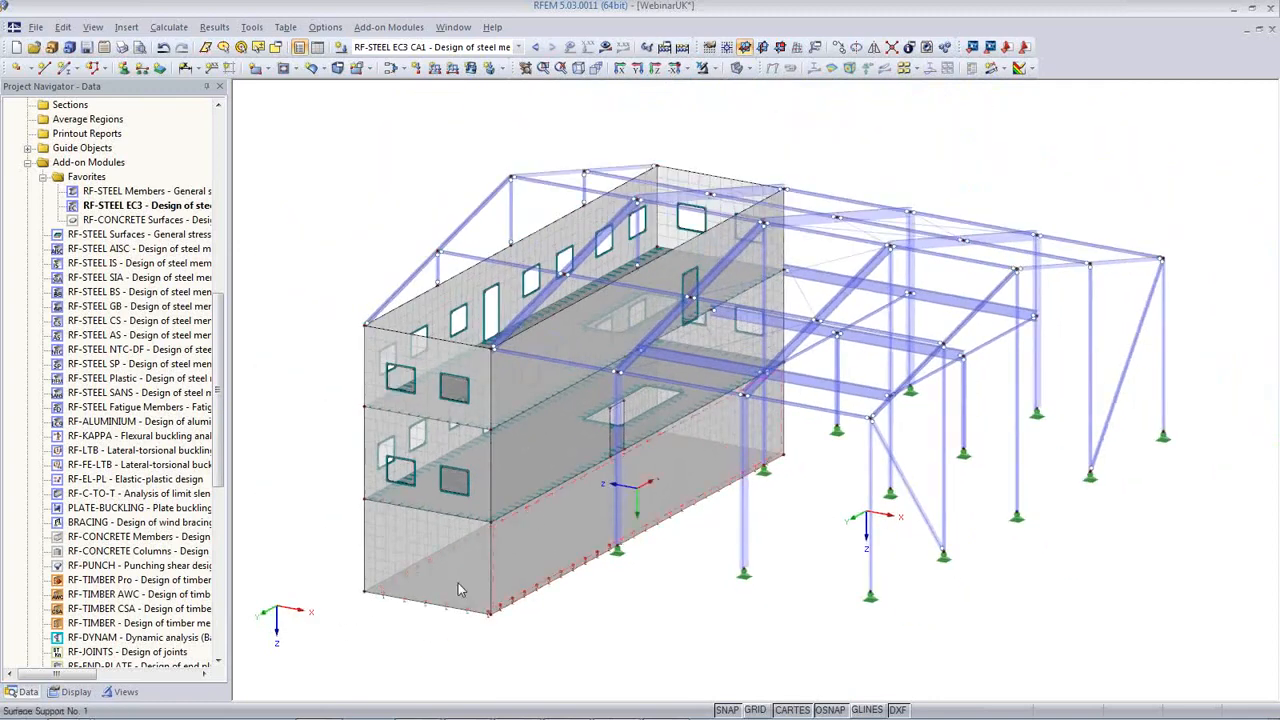
{"action": "left_click", "coordinate": [463, 520]}
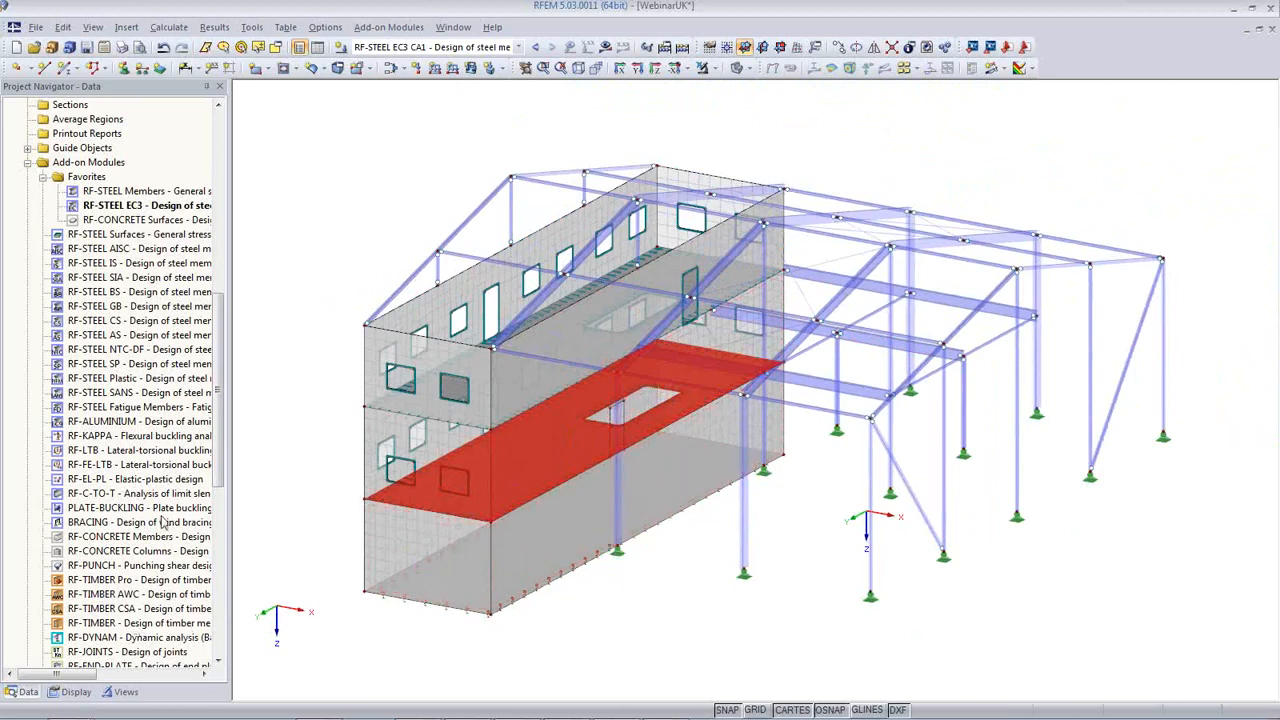
Open RF-CONCRETE Surfaces, set the BS United Kingdom national annex for EN 1992-1-1, and choose result combination RC1 for ultimate limit state design
{"action": "left_click", "coordinate": [131, 222]}
{"action": "double_click", "coordinate": [131, 222]}
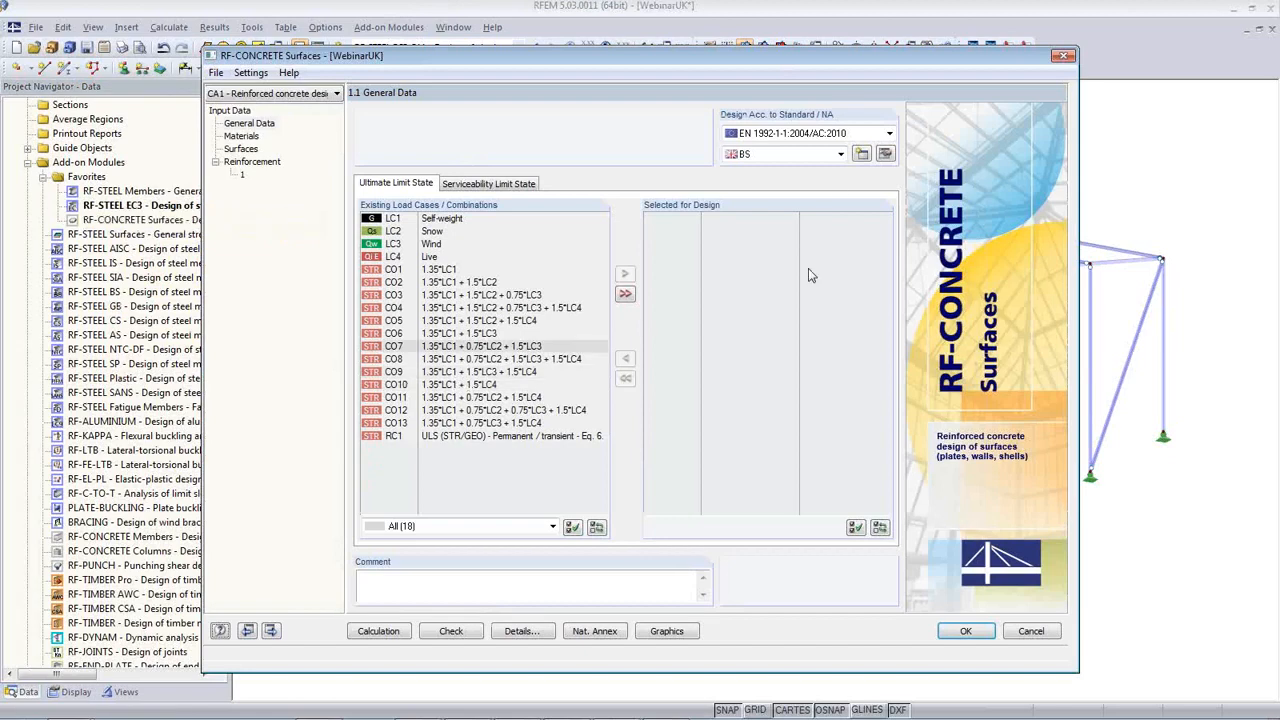
{"action": "left_click", "coordinate": [836, 154]}
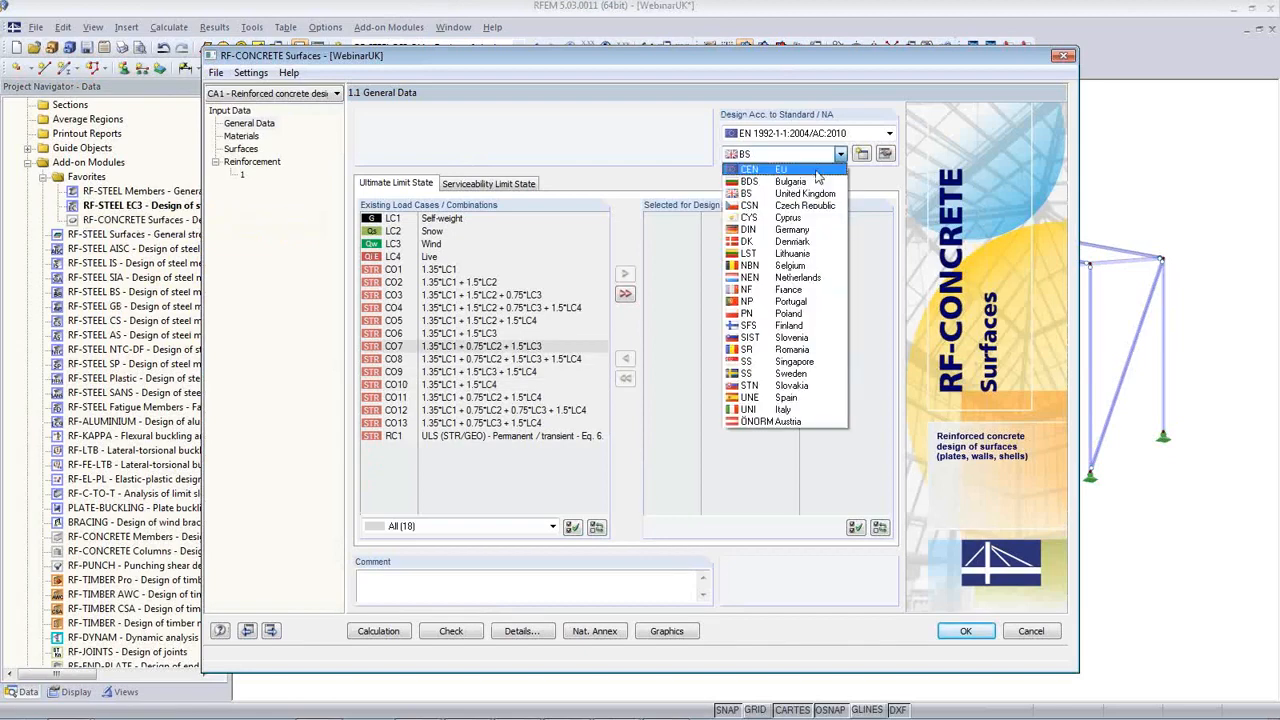
{"action": "left_click", "coordinate": [810, 193]}
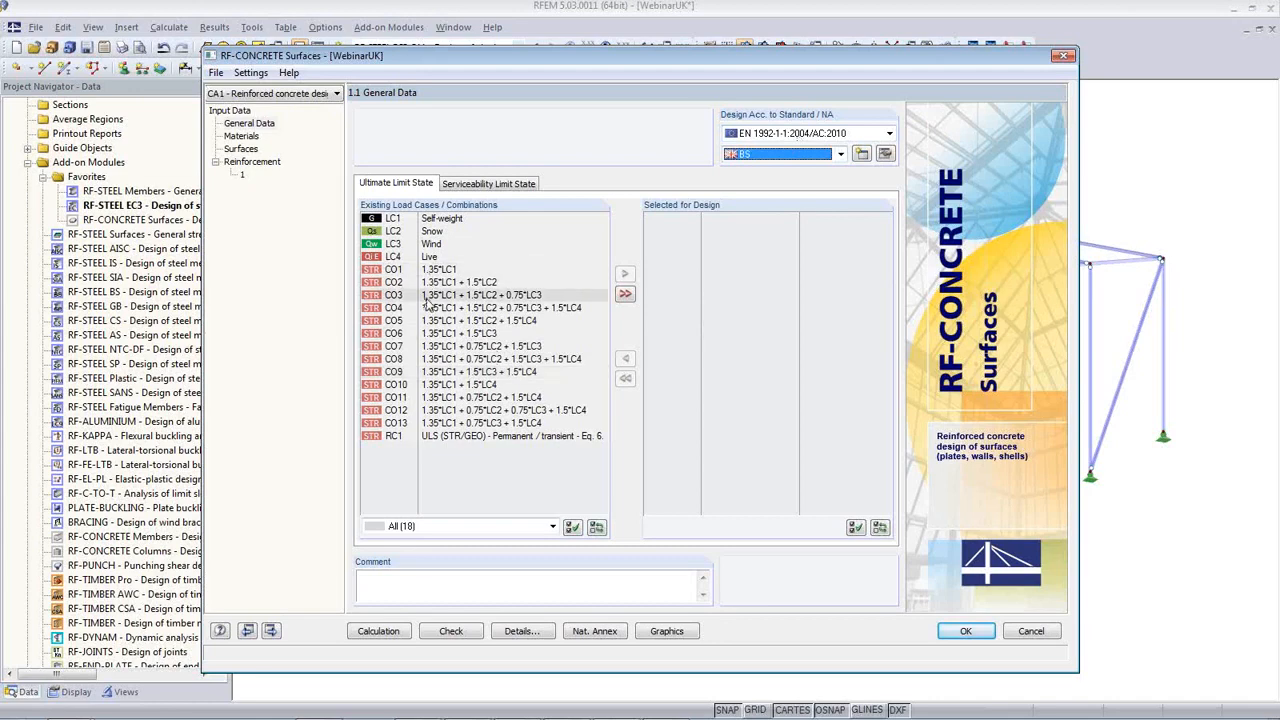
{"action": "double_click", "coordinate": [429, 438]}
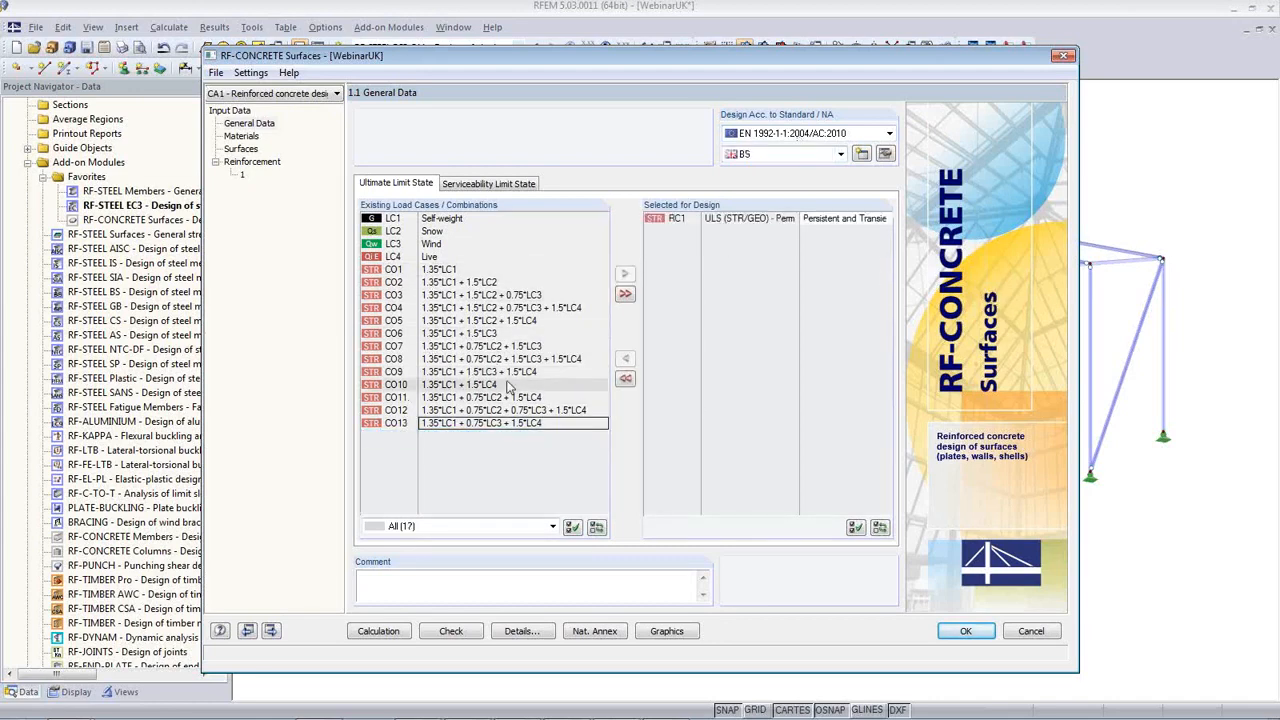
Check the material and surface data, then restrict reinforcement group 1 to the lower floor slab, surface 2, picked in the model
{"action": "left_click", "coordinate": [243, 136]}
{"action": "left_click", "coordinate": [241, 148]}
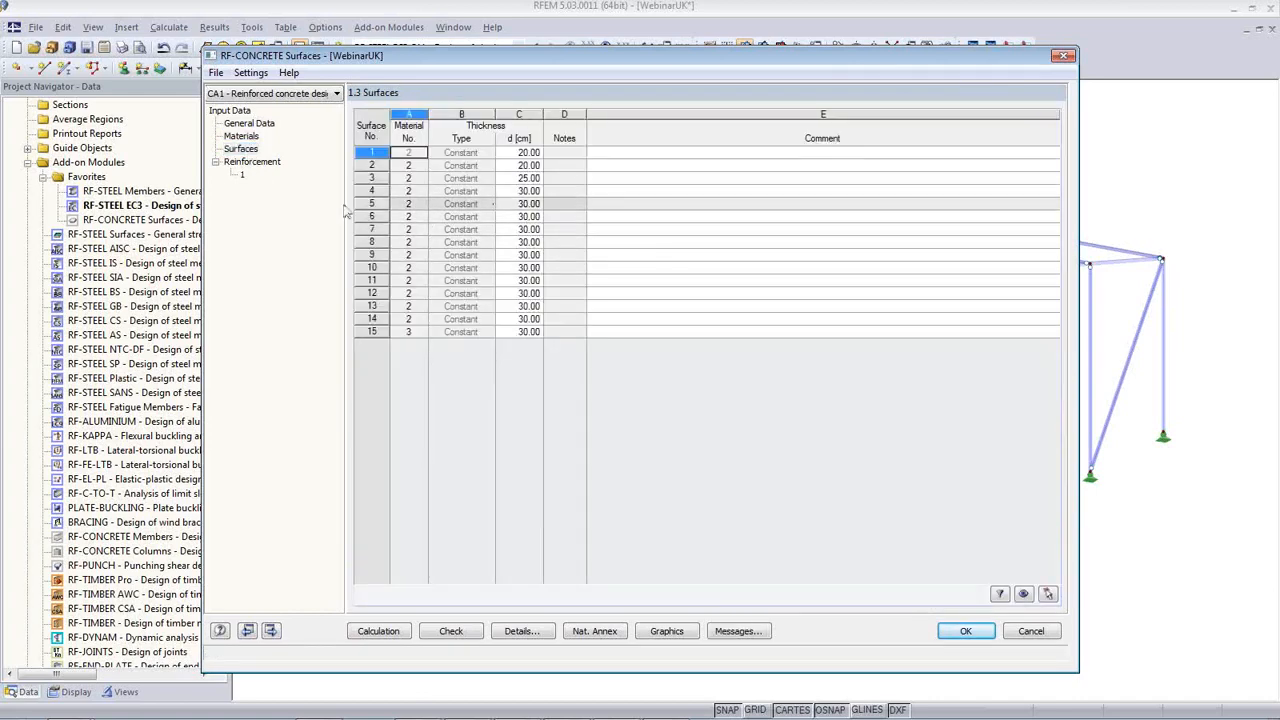
{"action": "left_click", "coordinate": [244, 177]}
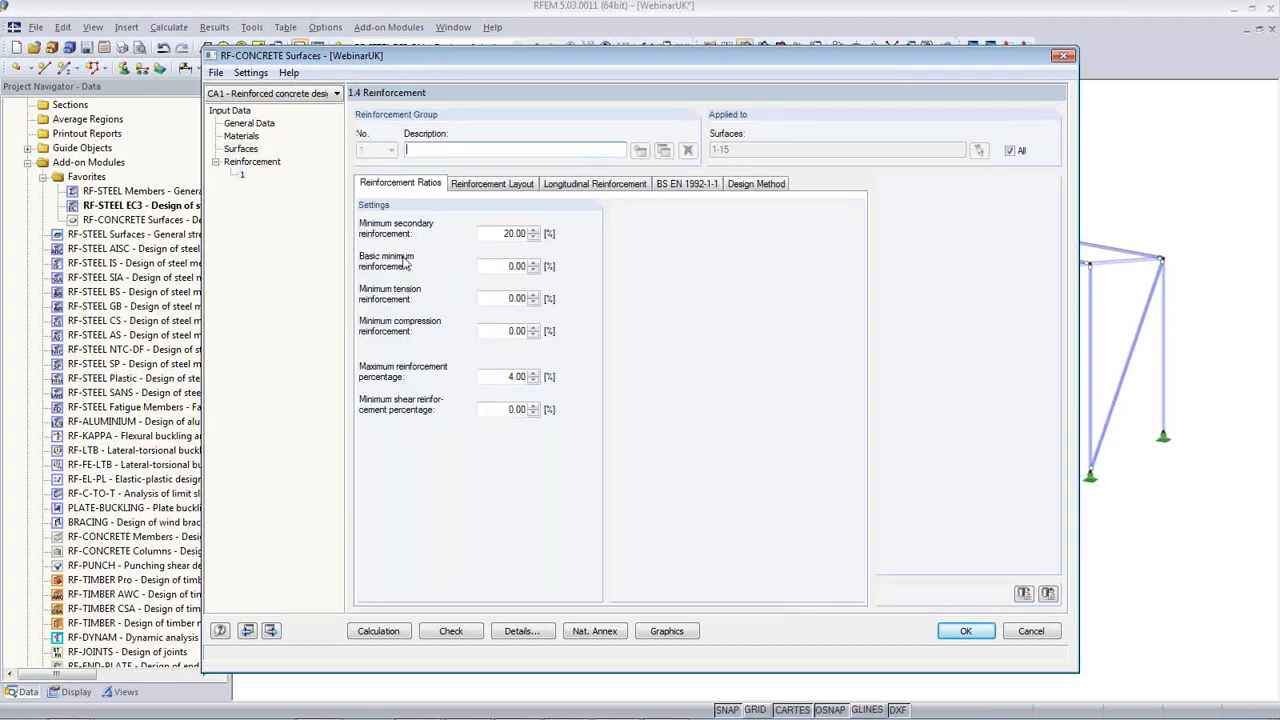
{"action": "left_click", "coordinate": [1010, 150]}
{"action": "key", "text": "Delete"}
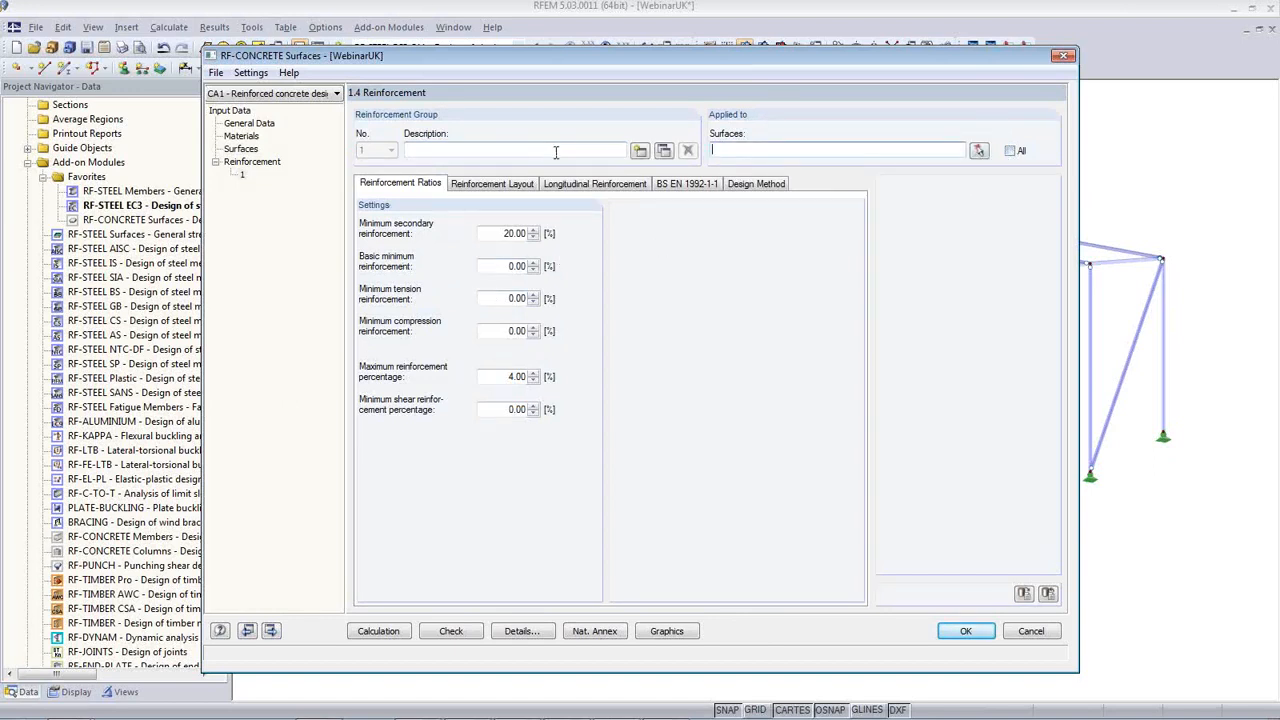
{"action": "left_click", "coordinate": [979, 151]}
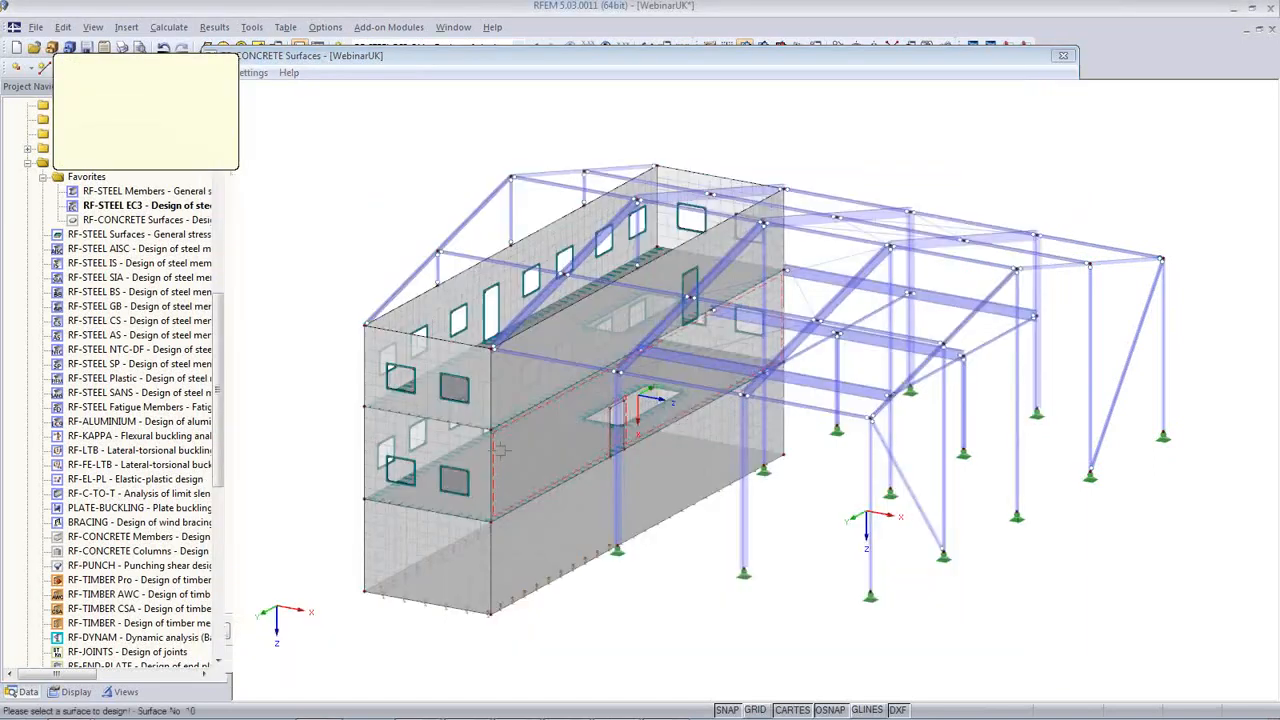
{"action": "left_click", "coordinate": [450, 489]}
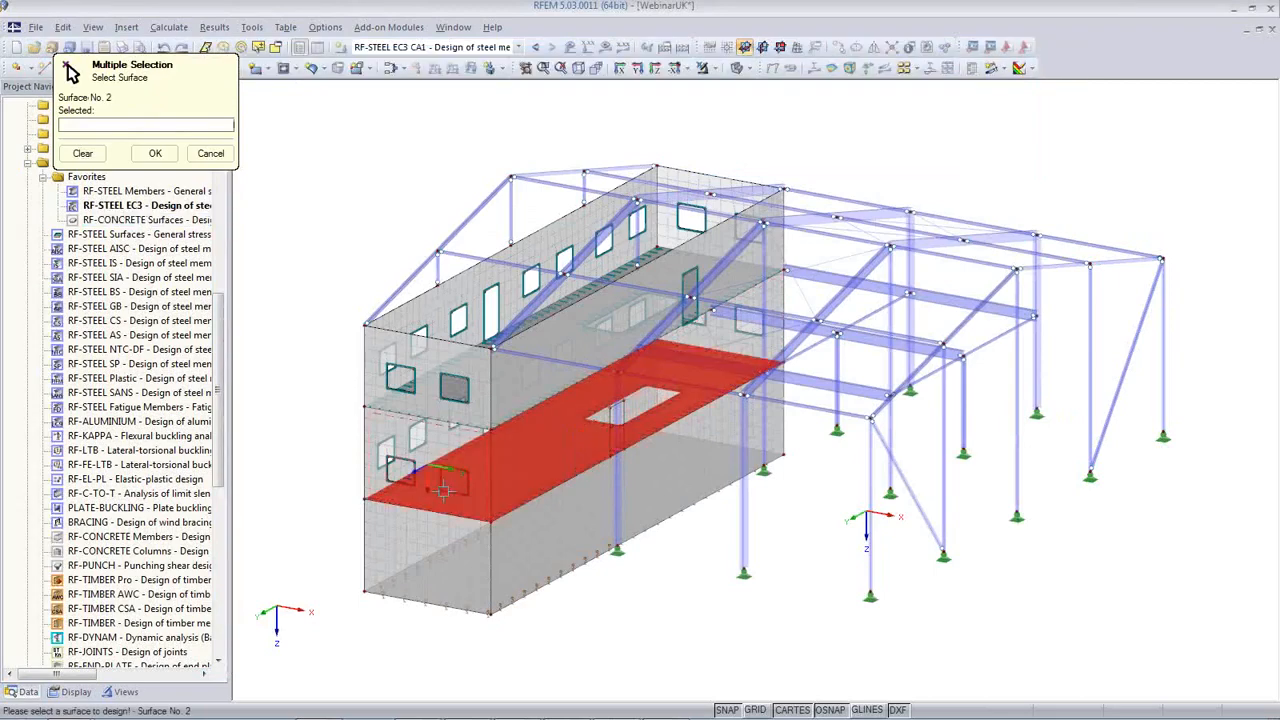
{"action": "left_click", "coordinate": [156, 155]}
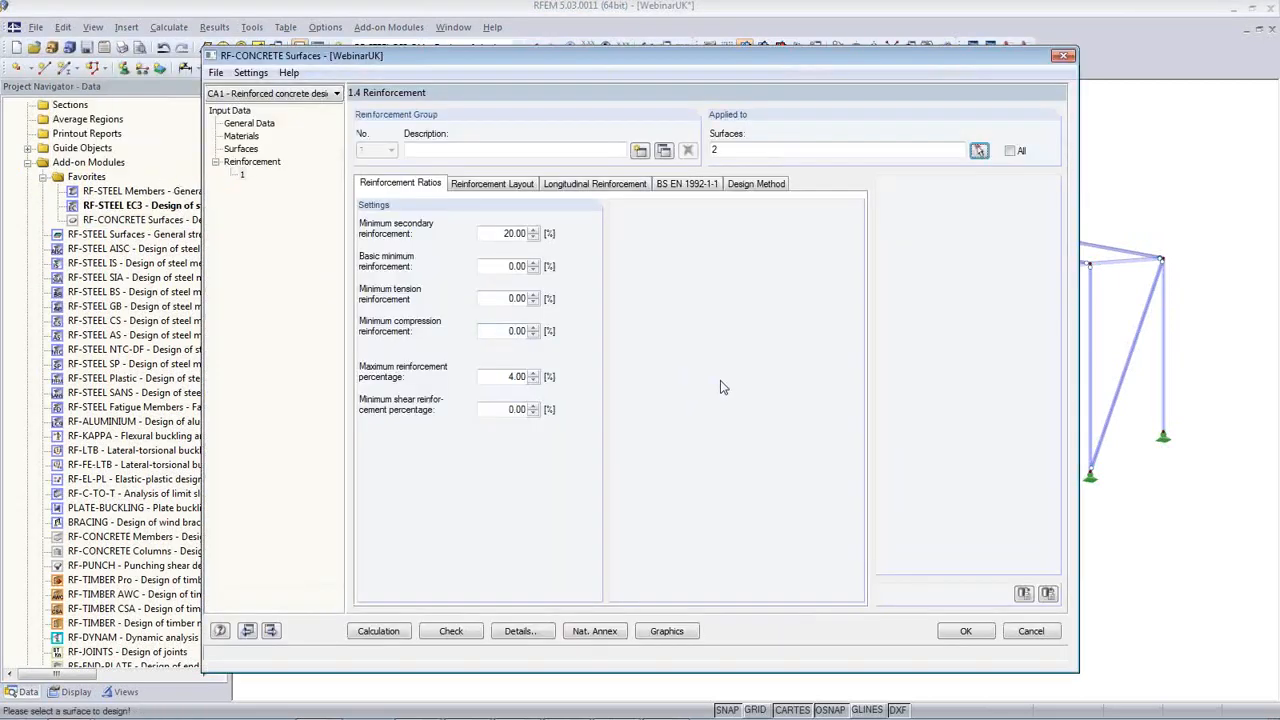
Define basic longitudinal reinforcement of 10 mm rebars at 200 mm spacing for top and bottom in both directions as,1 and as,2
{"action": "left_click", "coordinate": [476, 186]}
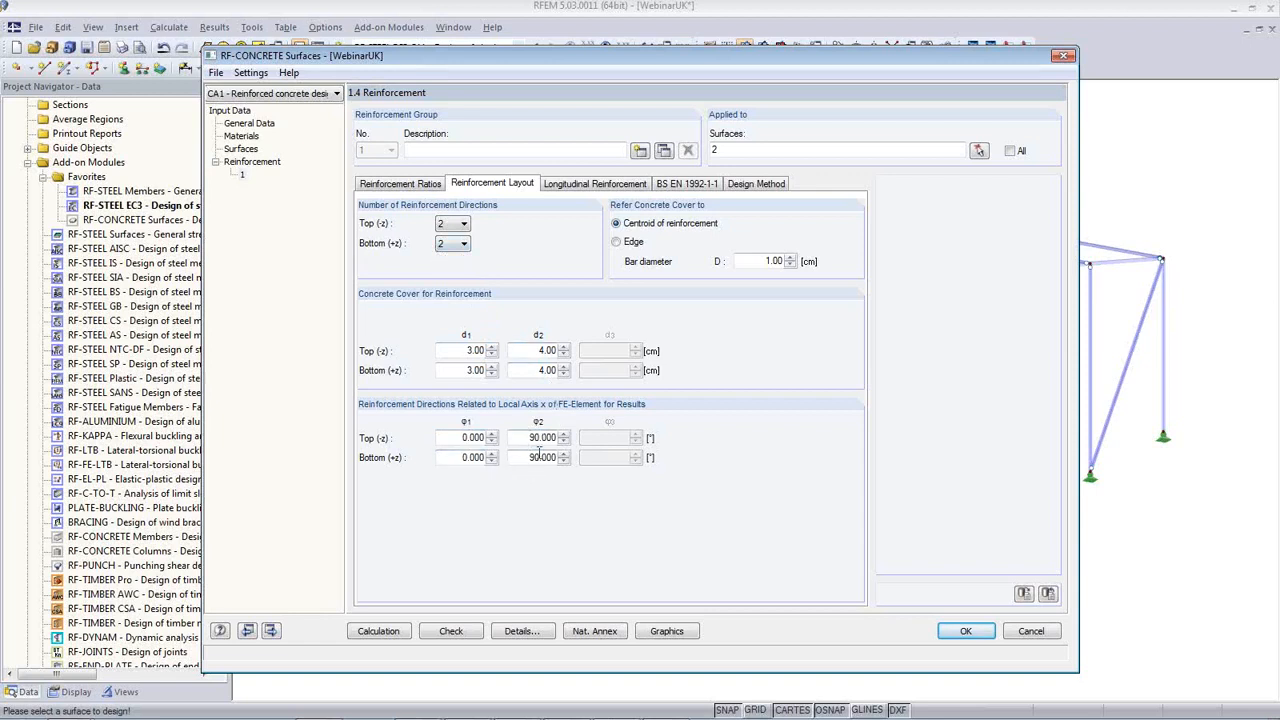
{"action": "left_click", "coordinate": [583, 187]}
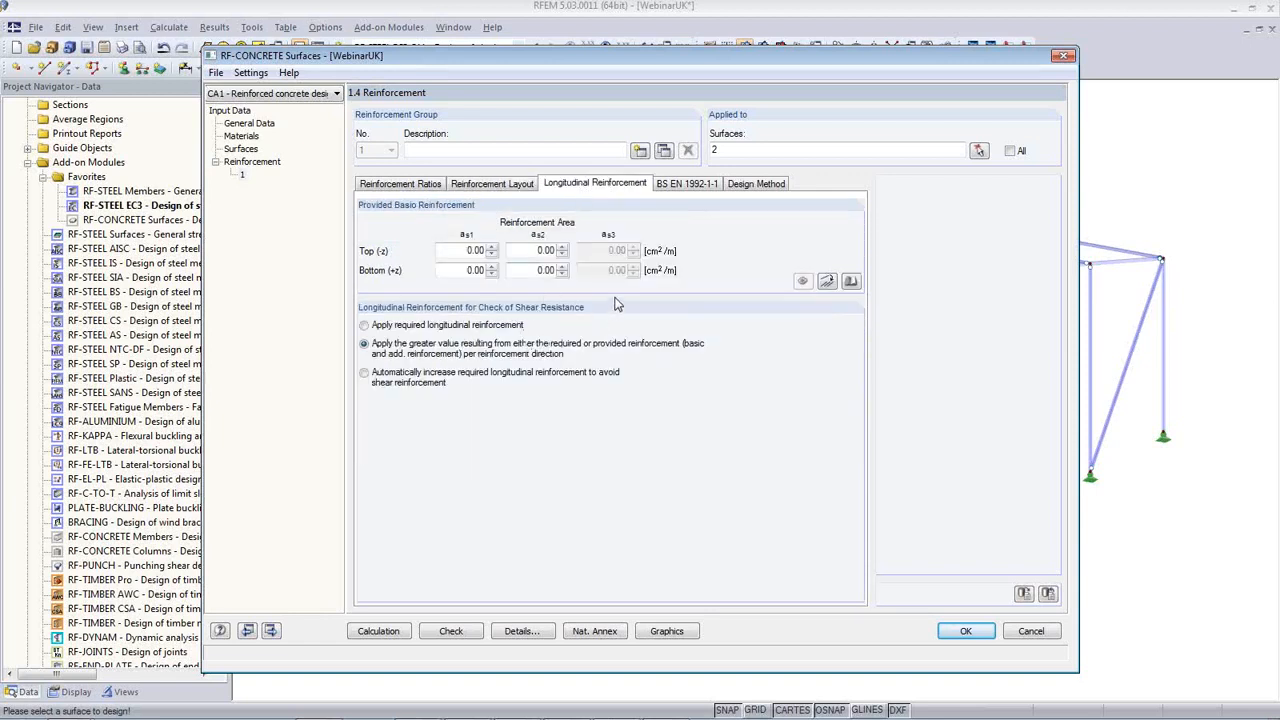
{"action": "left_click", "coordinate": [827, 283]}
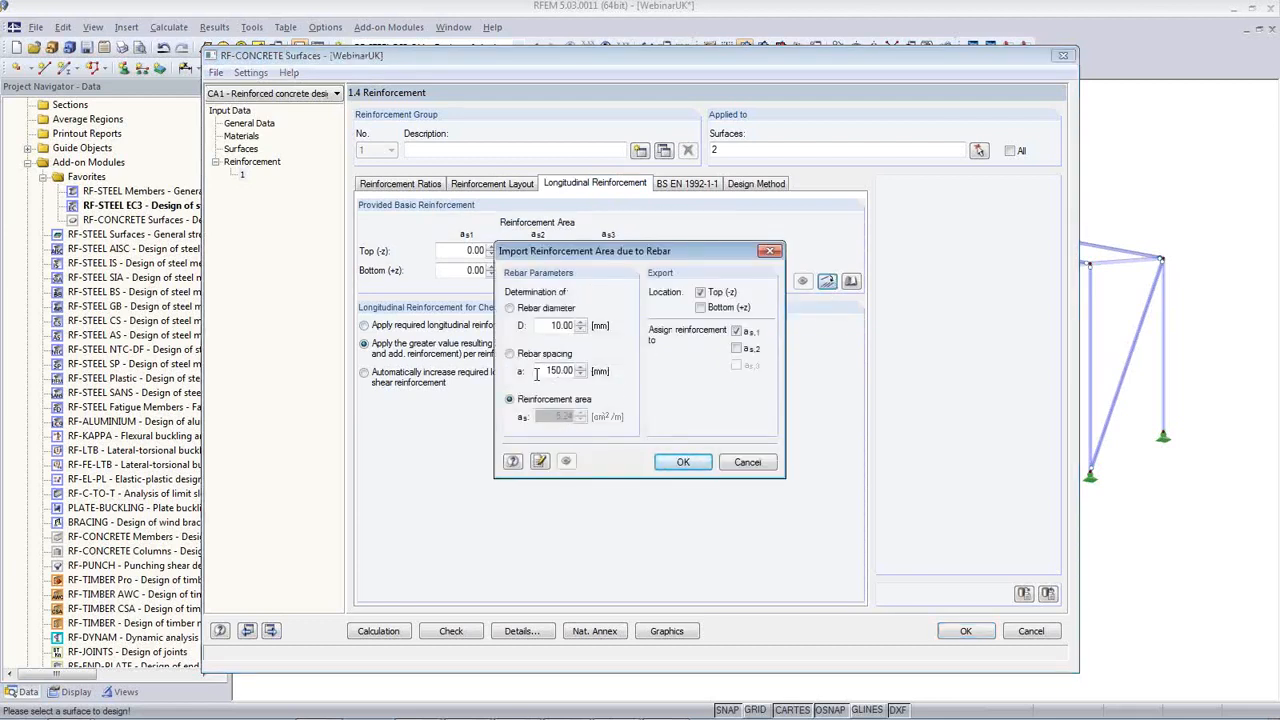
{"action": "left_click_drag", "start_coordinate": [536, 373], "coordinate": [578, 374]}
{"action": "type", "text": "200"}
{"action": "left_click", "coordinate": [557, 327]}
{"action": "left_click", "coordinate": [701, 308]}
{"action": "left_click", "coordinate": [737, 348]}
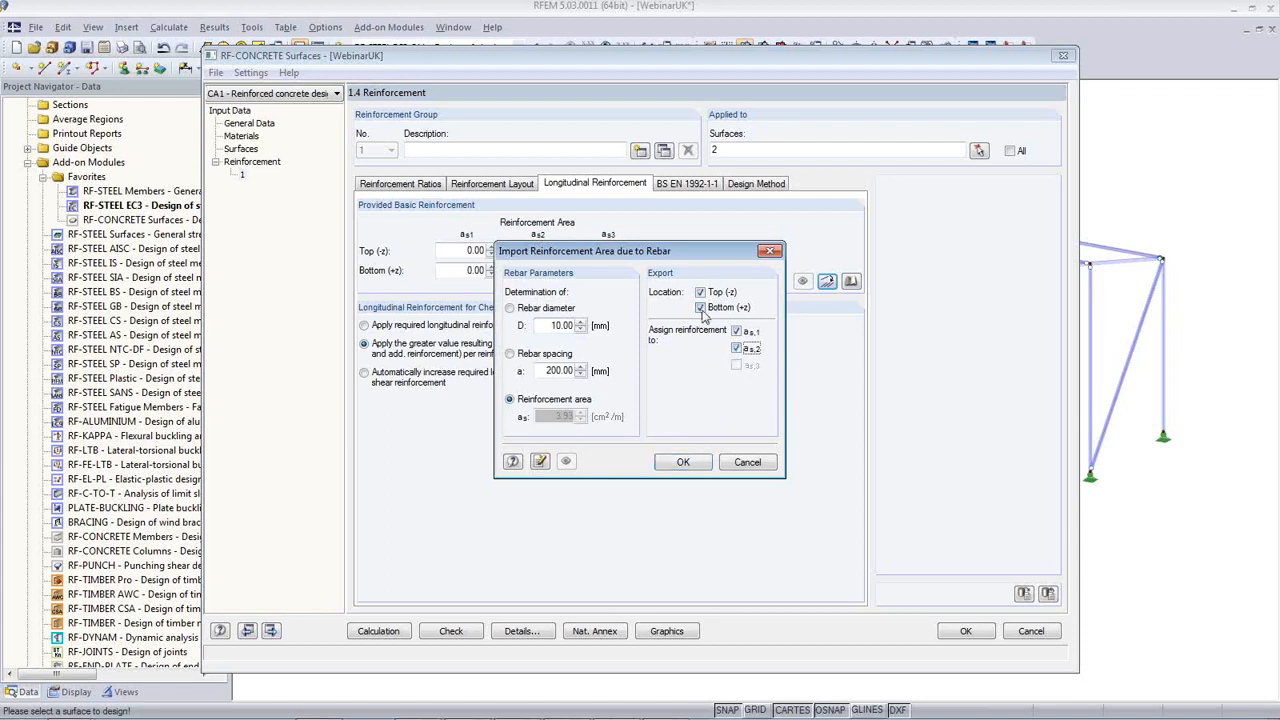
{"action": "left_click", "coordinate": [683, 463]}
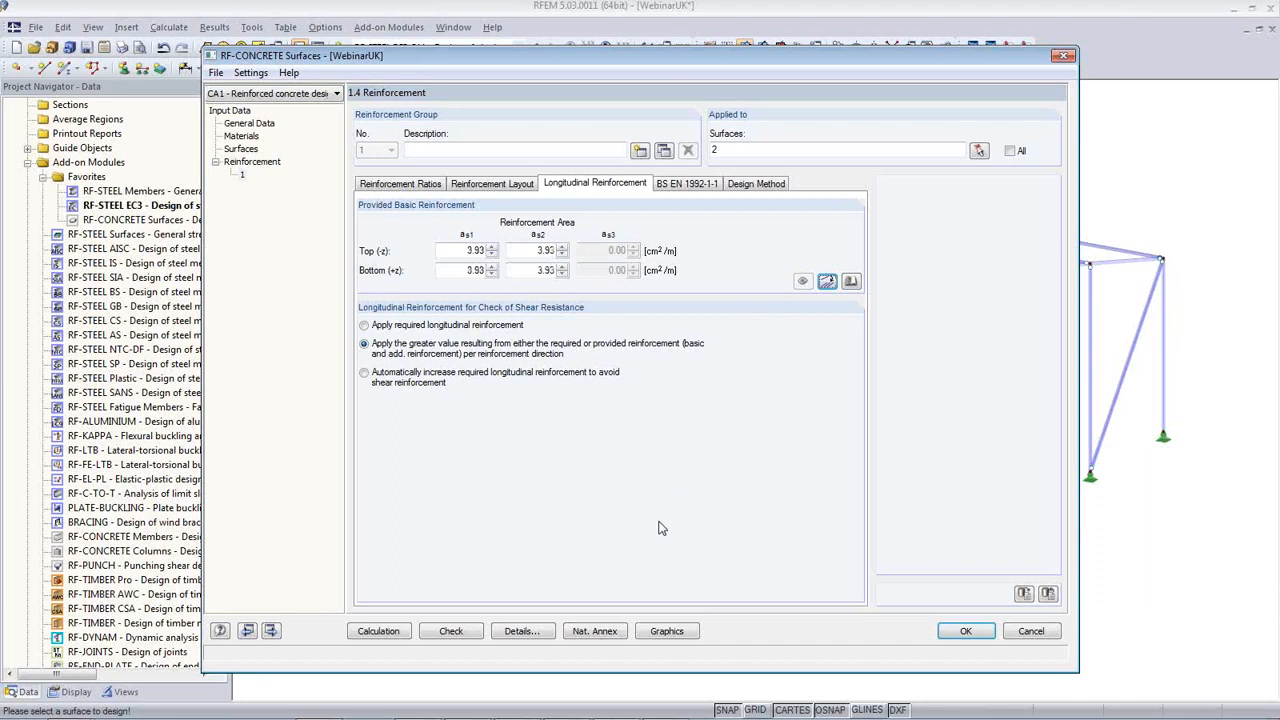
Run the concrete surface design calculation and filter the non-designable points out of the total required reinforcement results
{"action": "left_click", "coordinate": [379, 634]}
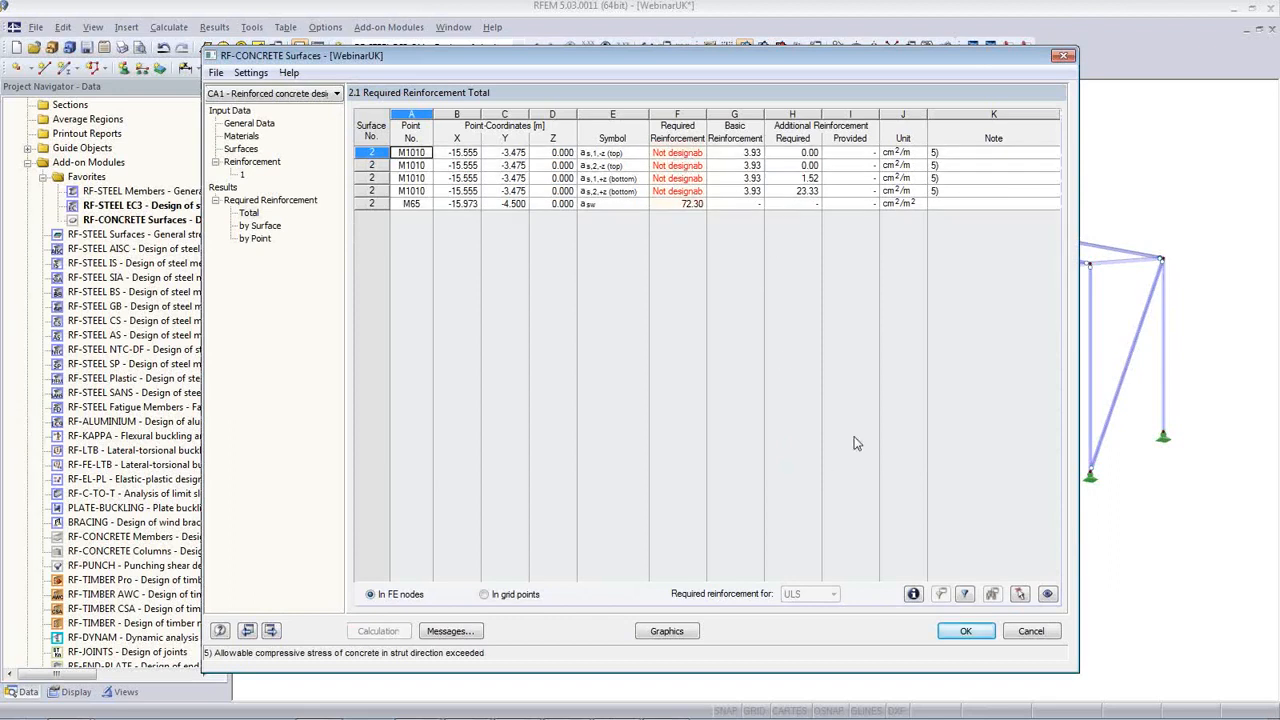
{"action": "left_click", "coordinate": [965, 595]}
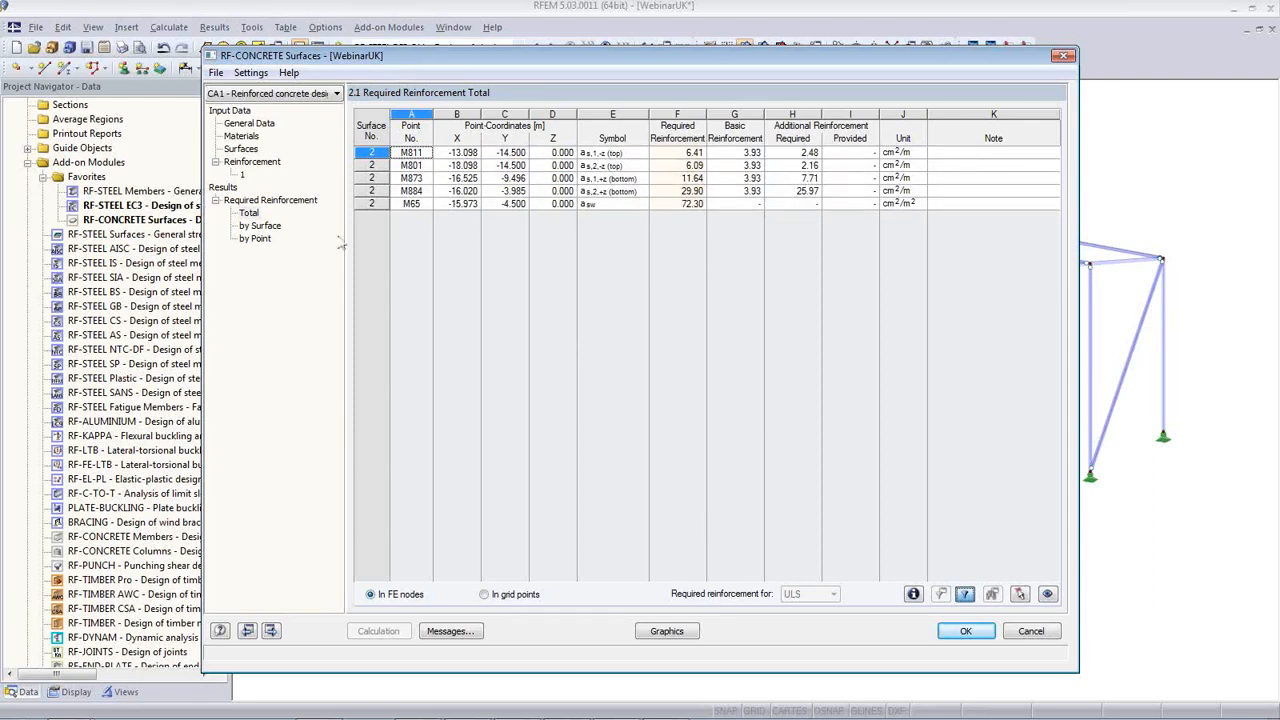
Set the thickness of surfaces 1 and 2, the two floor slabs with openings, to 30 cm in the concrete design module
{"action": "left_click", "coordinate": [243, 149]}
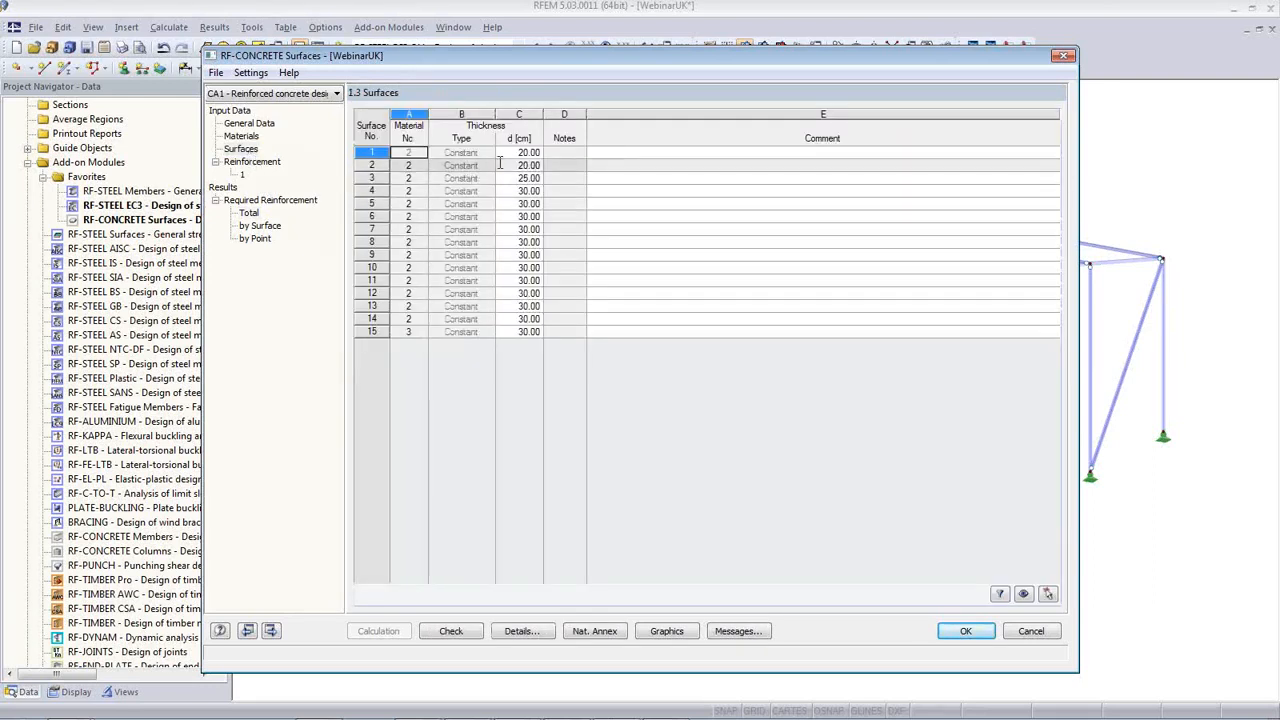
{"action": "left_click_drag", "start_coordinate": [537, 65], "coordinate": [701, 466]}
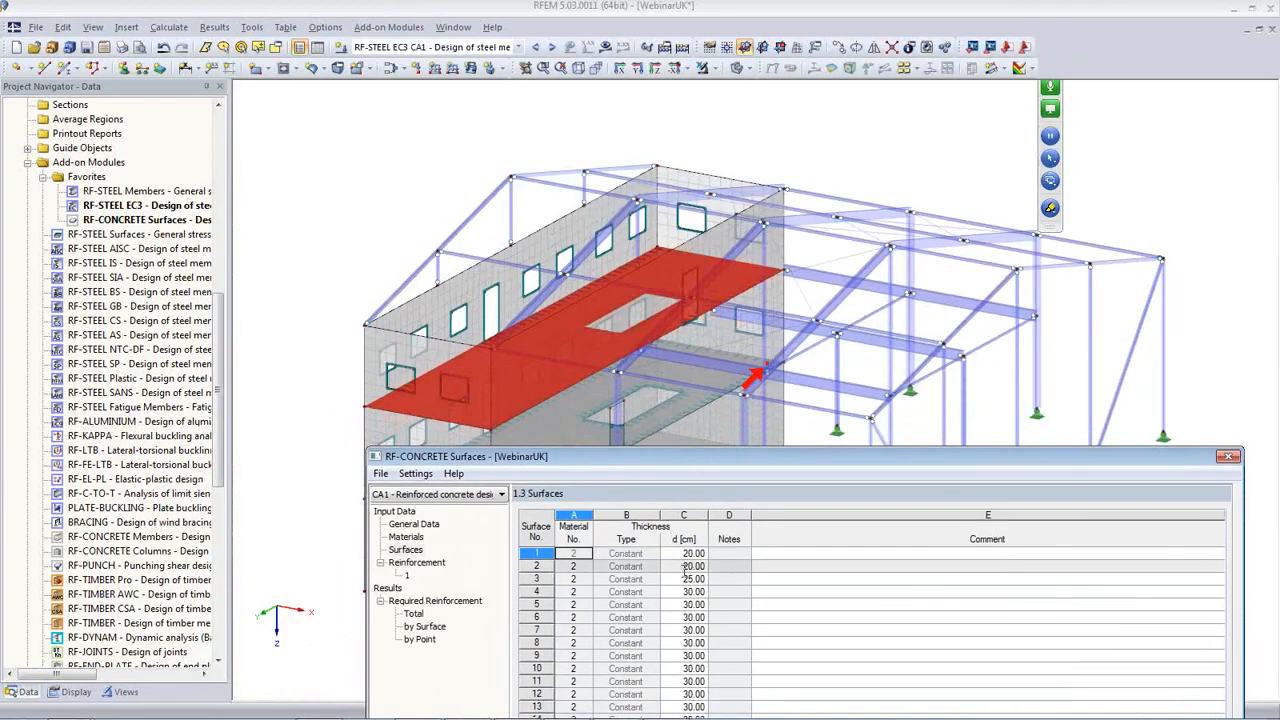
{"action": "left_click", "coordinate": [685, 566]}
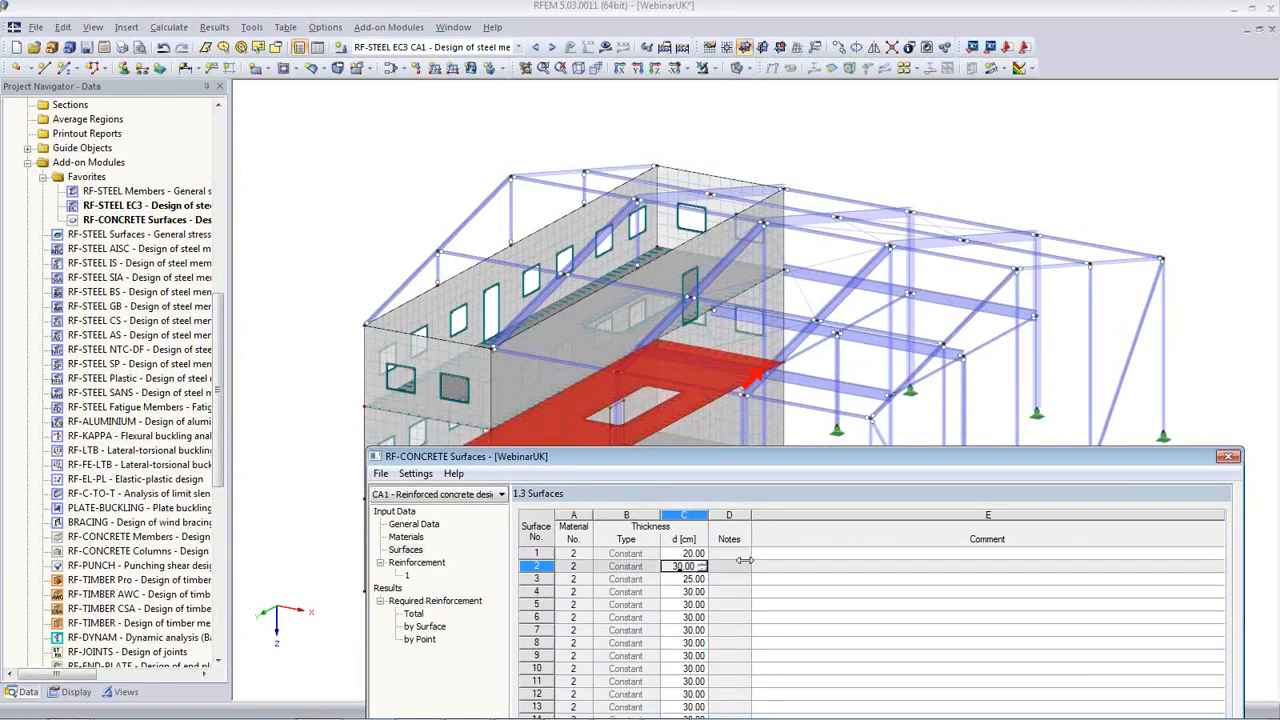
{"action": "left_click", "coordinate": [690, 554]}
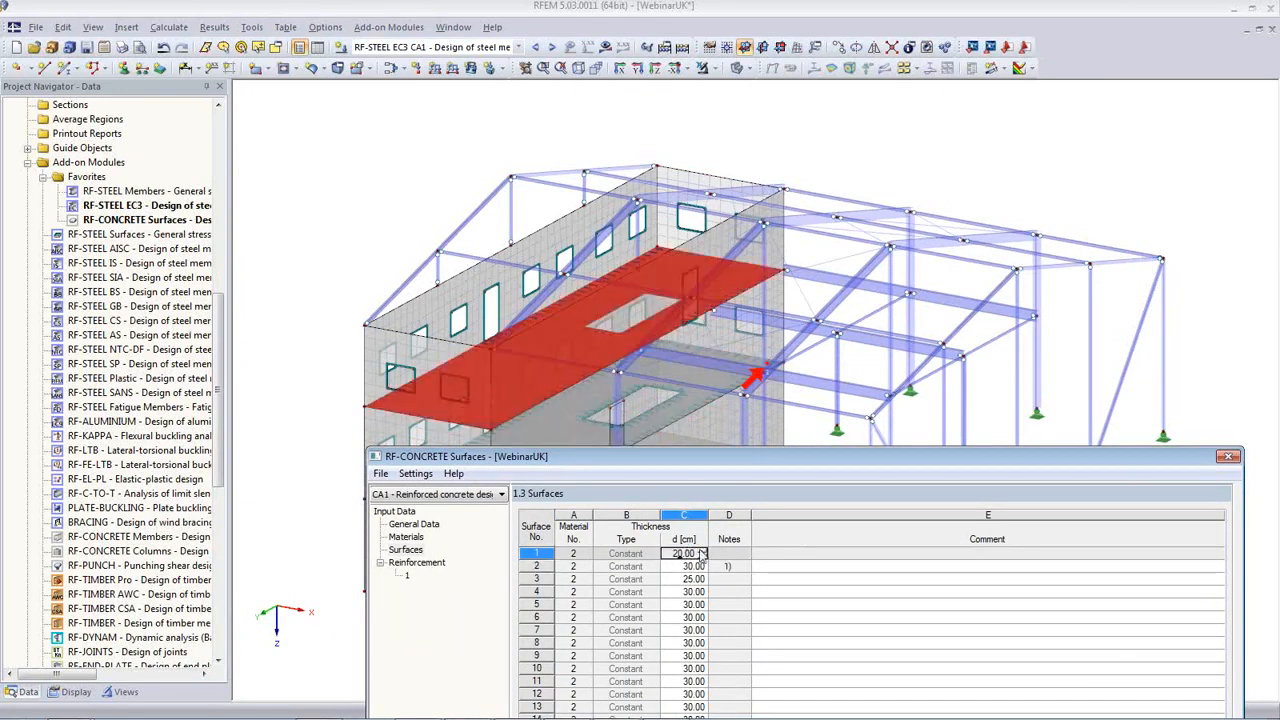
{"action": "left_click", "coordinate": [703, 551]}
{"action": "left_click", "coordinate": [688, 566]}
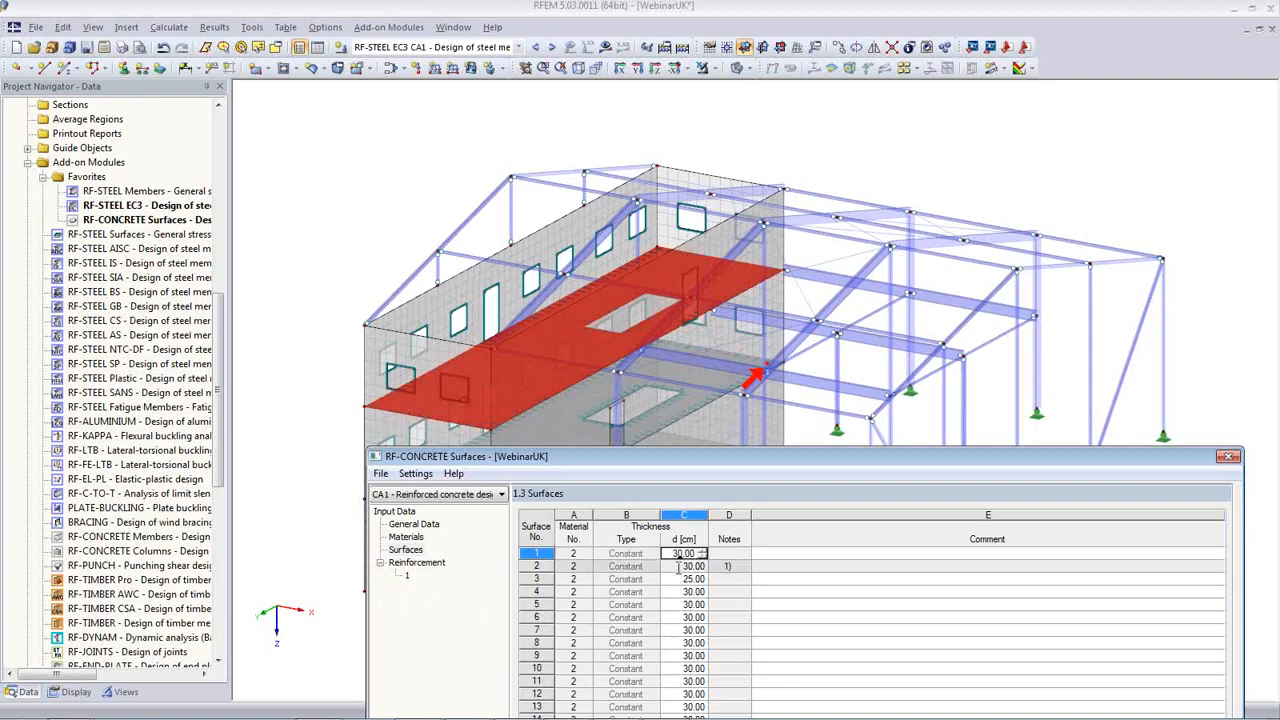
Recalculate the concrete surface design, review the total required reinforcement, and close the module keeping the data
{"action": "left_click_drag", "start_coordinate": [664, 448], "coordinate": [565, 111]}
{"action": "left_click", "coordinate": [444, 695]}
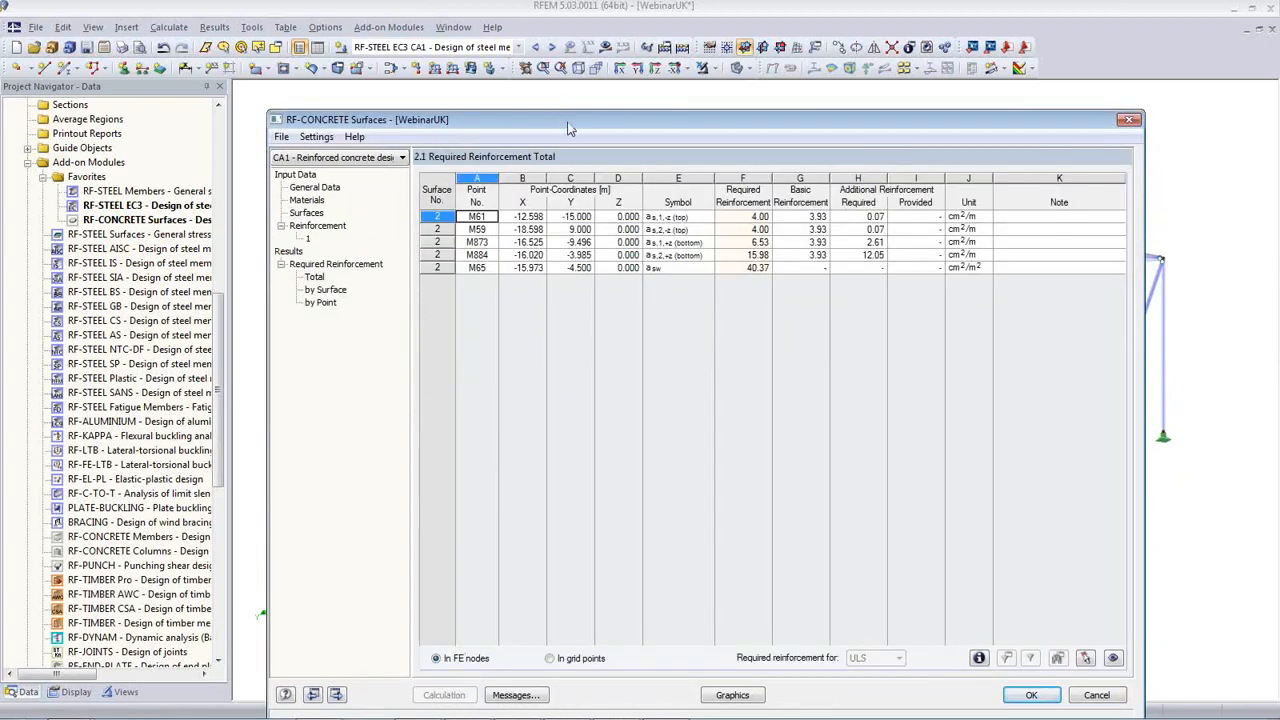
{"action": "mouse_move", "coordinate": [567, 128]}
{"action": "left_mouse_down"}
{"action": "mouse_move", "coordinate": [520, 83]}
{"action": "mouse_move", "coordinate": [561, 119]}
{"action": "left_mouse_up"}
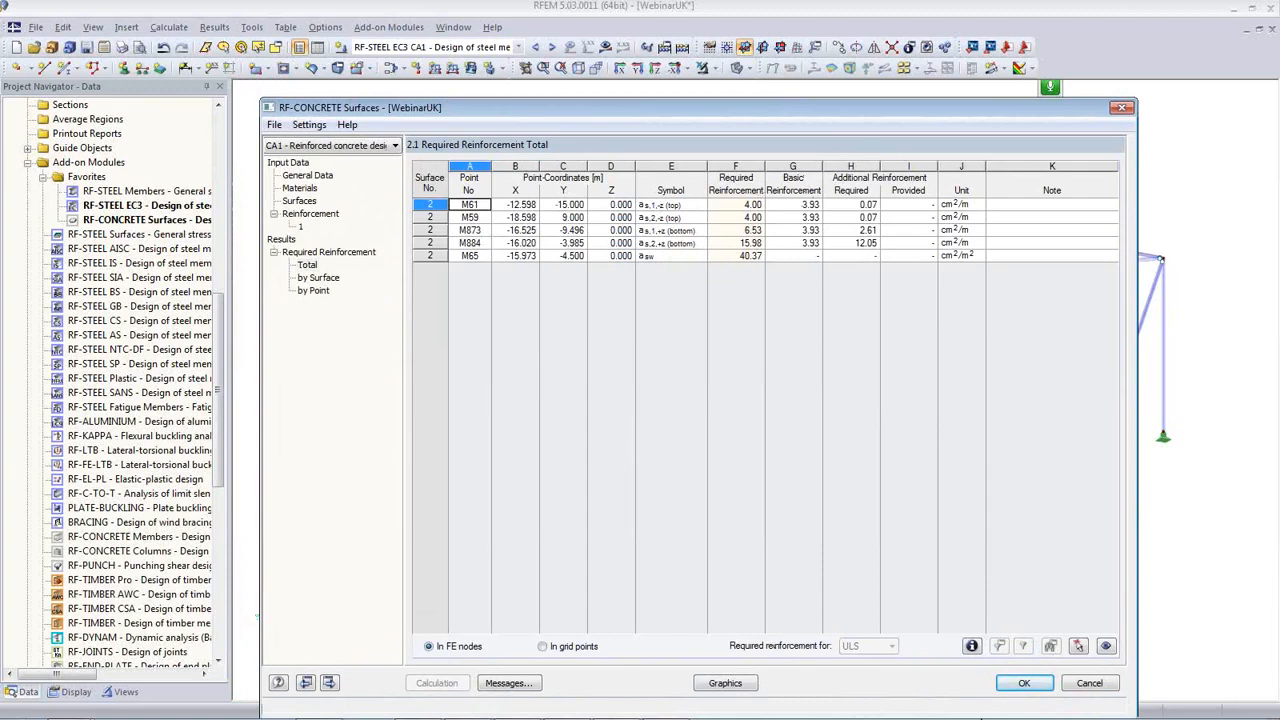
{"action": "left_click", "coordinate": [1025, 684]}
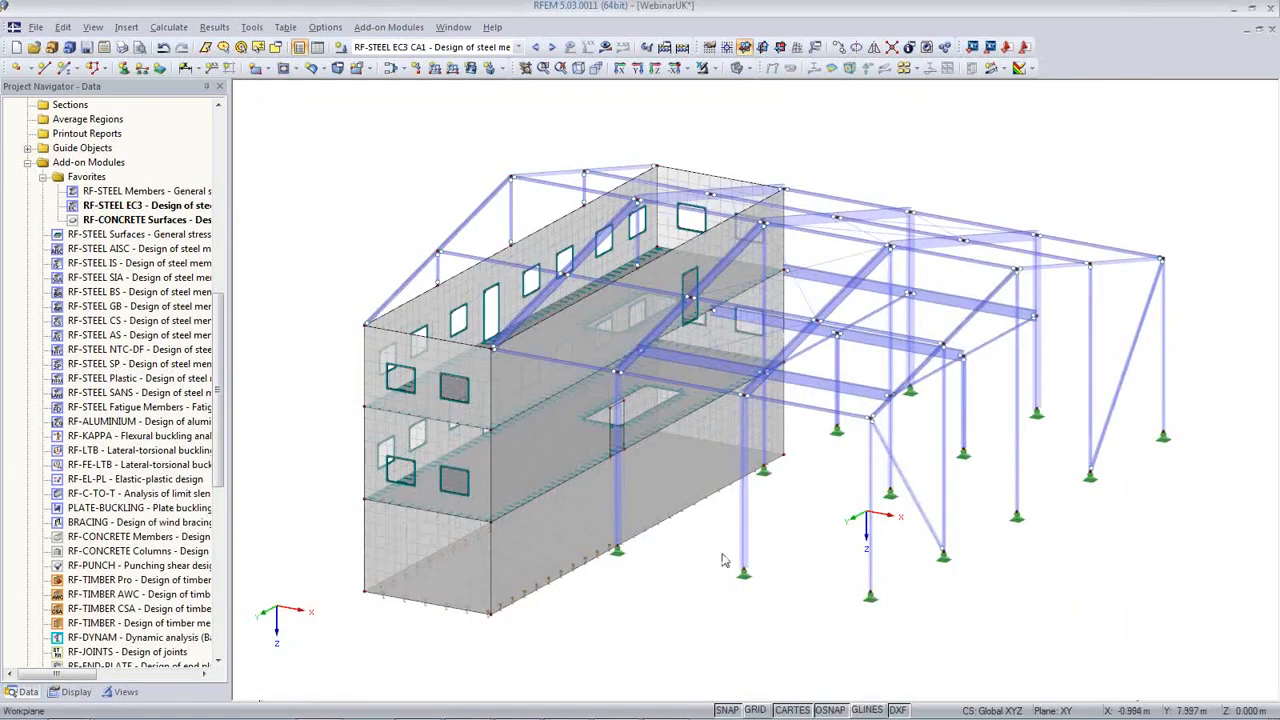
Display the RF-CONCRETE Surfaces CA1 results and isolate the lower floor slab with Visibility by Window in a front view
{"action": "left_click", "coordinate": [518, 47]}
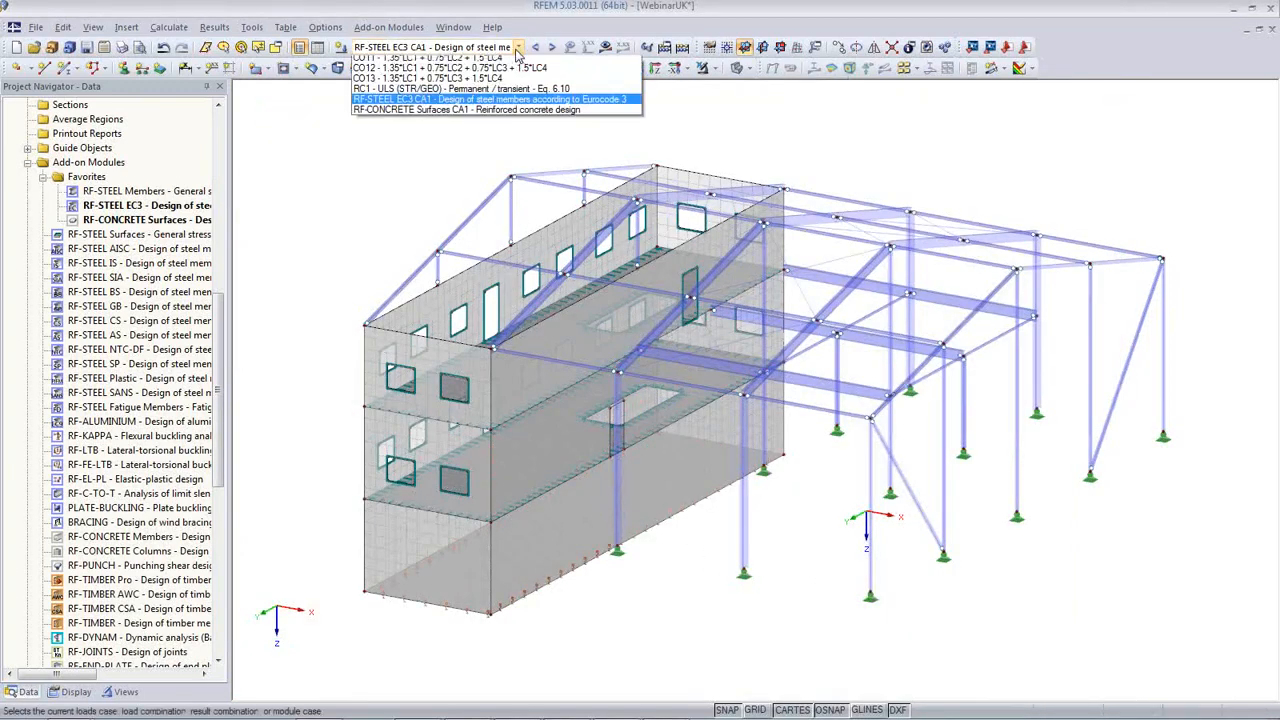
{"action": "left_click", "coordinate": [483, 260]}
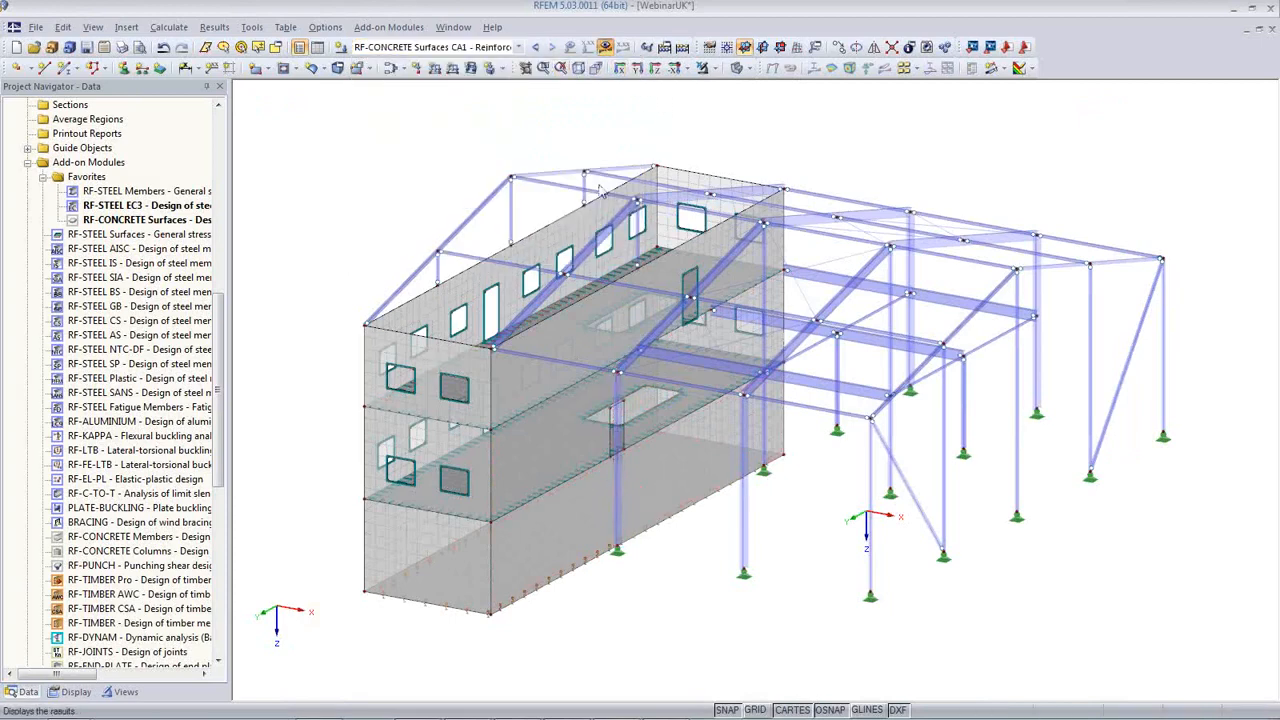
{"action": "middle_click_drag", "start_coordinate": [596, 612], "coordinate": [802, 481], "text": "ctrl"}
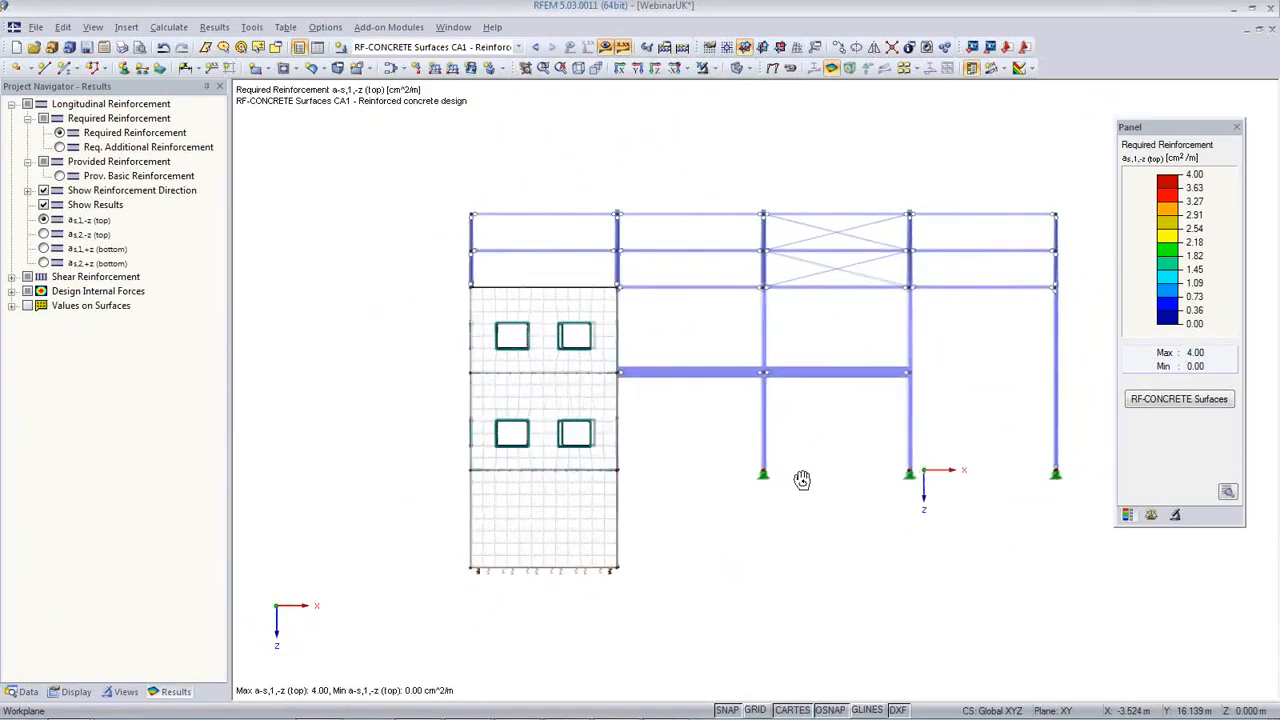
{"action": "left_click", "coordinate": [714, 68]}
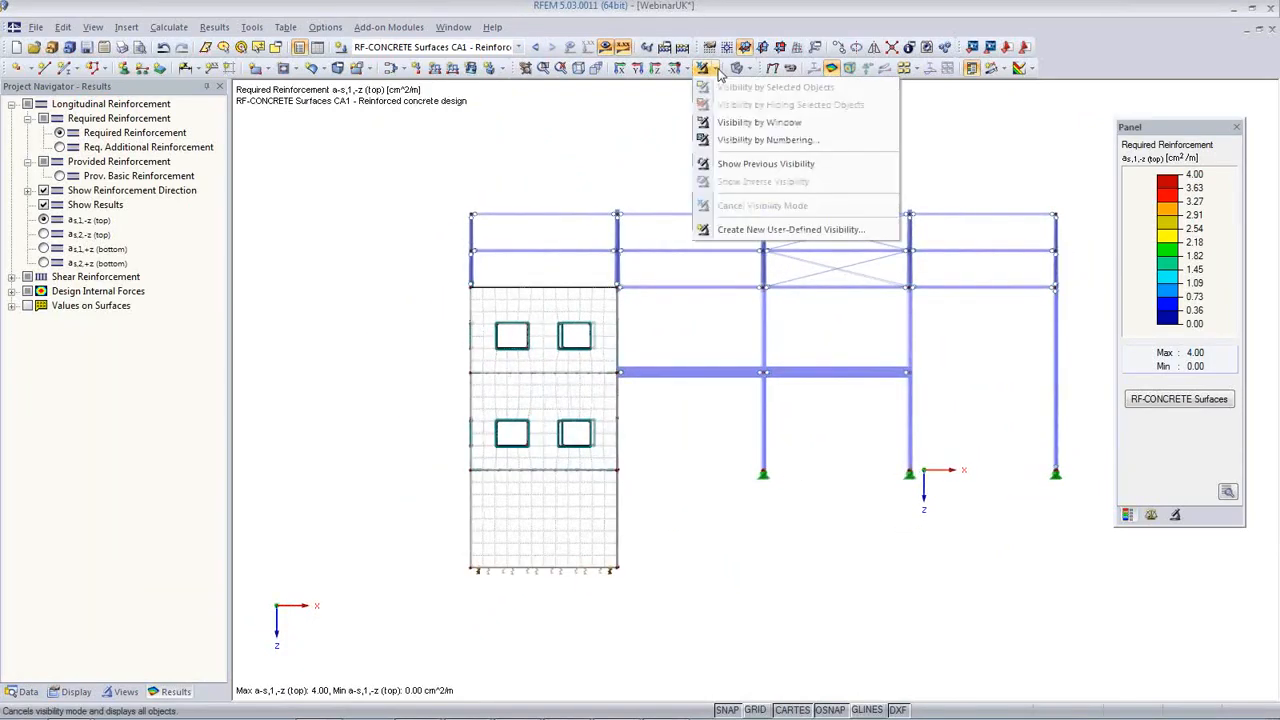
{"action": "left_click", "coordinate": [740, 122]}
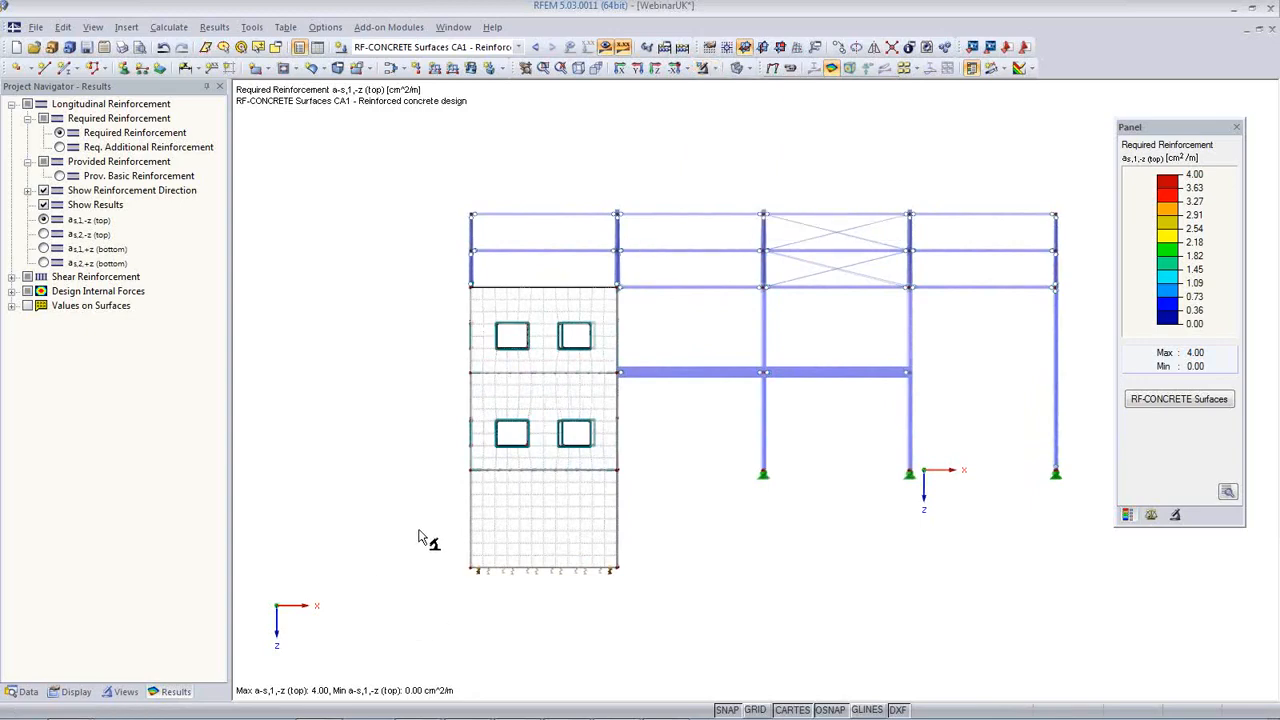
{"action": "left_click_drag", "start_coordinate": [460, 472], "coordinate": [654, 491]}
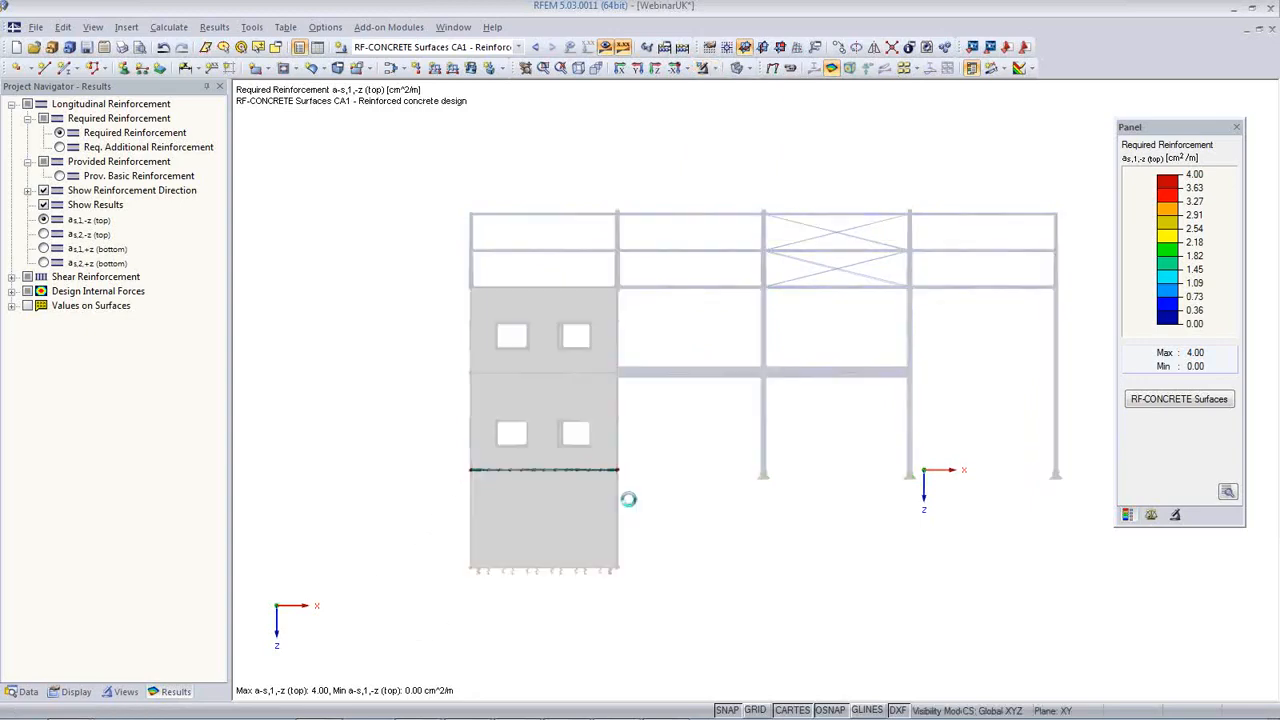
Show the slab in isometric view with result values on the surface and display the required additional reinforcement
{"action": "left_click", "coordinate": [578, 68]}
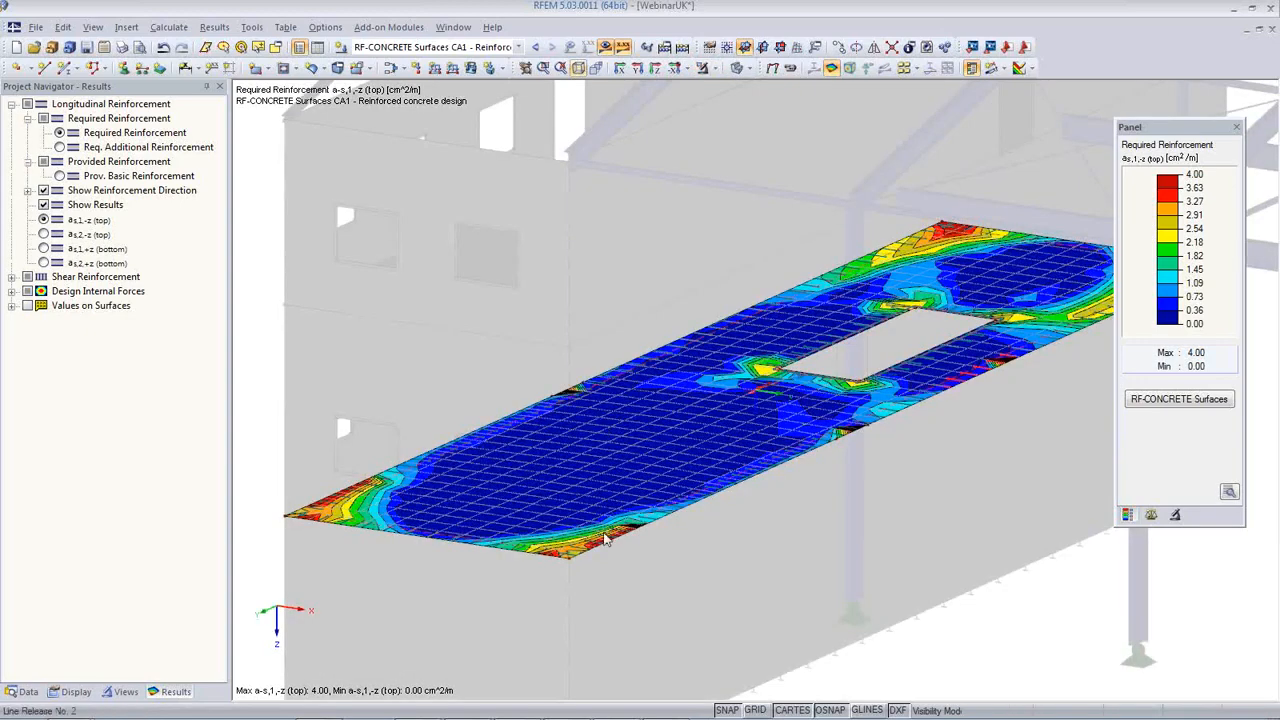
{"action": "middle_click_drag", "start_coordinate": [679, 562], "coordinate": [625, 562]}
{"action": "scroll", "coordinate": [594, 526], "scroll_direction": "down", "scroll_amount": 2}
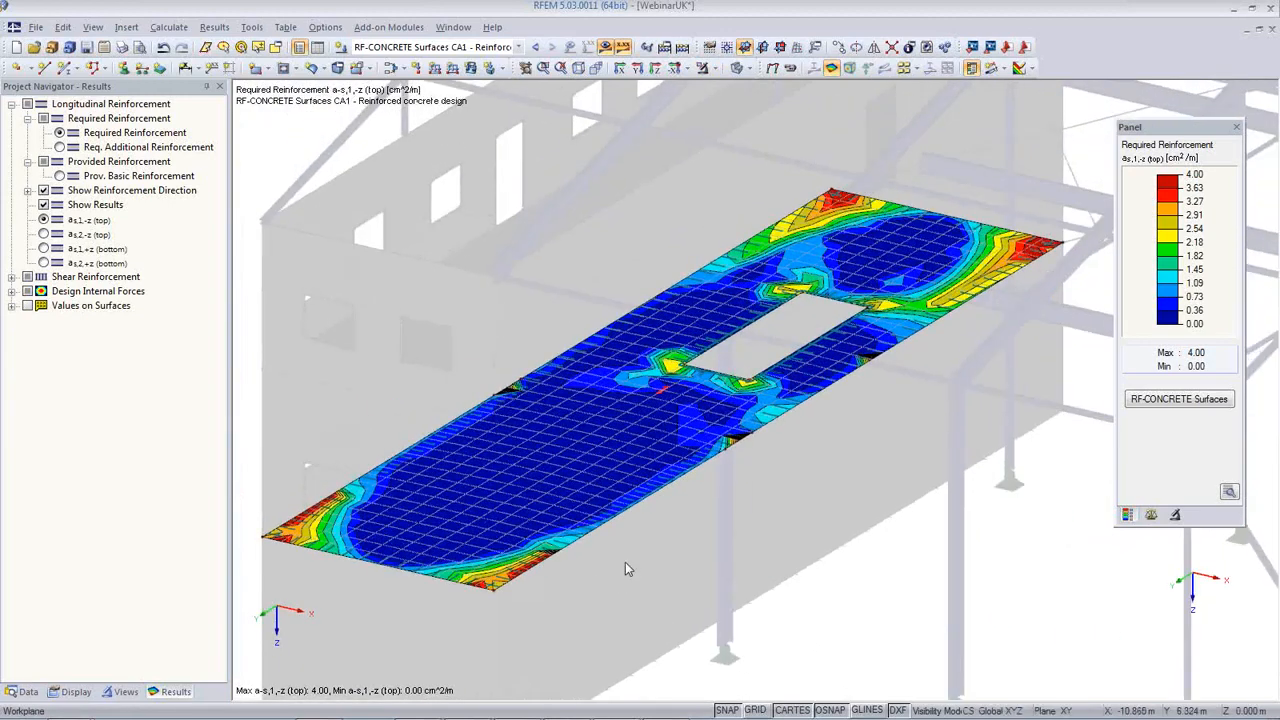
{"action": "left_click", "coordinate": [904, 67]}
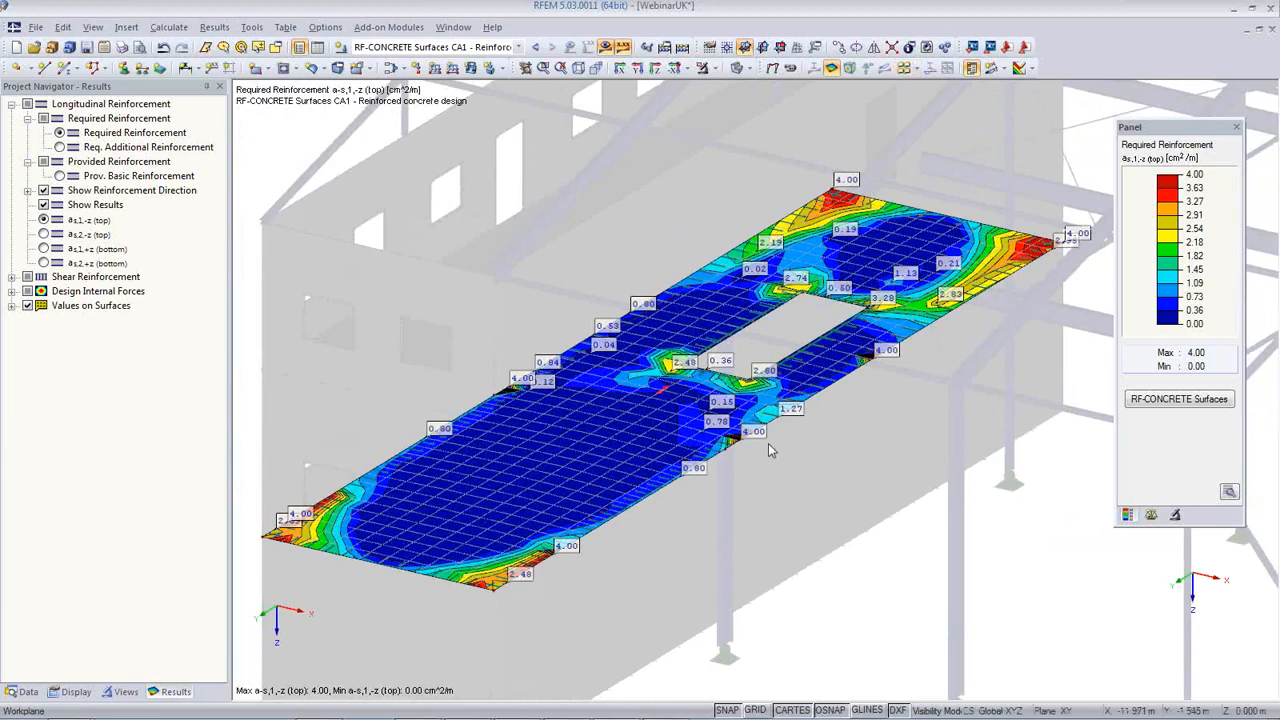
{"action": "left_click", "coordinate": [60, 147]}
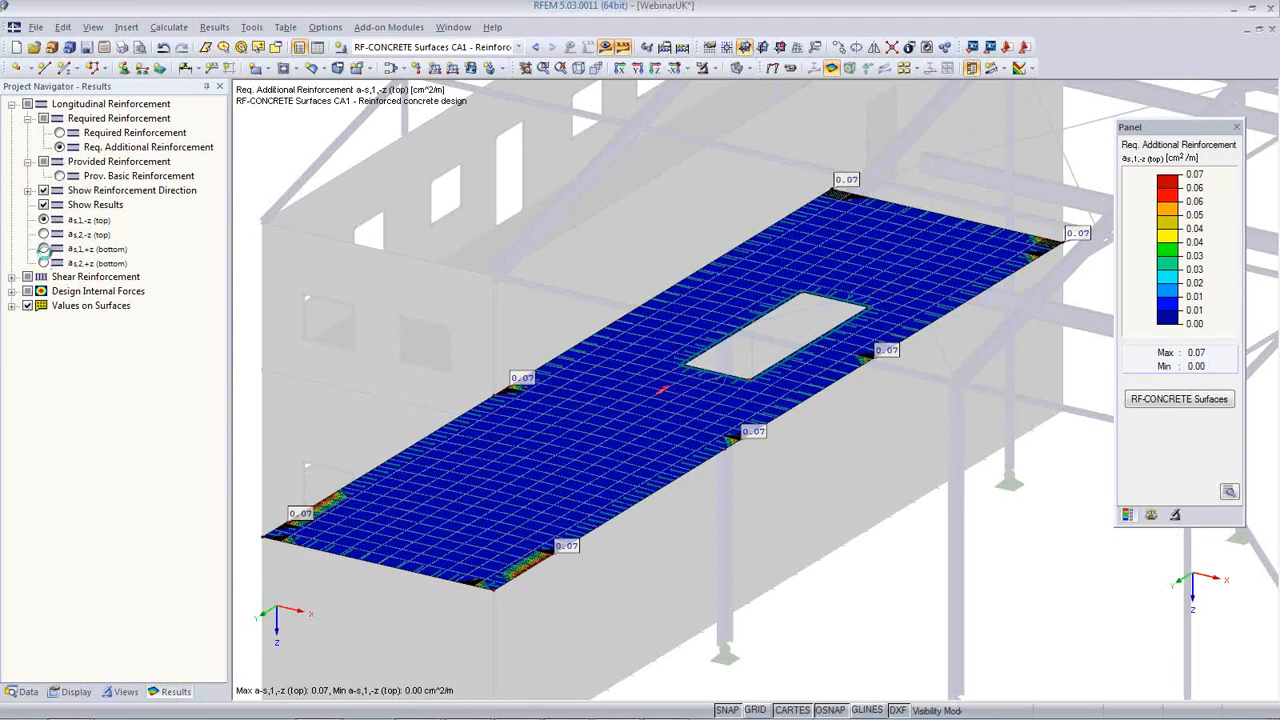
Display the required reinforcement a-s,2,+z (bottom) on the lower floor slab in place of the additional reinforcement
{"action": "left_click", "coordinate": [44, 249]}
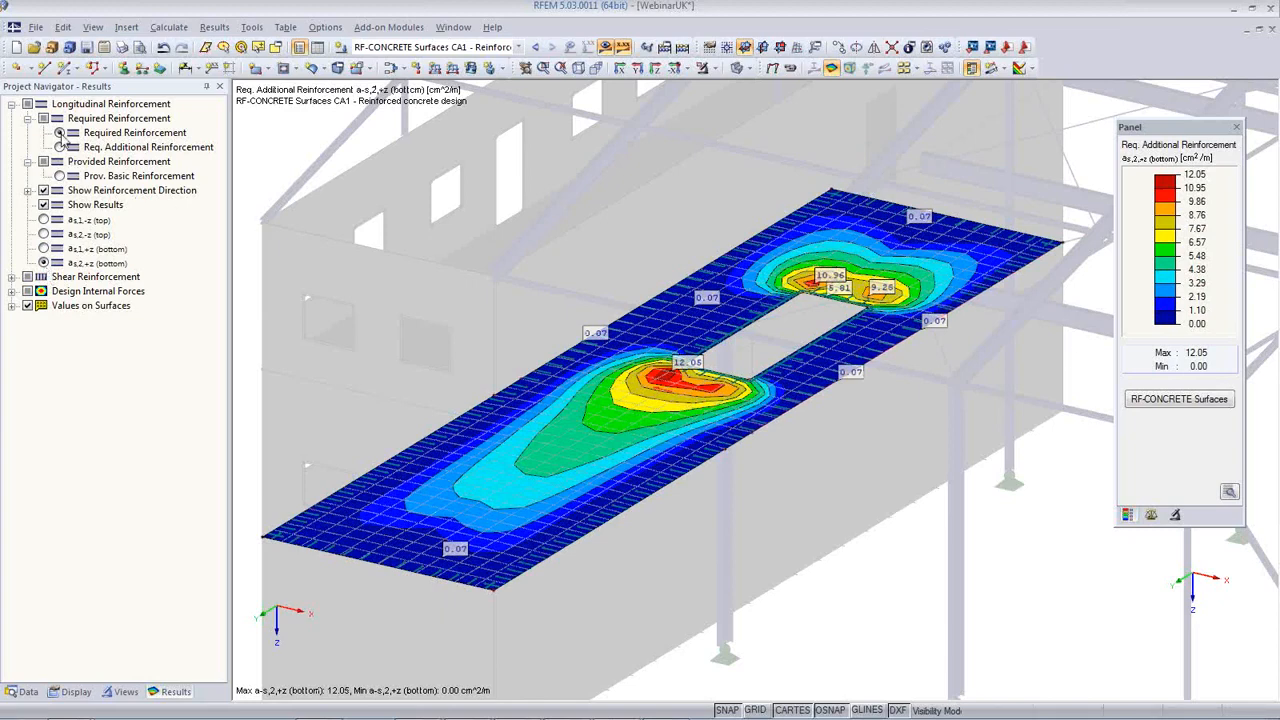
{"action": "left_click", "coordinate": [60, 133]}
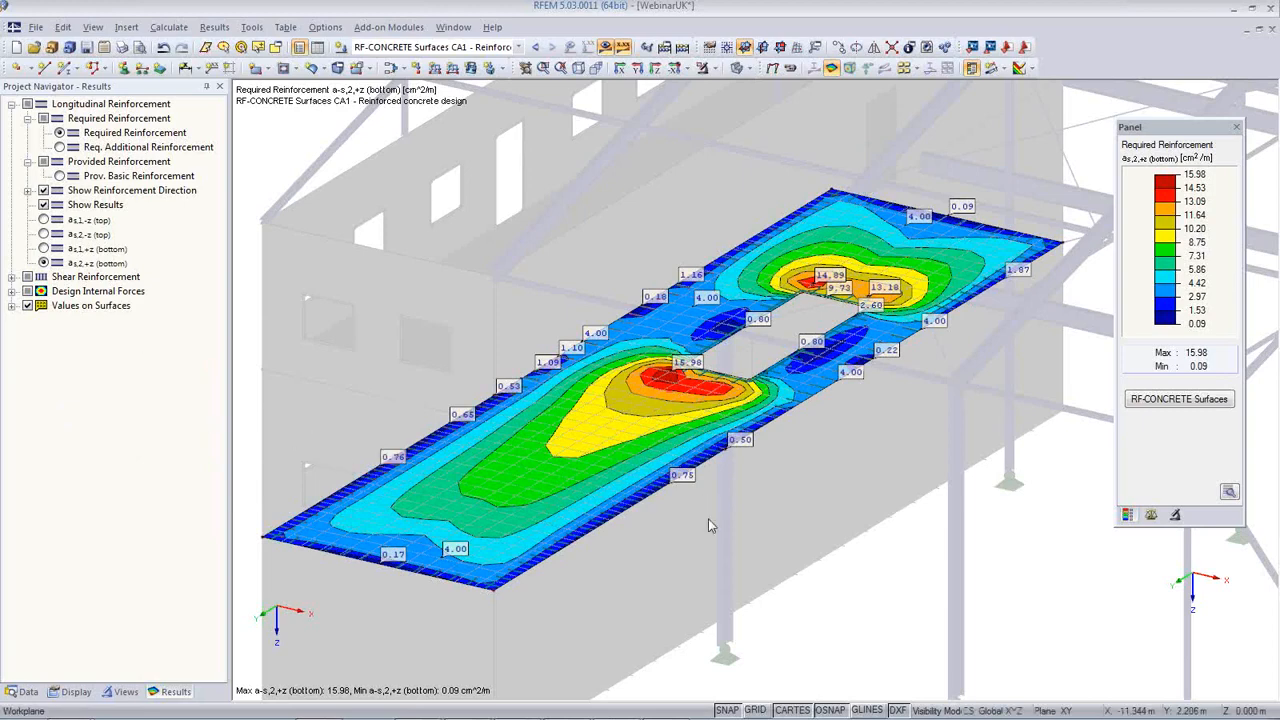
{"action": "middle_click_drag", "start_coordinate": [851, 614], "coordinate": [710, 272], "text": "ctrl"}
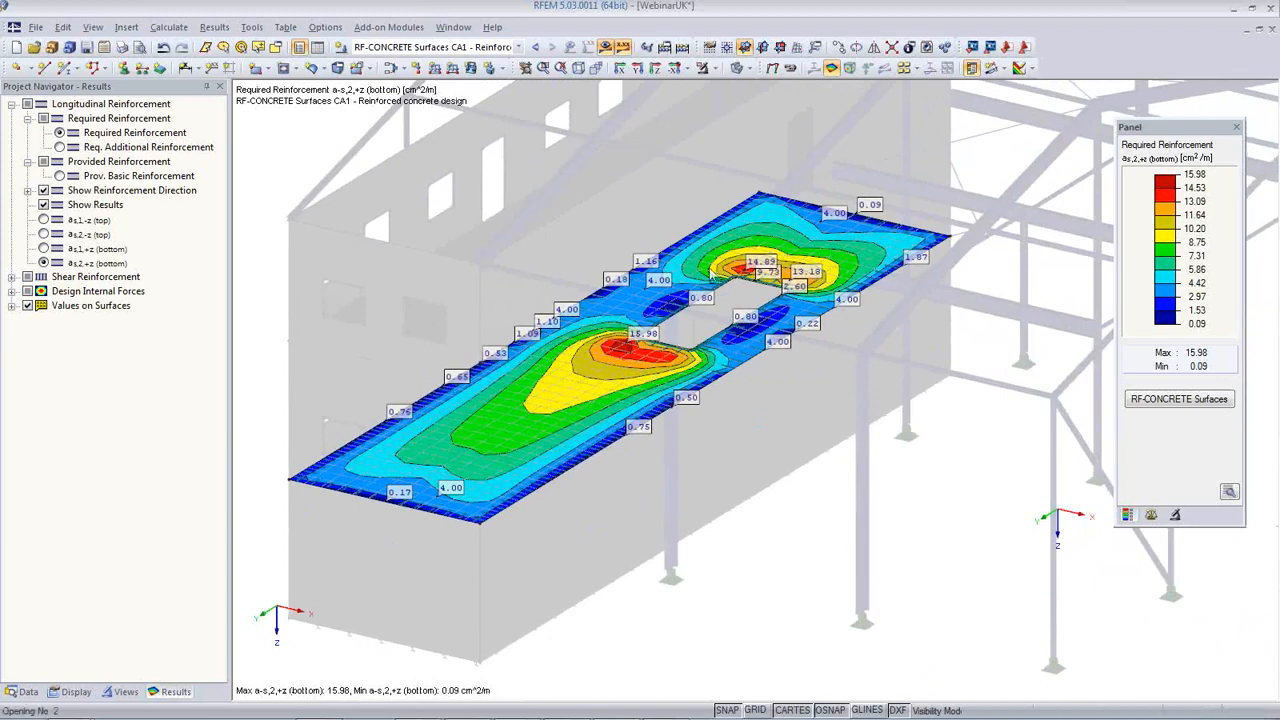
Hide the design results and cancel visibility mode so the complete building model is shown in isometric view
{"action": "left_click", "coordinate": [606, 47]}
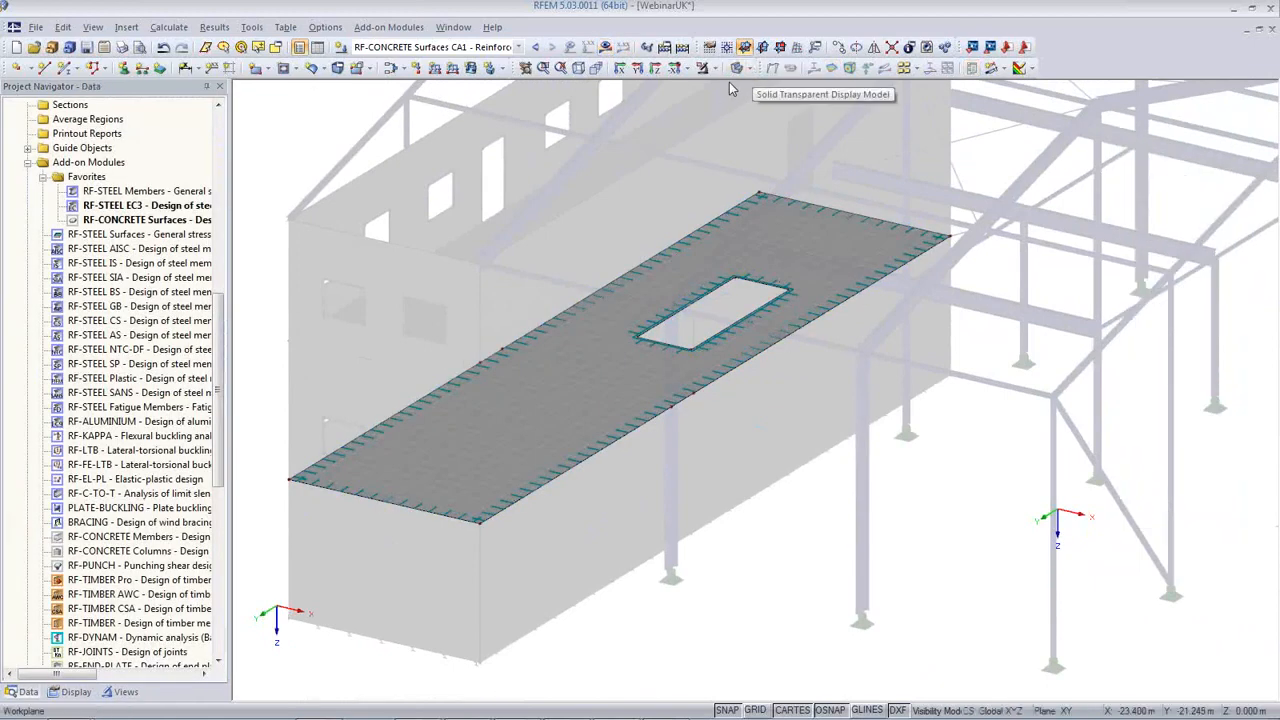
{"action": "left_click", "coordinate": [716, 69]}
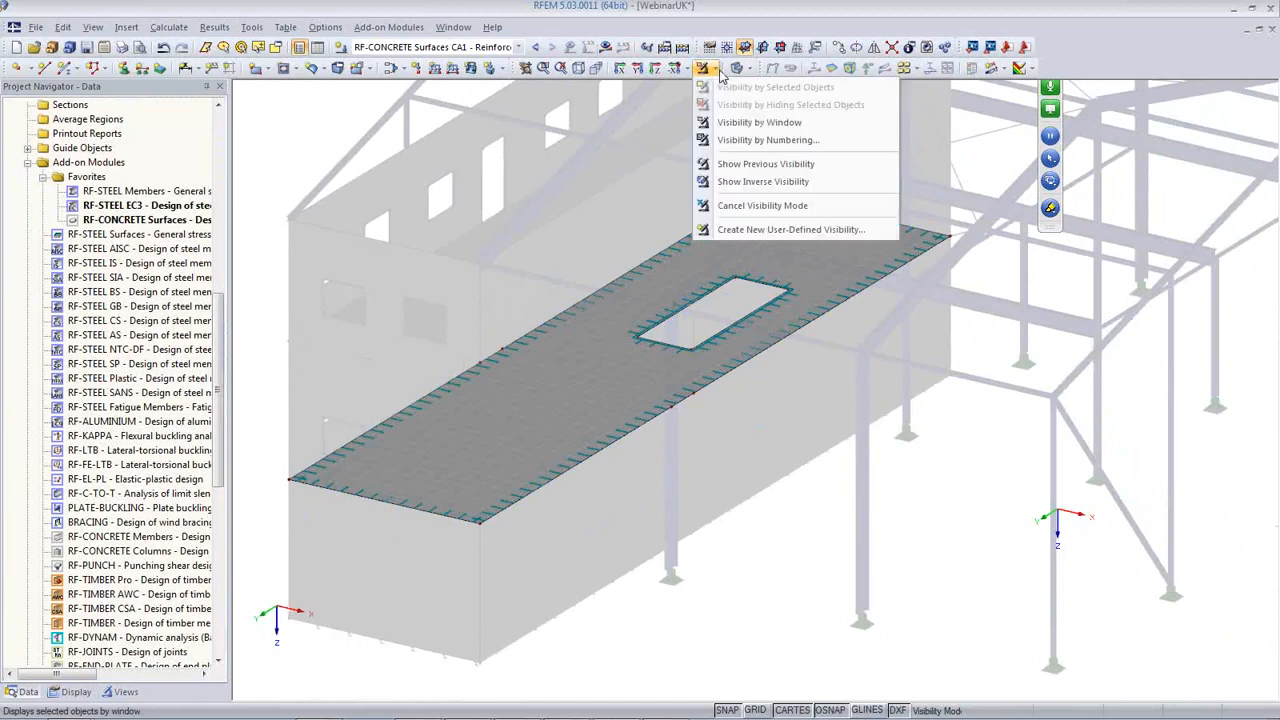
{"action": "left_click", "coordinate": [712, 205]}
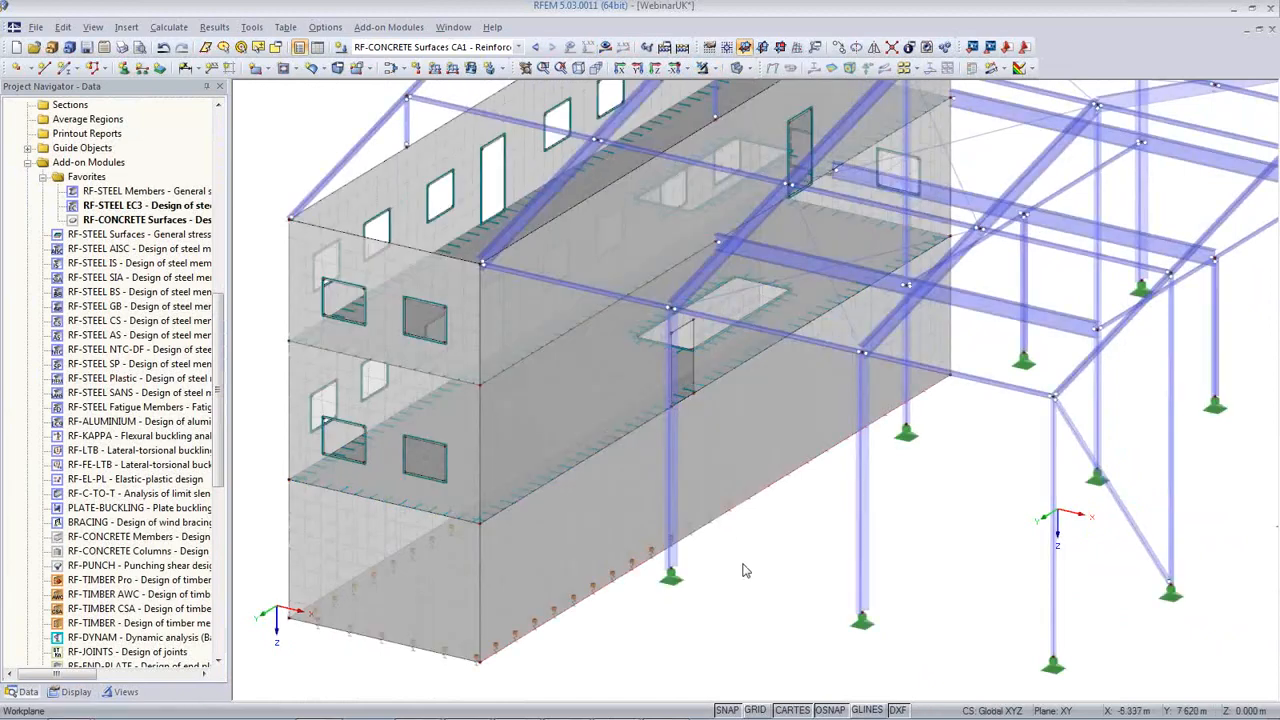
{"action": "scroll", "coordinate": [745, 566], "scroll_direction": "down", "scroll_amount": 9}
{"action": "middle_click_drag", "start_coordinate": [741, 562], "coordinate": [620, 534]}
{"action": "scroll", "coordinate": [620, 534], "scroll_direction": "up", "scroll_amount": 5}
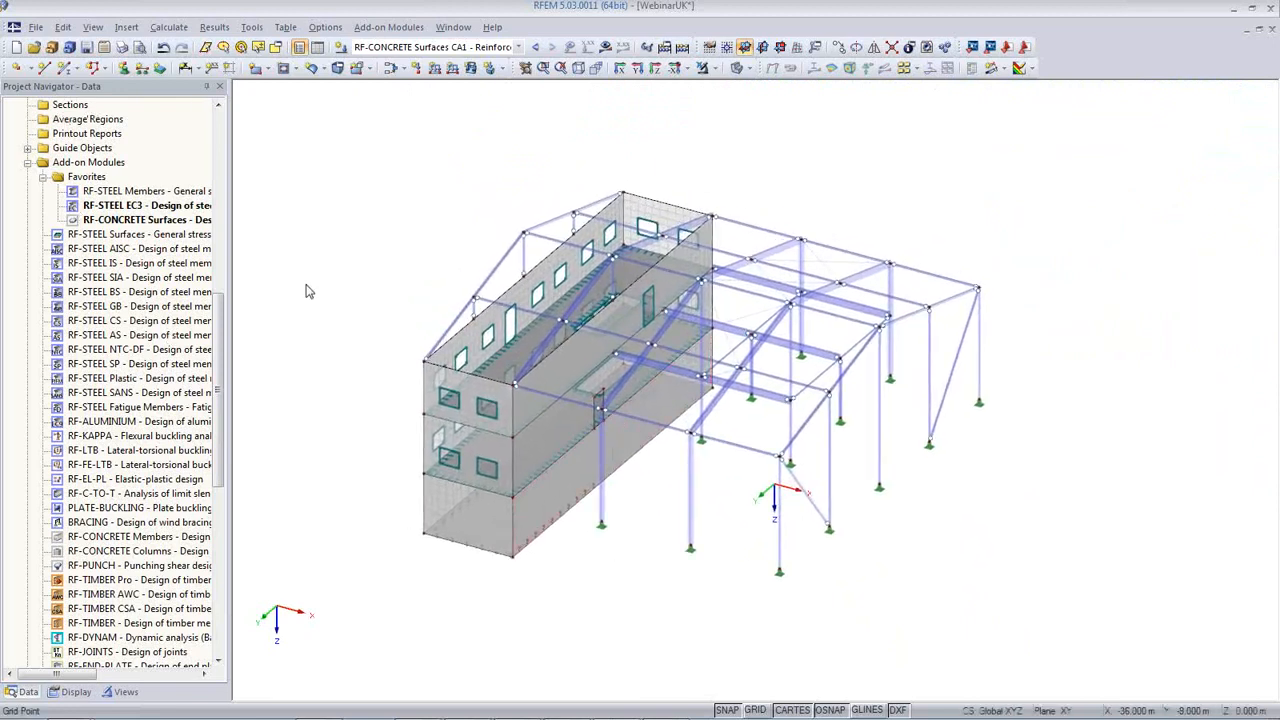
Send the current isometric model graphic to printout report PR1 and start a new printout report template
{"action": "left_click", "coordinate": [122, 47]}
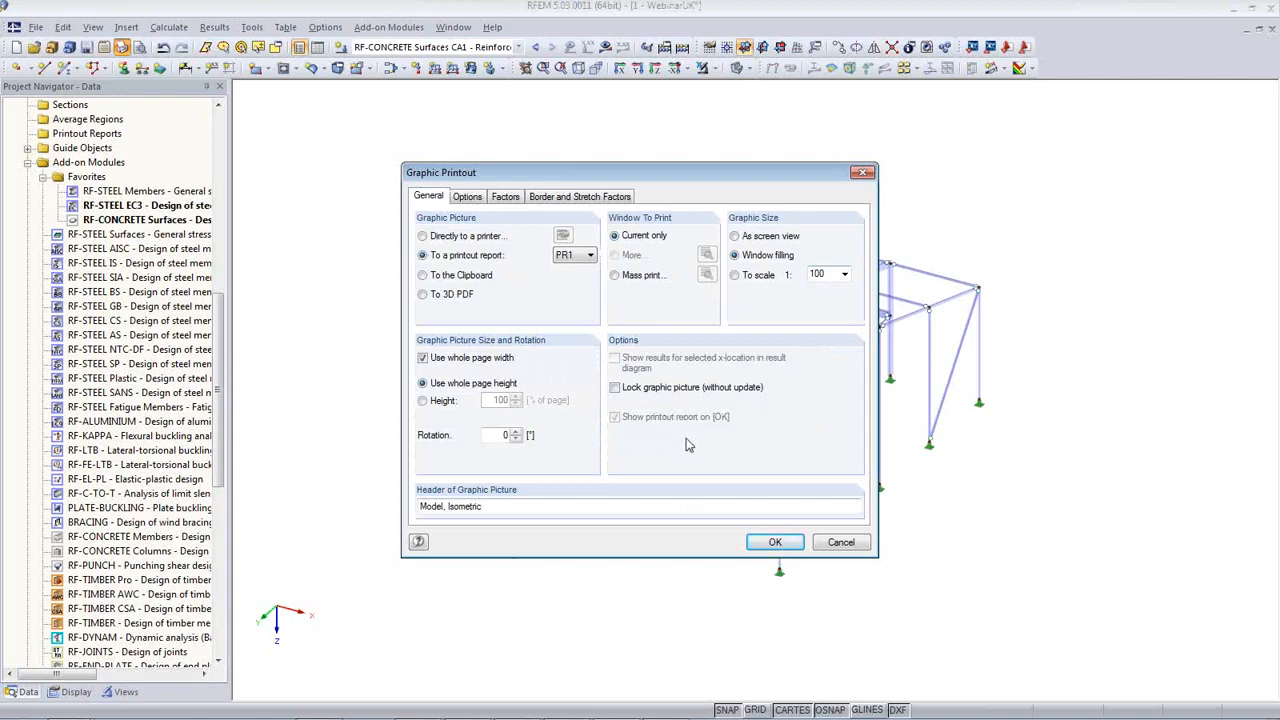
{"action": "left_click", "coordinate": [774, 542]}
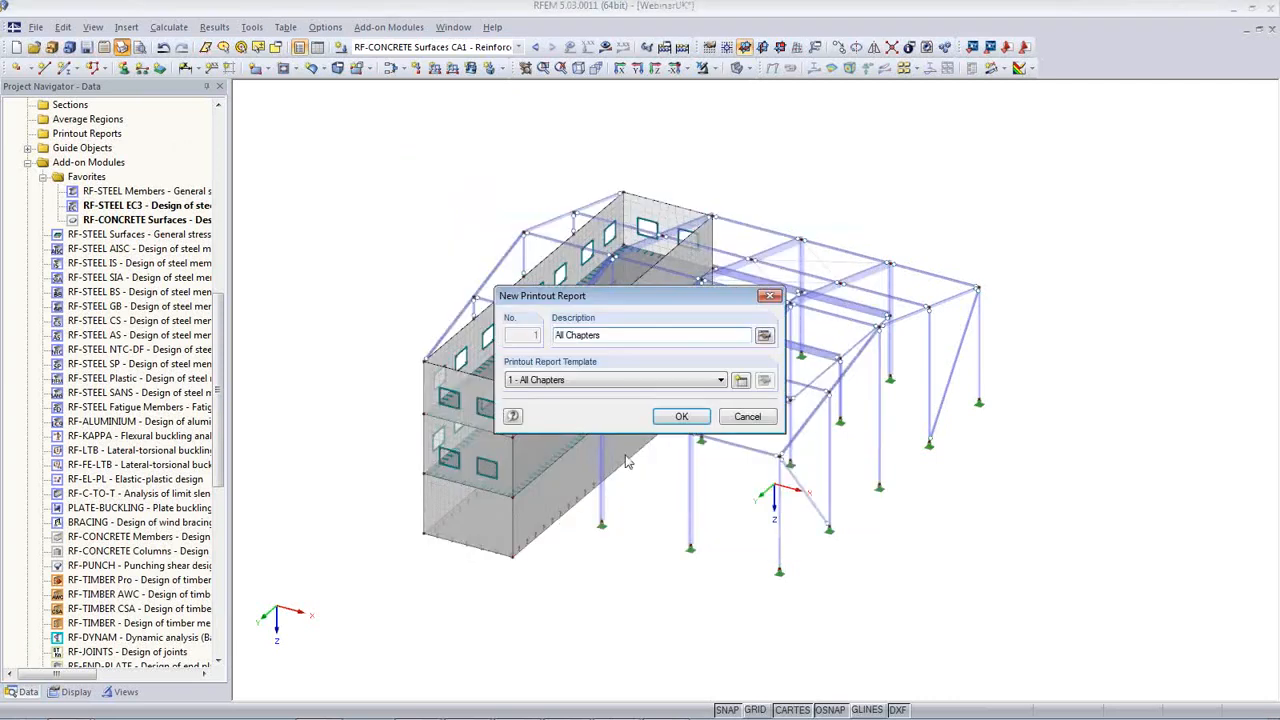
{"action": "left_click", "coordinate": [679, 385]}
{"action": "left_click", "coordinate": [679, 385]}
{"action": "left_click", "coordinate": [740, 382]}
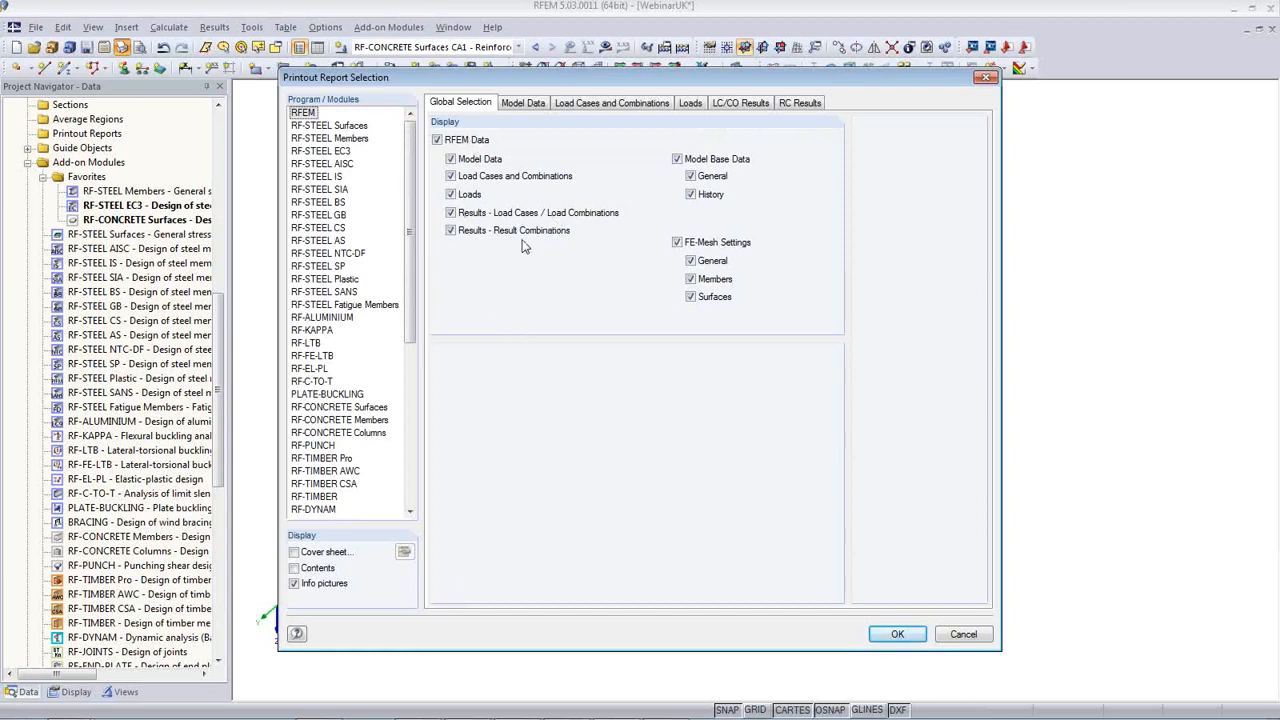
Exclude the load case, load combination and result combination results from the RFEM report contents and check the model and load tables
{"action": "left_click", "coordinate": [450, 212]}
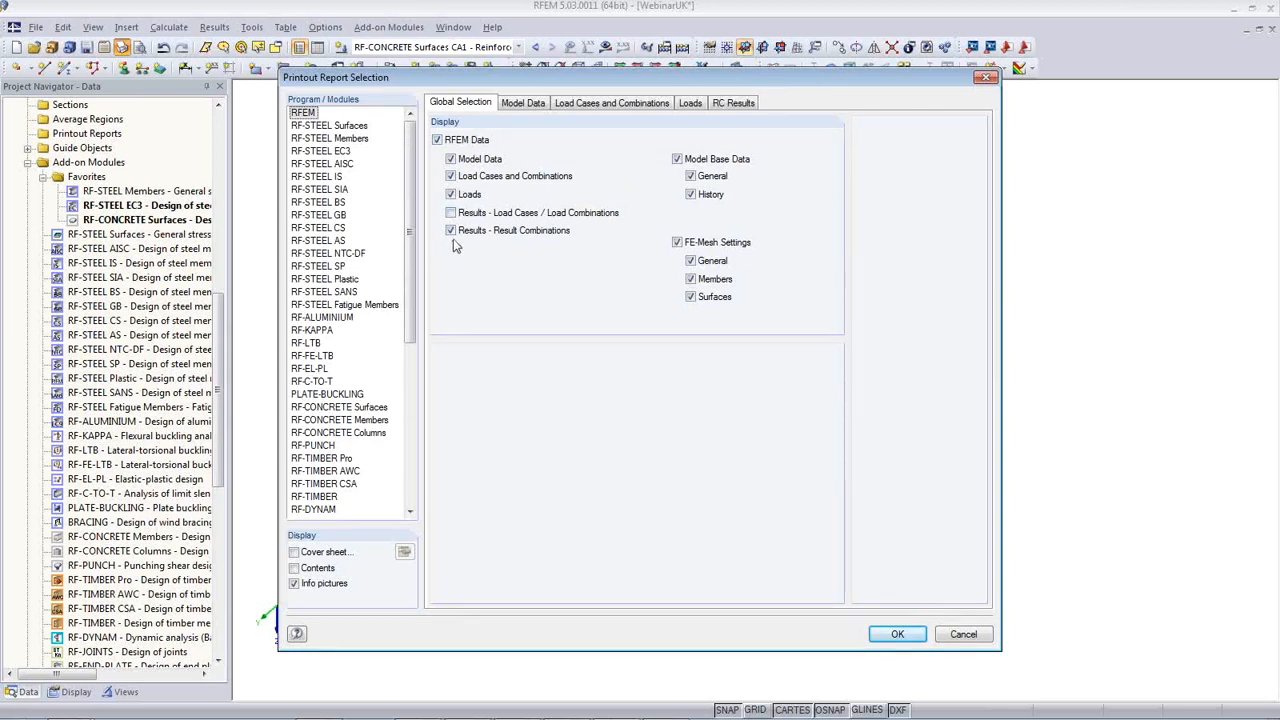
{"action": "left_click", "coordinate": [450, 231]}
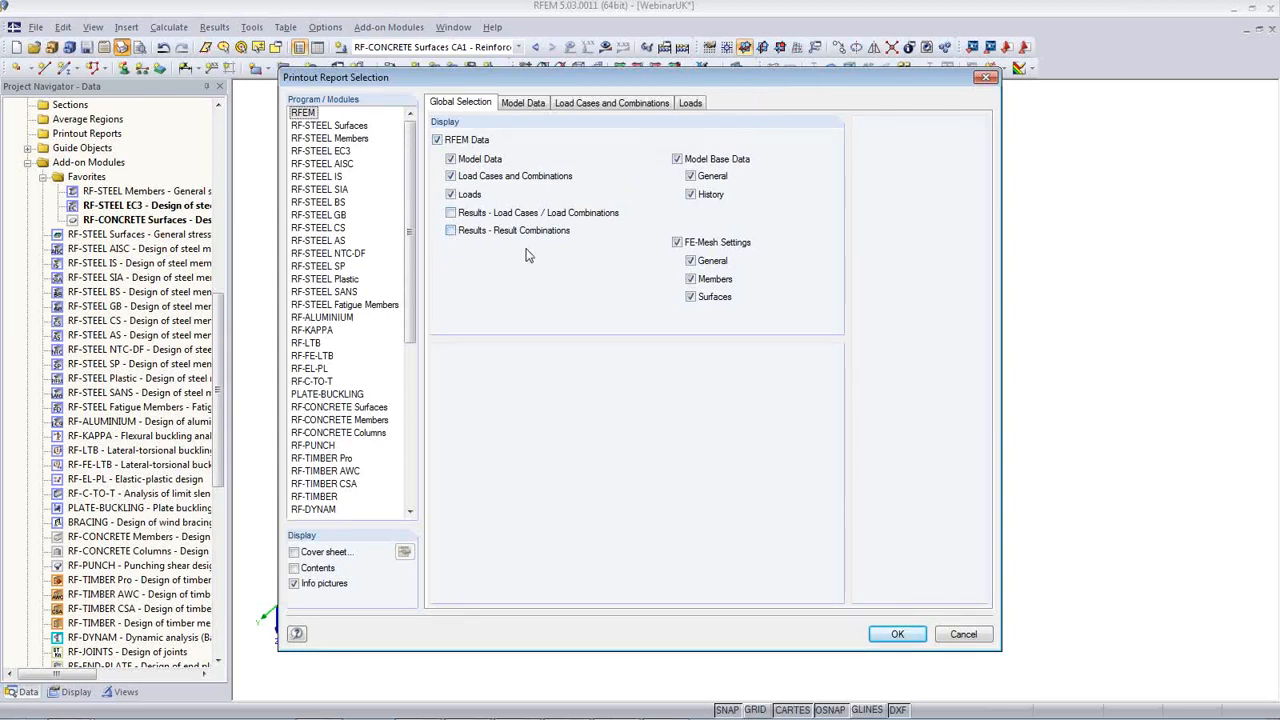
{"action": "left_click", "coordinate": [533, 105]}
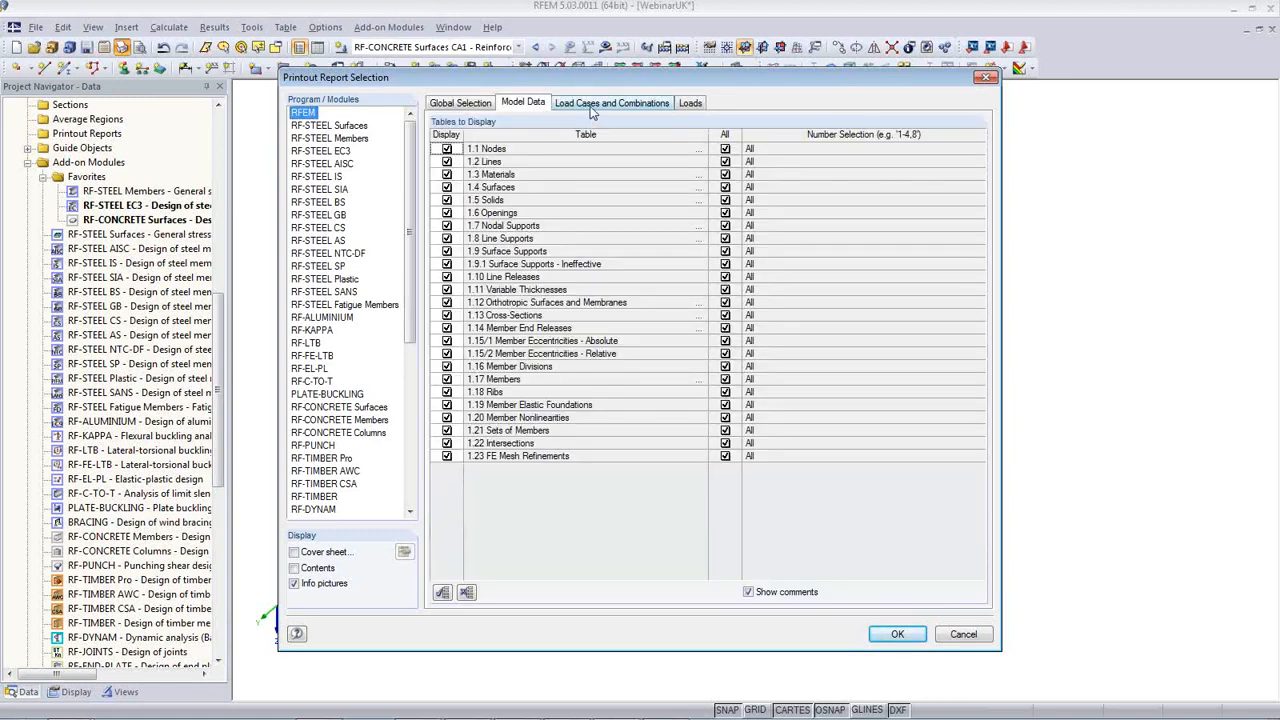
{"action": "left_click", "coordinate": [592, 110]}
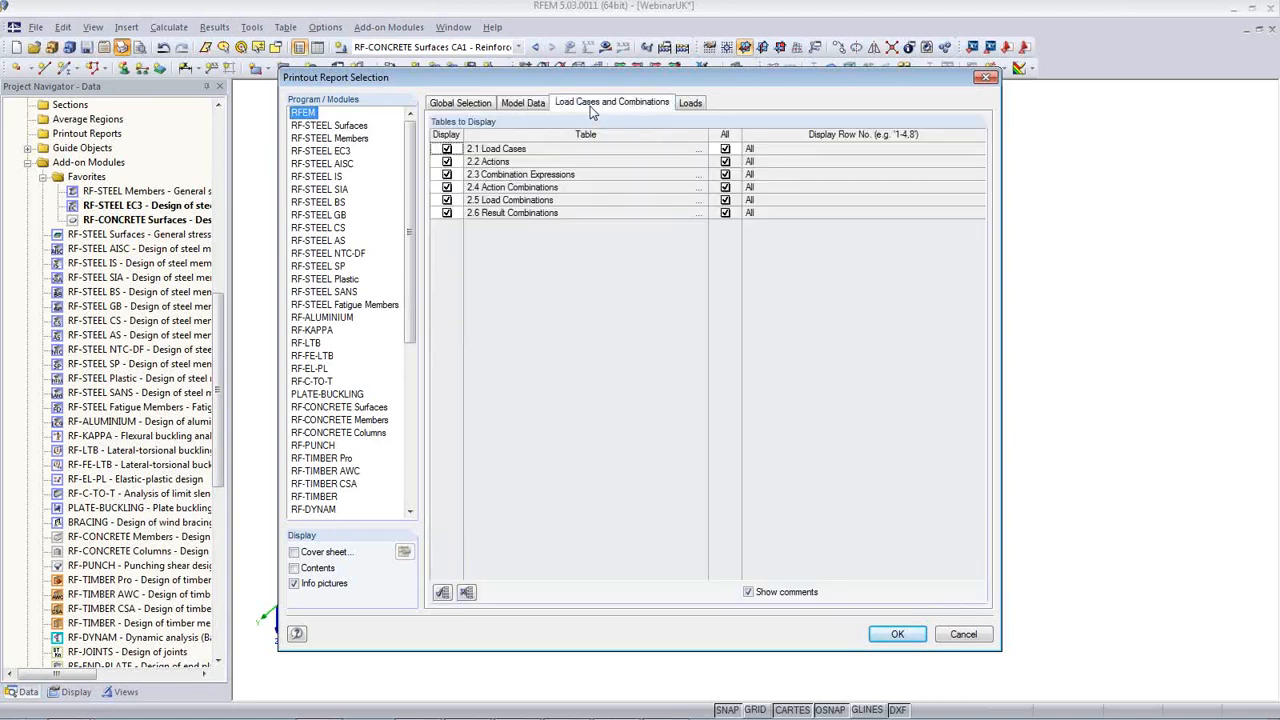
{"action": "left_click", "coordinate": [689, 104]}
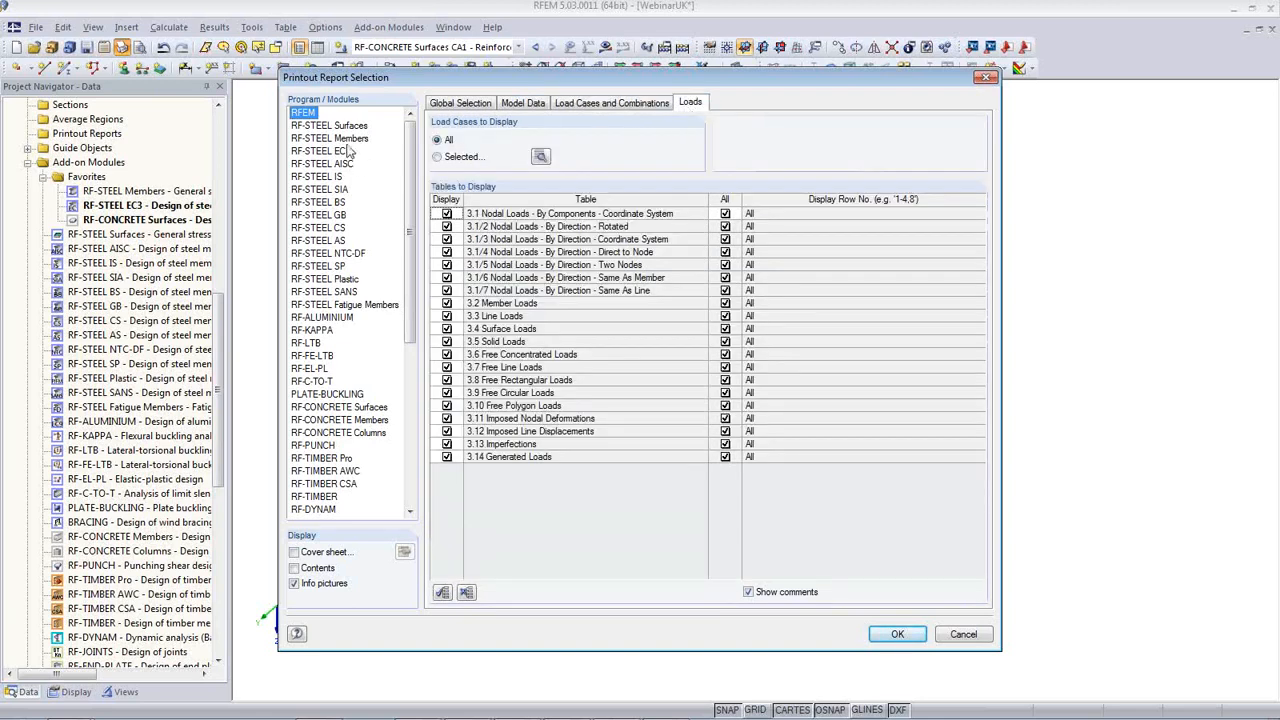
Limit the RF-STEEL EC3 results in the template to tables 2.1 Design by Load Case and 4.2 Parts List by Set of Members
{"action": "left_click", "coordinate": [334, 152]}
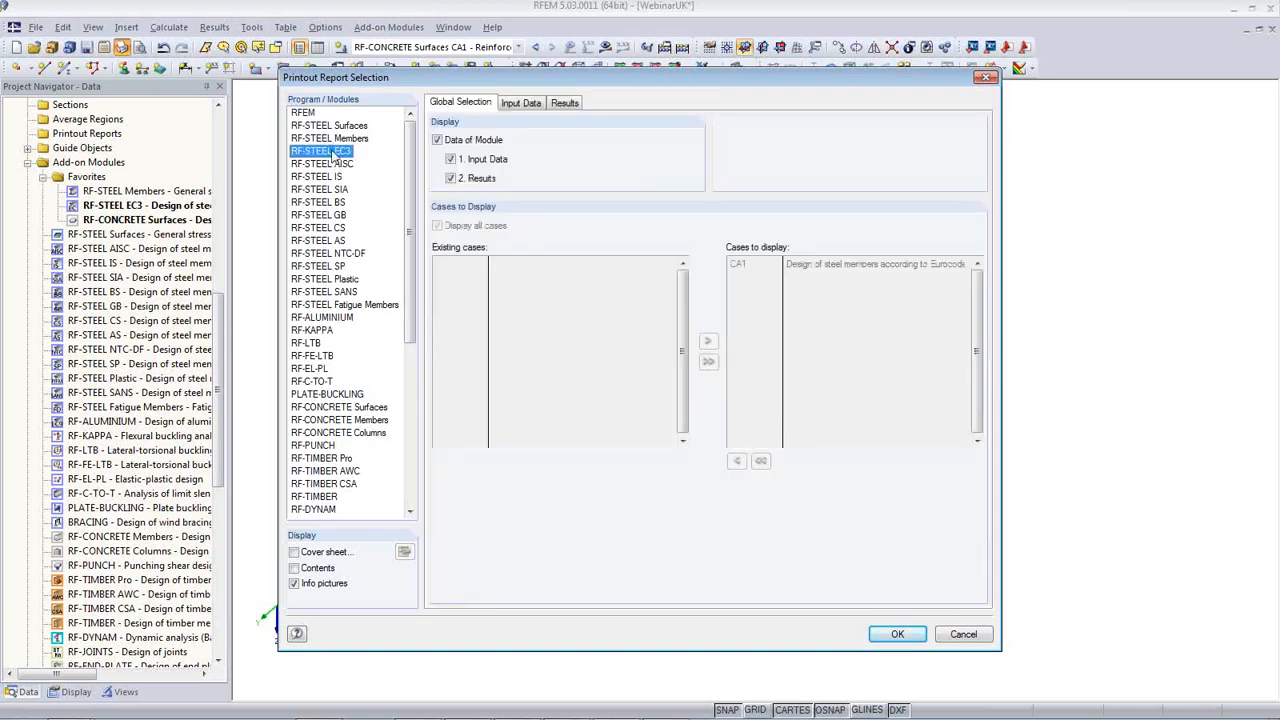
{"action": "left_click", "coordinate": [565, 103]}
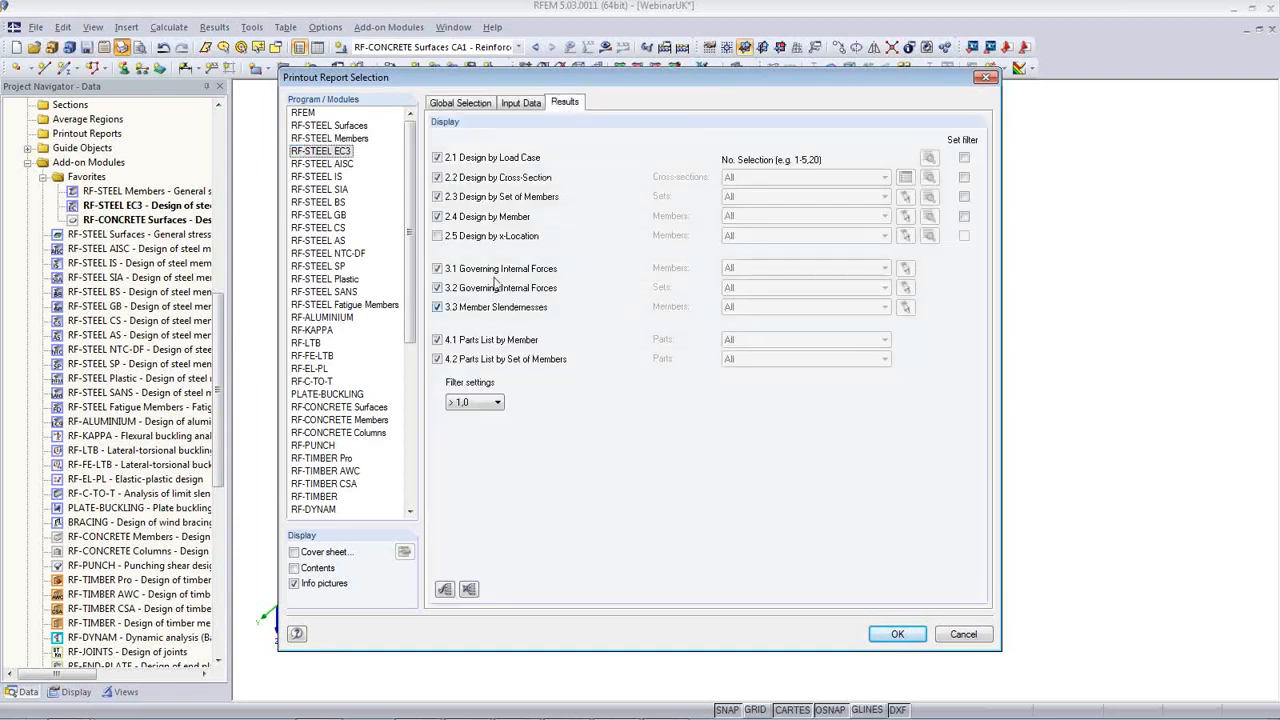
{"action": "left_click", "coordinate": [437, 177]}
{"action": "left_click", "coordinate": [437, 196]}
{"action": "left_click", "coordinate": [437, 216]}
{"action": "left_click", "coordinate": [437, 268]}
{"action": "left_click", "coordinate": [437, 288]}
{"action": "left_click", "coordinate": [437, 307]}
{"action": "left_click", "coordinate": [437, 340]}
Exclude Reinforcement Required by Surface and the error messages or notes from the RF-CONCRETE Surfaces report contents
{"action": "left_click", "coordinate": [382, 408]}
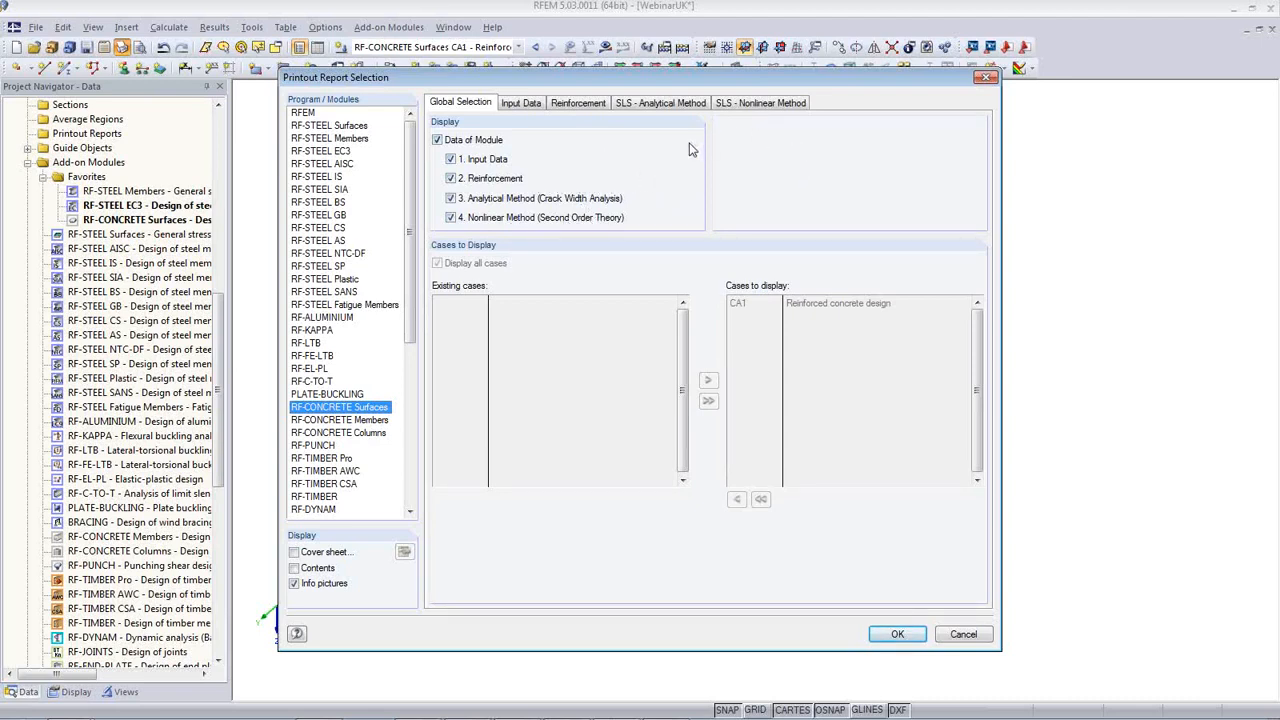
{"action": "left_click", "coordinate": [590, 104]}
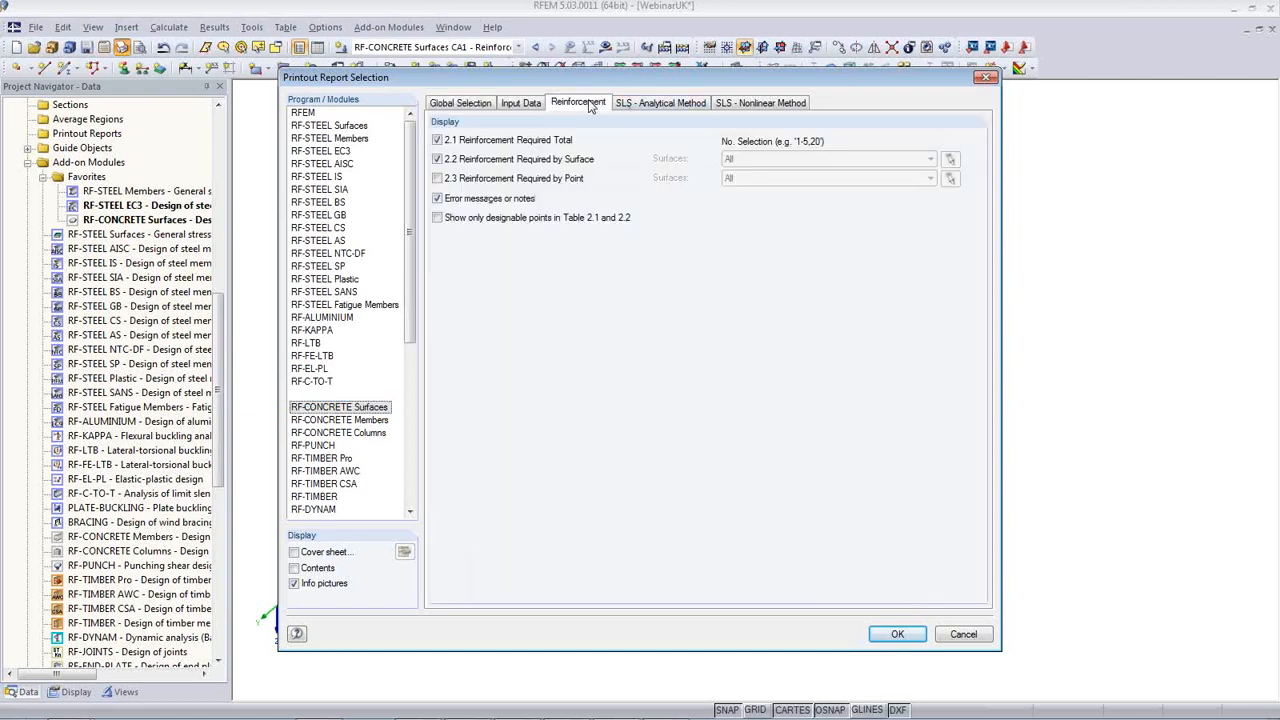
{"action": "left_click", "coordinate": [437, 159]}
{"action": "left_click", "coordinate": [438, 199]}
{"action": "left_click", "coordinate": [460, 103]}
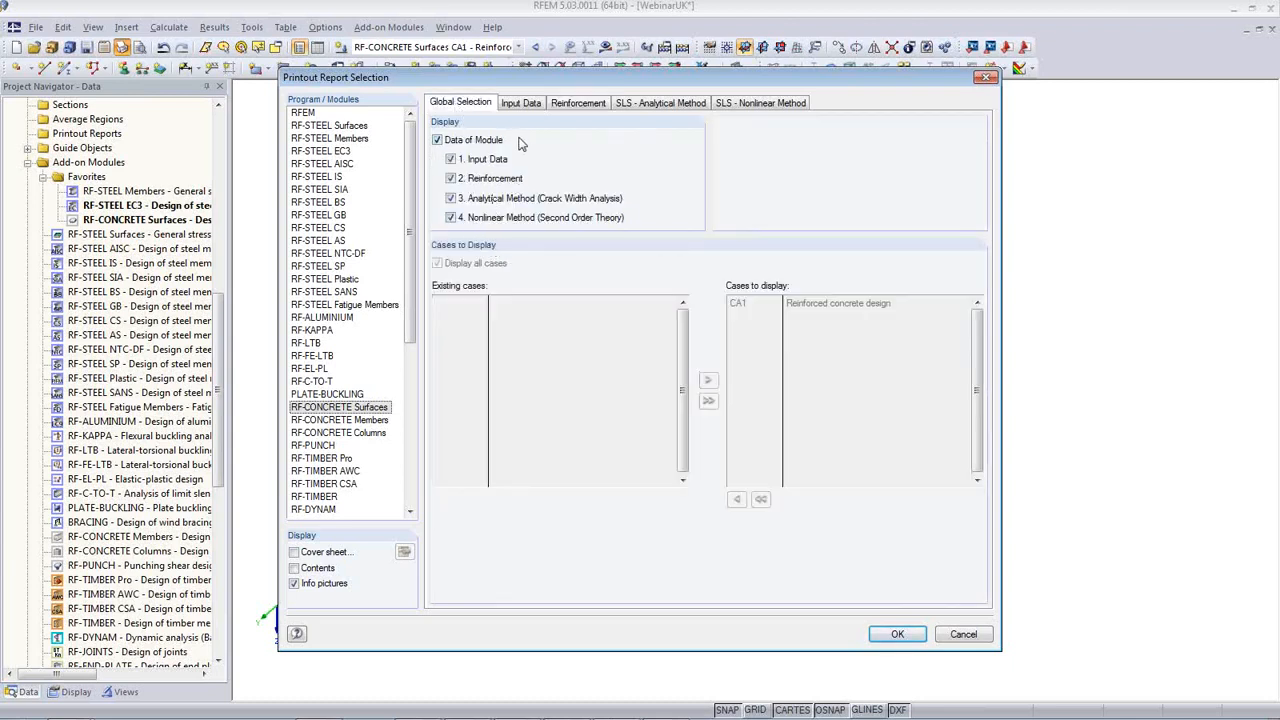
Accept the report selection, save the template as TYPE B, and create the printout report from it
{"action": "left_click", "coordinate": [304, 113]}
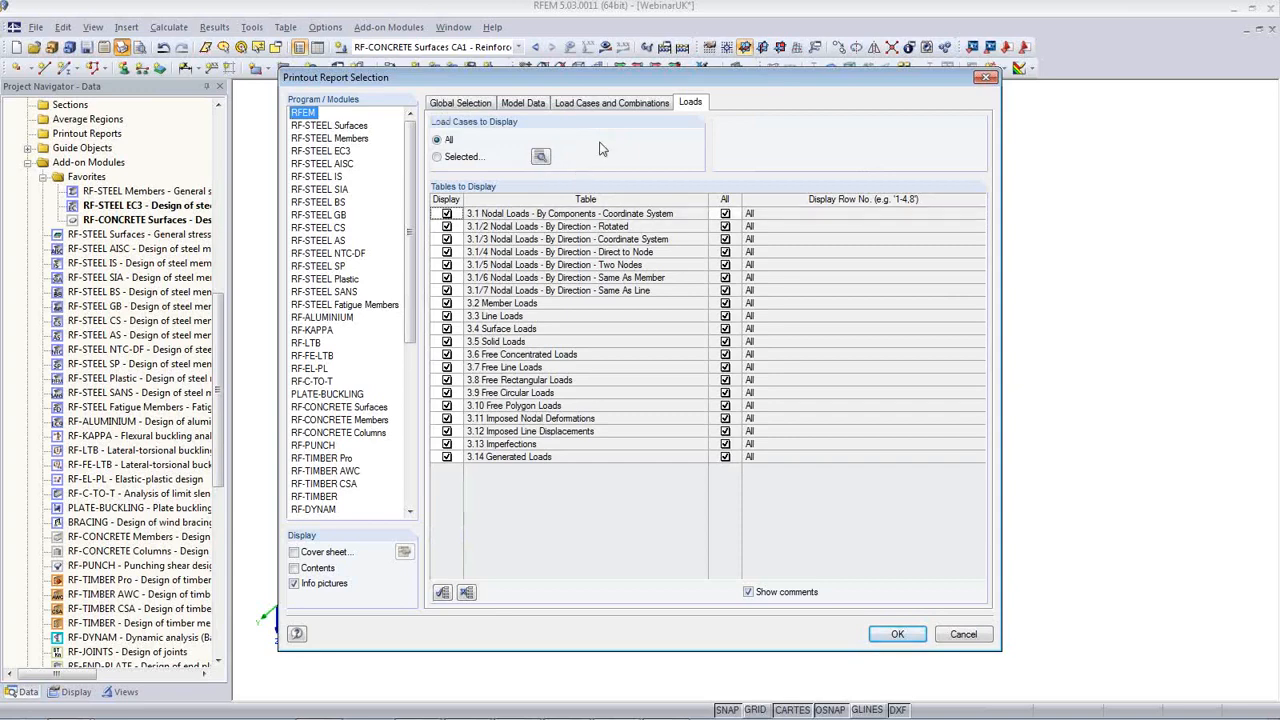
{"action": "left_click", "coordinate": [897, 634]}
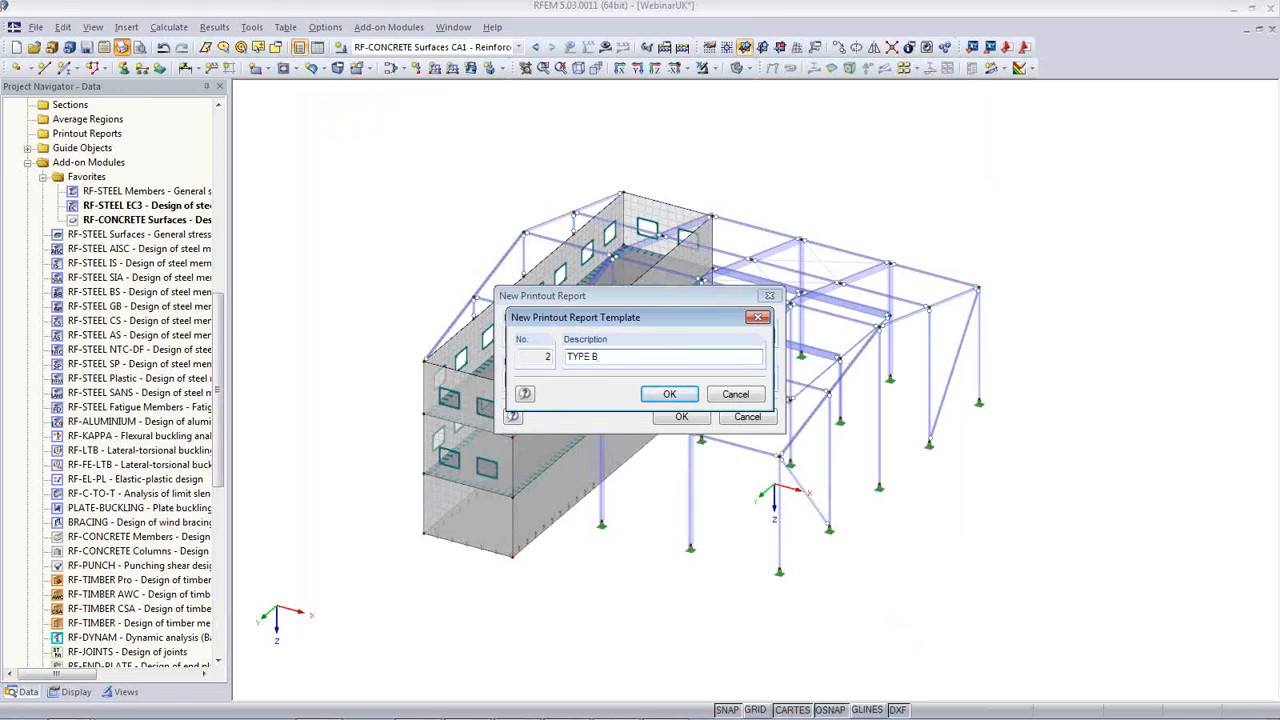
{"action": "left_click", "coordinate": [669, 394]}
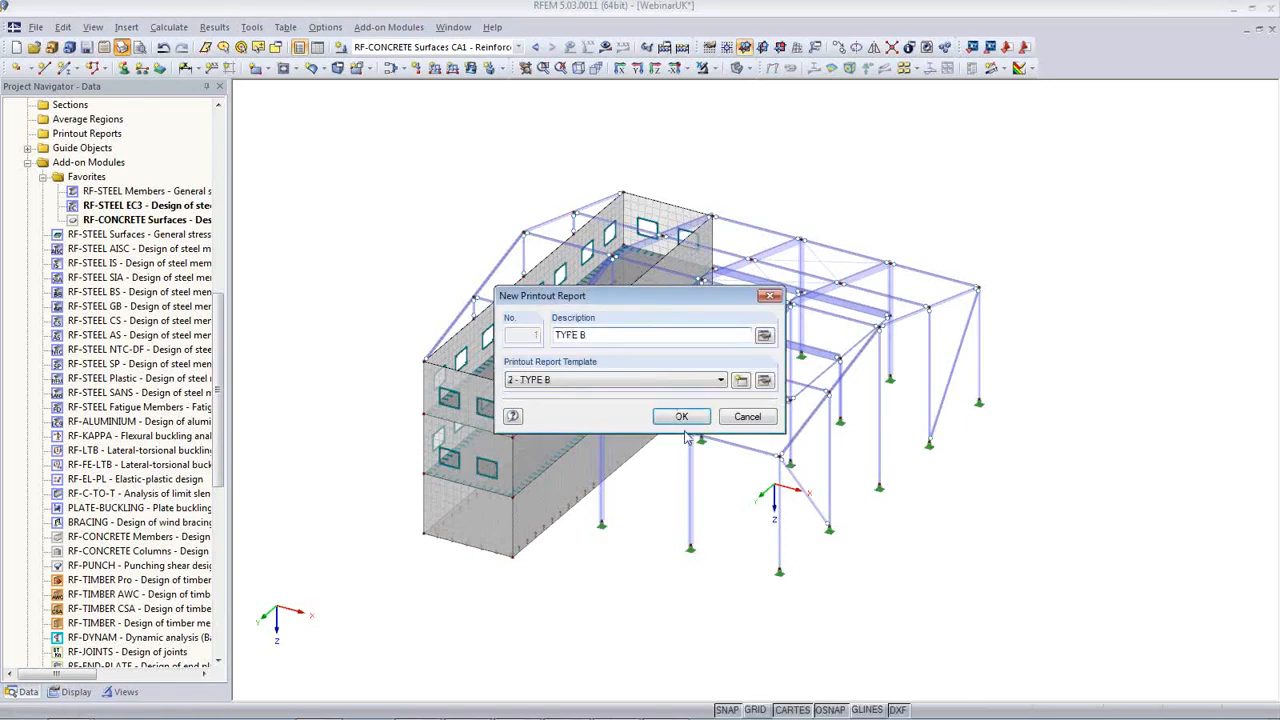
{"action": "left_click", "coordinate": [682, 416]}
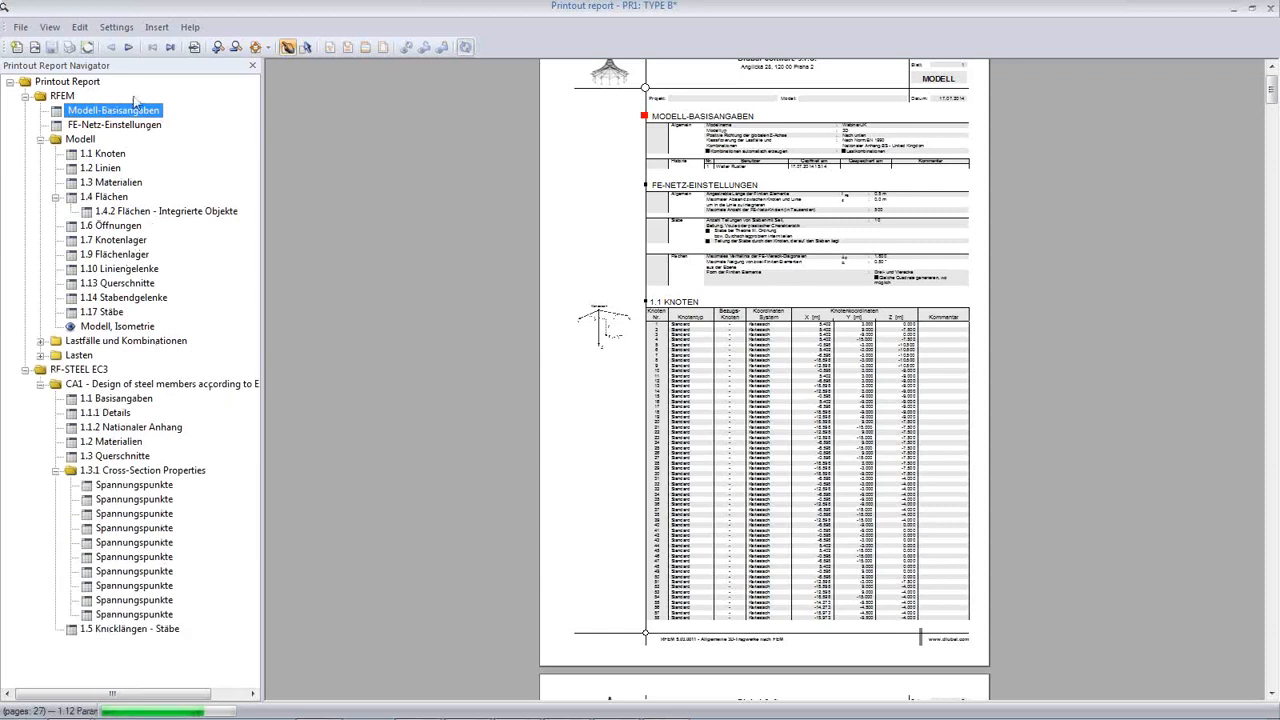
Set the printout report language to English
{"action": "left_click", "coordinate": [79, 28]}
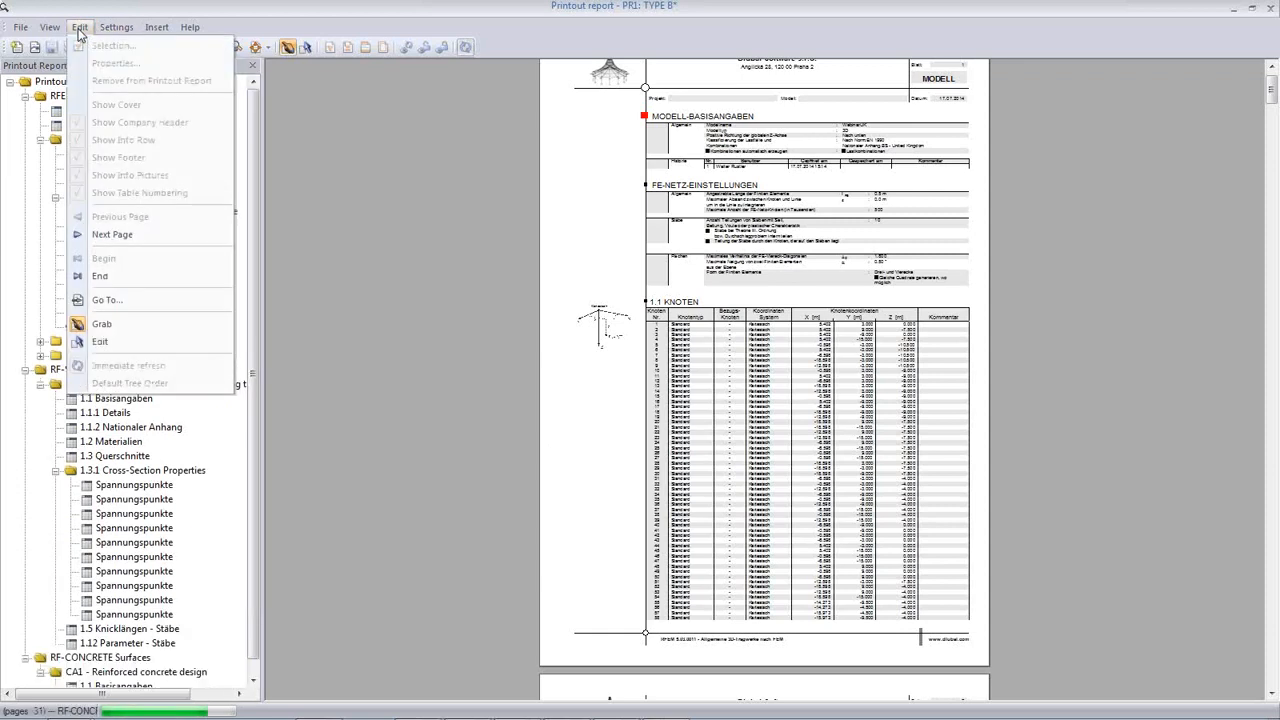
{"action": "mouse_move", "coordinate": [123, 32]}
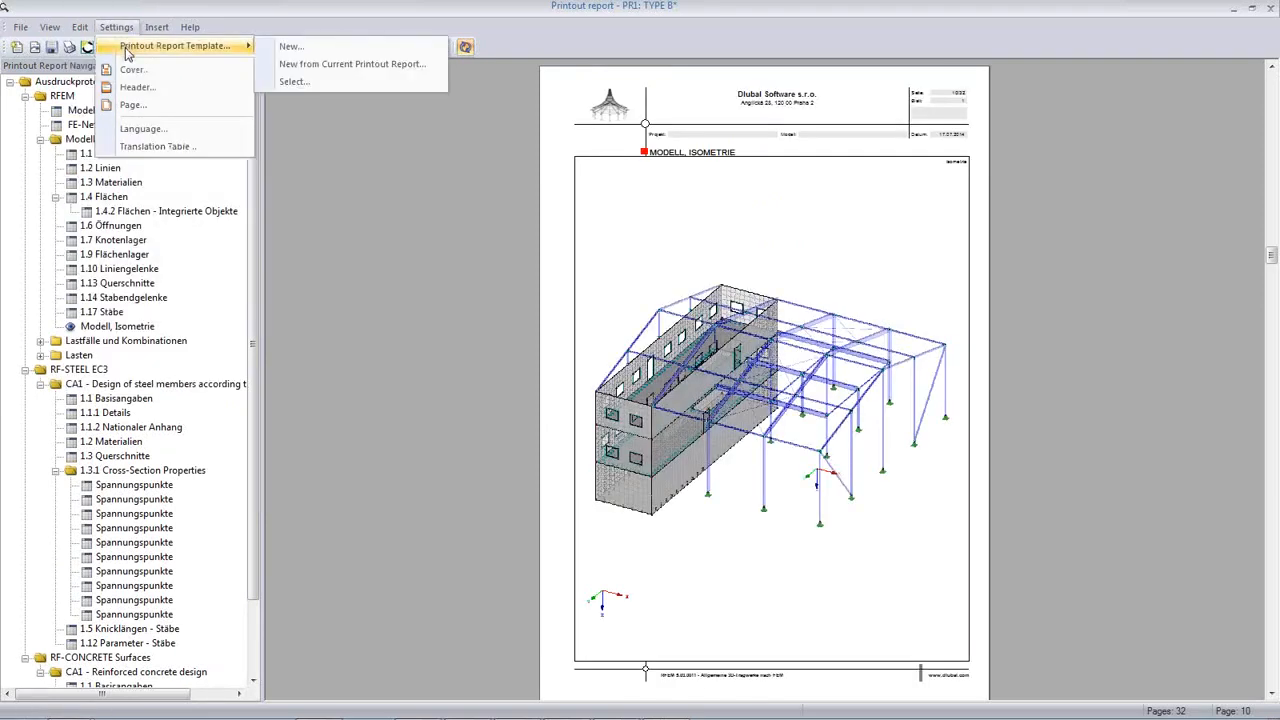
{"action": "left_click", "coordinate": [143, 128]}
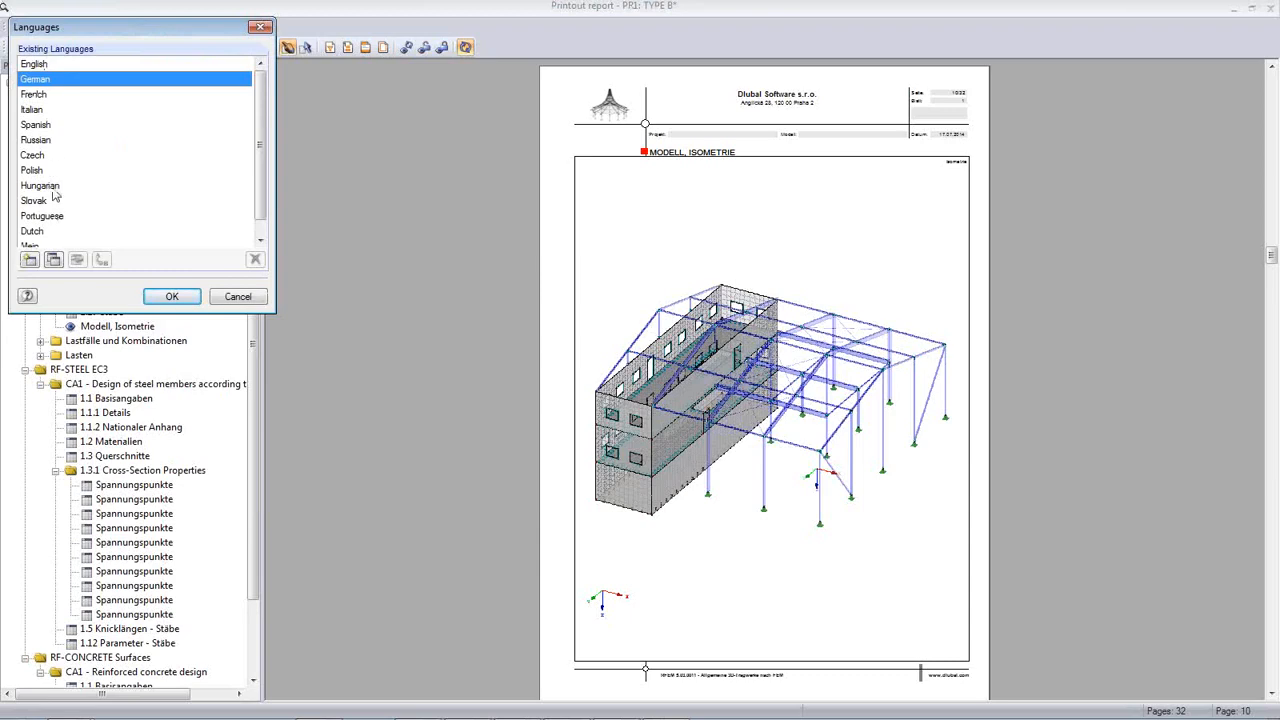
{"action": "left_click", "coordinate": [40, 64]}
{"action": "left_click", "coordinate": [171, 296]}
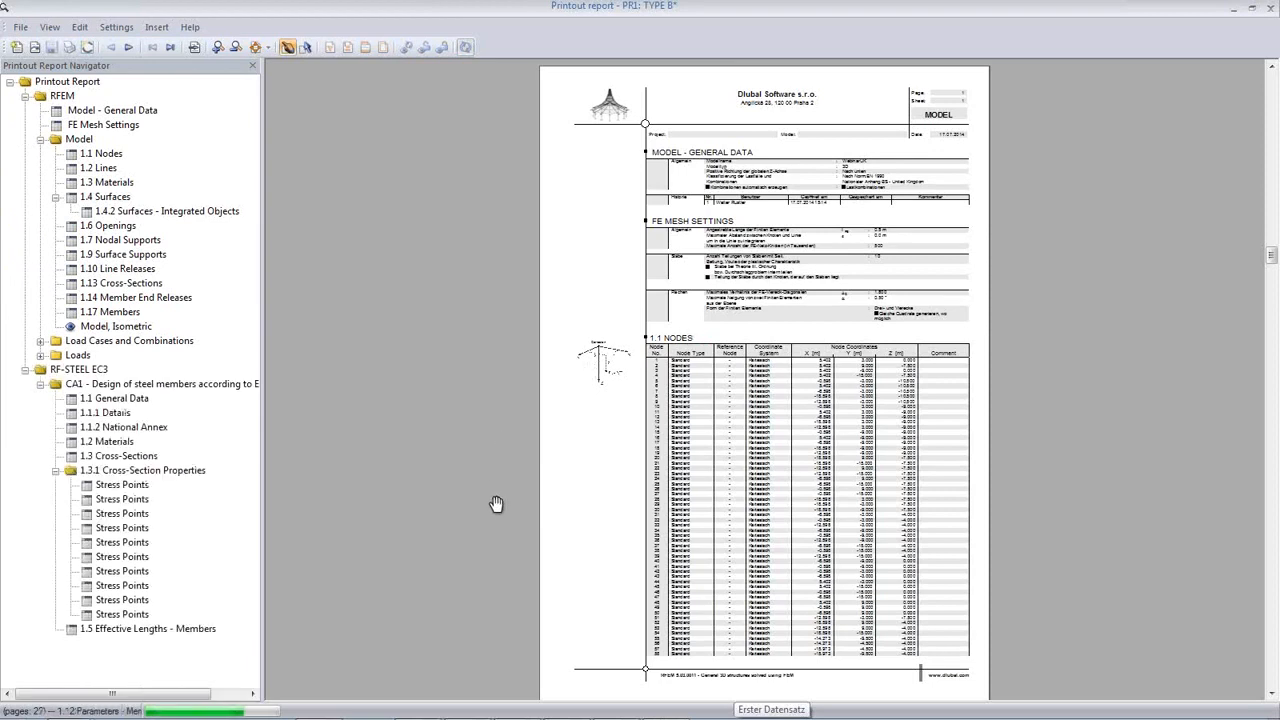
Remove the chapter 1.3.1 Cross-Section Properties of RF-STEEL EC3 from the printout report
{"action": "right_click", "coordinate": [130, 472]}
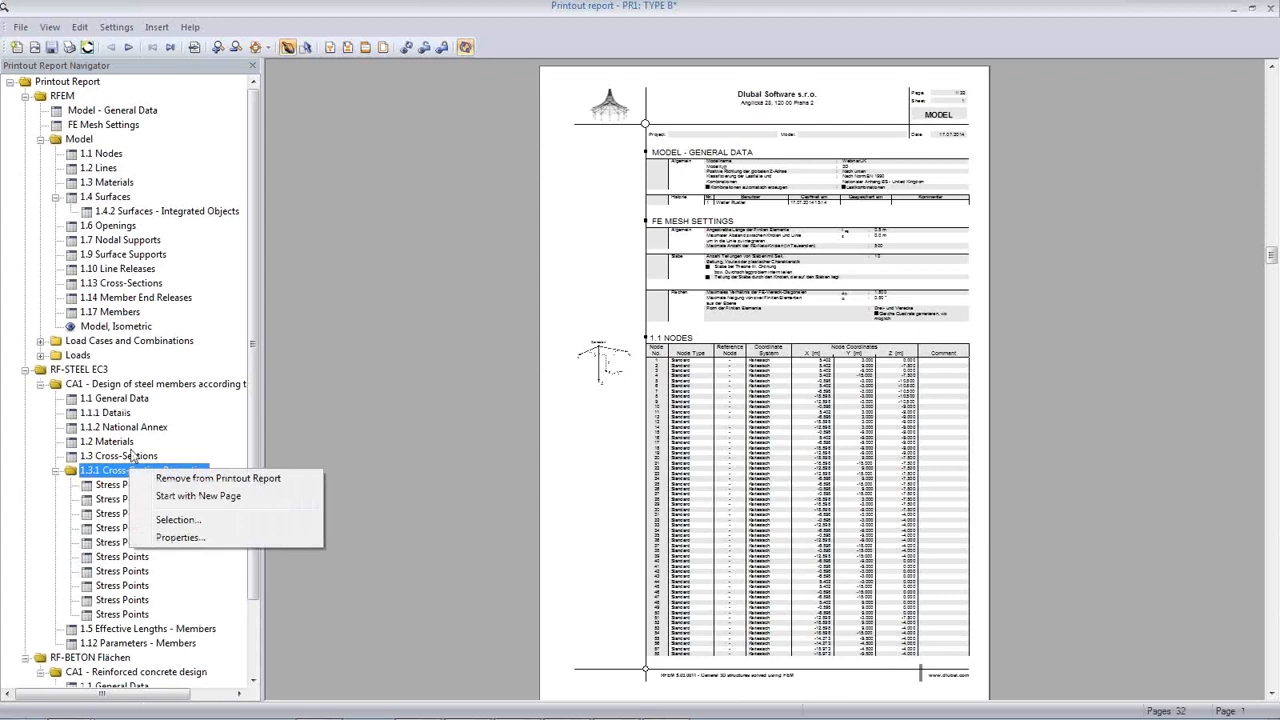
{"action": "left_click", "coordinate": [204, 480]}
{"action": "left_click", "coordinate": [611, 386]}
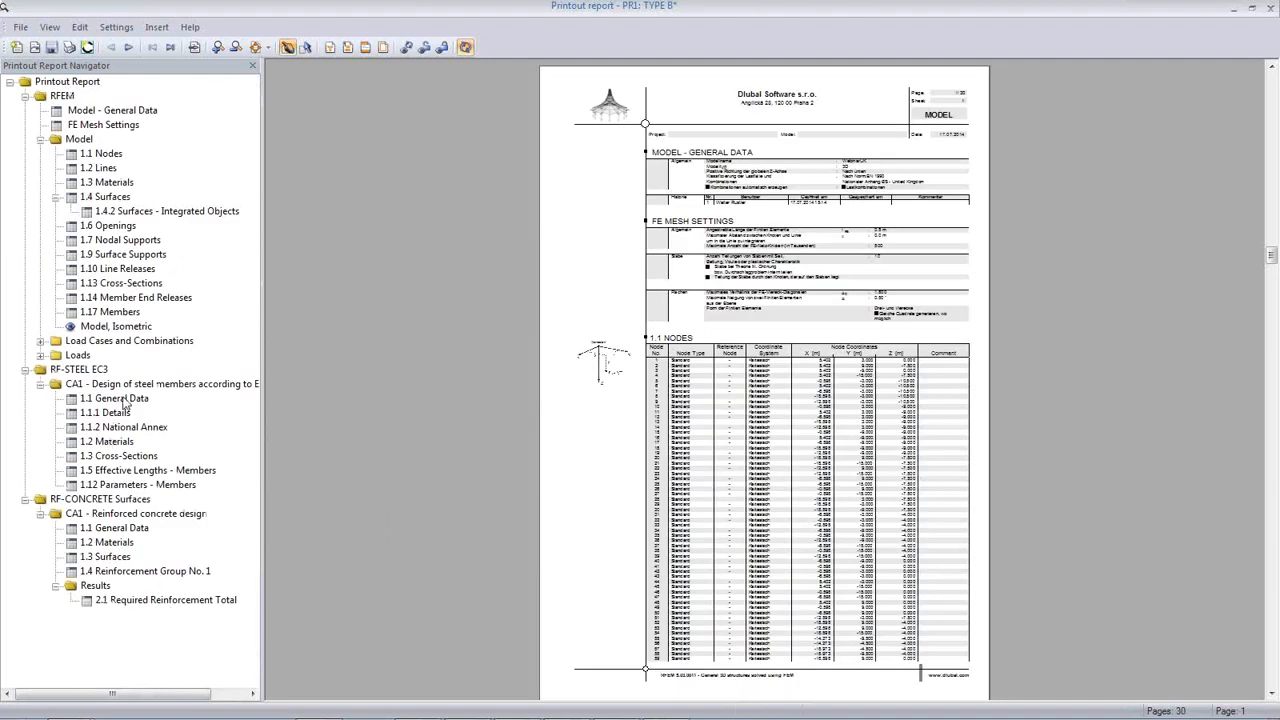
View the Model, Isometric page in the printout report, and close the report to return to the model
{"action": "left_click", "coordinate": [132, 328]}
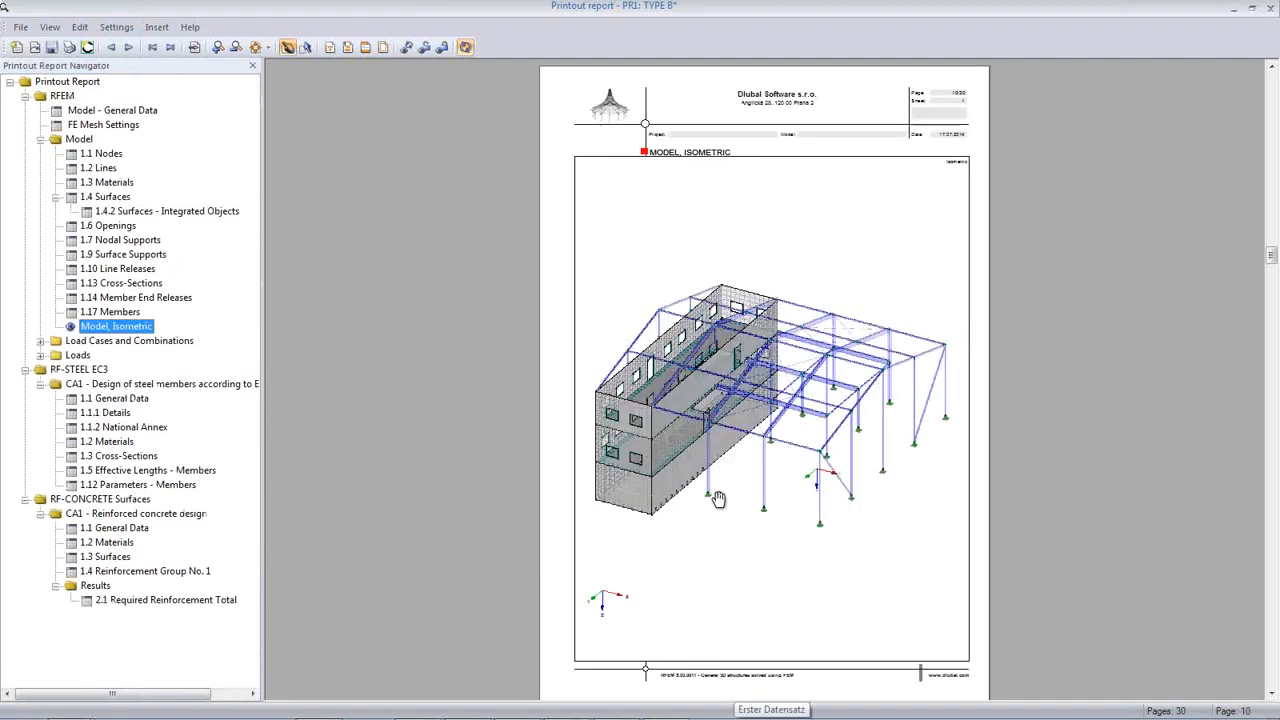
{"action": "scroll", "coordinate": [718, 500], "scroll_direction": "down", "scroll_amount": 2, "text": "ctrl"}
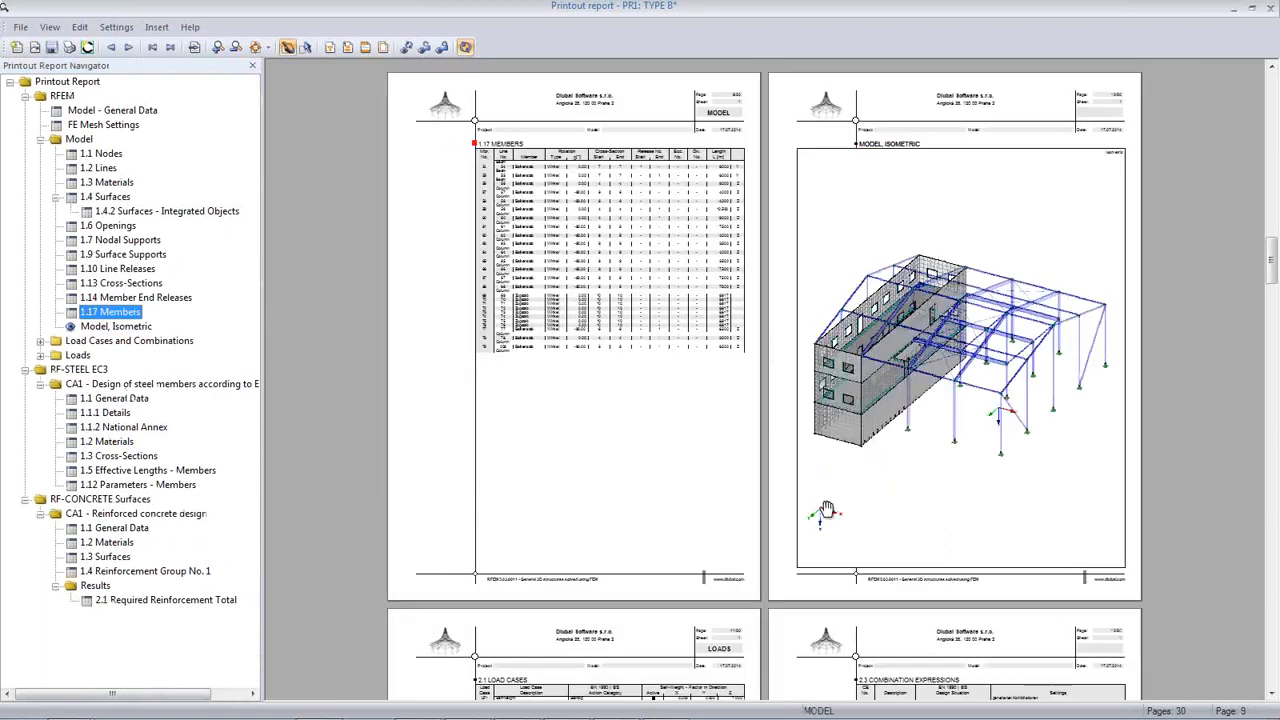
{"action": "left_click", "coordinate": [1270, 9]}
{"action": "left_click", "coordinate": [585, 386]}
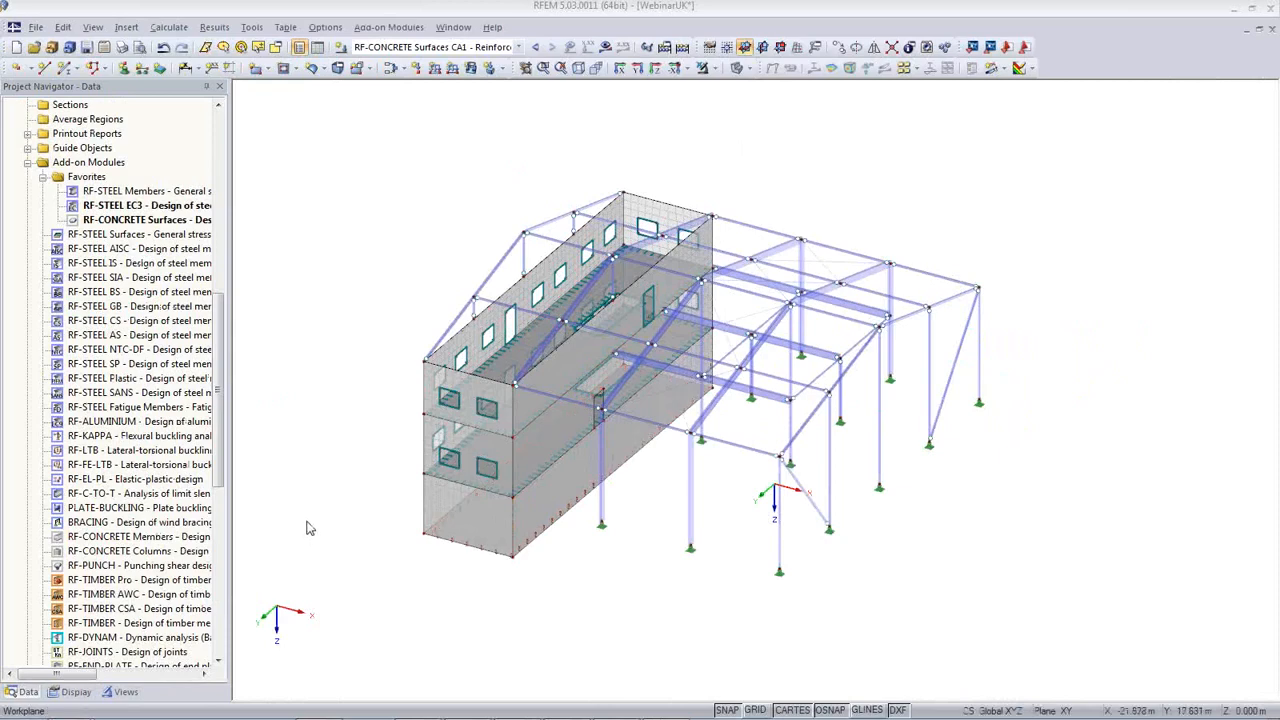
Isolate the lower concrete floor slab of the building part using Visibility by Window
{"action": "middle_click_drag", "start_coordinate": [453, 548], "coordinate": [614, 400], "text": "ctrl"}
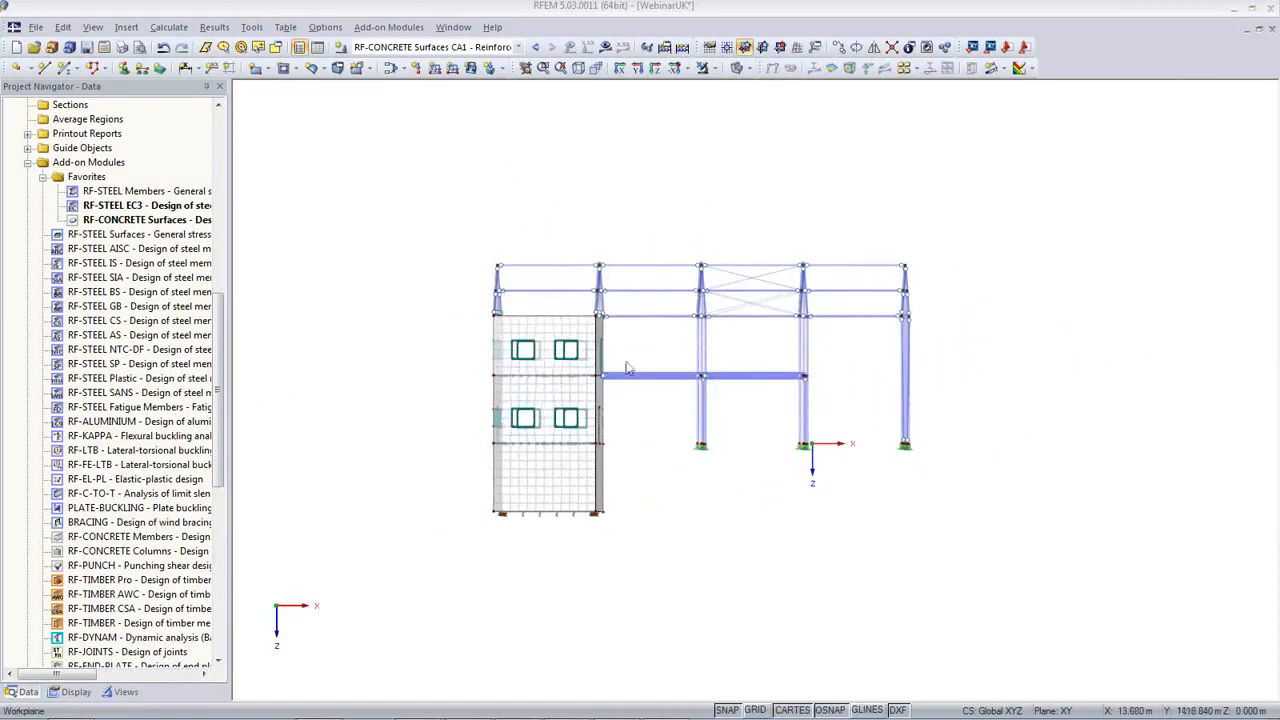
{"action": "left_click", "coordinate": [705, 68]}
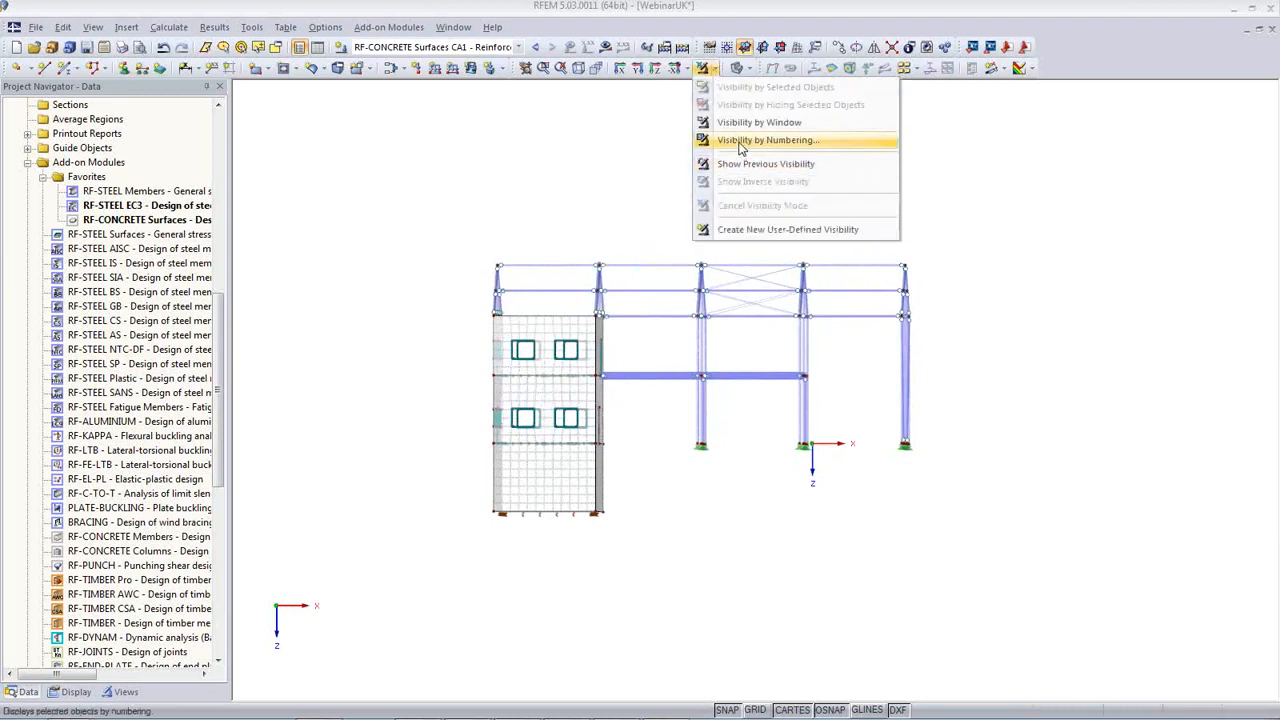
{"action": "left_click", "coordinate": [759, 122]}
{"action": "left_click_drag", "start_coordinate": [478, 438], "coordinate": [628, 456]}
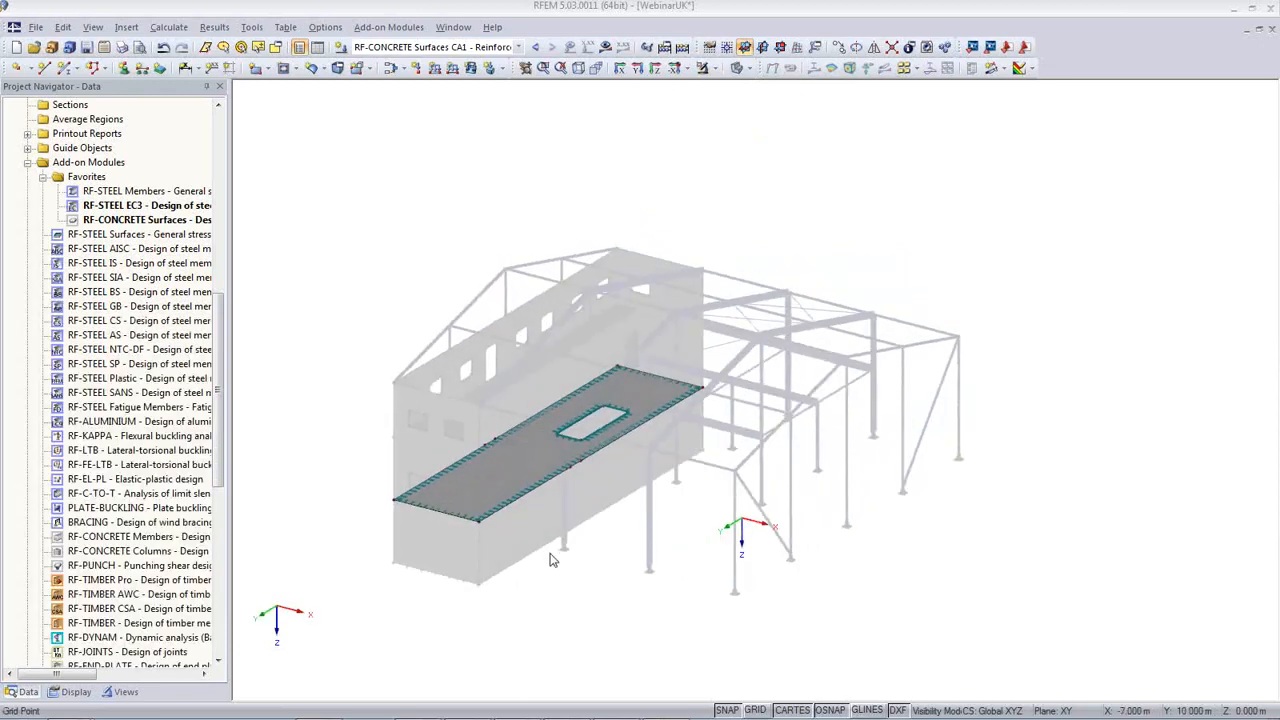
Turn off the hidden objects in the background and show the slab's RF-CONCRETE Surfaces results in plan view
{"action": "right_click", "coordinate": [556, 142]}
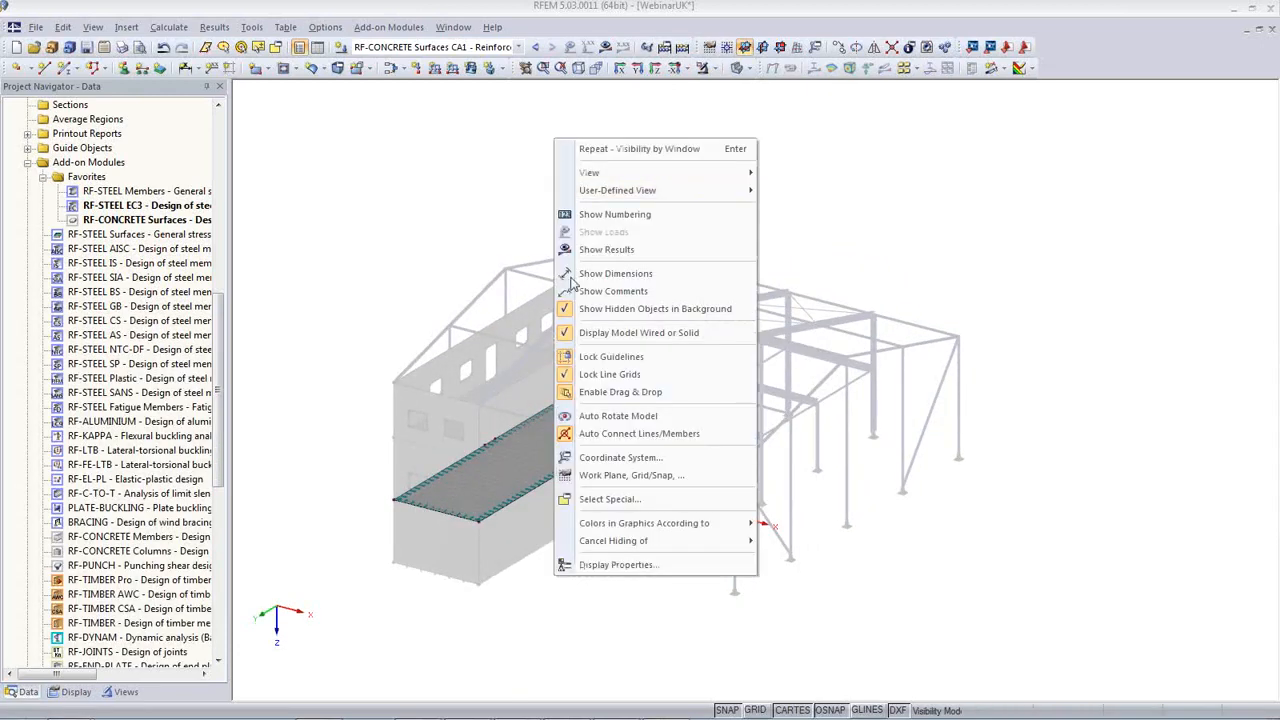
{"action": "left_click", "coordinate": [576, 316]}
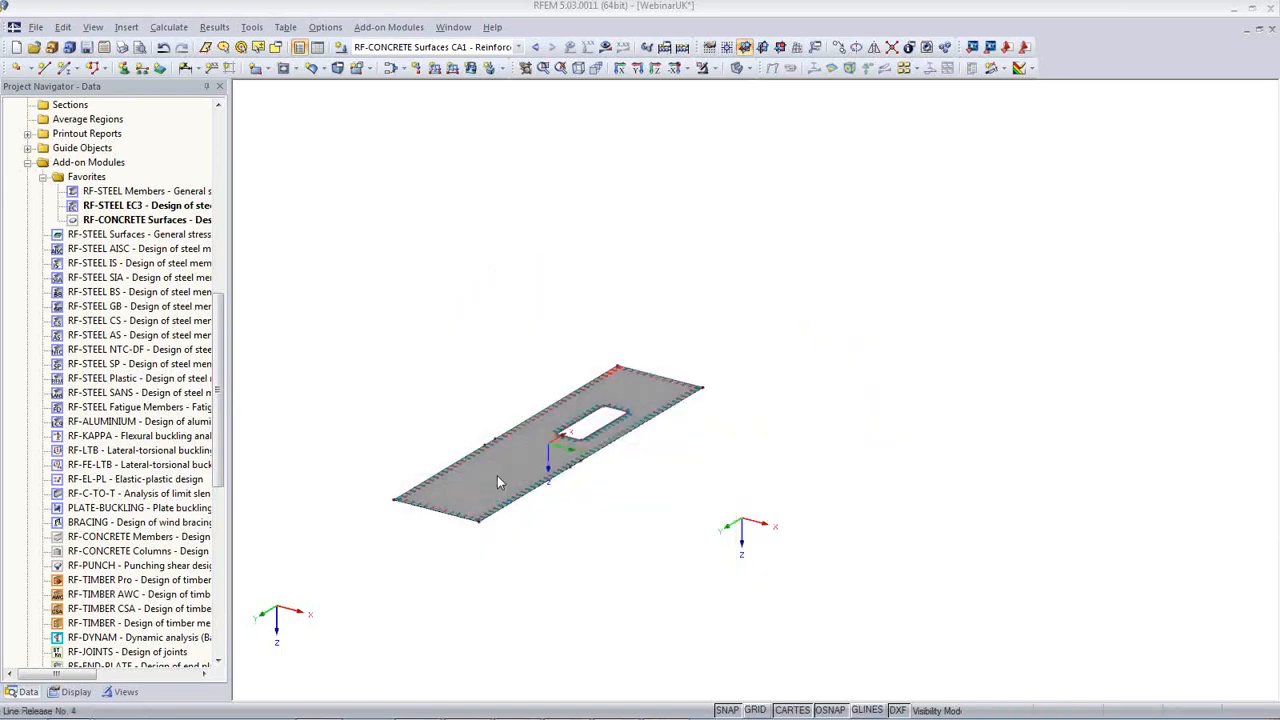
{"action": "left_click", "coordinate": [655, 67]}
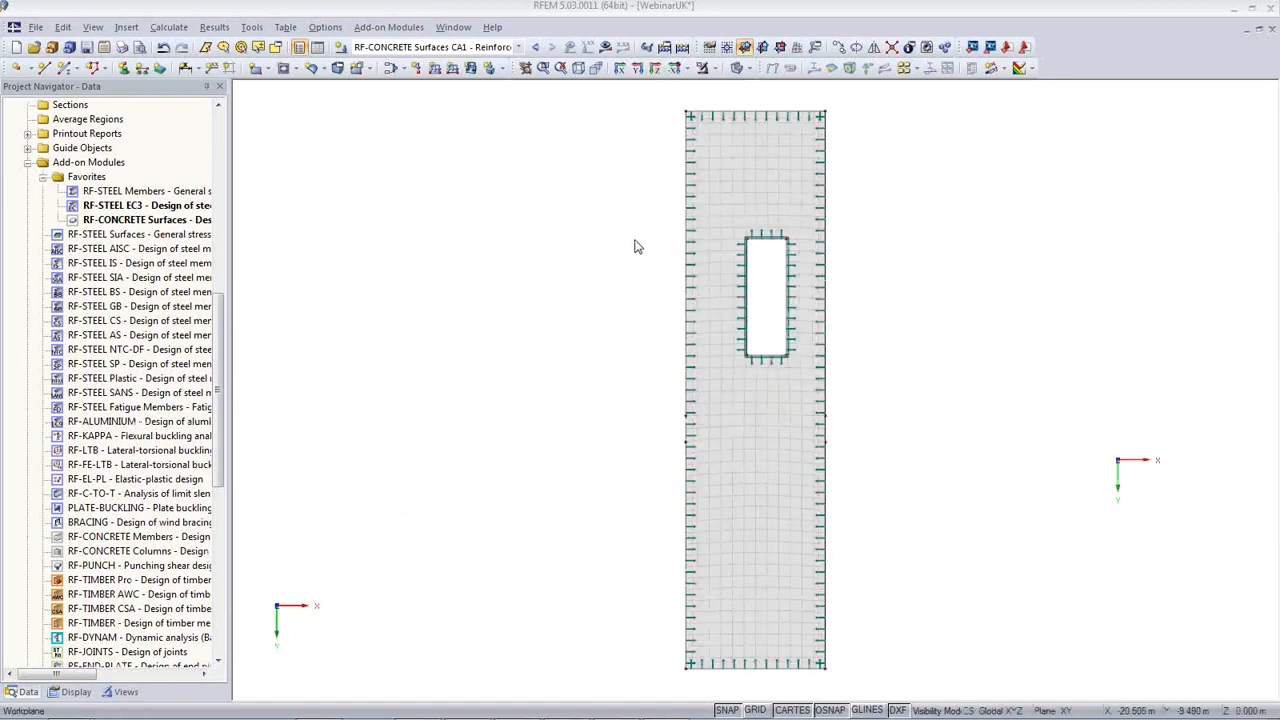
{"action": "left_click", "coordinate": [605, 48]}
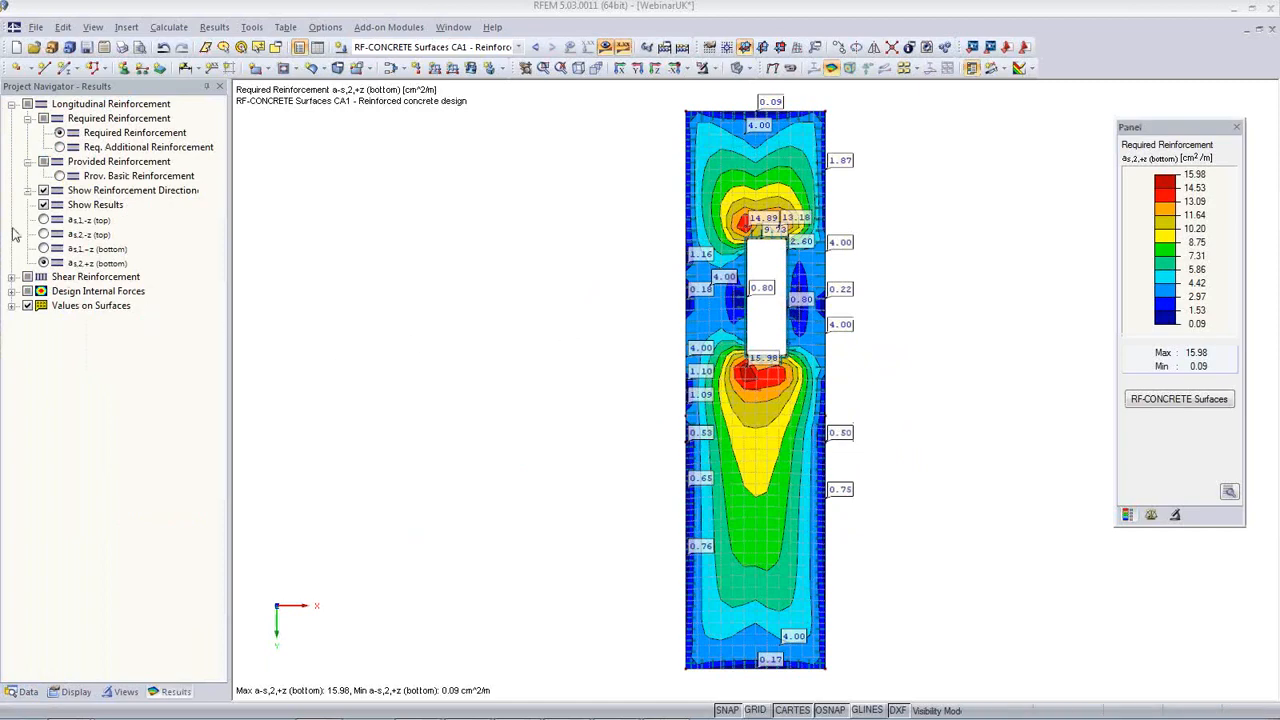
Examine the slab's required reinforcement in both directions for the top (-z) and bottom (+z) sides, ending with a-s,2,+z
{"action": "left_click", "coordinate": [47, 221]}
{"action": "left_click", "coordinate": [43, 220]}
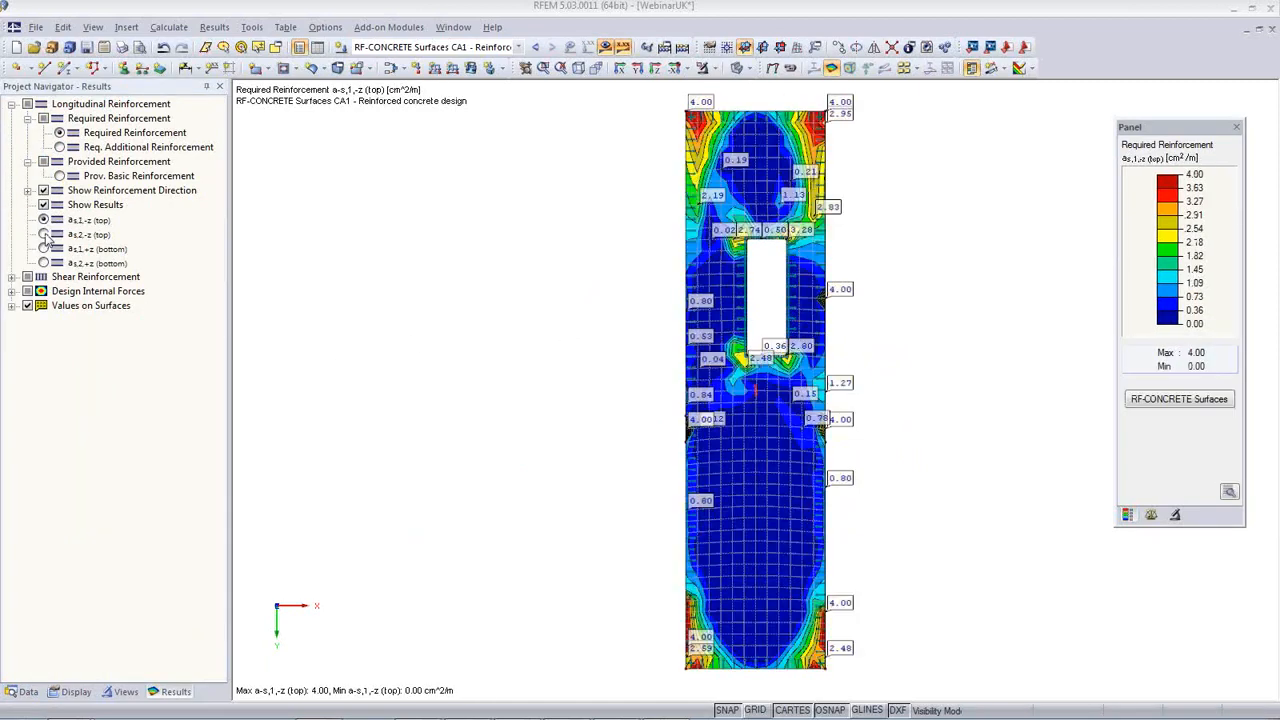
{"action": "left_click", "coordinate": [43, 234]}
{"action": "left_click", "coordinate": [43, 249]}
{"action": "left_click", "coordinate": [43, 263]}
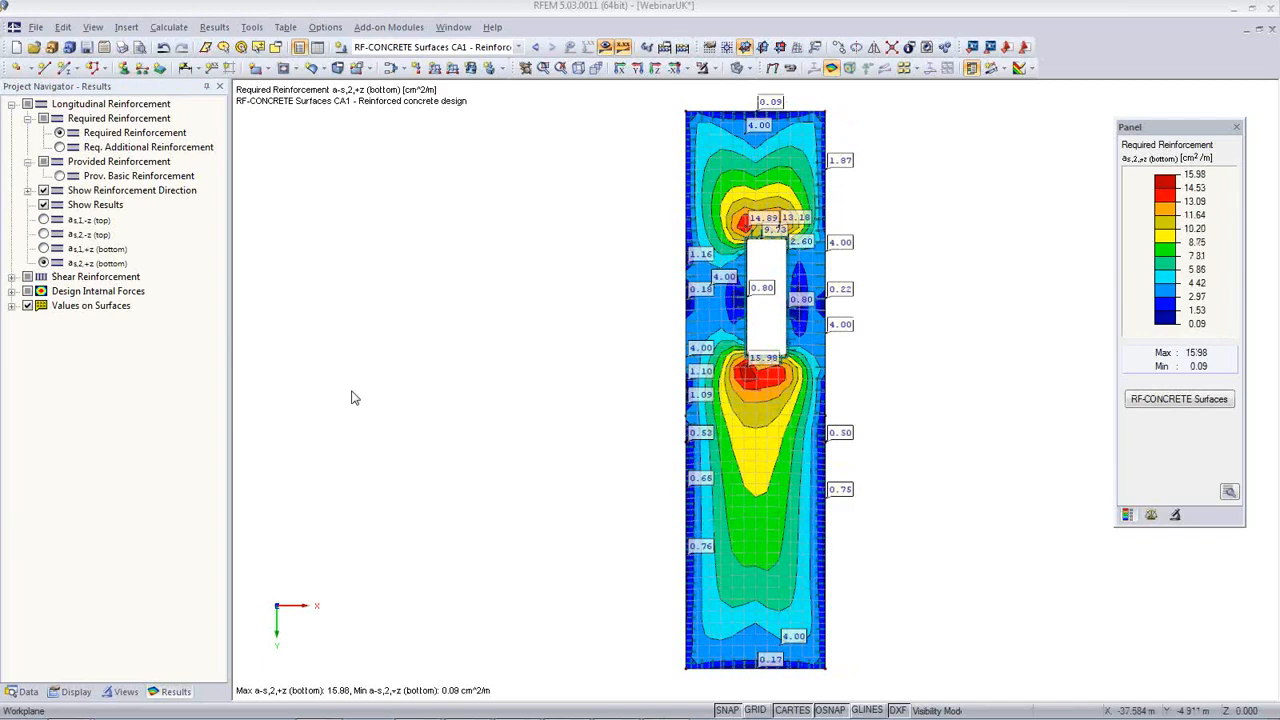
Set up a mass-print graphic printout to report PR1 with a picture height of 50% of the page
{"action": "left_click", "coordinate": [121, 47]}
{"action": "left_click", "coordinate": [614, 275]}
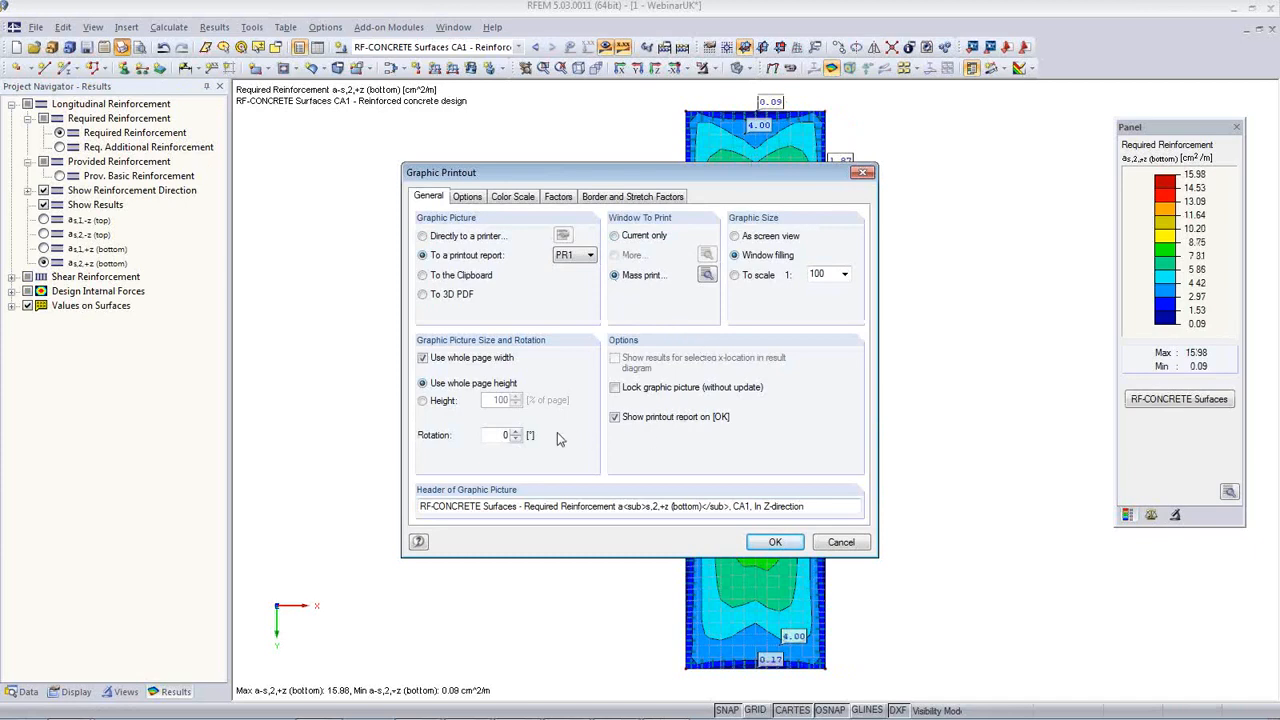
{"action": "left_click", "coordinate": [422, 401]}
Restrict the mass print of results to the selected case CA1, RF-CONCRETE Surfaces
{"action": "left_click", "coordinate": [708, 277]}
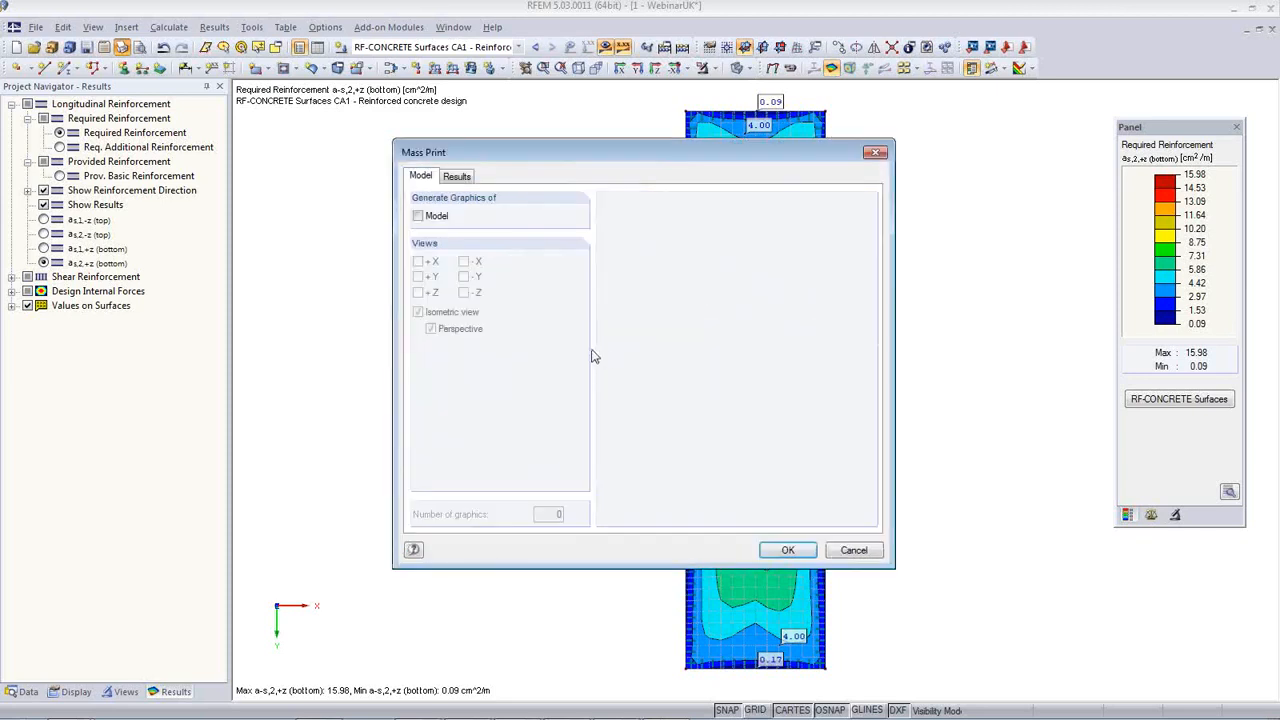
{"action": "left_click", "coordinate": [457, 177]}
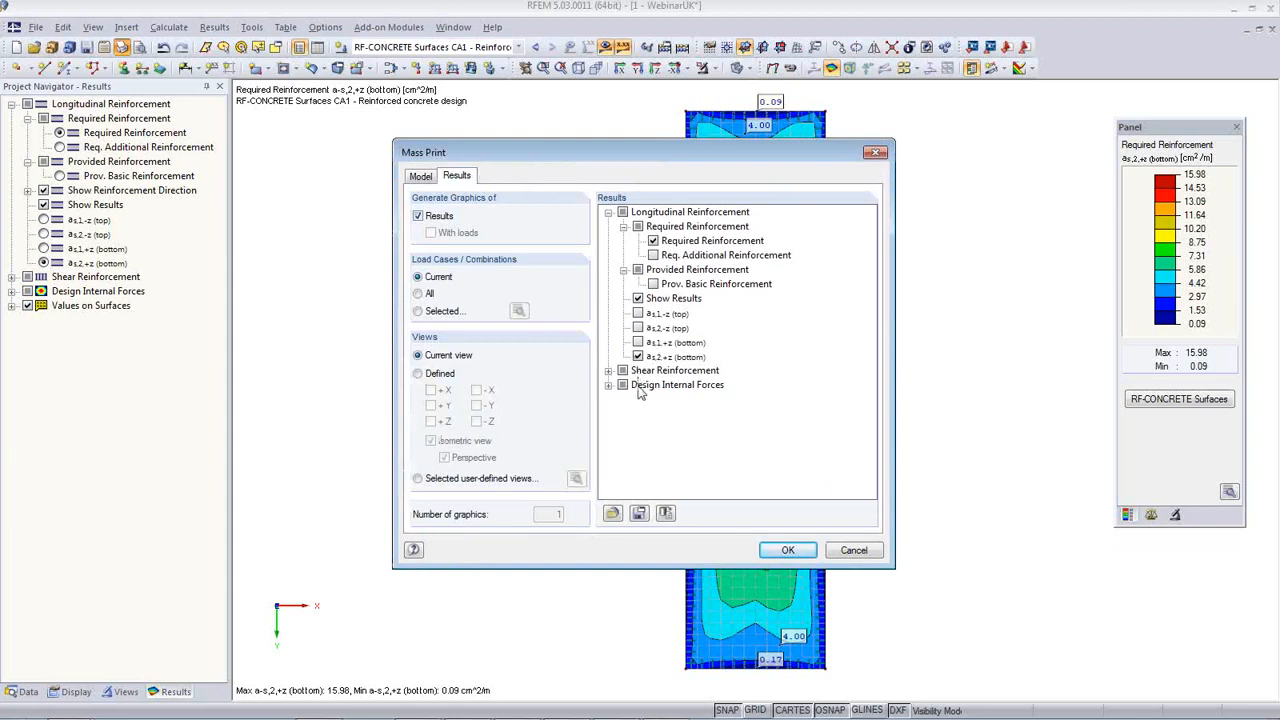
{"action": "left_click", "coordinate": [418, 311]}
{"action": "left_click", "coordinate": [518, 311]}
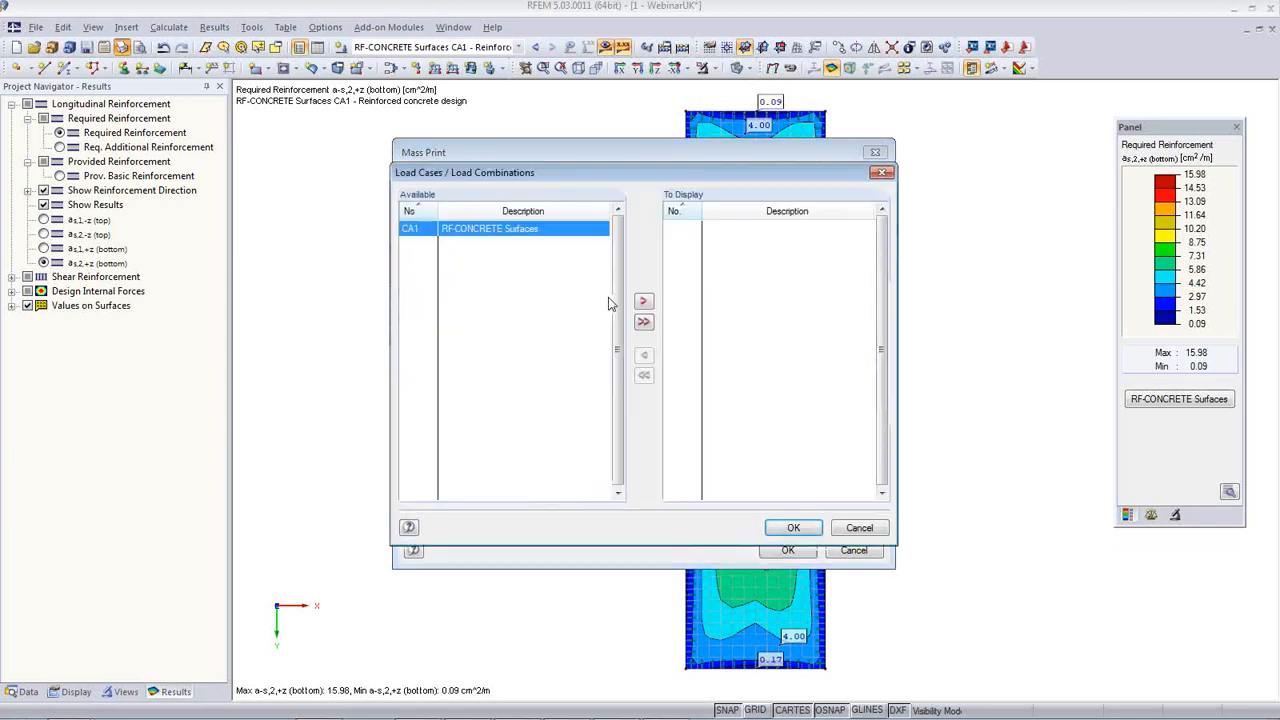
{"action": "double_click", "coordinate": [483, 230]}
{"action": "left_click", "coordinate": [796, 530]}
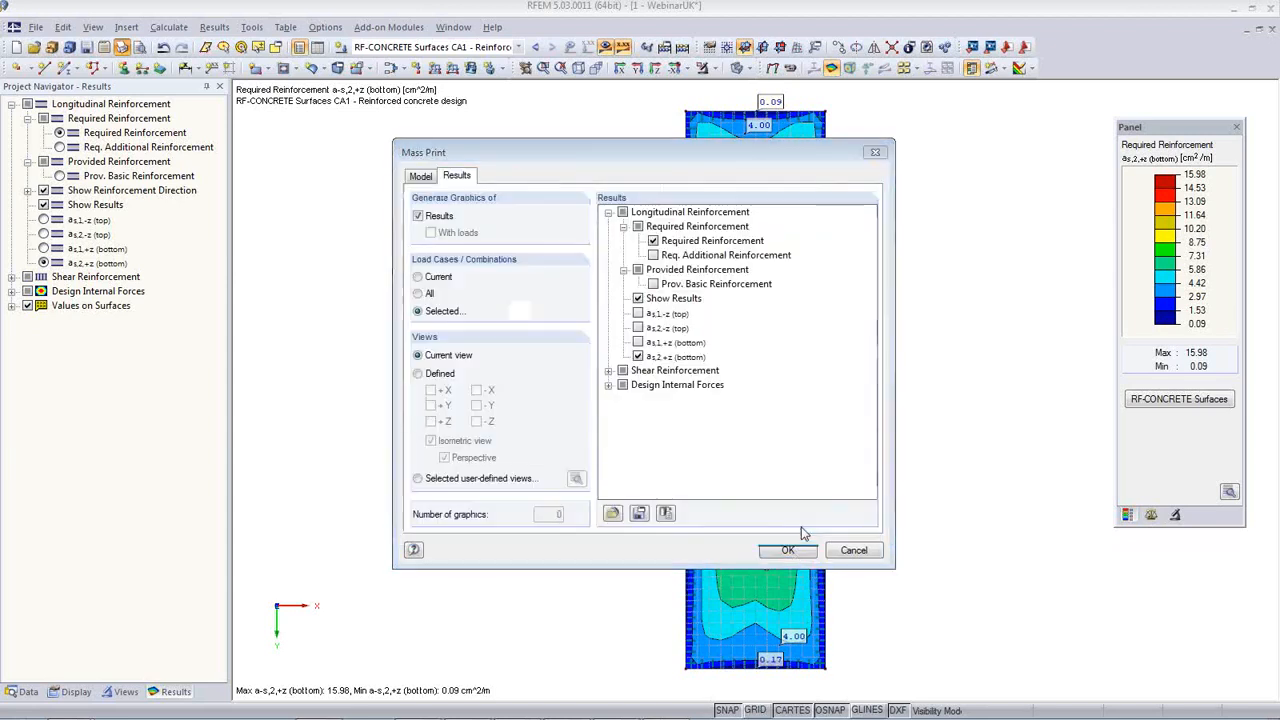
Include all four top and bottom required-reinforcement results, and send the graphics to PR1 without opening the printout report
{"action": "left_click", "coordinate": [638, 314]}
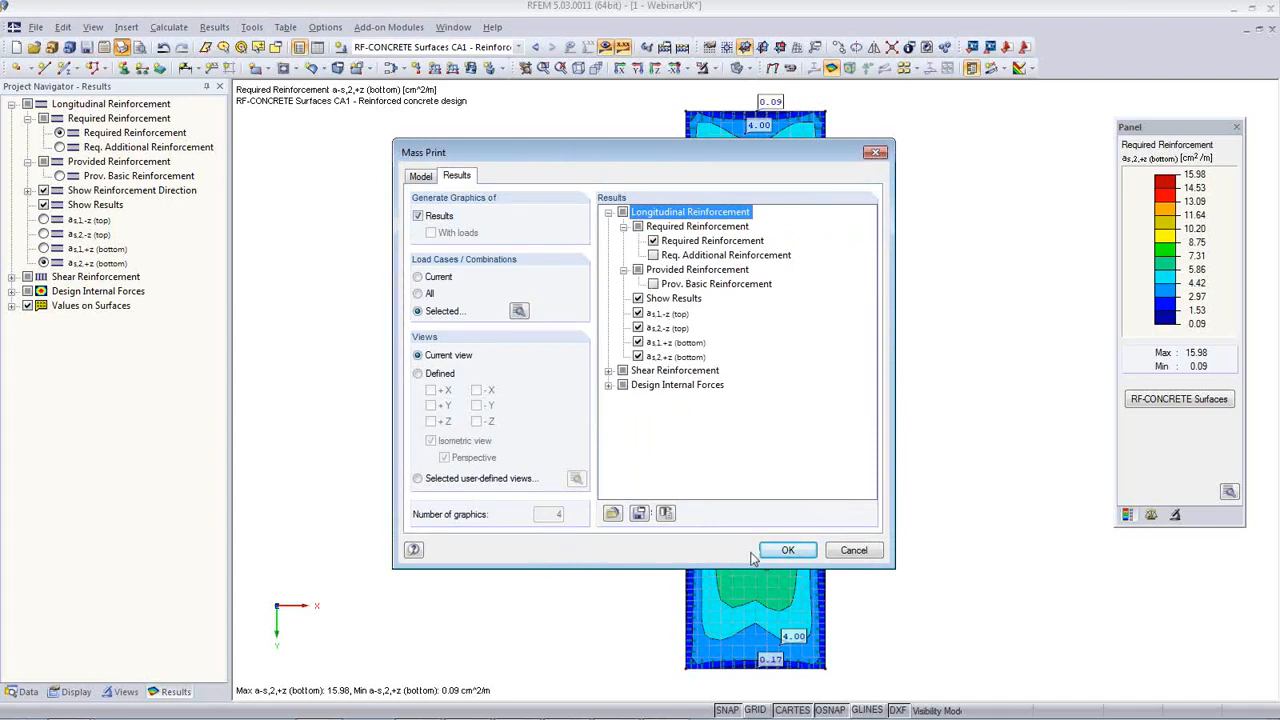
{"action": "left_click", "coordinate": [788, 556]}
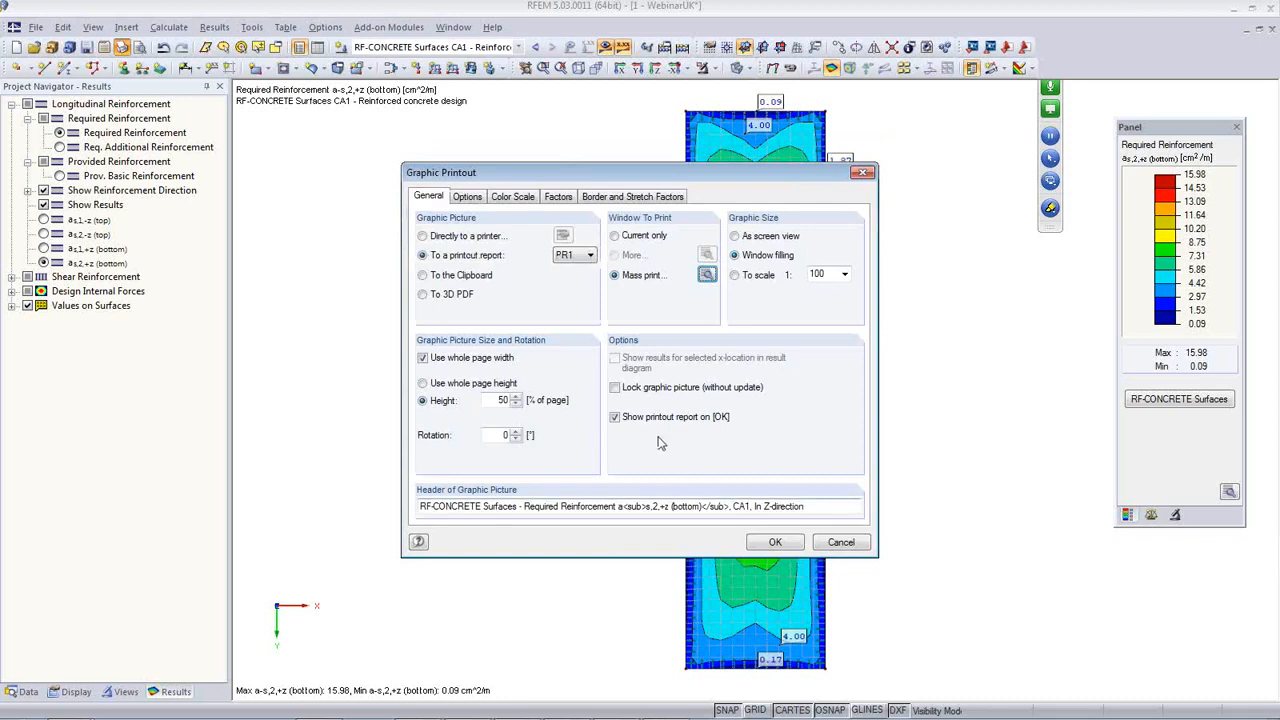
{"action": "left_click", "coordinate": [615, 418]}
{"action": "left_click", "coordinate": [779, 544]}
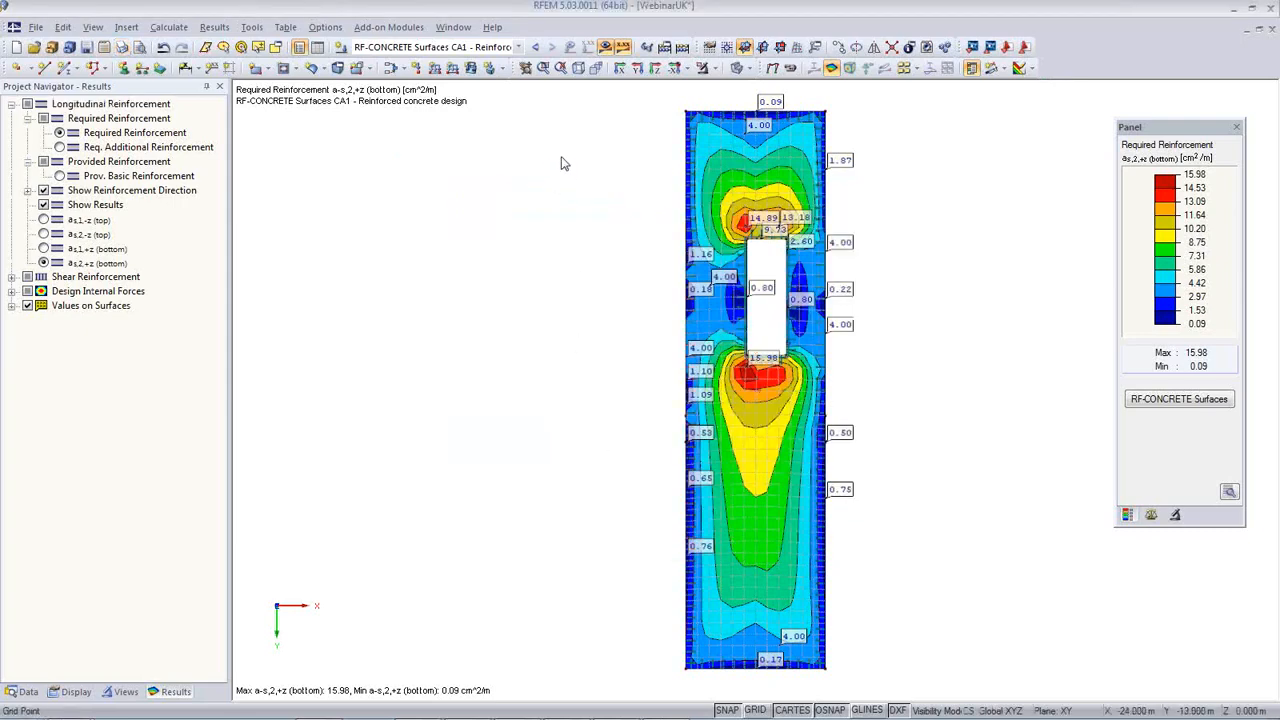
Switch the displayed results to load combination CO3 and cancel the visibility mode so the whole model is shown
{"action": "left_click", "coordinate": [518, 48]}
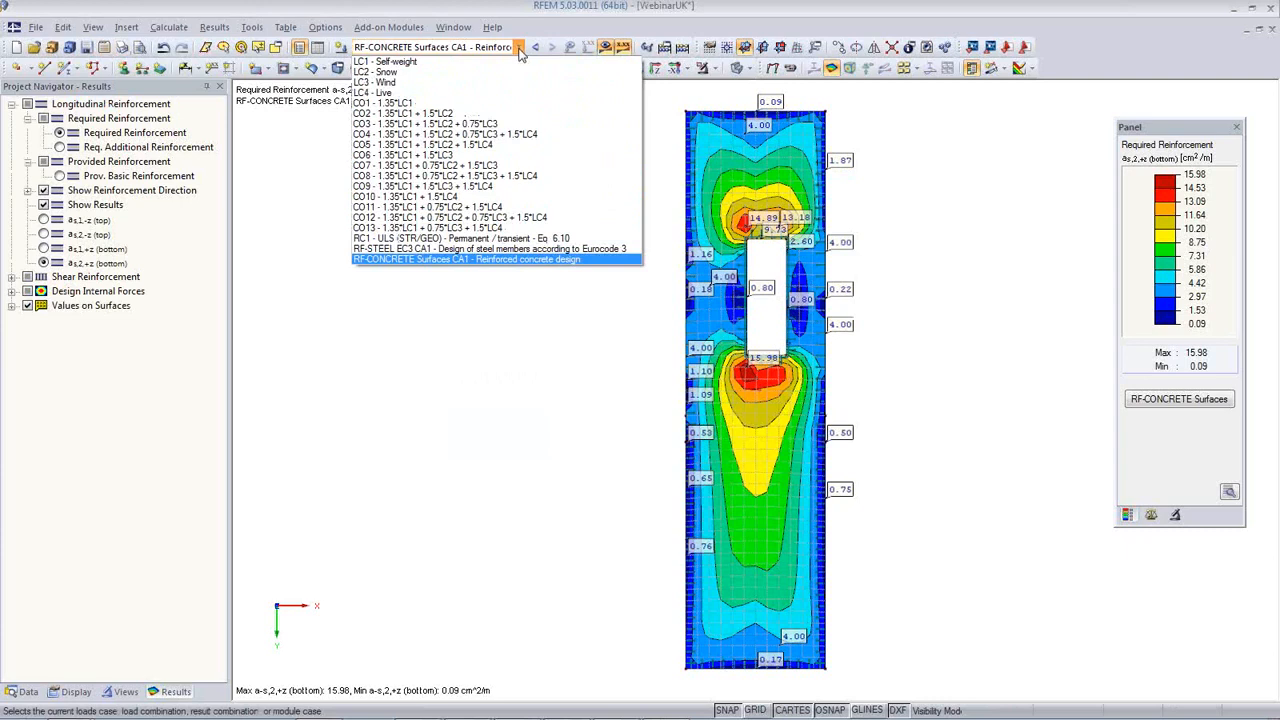
{"action": "left_click", "coordinate": [482, 125]}
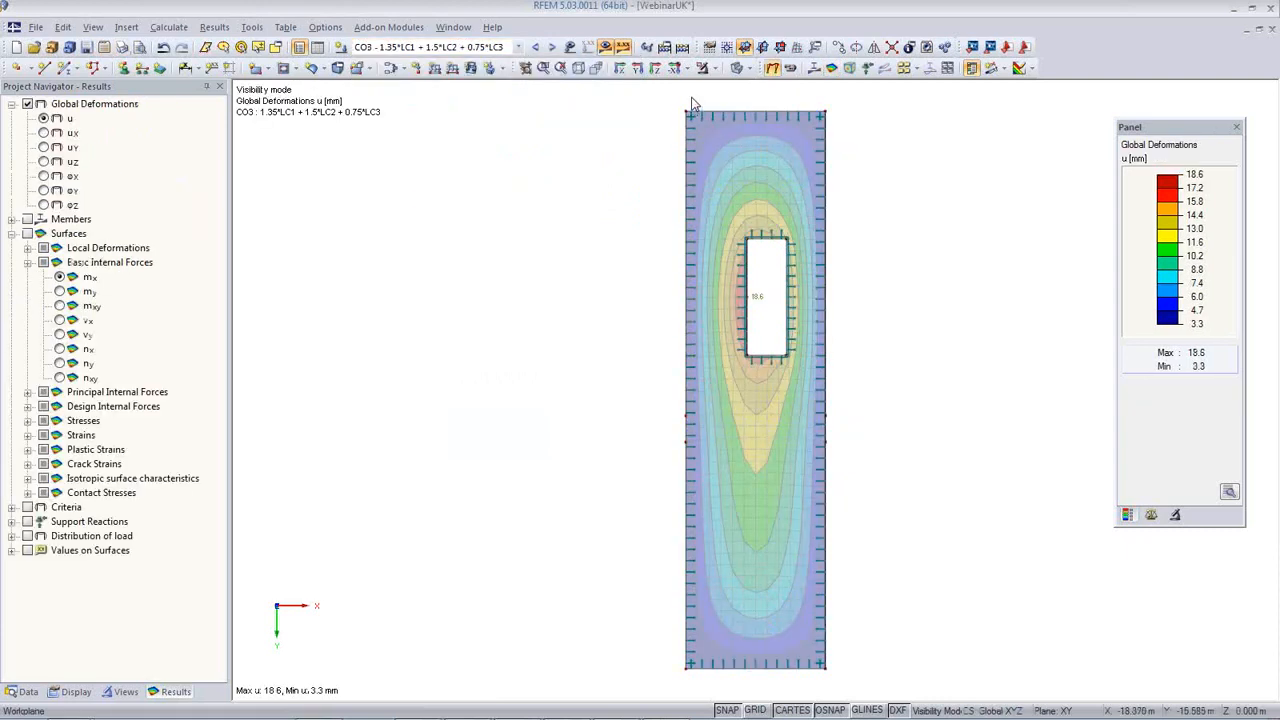
{"action": "left_click", "coordinate": [714, 69]}
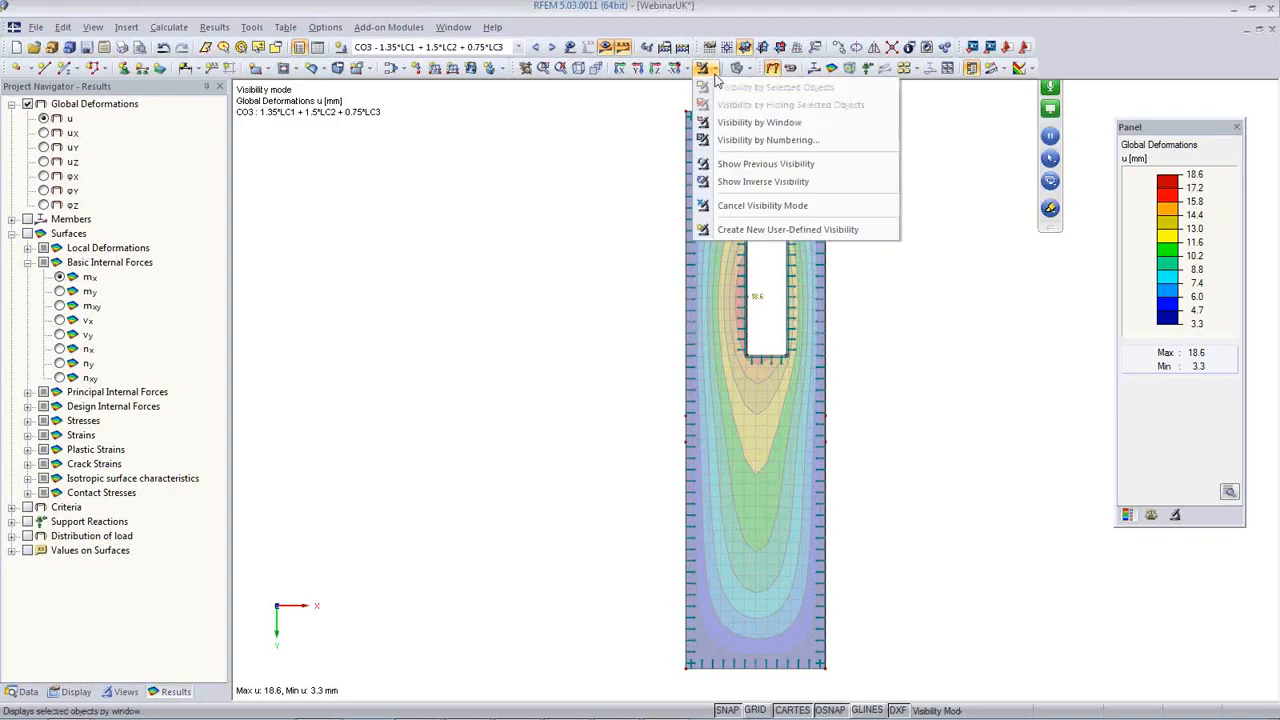
{"action": "left_click", "coordinate": [714, 205]}
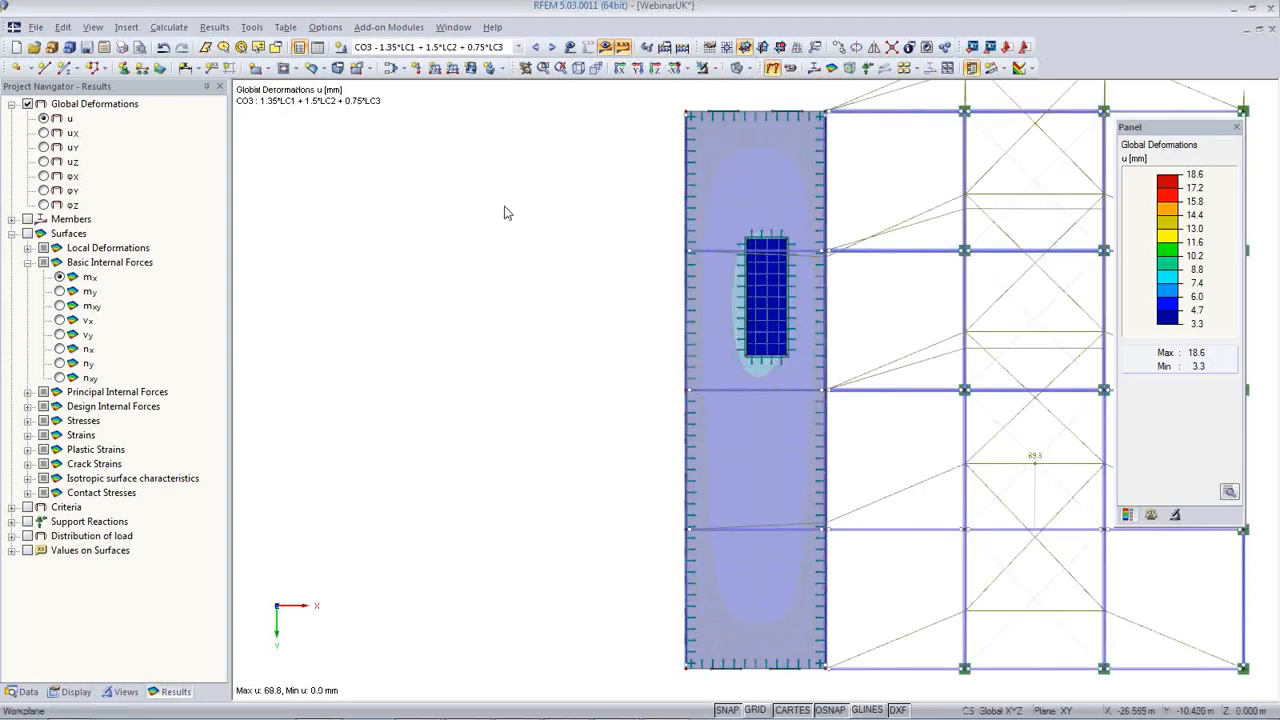
Isolate the middle transverse steel frame using Visibility by Window and view it in 3D
{"action": "left_click", "coordinate": [578, 69]}
{"action": "middle_click_drag", "start_coordinate": [835, 486], "coordinate": [1037, 397], "text": "ctrl"}
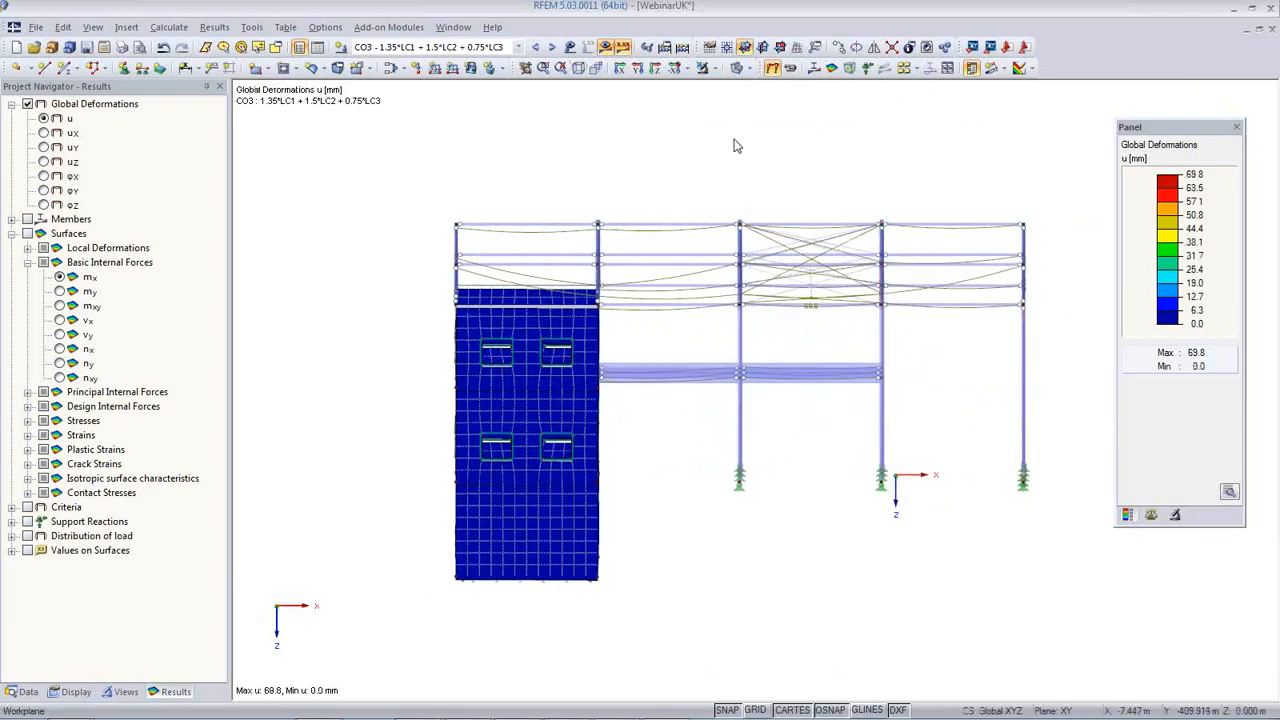
{"action": "left_click", "coordinate": [715, 70]}
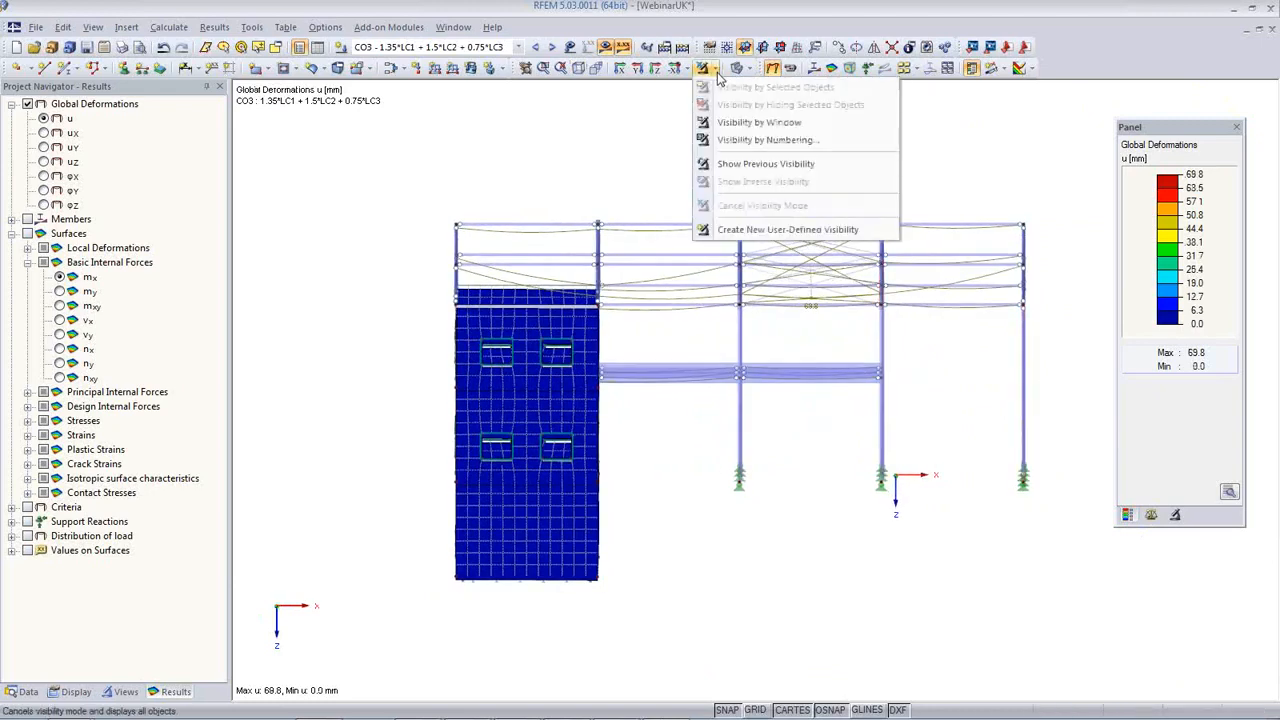
{"action": "left_click", "coordinate": [745, 122]}
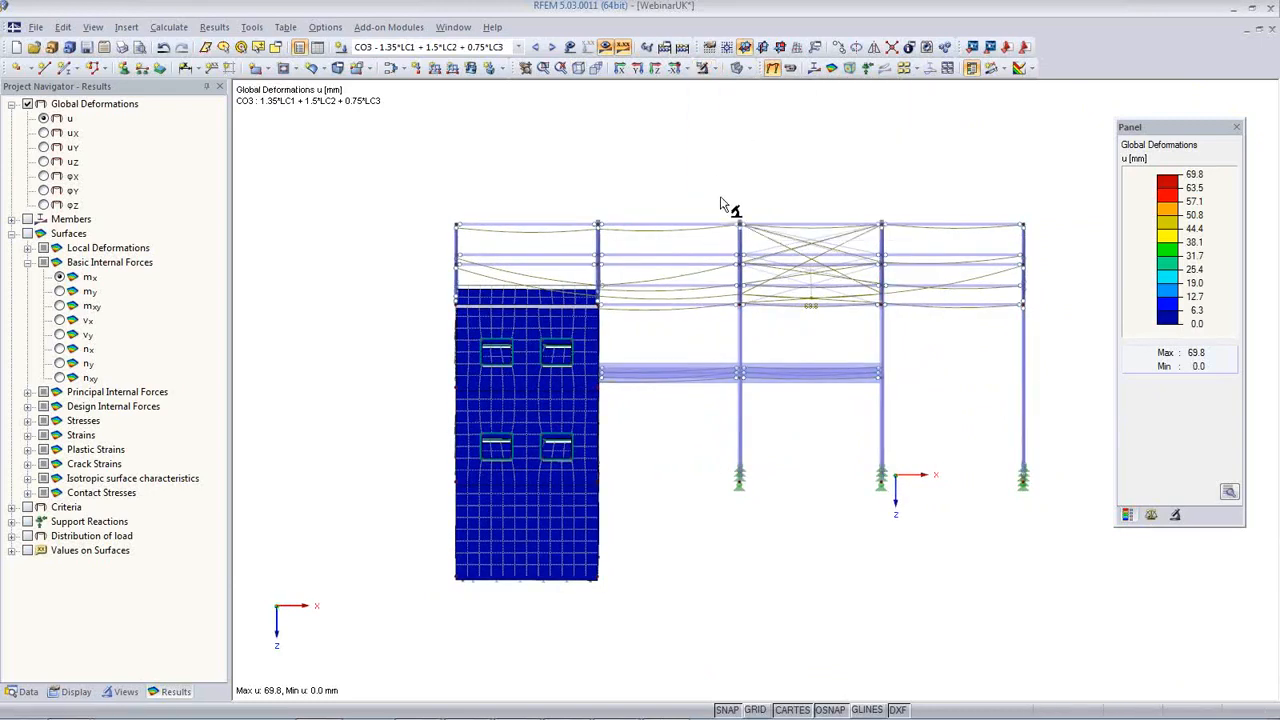
{"action": "left_click_drag", "start_coordinate": [722, 198], "coordinate": [767, 533]}
{"action": "middle_click_drag", "start_coordinate": [786, 508], "coordinate": [357, 534], "text": "ctrl"}
{"action": "middle_click_drag", "start_coordinate": [538, 460], "coordinate": [583, 557], "text": "ctrl"}
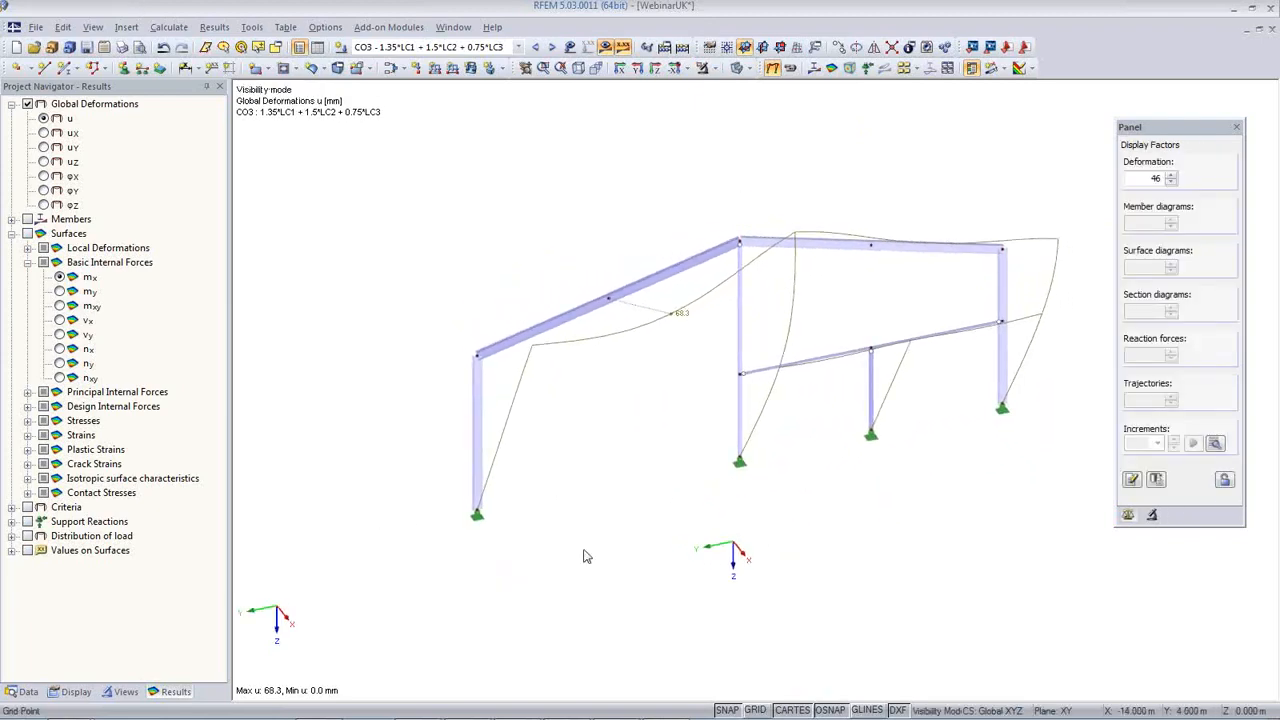
Display the frame as a wireframe model with the member internal forces My
{"action": "left_click", "coordinate": [748, 70]}
{"action": "left_click", "coordinate": [790, 94]}
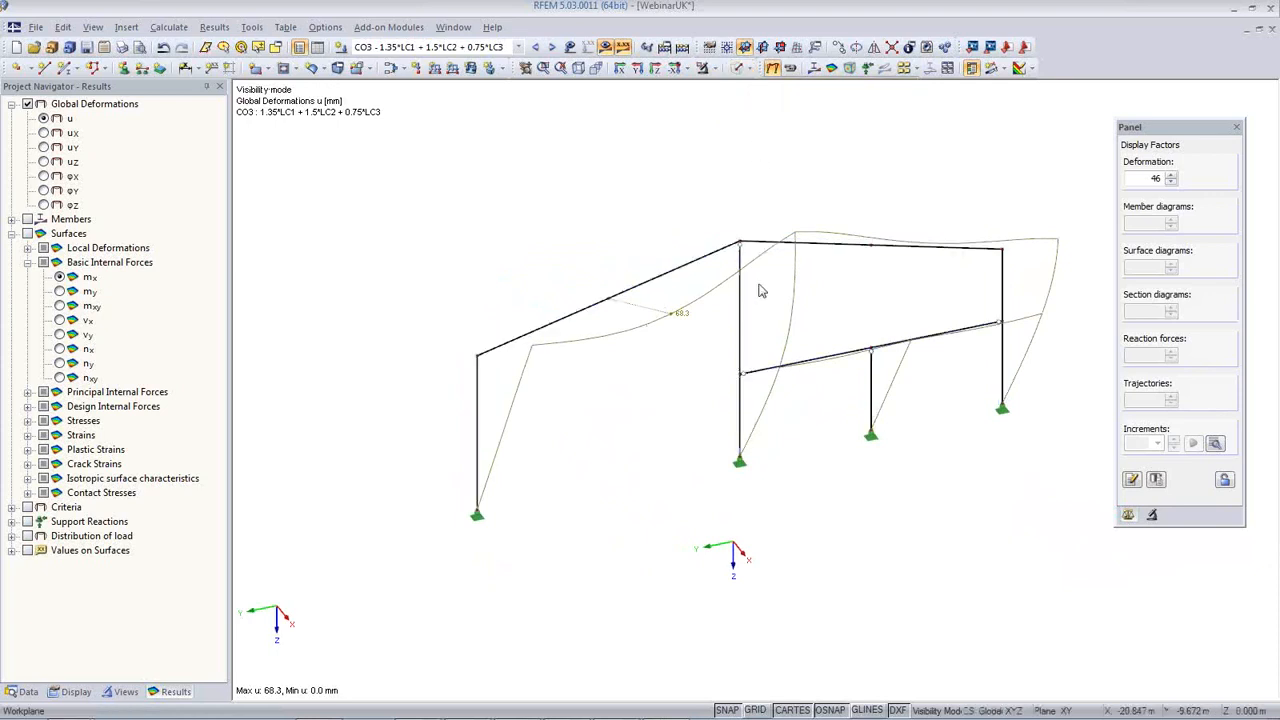
{"action": "middle_click_drag", "start_coordinate": [709, 374], "coordinate": [663, 373]}
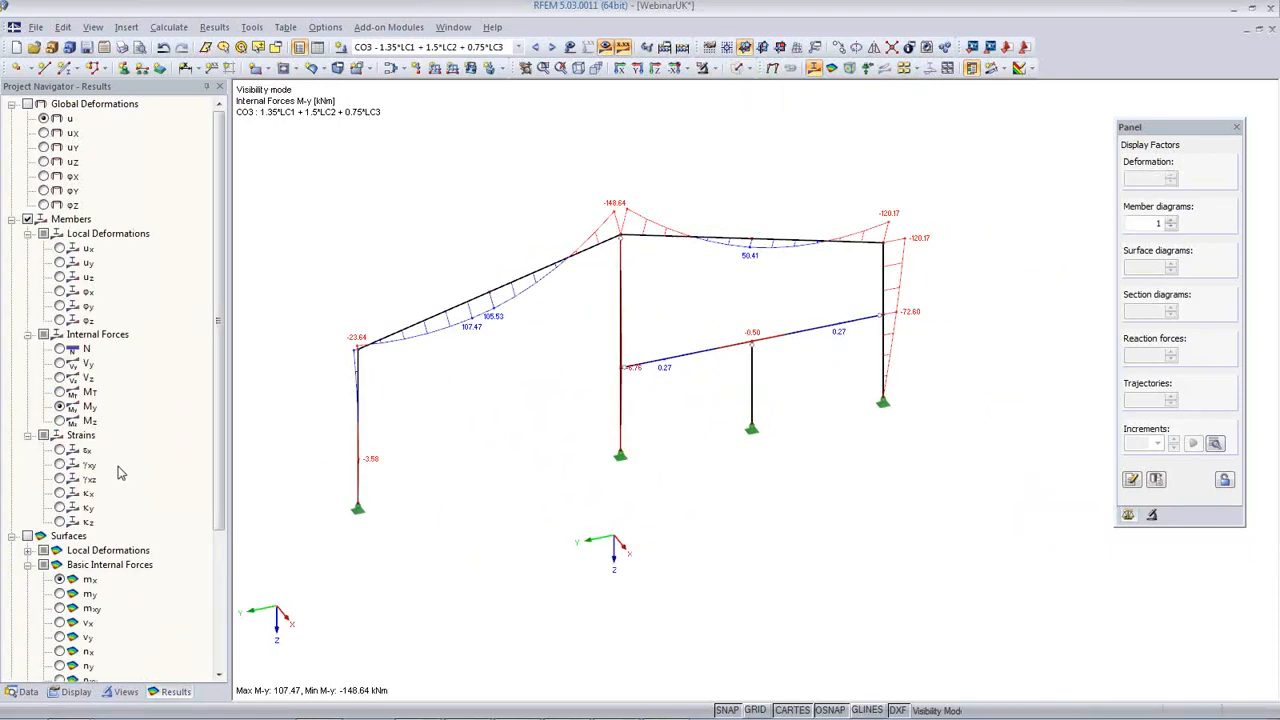
Examine the frame's Mz, N and Vy diagrams under CO3, and return to the My diagram
{"action": "left_click", "coordinate": [60, 421]}
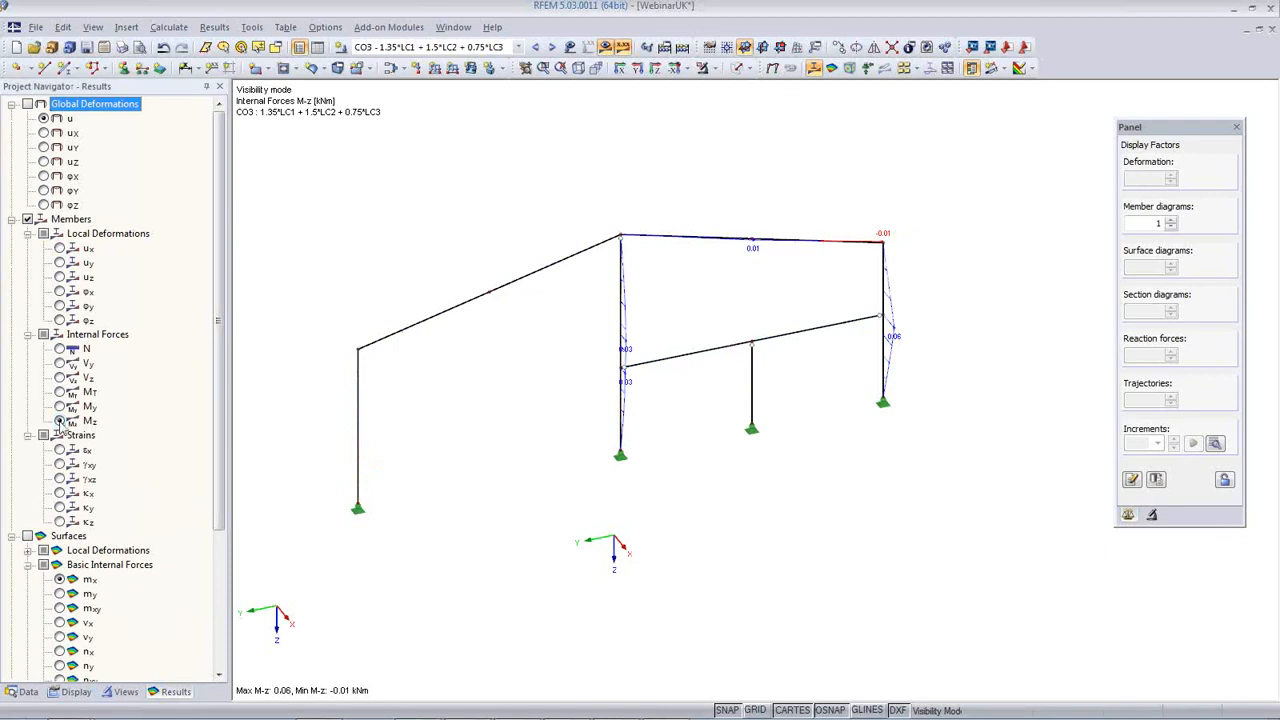
{"action": "left_click", "coordinate": [60, 348]}
{"action": "left_click", "coordinate": [60, 363]}
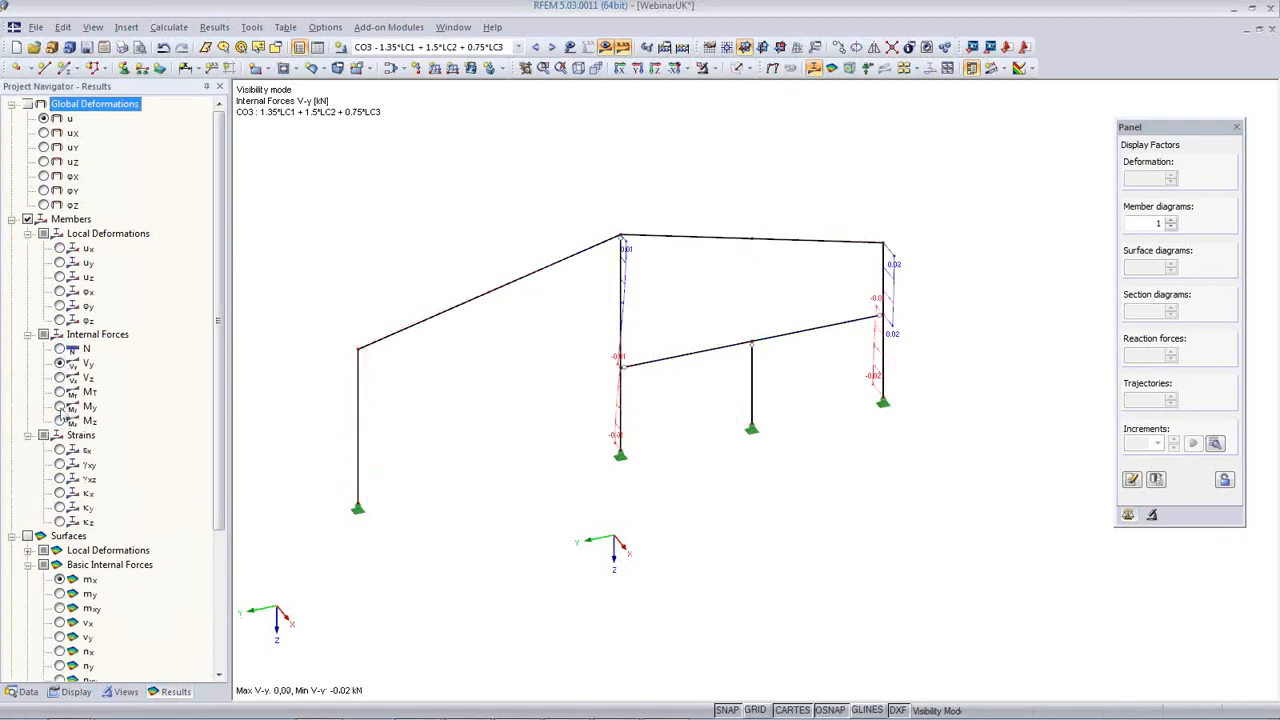
{"action": "left_click", "coordinate": [60, 406]}
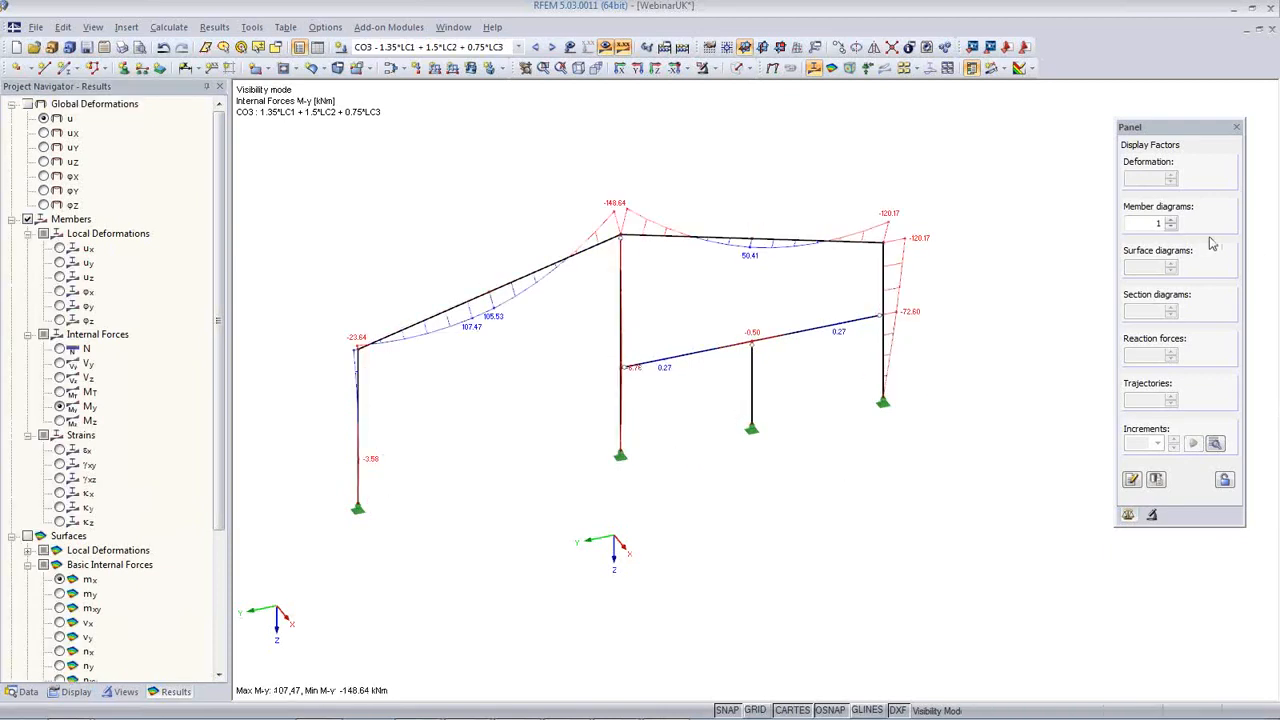
Set the member diagram display factor to 1.25 and set up a mass-print graphic printout to report PR1
{"action": "left_click", "coordinate": [1173, 222]}
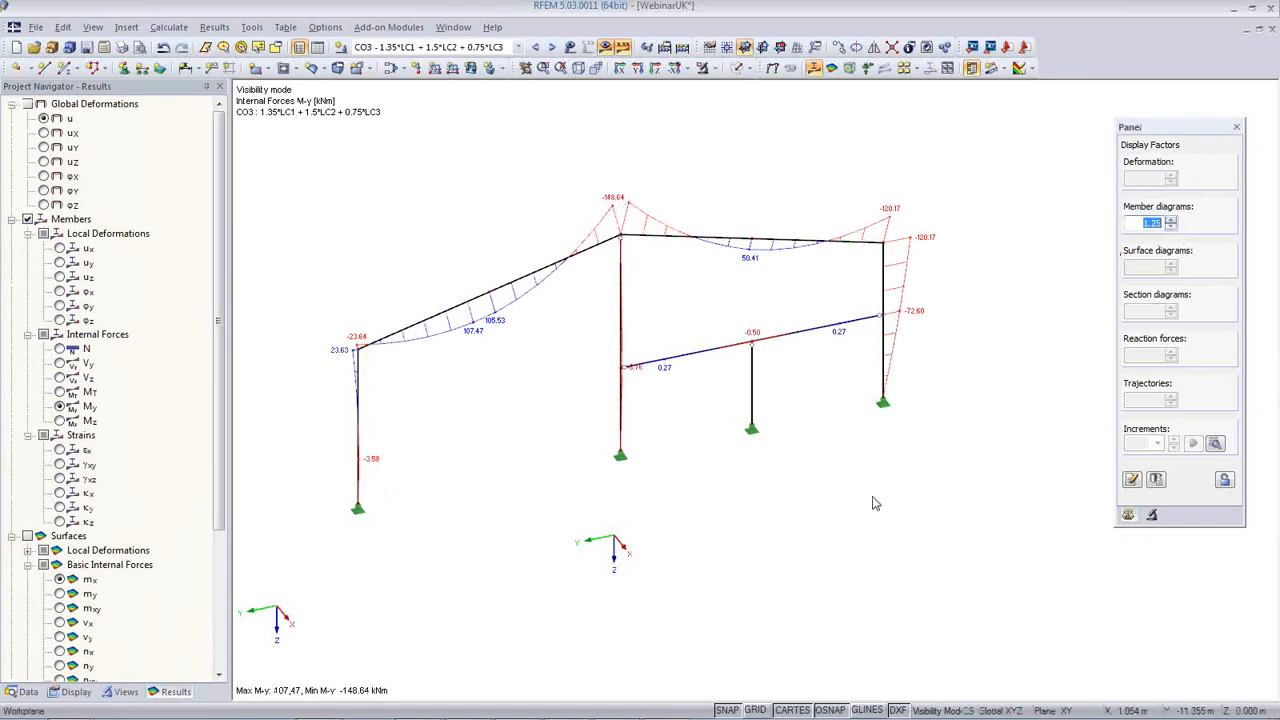
{"action": "left_click", "coordinate": [122, 48]}
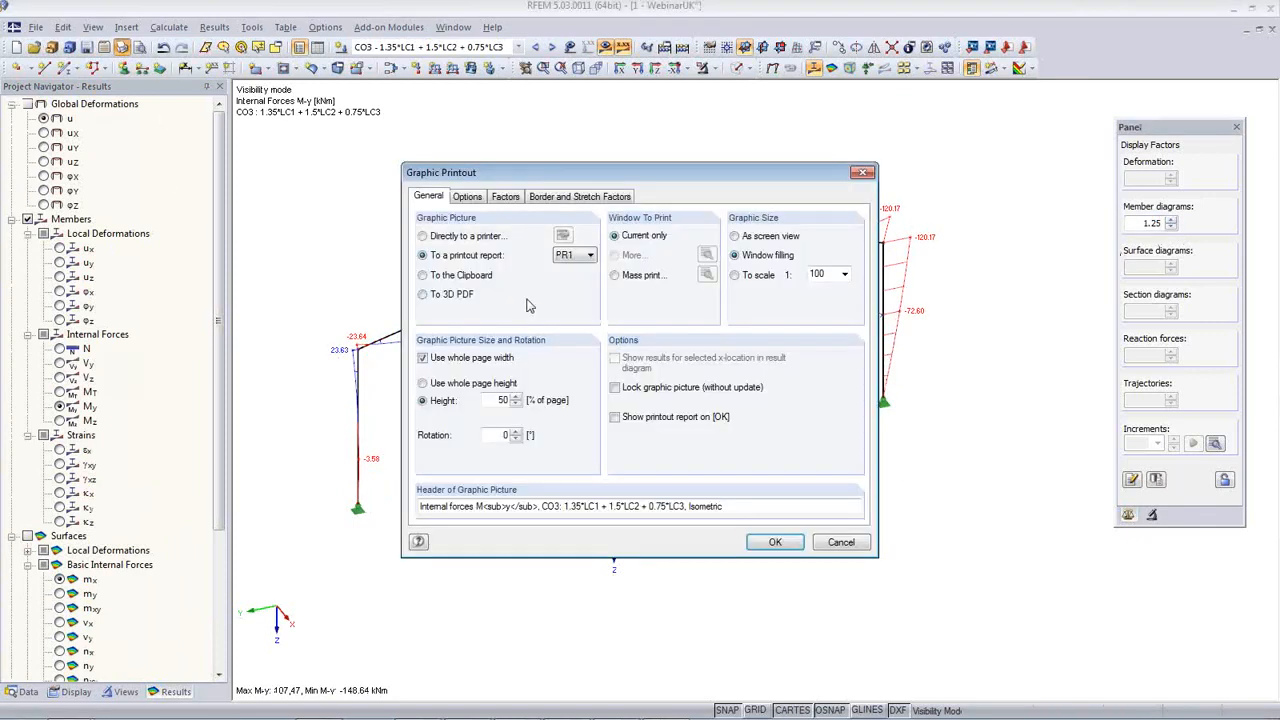
{"action": "left_click", "coordinate": [616, 275]}
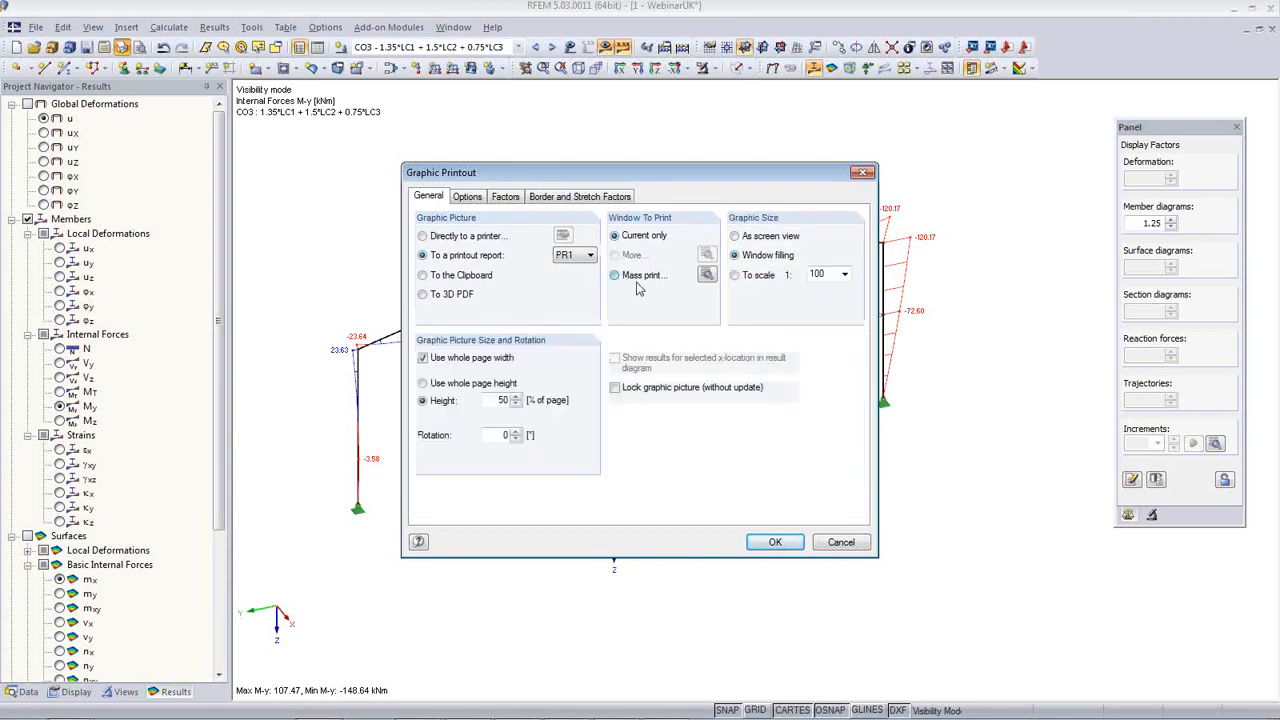
Set the mass print to generate result graphics of the member internal forces N, Vy, Vz, MT, My and Mz
{"action": "left_click", "coordinate": [707, 275]}
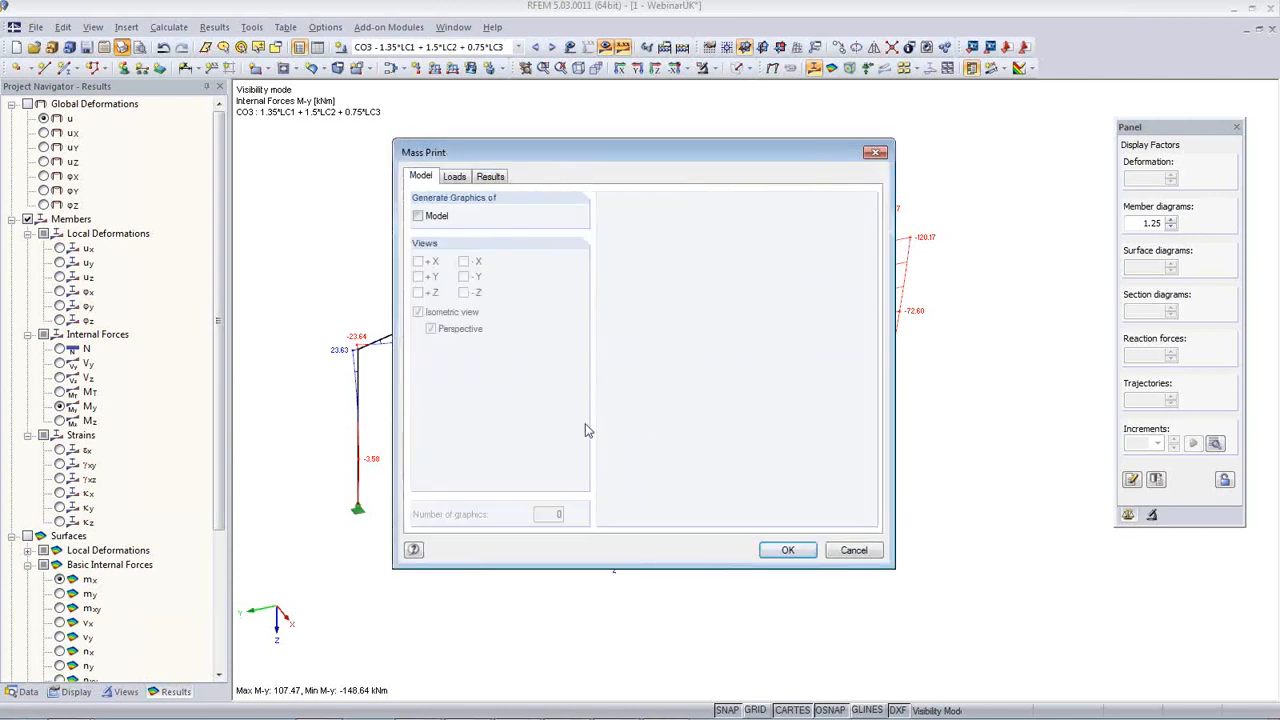
{"action": "left_click", "coordinate": [490, 176]}
{"action": "left_click", "coordinate": [608, 328]}
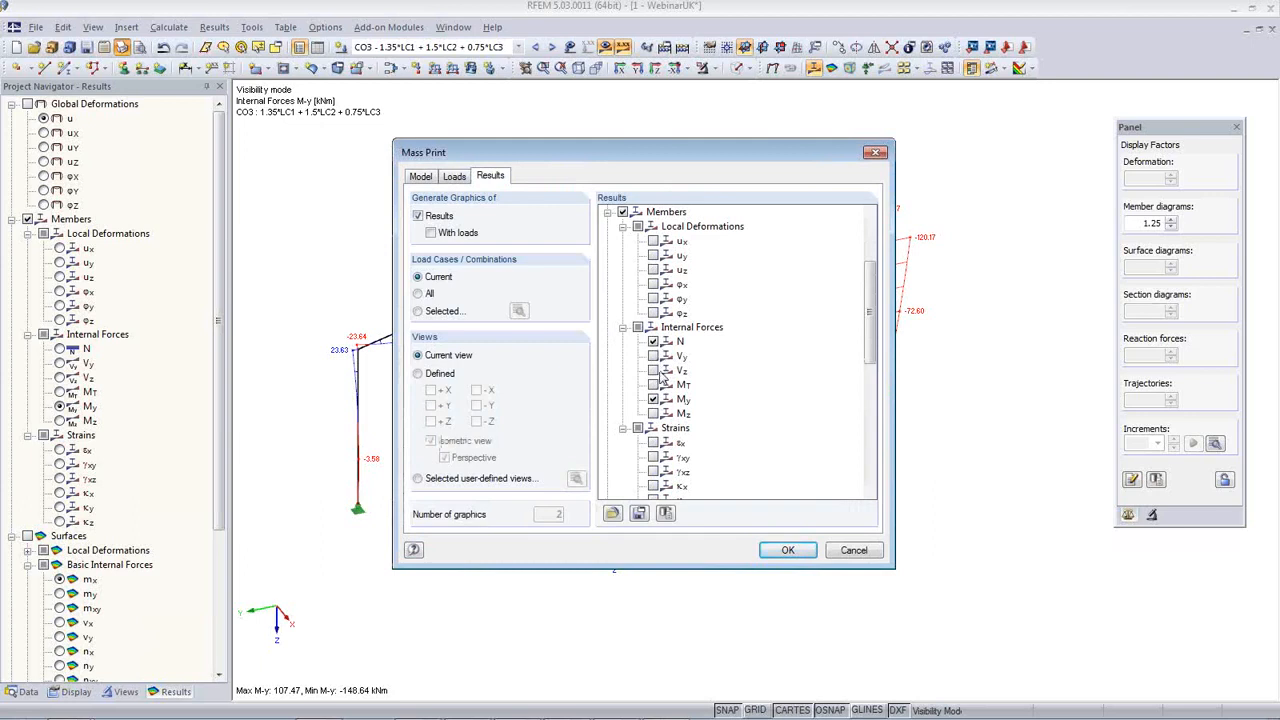
{"action": "left_click", "coordinate": [653, 386]}
{"action": "left_click", "coordinate": [653, 400]}
Restrict the mass print to result combination RC1 and send the frame graphics to printout report PR1
{"action": "left_click", "coordinate": [438, 312]}
{"action": "left_click", "coordinate": [518, 311]}
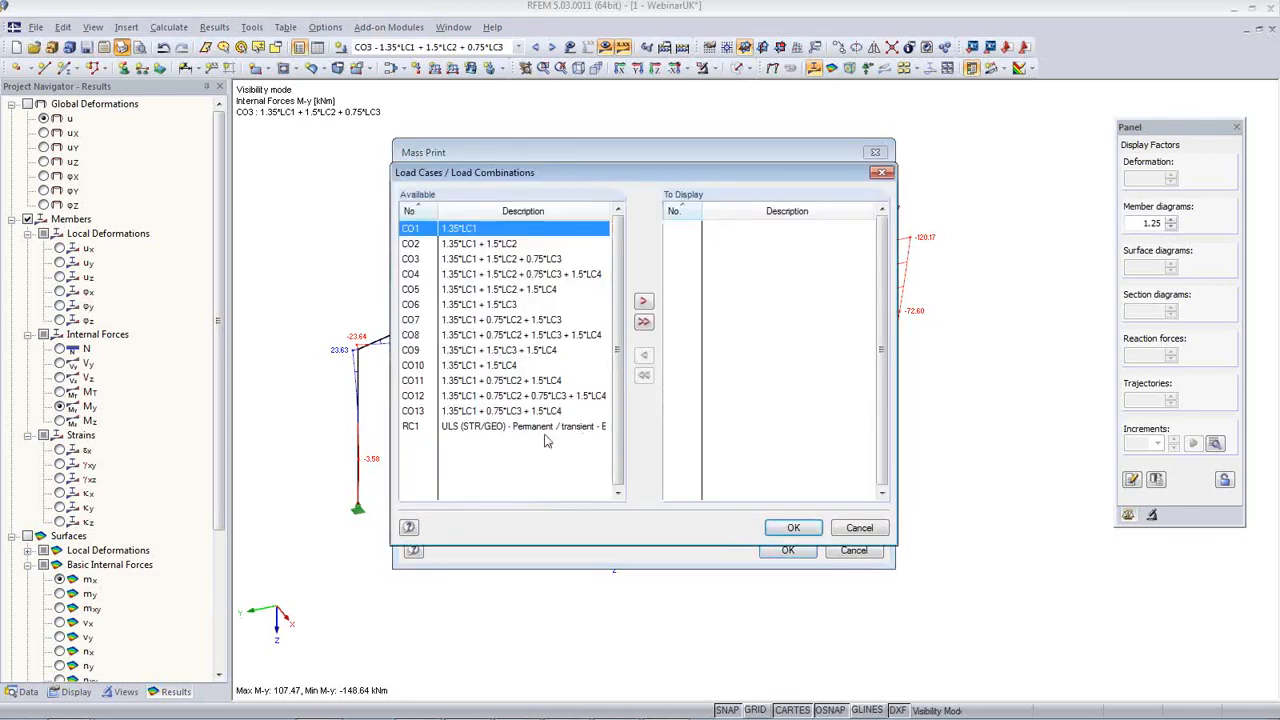
{"action": "double_click", "coordinate": [494, 430]}
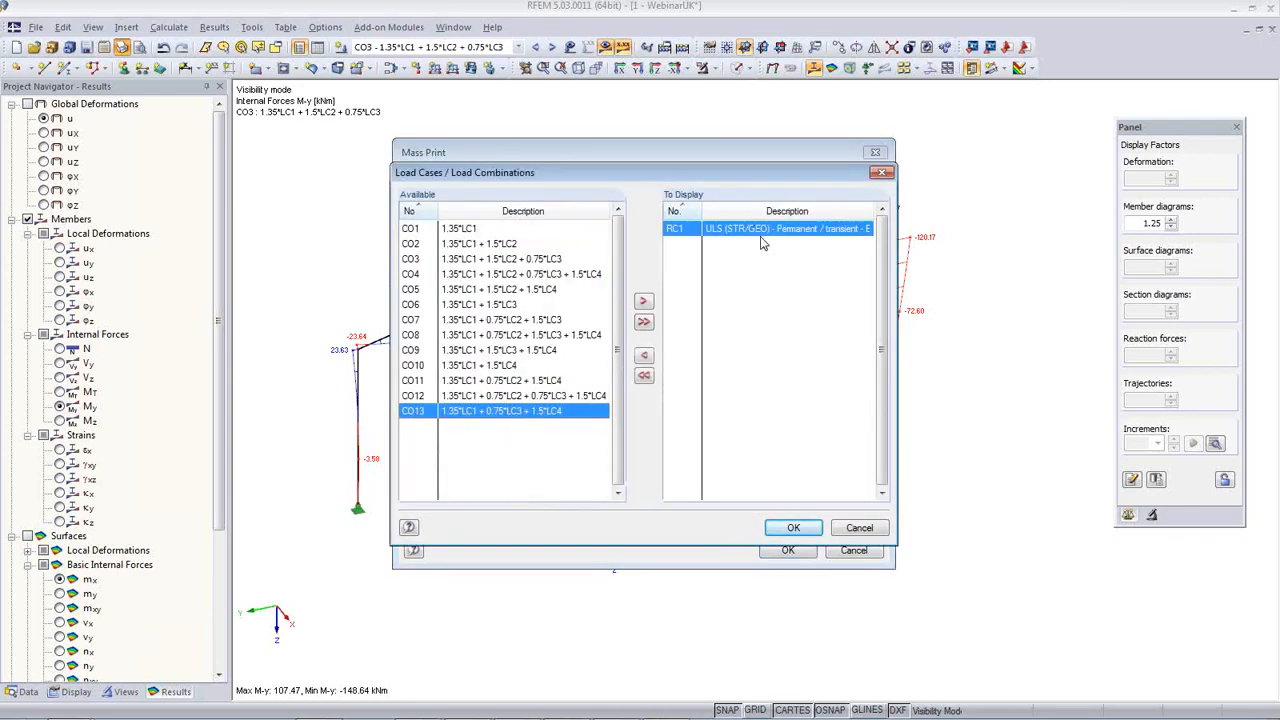
{"action": "left_click", "coordinate": [792, 528]}
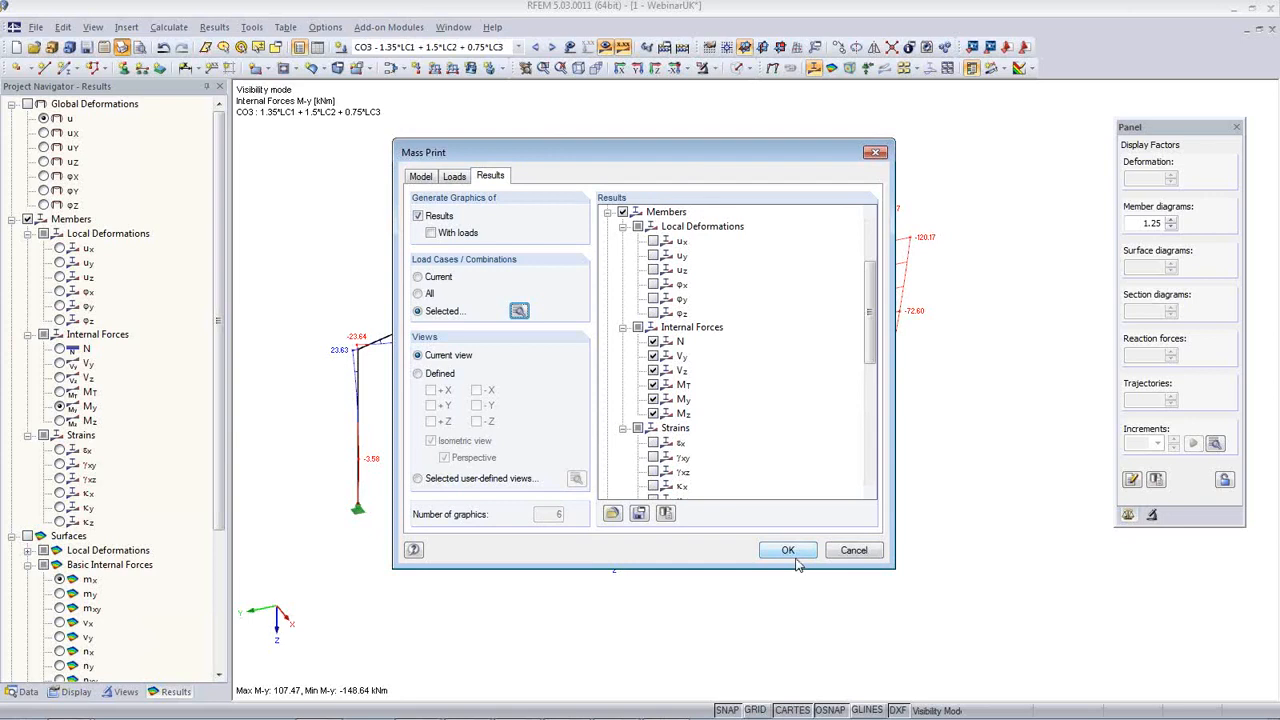
{"action": "left_click", "coordinate": [789, 551]}
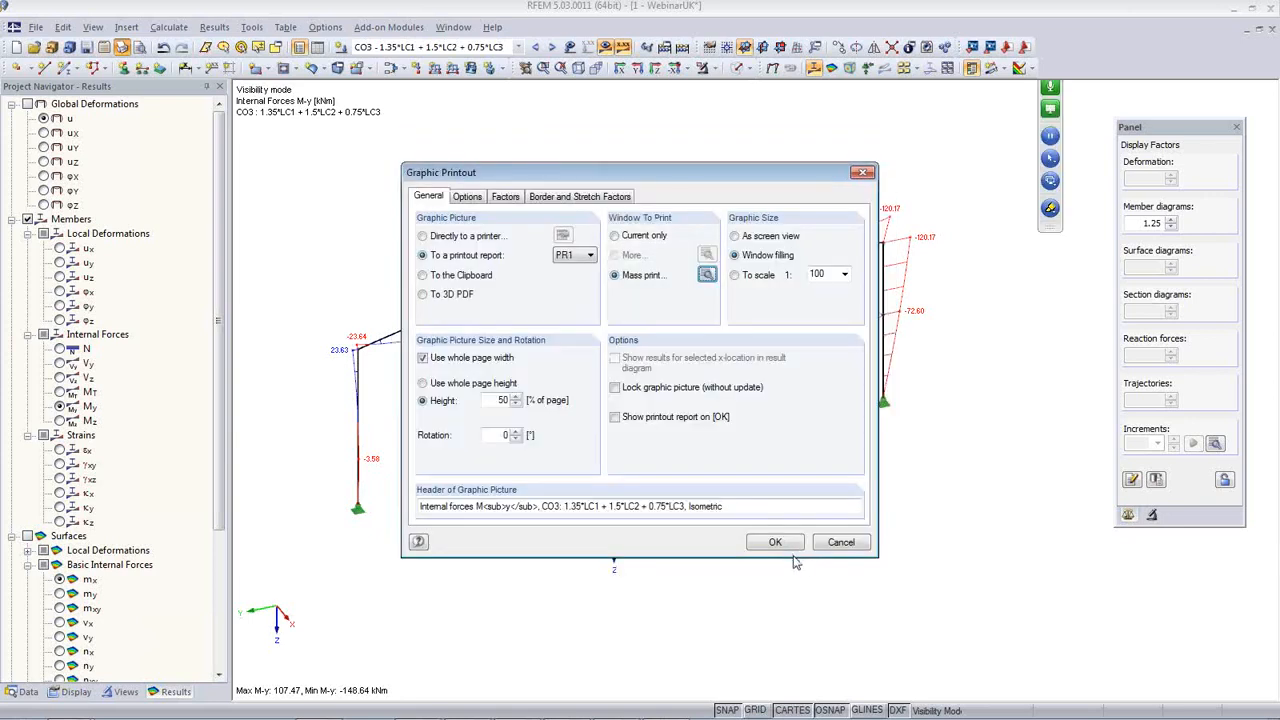
{"action": "left_click", "coordinate": [773, 542]}
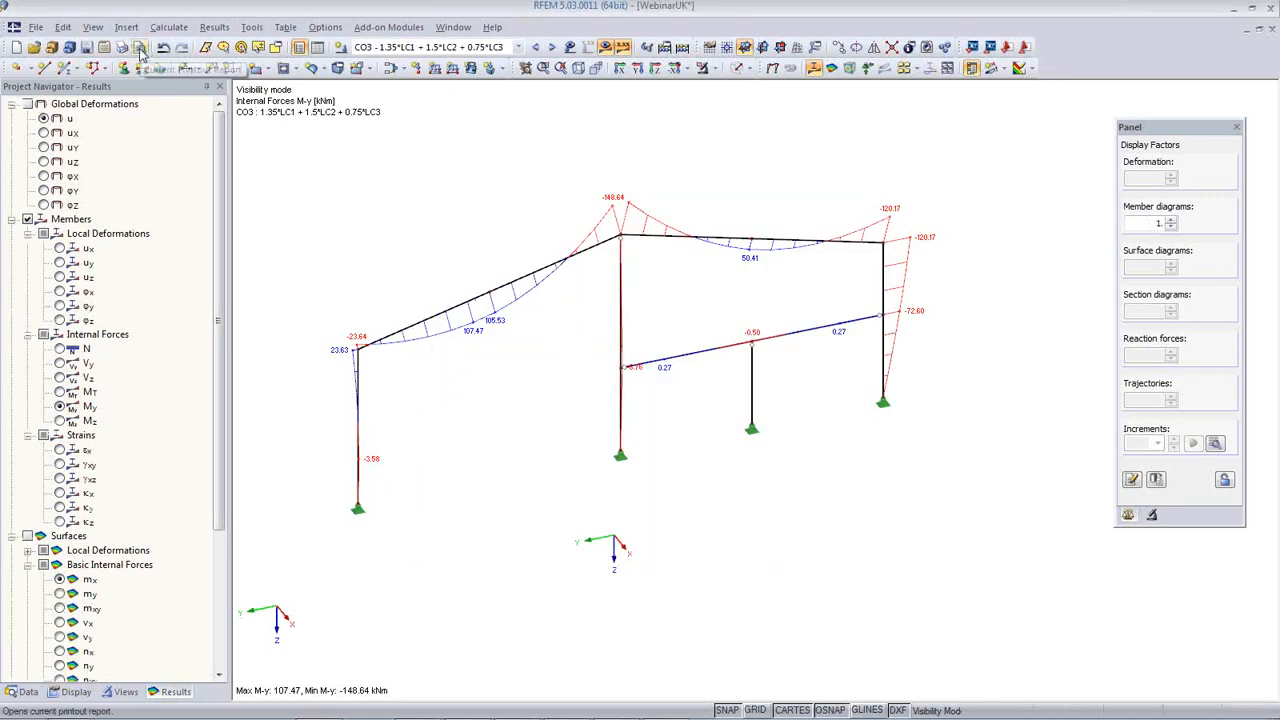
Restore the user-defined Deformation view and print the CO10 global deformation graphic of the whole model to report PR1
{"action": "left_click", "coordinate": [125, 691]}
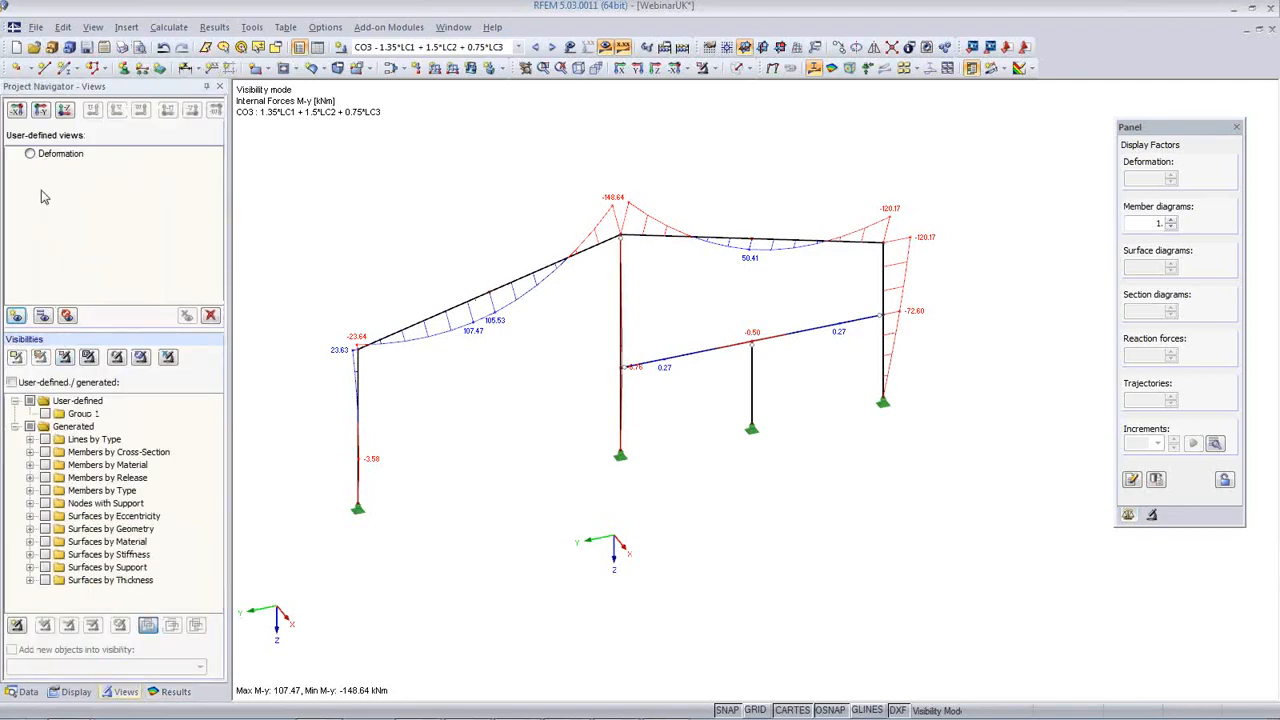
{"action": "left_click", "coordinate": [31, 157]}
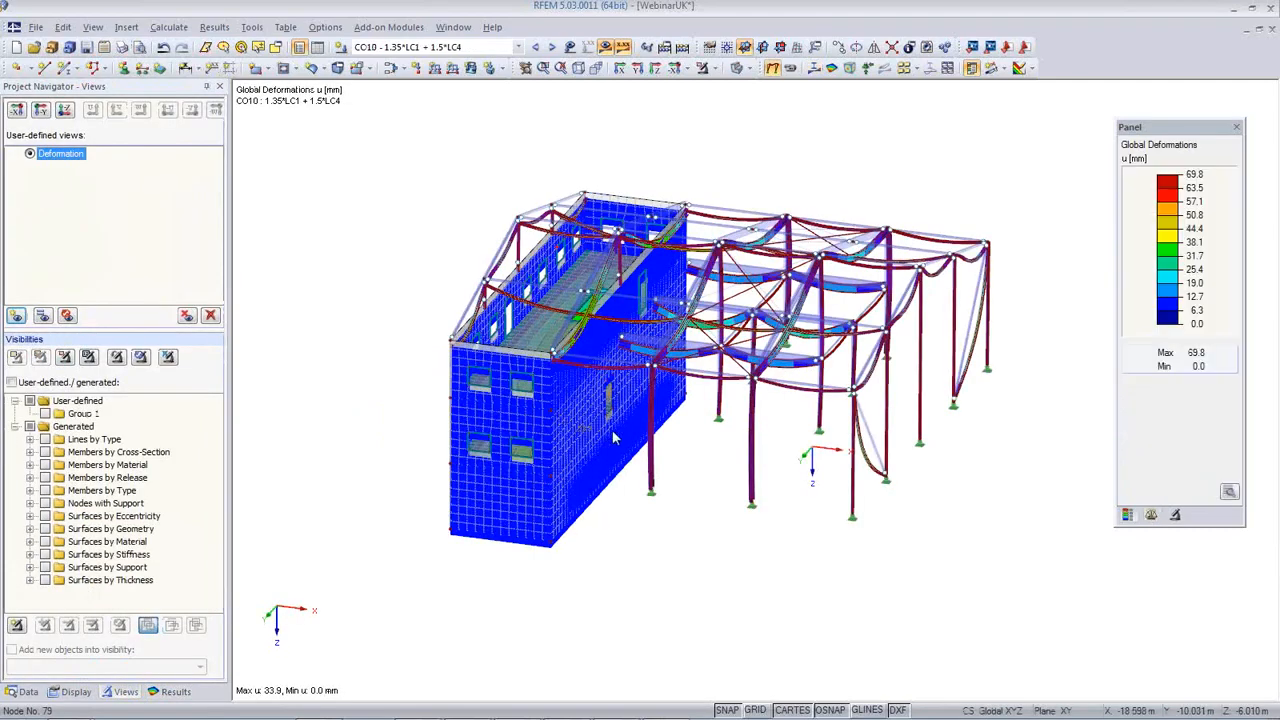
{"action": "middle_click_drag", "start_coordinate": [750, 504], "coordinate": [713, 523], "text": "ctrl"}
{"action": "left_click", "coordinate": [121, 47]}
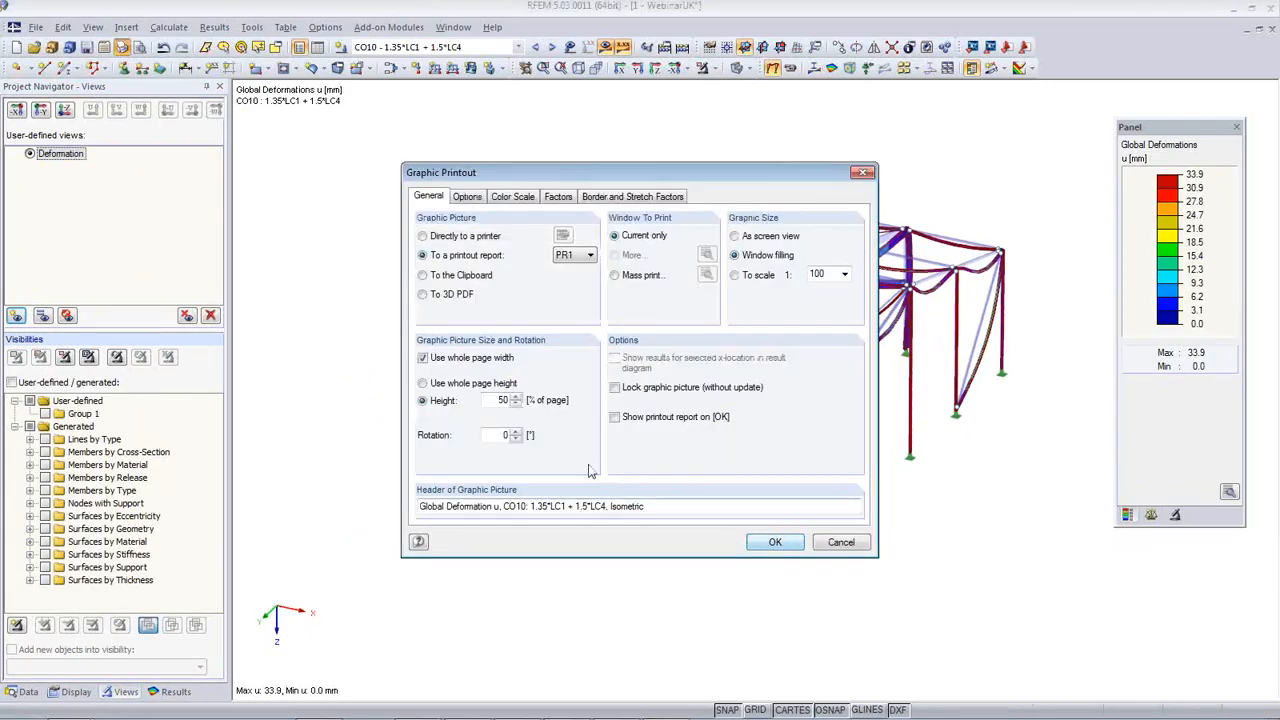
{"action": "left_click", "coordinate": [776, 542]}
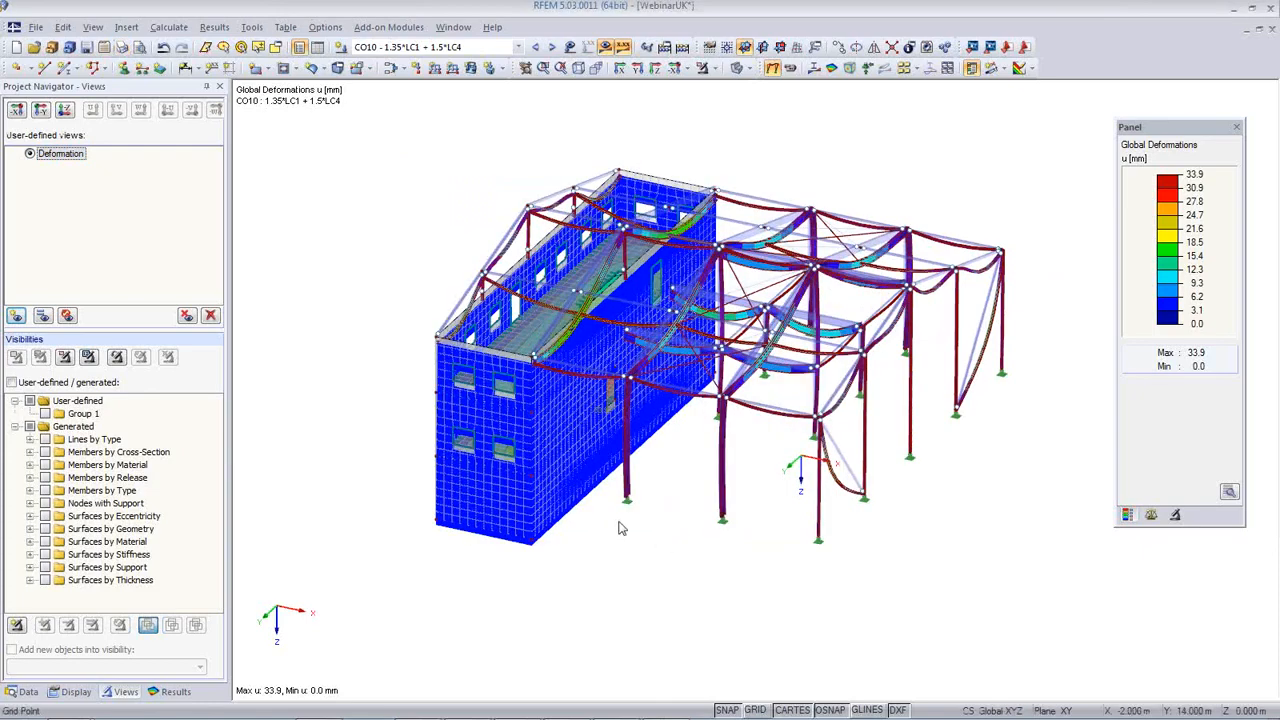
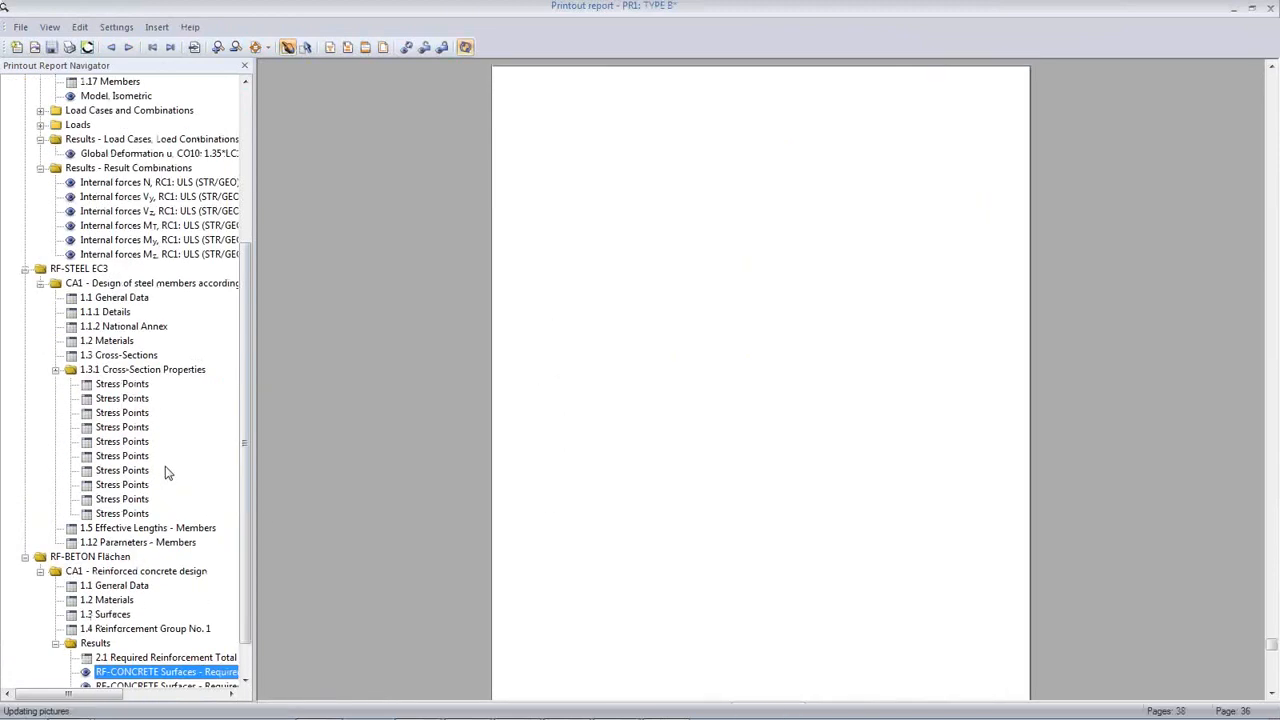
Examine the RC1 internal force diagrams and the CO10 global deformation graphic in printout report PR1
{"action": "scroll", "coordinate": [168, 427], "scroll_direction": "up", "scroll_amount": 2}
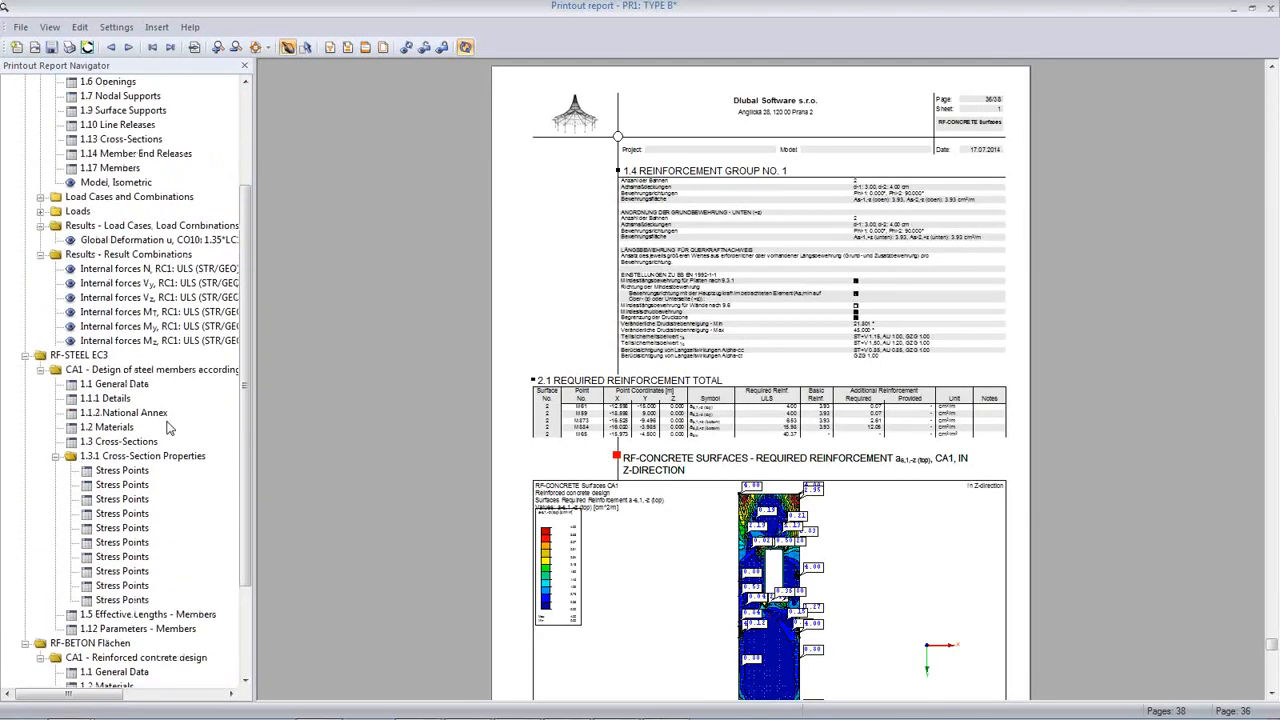
{"action": "left_click", "coordinate": [150, 268]}
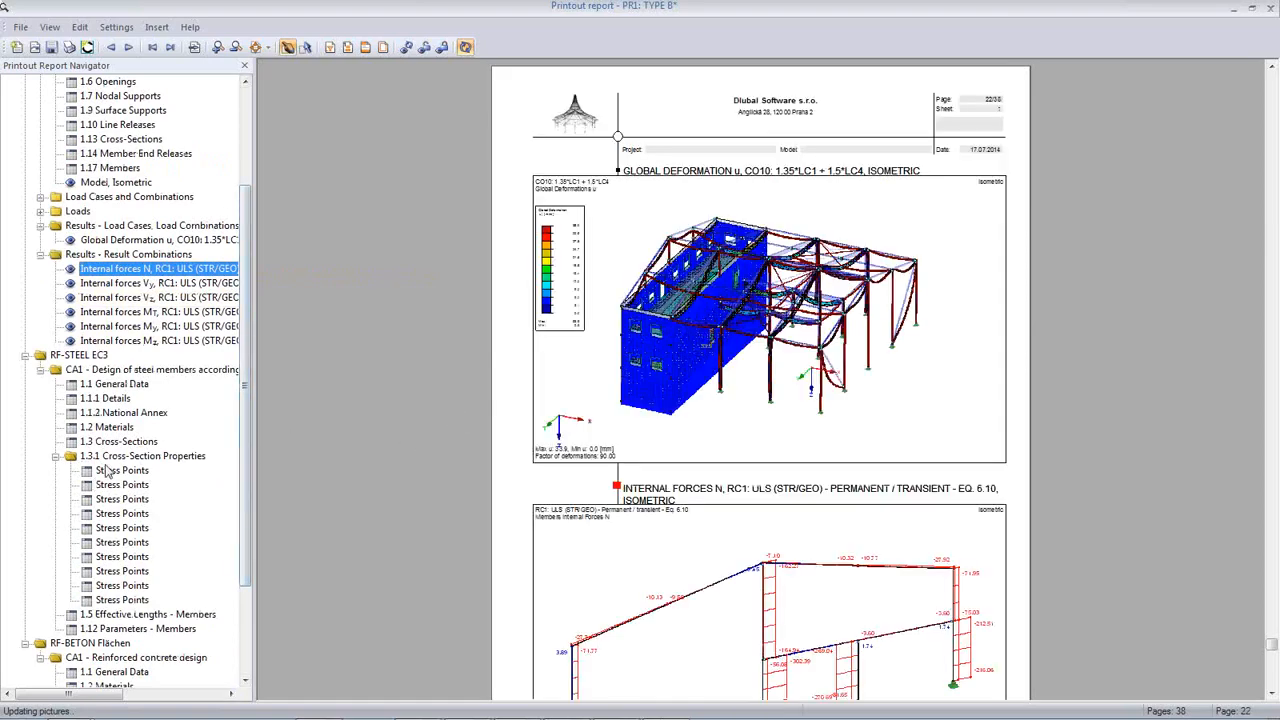
{"action": "scroll", "coordinate": [774, 478], "scroll_direction": "down", "scroll_amount": 5}
{"action": "scroll", "coordinate": [774, 478], "scroll_direction": "down", "scroll_amount": 4}
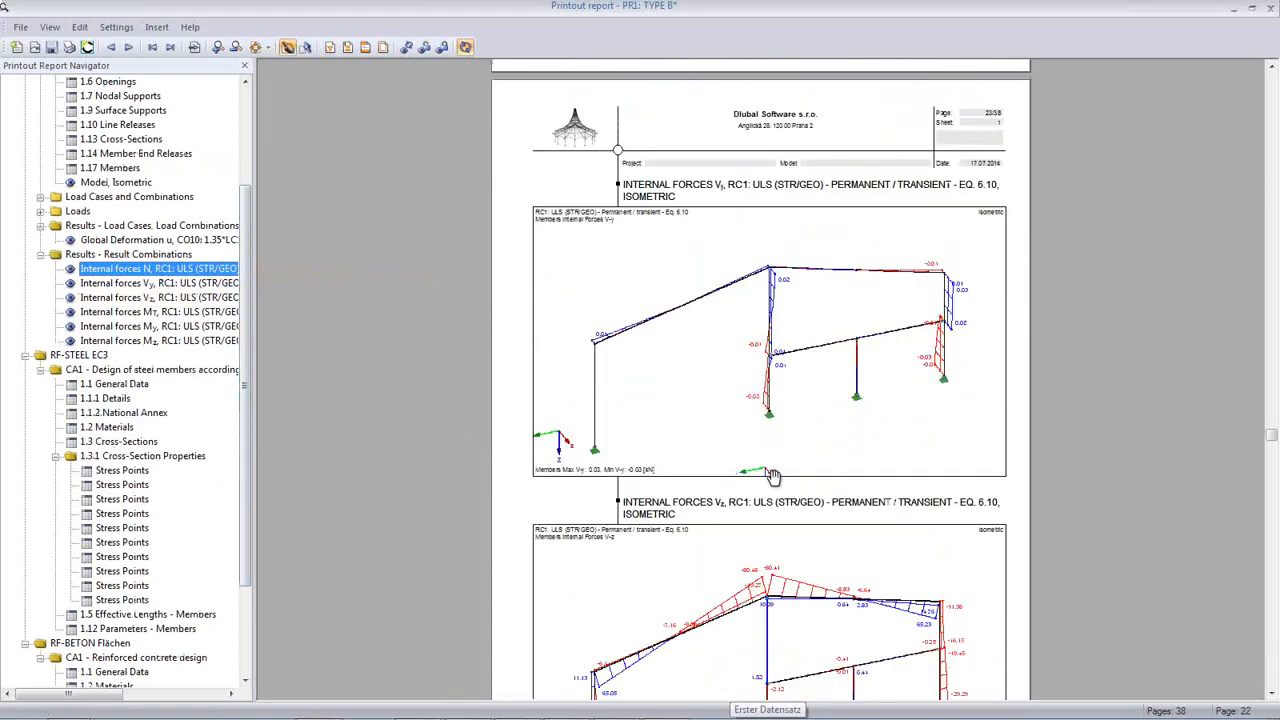
{"action": "scroll", "coordinate": [766, 480], "scroll_direction": "down", "scroll_amount": 2, "text": "ctrl"}
{"action": "scroll", "coordinate": [763, 480], "scroll_direction": "down", "scroll_amount": 10}
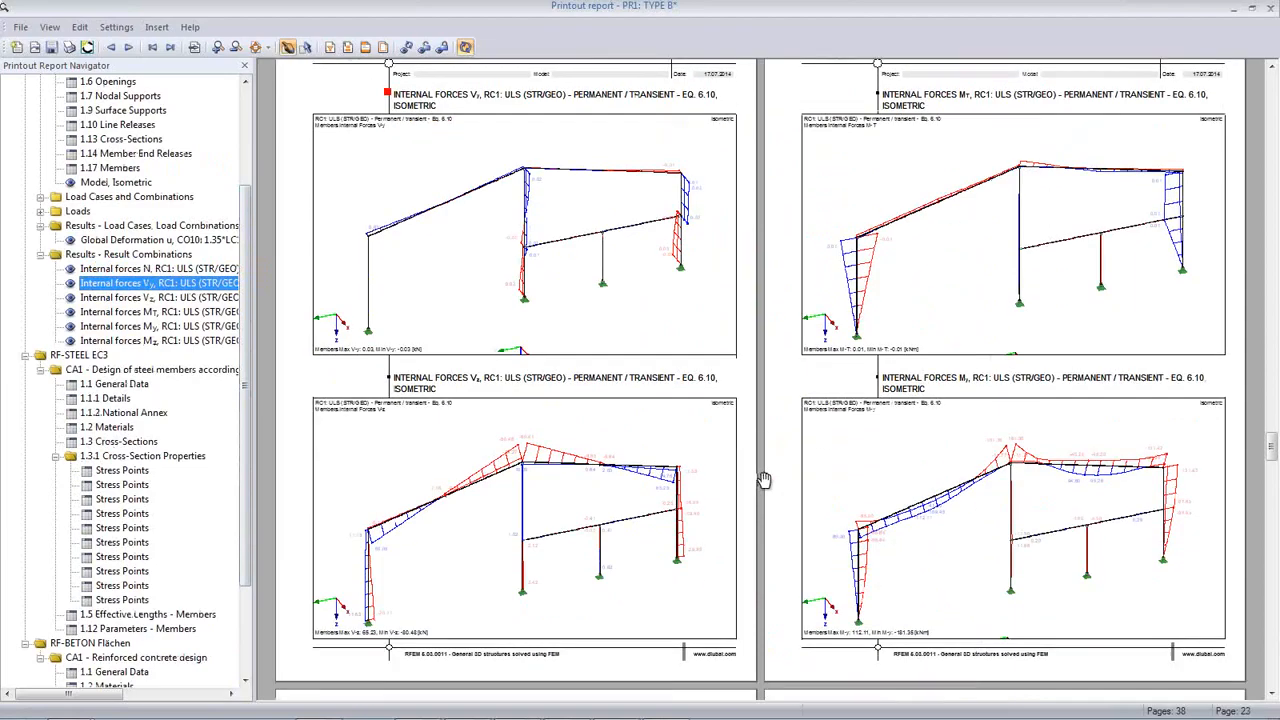
{"action": "scroll", "coordinate": [765, 478], "scroll_direction": "up", "scroll_amount": 15}
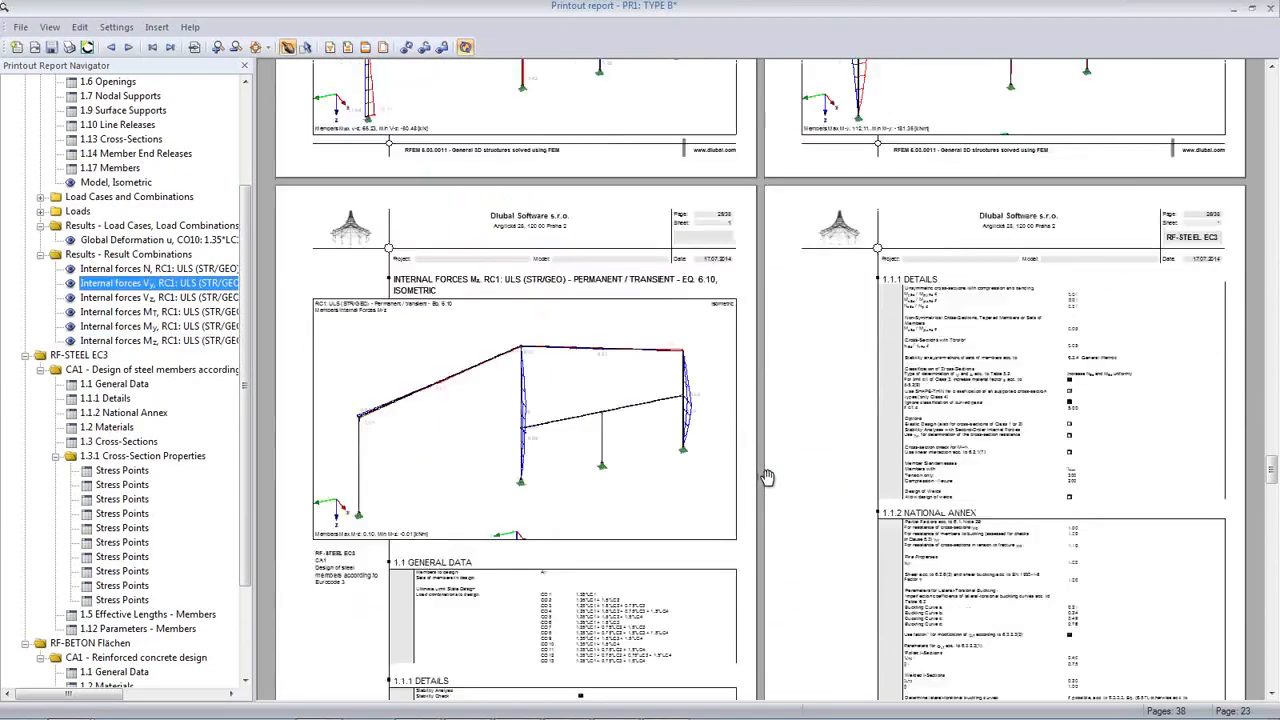
{"action": "scroll", "coordinate": [769, 478], "scroll_direction": "up", "scroll_amount": 3}
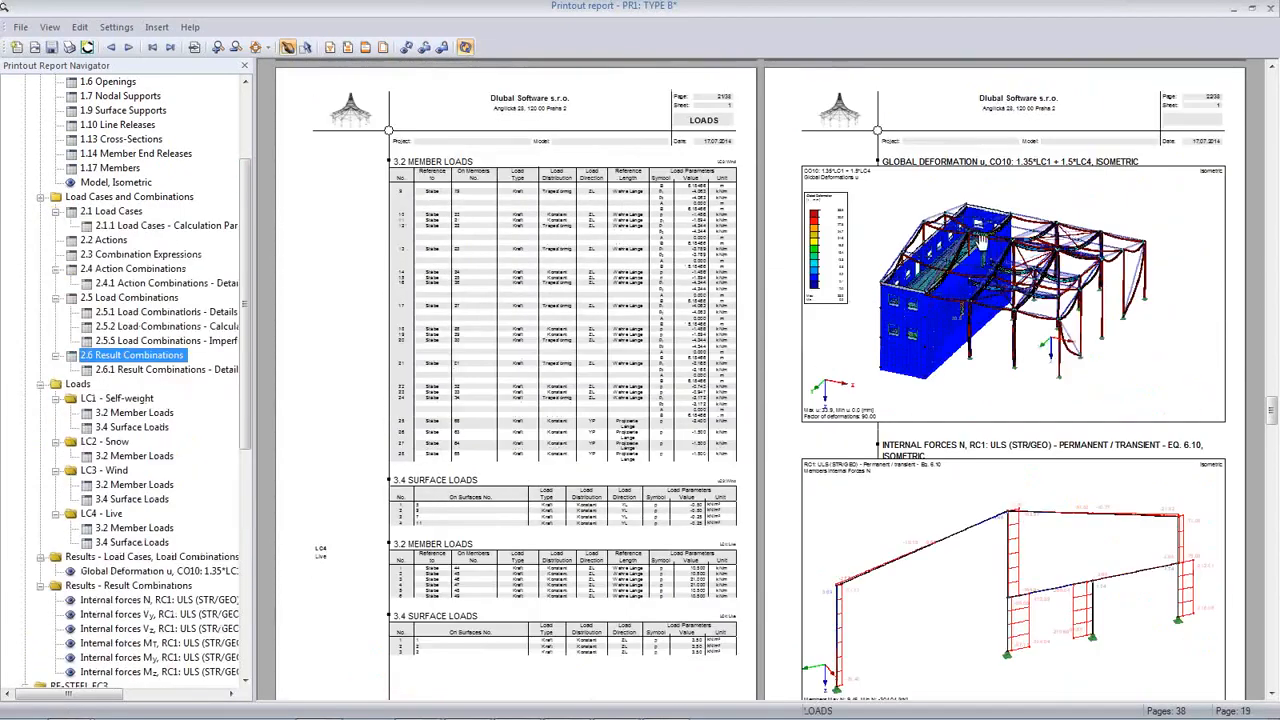
Review the load combination, load, RF-STEEL EC3 and RF-CONCRETE Surfaces pages of the report in a multi-page overview
{"action": "scroll", "coordinate": [932, 448], "scroll_direction": "up", "scroll_amount": 15}
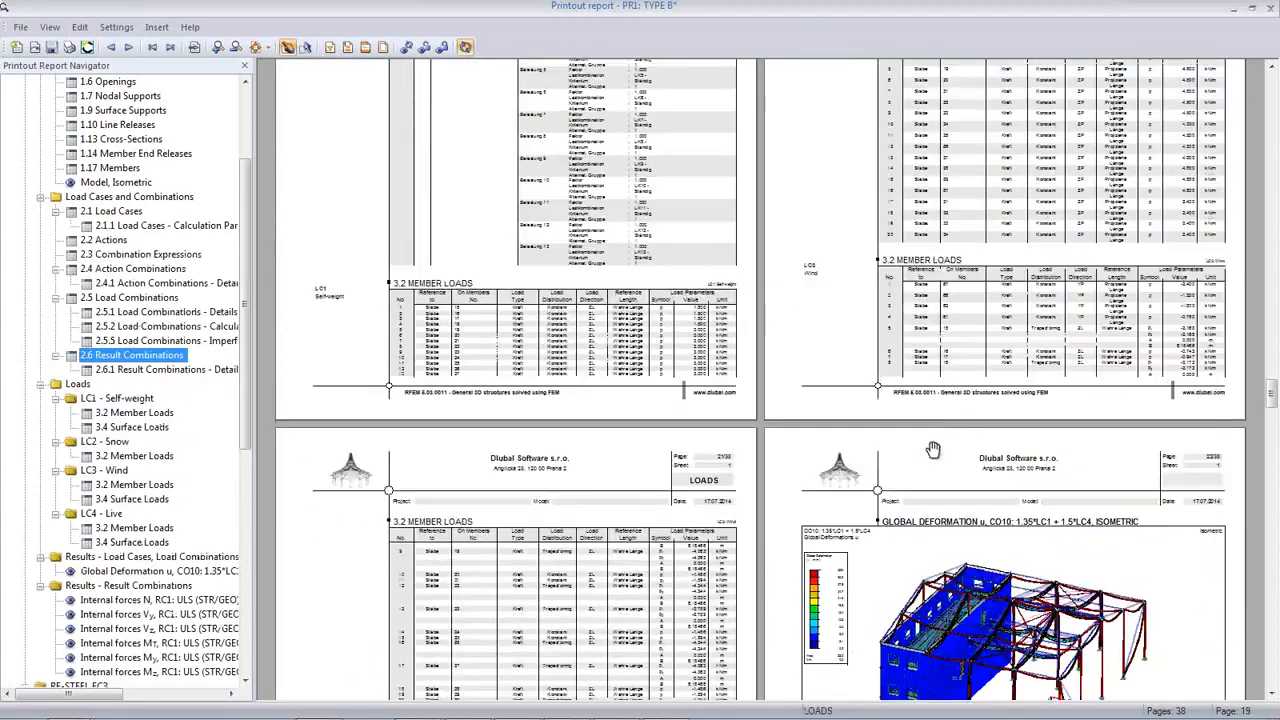
{"action": "scroll", "coordinate": [932, 448], "scroll_direction": "up", "scroll_amount": 15}
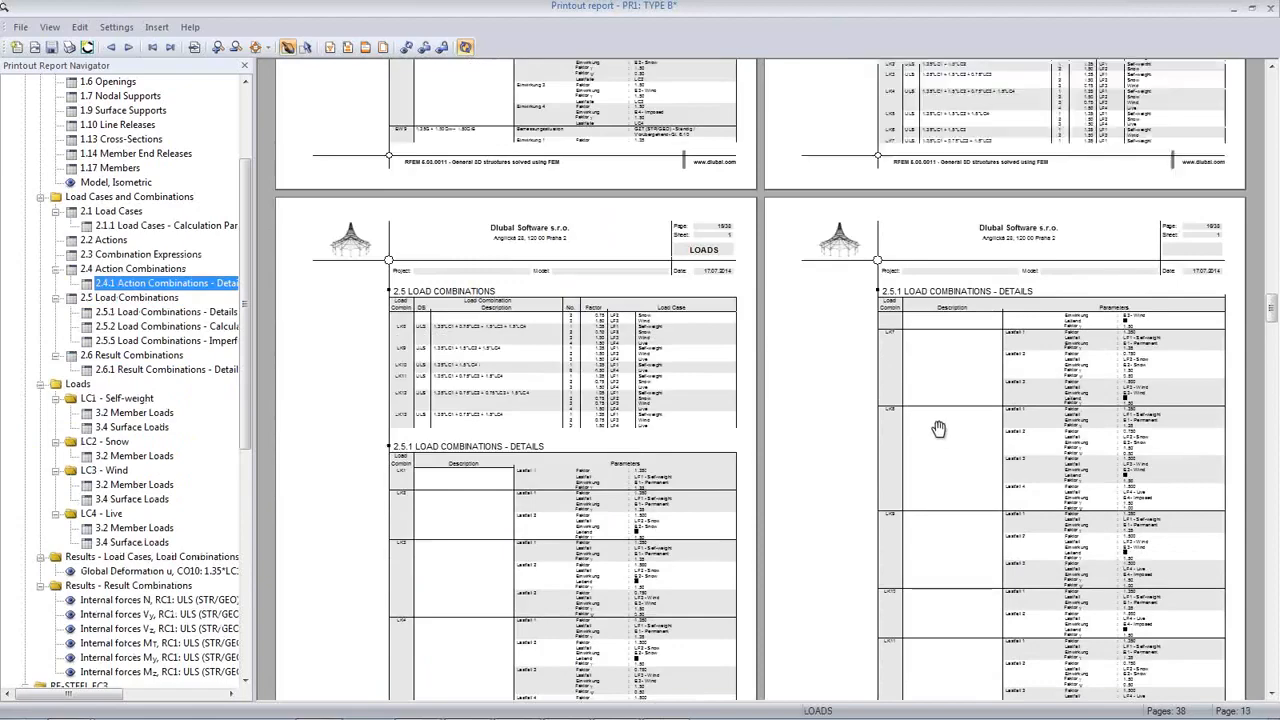
{"action": "scroll", "coordinate": [938, 428], "scroll_direction": "up", "scroll_amount": 15}
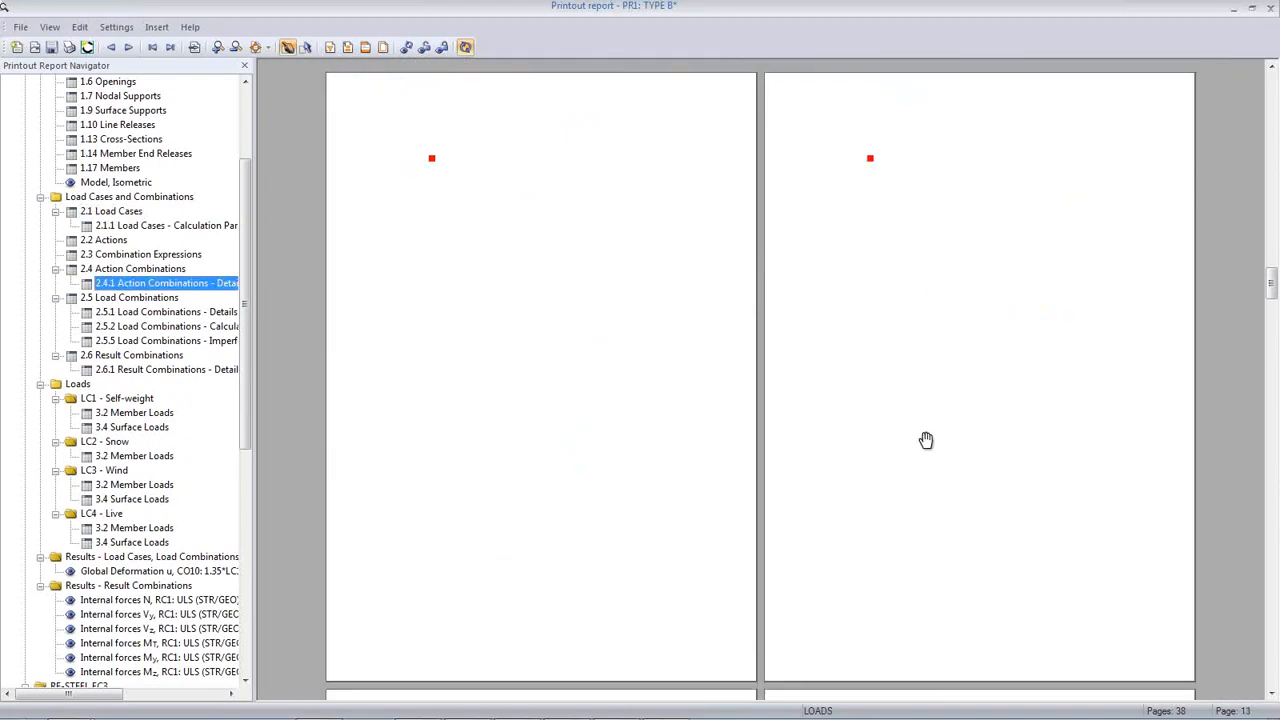
{"action": "scroll", "coordinate": [926, 441], "scroll_direction": "down", "scroll_amount": 2, "text": "ctrl"}
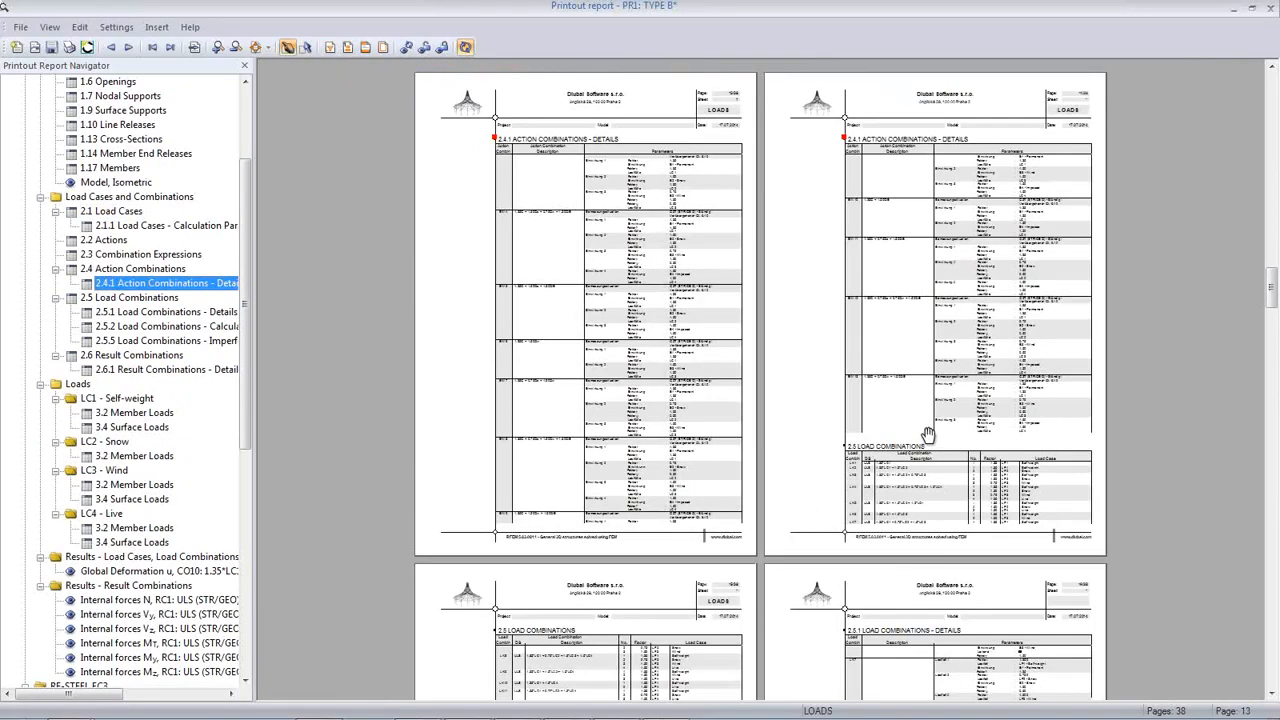
{"action": "scroll", "coordinate": [888, 445], "scroll_direction": "down", "scroll_amount": 1, "text": "ctrl"}
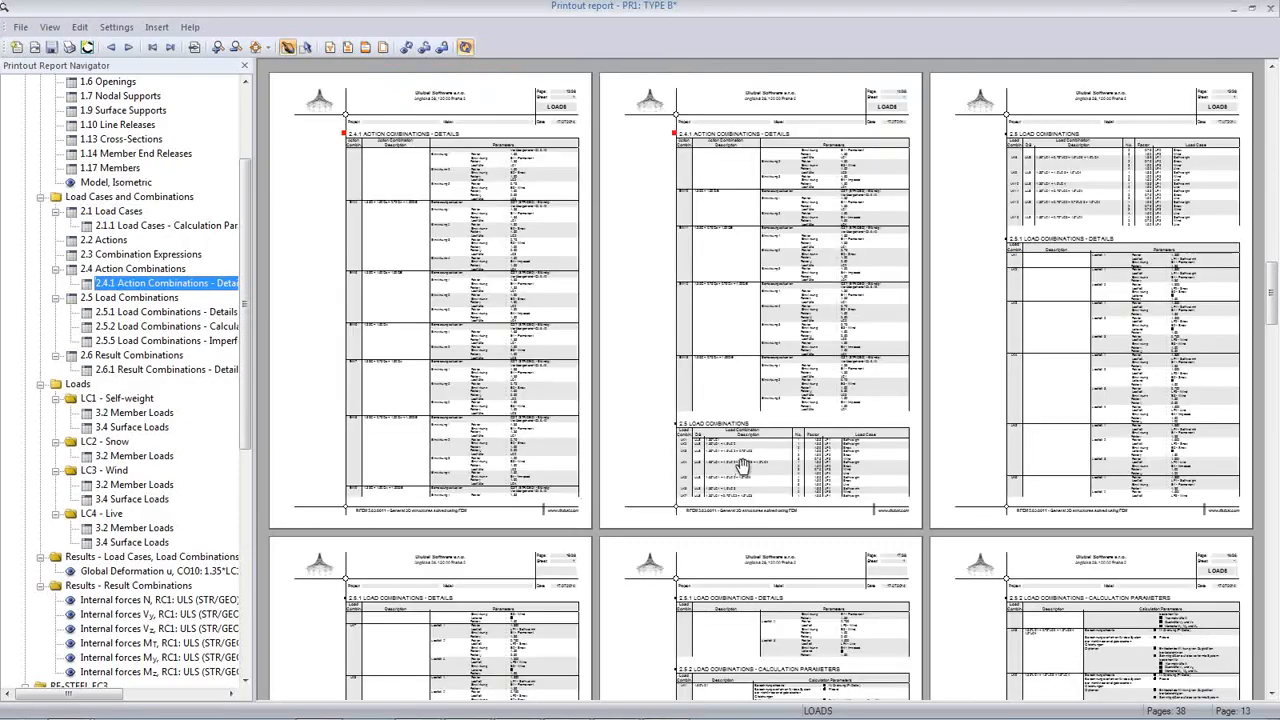
{"action": "scroll", "coordinate": [743, 465], "scroll_direction": "down", "scroll_amount": 10}
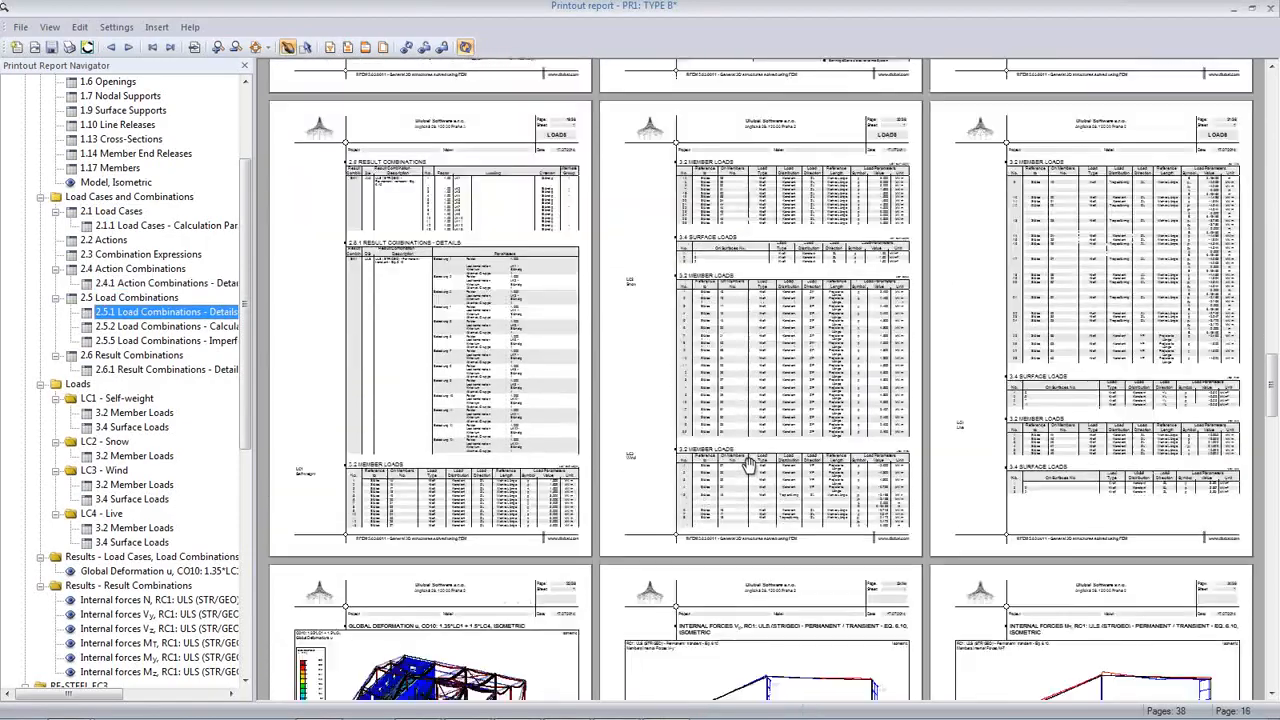
{"action": "scroll", "coordinate": [745, 463], "scroll_direction": "down", "scroll_amount": 15}
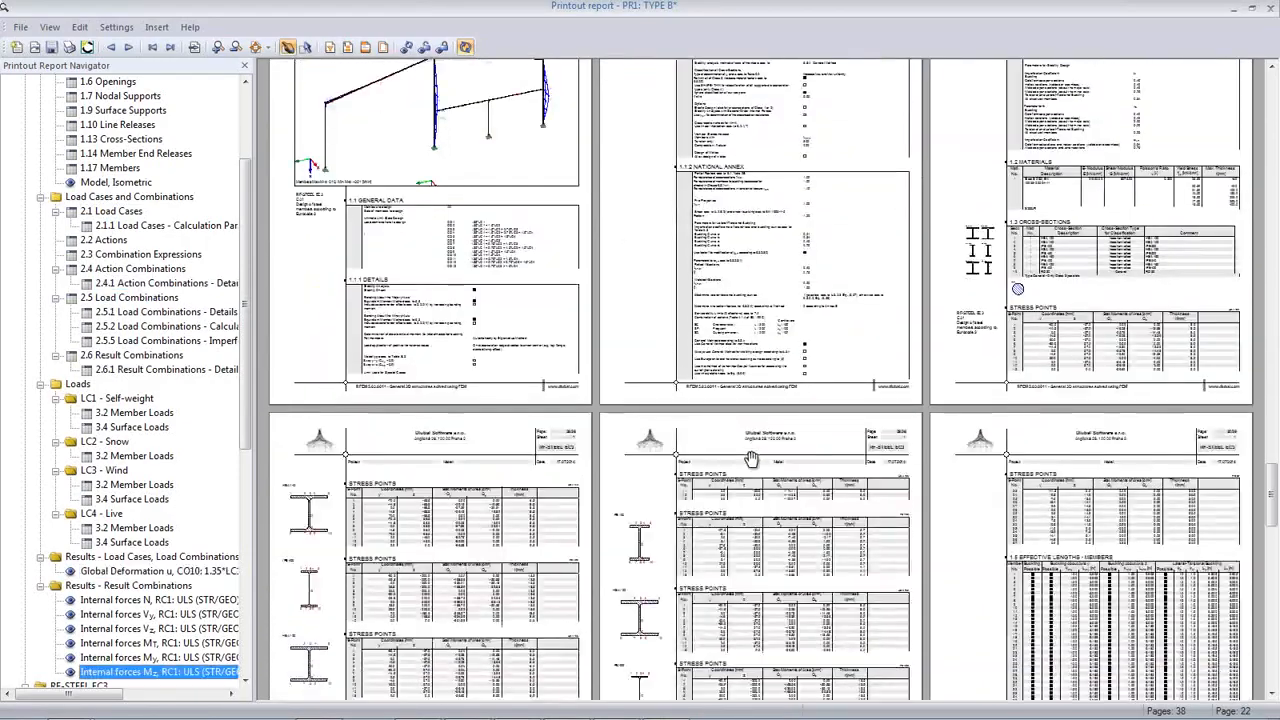
{"action": "scroll", "coordinate": [751, 459], "scroll_direction": "down", "scroll_amount": 20}
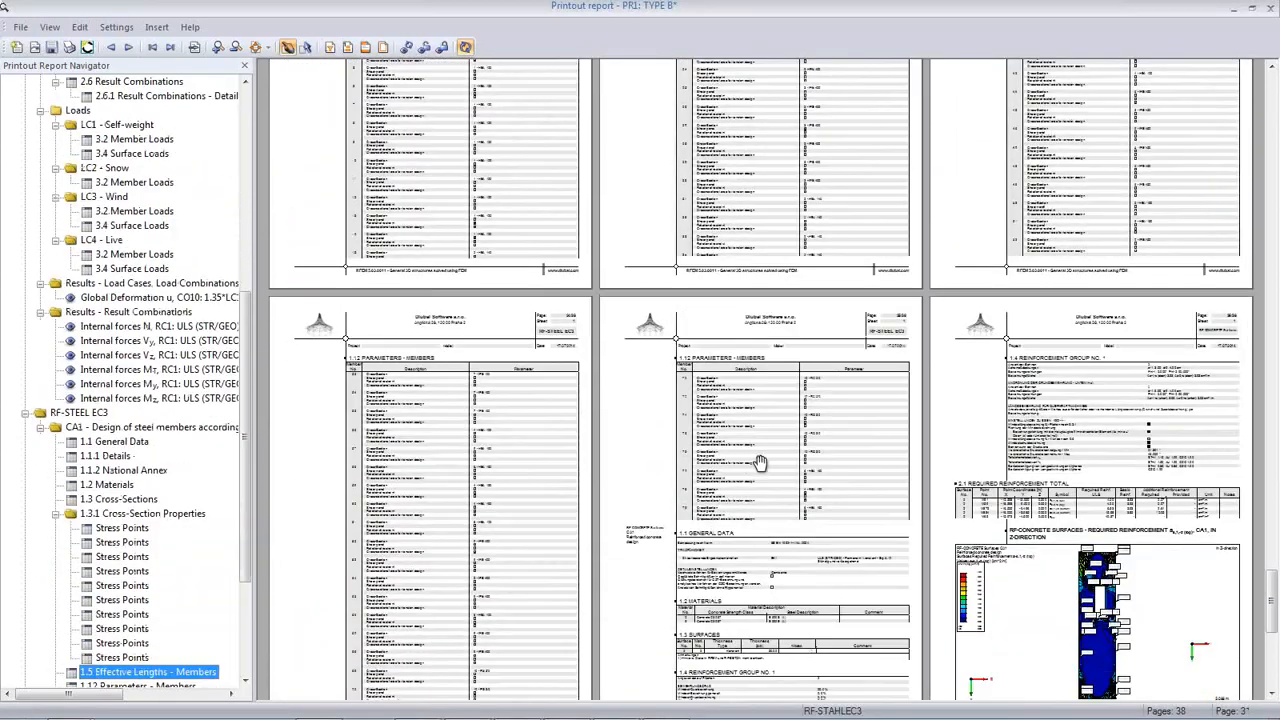
{"action": "scroll", "coordinate": [760, 462], "scroll_direction": "down", "scroll_amount": 8}
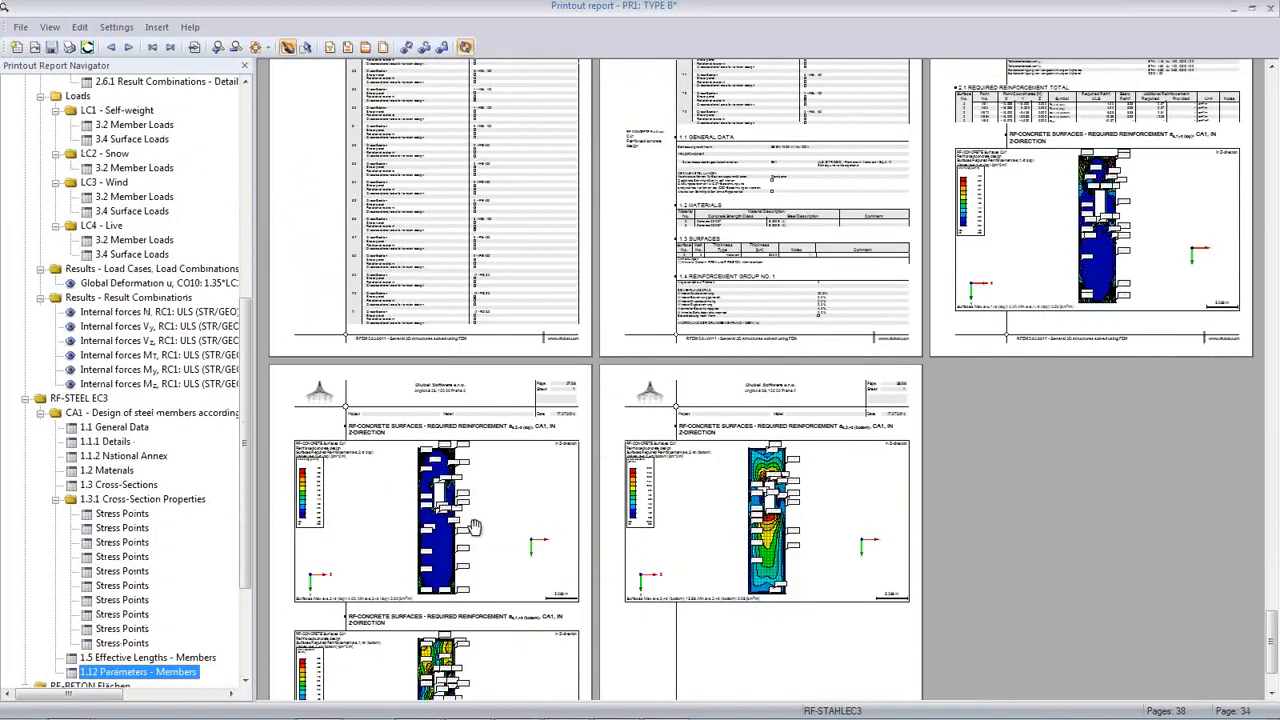
{"action": "scroll", "coordinate": [480, 527], "scroll_direction": "down", "scroll_amount": 3}
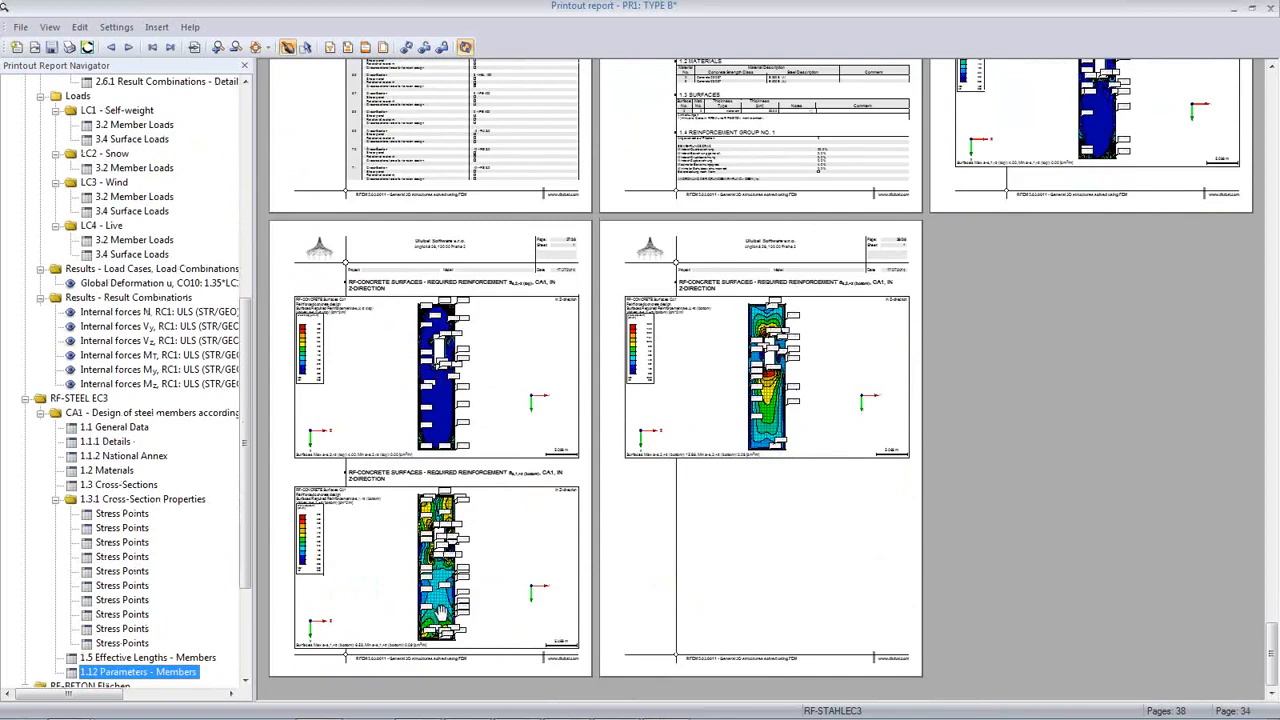
Examine the slab's bottom required reinforcement graphic a-s,1,+z up close and look at the report's print and export options
{"action": "scroll", "coordinate": [424, 606], "scroll_direction": "up", "scroll_amount": 5, "text": "ctrl"}
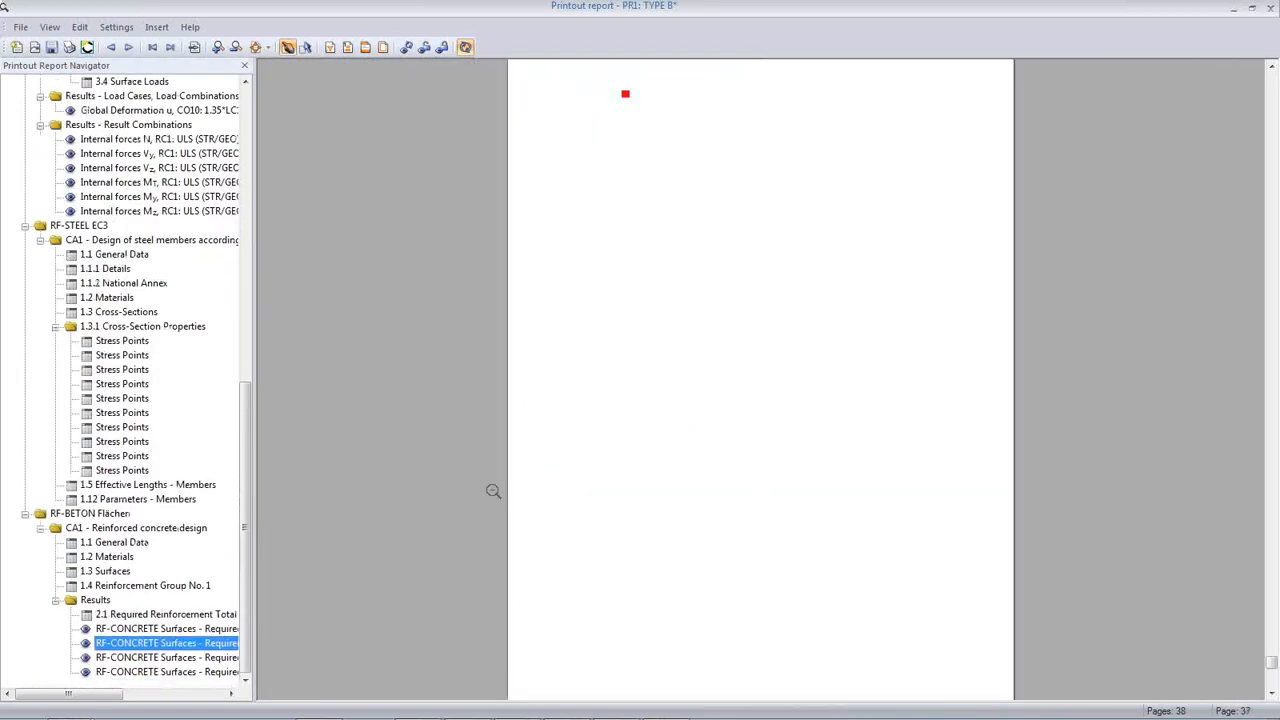
{"action": "scroll", "coordinate": [493, 491], "scroll_direction": "up", "scroll_amount": 4, "text": "ctrl"}
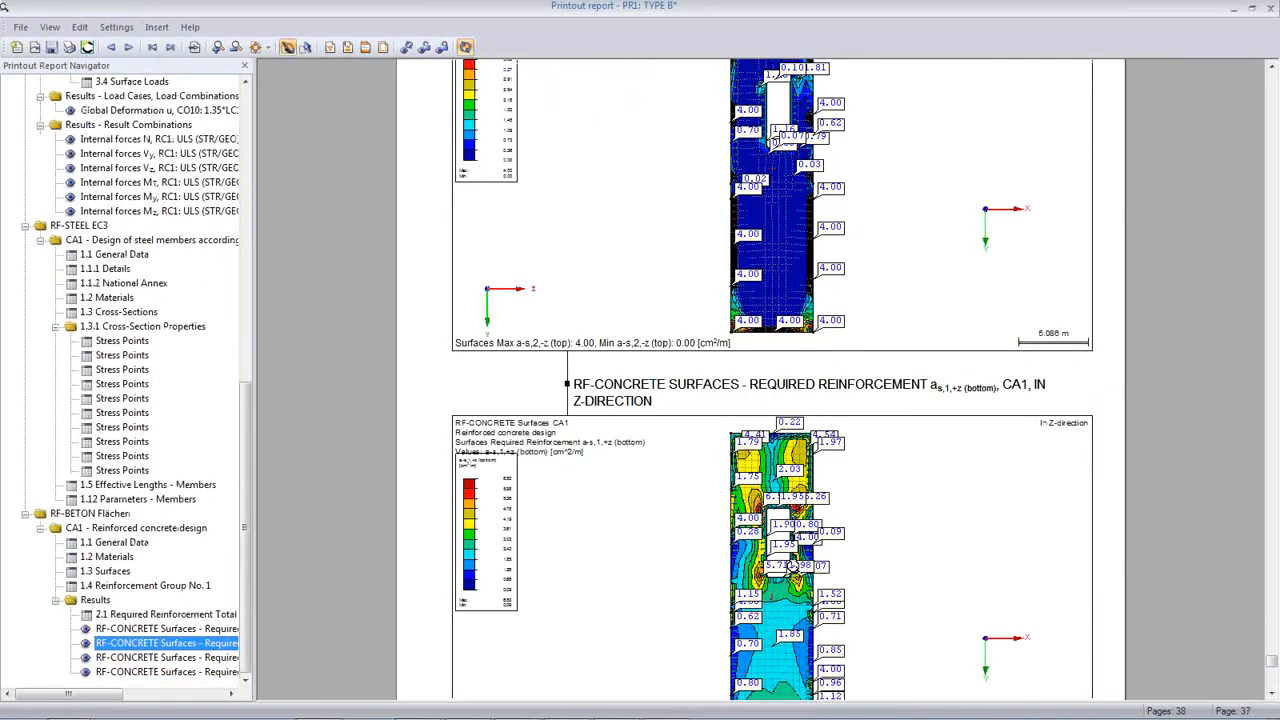
{"action": "scroll", "coordinate": [793, 566], "scroll_direction": "up", "scroll_amount": 1, "text": "ctrl"}
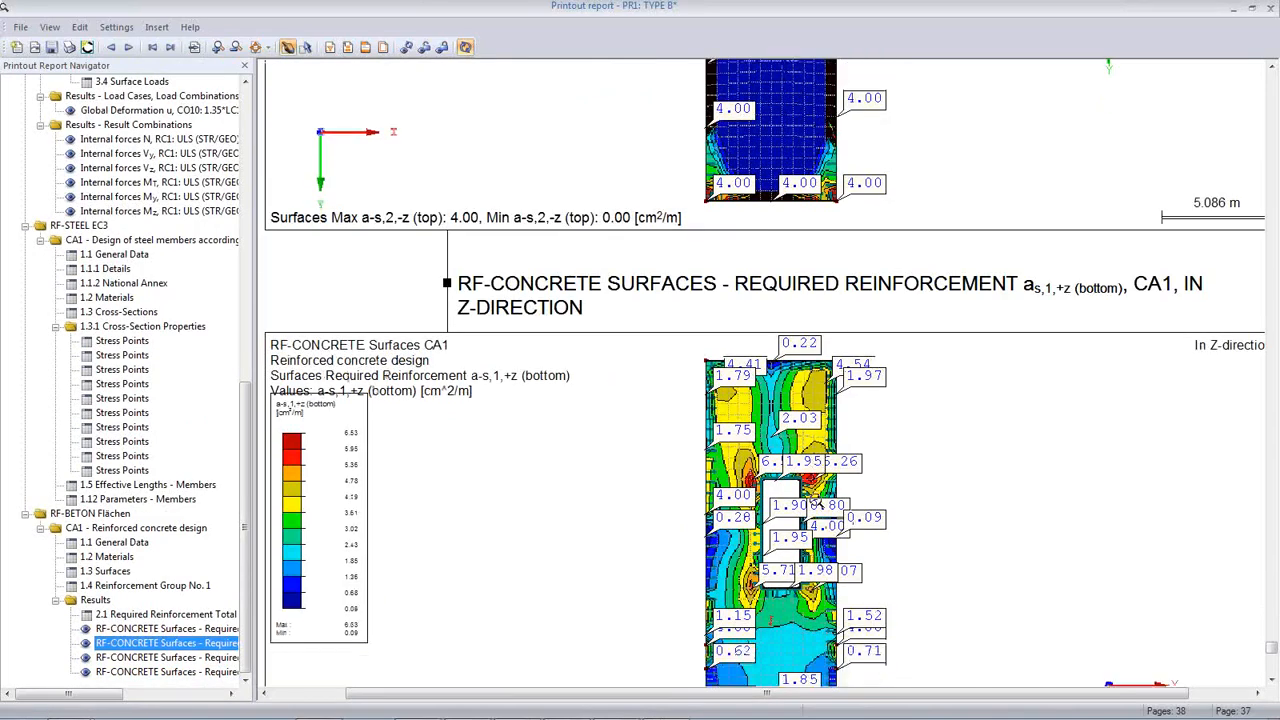
{"action": "scroll", "coordinate": [815, 503], "scroll_direction": "down", "scroll_amount": 3}
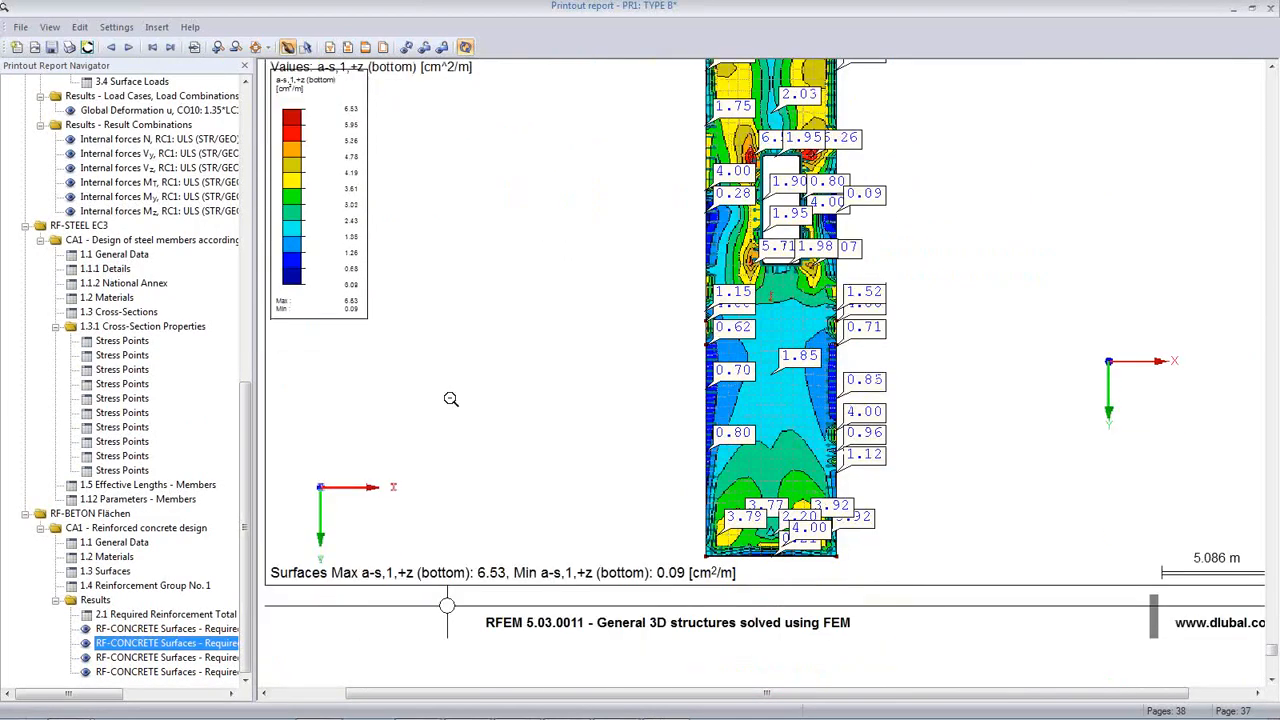
{"action": "left_click", "coordinate": [20, 27]}
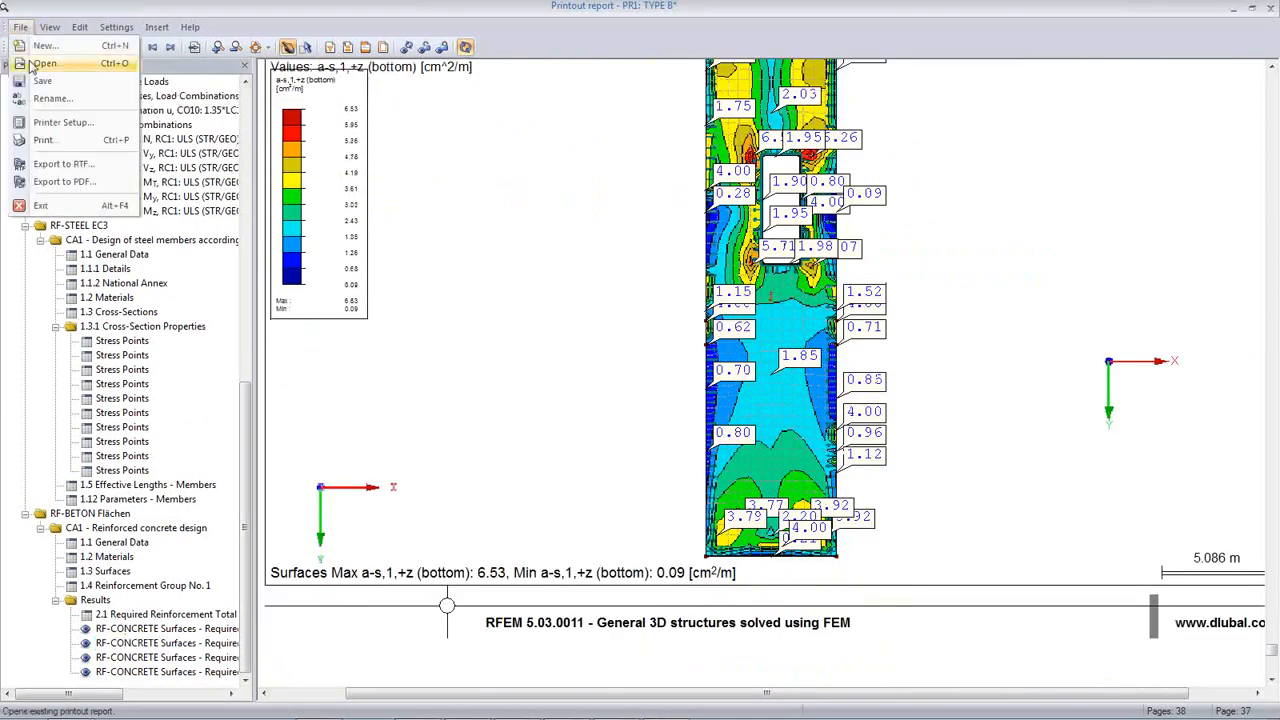
{"action": "left_click", "coordinate": [486, 300]}
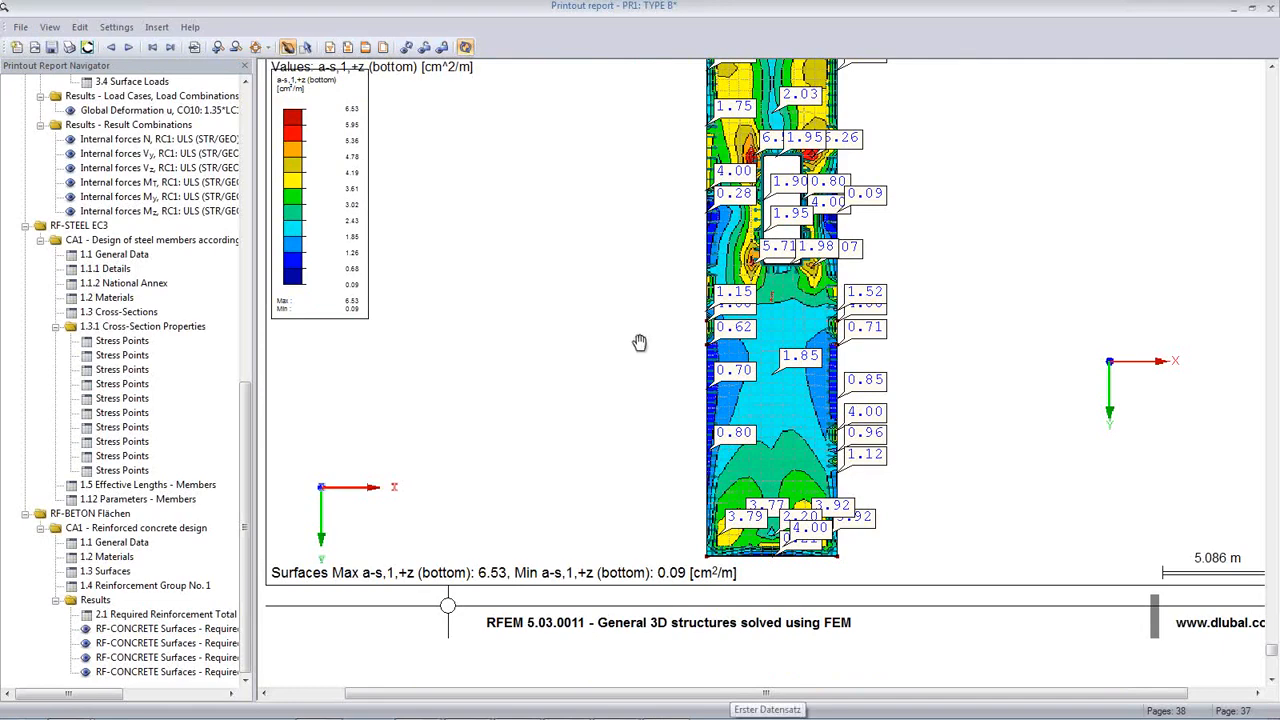
{"action": "scroll", "coordinate": [640, 343], "scroll_direction": "down", "scroll_amount": 15}
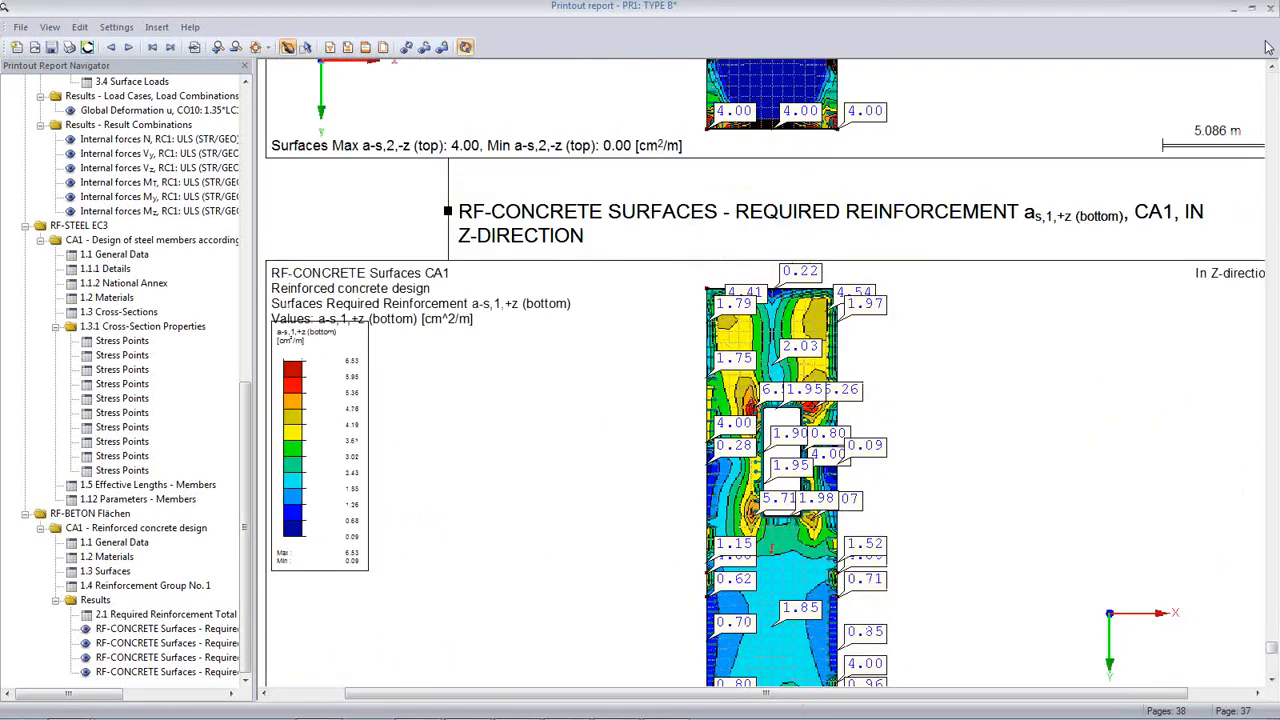
Close printout report PR1 with saving, and look through the add-on modules listed in the project's data tree
{"action": "left_click", "coordinate": [1270, 10]}
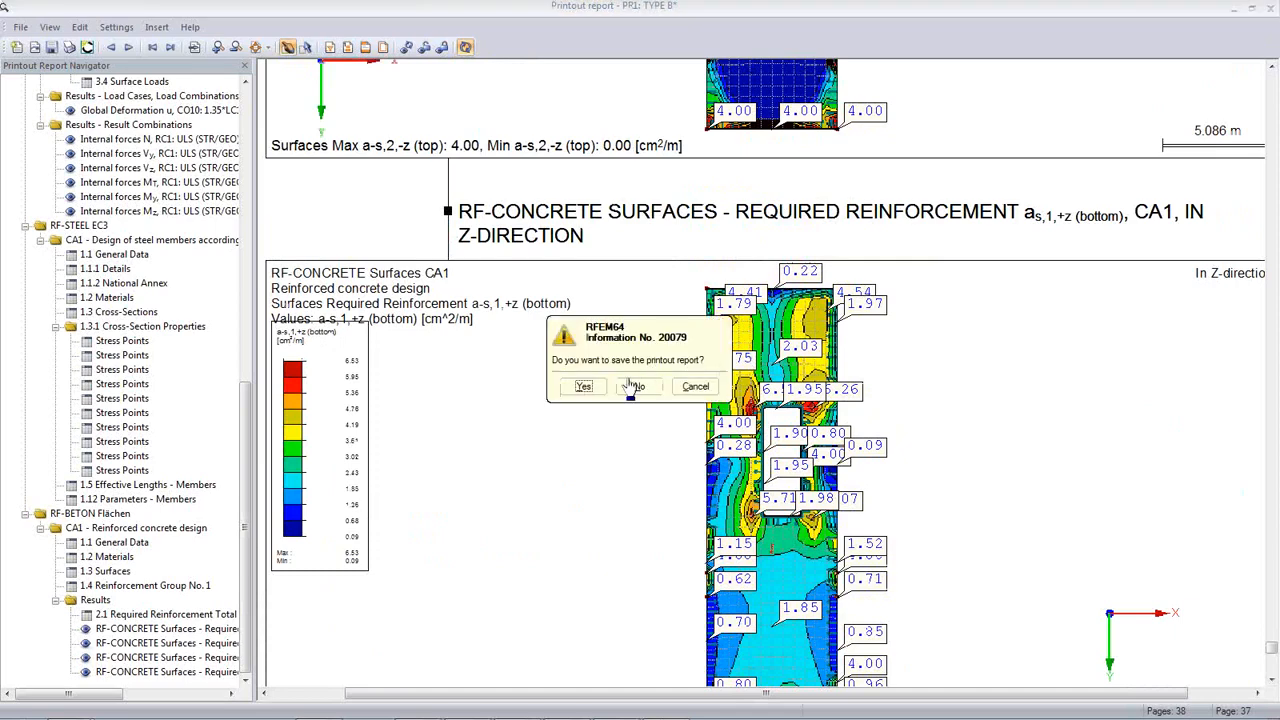
{"action": "left_click", "coordinate": [585, 390]}
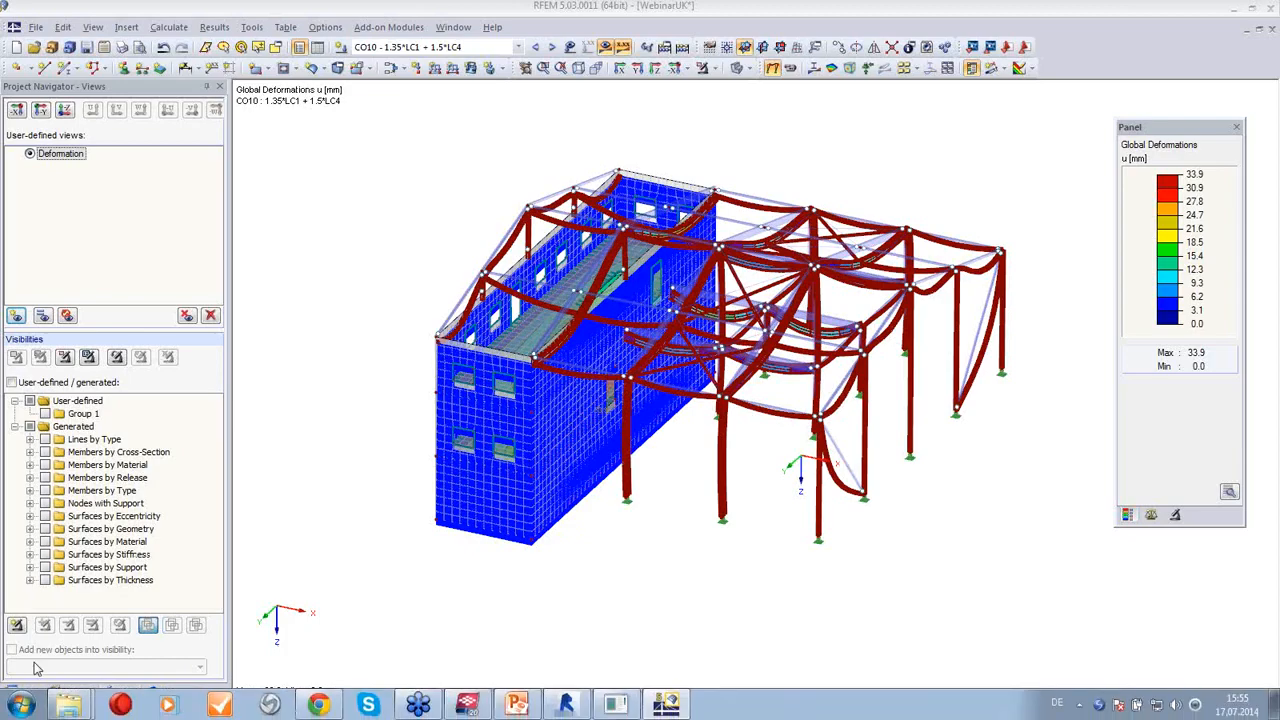
{"action": "left_click", "coordinate": [24, 691]}
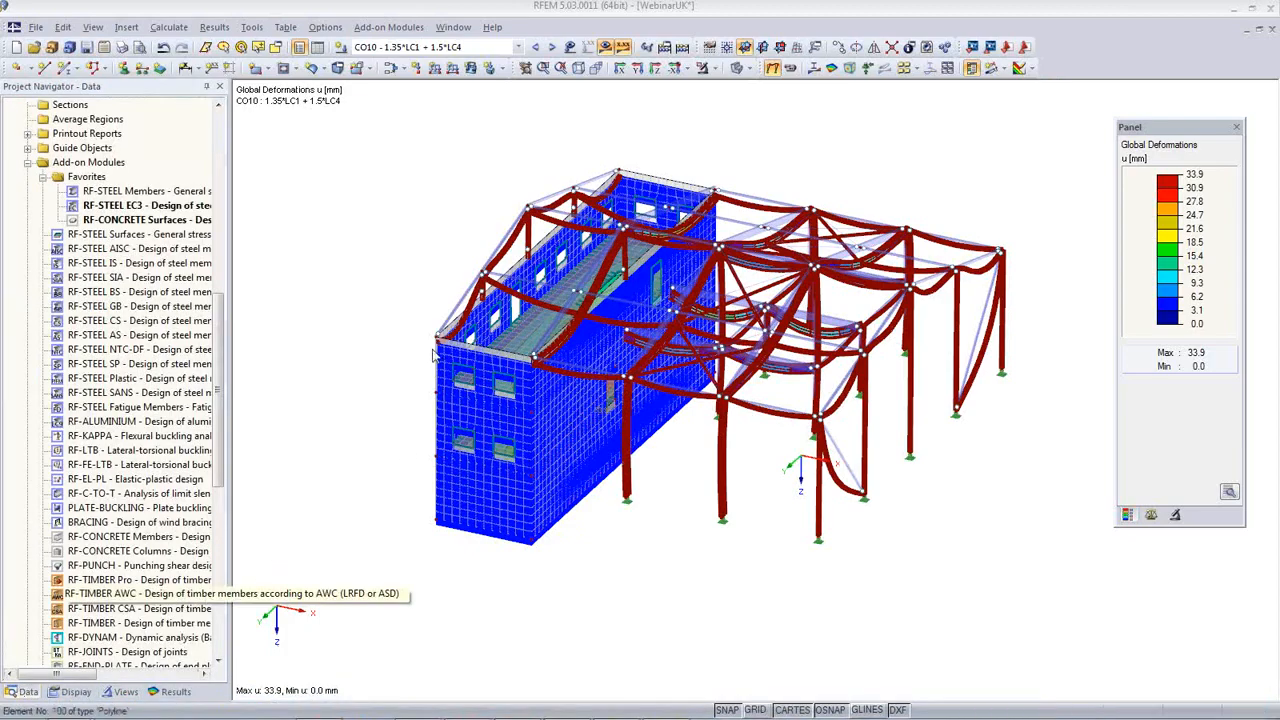
{"action": "scroll", "coordinate": [213, 537], "scroll_direction": "down", "scroll_amount": 5}
{"action": "mouse_move", "coordinate": [215, 537]}
{"action": "left_mouse_down"}
{"action": "mouse_move", "coordinate": [217, 584]}
{"action": "mouse_move", "coordinate": [222, 548]}
{"action": "left_mouse_up"}
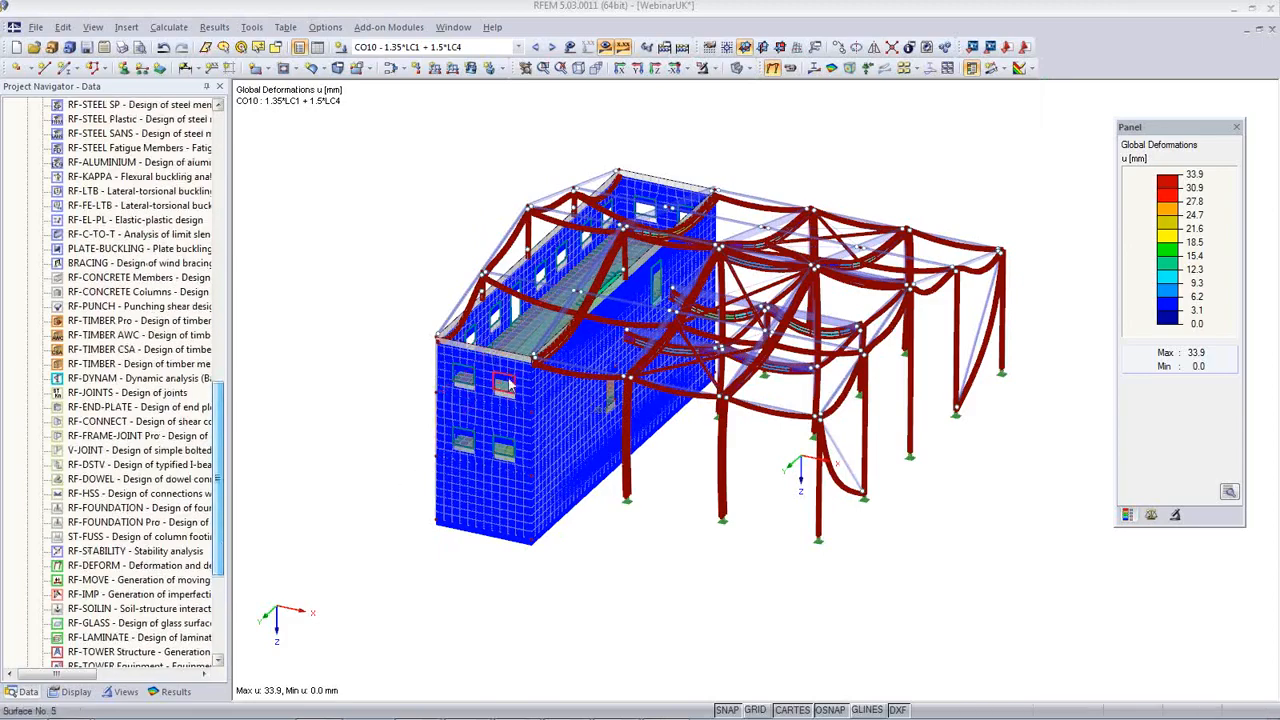
Turn off the deformation results and display the structural model as a solid rendering
{"action": "middle_click_drag", "start_coordinate": [491, 499], "coordinate": [562, 424], "text": "ctrl"}
{"action": "left_click", "coordinate": [737, 70]}
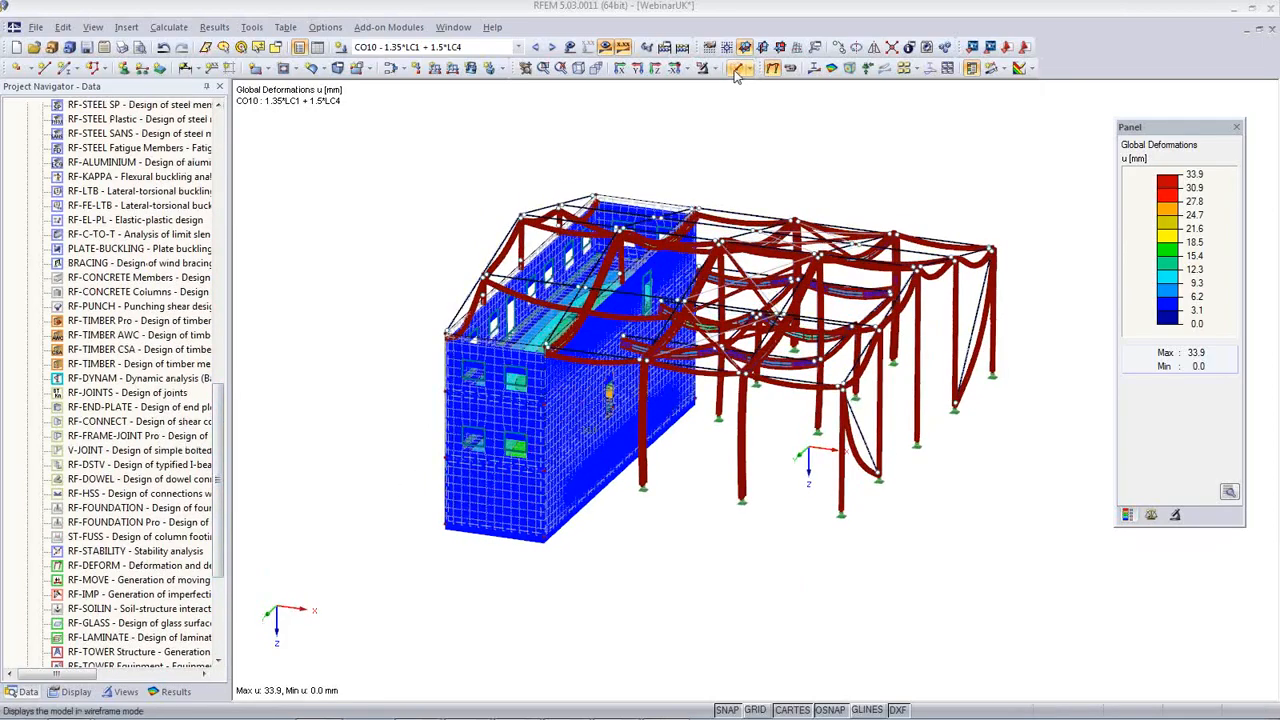
{"action": "left_click", "coordinate": [621, 47]}
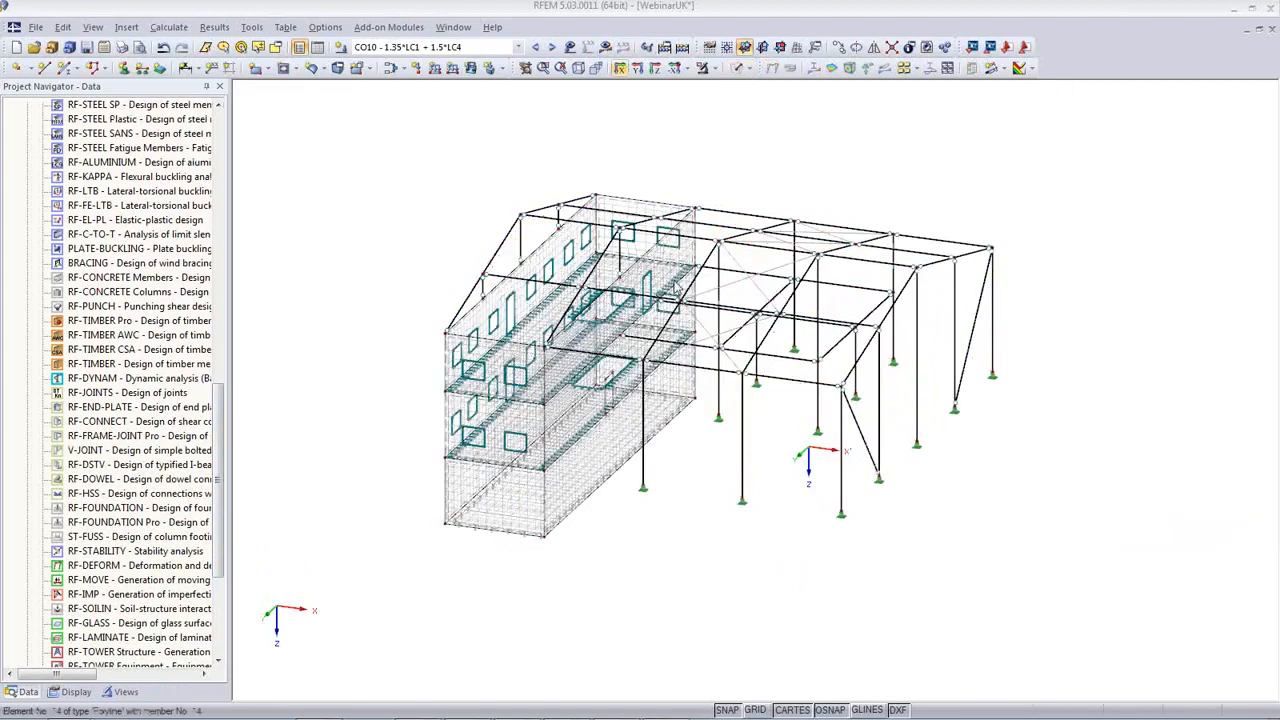
{"action": "scroll", "coordinate": [519, 471], "scroll_direction": "up", "scroll_amount": 5}
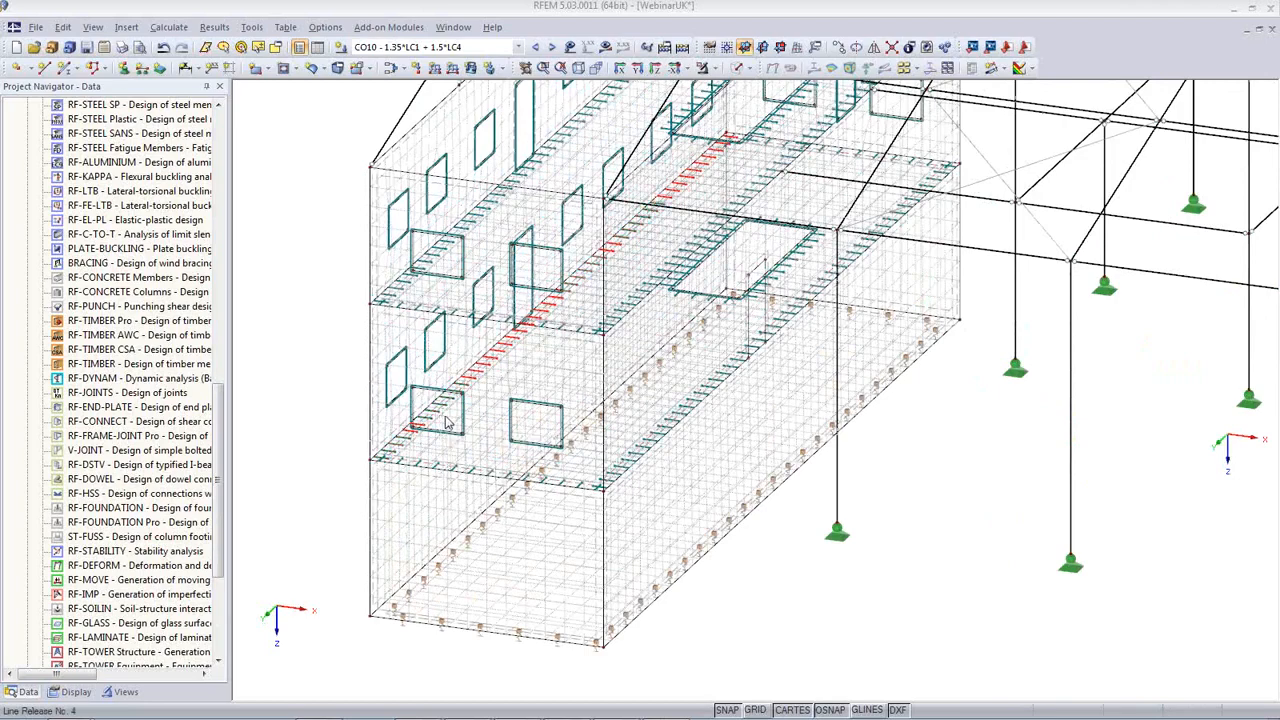
{"action": "left_click", "coordinate": [740, 68]}
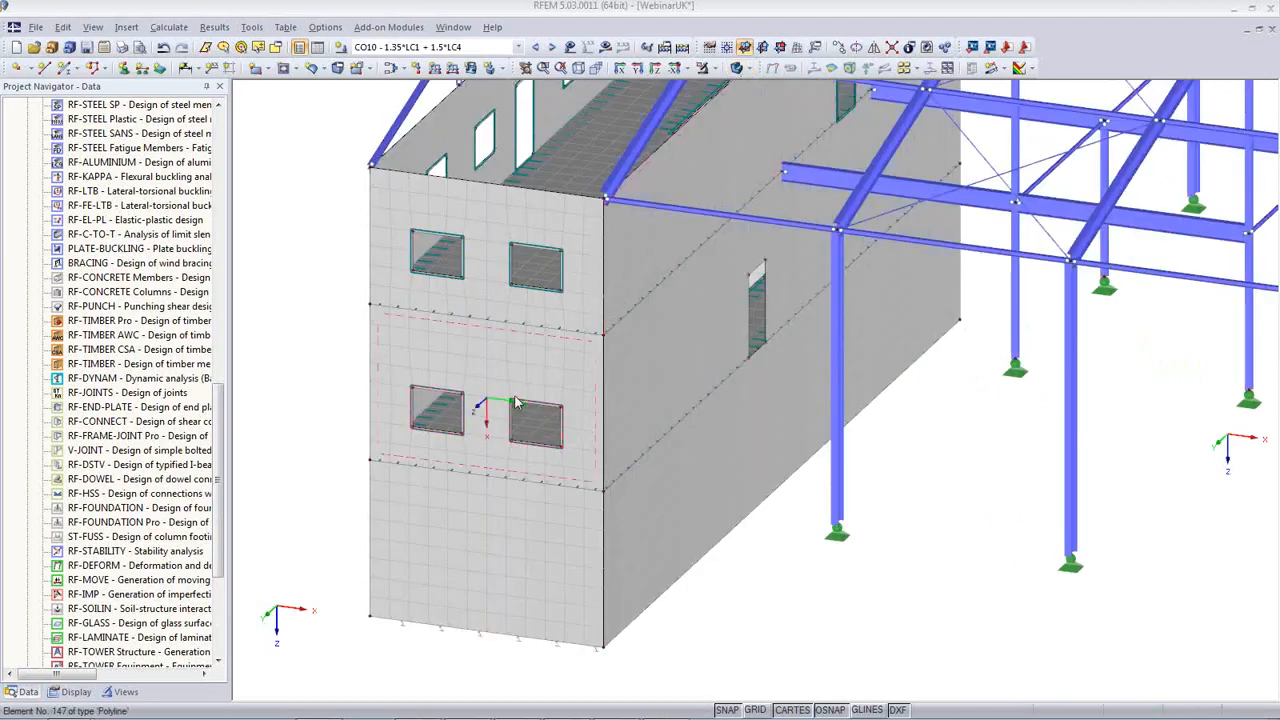
Set the thickness of the lower floor slab, surface 2, to 300 mm and accept deleting all results
{"action": "left_click", "coordinate": [449, 420]}
{"action": "double_click", "coordinate": [449, 424]}
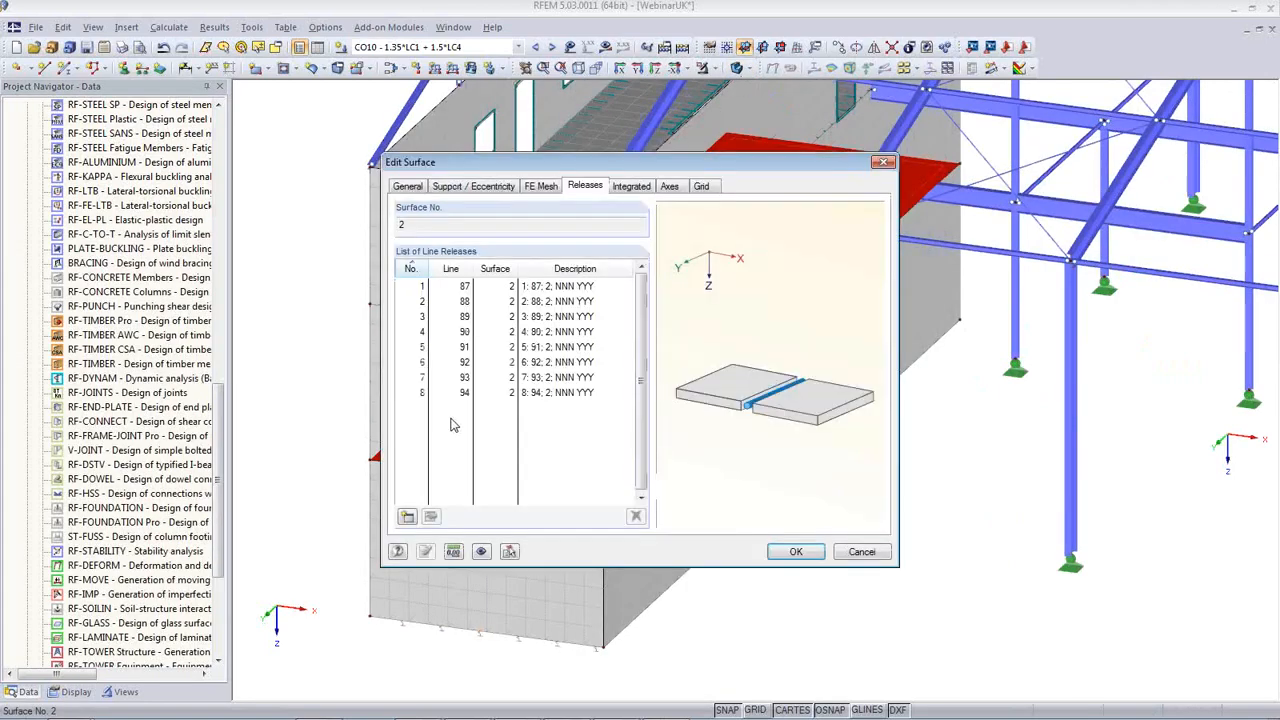
{"action": "left_click", "coordinate": [407, 187]}
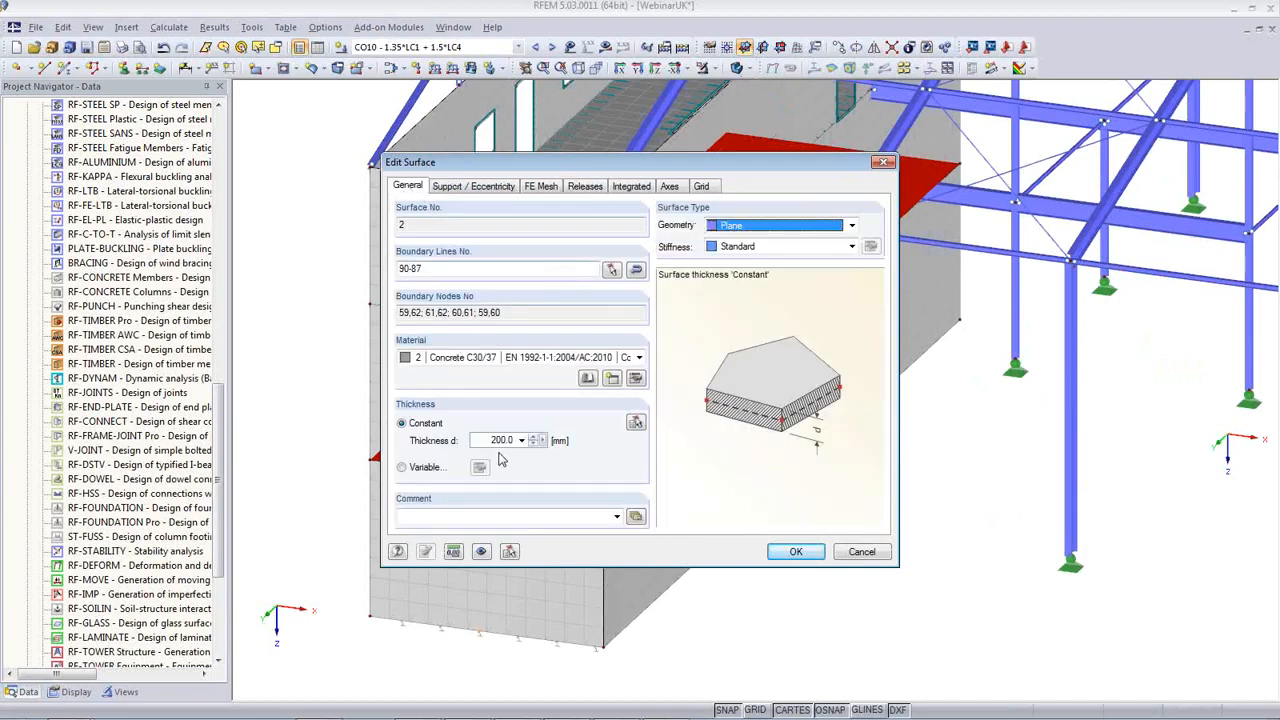
{"action": "type", "text": "3"}
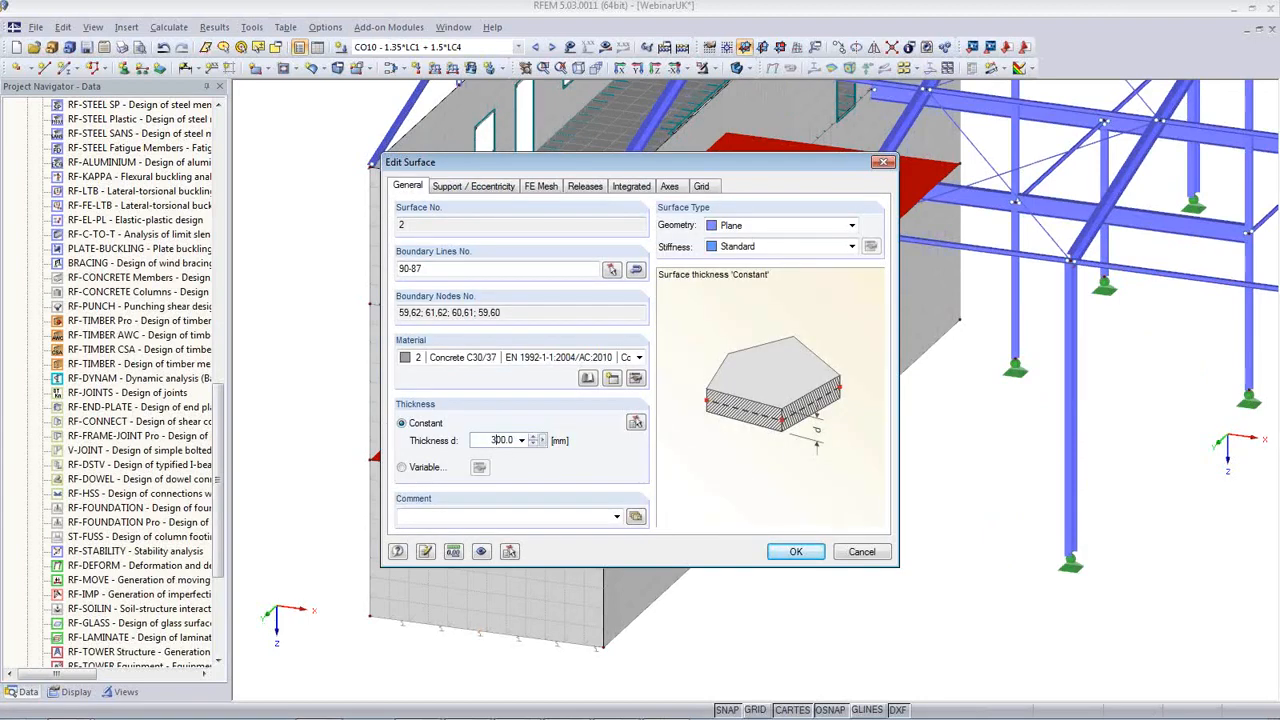
{"action": "left_click", "coordinate": [790, 553]}
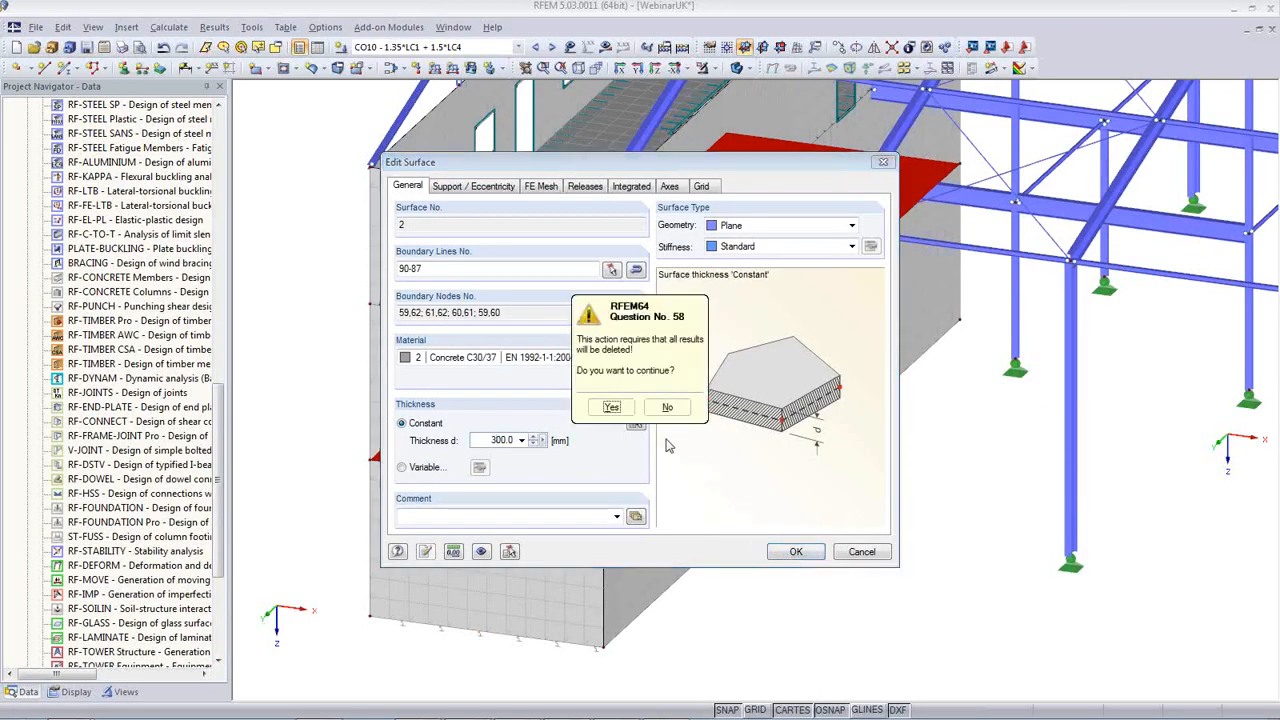
{"action": "left_click", "coordinate": [612, 410]}
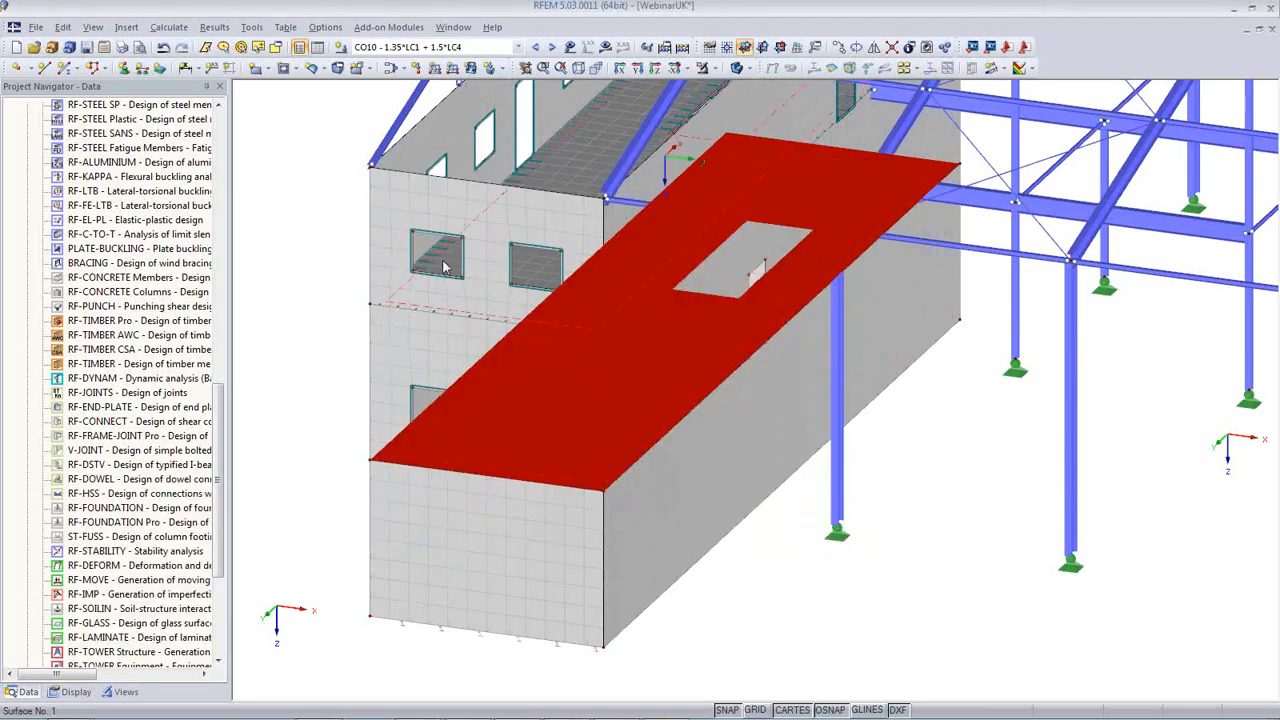
Set the thickness of the upper floor slab, surface 1, to 300 mm
{"action": "double_click", "coordinate": [447, 260]}
{"action": "left_click", "coordinate": [483, 440]}
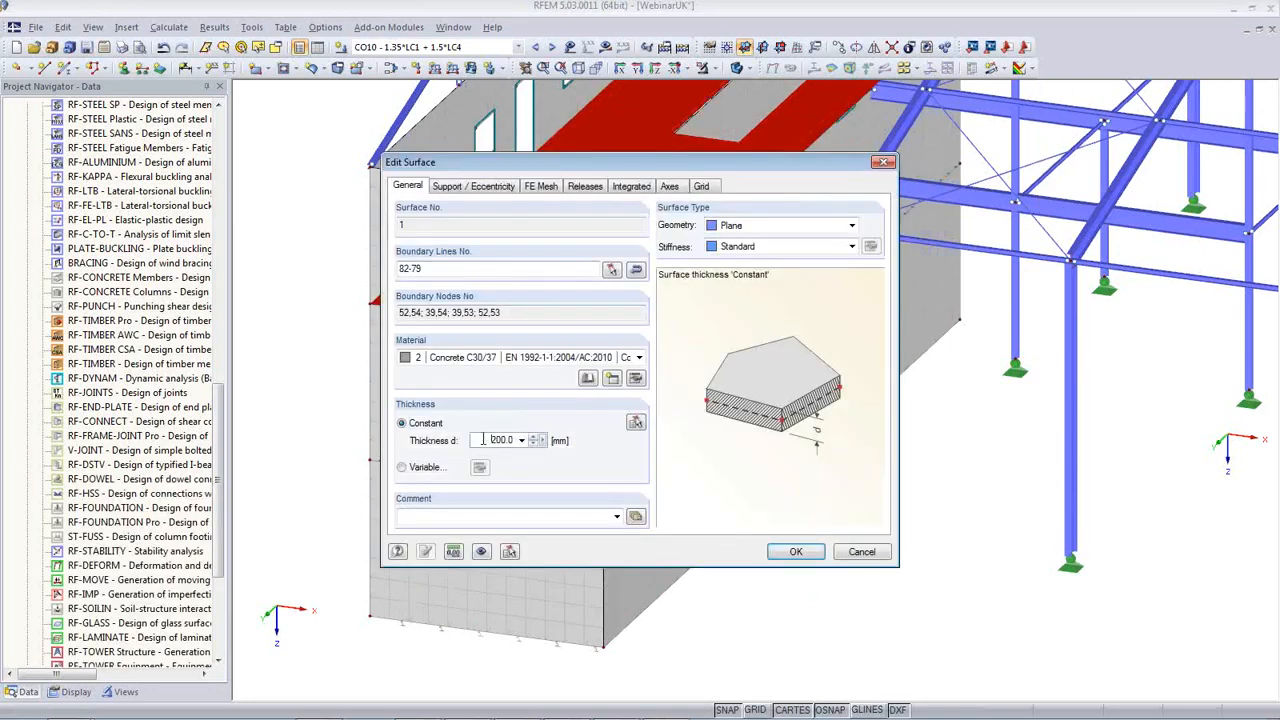
{"action": "key", "text": "Delete"}
{"action": "left_click", "coordinate": [795, 552]}
{"action": "scroll", "coordinate": [786, 546], "scroll_direction": "down", "scroll_amount": 5}
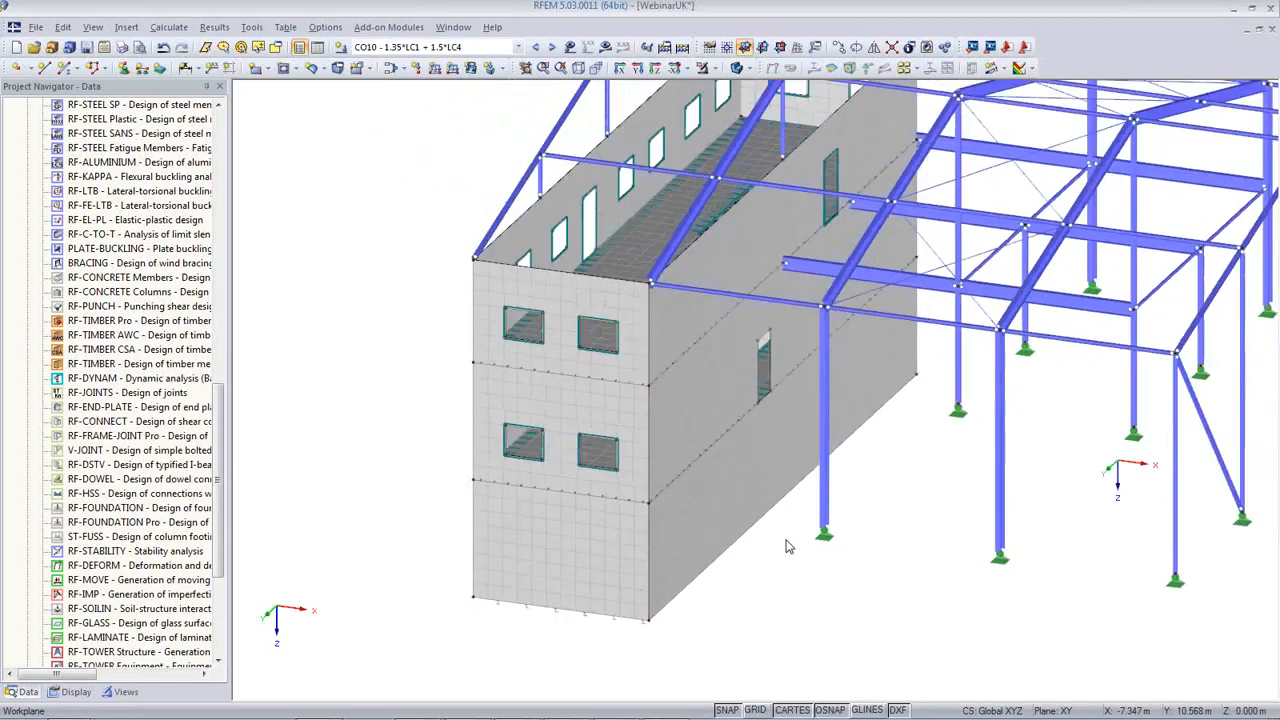
{"action": "middle_click_drag", "start_coordinate": [886, 569], "coordinate": [535, 596]}
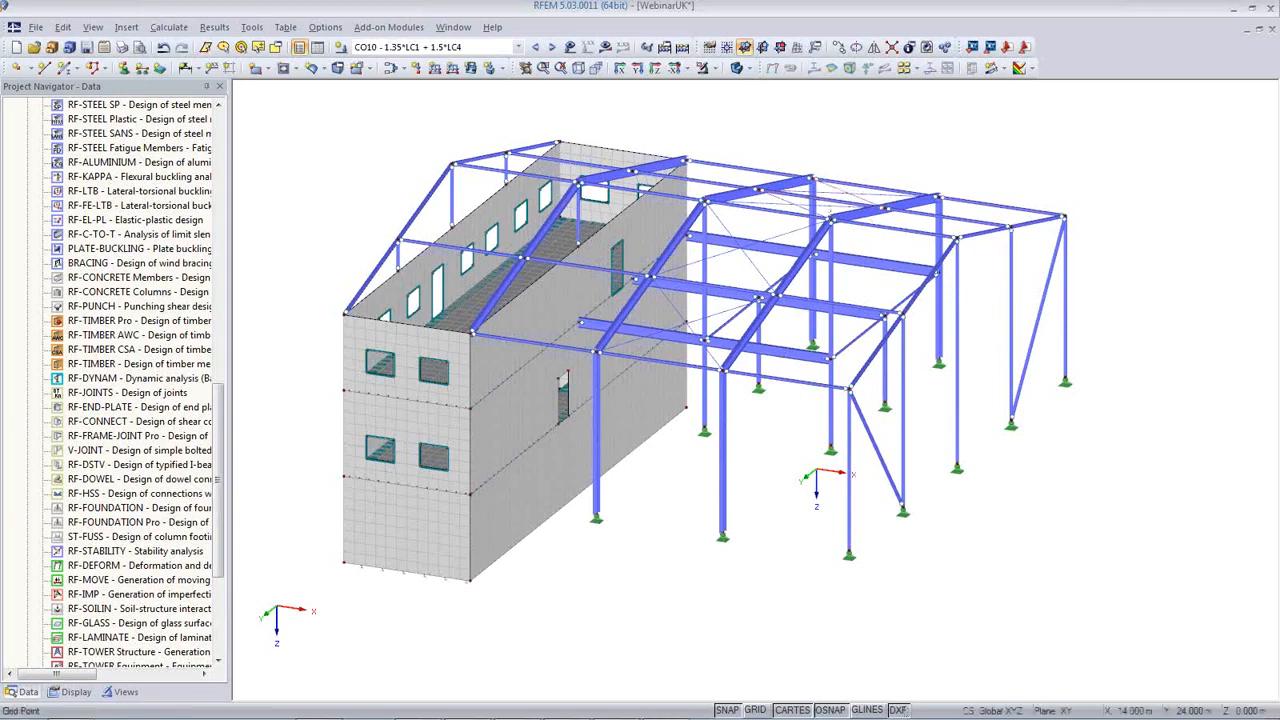
Export the changed model to Tekla Structures with the option Update existing model, and switch to Tekla Structures
{"action": "mouse_move", "coordinate": [683, 712]}
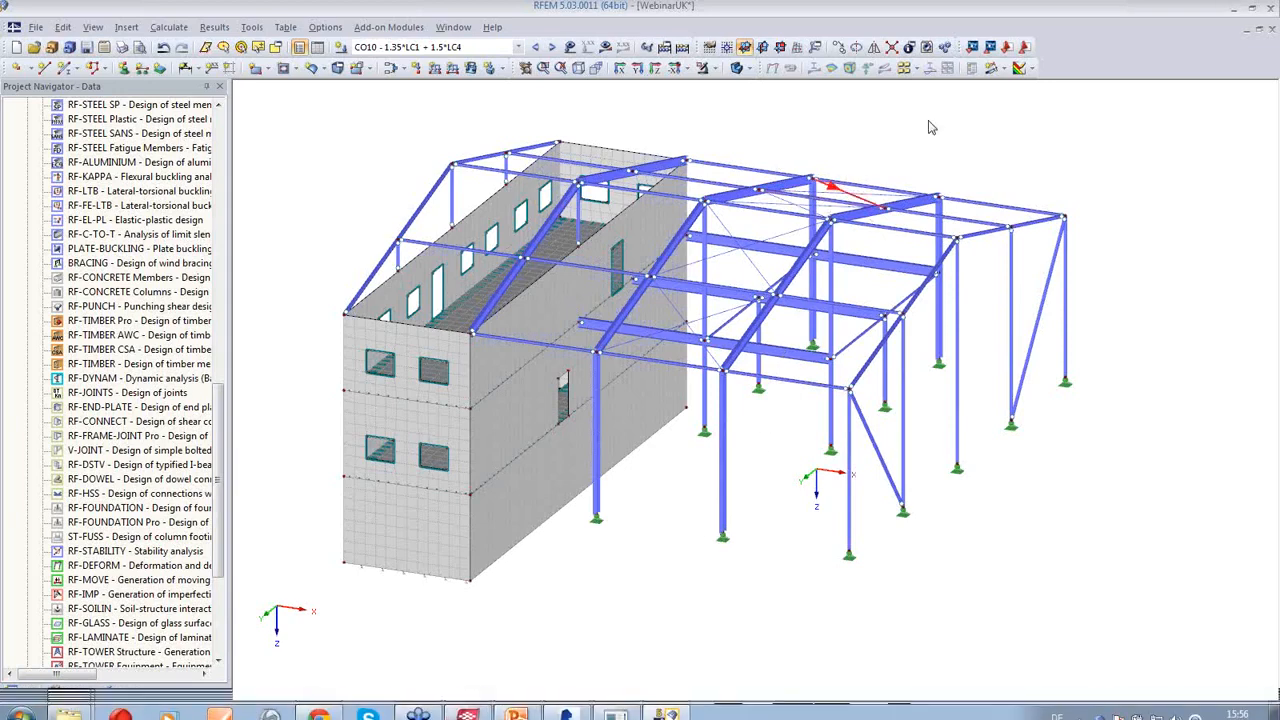
{"action": "left_click", "coordinate": [990, 47]}
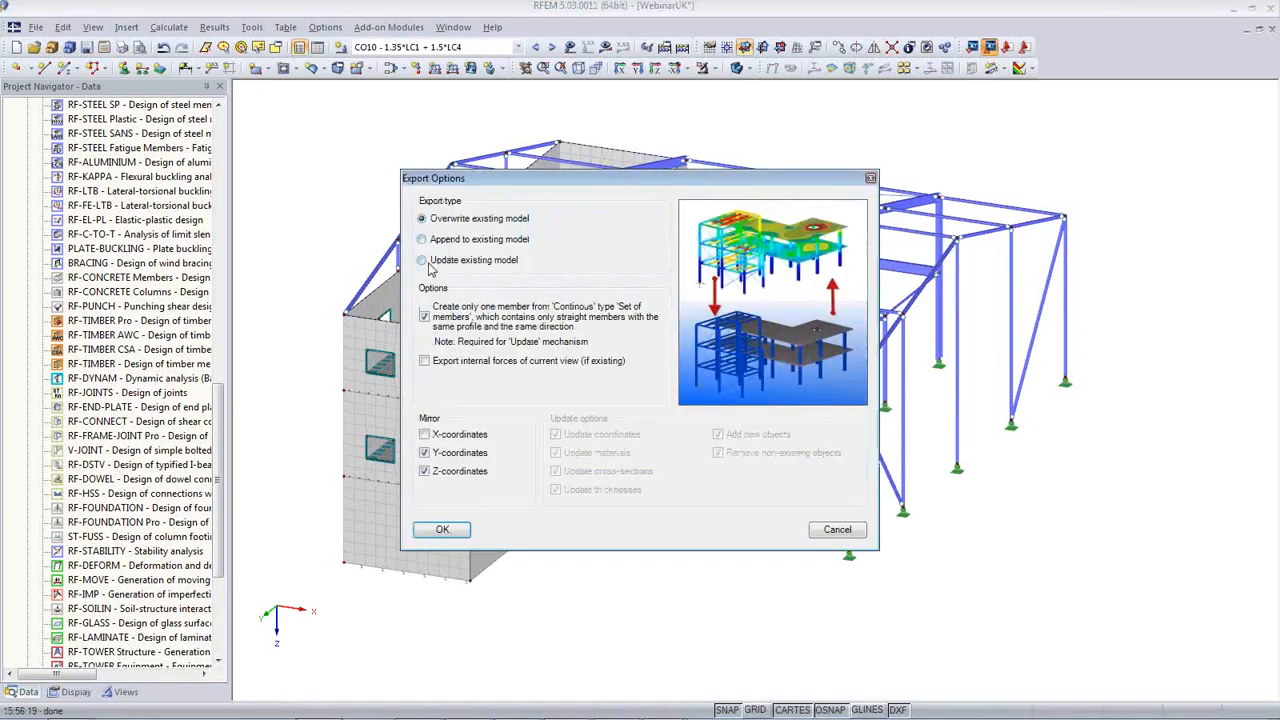
{"action": "left_click", "coordinate": [422, 260]}
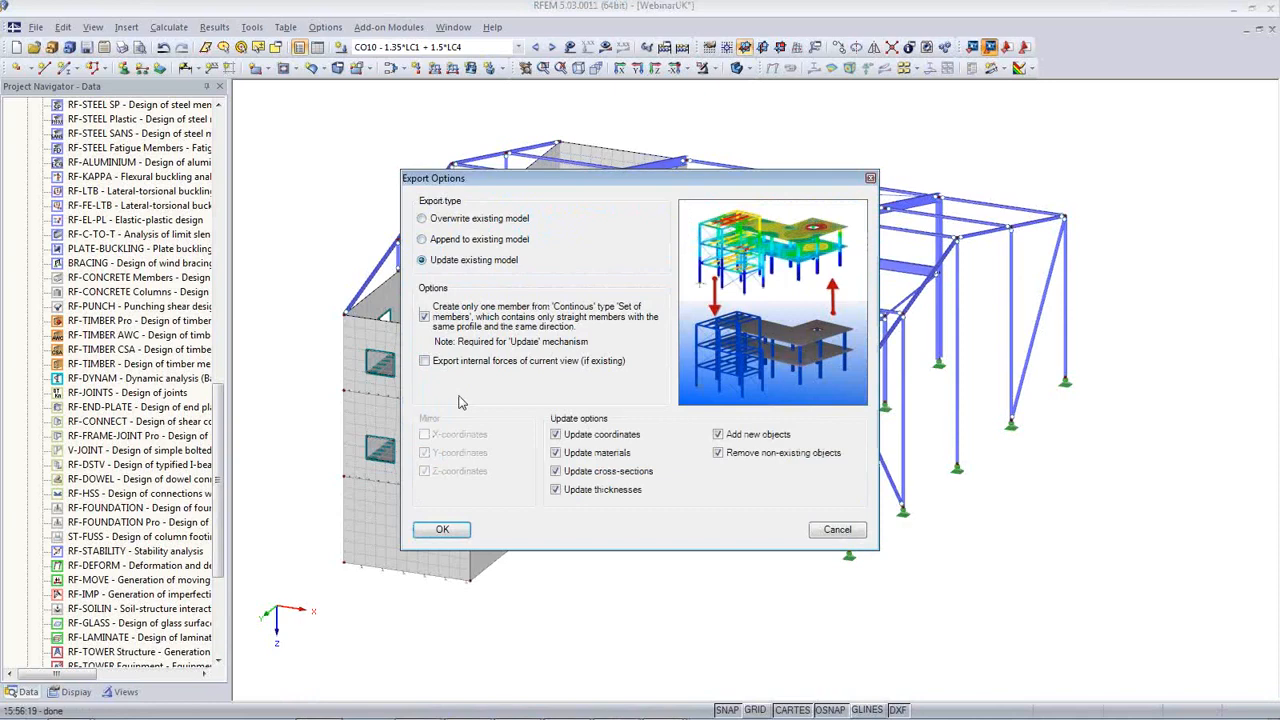
{"action": "left_click", "coordinate": [452, 530]}
{"action": "left_click", "coordinate": [530, 708]}
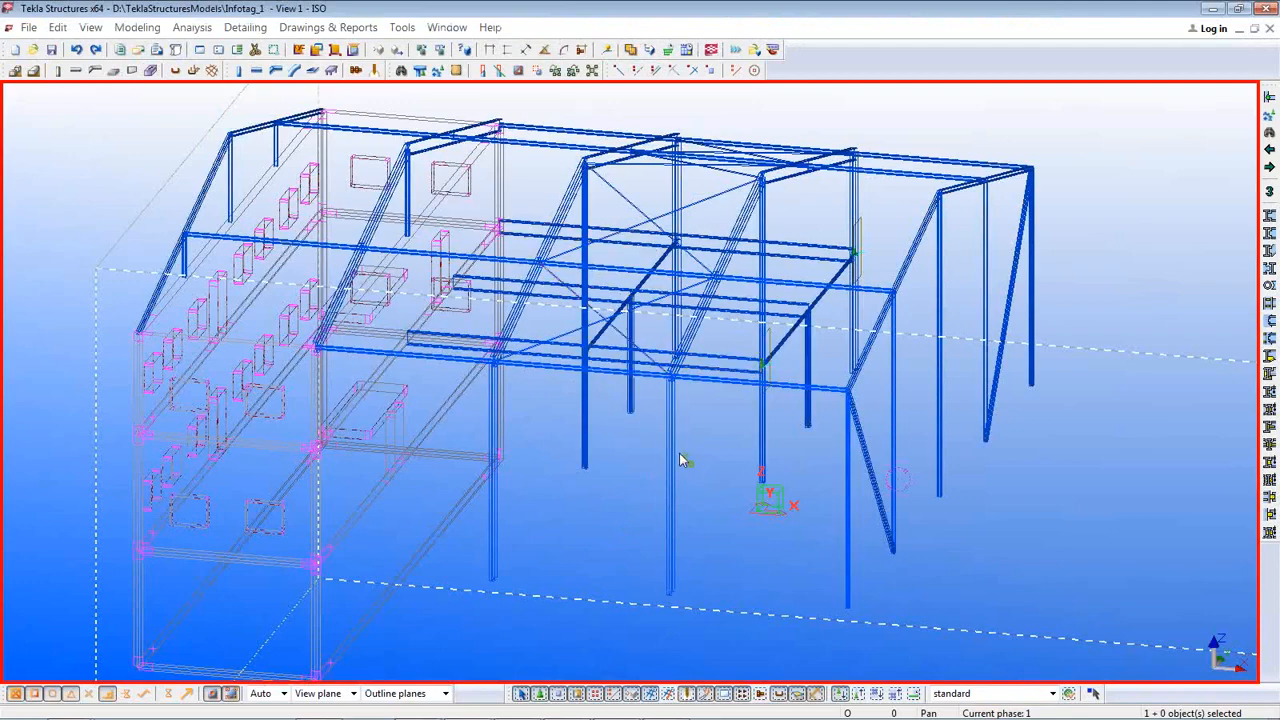
Inspect the updated structure in a rendered view, and undo and redo the last model change
{"action": "middle_click_drag", "start_coordinate": [680, 460], "coordinate": [701, 404]}
{"action": "middle_click_drag", "start_coordinate": [766, 447], "coordinate": [720, 457], "text": "ctrl"}
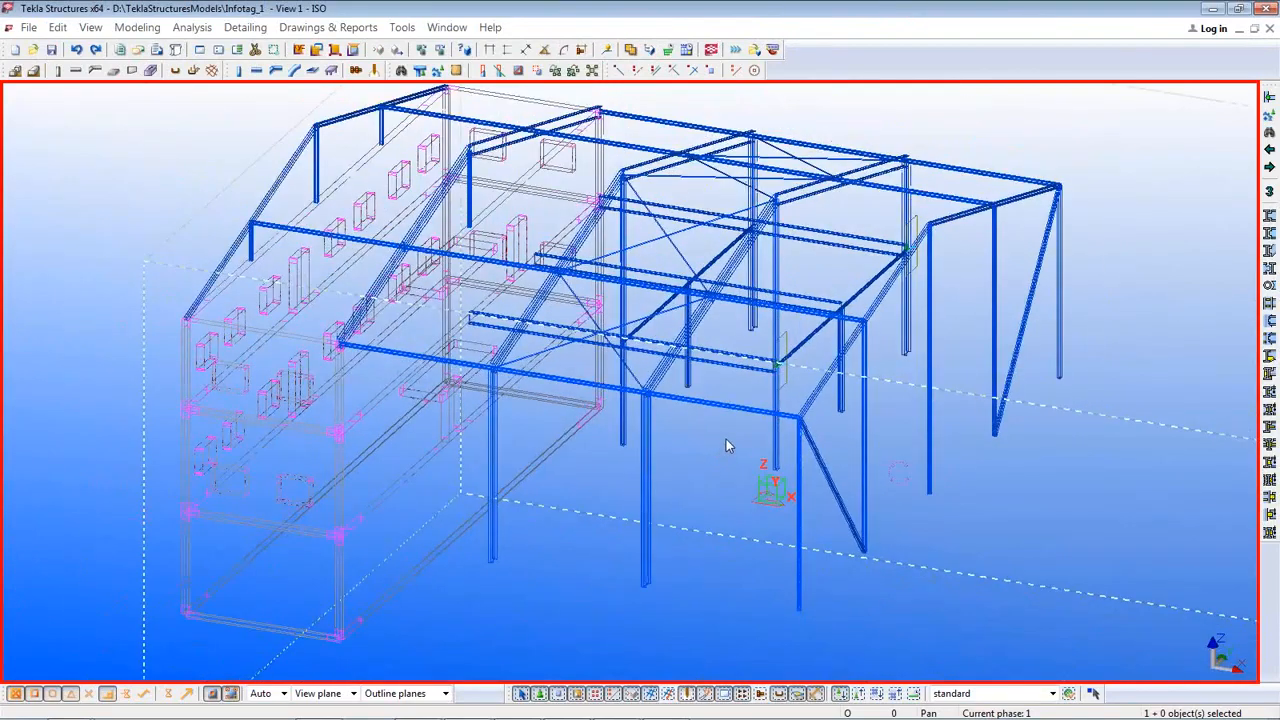
{"action": "mouse_move", "coordinate": [728, 451]}
{"action": "middle_mouse_down", "text": "ctrl"}
{"action": "mouse_move", "coordinate": [682, 419]}
{"action": "mouse_move", "coordinate": [745, 432]}
{"action": "middle_mouse_up", "text": "ctrl"}
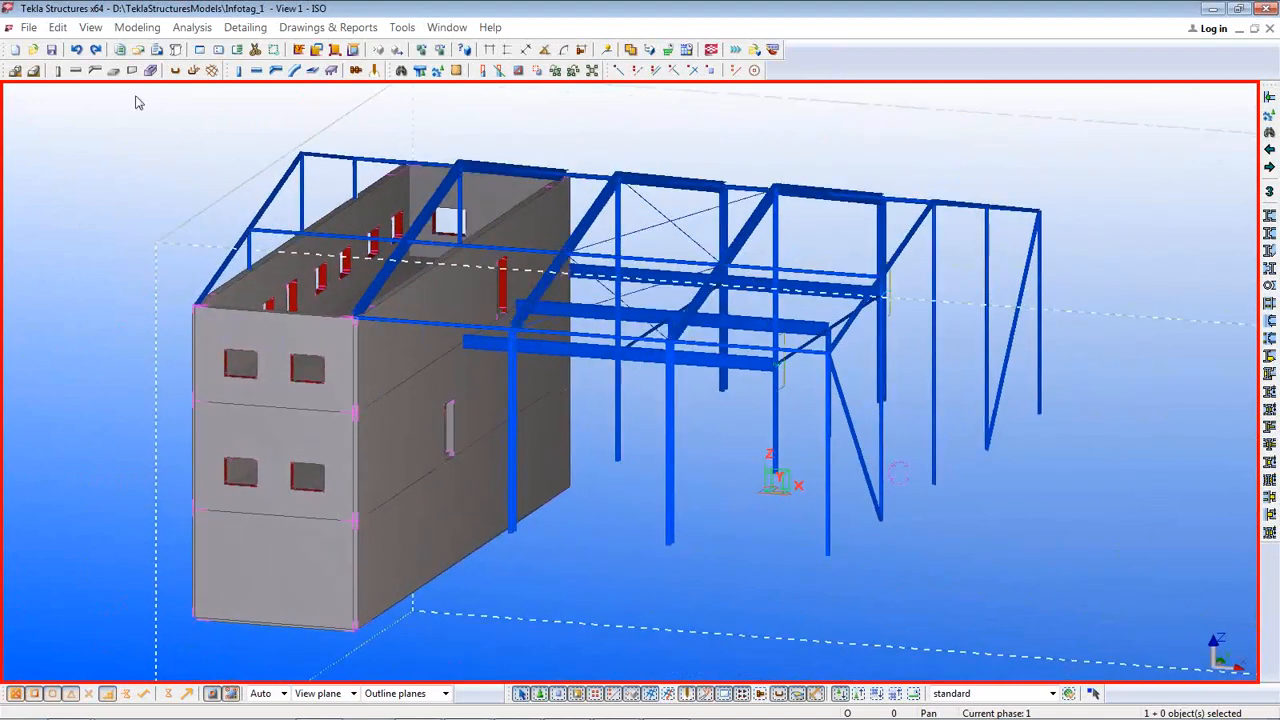
{"action": "left_click", "coordinate": [76, 52]}
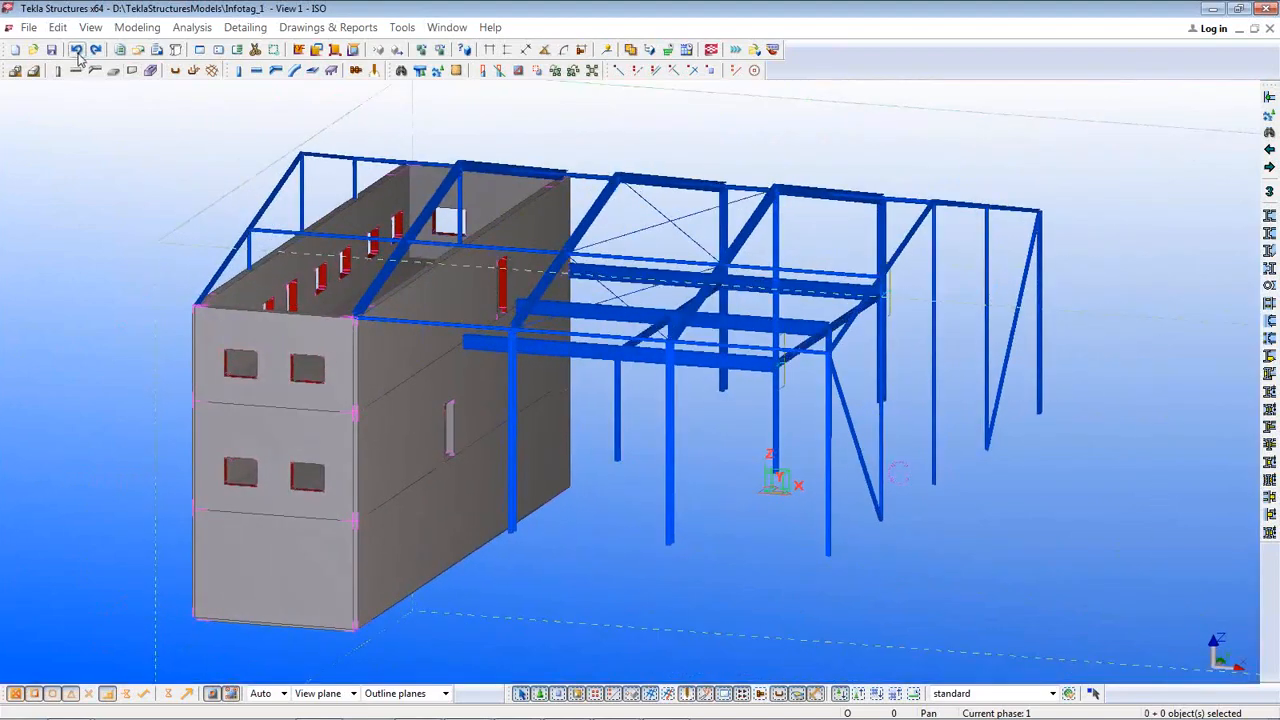
{"action": "left_click", "coordinate": [98, 54]}
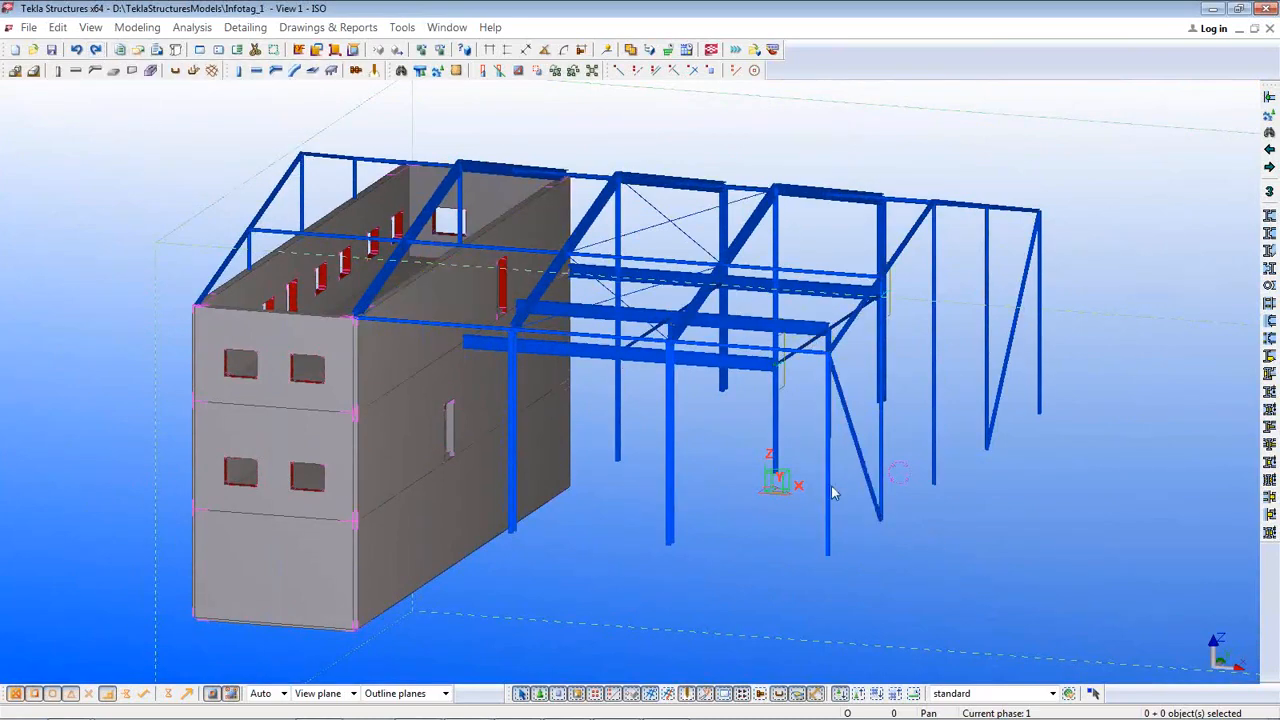
Examine the connection between the intermediate floor beam and the column up close in wireframe display
{"action": "middle_click_drag", "start_coordinate": [832, 492], "coordinate": [1000, 462], "text": "ctrl"}
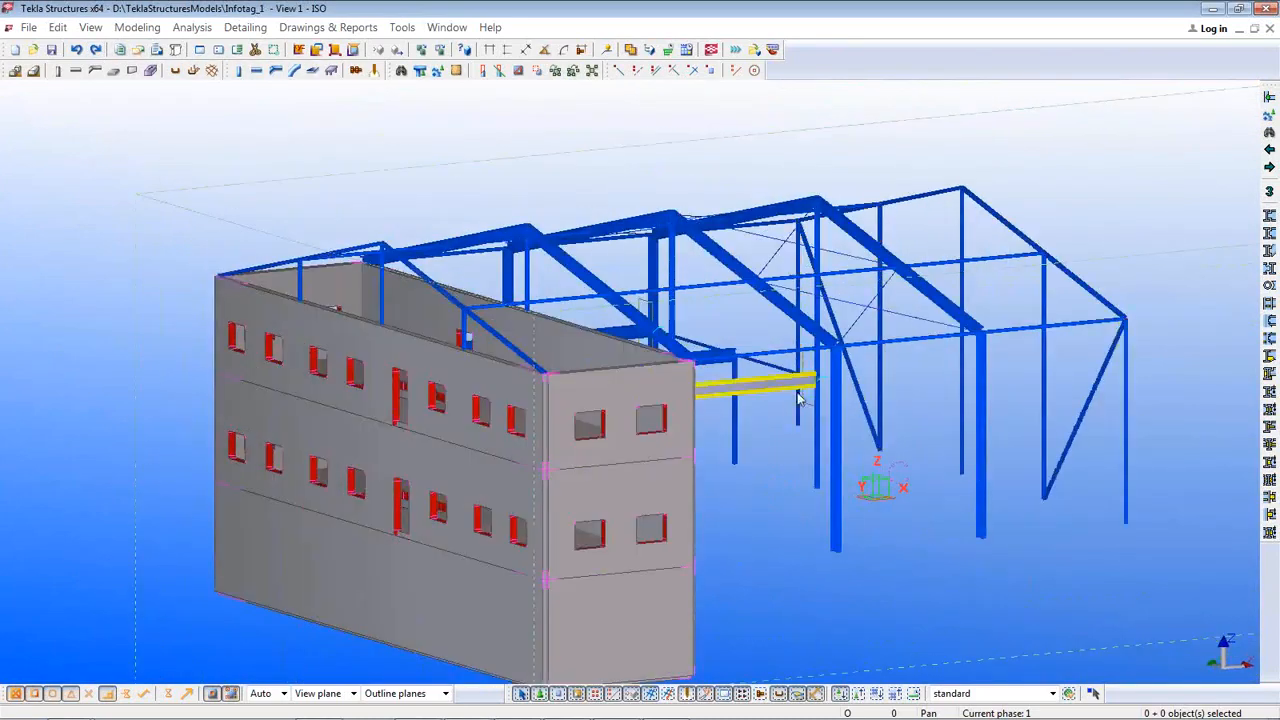
{"action": "scroll", "coordinate": [798, 398], "scroll_direction": "up", "scroll_amount": 6}
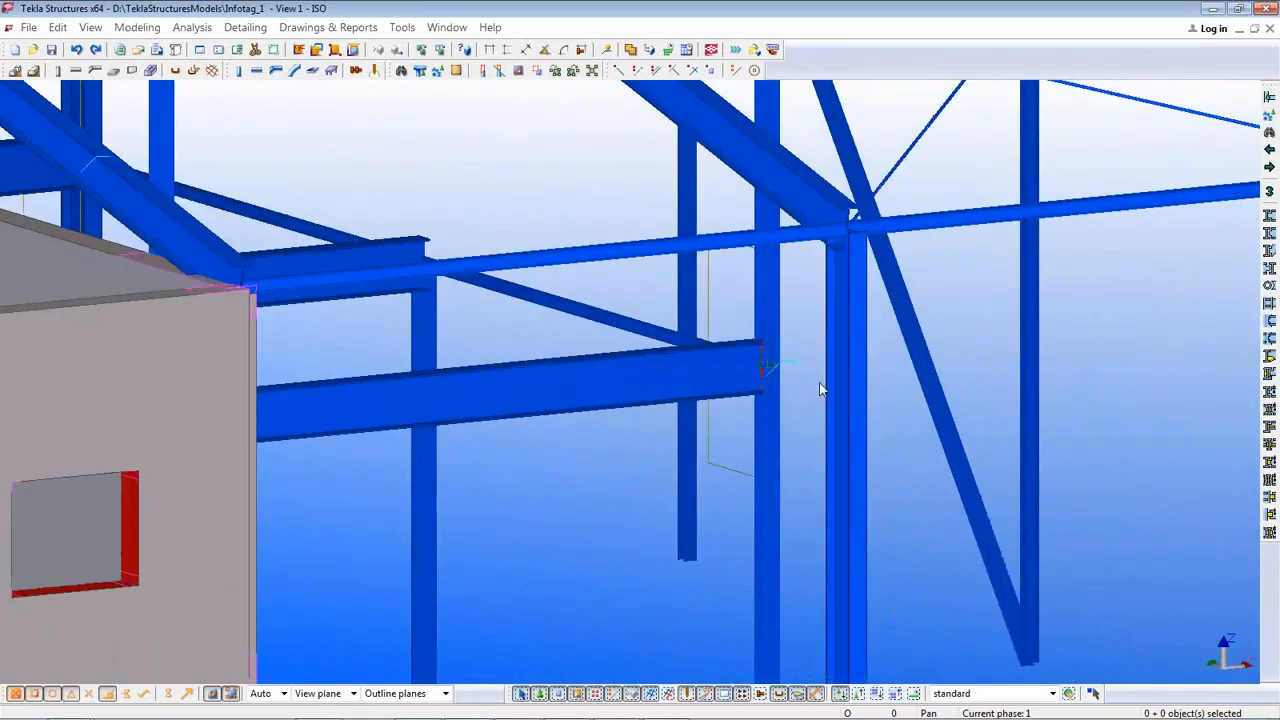
{"action": "key", "text": "ctrl+1"}
{"action": "scroll", "coordinate": [765, 371], "scroll_direction": "up", "scroll_amount": 4}
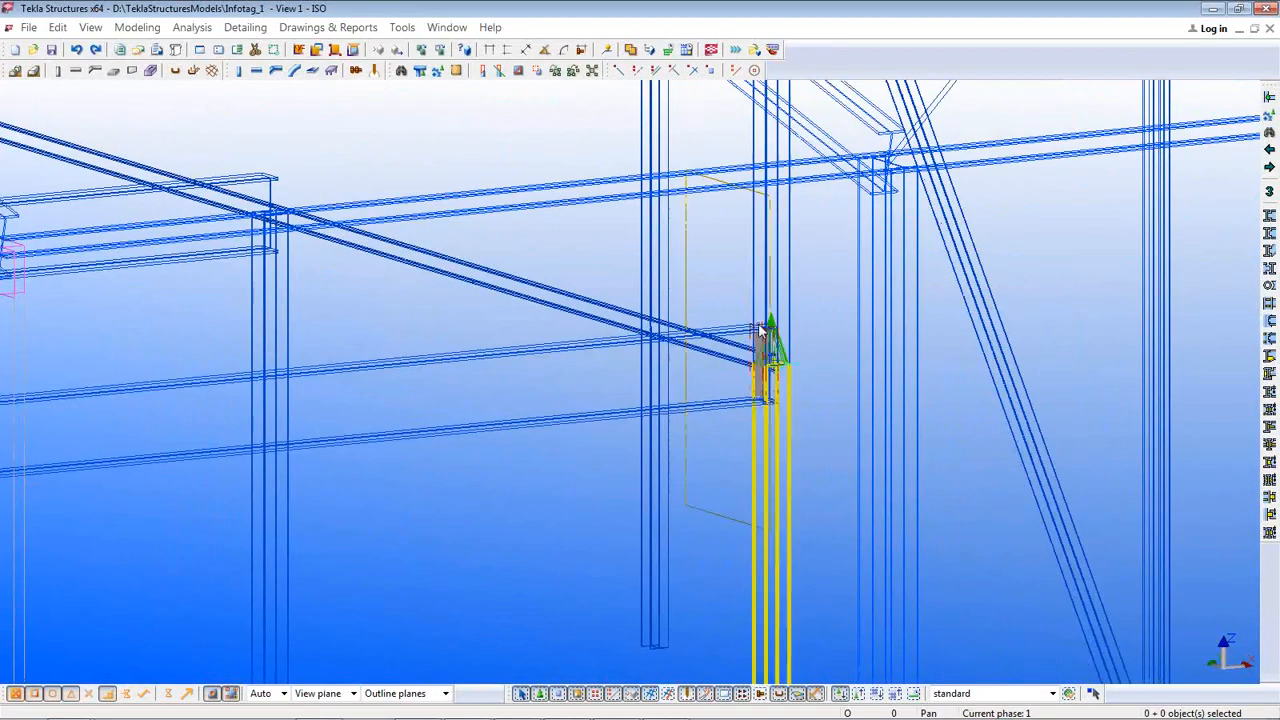
{"action": "scroll", "coordinate": [768, 402], "scroll_direction": "down", "scroll_amount": 1}
{"action": "scroll", "coordinate": [767, 392], "scroll_direction": "up", "scroll_amount": 5}
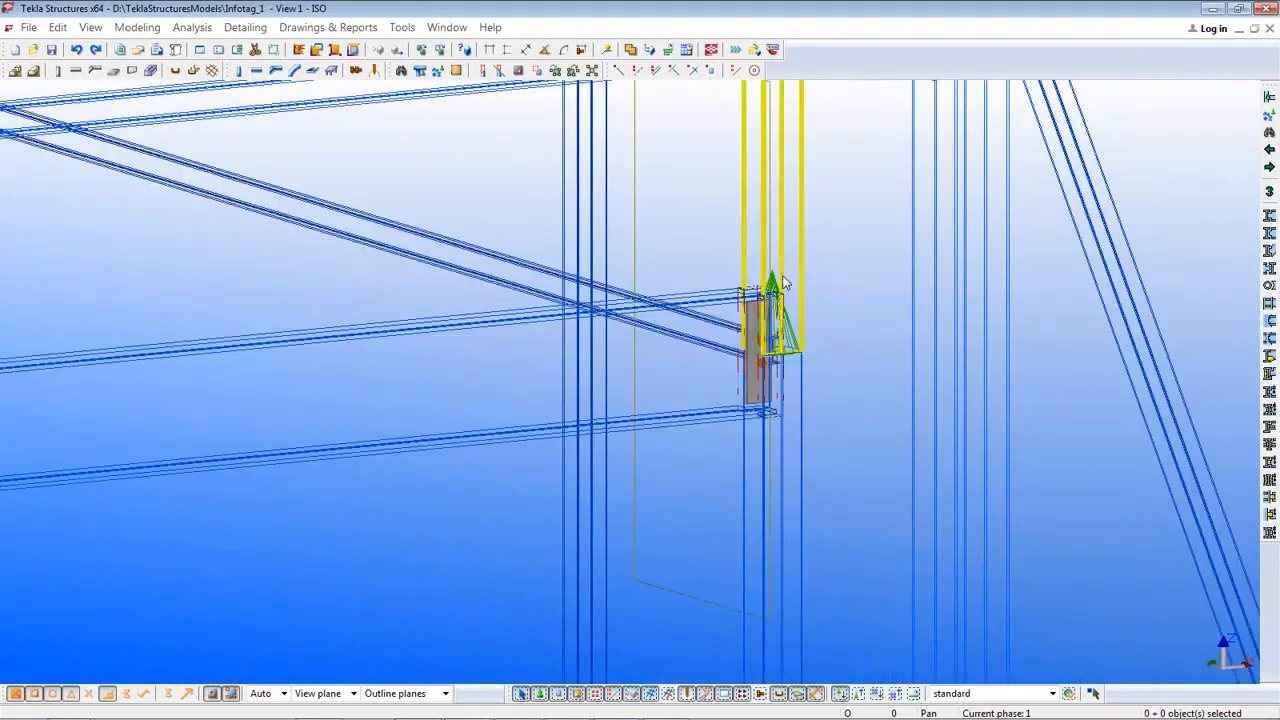
{"action": "scroll", "coordinate": [740, 430], "scroll_direction": "down", "scroll_amount": 3}
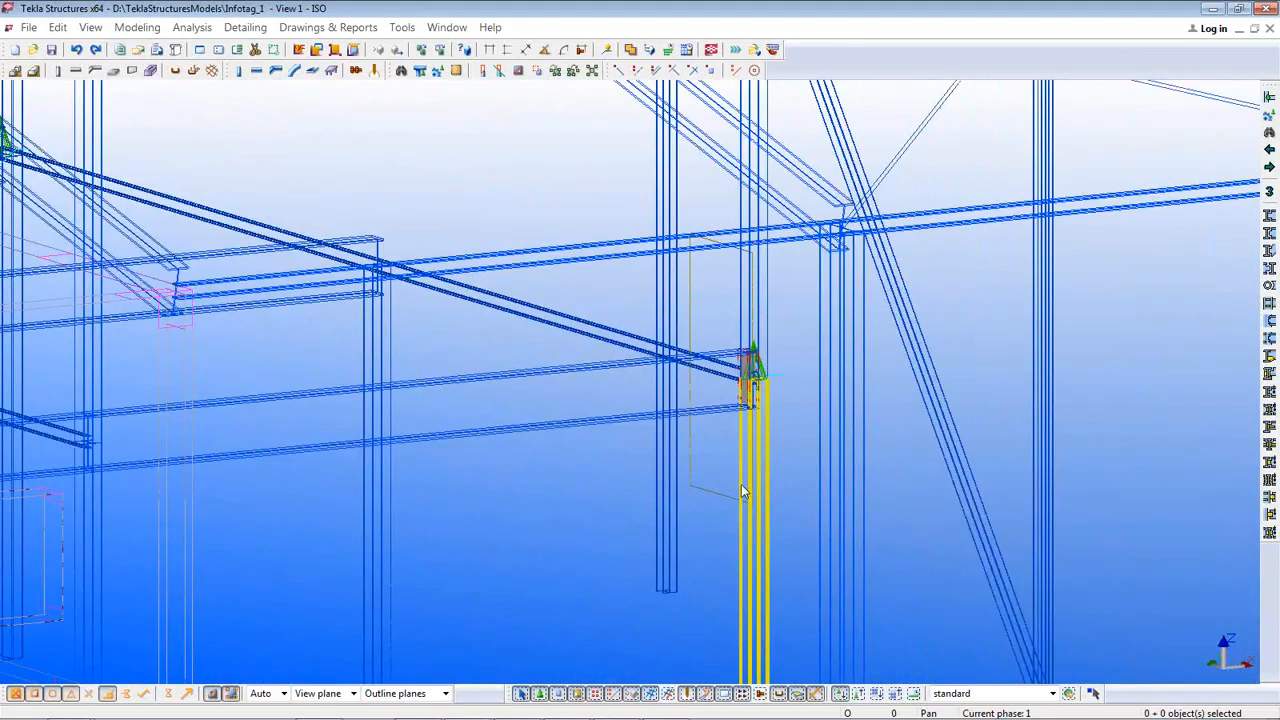
{"action": "middle_click_drag", "start_coordinate": [741, 486], "coordinate": [680, 506], "text": "ctrl"}
{"action": "scroll", "coordinate": [681, 500], "scroll_direction": "down", "scroll_amount": 5}
{"action": "scroll", "coordinate": [690, 491], "scroll_direction": "up", "scroll_amount": 2}
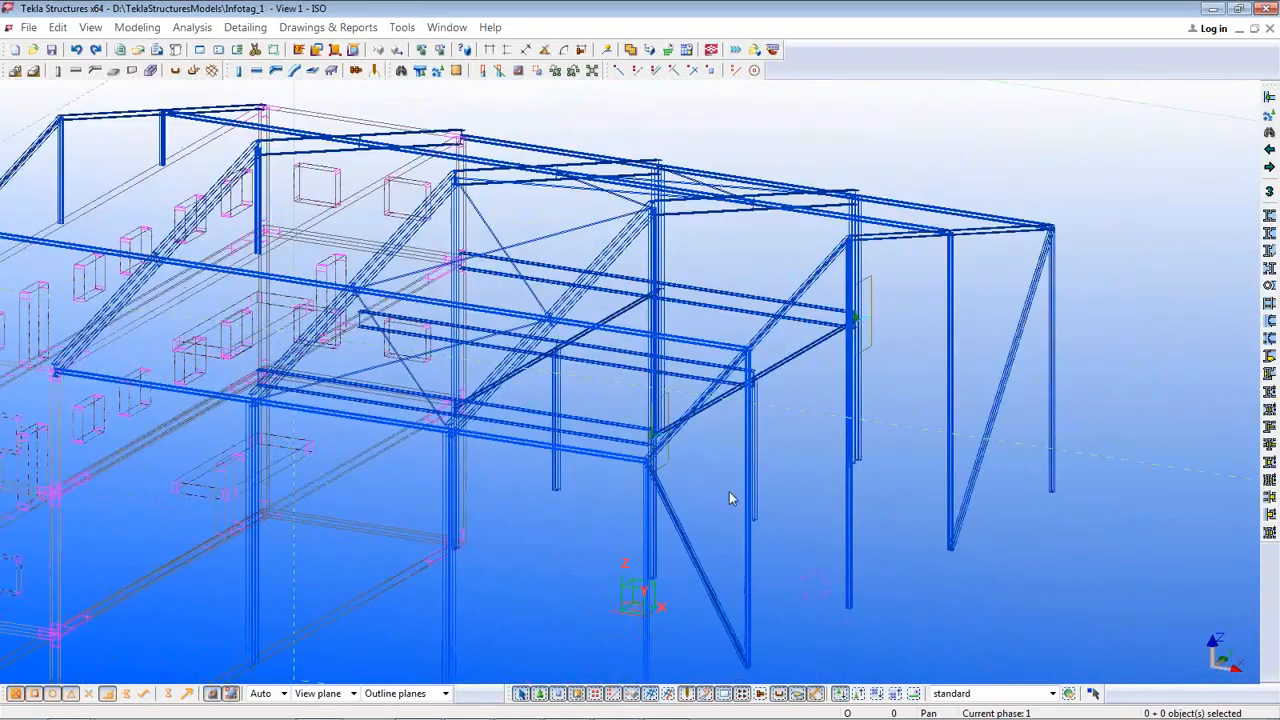
Check the upper and lower floor slabs of the building by selecting them one after the other in wireframe display
{"action": "key", "text": "ctrl+4"}
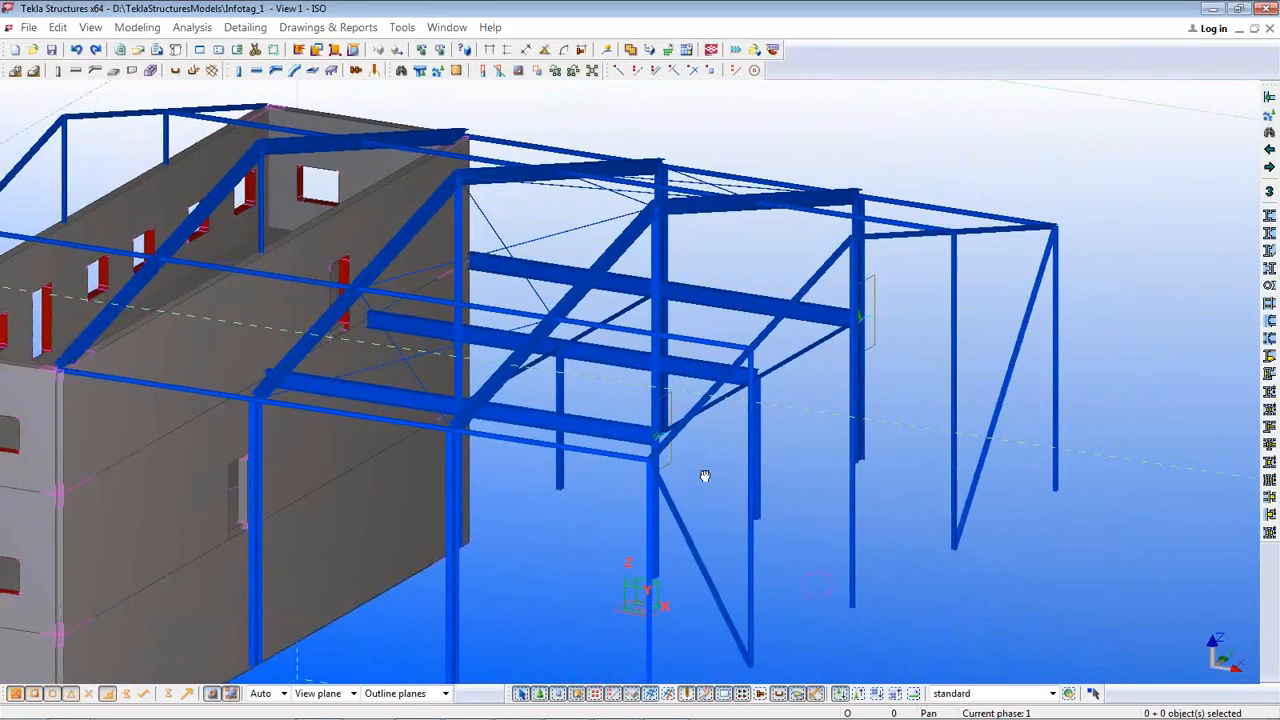
{"action": "middle_click_drag", "start_coordinate": [703, 477], "coordinate": [910, 465]}
{"action": "scroll", "coordinate": [910, 470], "scroll_direction": "down", "scroll_amount": 1}
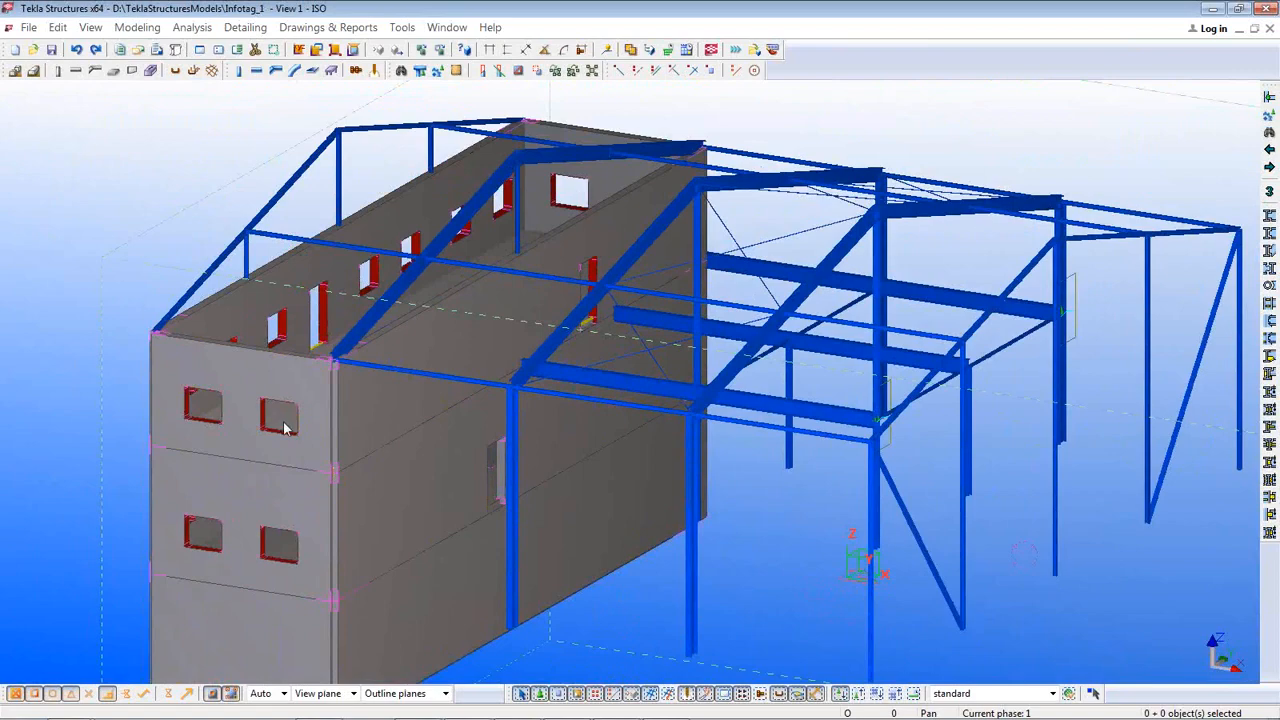
{"action": "left_click", "coordinate": [283, 429]}
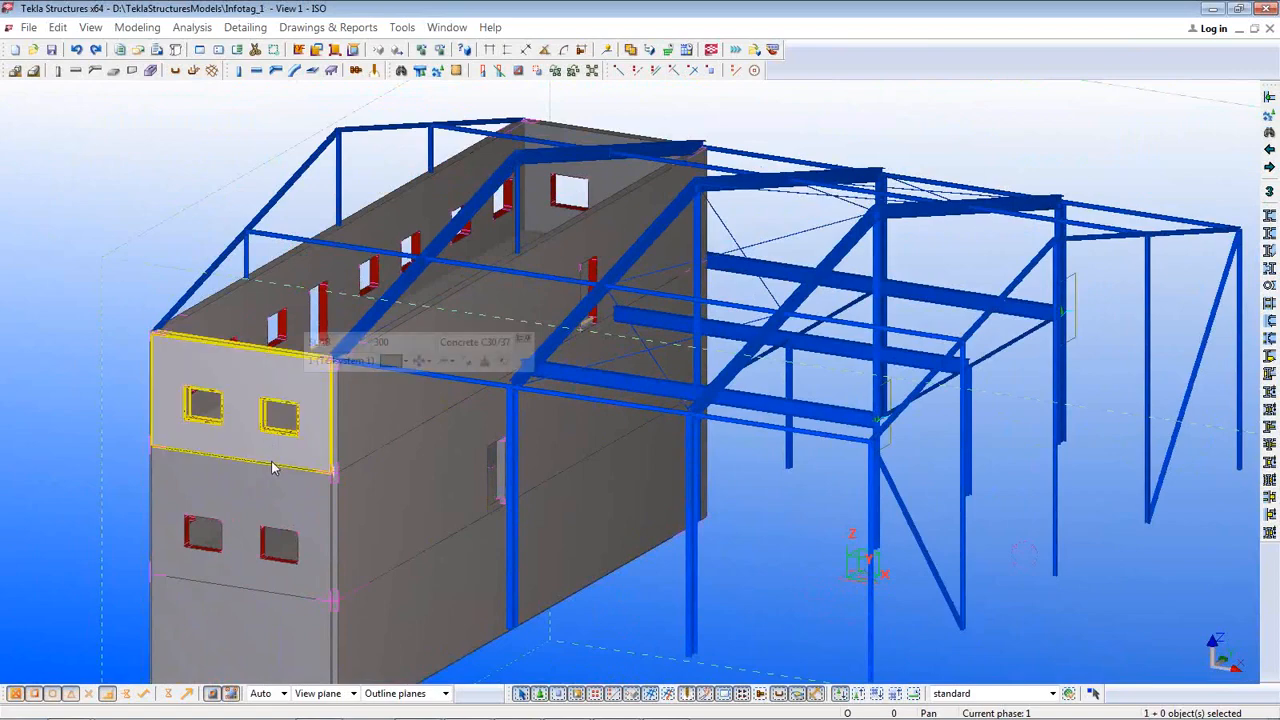
{"action": "key", "text": "ctrl+1"}
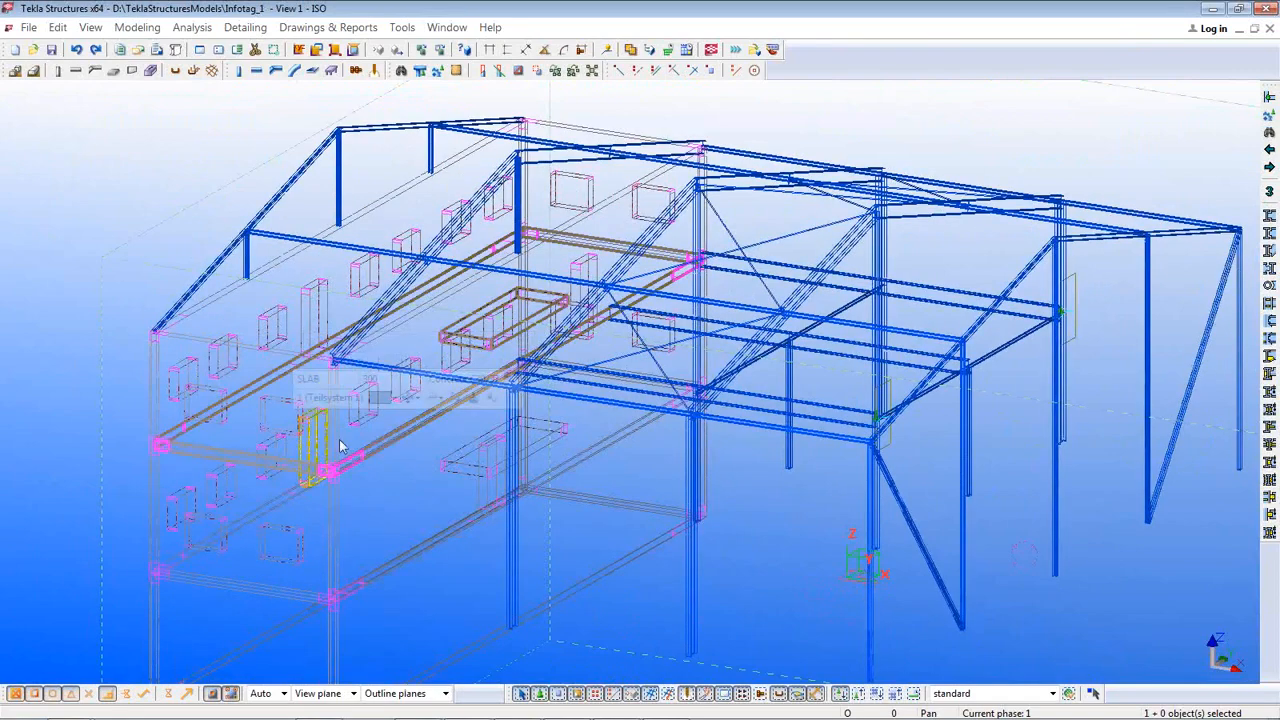
{"action": "left_click", "coordinate": [285, 594]}
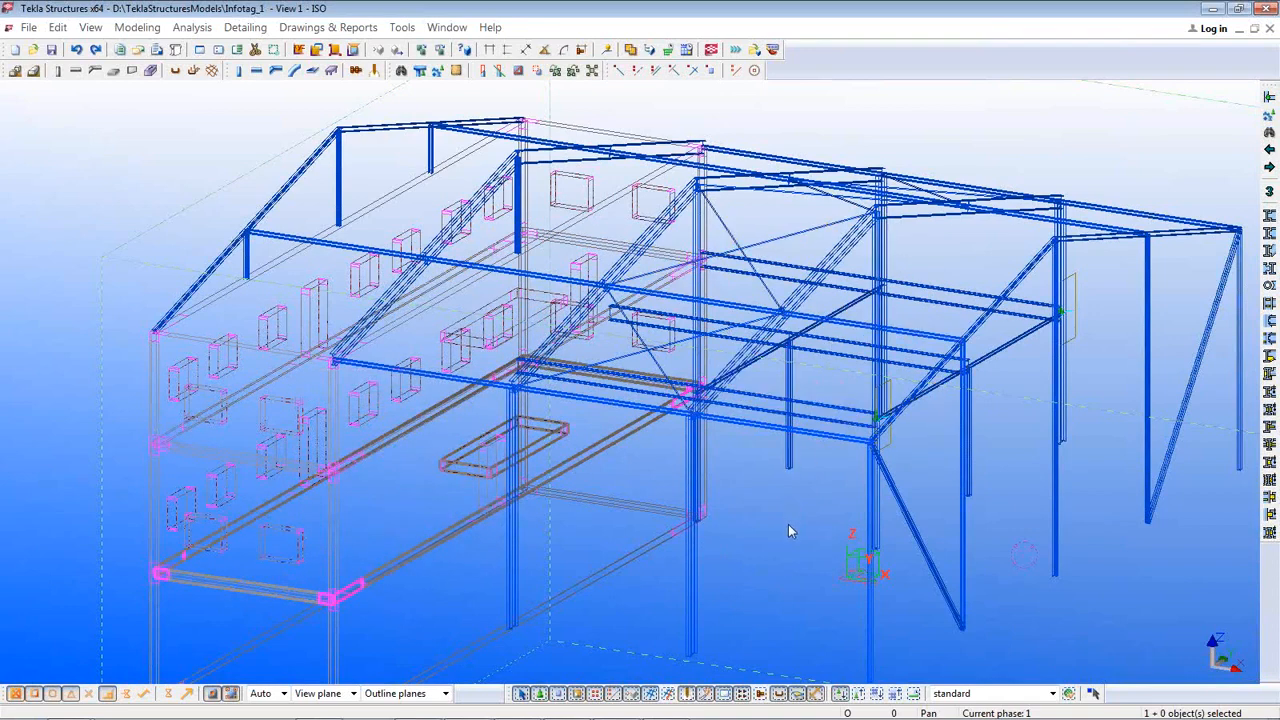
Check the profile of the intermediate floor's edge beam by selecting it, and clear the selection
{"action": "left_click", "coordinate": [1005, 357]}
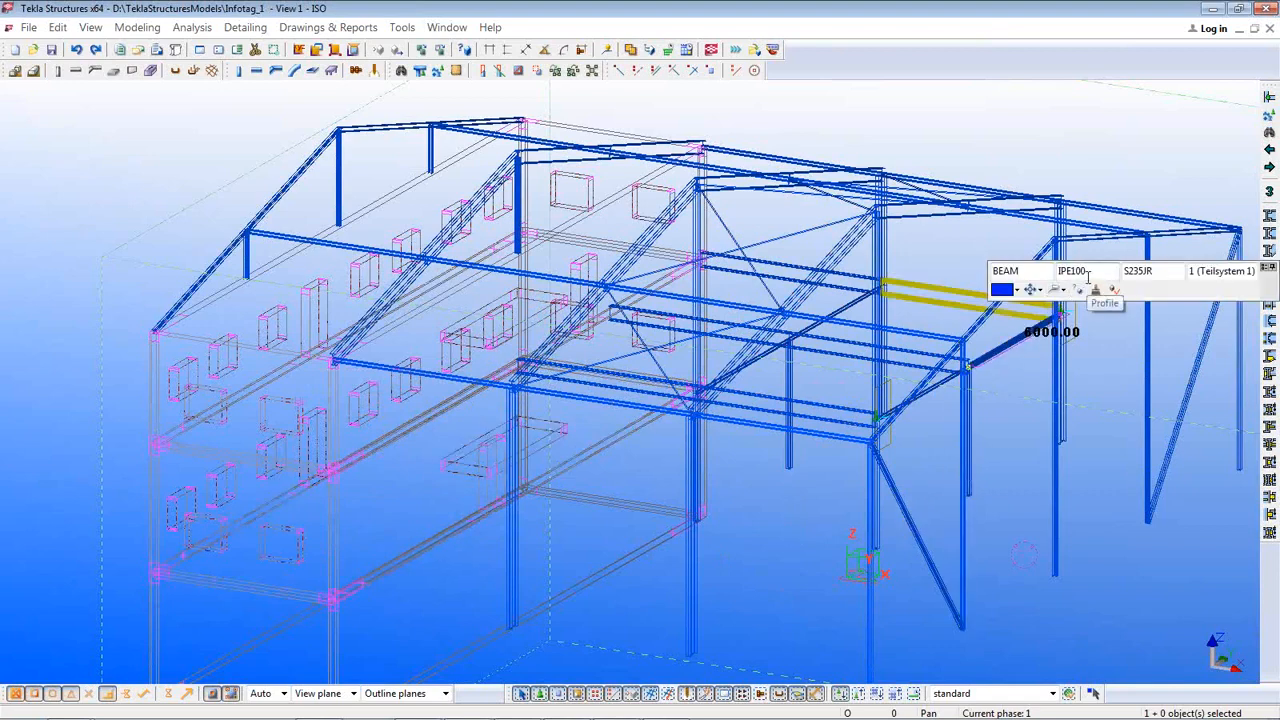
{"action": "left_click", "coordinate": [1020, 392]}
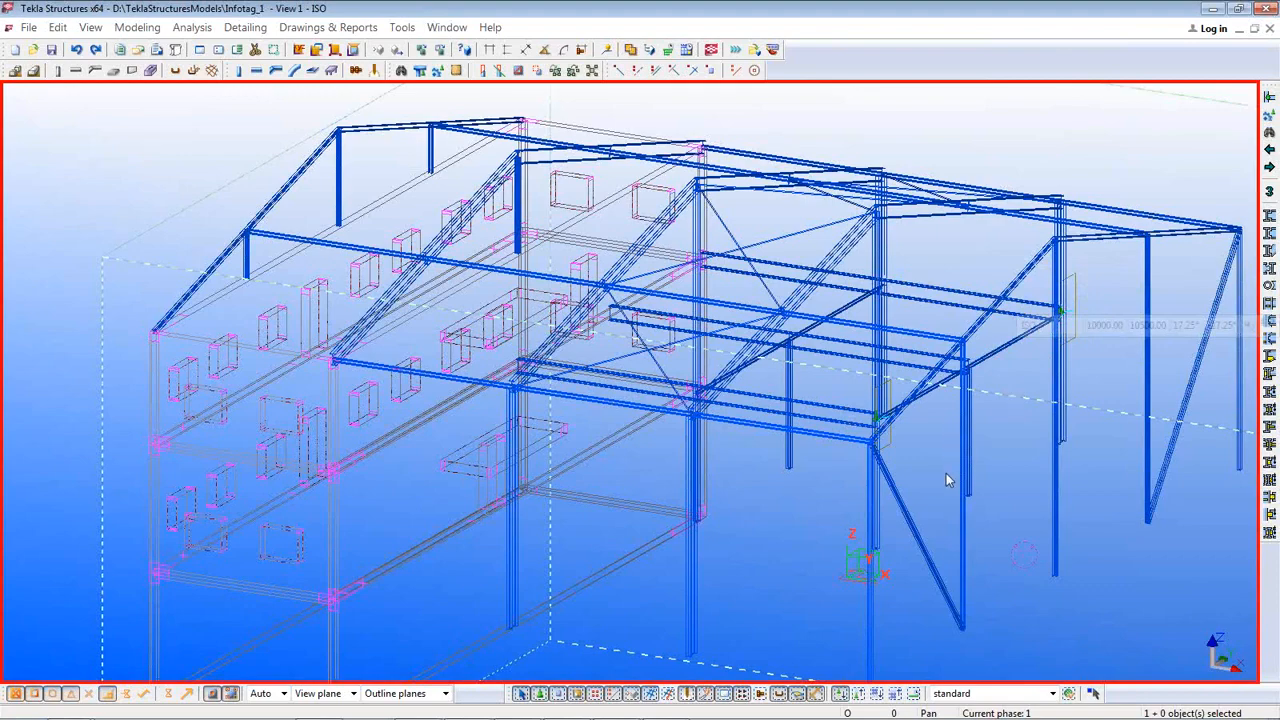
{"action": "mouse_move", "coordinate": [946, 473]}
{"action": "middle_mouse_down"}
{"action": "mouse_move", "coordinate": [866, 414]}
{"action": "mouse_move", "coordinate": [789, 414]}
{"action": "mouse_move", "coordinate": [865, 410]}
{"action": "mouse_move", "coordinate": [840, 413]}
{"action": "middle_mouse_up"}
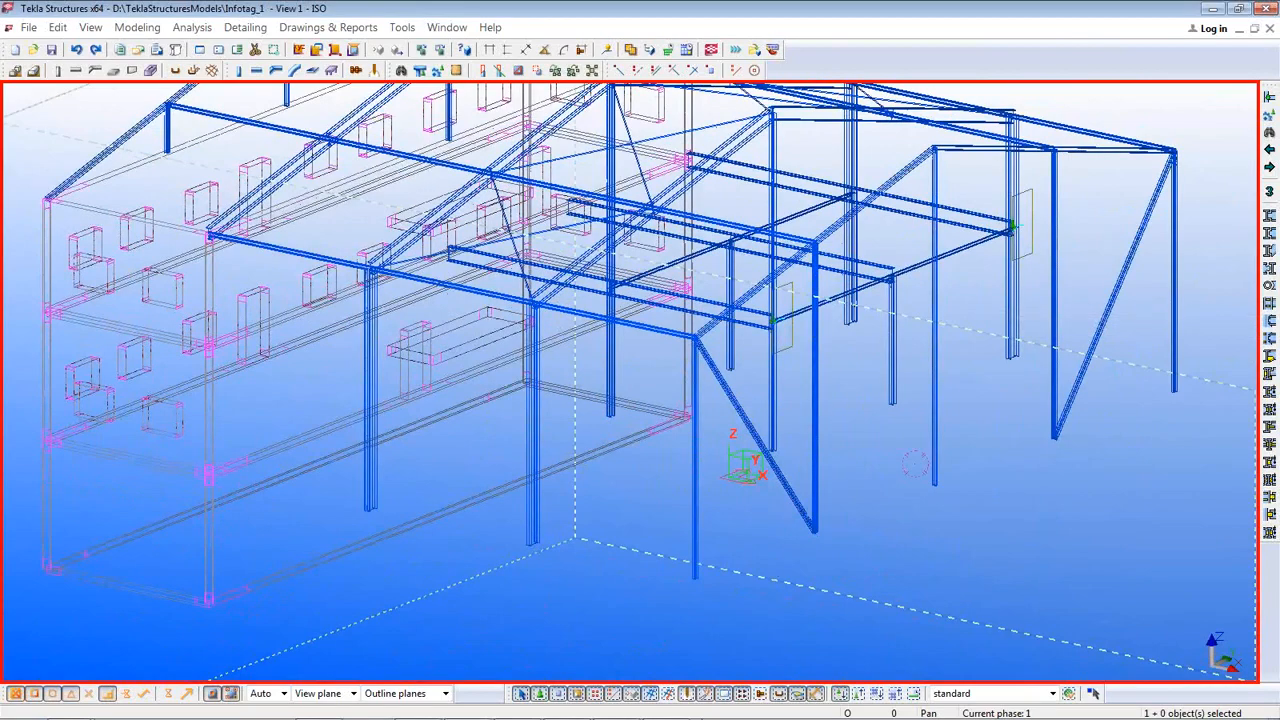
Switch to RFEM and start exporting the model in the Bentley ISM format
{"action": "mouse_move", "coordinate": [617, 718]}
{"action": "left_click", "coordinate": [665, 705]}
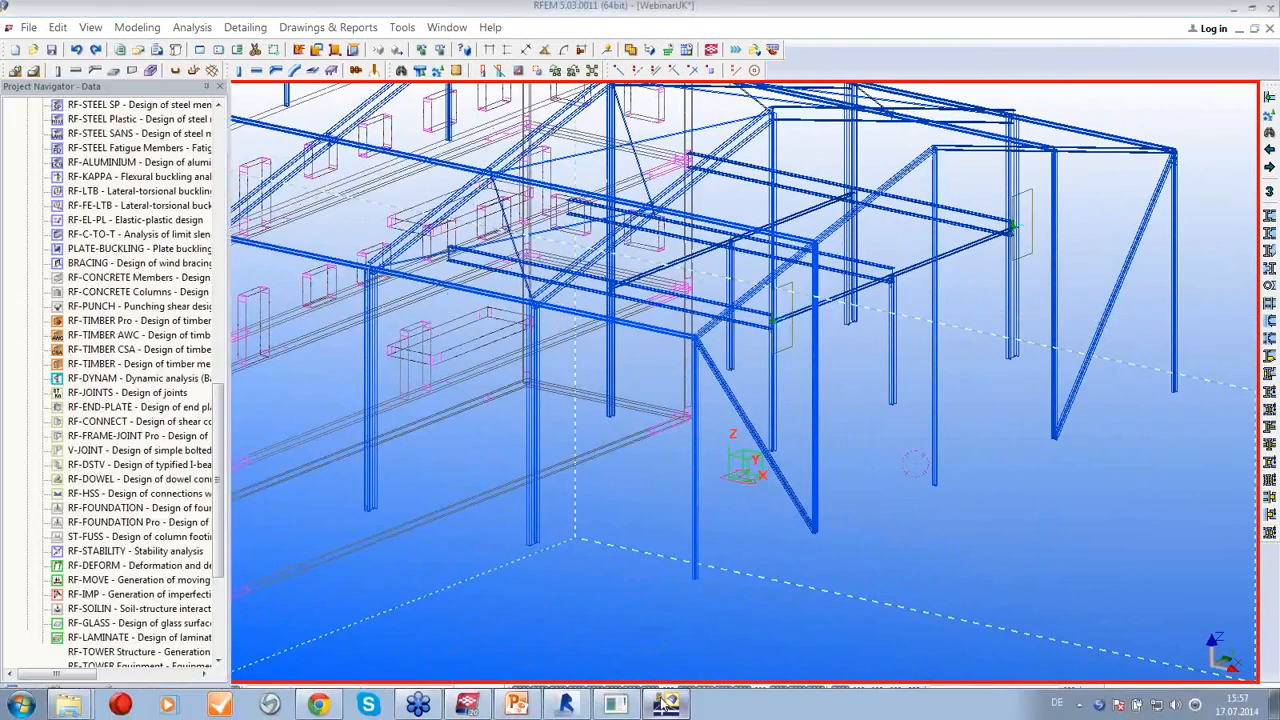
{"action": "left_click", "coordinate": [35, 27]}
{"action": "left_click", "coordinate": [35, 28]}
{"action": "left_click", "coordinate": [35, 27]}
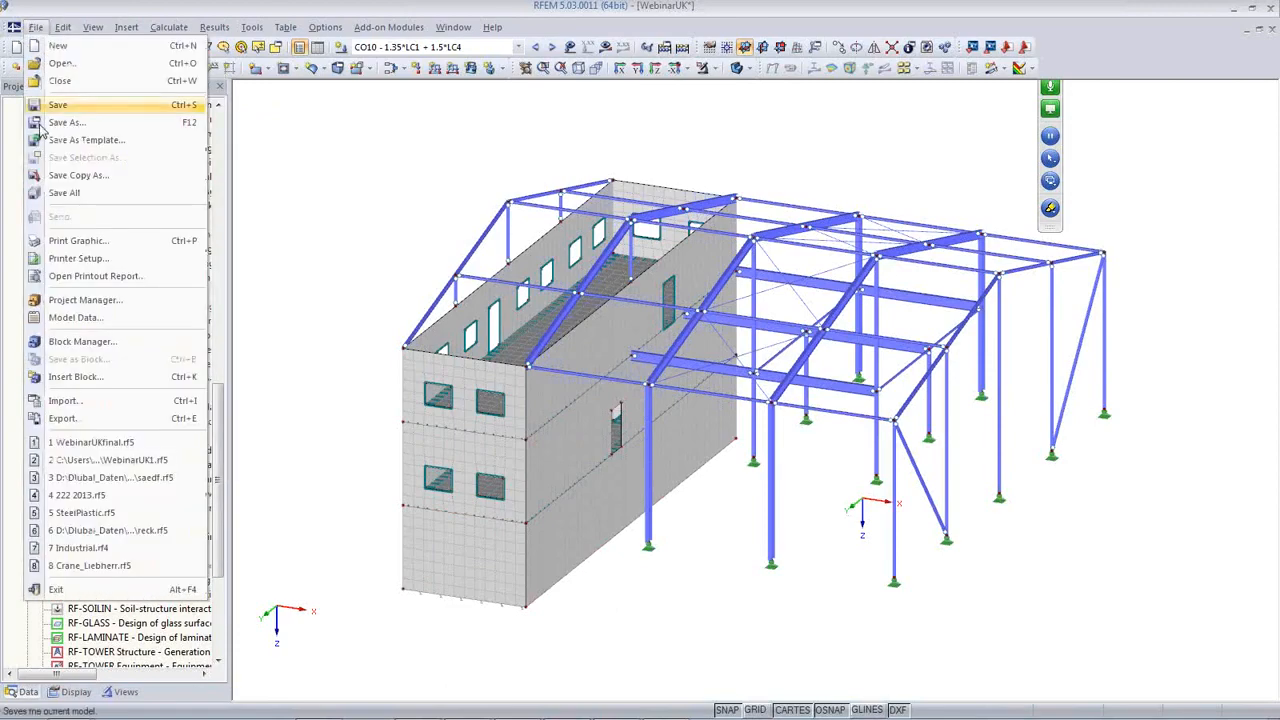
{"action": "left_click", "coordinate": [74, 420]}
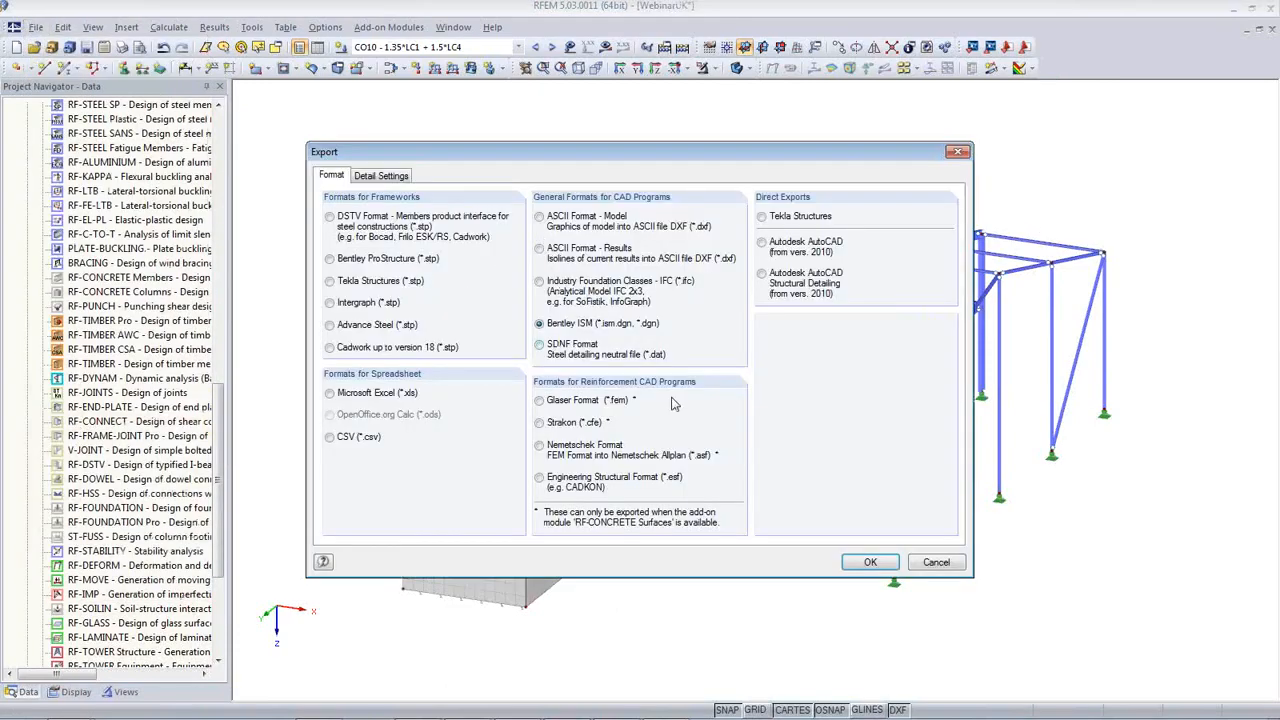
{"action": "left_click", "coordinate": [870, 563]}
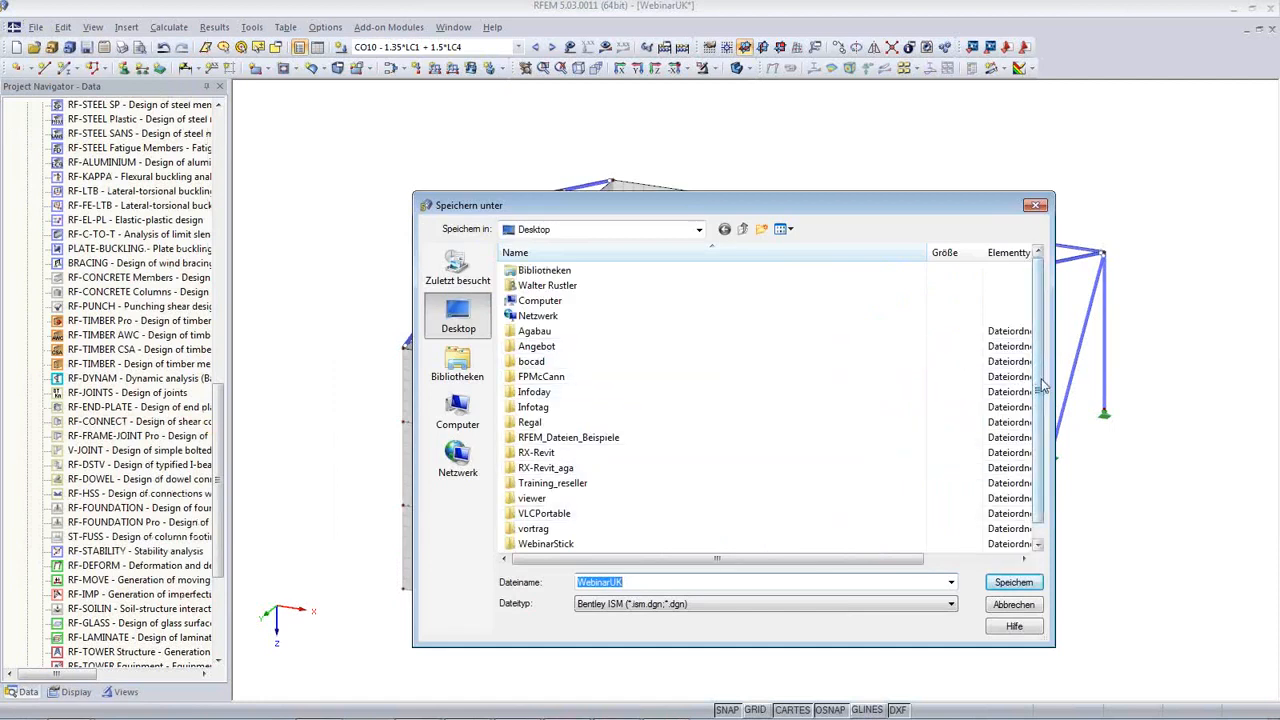
Choose the existing Webinar2UK.ism.dgn on the desktop as the export target and export with the mode Update existing ISM file
{"action": "left_click_drag", "start_coordinate": [1041, 380], "coordinate": [1045, 489]}
{"action": "left_click", "coordinate": [522, 546]}
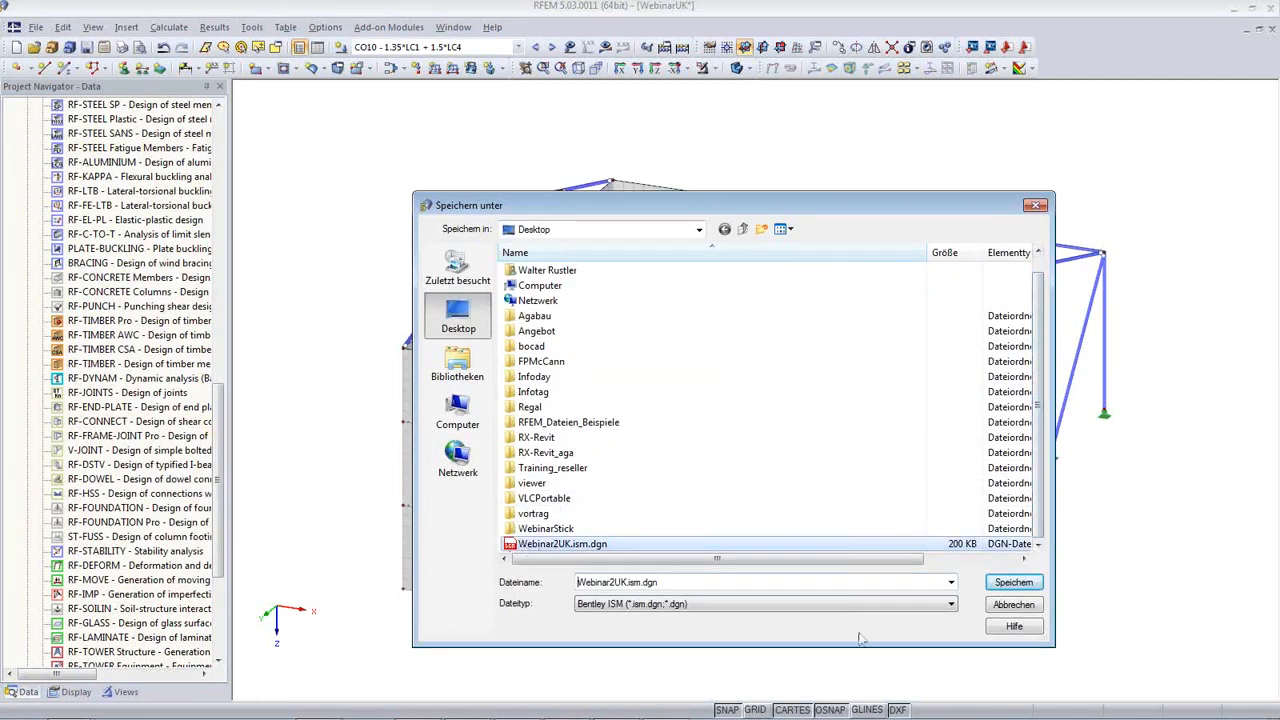
{"action": "left_click", "coordinate": [1016, 584]}
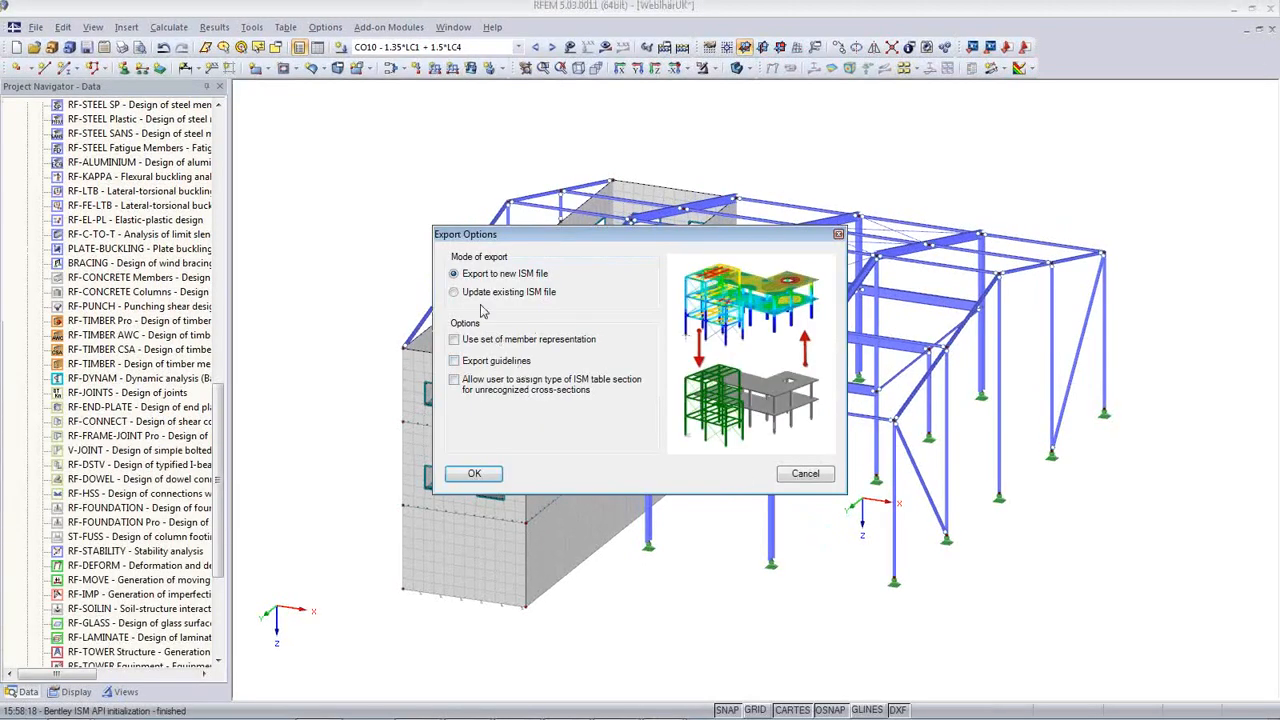
{"action": "left_click", "coordinate": [466, 294]}
{"action": "left_click", "coordinate": [476, 476]}
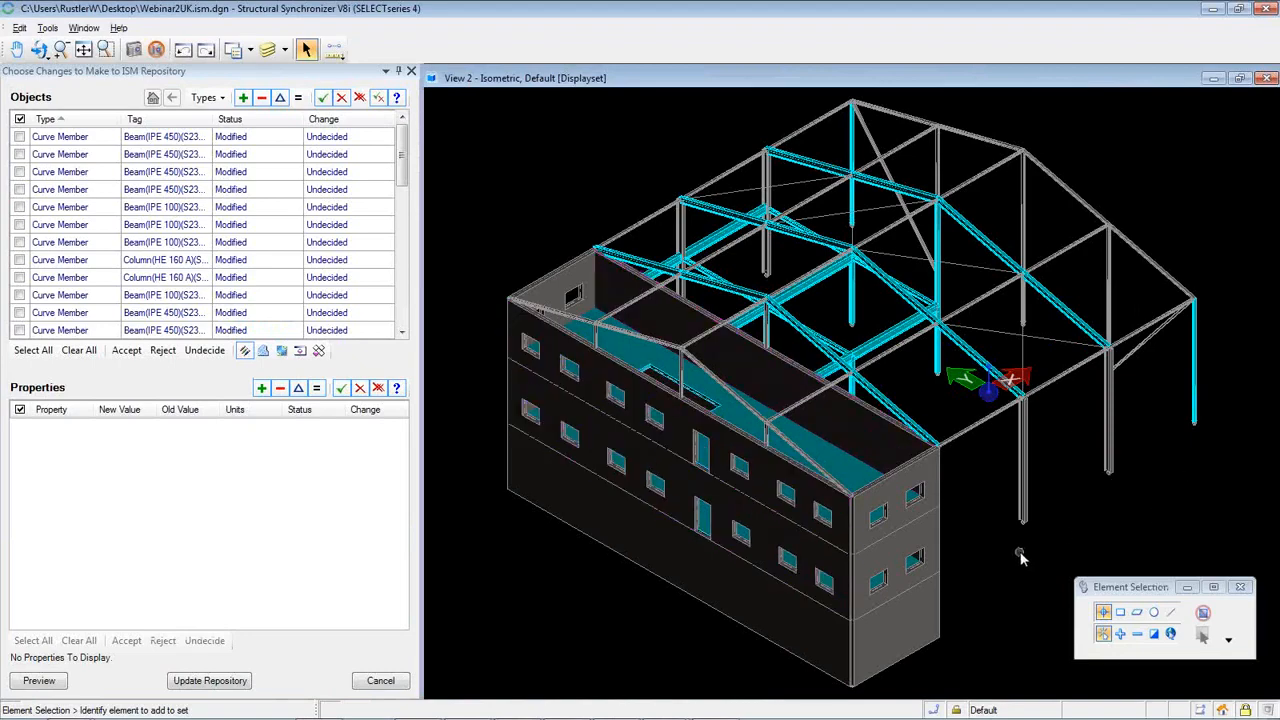
Inspect the proposed changes in the 3D view from several angles, and check the properties of the HE 120 A eave beam beside the concrete building
{"action": "middle_click_drag", "start_coordinate": [1024, 571], "coordinate": [698, 370], "text": "shift"}
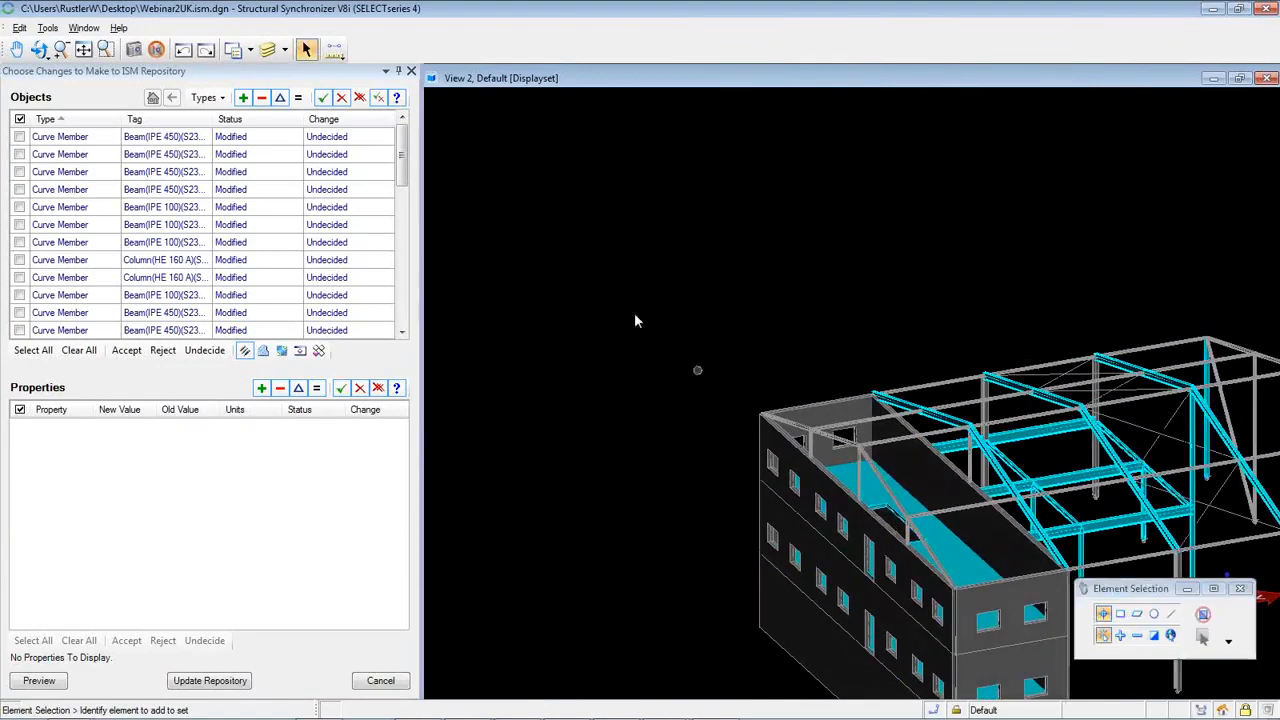
{"action": "left_click", "coordinate": [40, 53]}
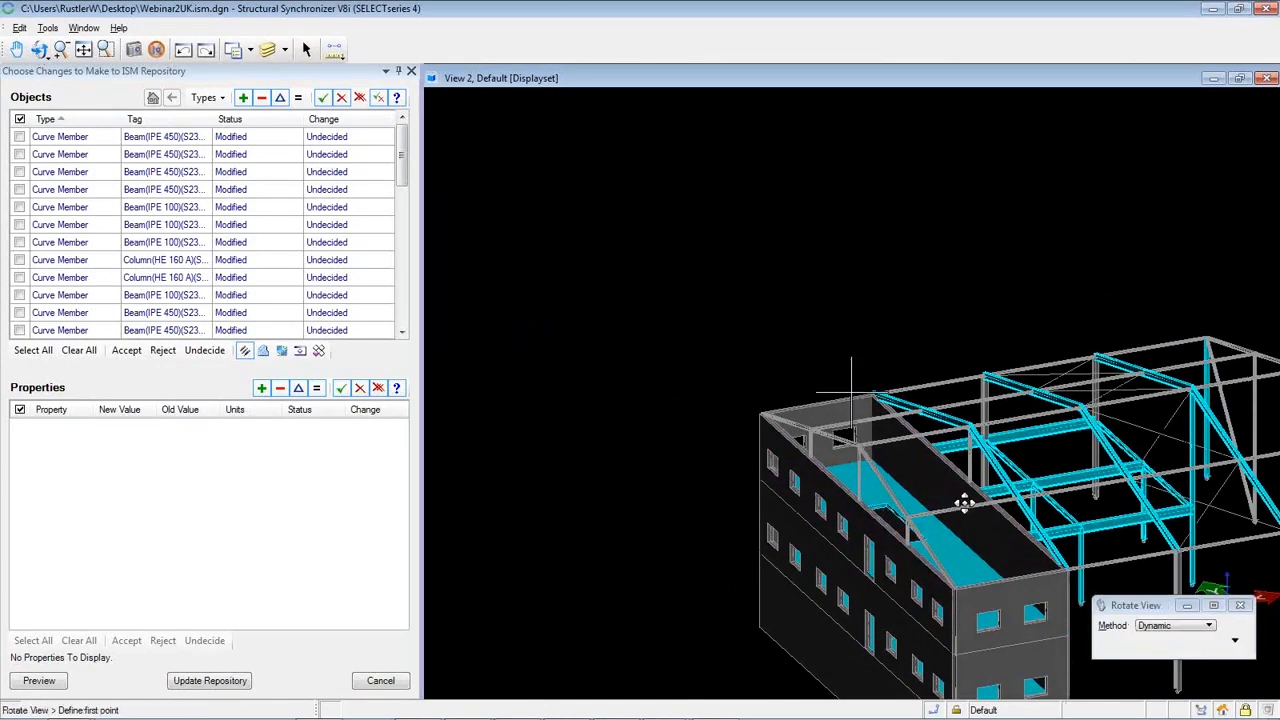
{"action": "left_click_drag", "start_coordinate": [966, 503], "coordinate": [1063, 526]}
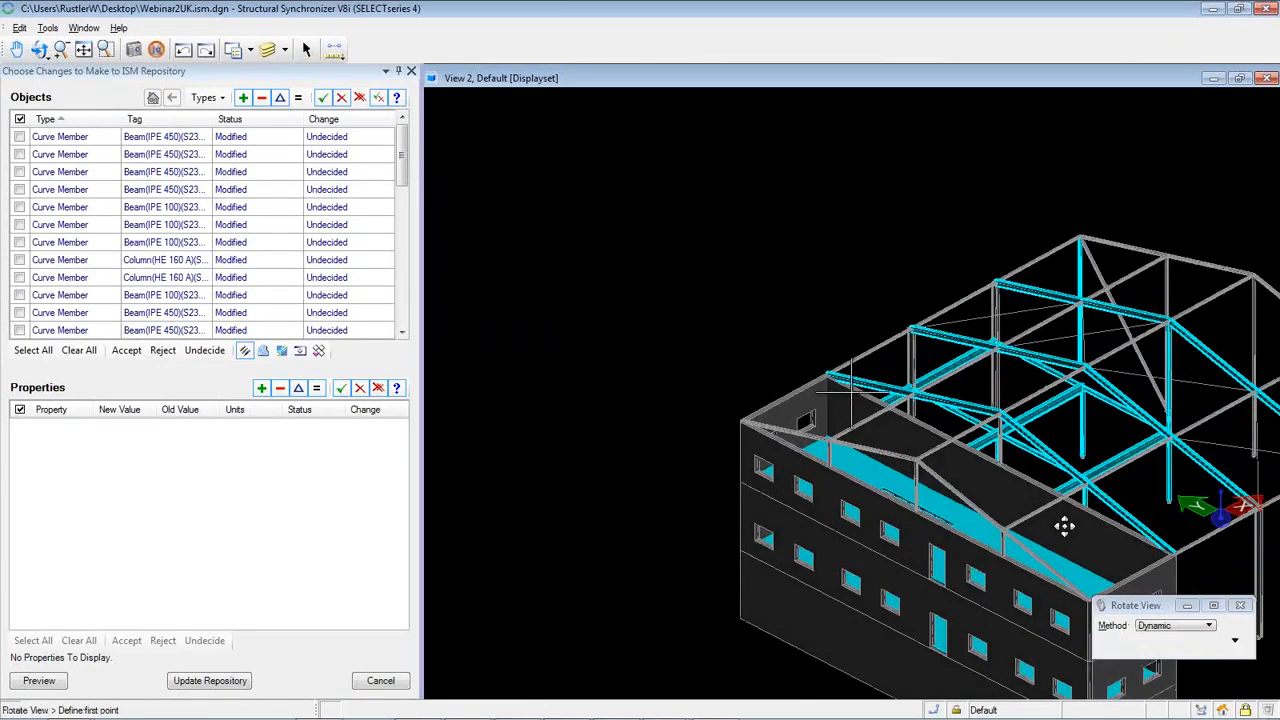
{"action": "left_click_drag", "start_coordinate": [920, 463], "coordinate": [716, 454]}
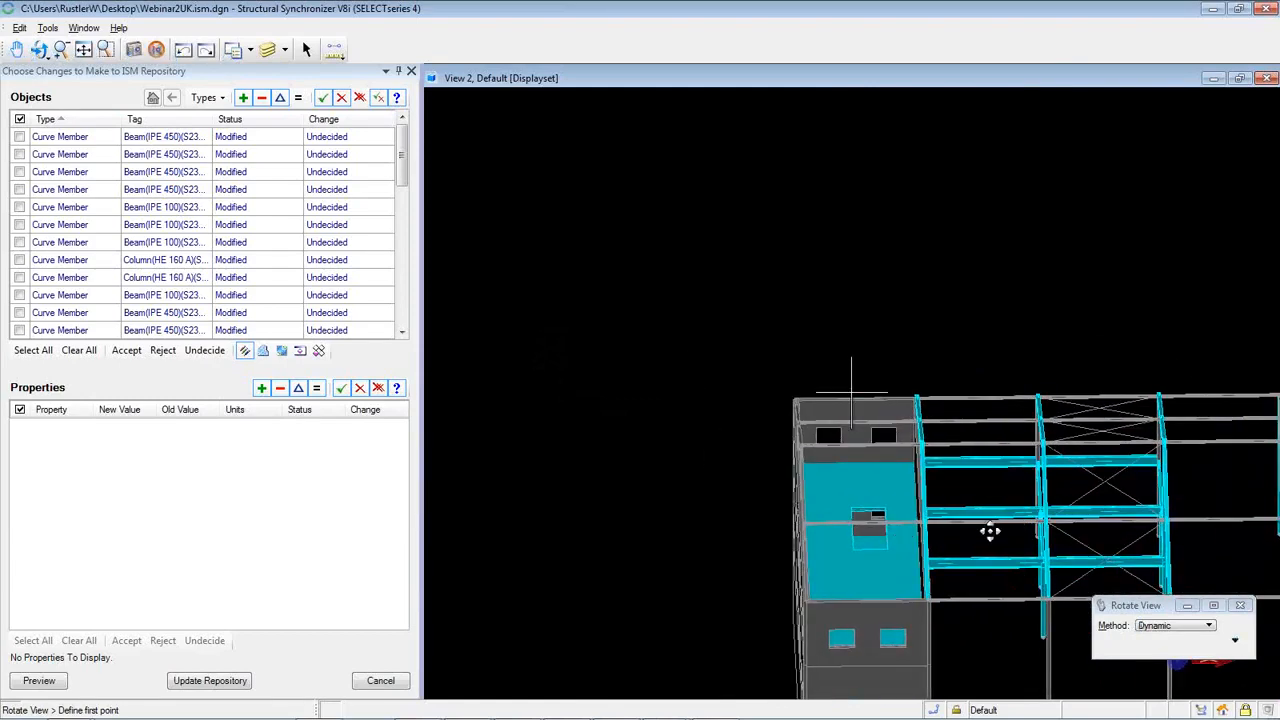
{"action": "right_click", "coordinate": [681, 511]}
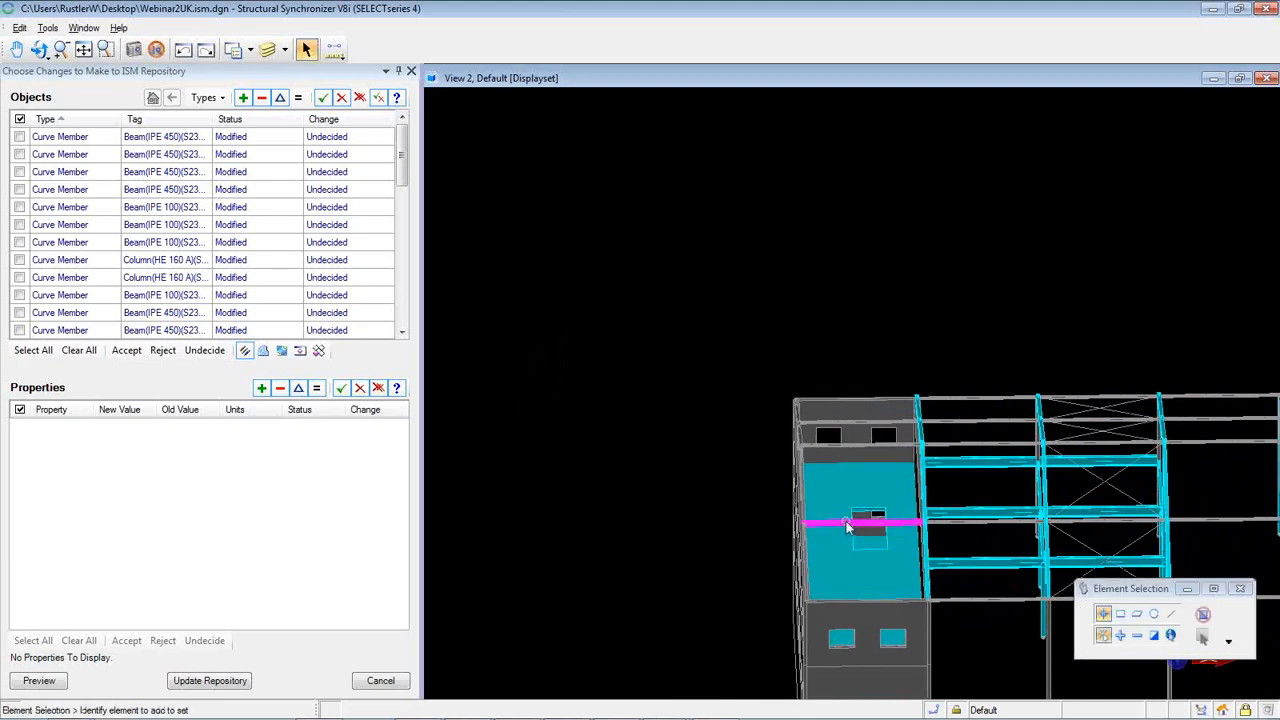
{"action": "middle_click_drag", "start_coordinate": [848, 527], "coordinate": [722, 343]}
{"action": "left_click", "coordinate": [881, 427]}
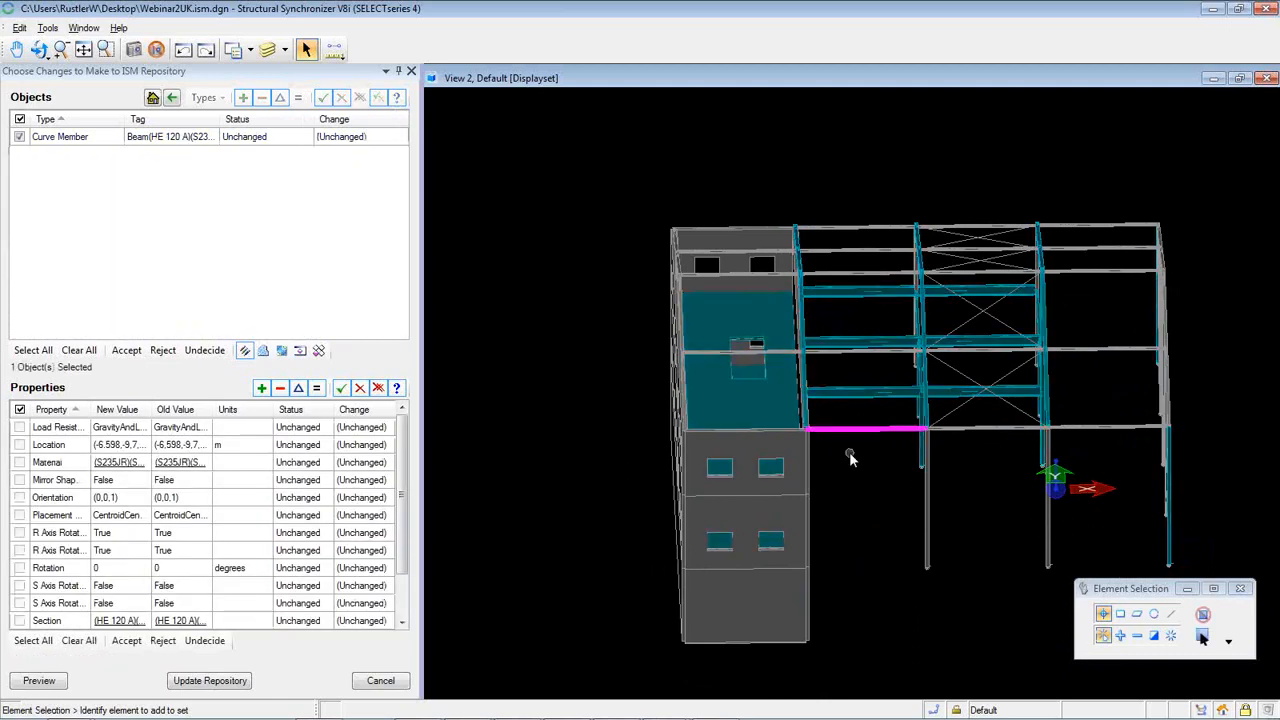
{"action": "left_click", "coordinate": [857, 469]}
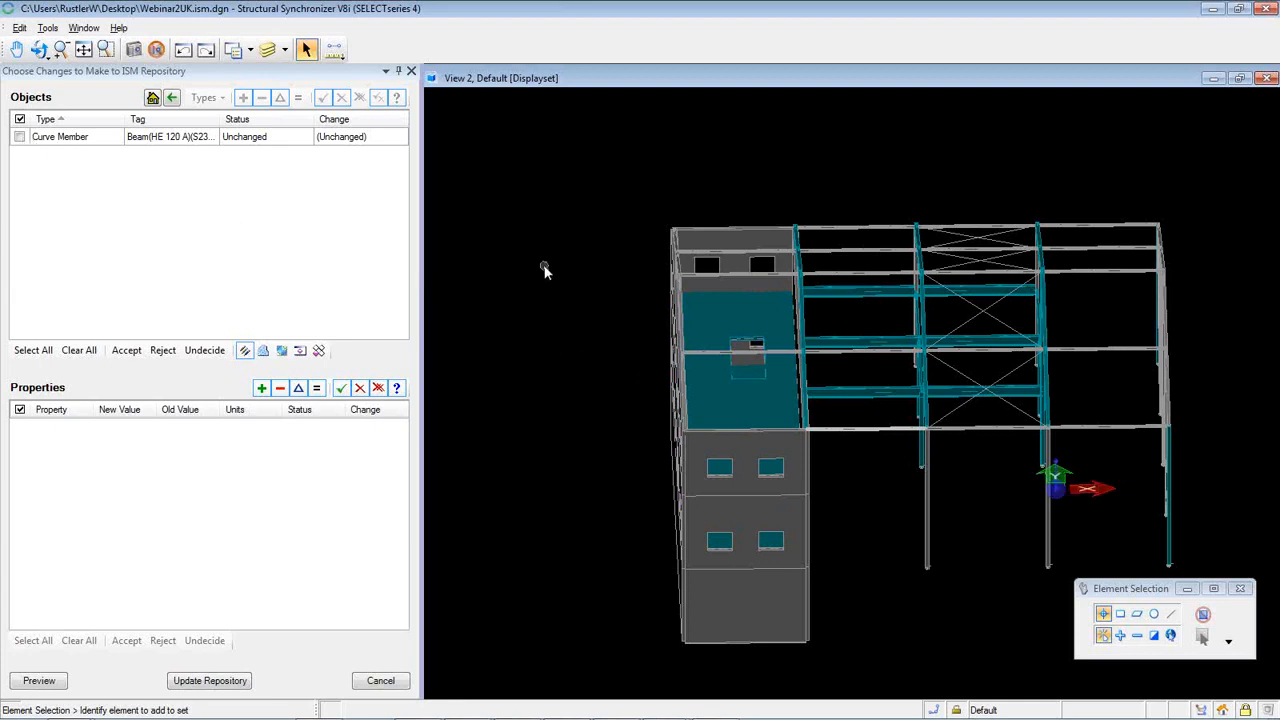
Fit the whole structure in an oblique view, select all of its objects and accept their changes
{"action": "left_click", "coordinate": [38, 50]}
{"action": "left_click_drag", "start_coordinate": [554, 260], "coordinate": [620, 320]}
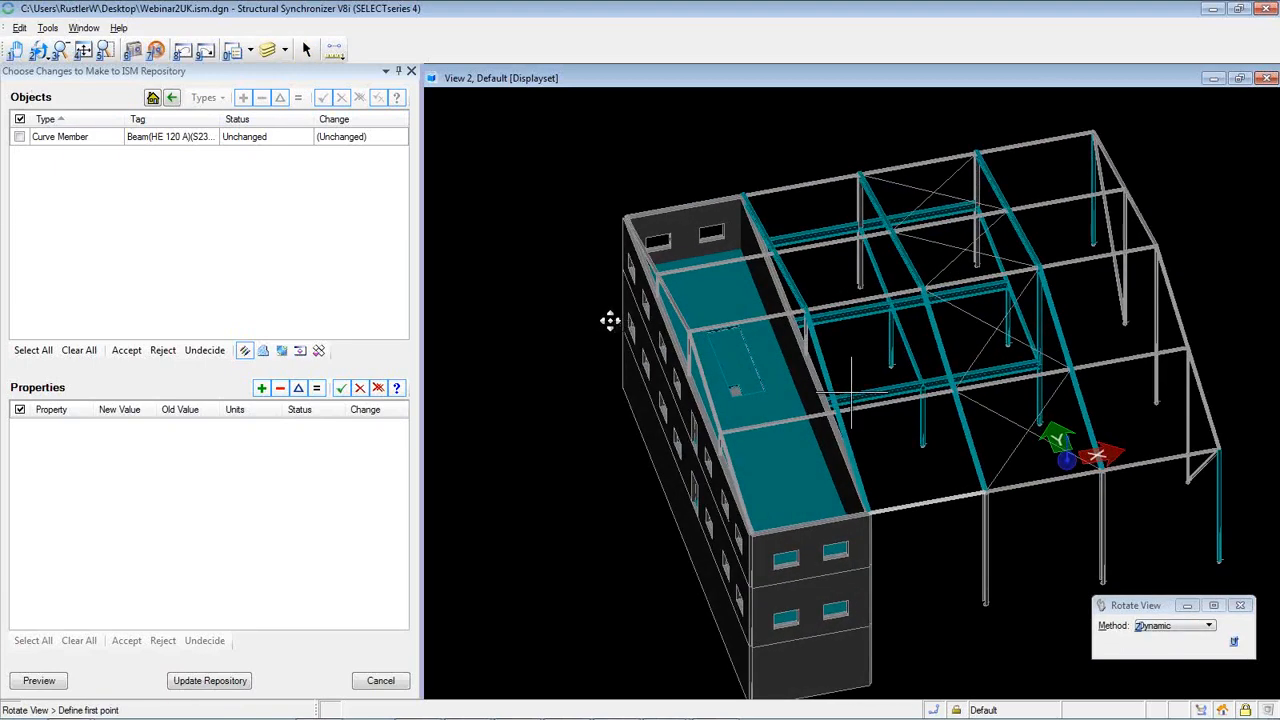
{"action": "right_click", "coordinate": [606, 326]}
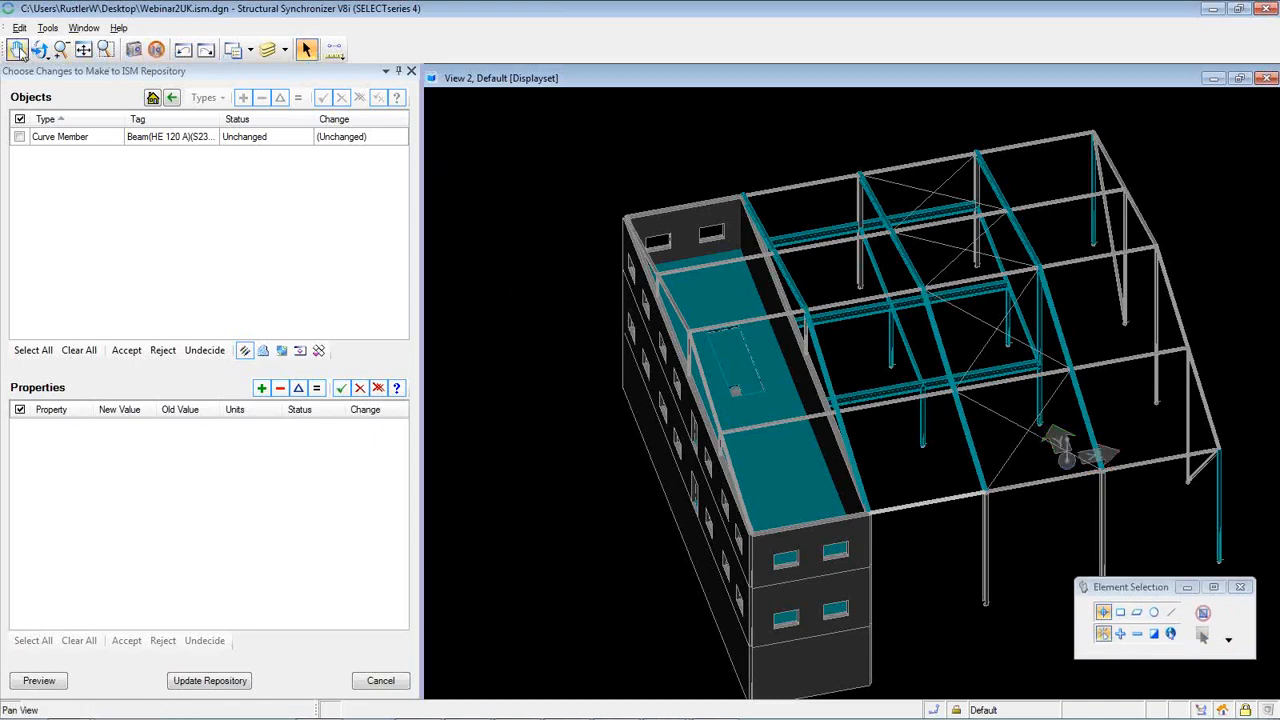
{"action": "left_click", "coordinate": [83, 50]}
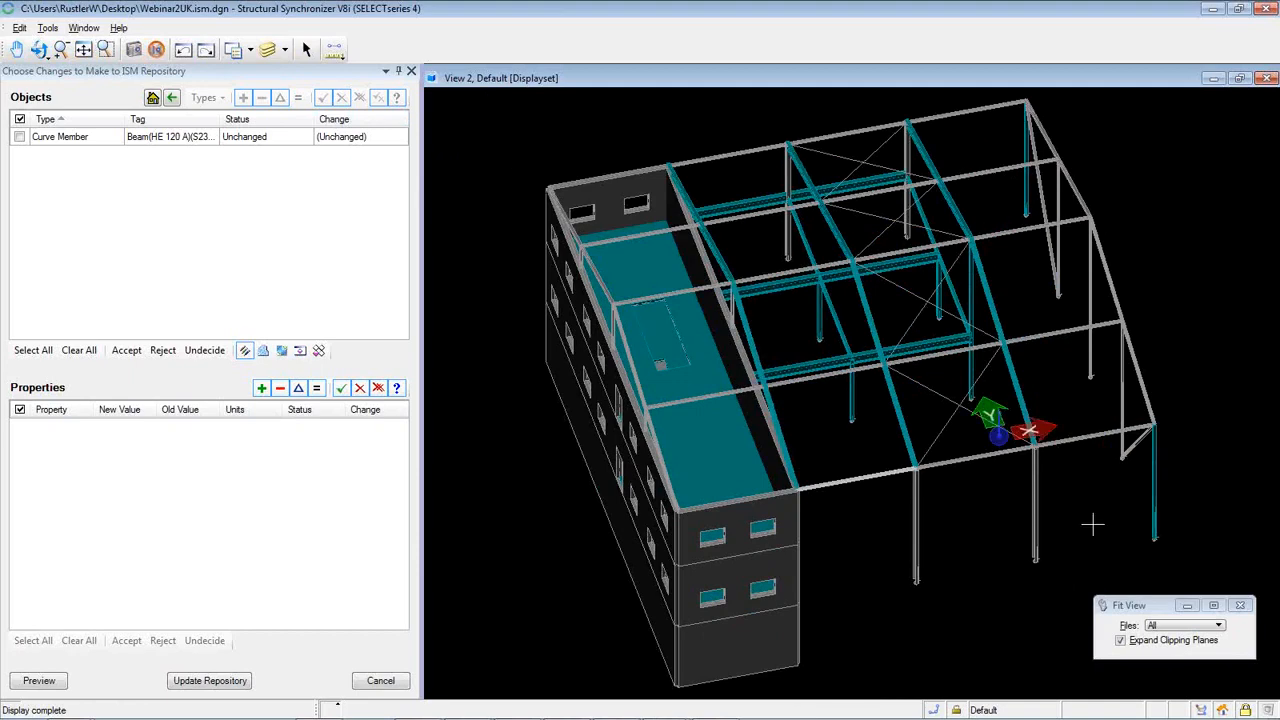
{"action": "left_click", "coordinate": [306, 49]}
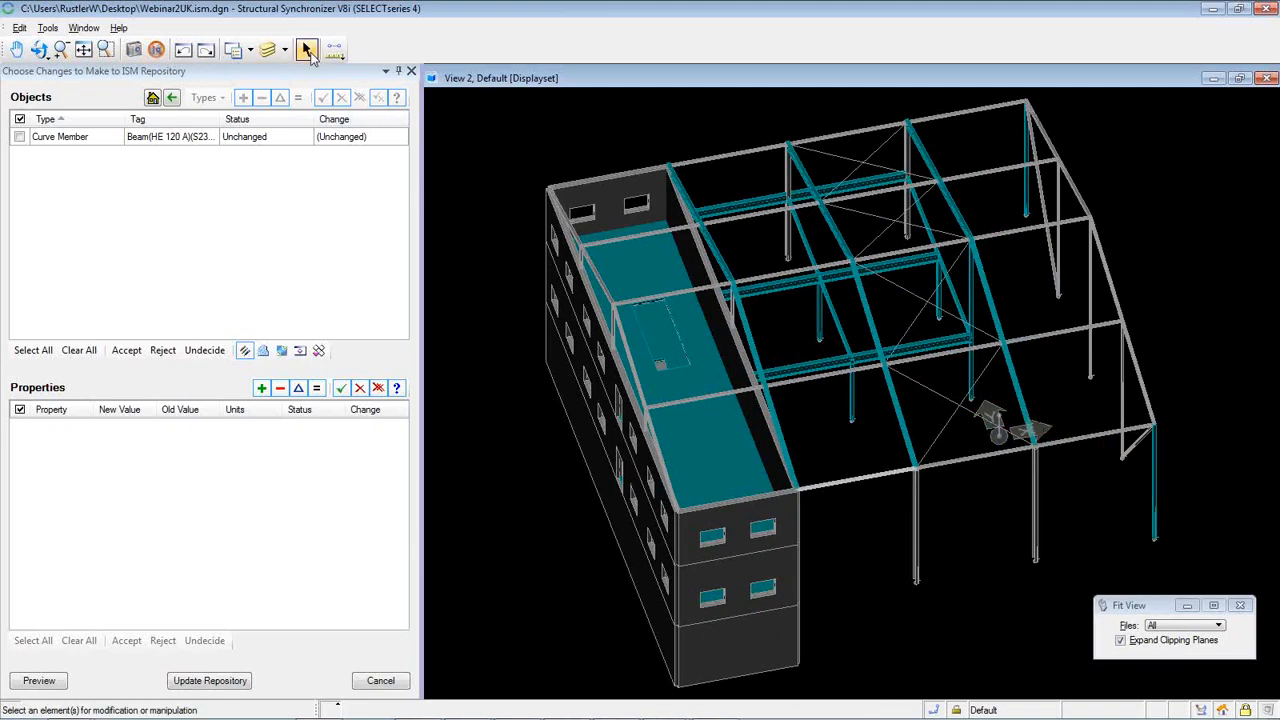
{"action": "left_click_drag", "start_coordinate": [453, 97], "coordinate": [1219, 690]}
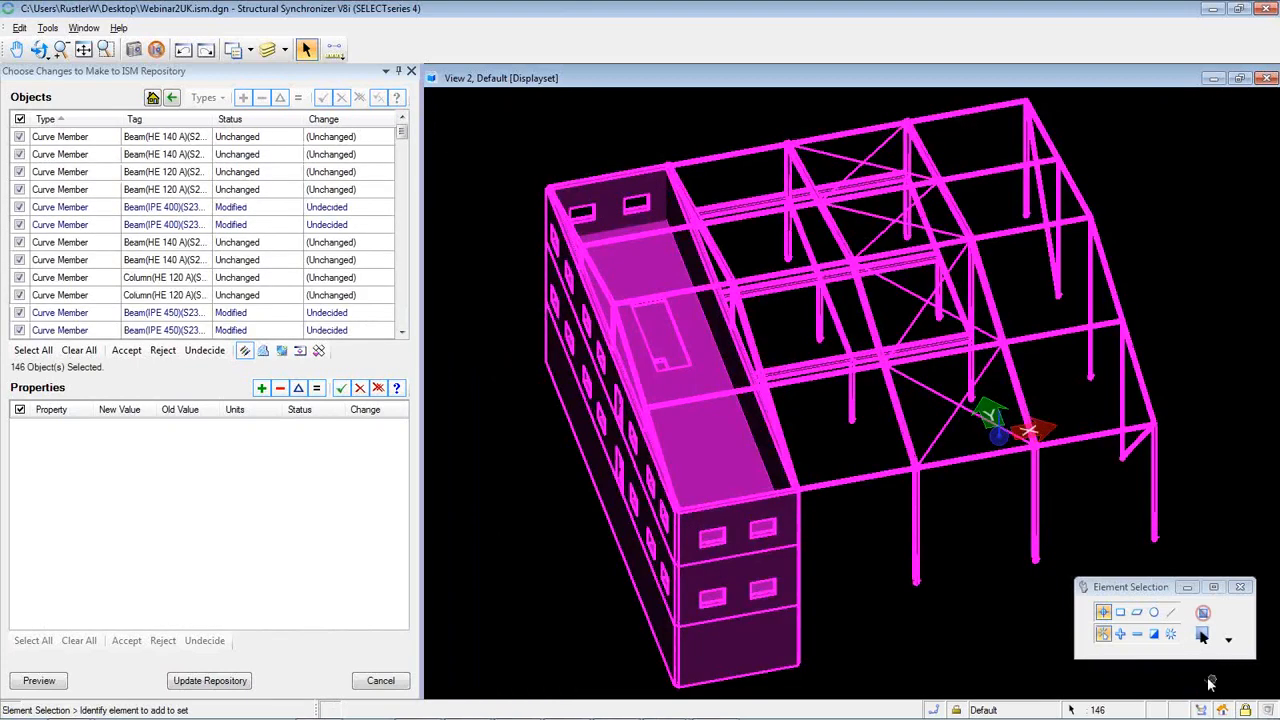
{"action": "left_click", "coordinate": [41, 354]}
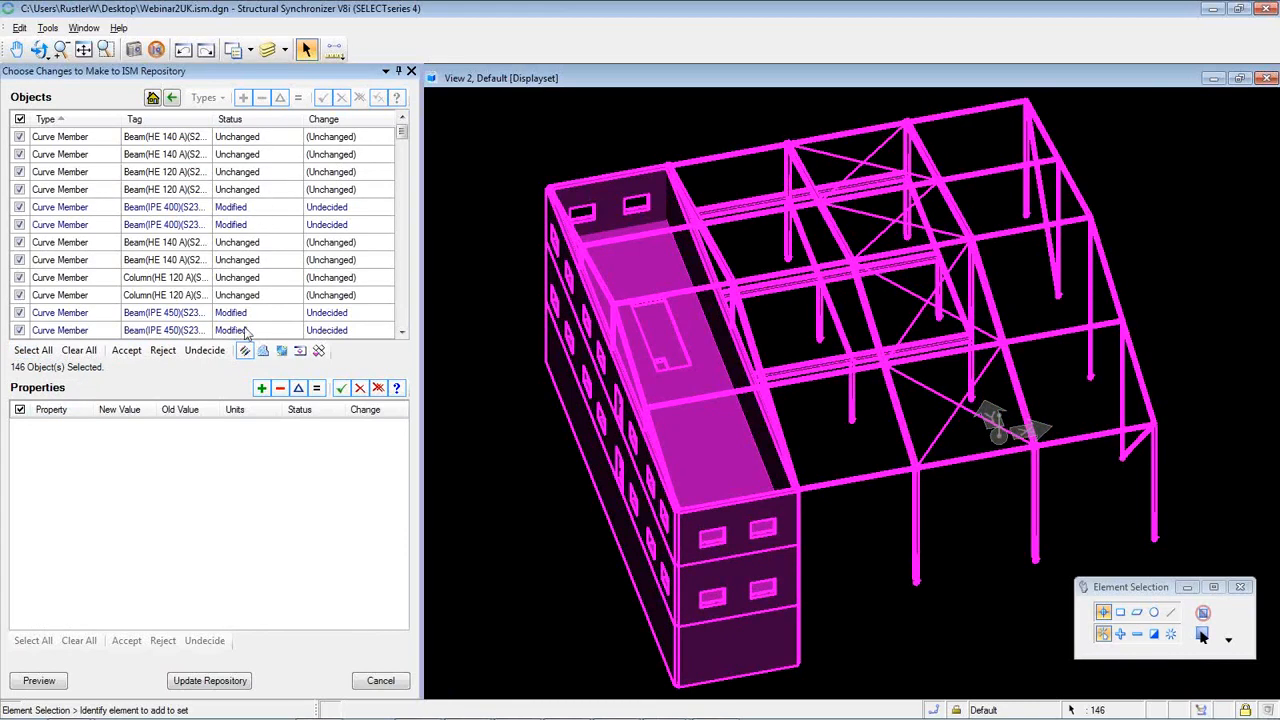
{"action": "left_click", "coordinate": [126, 350]}
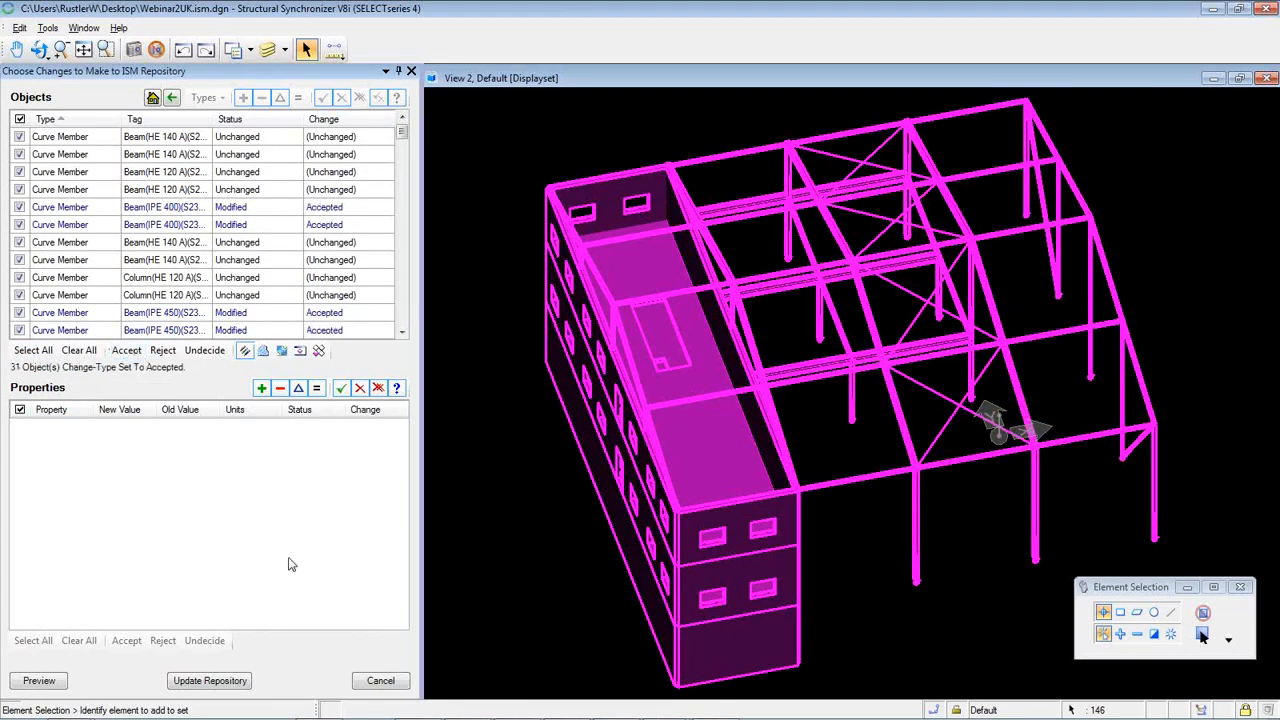
Update the ISM repository, rejecting the undecided changes, and enter a change description beginning with "Design 1." in the design history
{"action": "left_click", "coordinate": [202, 688]}
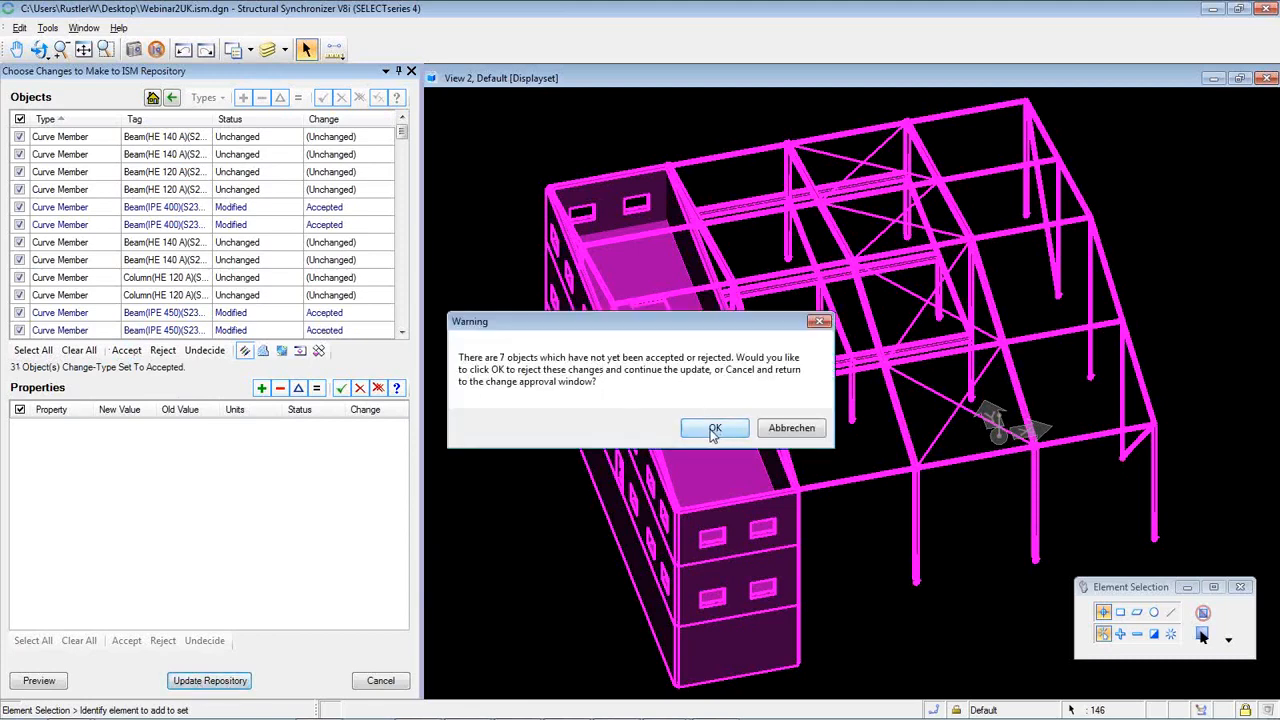
{"action": "left_click", "coordinate": [783, 431]}
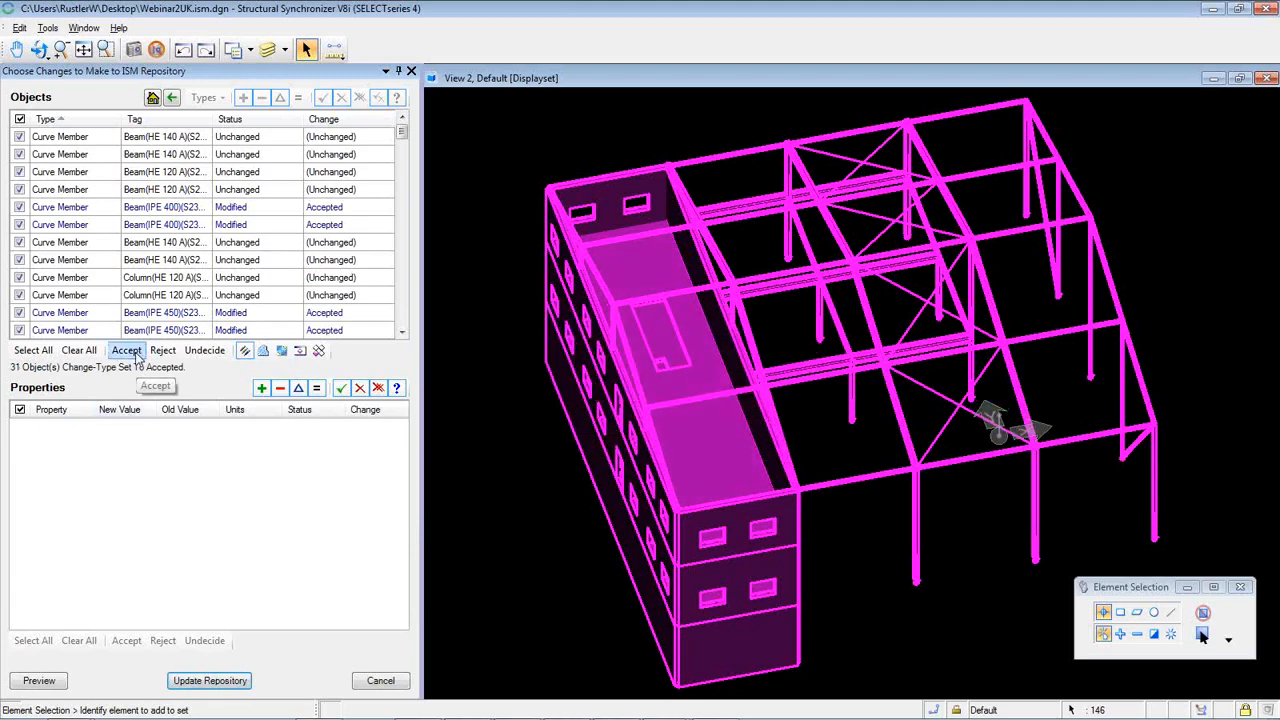
{"action": "left_click", "coordinate": [208, 682]}
{"action": "left_click", "coordinate": [716, 428]}
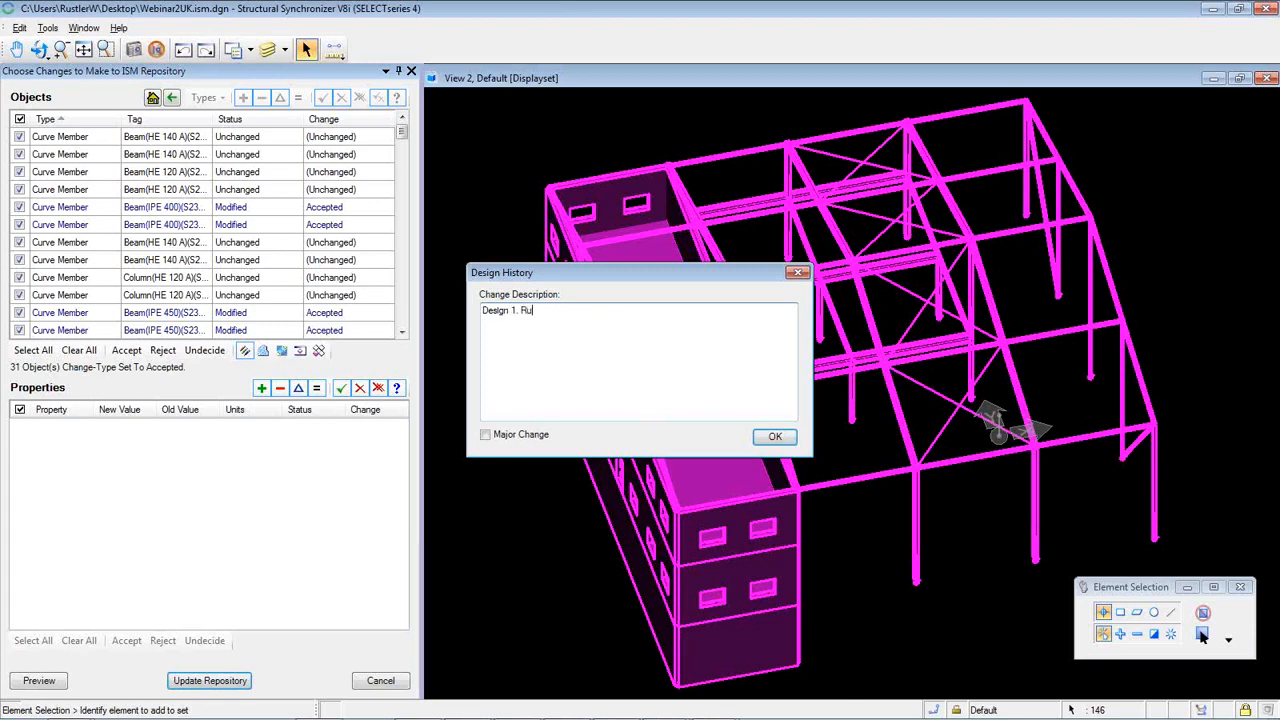
{"action": "left_click", "coordinate": [775, 437]}
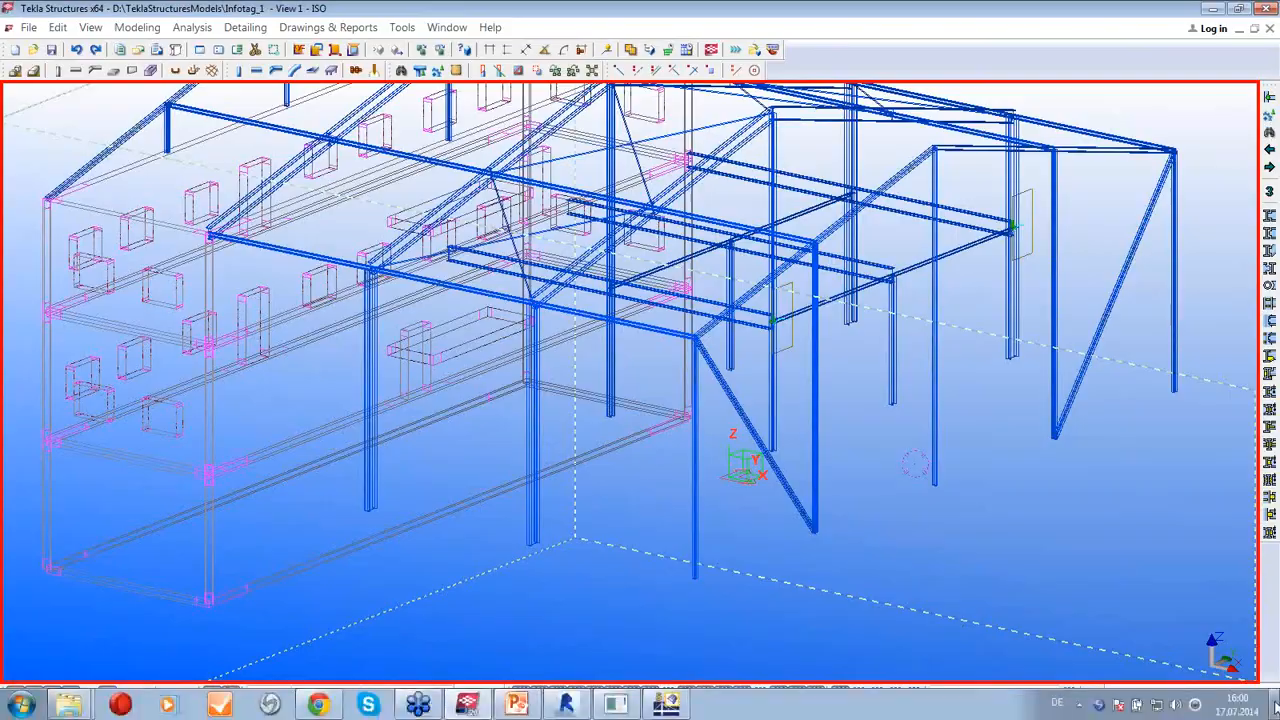
Look at the exported ISM file on the desktop, switch to Revit and open the 3D view "3D no loads" with the whole structure in sight
{"action": "left_click", "coordinate": [1274, 712]}
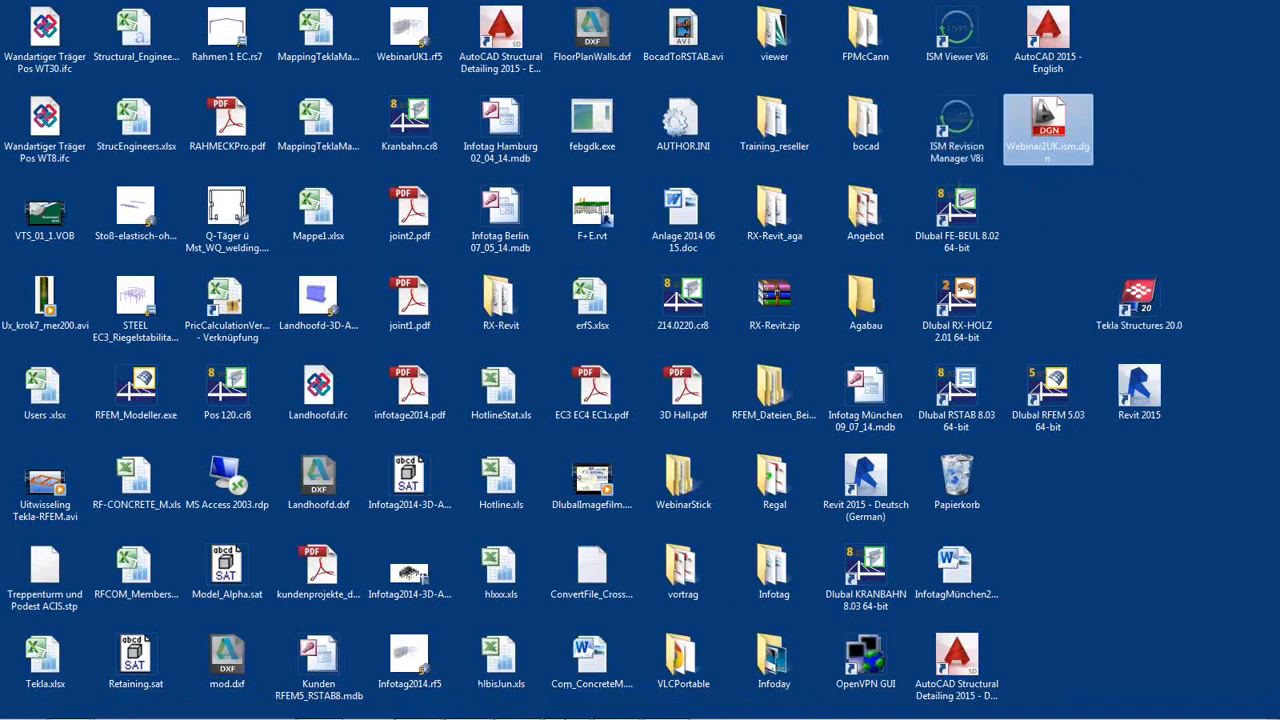
{"action": "left_click", "coordinate": [562, 705]}
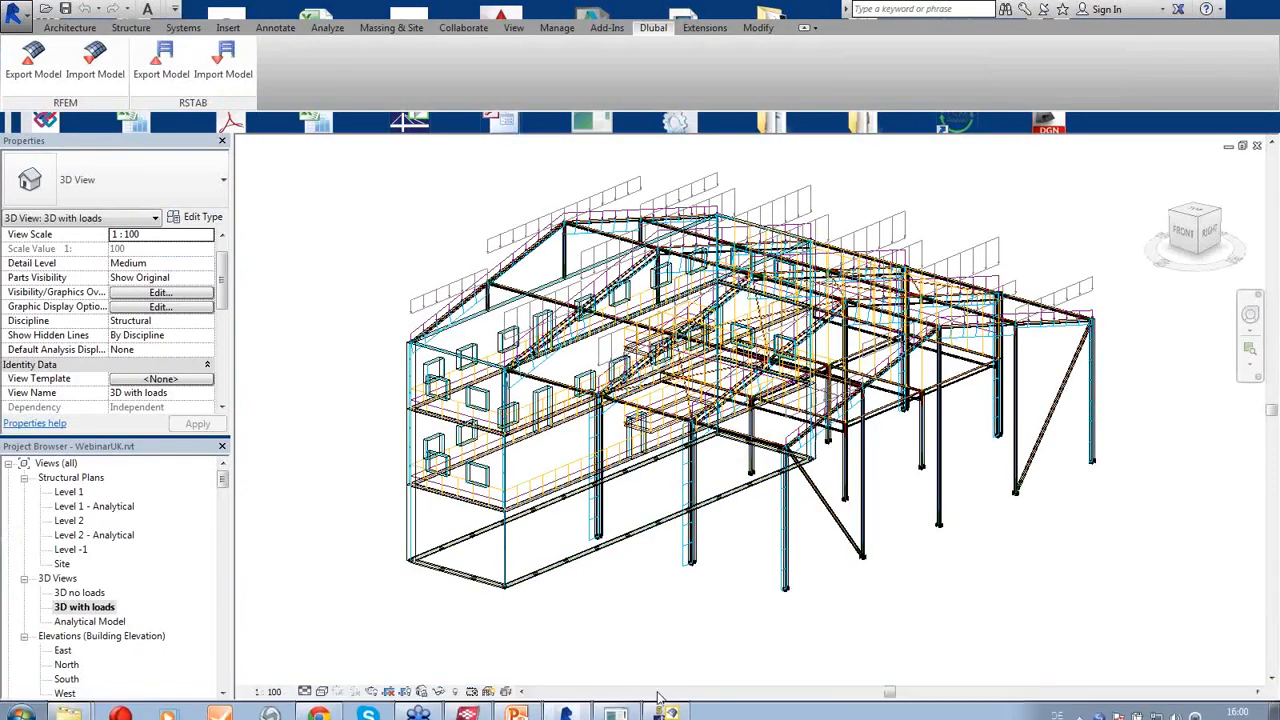
{"action": "middle_click_drag", "start_coordinate": [617, 598], "coordinate": [698, 582], "text": "shift"}
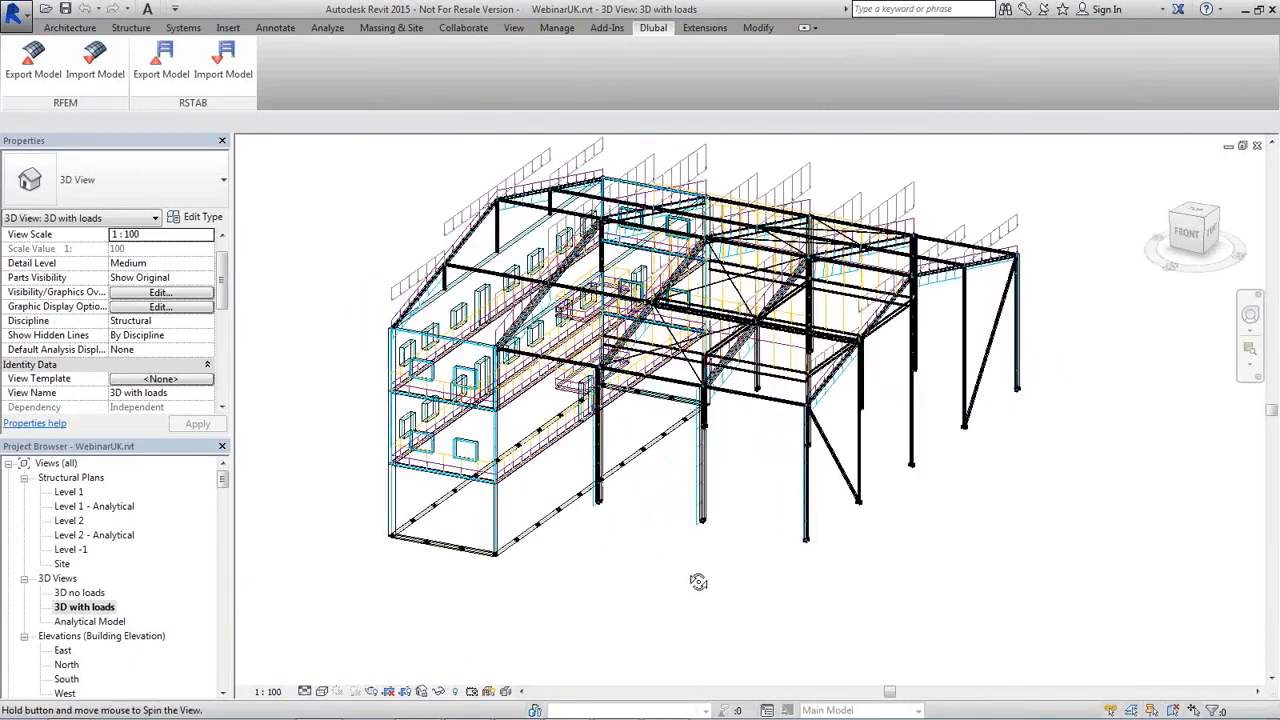
{"action": "double_click", "coordinate": [79, 592]}
{"action": "scroll", "coordinate": [620, 543], "scroll_direction": "down", "scroll_amount": 3}
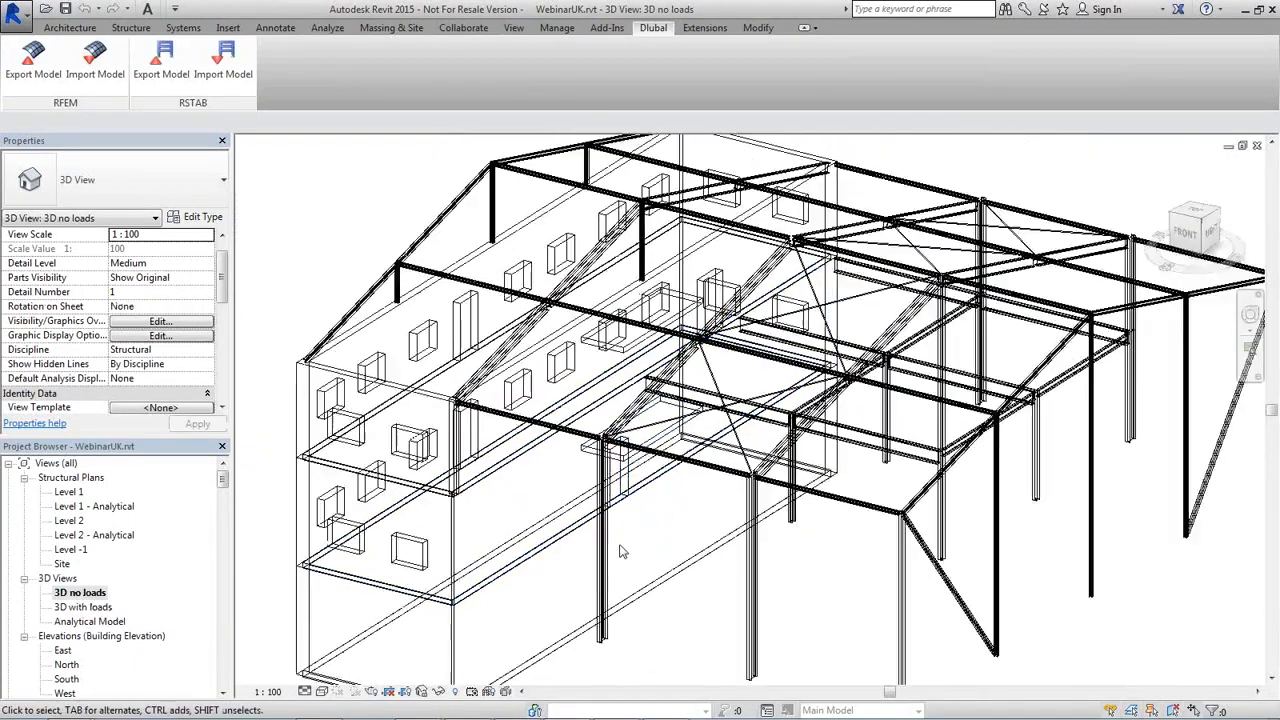
{"action": "middle_click_drag", "start_coordinate": [672, 572], "coordinate": [724, 445]}
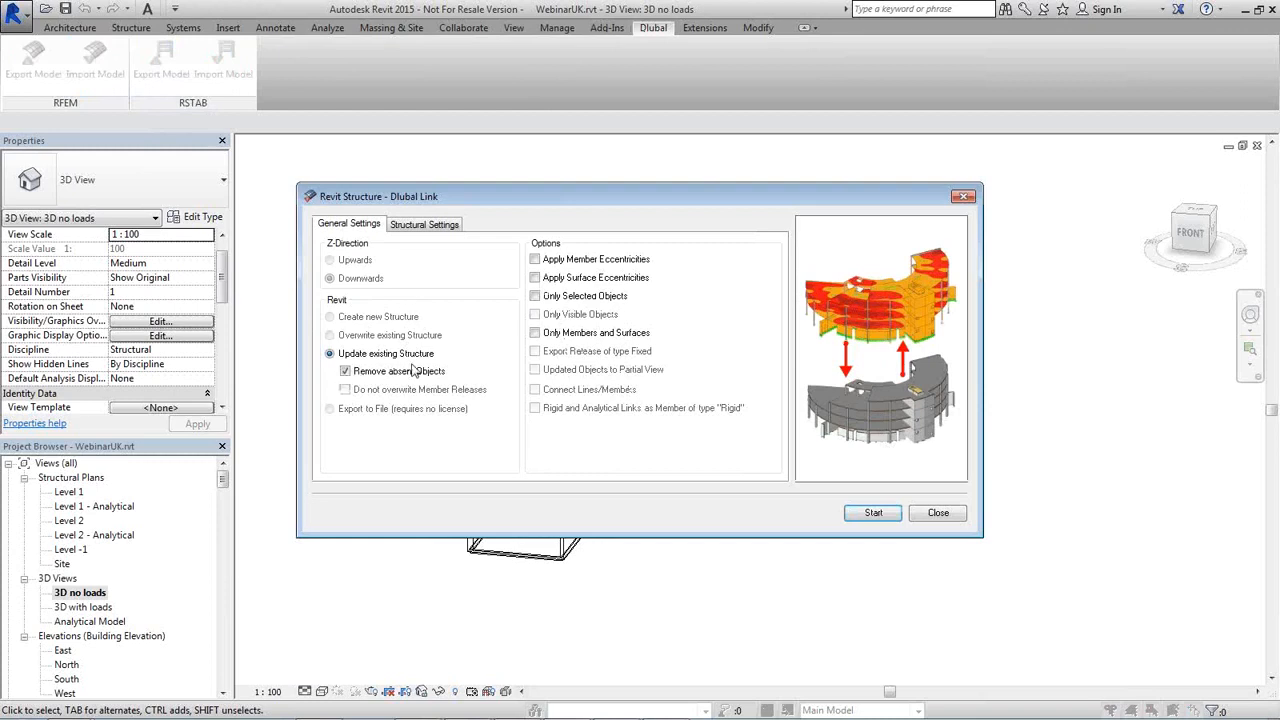
Update the existing Revit structure from the RFEM model without applying the loads, accepting the off-axis sketch warning and closing the import log
{"action": "left_click", "coordinate": [427, 225]}
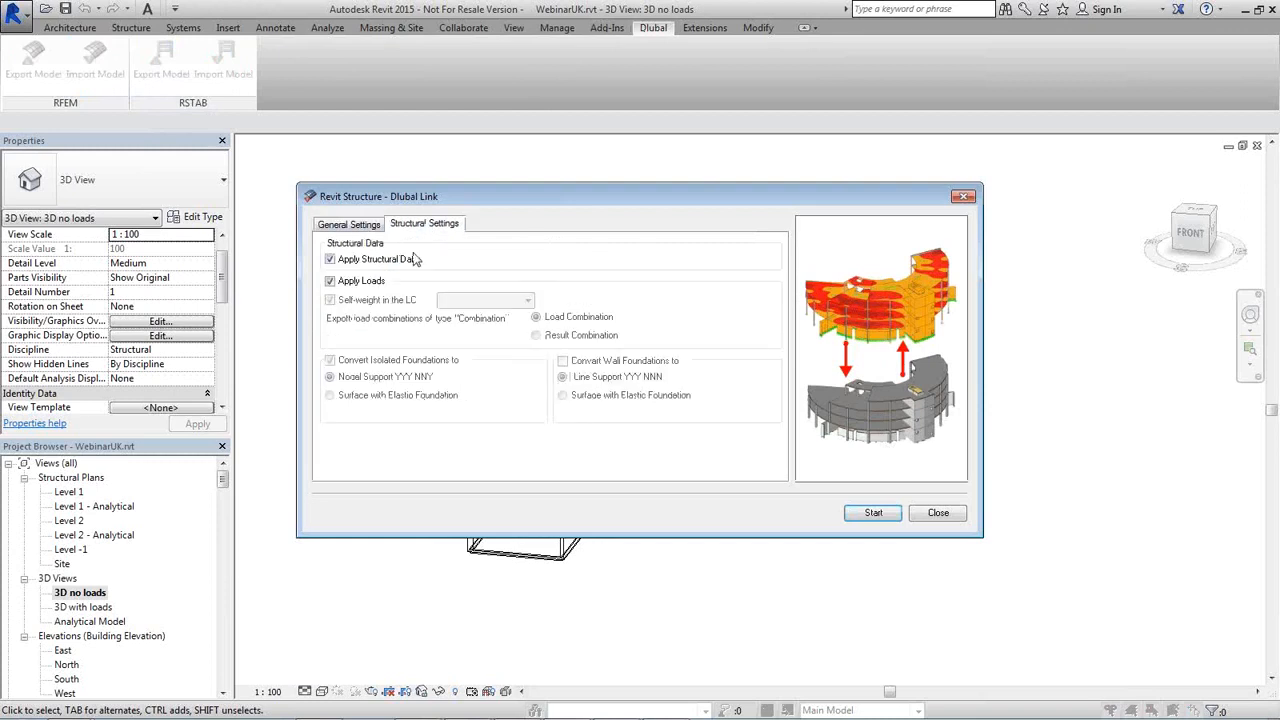
{"action": "left_click", "coordinate": [331, 281]}
{"action": "left_click_drag", "start_coordinate": [680, 197], "coordinate": [339, 156]}
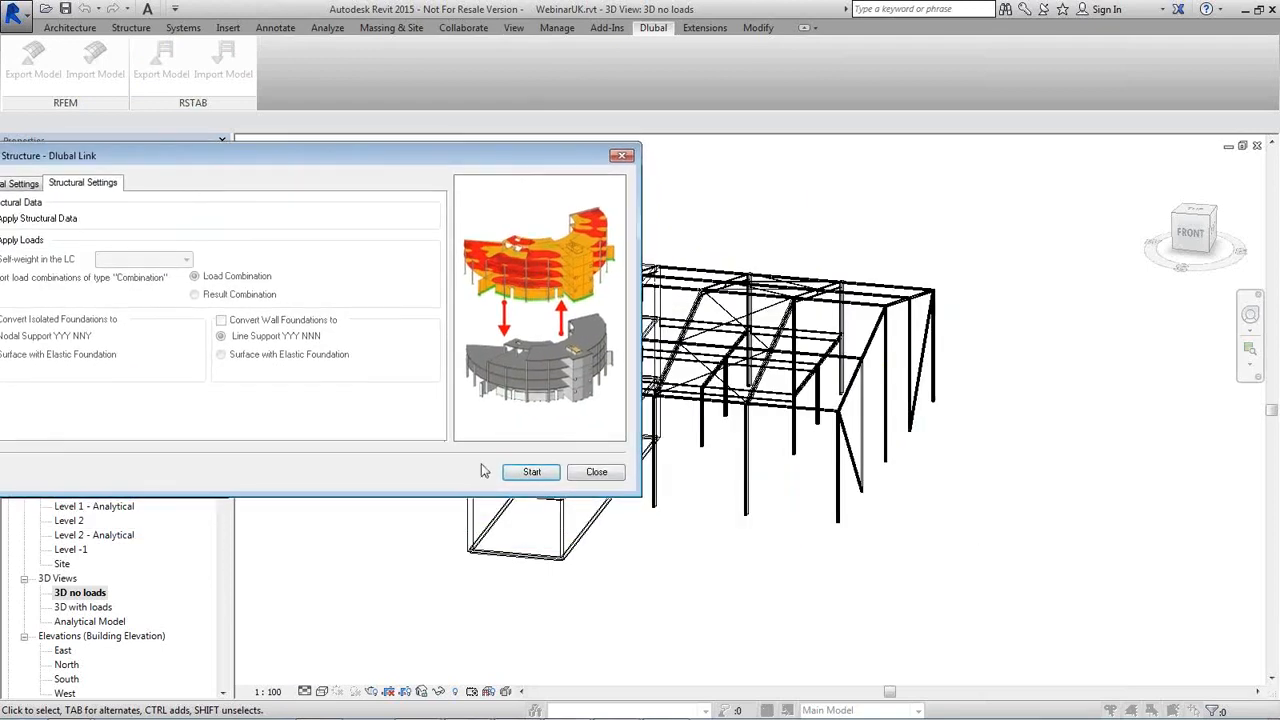
{"action": "left_click", "coordinate": [532, 473]}
{"action": "left_click_drag", "start_coordinate": [660, 214], "coordinate": [321, 193]}
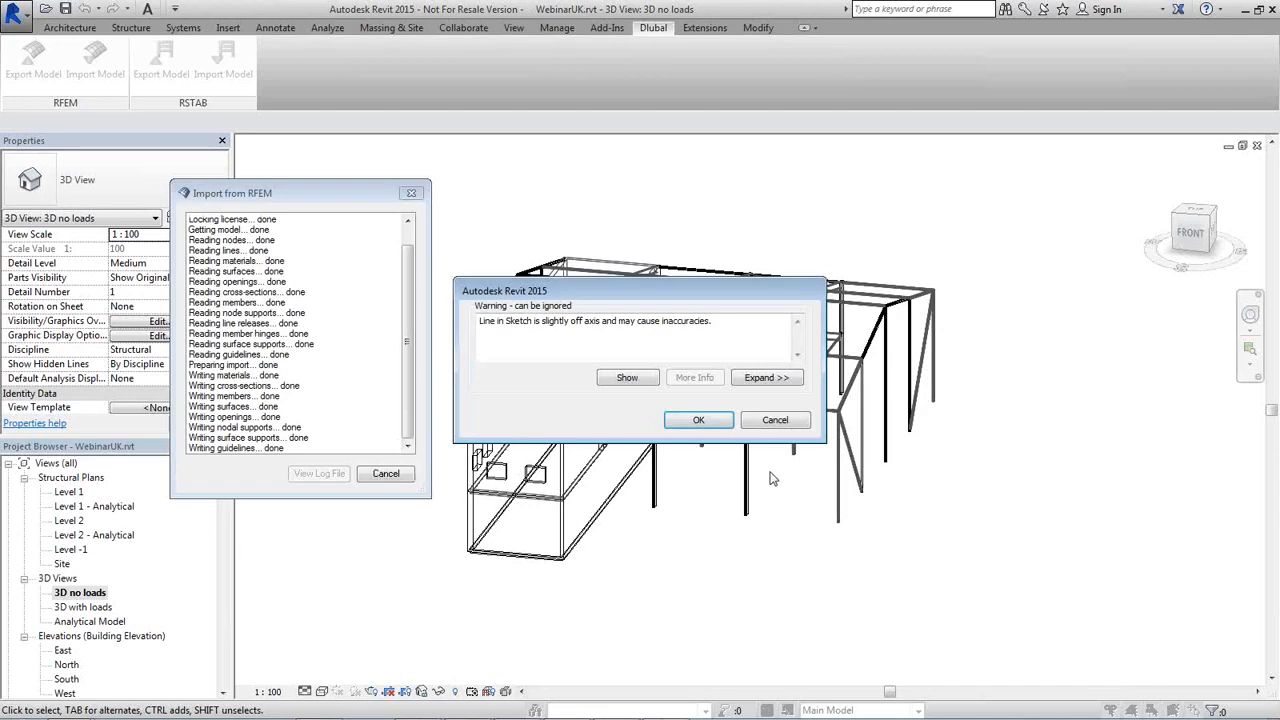
{"action": "left_click", "coordinate": [698, 420]}
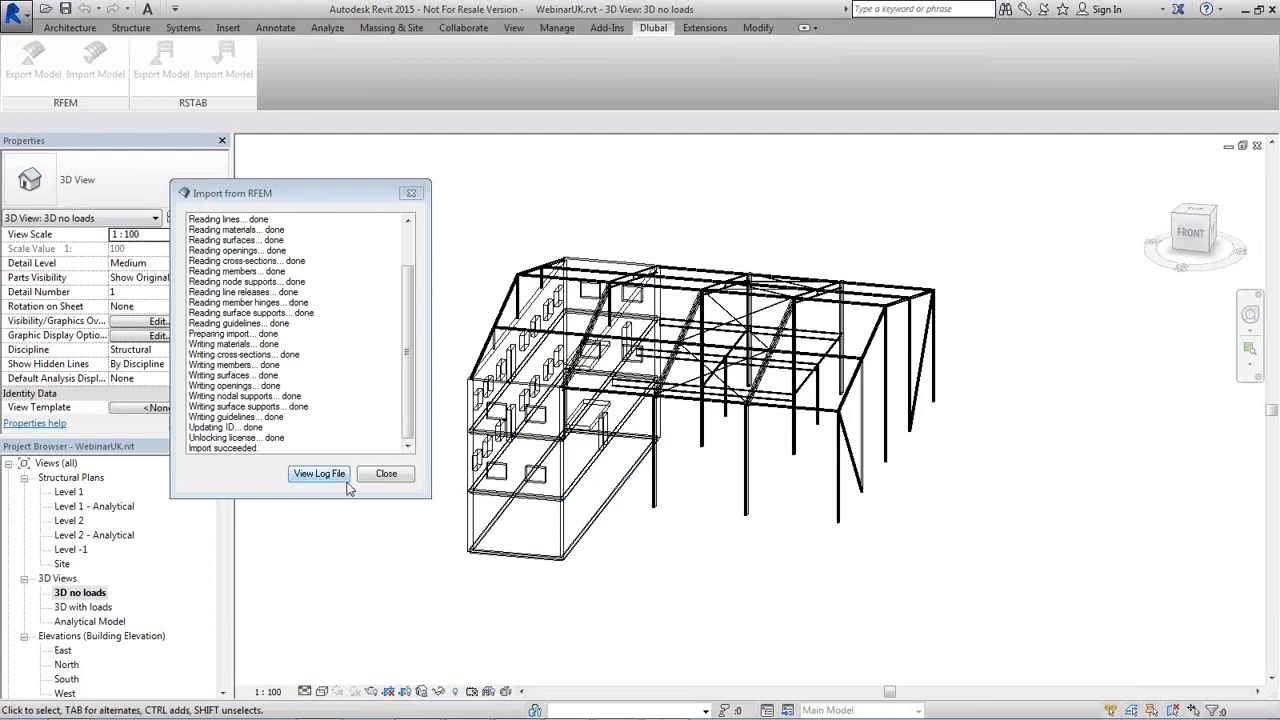
{"action": "left_click", "coordinate": [385, 476]}
Inspect the updated structure in the 3D view and check the cross-sections of an intermediate floor beam and a sloped roof beam beside the concrete building
{"action": "middle_click_drag", "start_coordinate": [752, 540], "coordinate": [790, 488]}
{"action": "scroll", "coordinate": [815, 383], "scroll_direction": "up", "scroll_amount": 2}
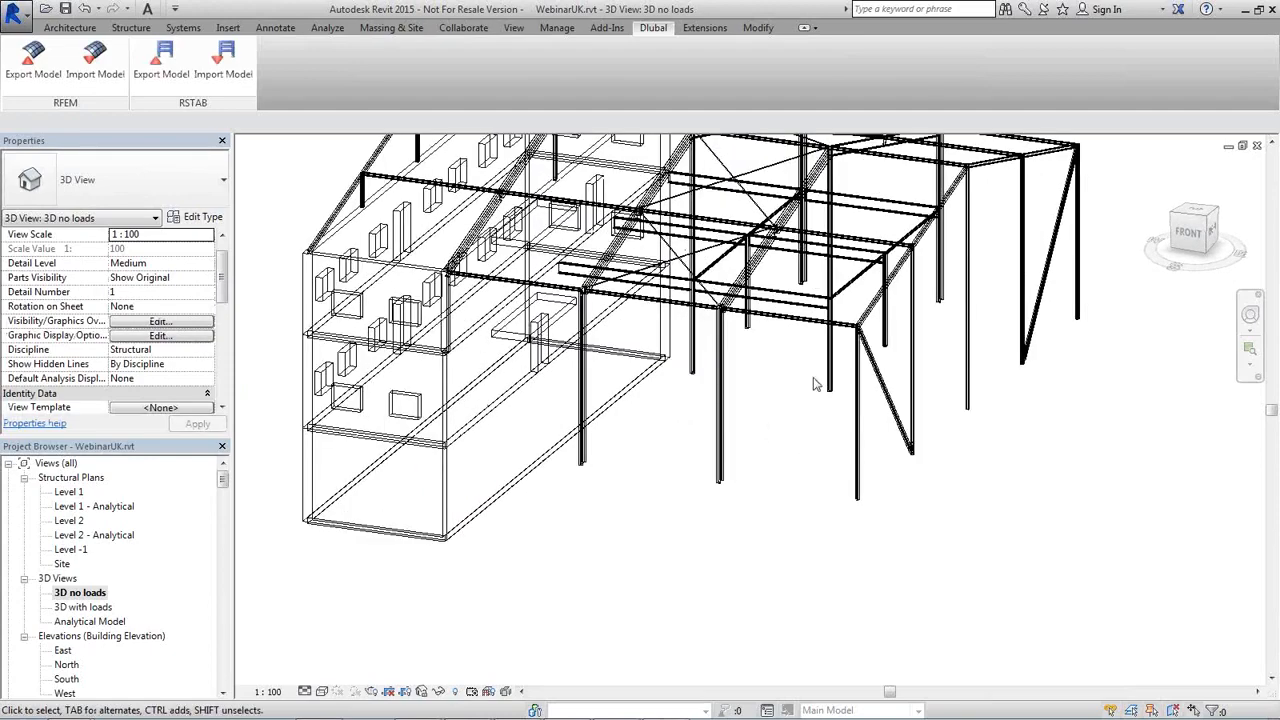
{"action": "left_click", "coordinate": [858, 288]}
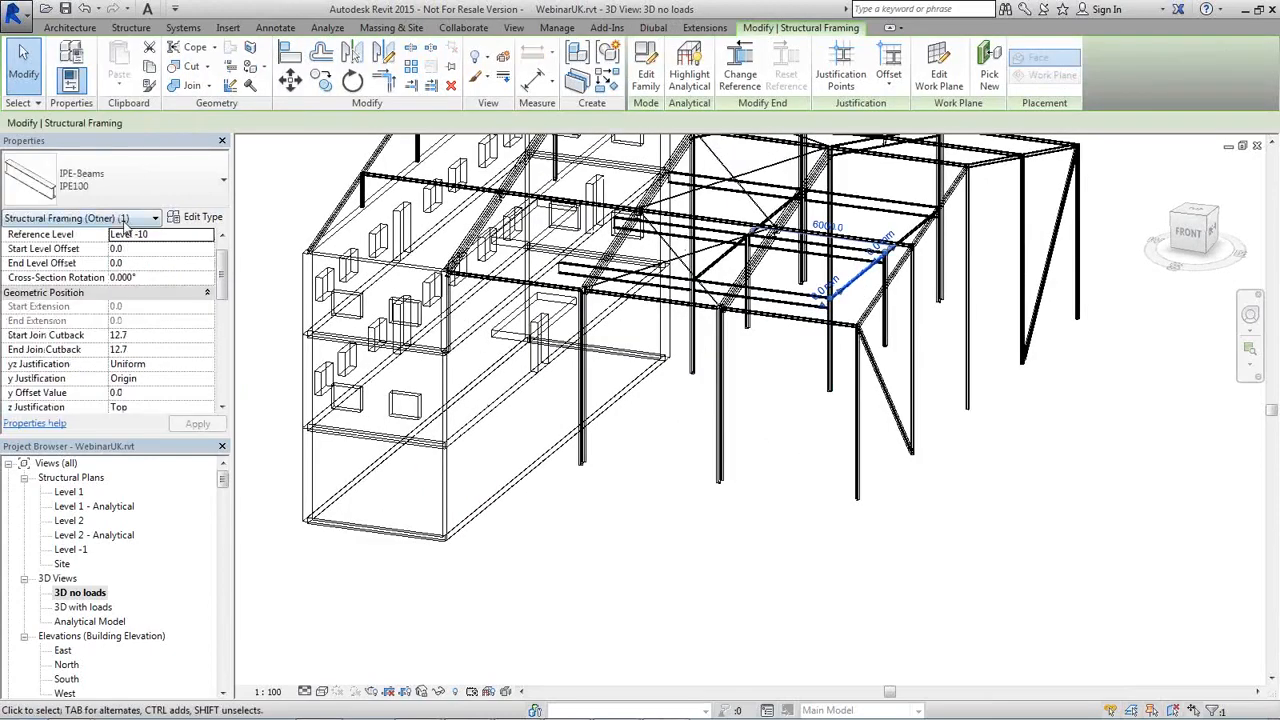
{"action": "middle_click_drag", "start_coordinate": [764, 557], "coordinate": [770, 654]}
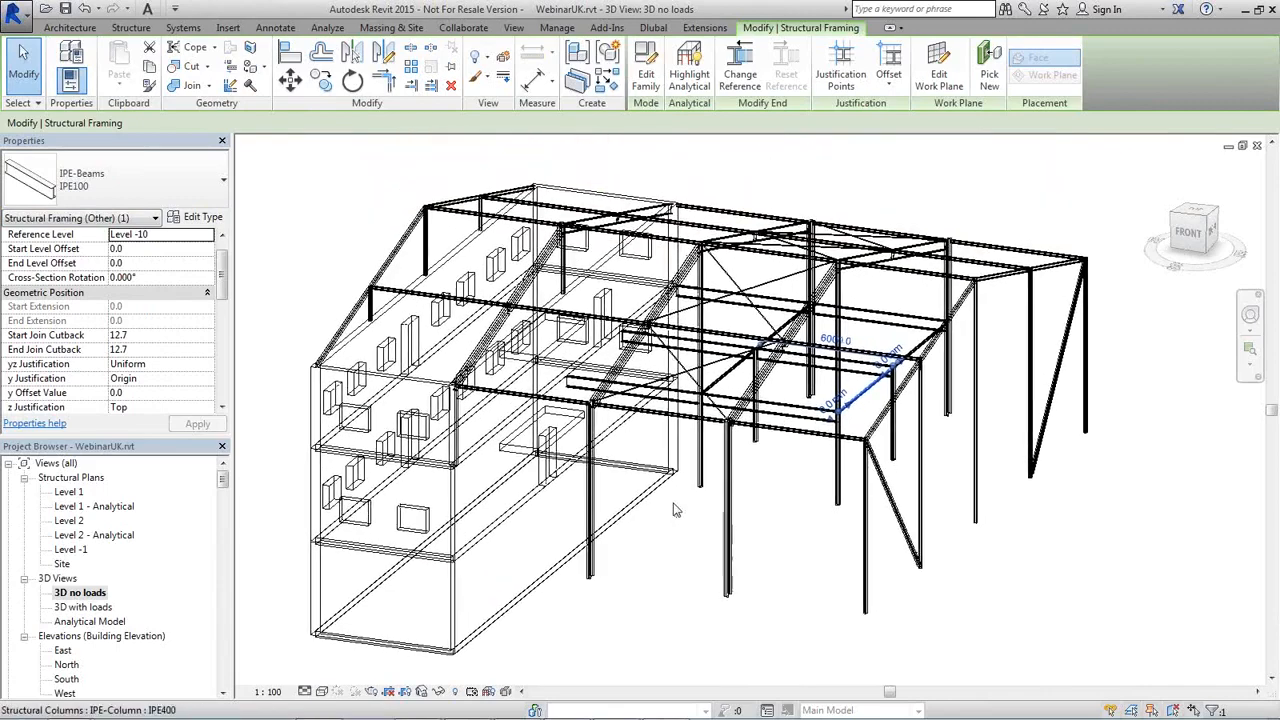
{"action": "scroll", "coordinate": [675, 504], "scroll_direction": "up", "scroll_amount": 3}
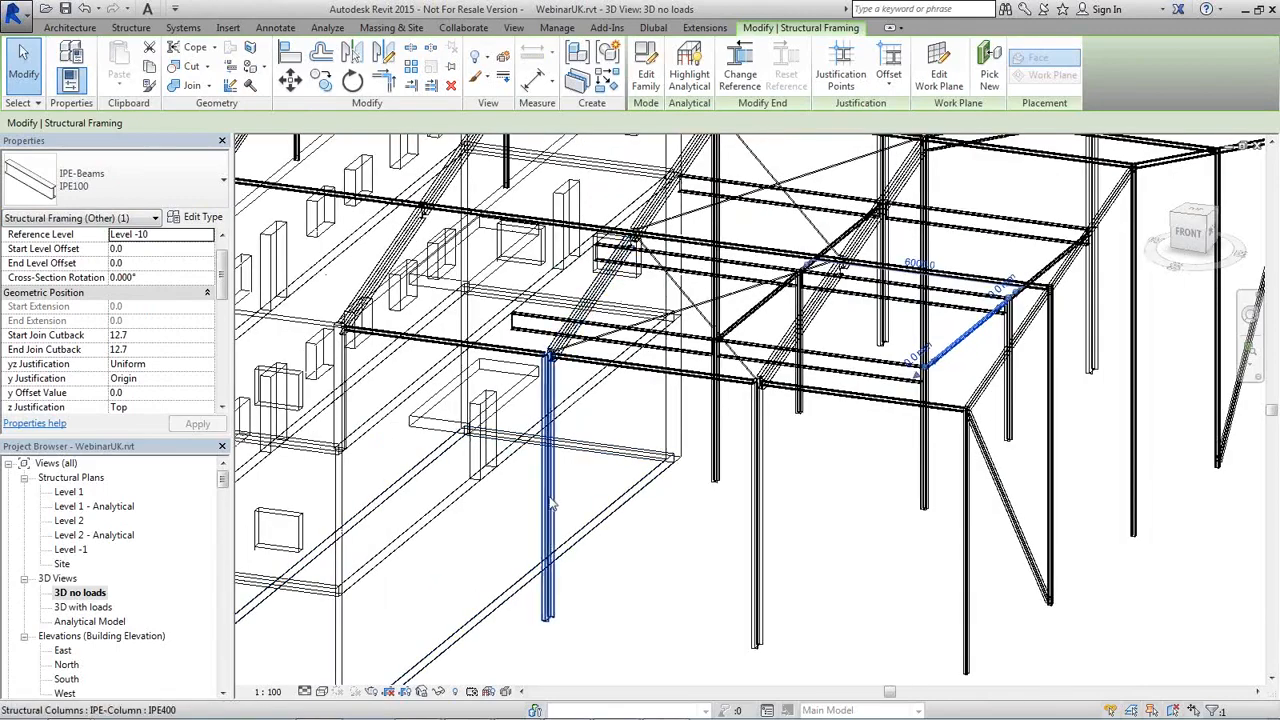
{"action": "left_click", "coordinate": [386, 278]}
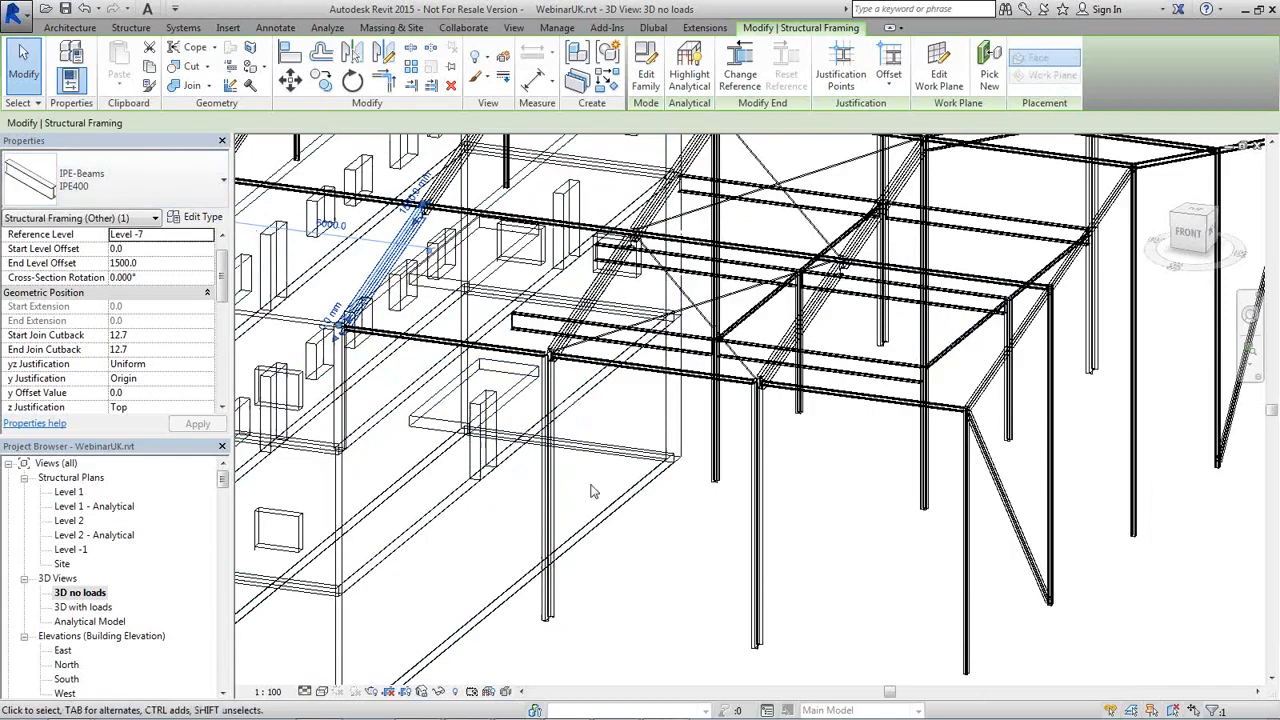
{"action": "left_click", "coordinate": [858, 536]}
{"action": "scroll", "coordinate": [860, 535], "scroll_direction": "down", "scroll_amount": 2}
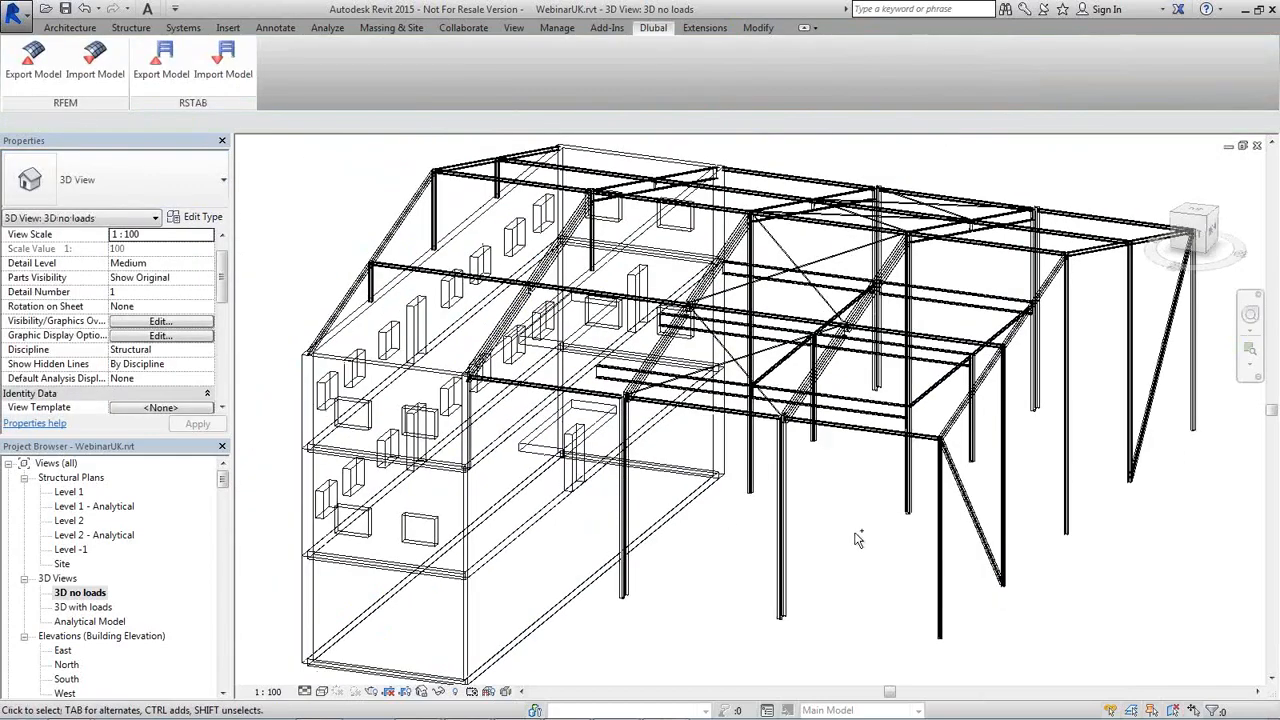
{"action": "middle_click_drag", "start_coordinate": [856, 535], "coordinate": [824, 531], "text": "shift"}
{"action": "scroll", "coordinate": [824, 531], "scroll_direction": "down", "scroll_amount": 3}
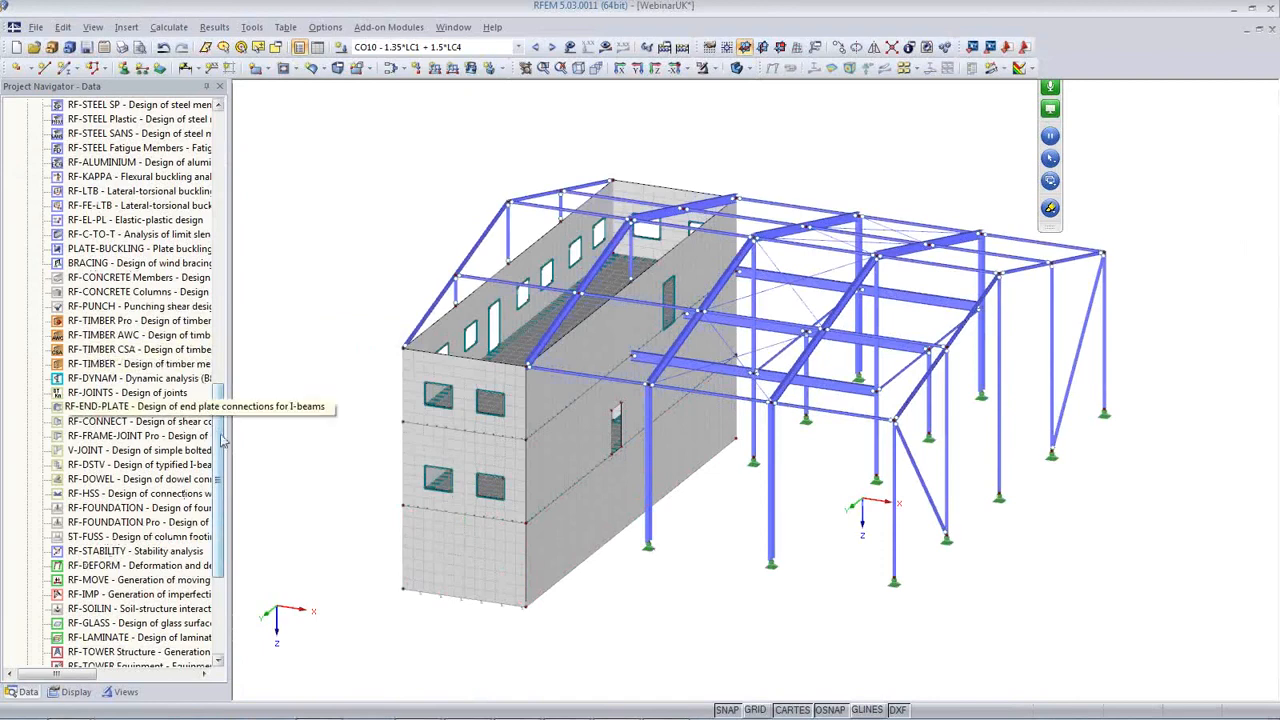
Switch to RFEM, open the RF-FRAME-JOINT Pro module and assign nodes 25 and 27 to the knee joint
{"action": "scroll", "coordinate": [140, 510], "scroll_direction": "down", "scroll_amount": 5}
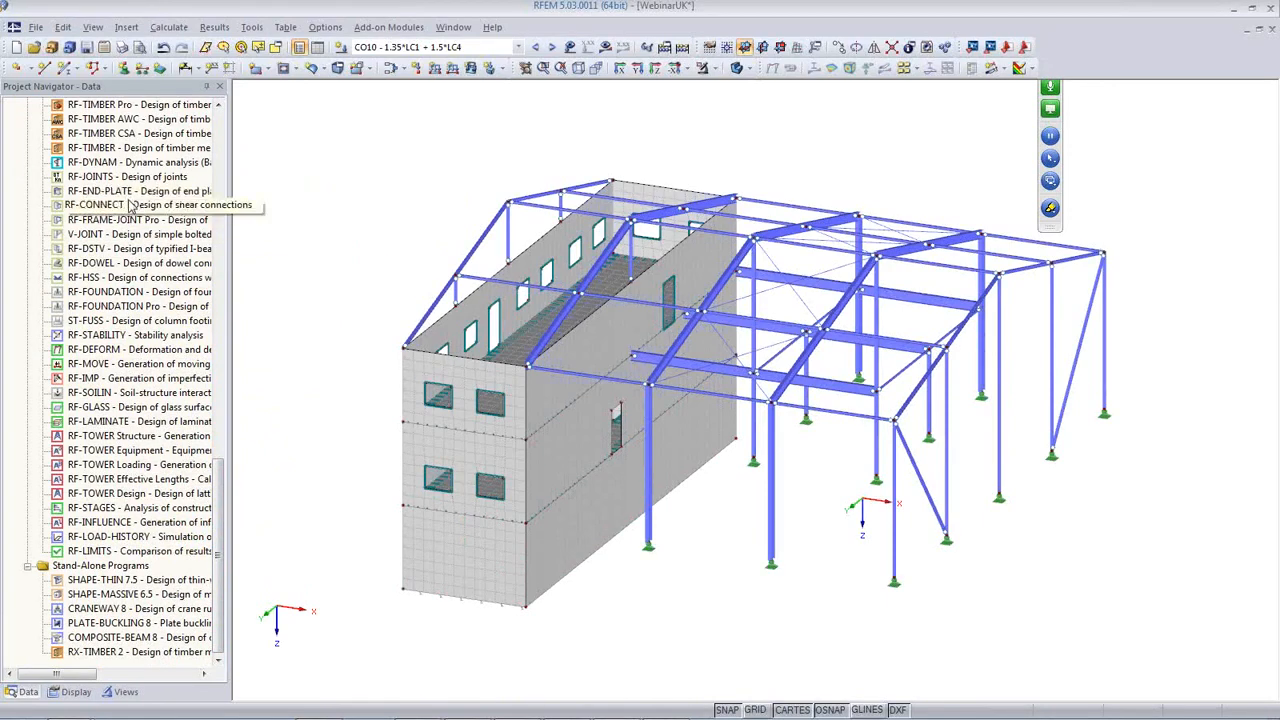
{"action": "double_click", "coordinate": [128, 191]}
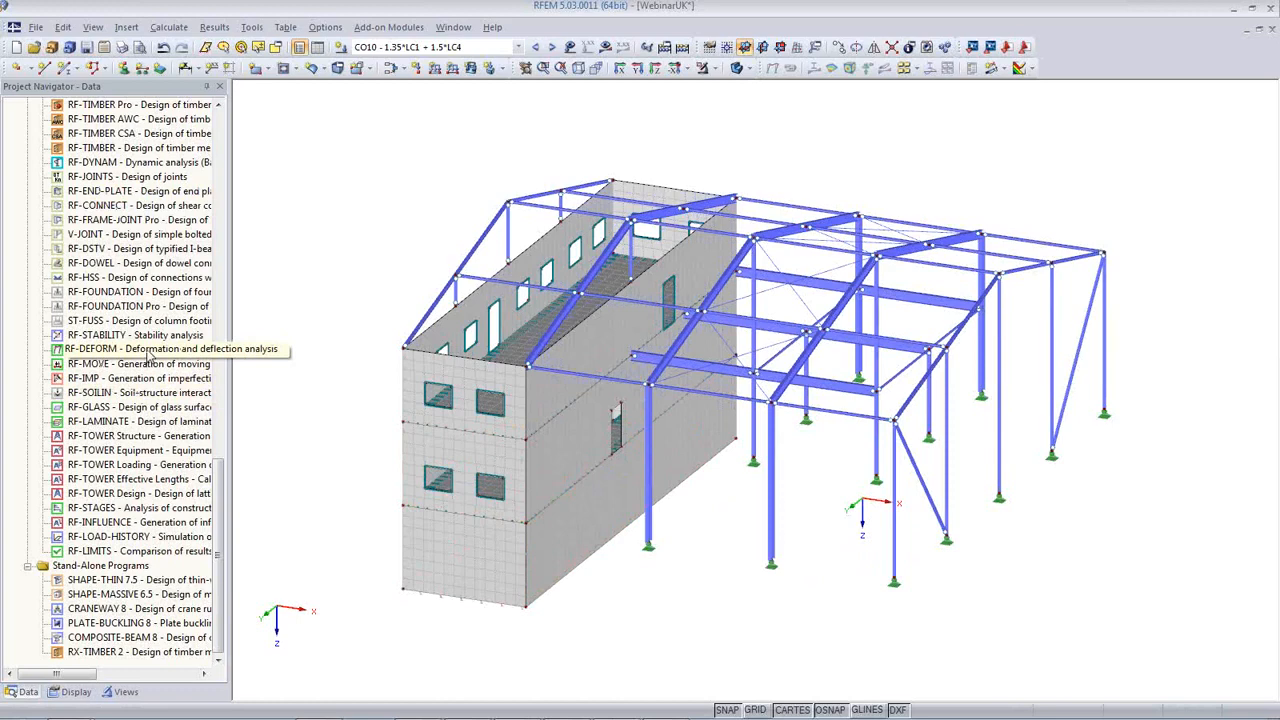
{"action": "double_click", "coordinate": [120, 219]}
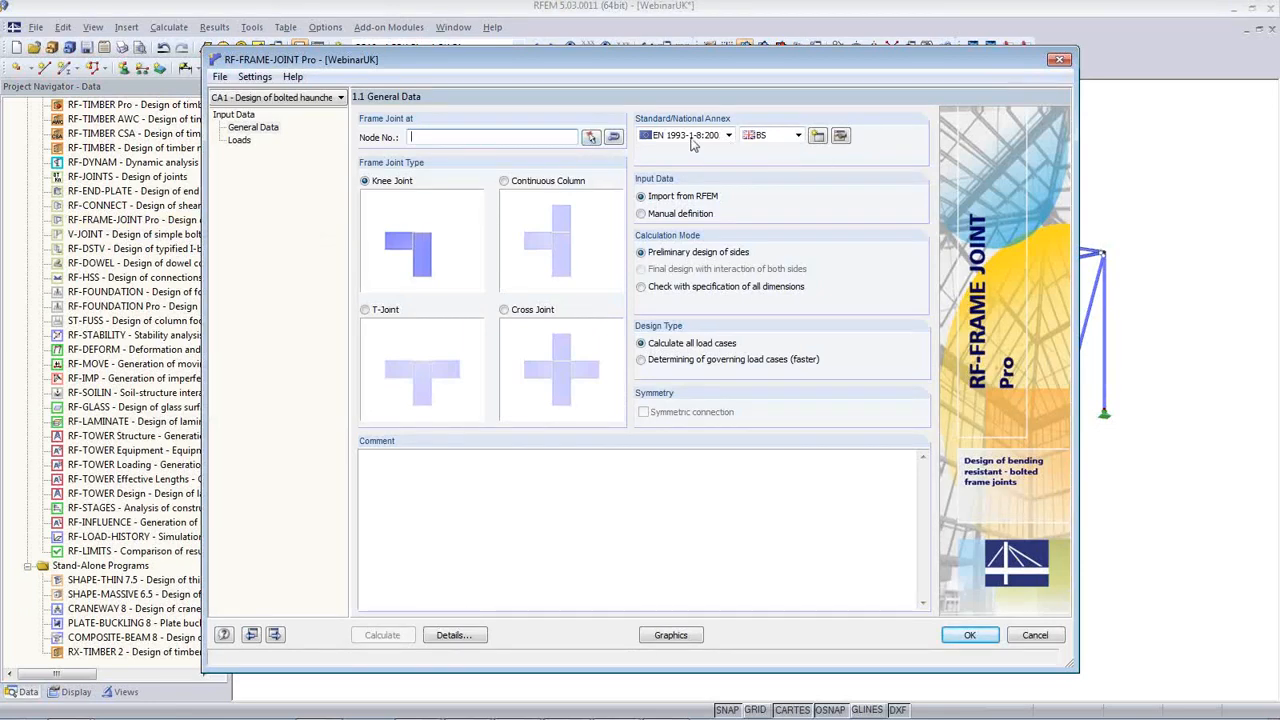
{"action": "left_click", "coordinate": [591, 137]}
{"action": "left_click", "coordinate": [968, 248]}
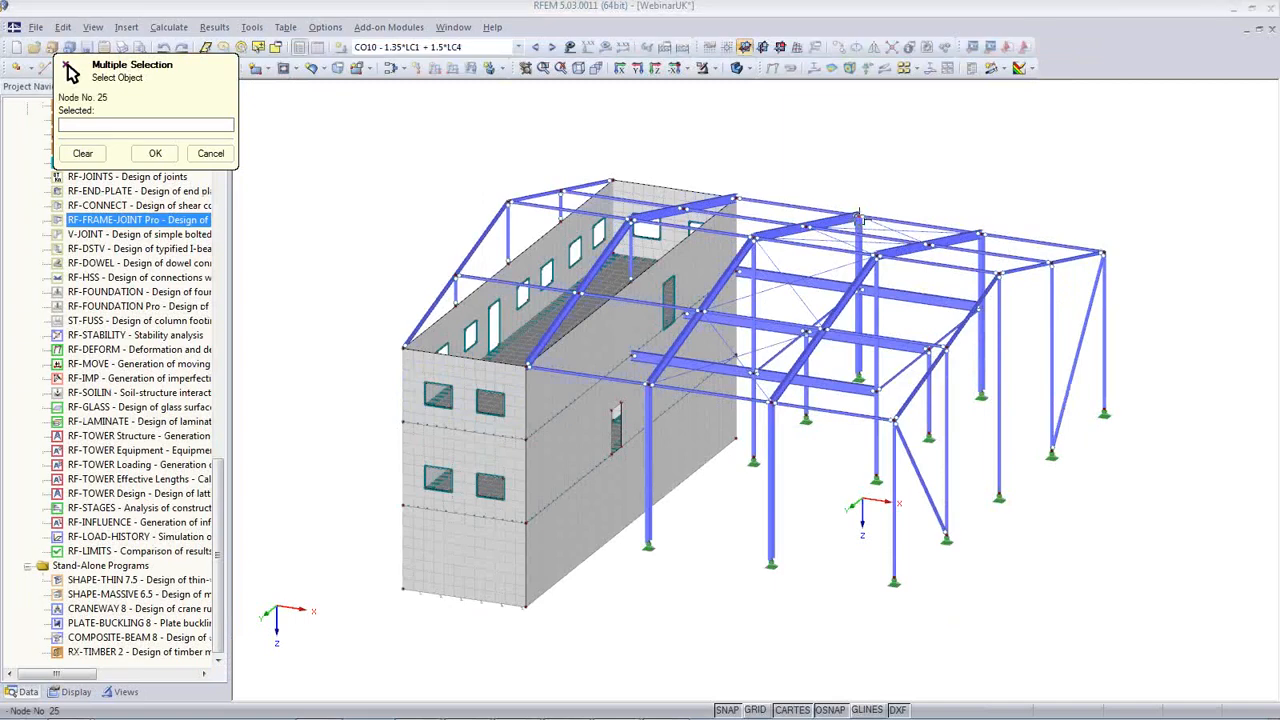
{"action": "left_click", "coordinate": [979, 235]}
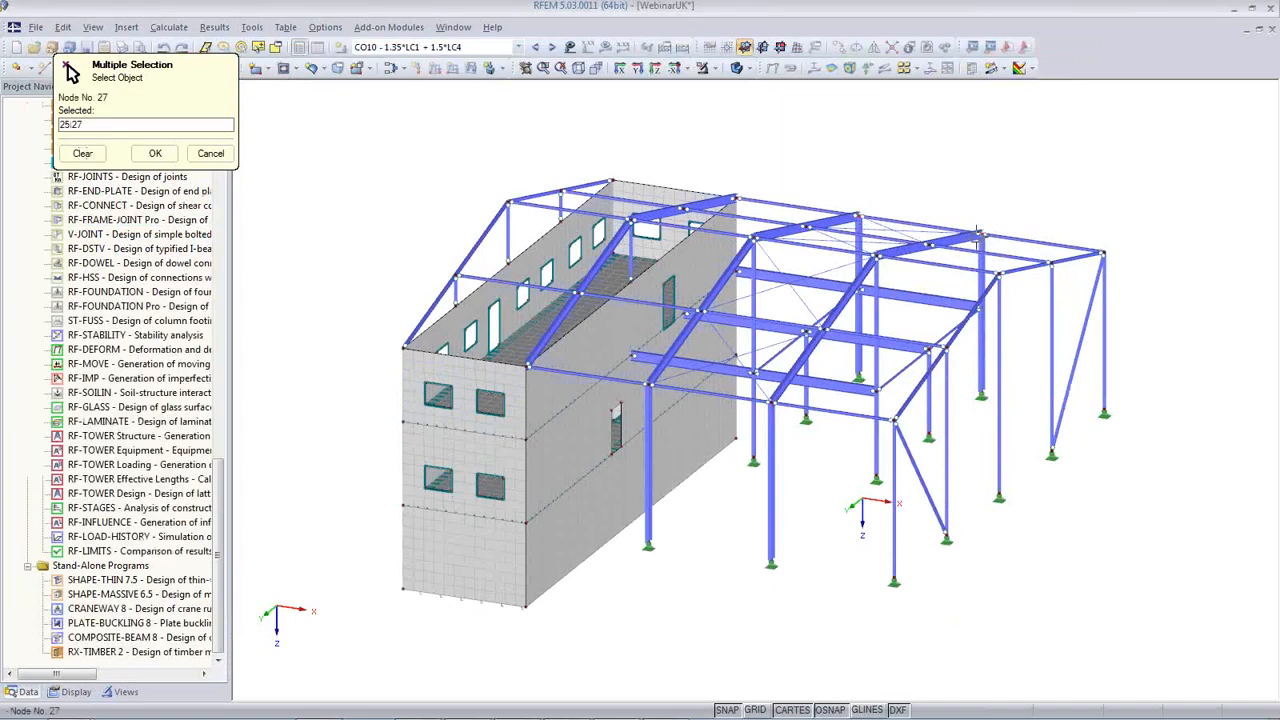
{"action": "left_click", "coordinate": [155, 153]}
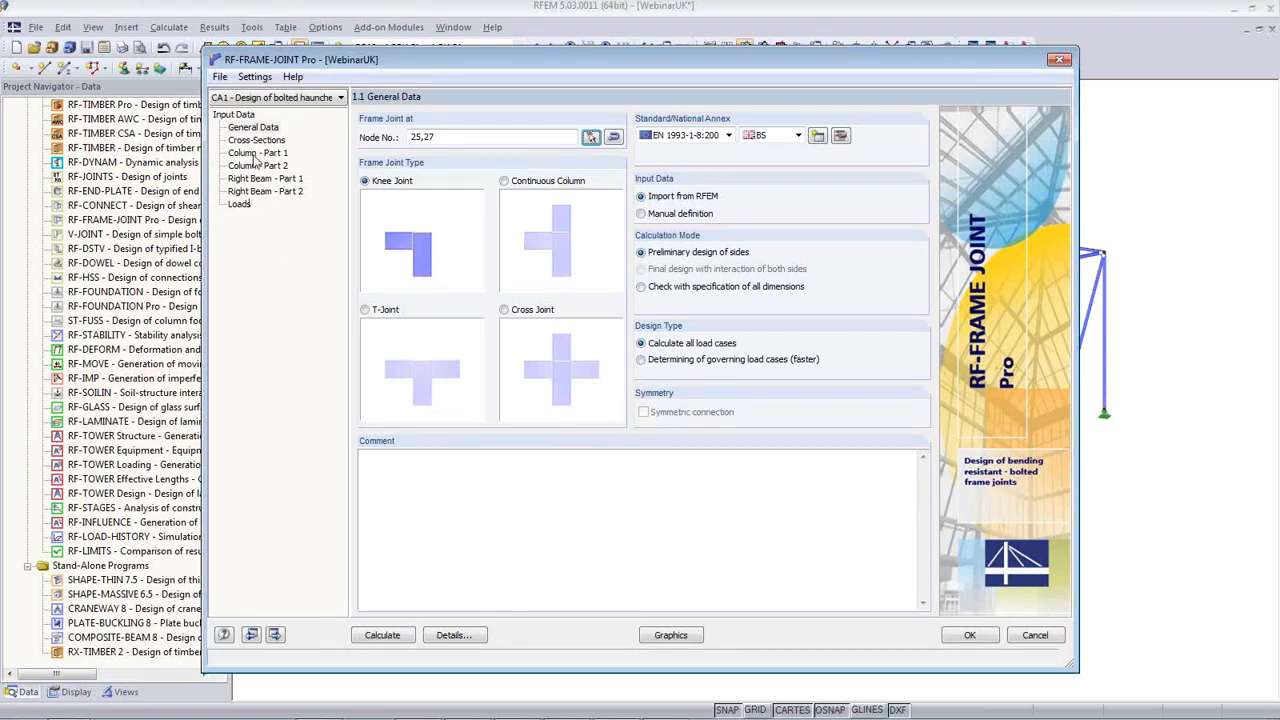
Review the joint's cross-section and column input data, then choose result combination RC1 for the design and run the calculation
{"action": "left_click", "coordinate": [256, 143]}
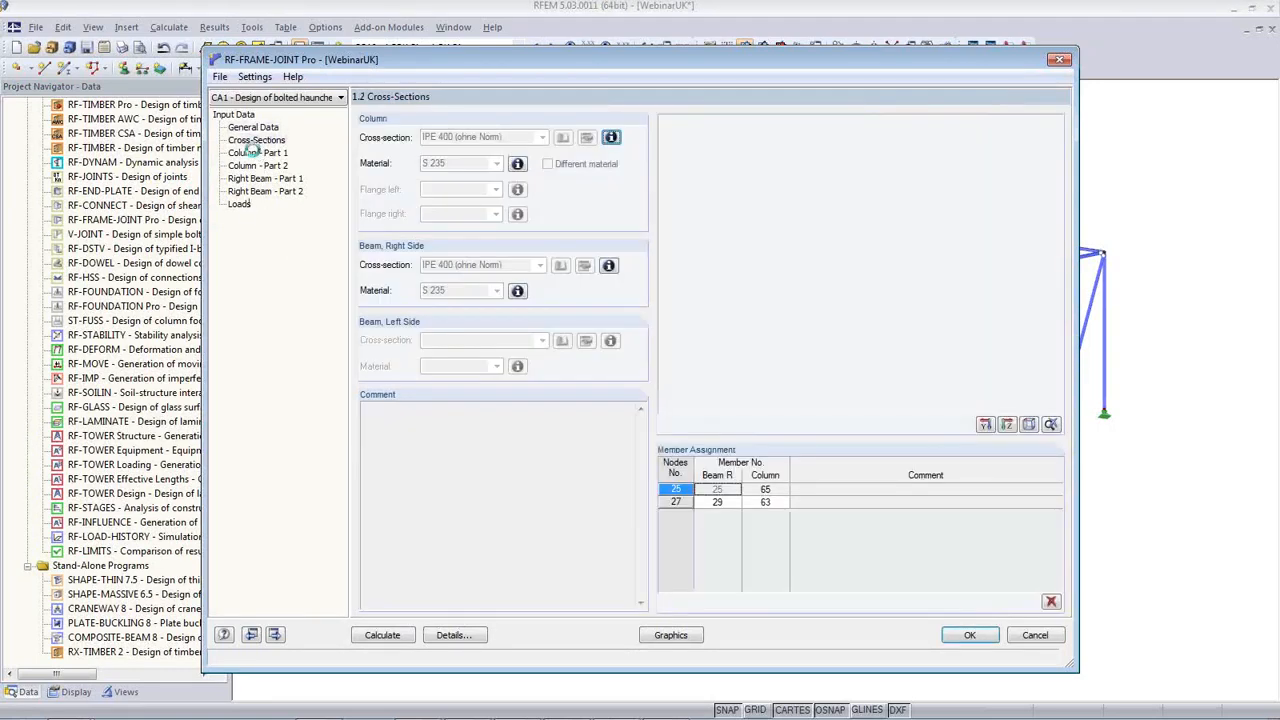
{"action": "left_click", "coordinate": [257, 155]}
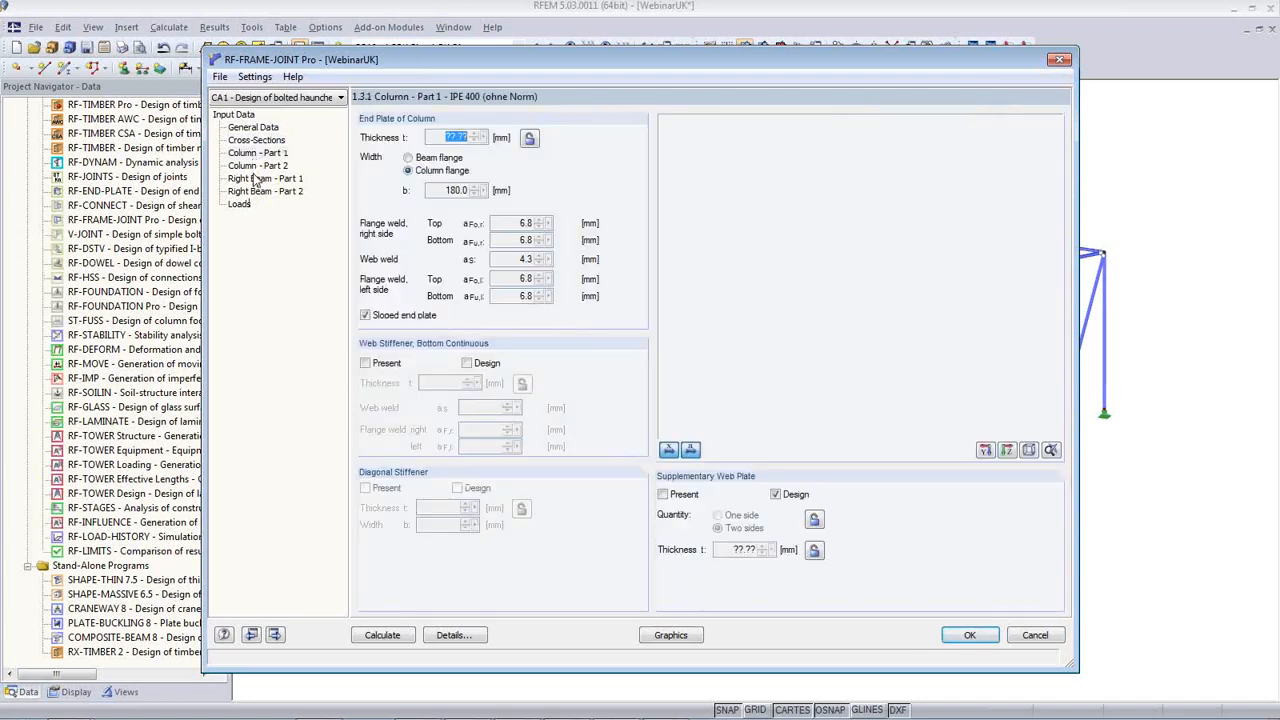
{"action": "left_click", "coordinate": [255, 166]}
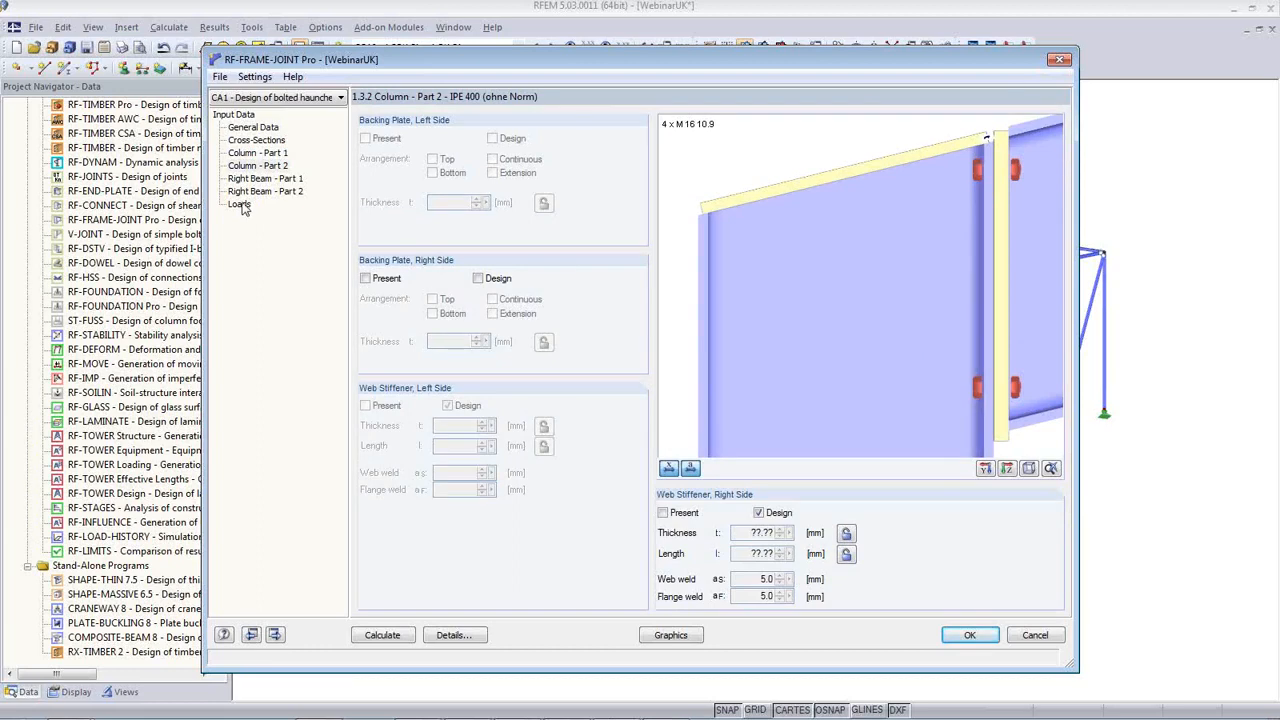
{"action": "left_click", "coordinate": [240, 206]}
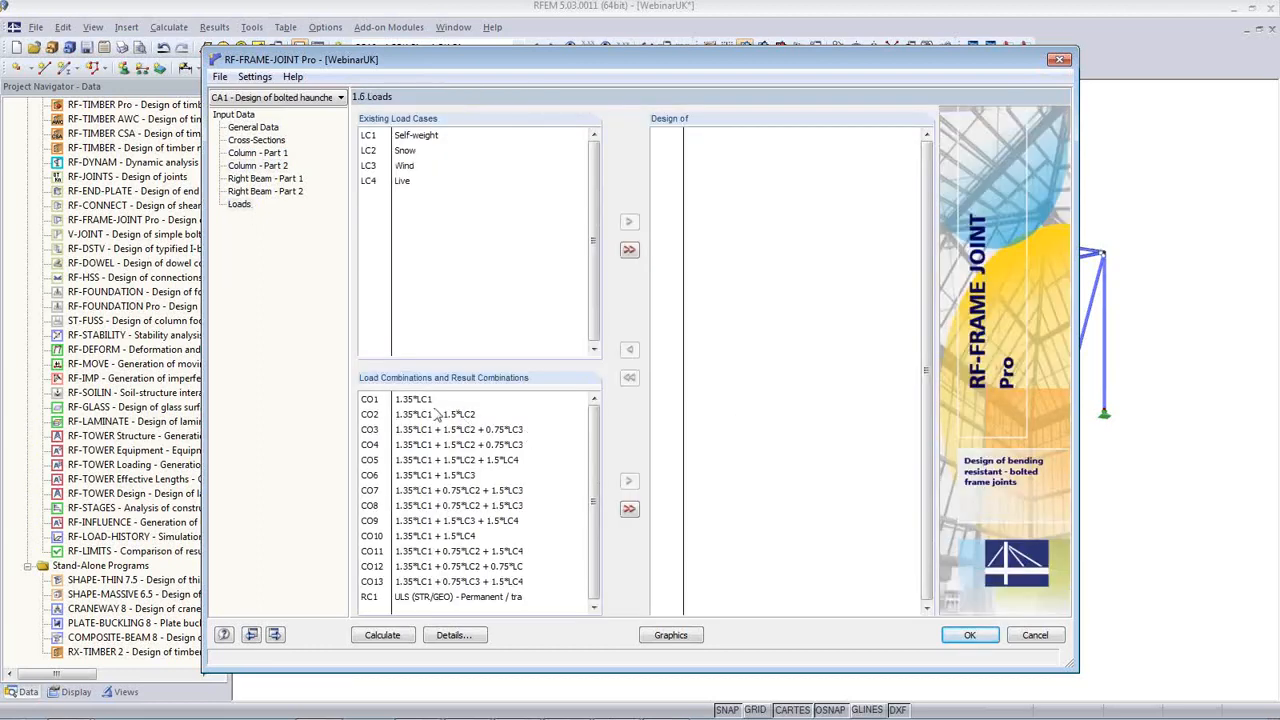
{"action": "left_click_drag", "start_coordinate": [455, 597], "coordinate": [742, 307]}
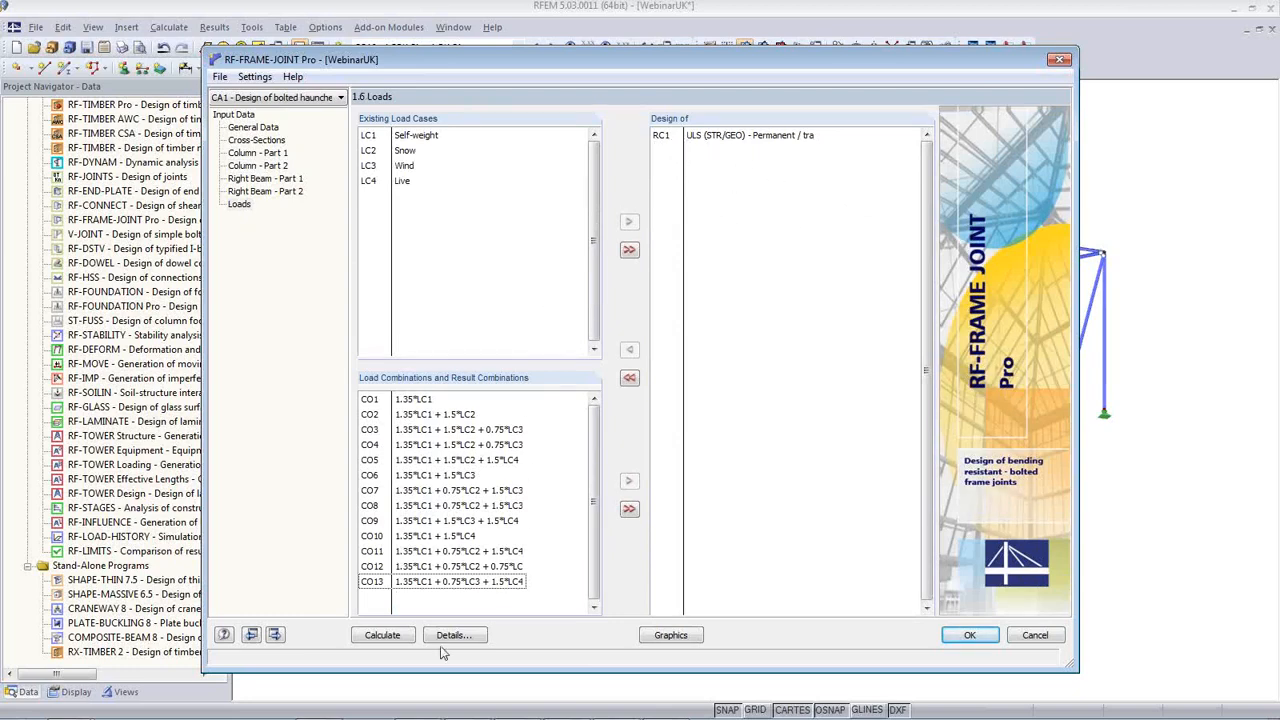
{"action": "left_click", "coordinate": [382, 637]}
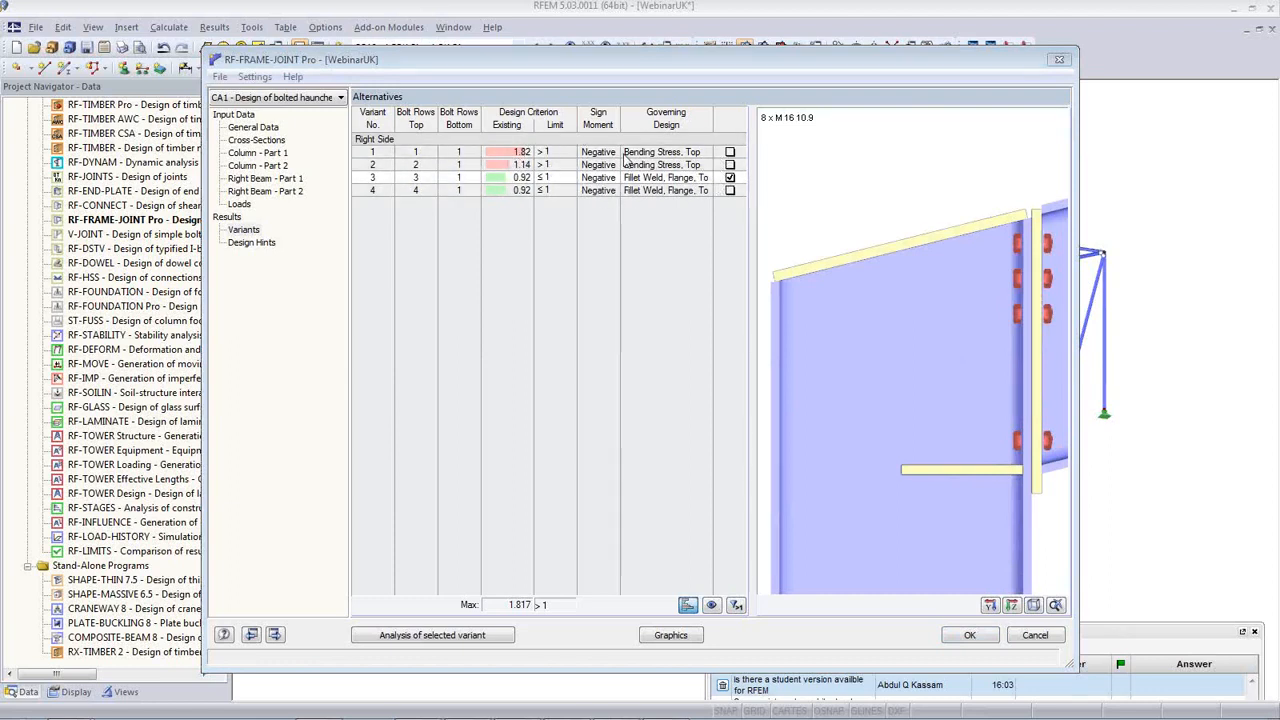
Compare the calculated connection variants and run the analysis of variant 3 with three bolt rows at the top and one at the bottom
{"action": "left_click", "coordinate": [556, 152]}
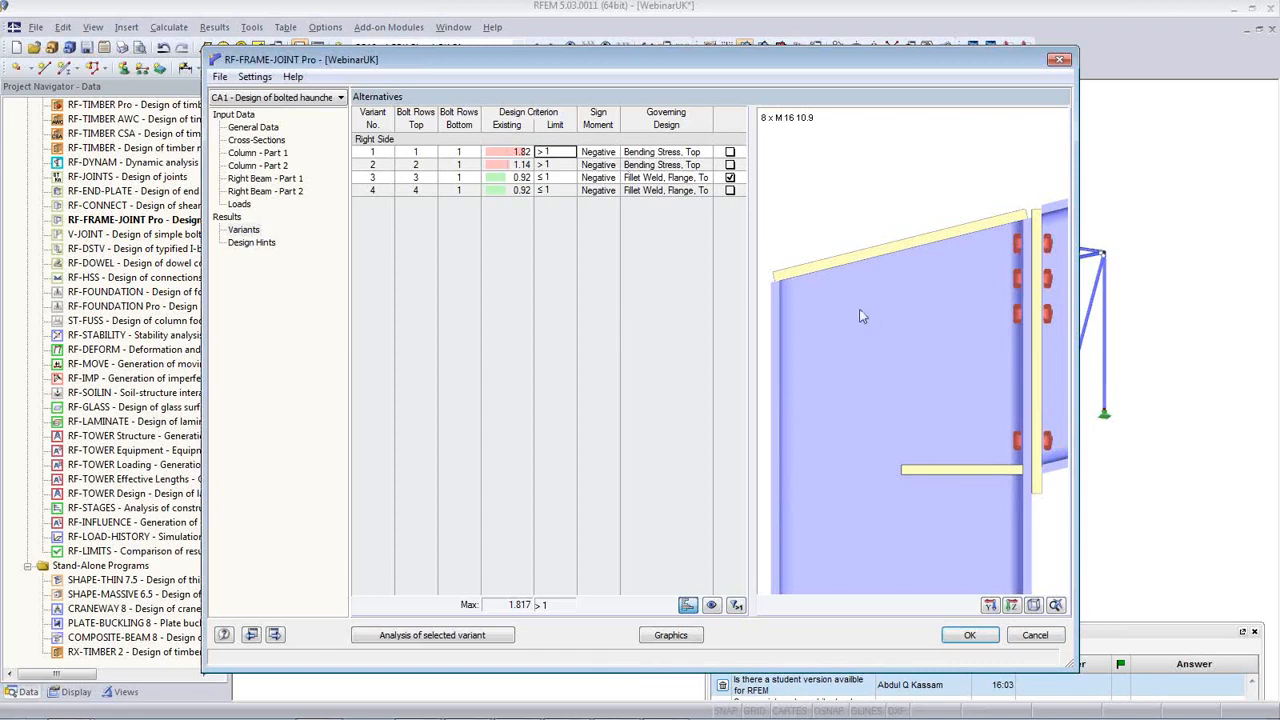
{"action": "left_click", "coordinate": [418, 165]}
{"action": "left_click", "coordinate": [427, 178]}
{"action": "left_click", "coordinate": [476, 638]}
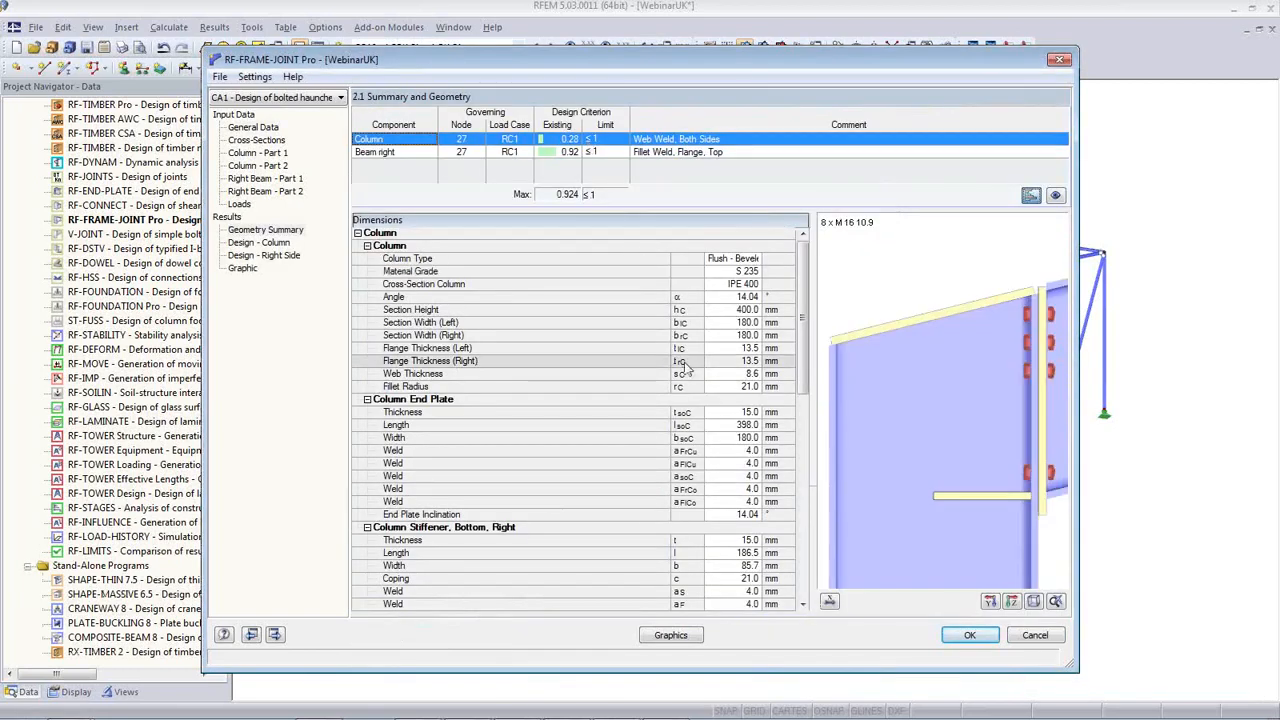
Check the right-side design details and the drawing of the right-side end plate, then close the module keeping its results
{"action": "left_click", "coordinate": [270, 256]}
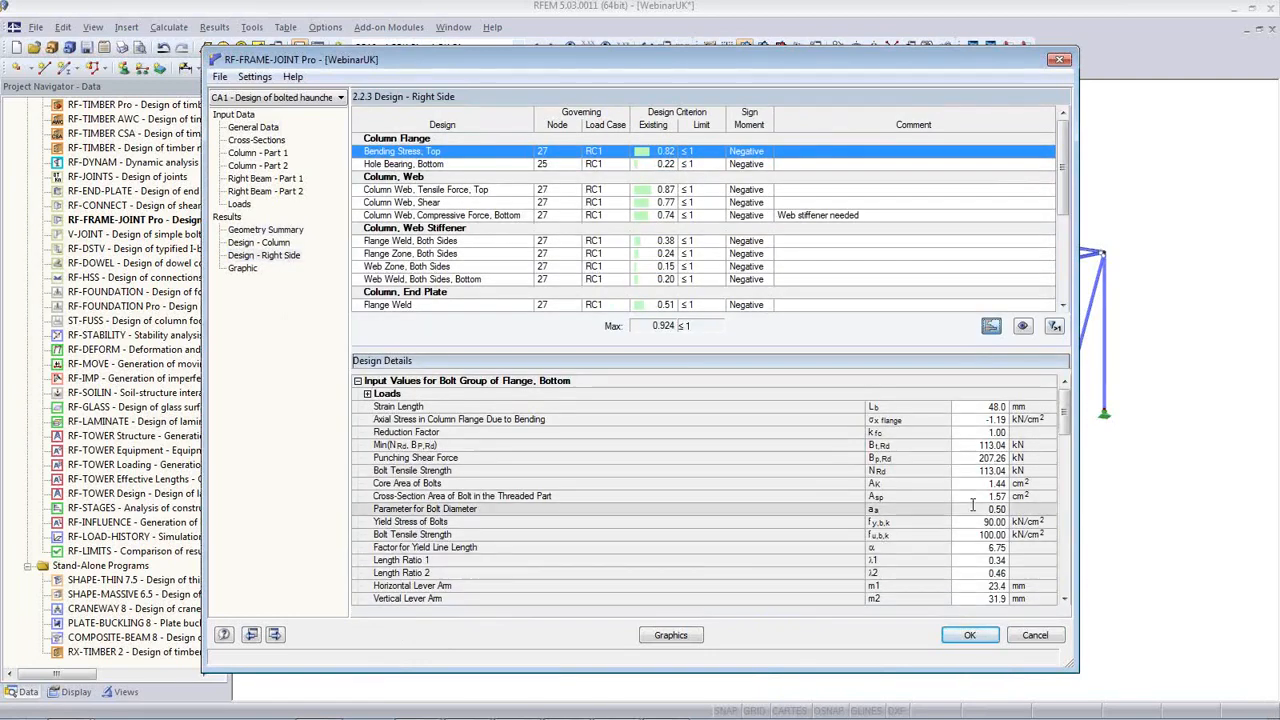
{"action": "left_click_drag", "start_coordinate": [1067, 424], "coordinate": [1068, 508]}
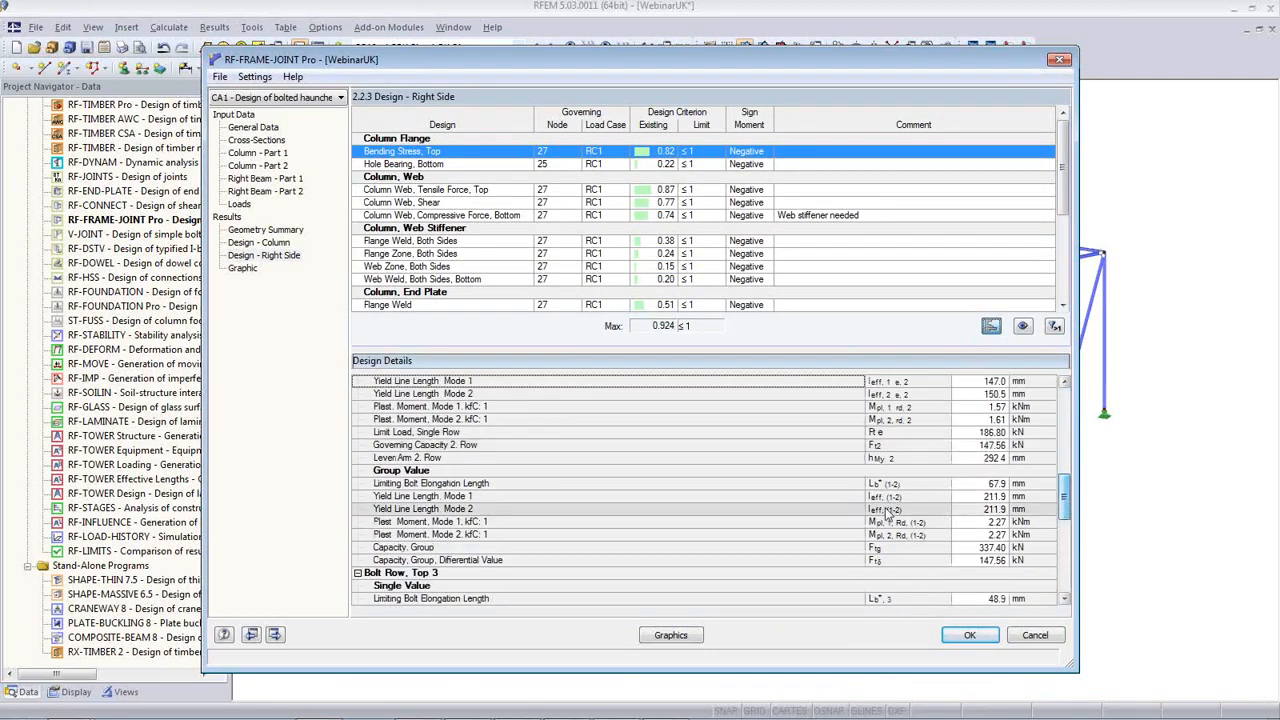
{"action": "left_click", "coordinate": [242, 269]}
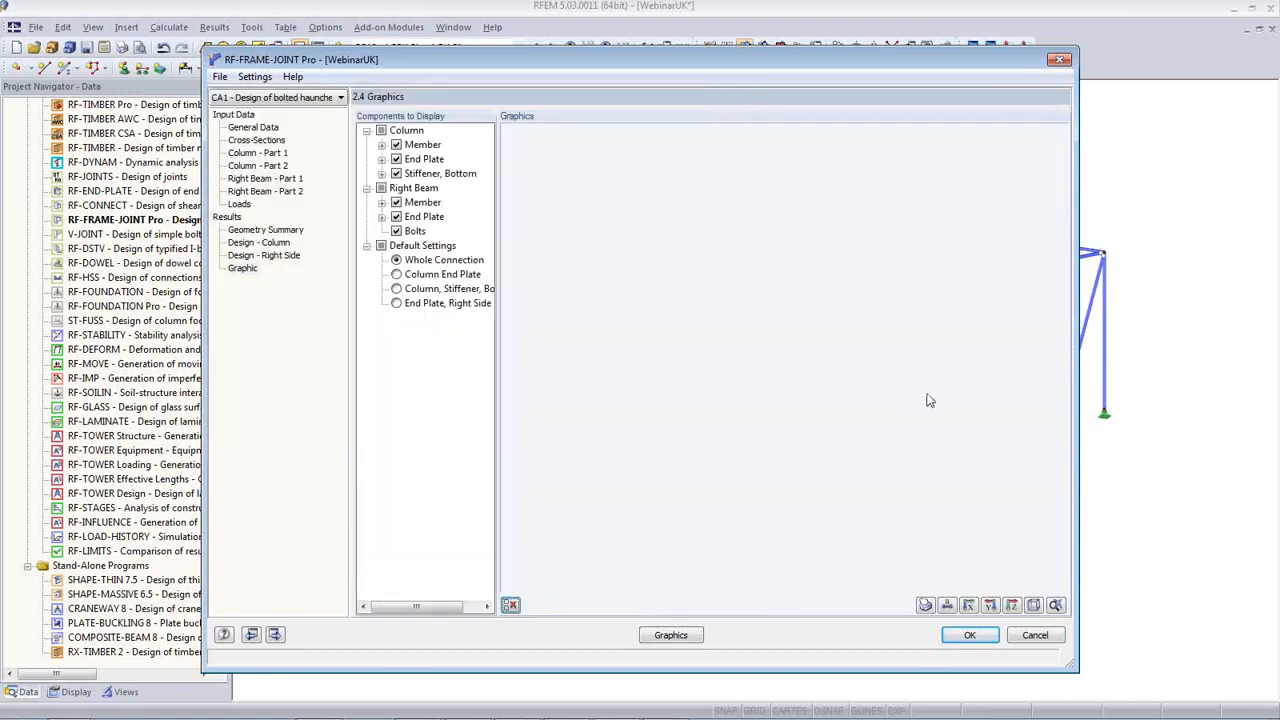
{"action": "left_click", "coordinate": [397, 305]}
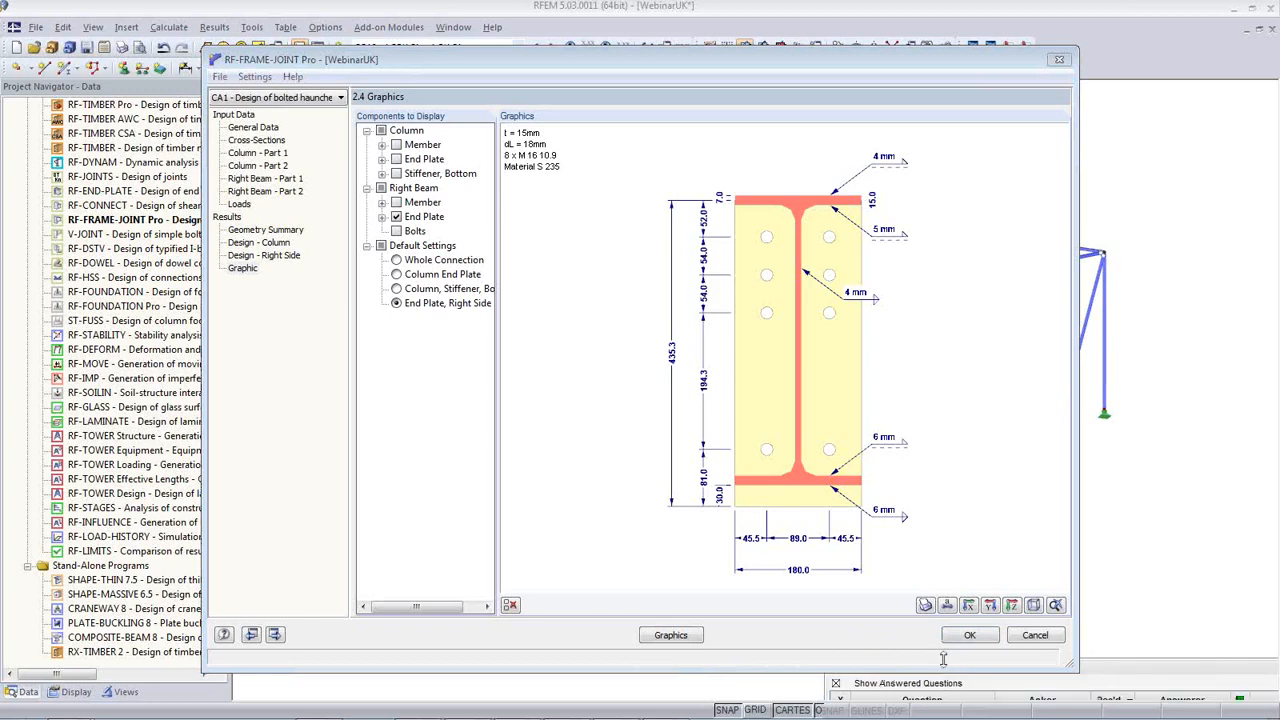
{"action": "left_click", "coordinate": [966, 640]}
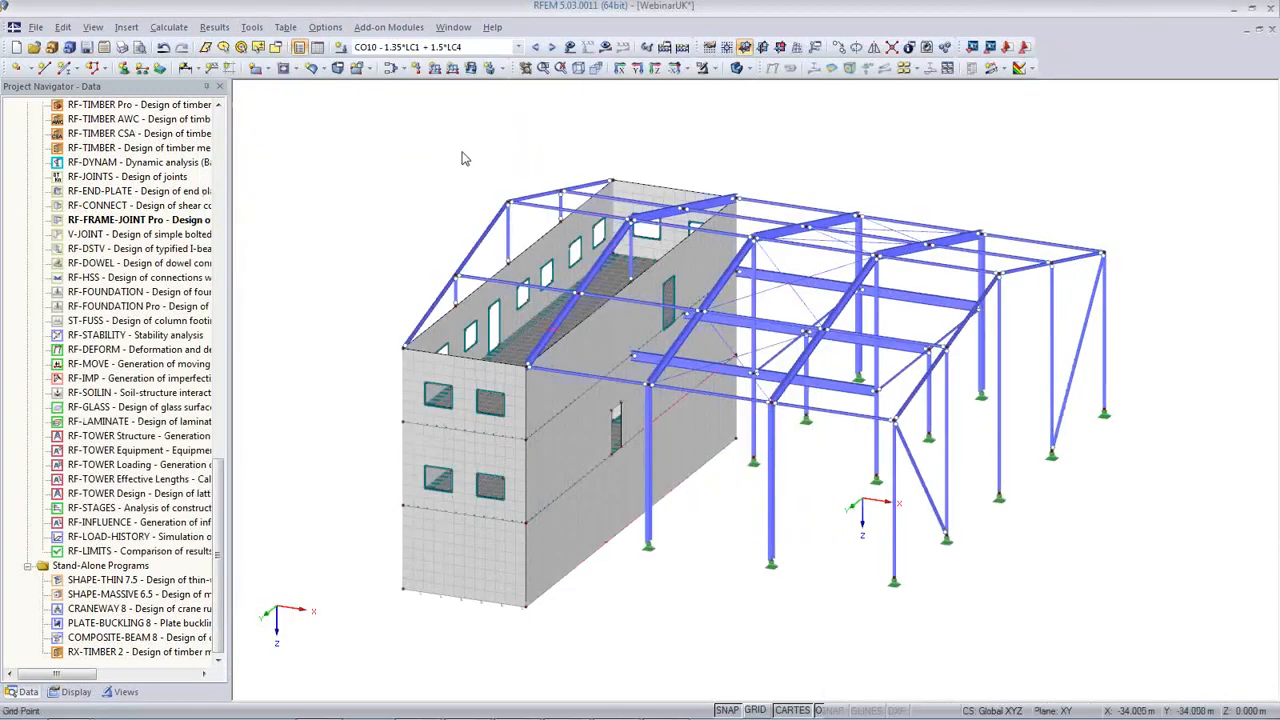
Show the RF-FRAME-JOINT Pro CA1 results in the 3D model and examine the bolted knee joint at the frame corner up close
{"action": "left_click", "coordinate": [518, 47]}
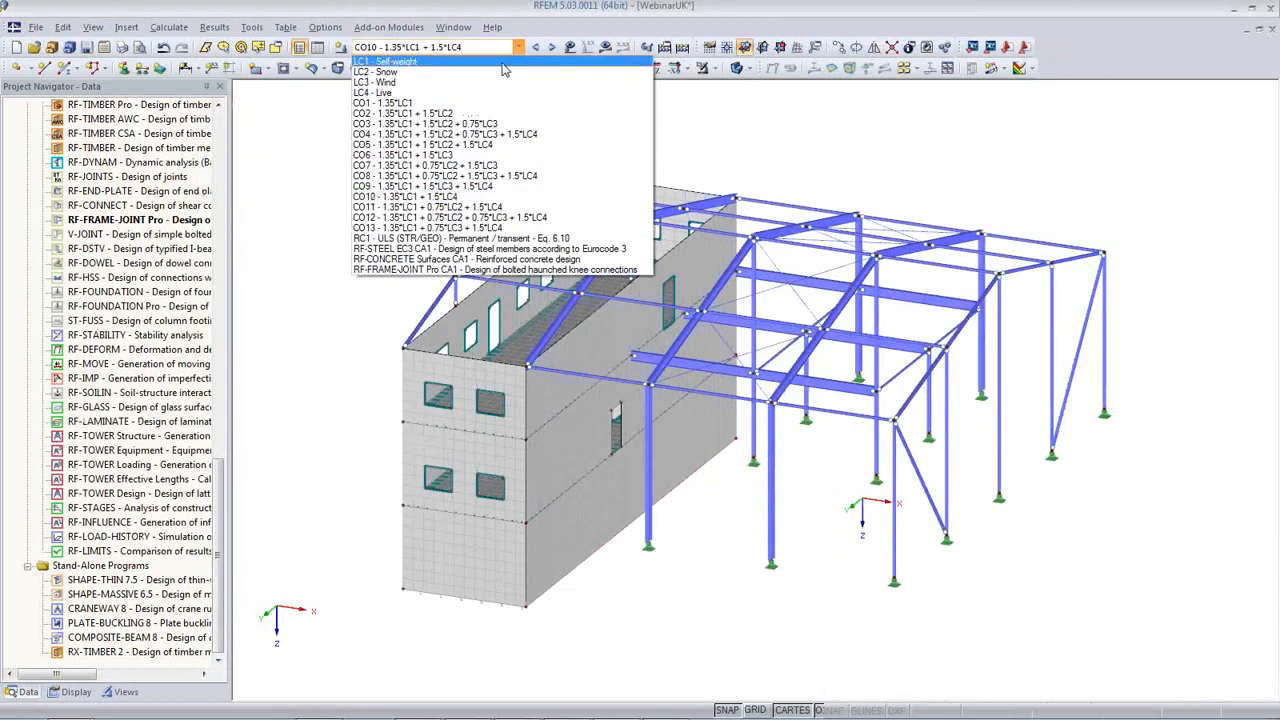
{"action": "left_click", "coordinate": [478, 275]}
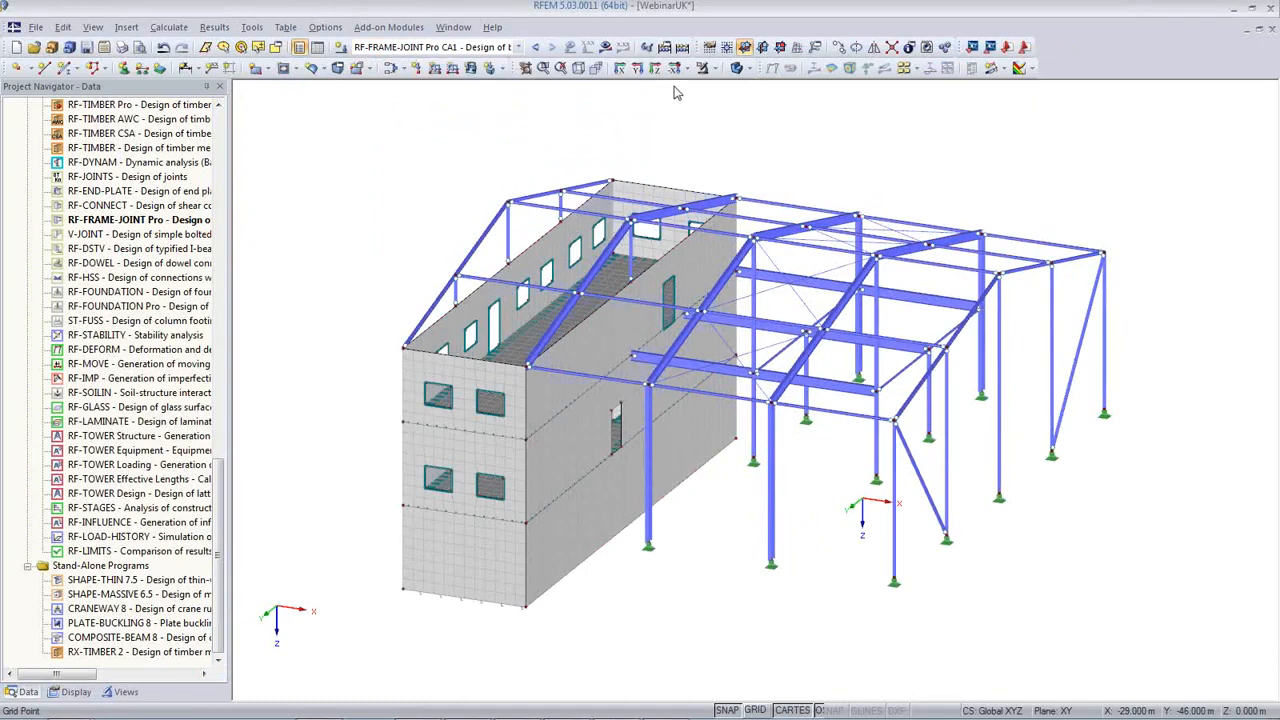
{"action": "left_click", "coordinate": [622, 47]}
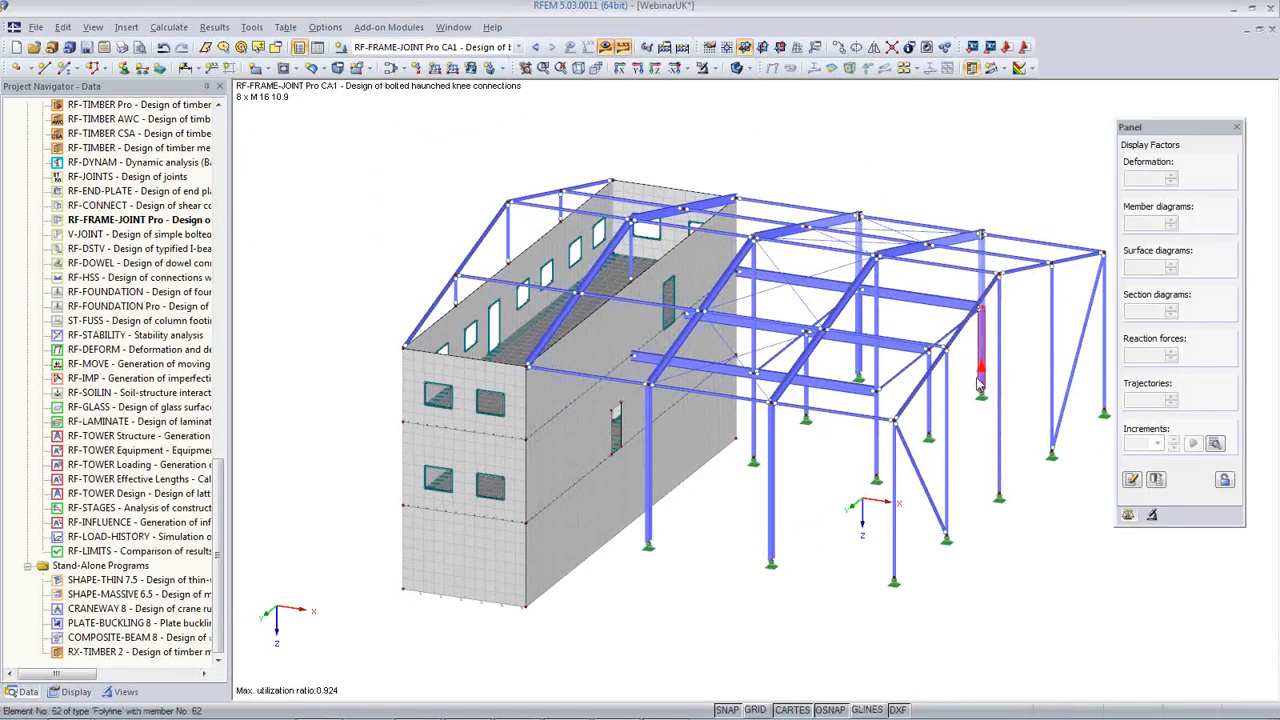
{"action": "middle_click_drag", "start_coordinate": [962, 389], "coordinate": [815, 447]}
{"action": "scroll", "coordinate": [815, 447], "scroll_direction": "up", "scroll_amount": 10}
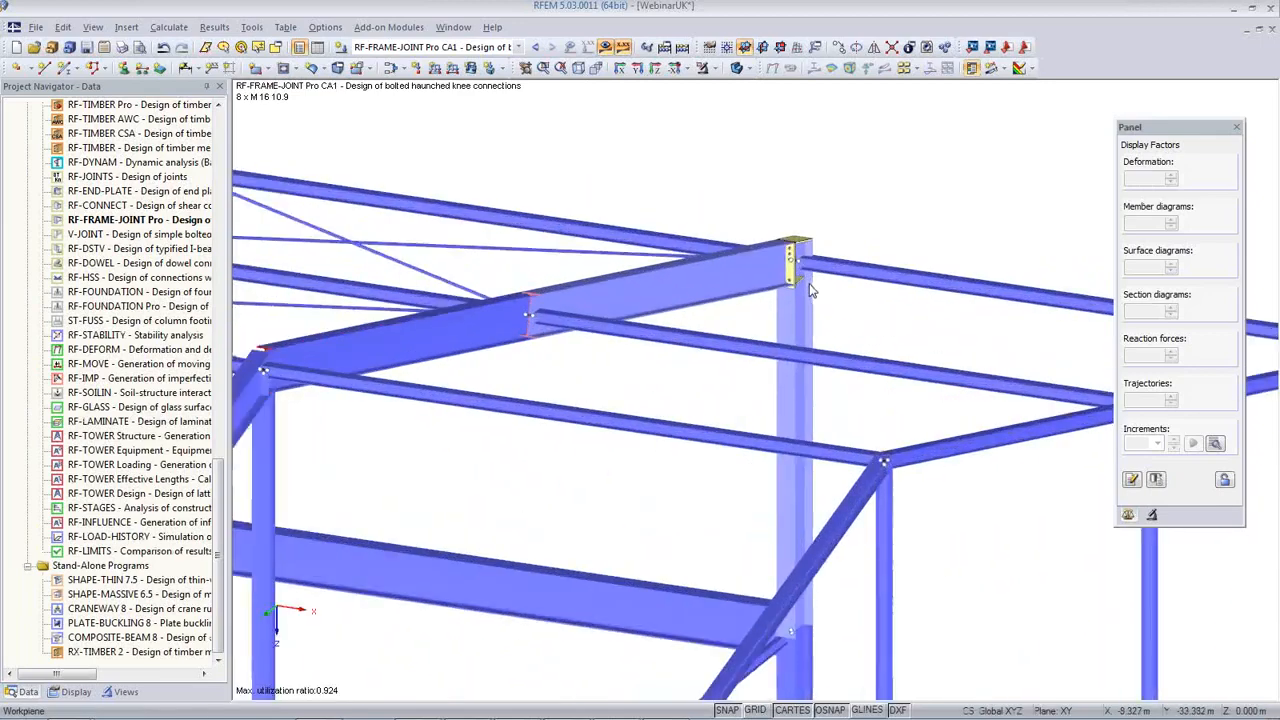
{"action": "scroll", "coordinate": [808, 278], "scroll_direction": "up", "scroll_amount": 5}
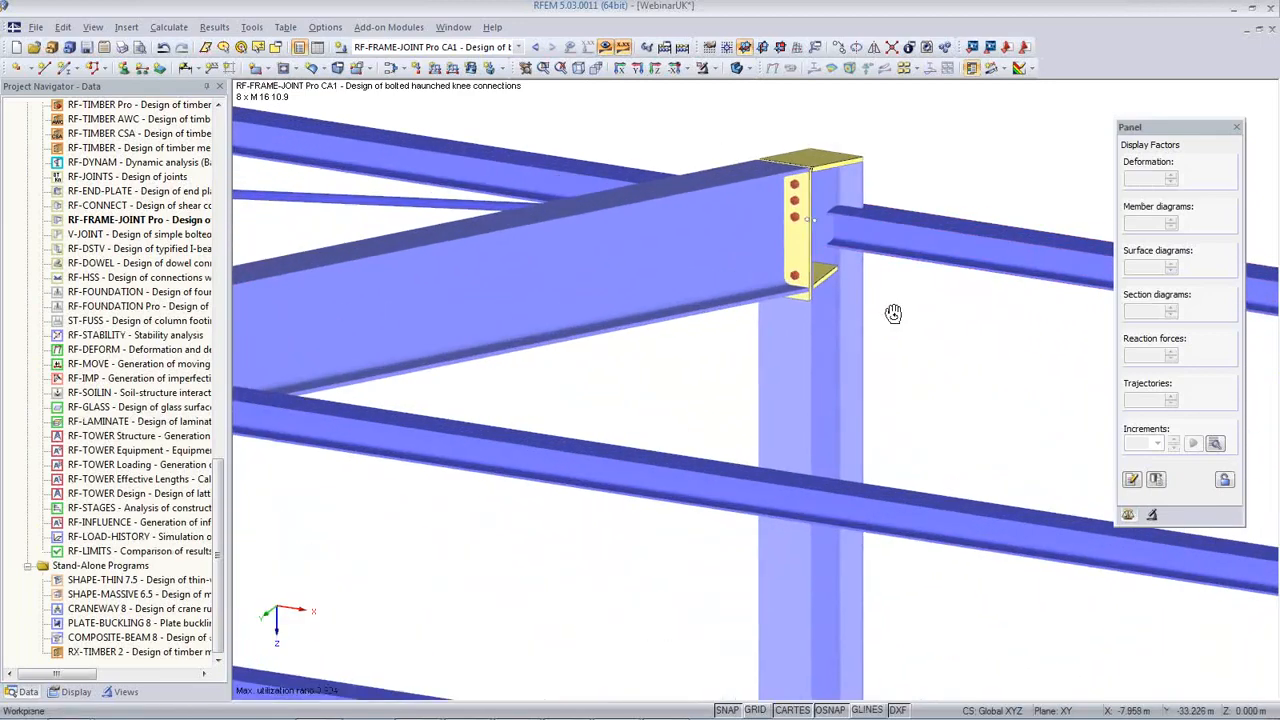
Examine the bolted knee joint up close, the neighbouring frame joints and the whole hall structure
{"action": "middle_click_drag", "start_coordinate": [884, 313], "coordinate": [686, 348], "text": "ctrl"}
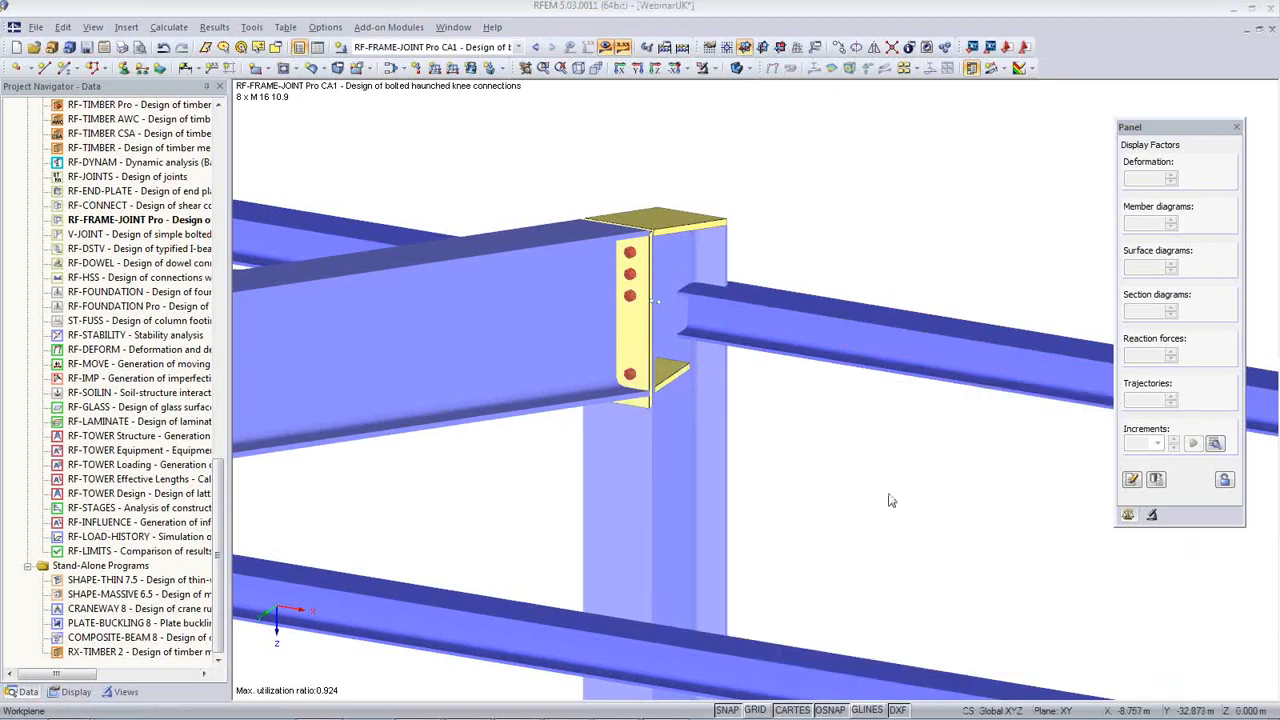
{"action": "middle_click_drag", "start_coordinate": [889, 500], "coordinate": [813, 463], "text": "ctrl"}
{"action": "scroll", "coordinate": [815, 465], "scroll_direction": "down", "scroll_amount": 6}
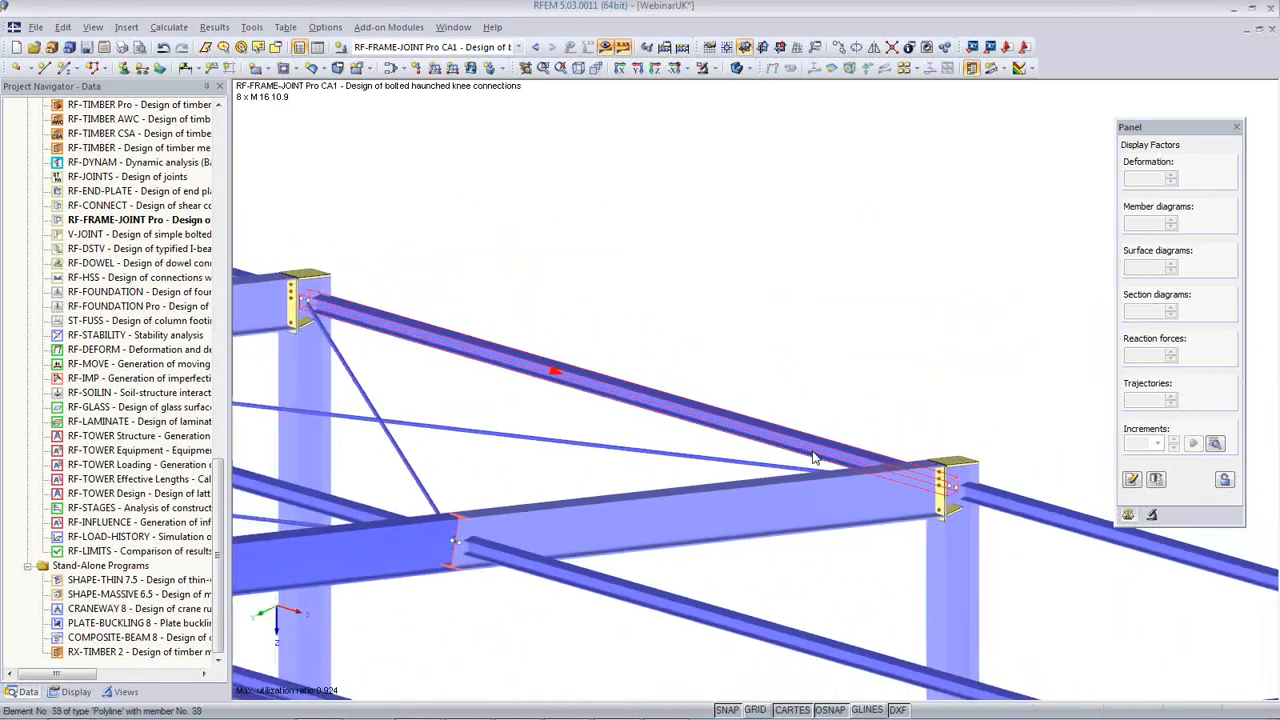
{"action": "scroll", "coordinate": [857, 321], "scroll_direction": "down", "scroll_amount": 1}
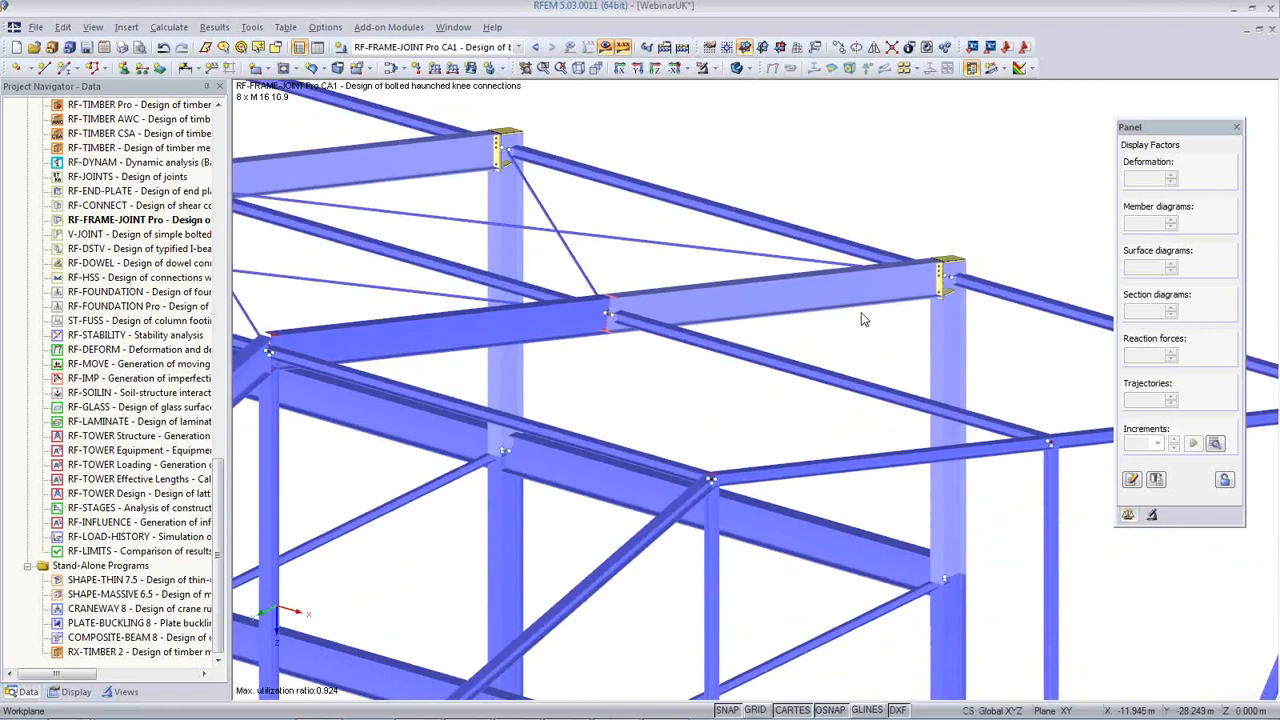
{"action": "middle_click_drag", "start_coordinate": [739, 385], "coordinate": [742, 295]}
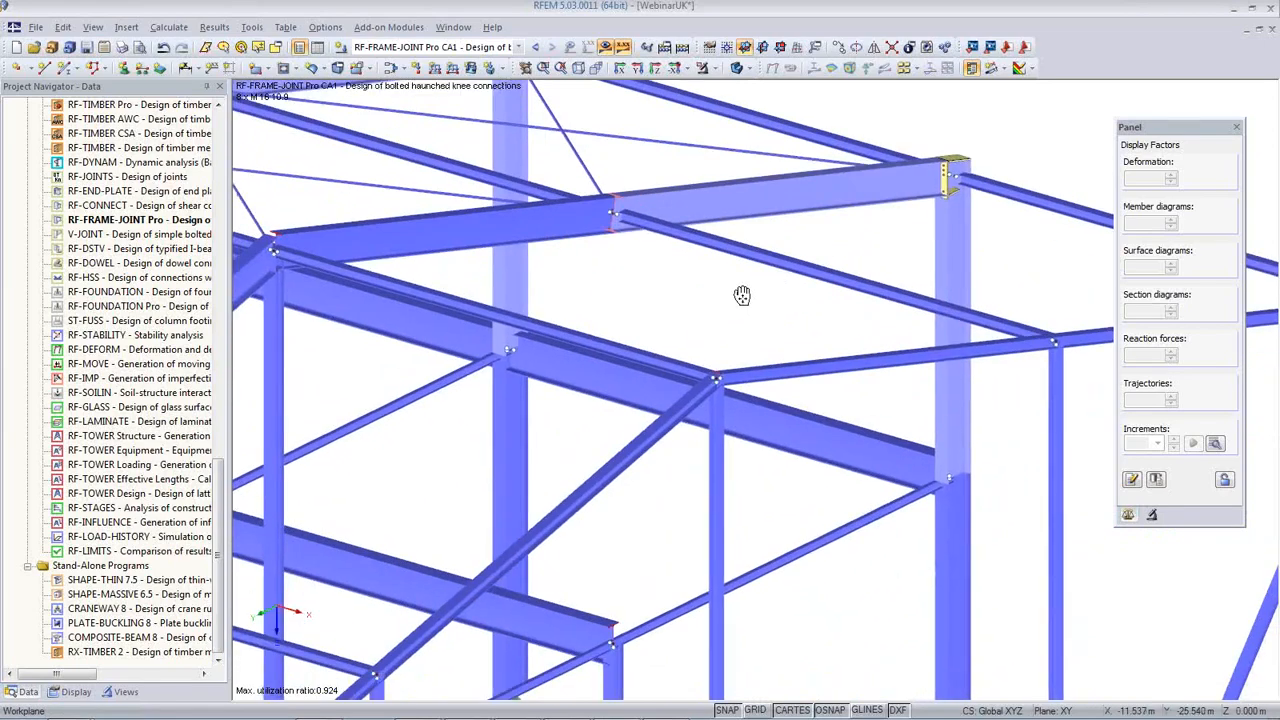
{"action": "scroll", "coordinate": [748, 295], "scroll_direction": "down", "scroll_amount": 6}
{"action": "middle_click_drag", "start_coordinate": [733, 423], "coordinate": [725, 382], "text": "ctrl"}
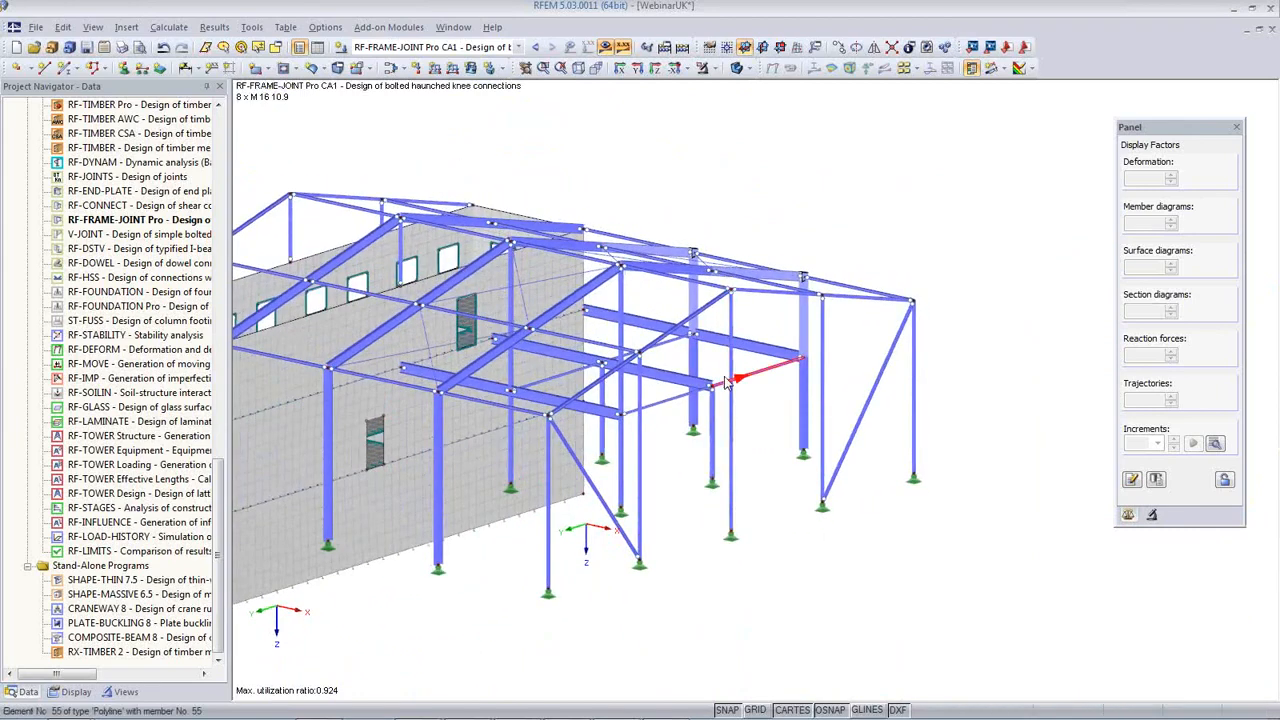
{"action": "middle_click_drag", "start_coordinate": [766, 549], "coordinate": [710, 575], "text": "ctrl"}
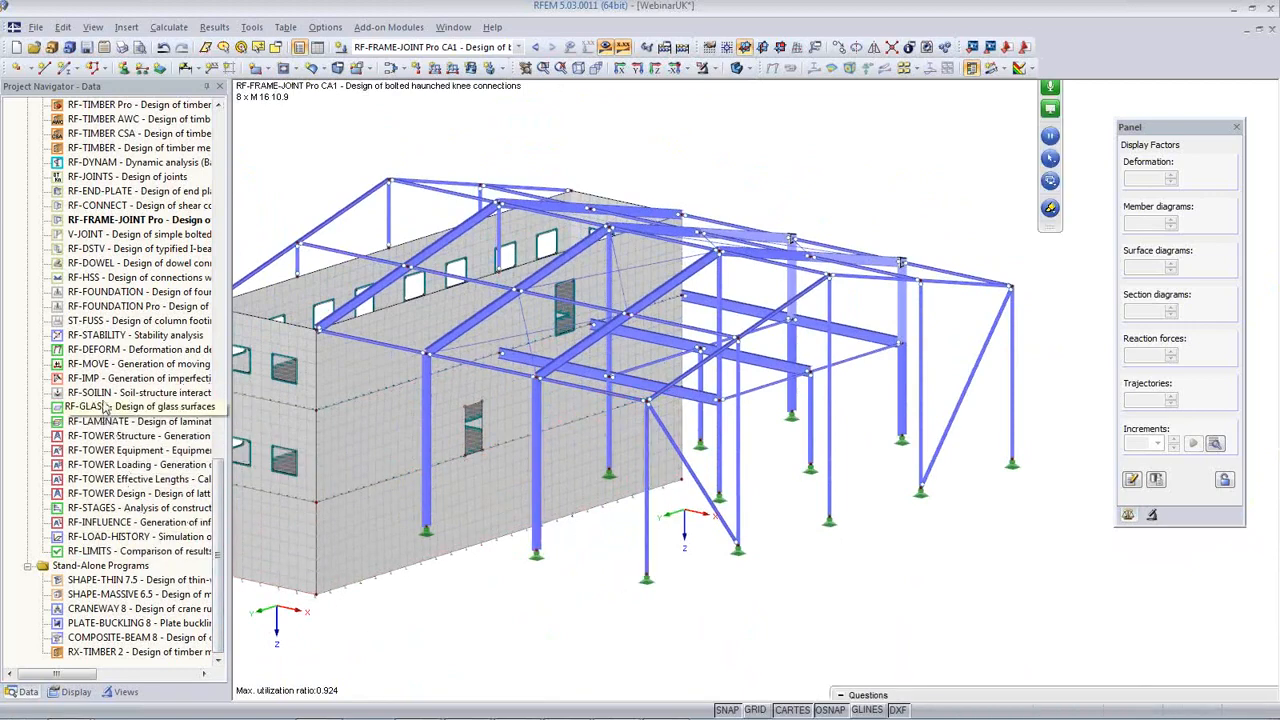
Open RF-STABILITY, request 15 lowest eigenvalues with axial forces from load combination CO4, and calculate the stability analysis
{"action": "left_click", "coordinate": [103, 336]}
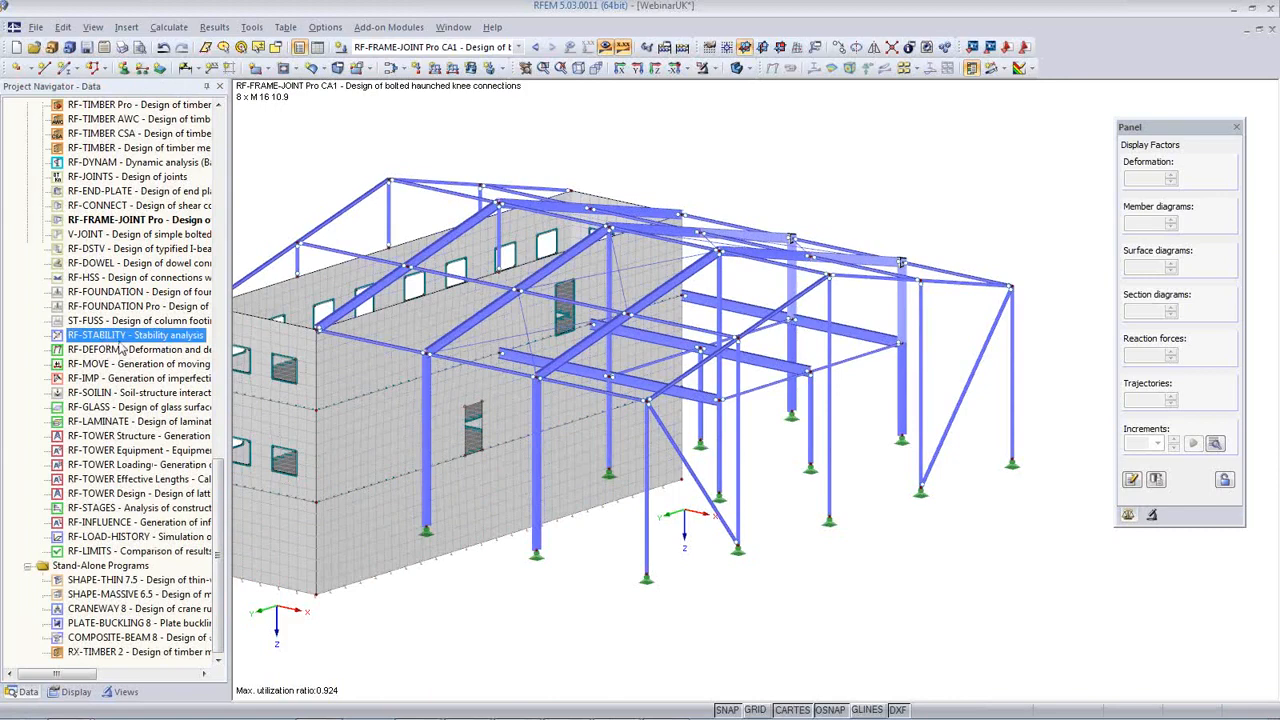
{"action": "double_click", "coordinate": [121, 338]}
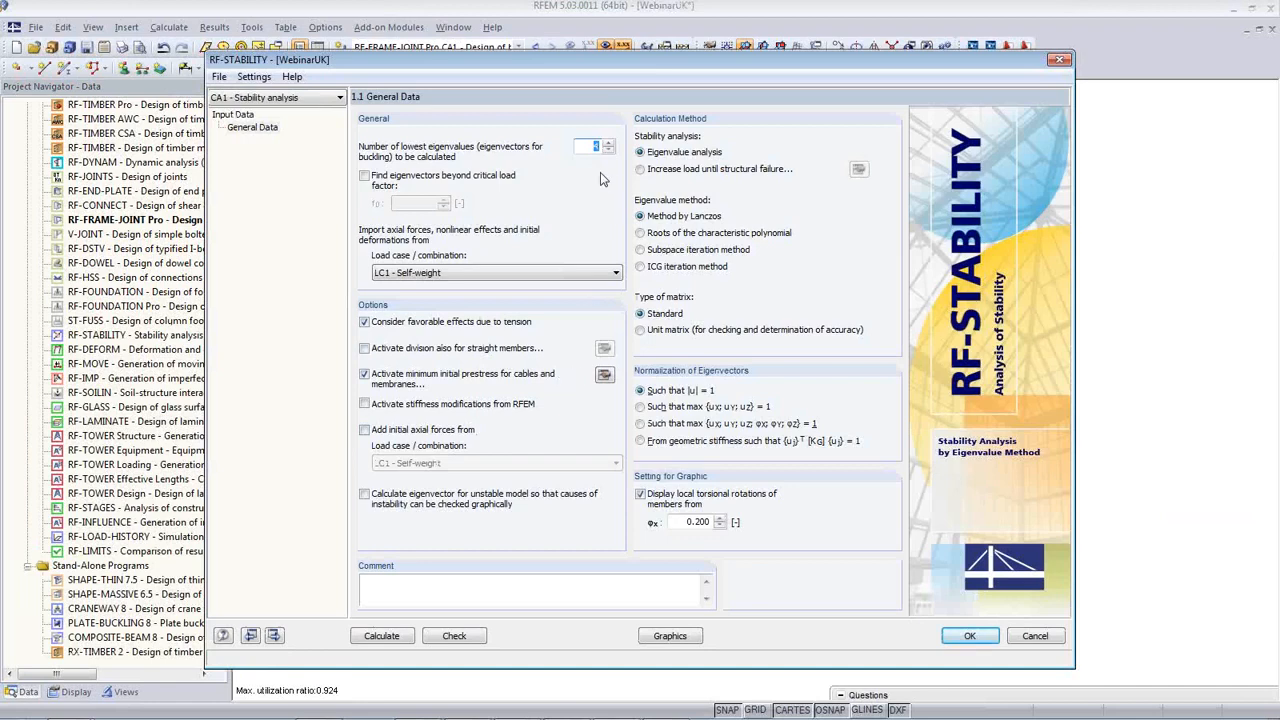
{"action": "type", "text": "15"}
{"action": "left_click", "coordinate": [500, 279]}
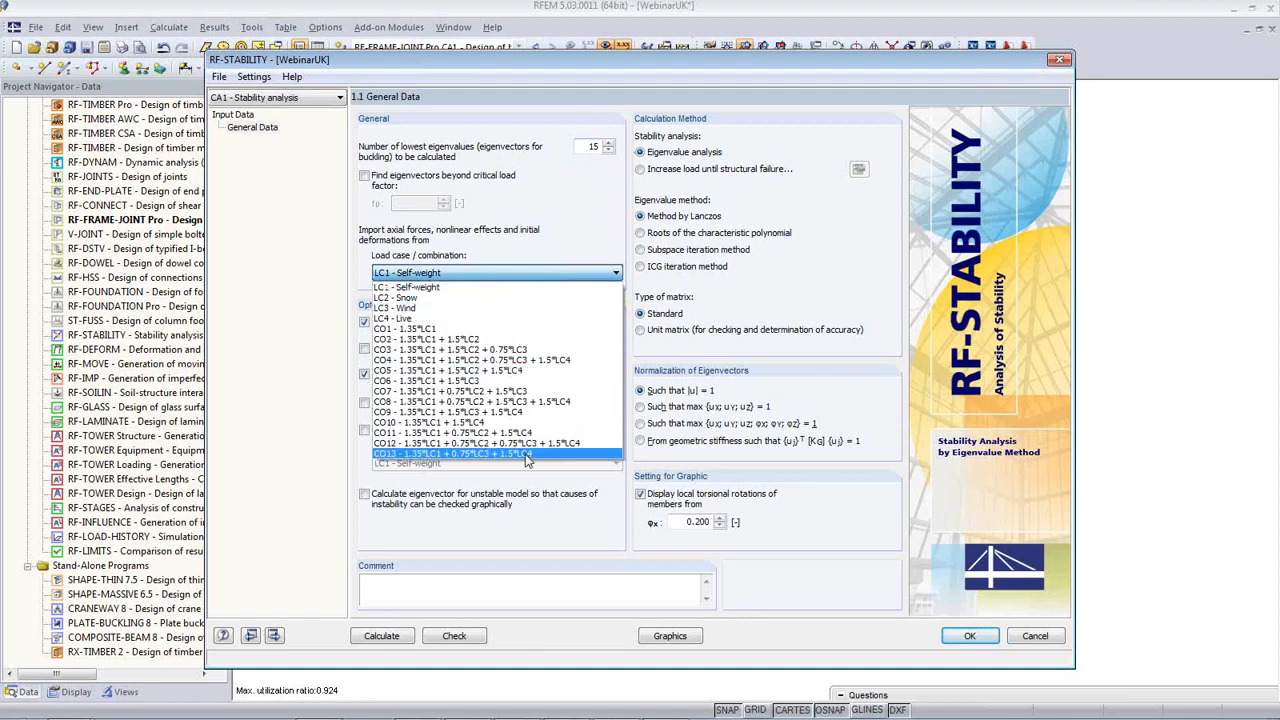
{"action": "left_click", "coordinate": [535, 360]}
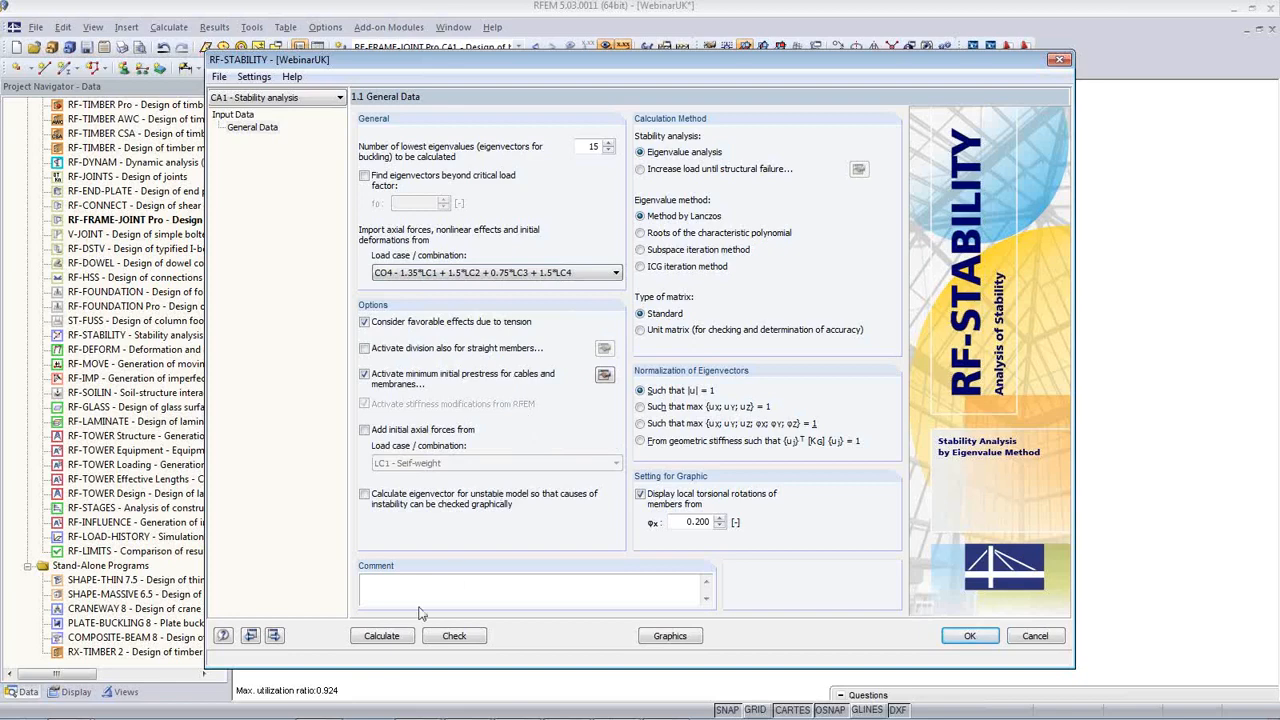
{"action": "left_click", "coordinate": [394, 641]}
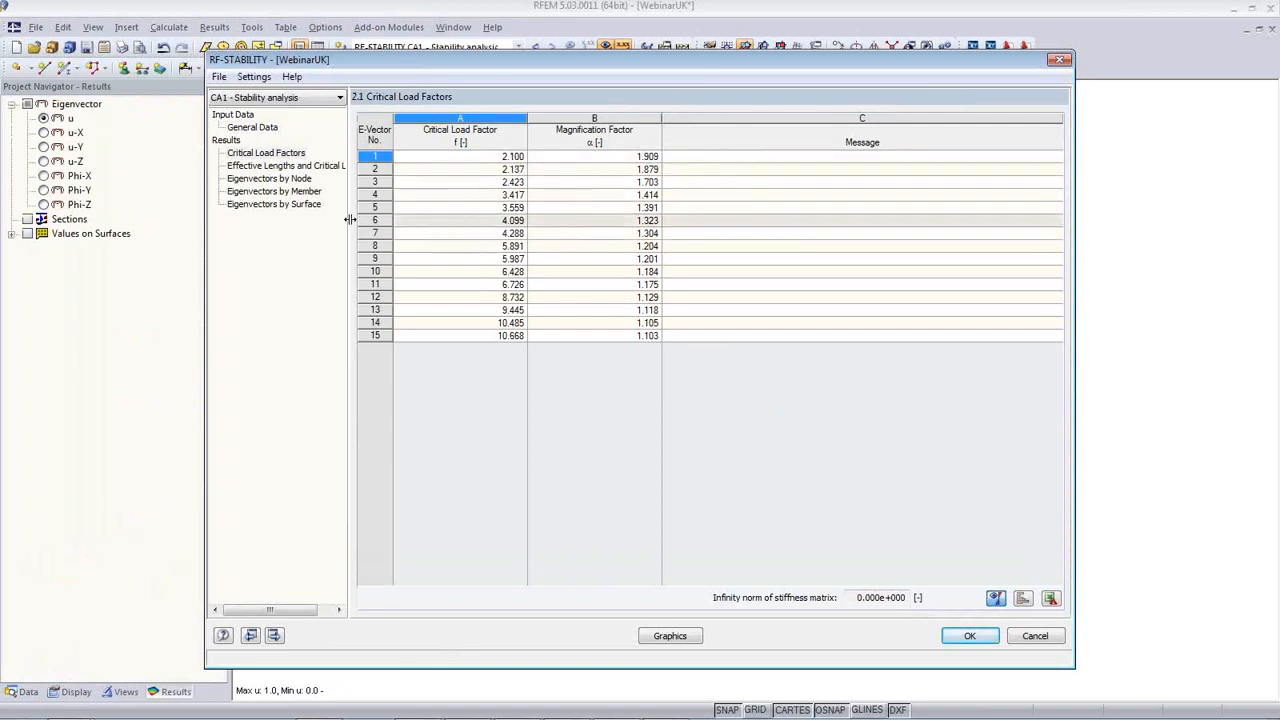
Check the effective lengths and critical loads table, then show the first buckling mode on the 3D model
{"action": "left_click", "coordinate": [288, 165]}
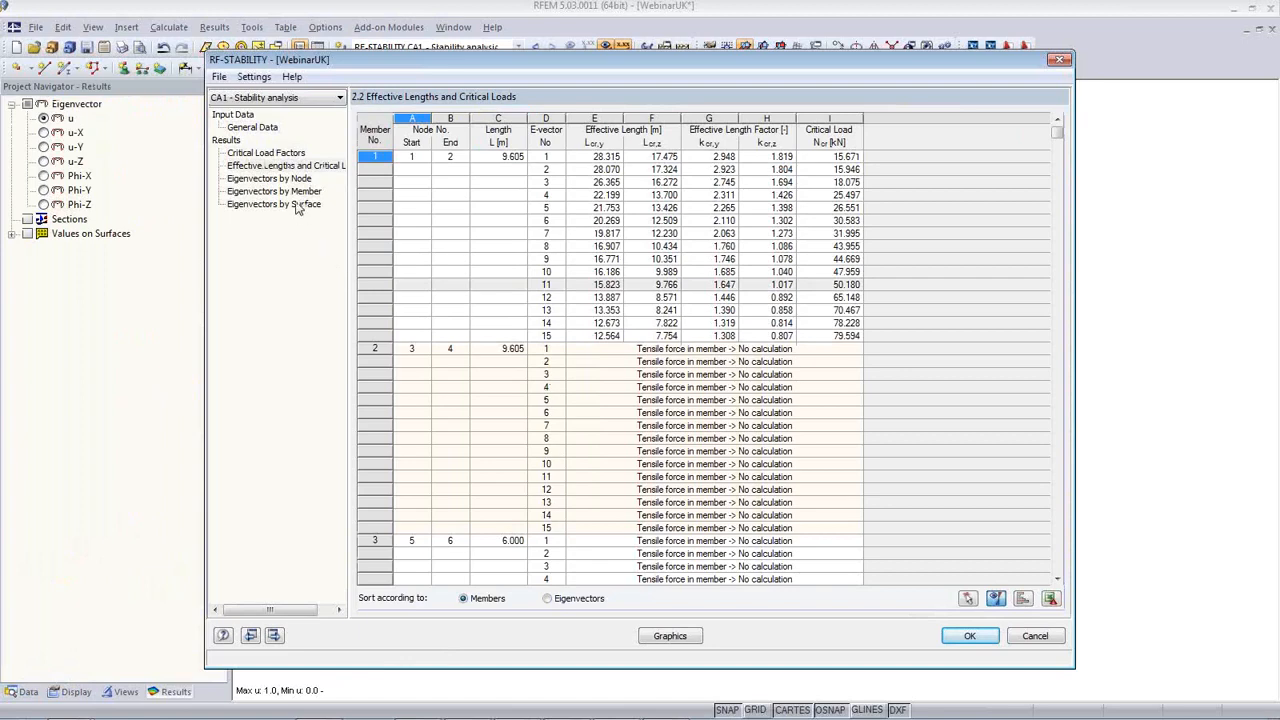
{"action": "left_click", "coordinate": [697, 644]}
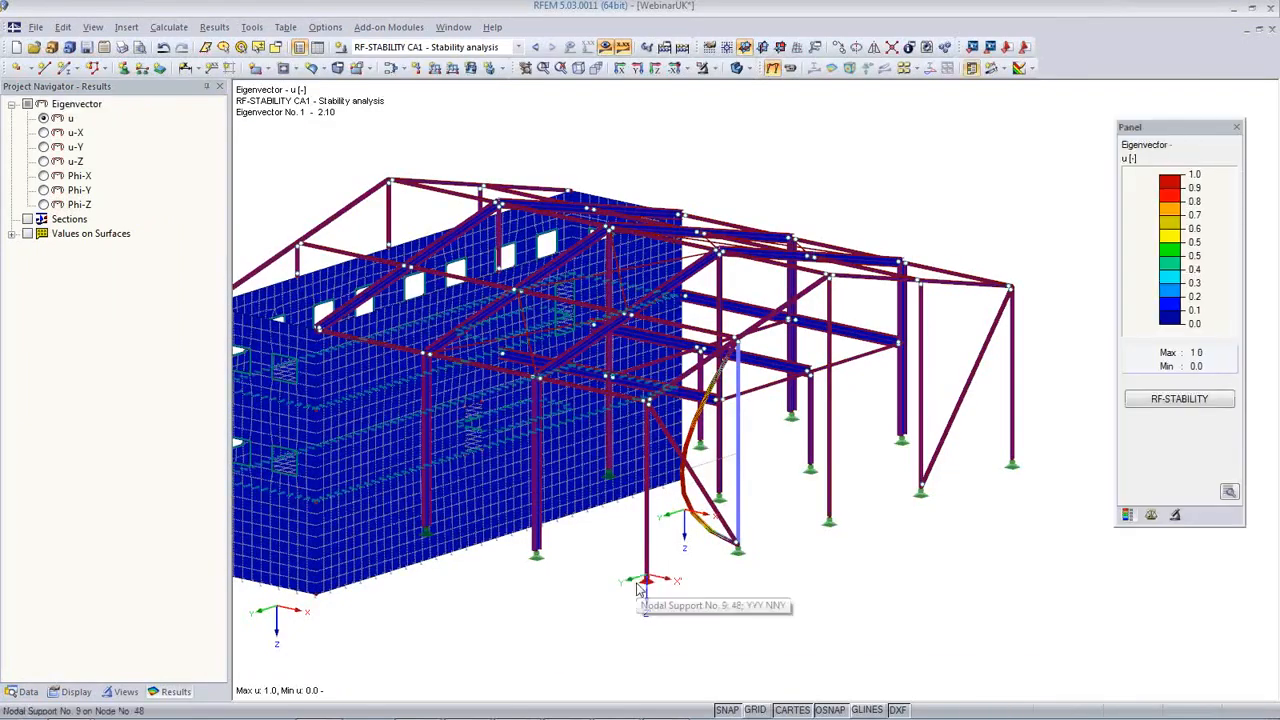
{"action": "middle_click_drag", "start_coordinate": [586, 614], "coordinate": [1079, 570]}
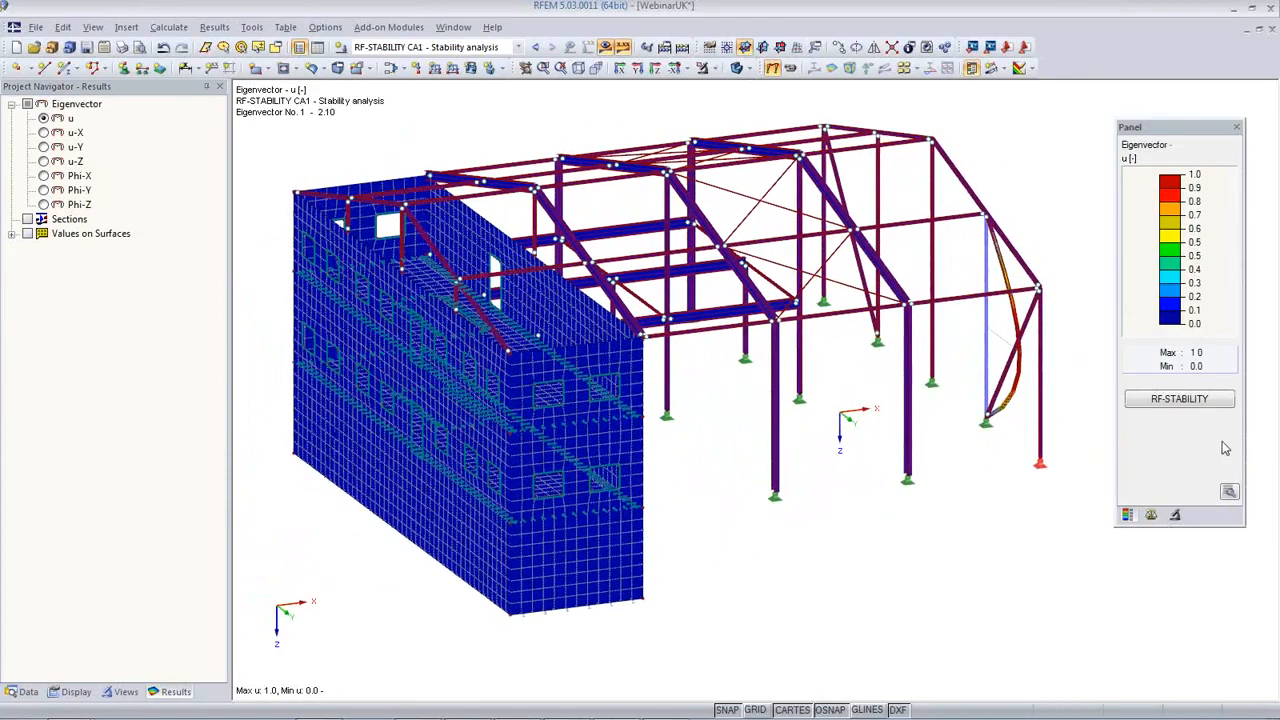
Go through the mode shapes of eigenvectors 2 to 5 and examine the fifth mode of the frames from both sides
{"action": "left_click", "coordinate": [1151, 515]}
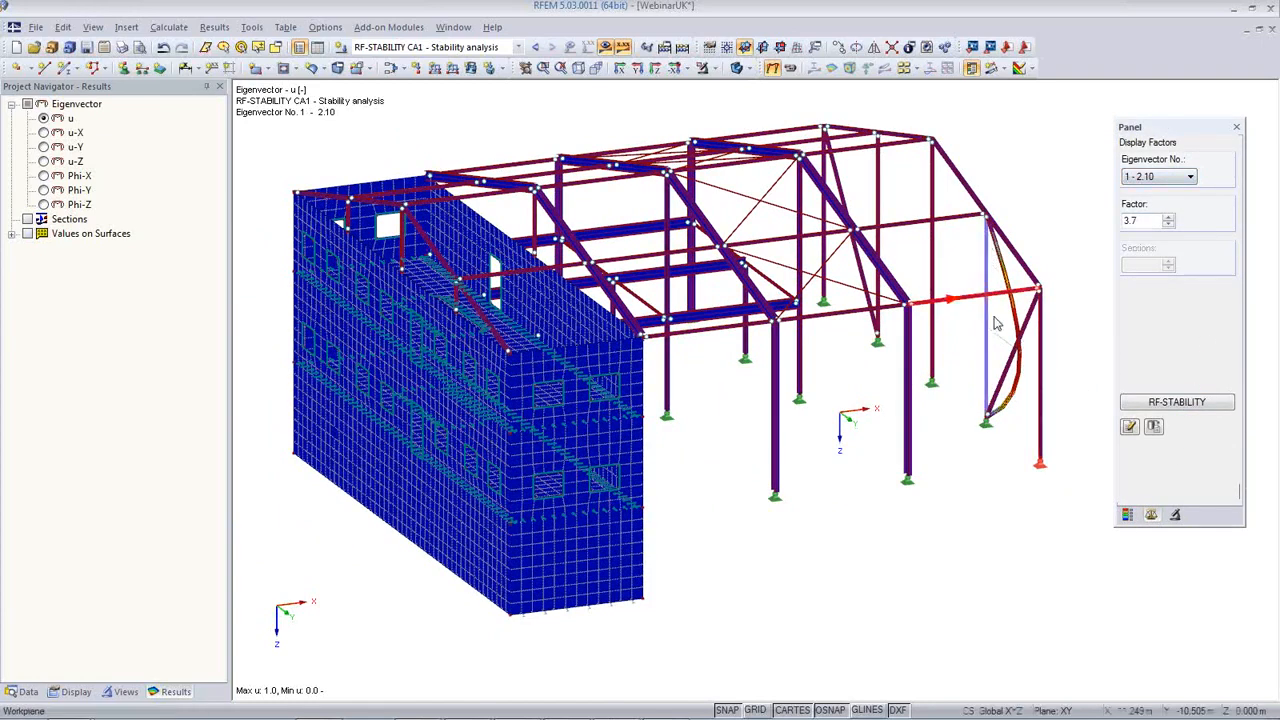
{"action": "left_click", "coordinate": [1167, 180]}
{"action": "left_click", "coordinate": [1150, 207]}
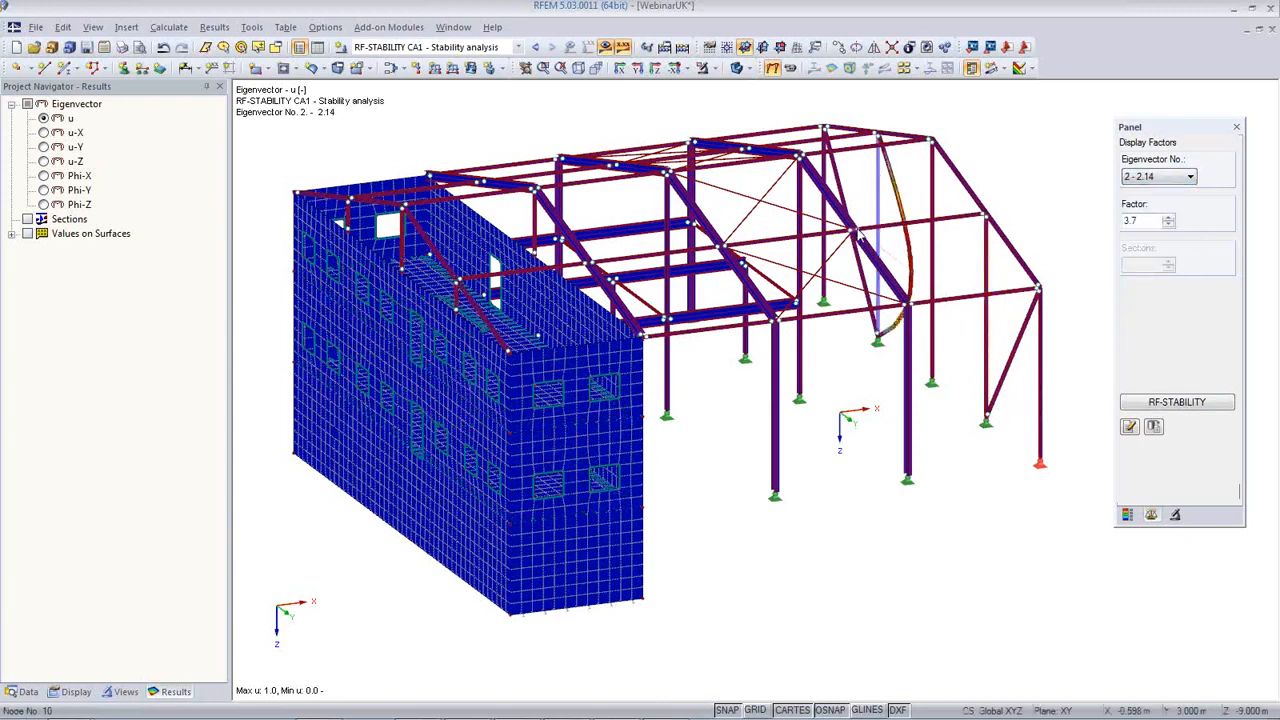
{"action": "key", "text": "Down"}
{"action": "key", "text": "Down"}
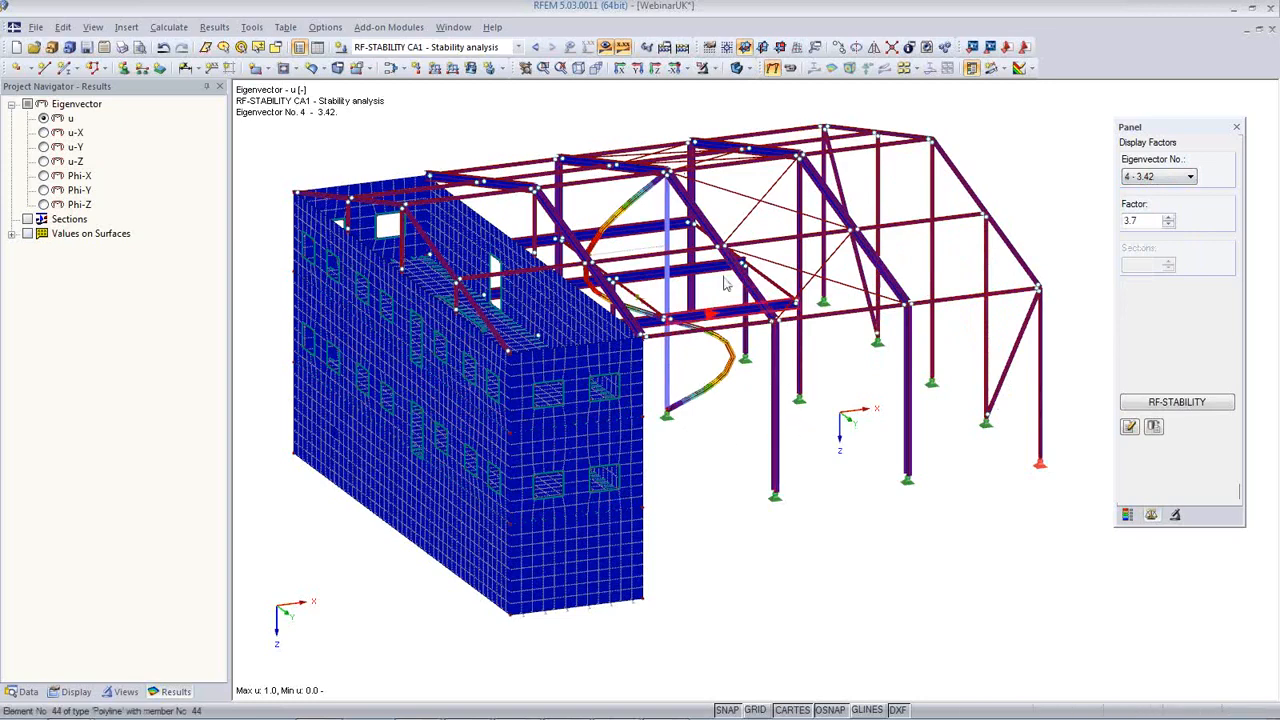
{"action": "key", "text": "Down"}
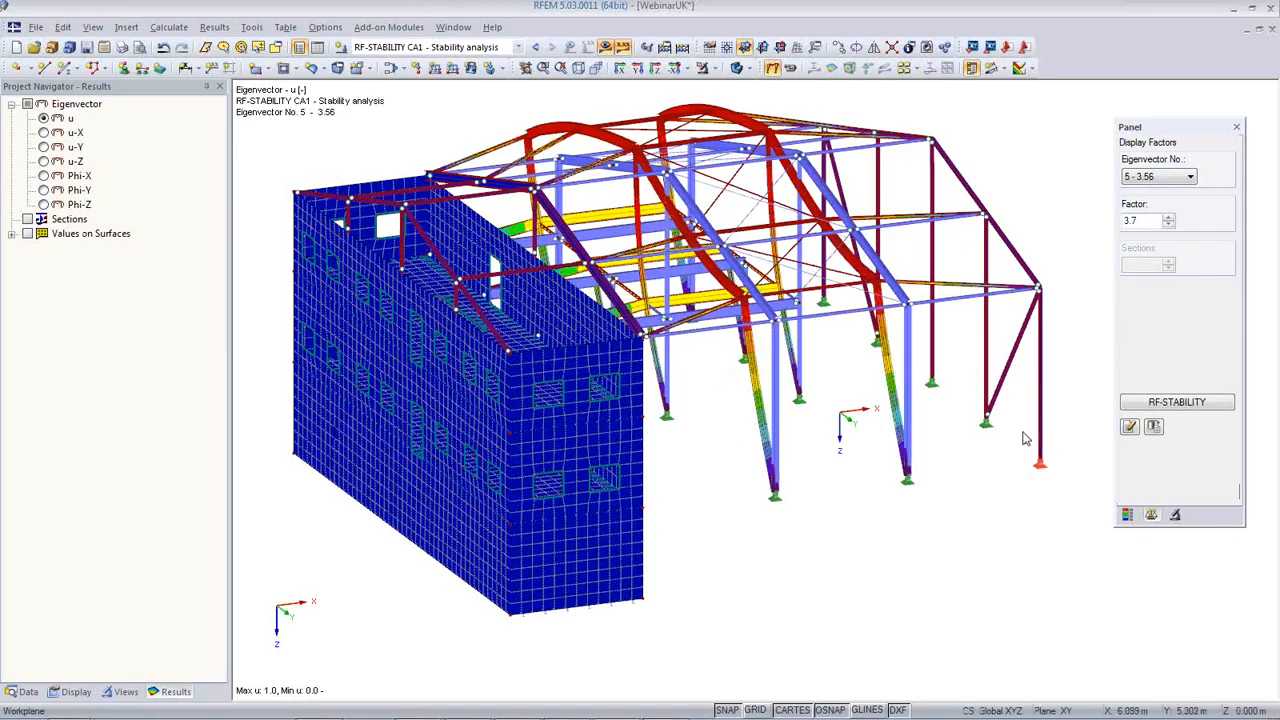
{"action": "middle_click_drag", "start_coordinate": [1018, 471], "coordinate": [620, 470], "text": "ctrl"}
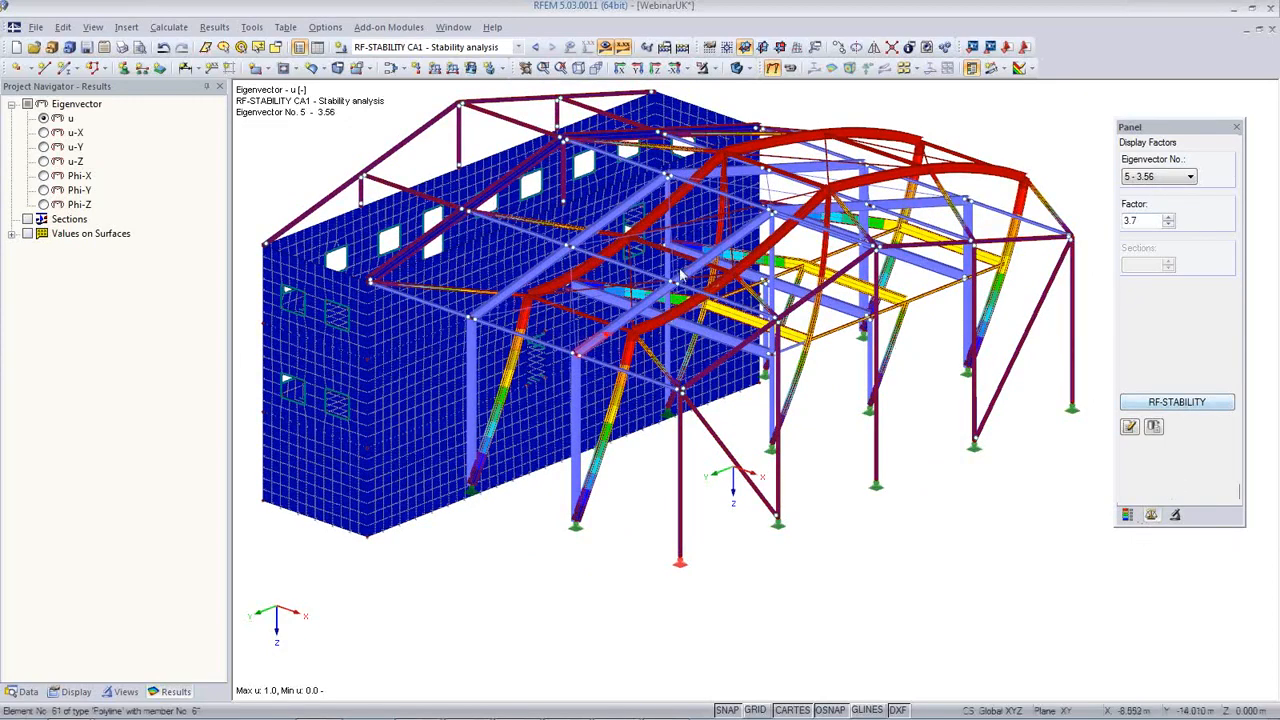
Look up the effective lengths of upper column member 63 by picking it in the model, and show its eigenvector 5 result
{"action": "left_click", "coordinate": [1188, 412]}
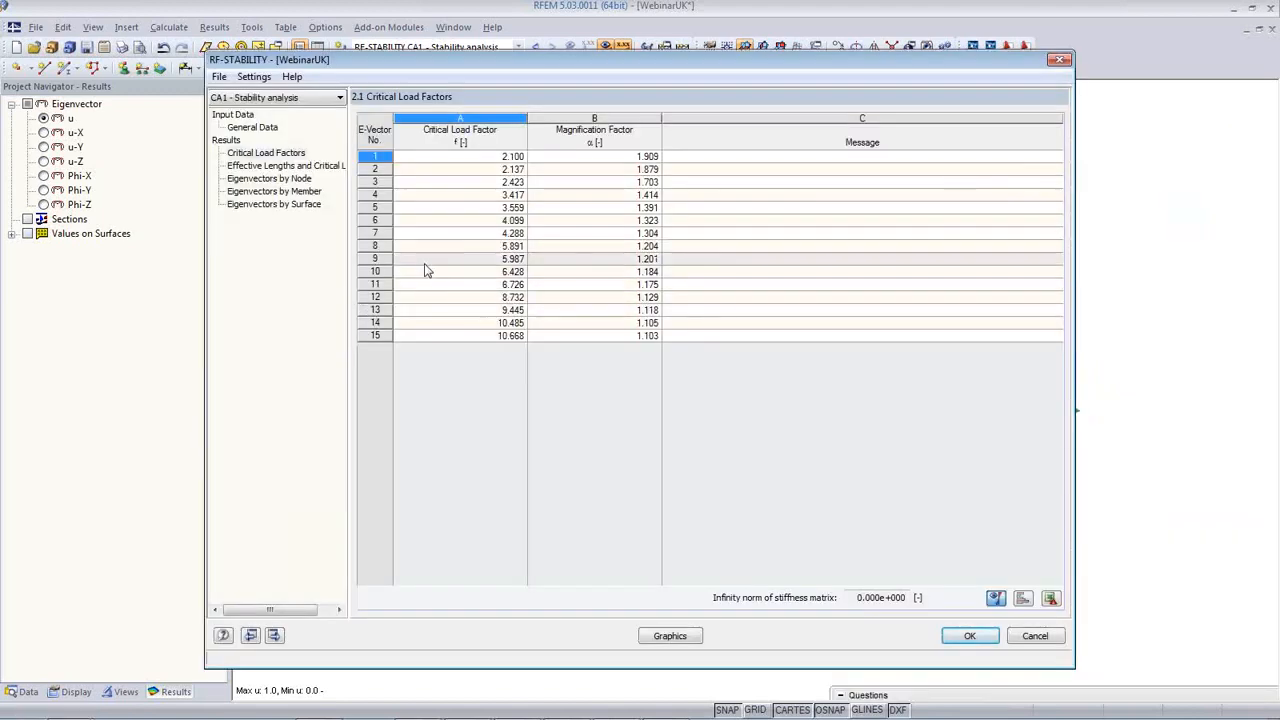
{"action": "left_click", "coordinate": [286, 166]}
{"action": "left_click_drag", "start_coordinate": [561, 61], "coordinate": [476, 126]}
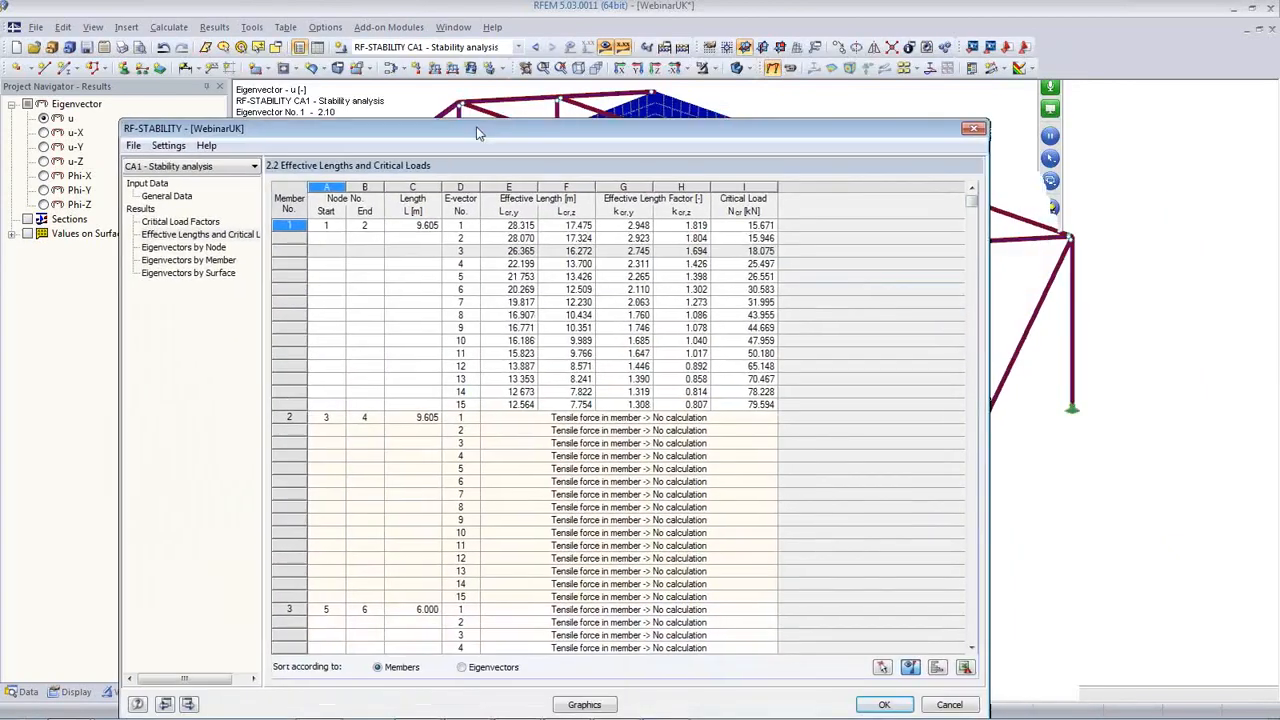
{"action": "left_click", "coordinate": [881, 666]}
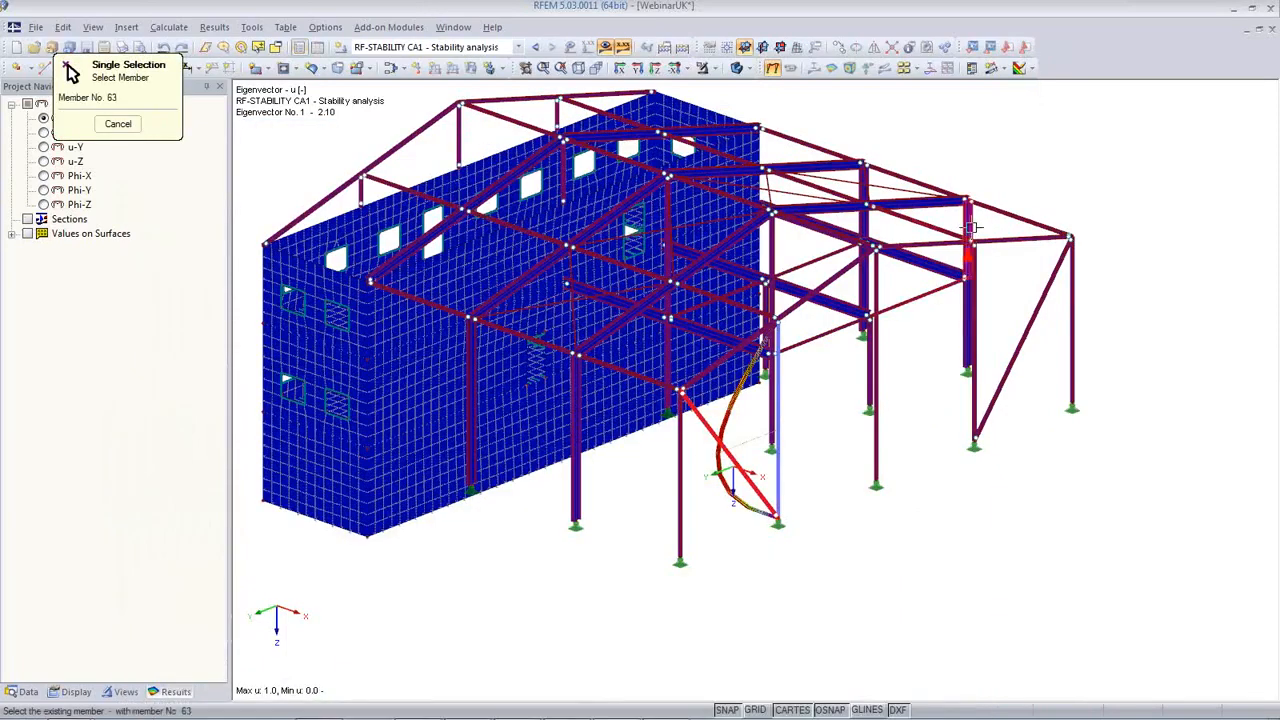
{"action": "left_click", "coordinate": [971, 228]}
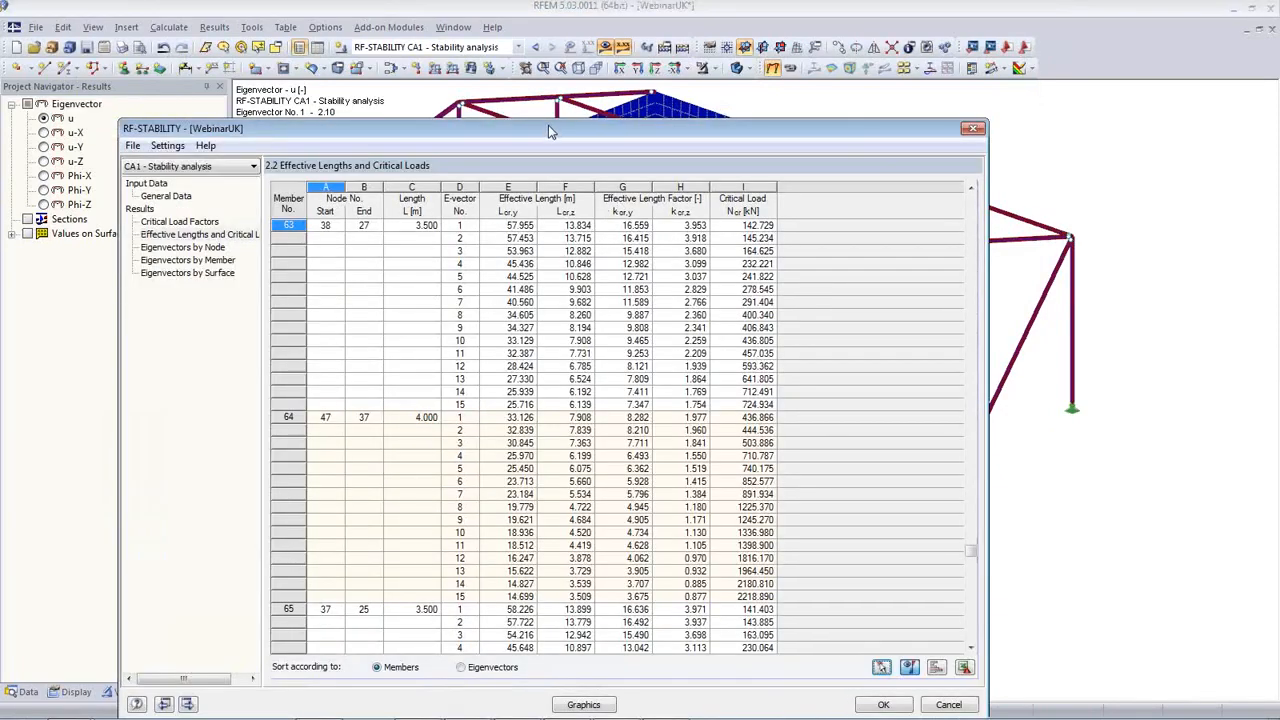
{"action": "left_click_drag", "start_coordinate": [549, 131], "coordinate": [603, 370]}
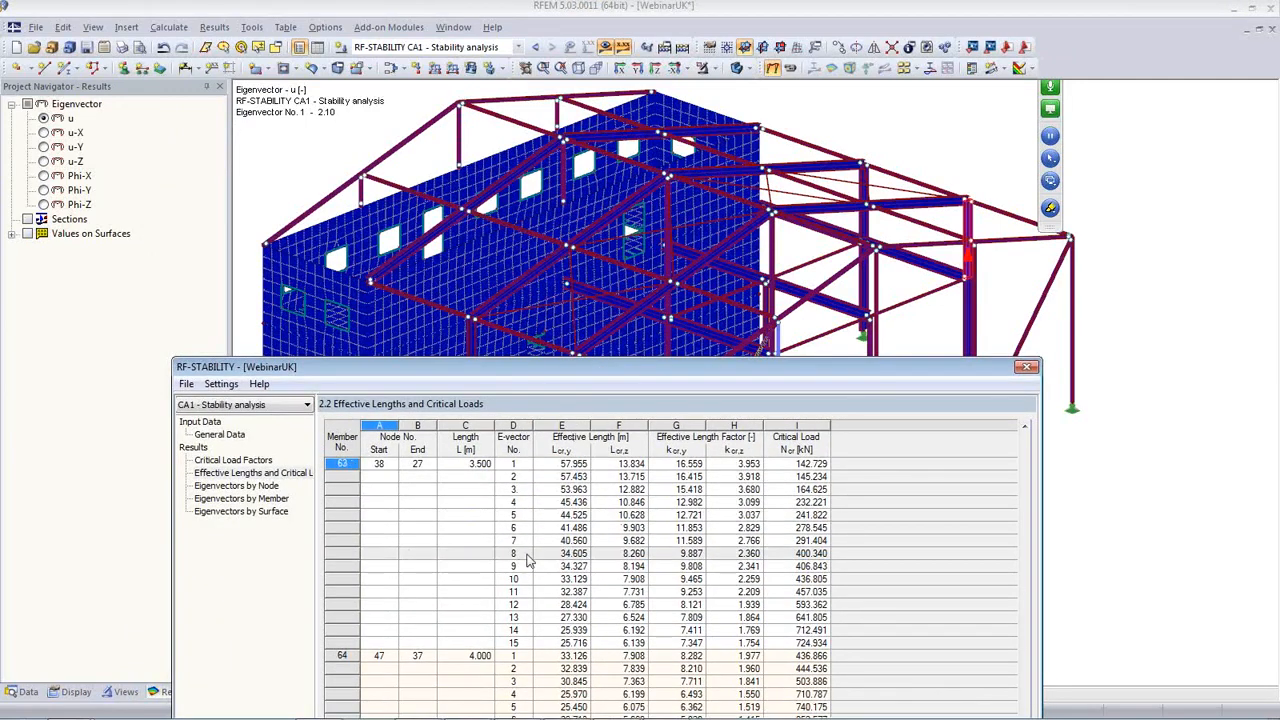
{"action": "left_click", "coordinate": [546, 516]}
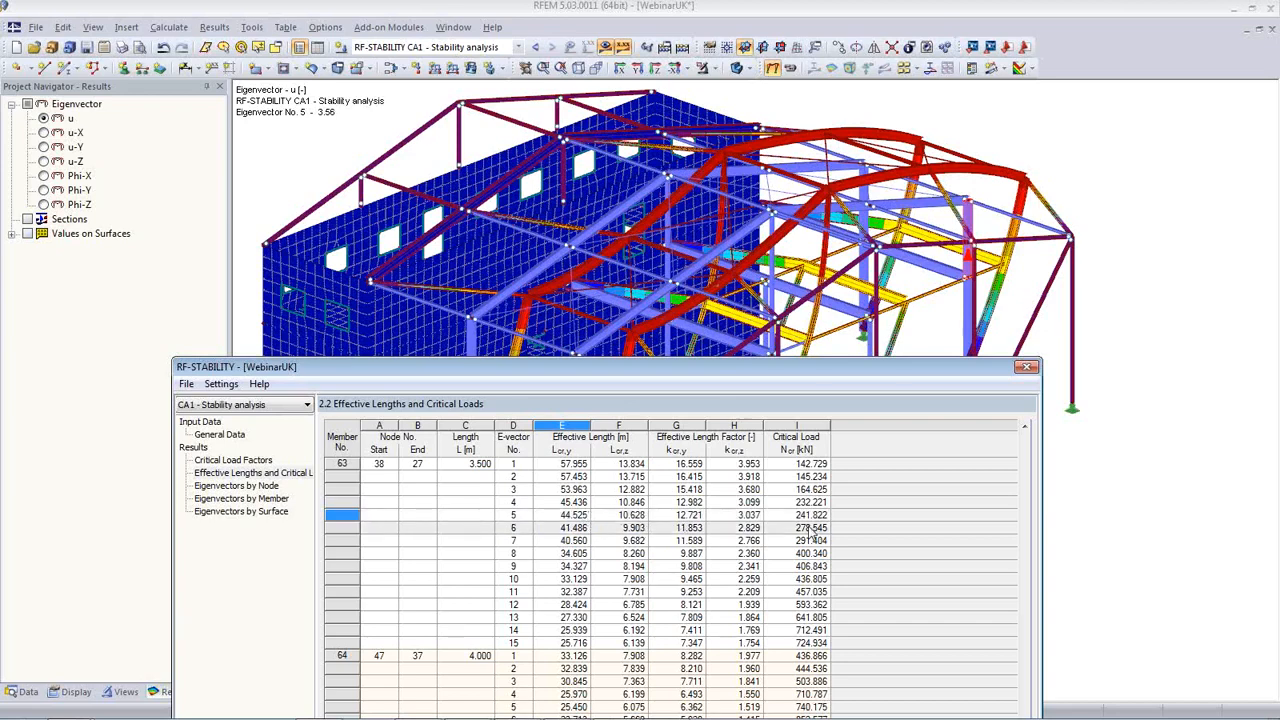
Close RF-STABILITY keeping its results and view the fifth buckling mode of the structure
{"action": "left_click_drag", "start_coordinate": [721, 366], "coordinate": [684, 111]}
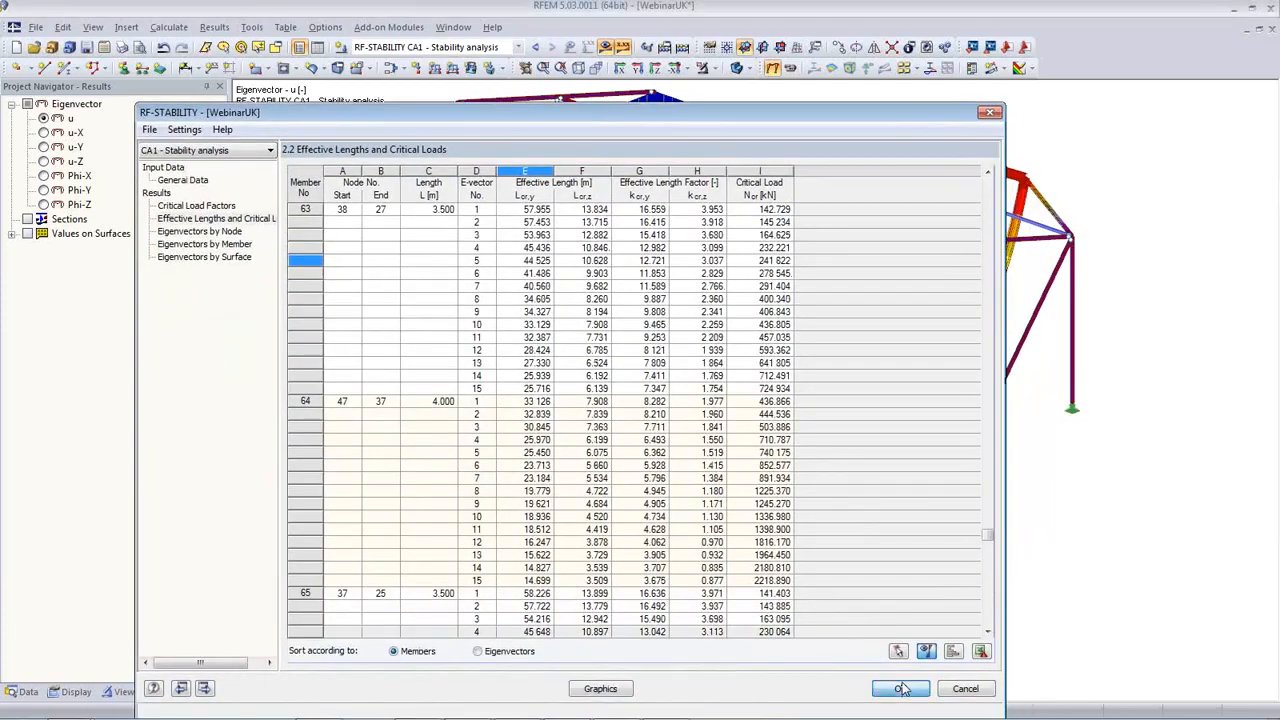
{"action": "left_click", "coordinate": [902, 688]}
{"action": "middle_click_drag", "start_coordinate": [777, 600], "coordinate": [812, 633], "text": "ctrl"}
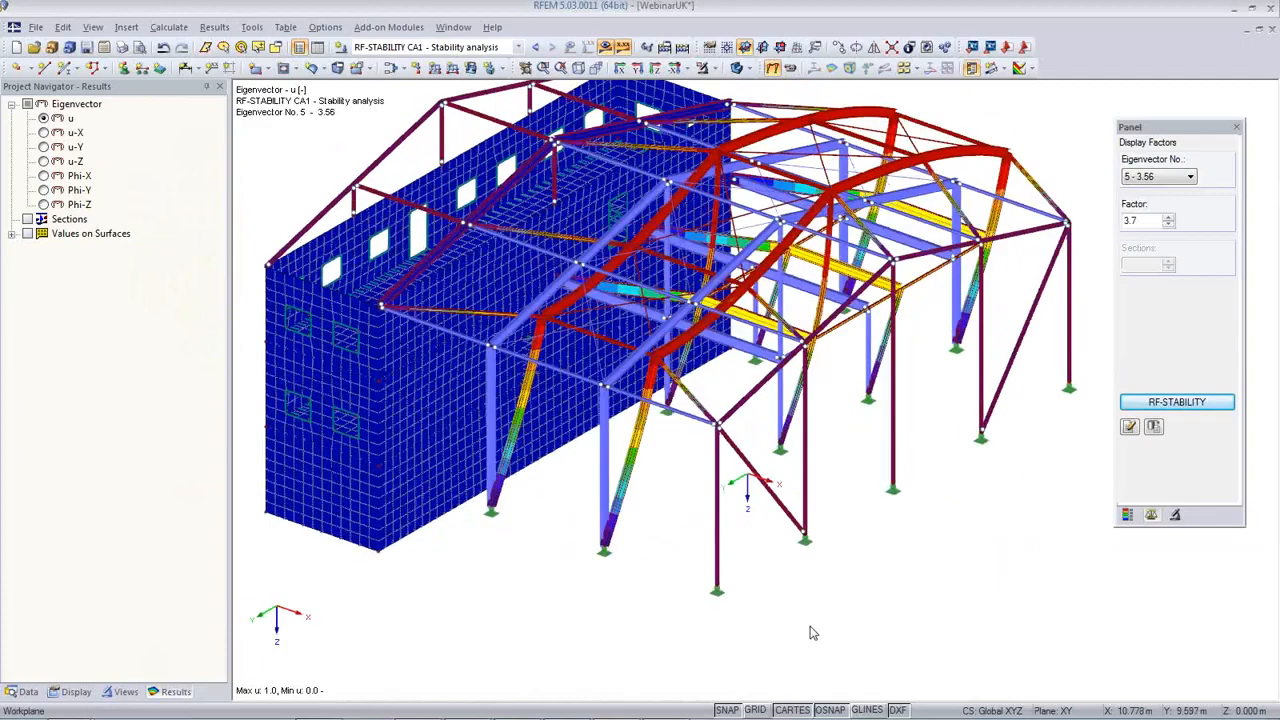
Switch to the PowerPoint presentation BIMIntegrationFEADesignUK.pptx, start the slide show and advance to the Canary Wharf Crossrail Station slide
{"action": "mouse_move", "coordinate": [737, 715]}
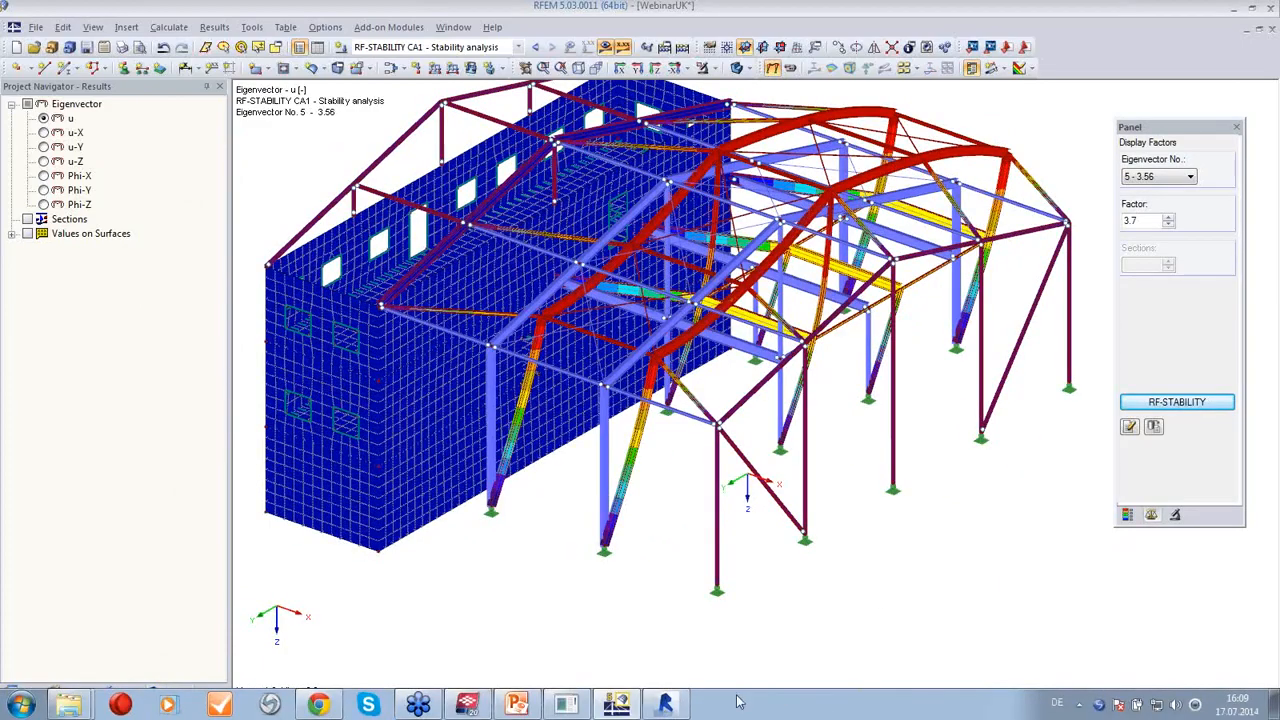
{"action": "left_click", "coordinate": [516, 705]}
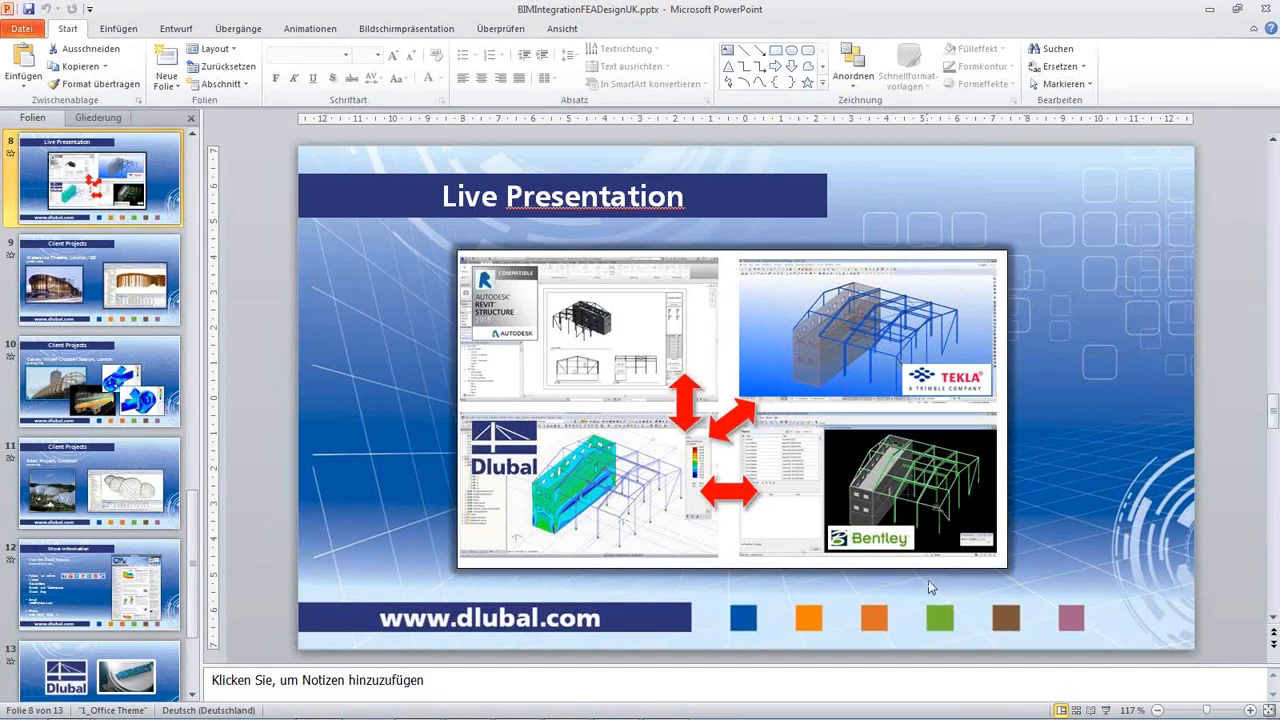
{"action": "left_click", "coordinate": [1104, 711]}
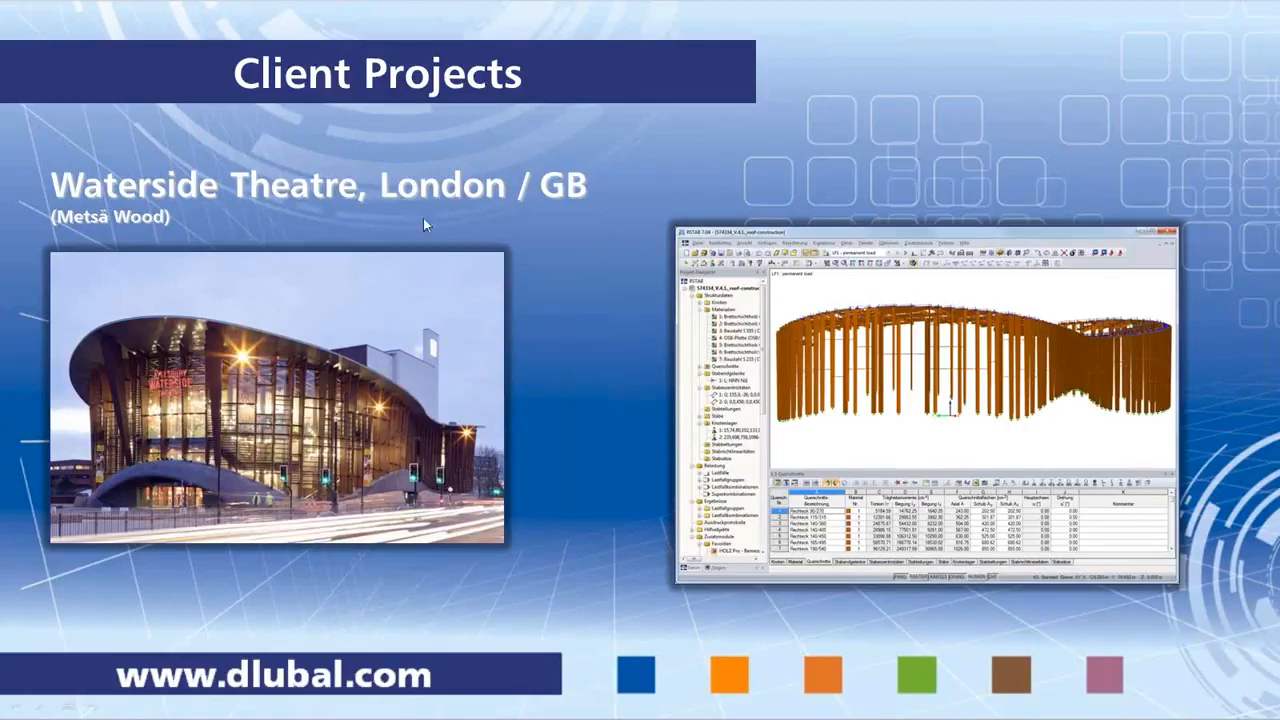
{"action": "left_click", "coordinate": [573, 402]}
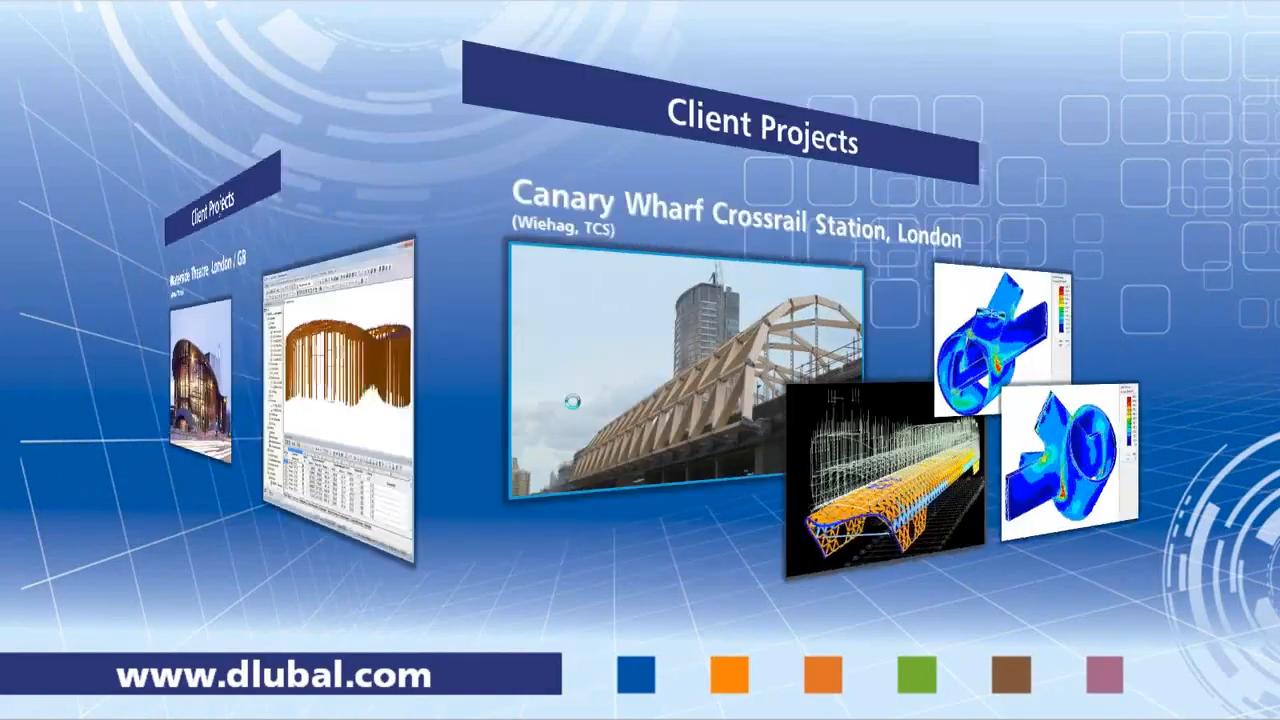